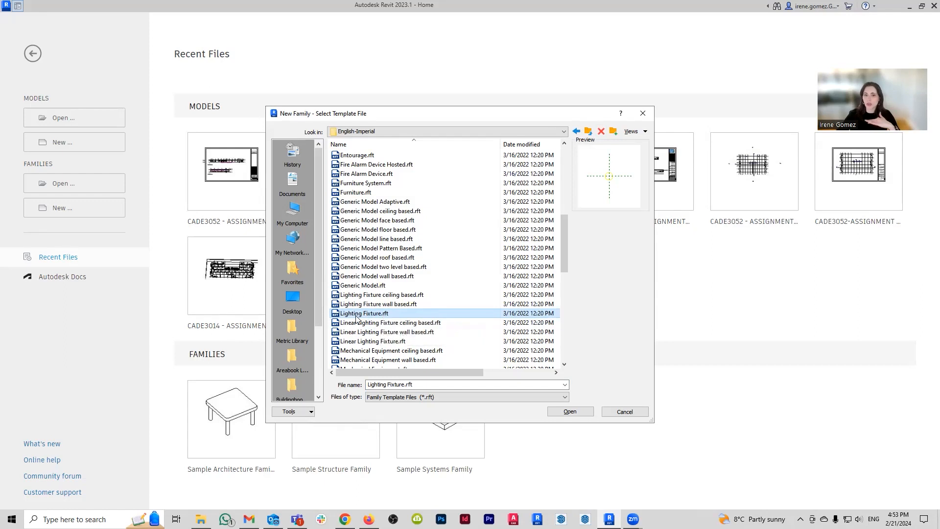
Step: Create a family from the Lighting Fixture.rft template and check the Selene pendant lamp reference photo in Chrome before returning to Revit
left_click(583, 413)
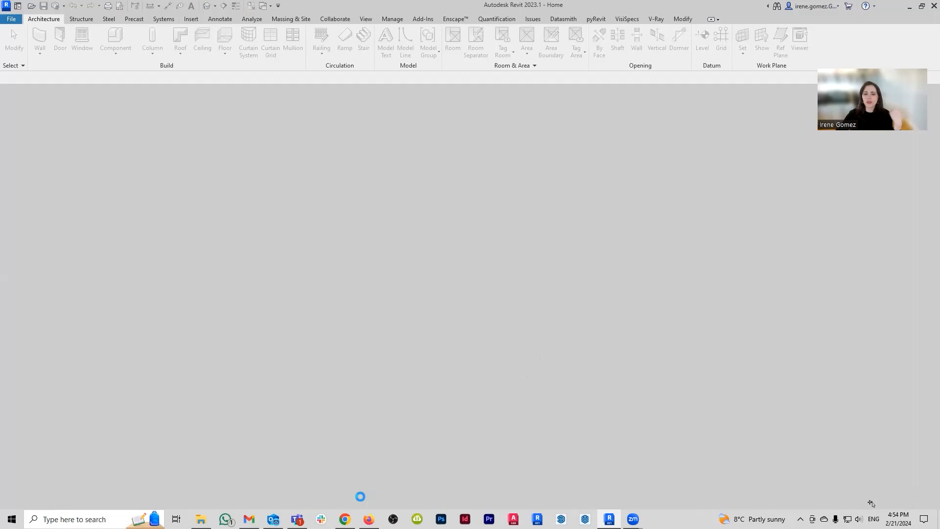
mouse_move(345, 518)
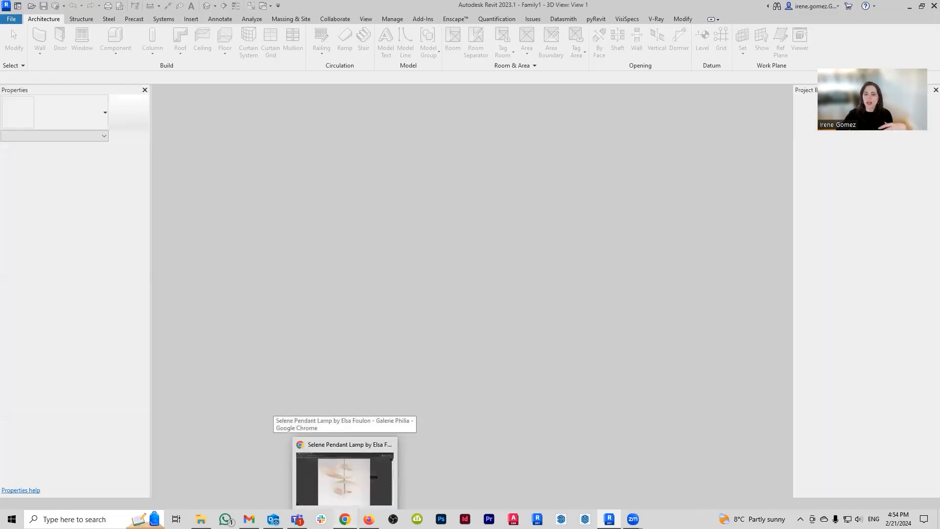
left_click(344, 478)
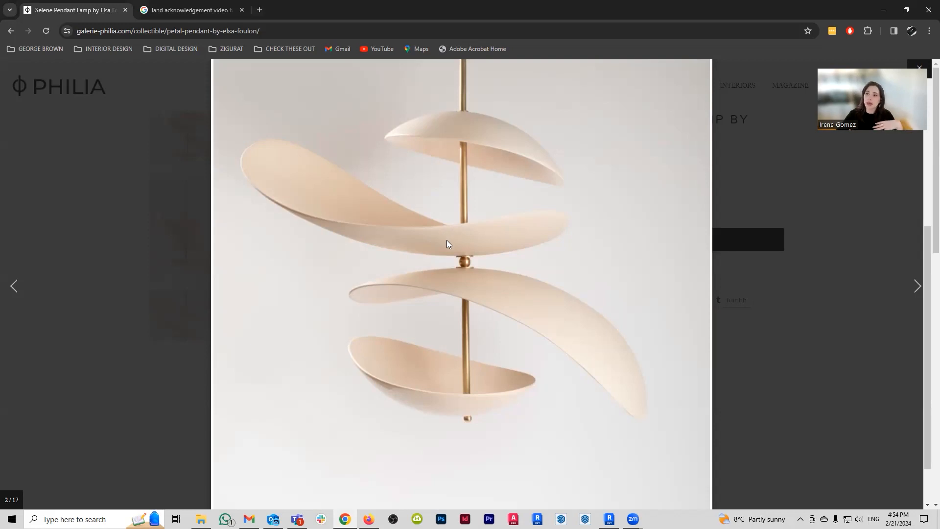
left_click(608, 519)
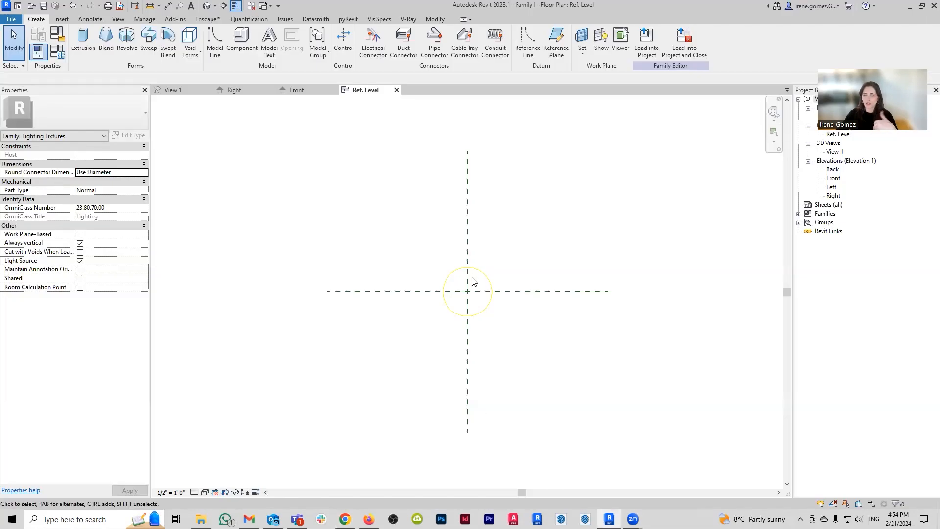
Step: Set the Ref. Level plan's visual style to Consistent Colors and inspect the horizontal reference plane through the light source
scroll(499, 264, "up", 1)
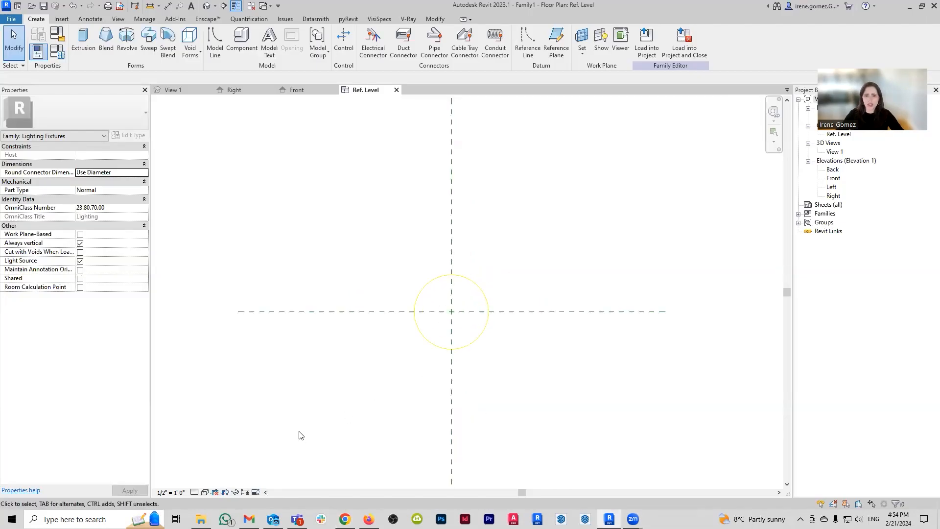
left_click(205, 492)
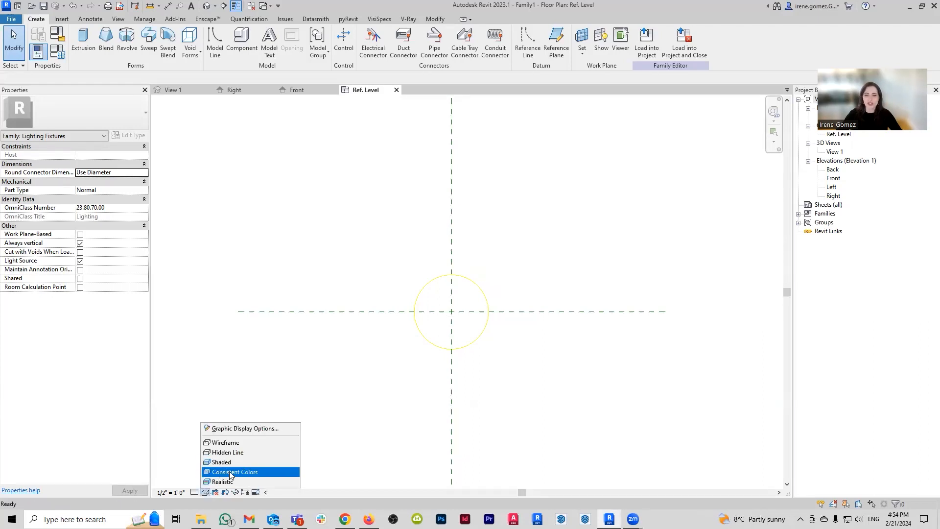
left_click(230, 471)
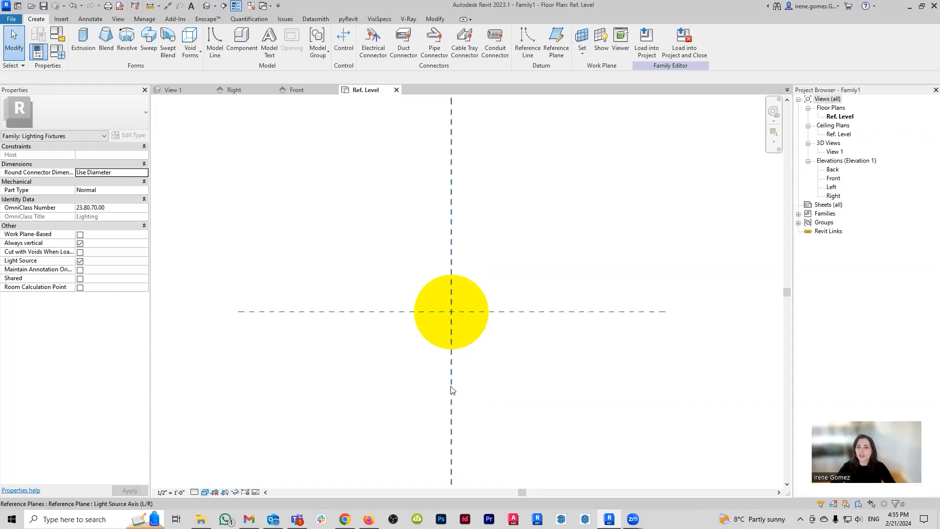
left_click(369, 311)
left_click(540, 367)
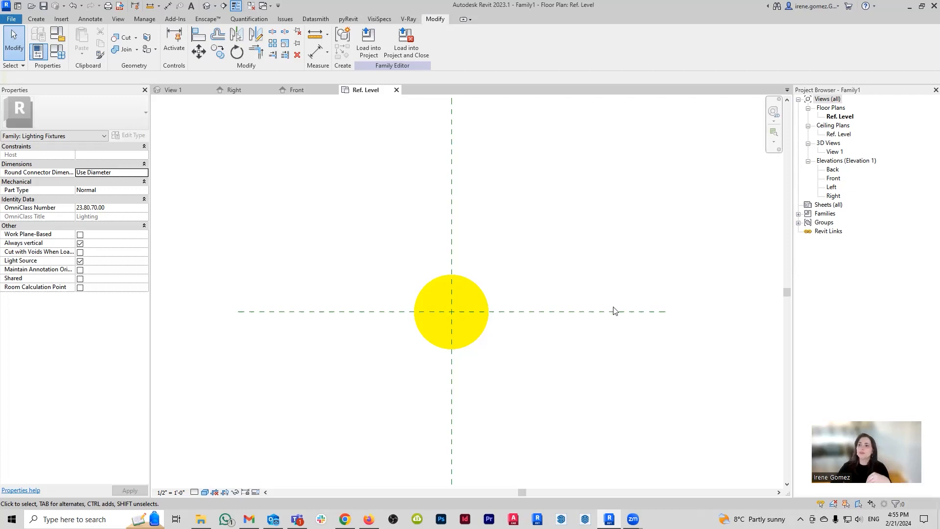
Step: In the Front elevation, start a Revolve and sketch a boundary circle of 1 1/2" radius centred on the light source
double_click(833, 179)
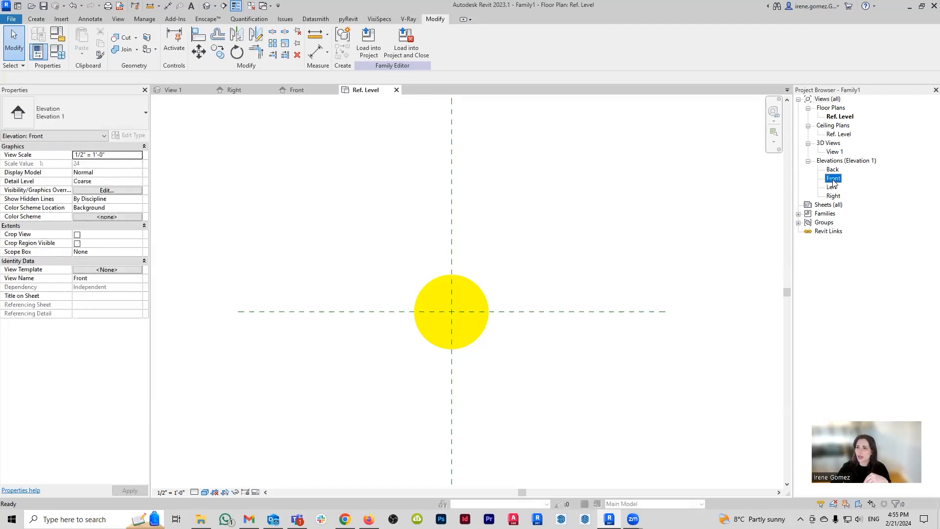
scroll(421, 235, "up", 6)
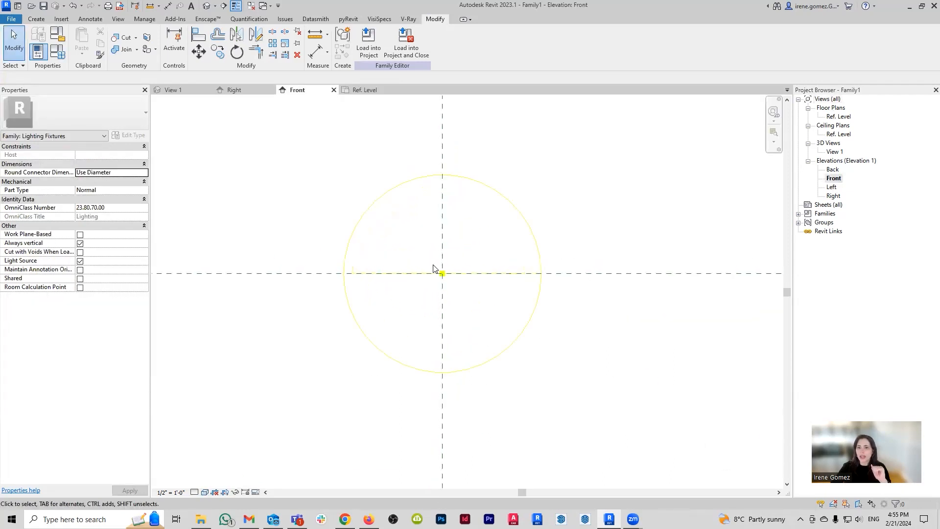
left_click(36, 18)
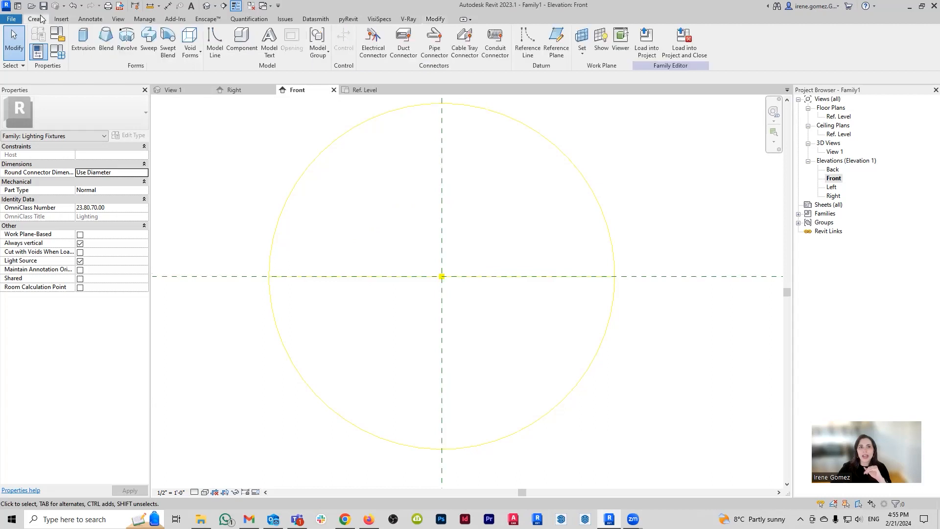
left_click(129, 49)
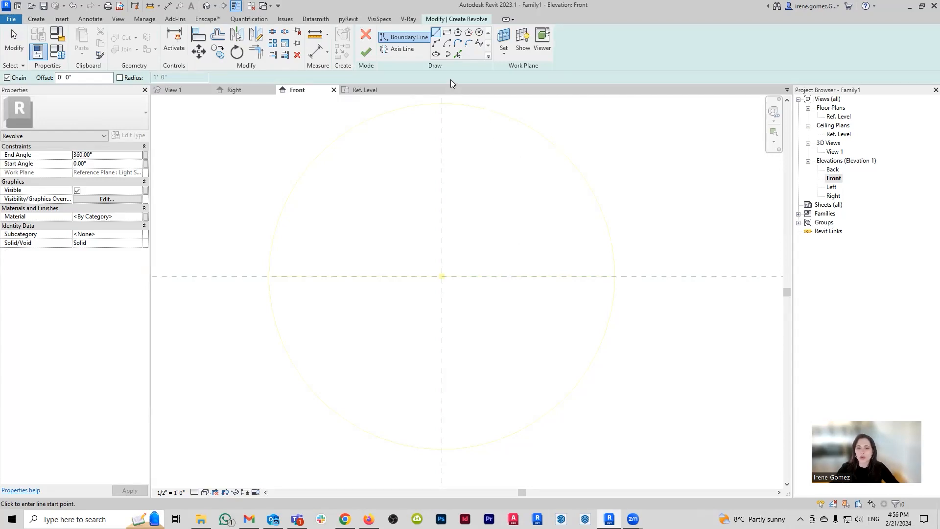
left_click(479, 31)
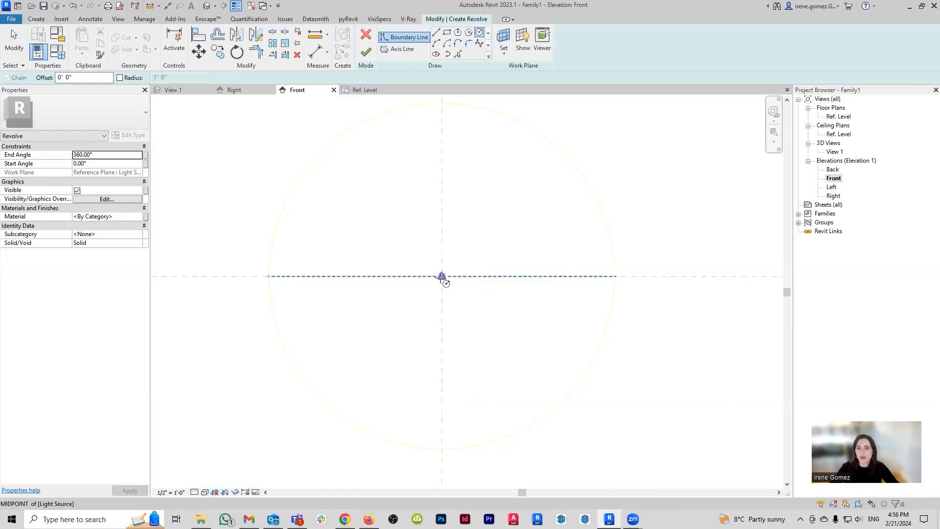
left_click(441, 276)
scroll(463, 281, "up", 3)
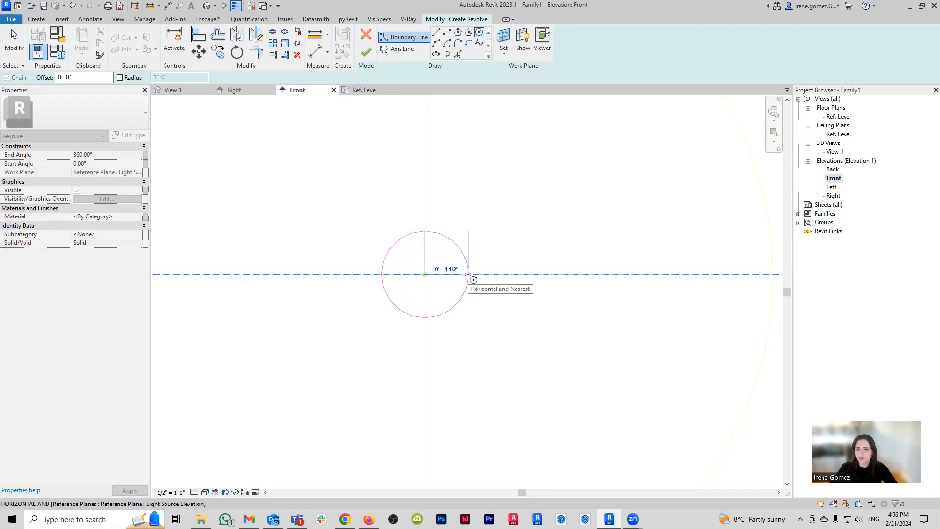
left_click(468, 274)
Step: Draw a vertical boundary line along the circle's diameter, from its uppermost to its lowest point
left_click(436, 33)
left_click(425, 230)
left_click(425, 317)
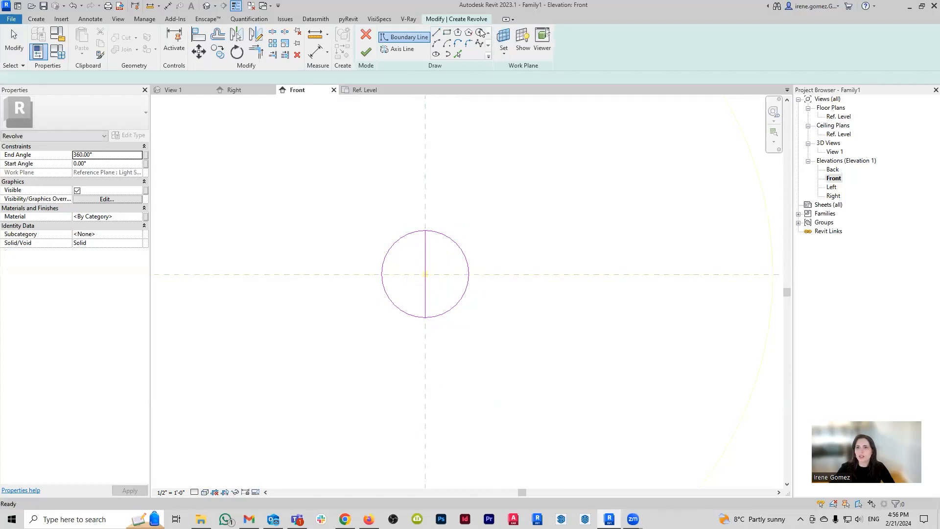
key("Escape")
key("Escape")
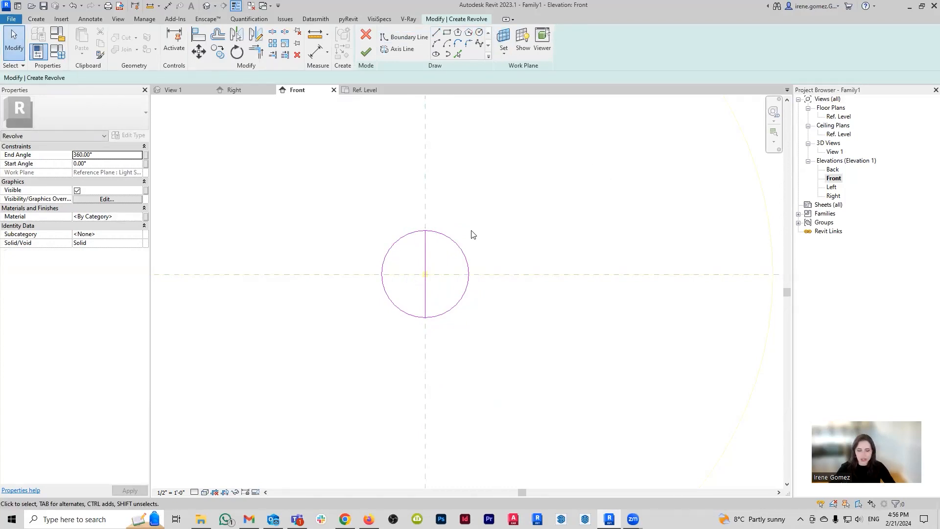
Step: Split the circle and trim it against the vertical line, keeping only the right-hand half as a closed semicircle
key("s")
key("l")
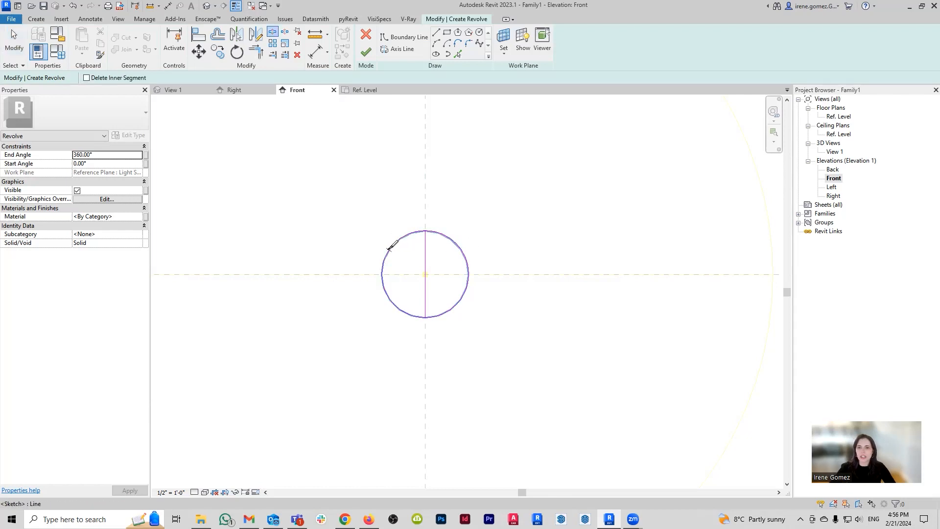
left_click(388, 250)
key("Escape")
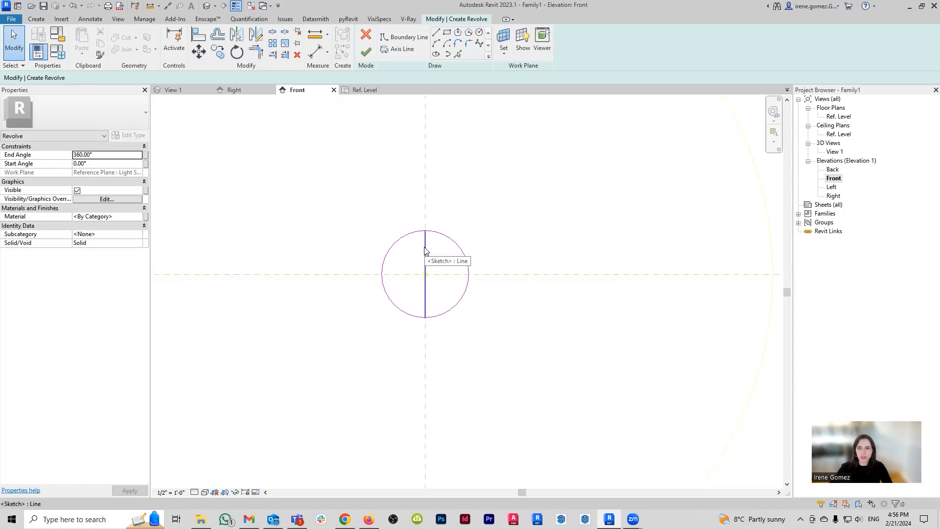
key("t")
key("r")
left_click(434, 310)
left_click(444, 318)
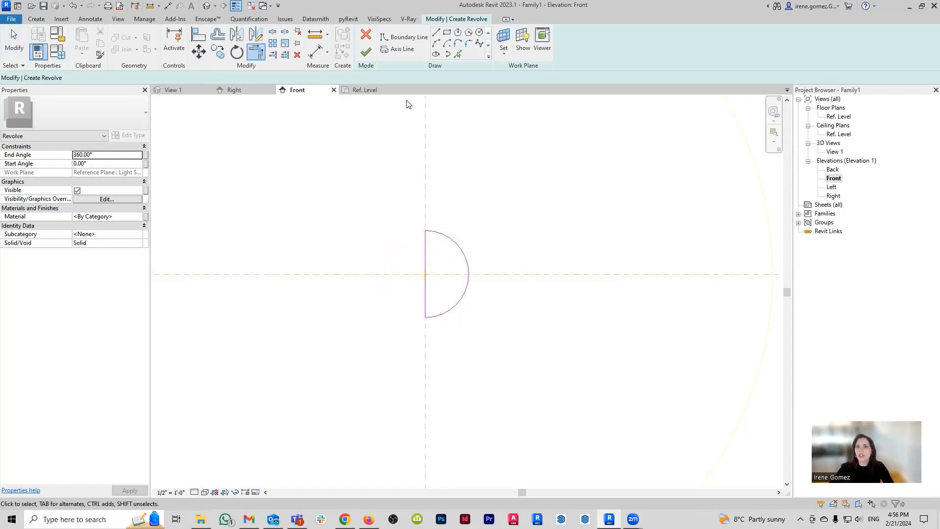
key("Escape")
Step: Set the revolve's axis by picking the vertical reference plane and finish the sketch to form the bulb sphere
left_click(401, 49)
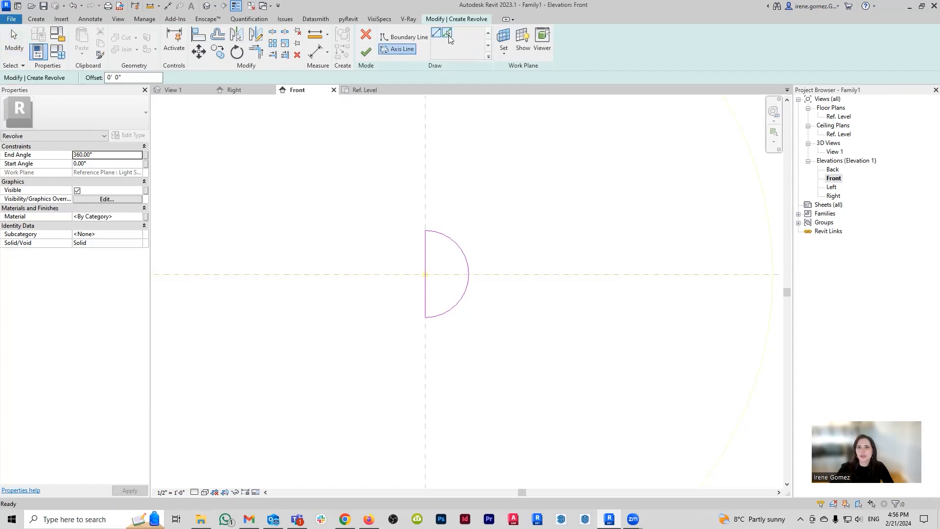
left_click(424, 191)
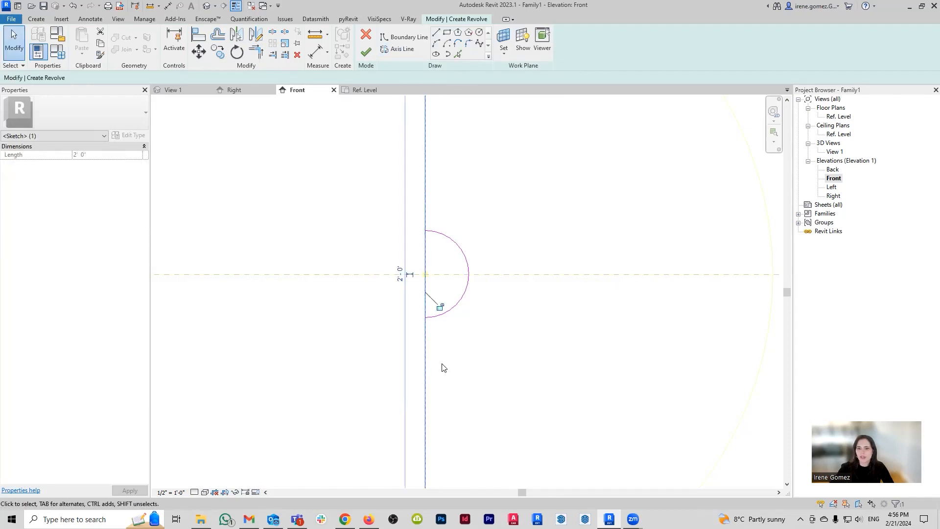
left_click(366, 52)
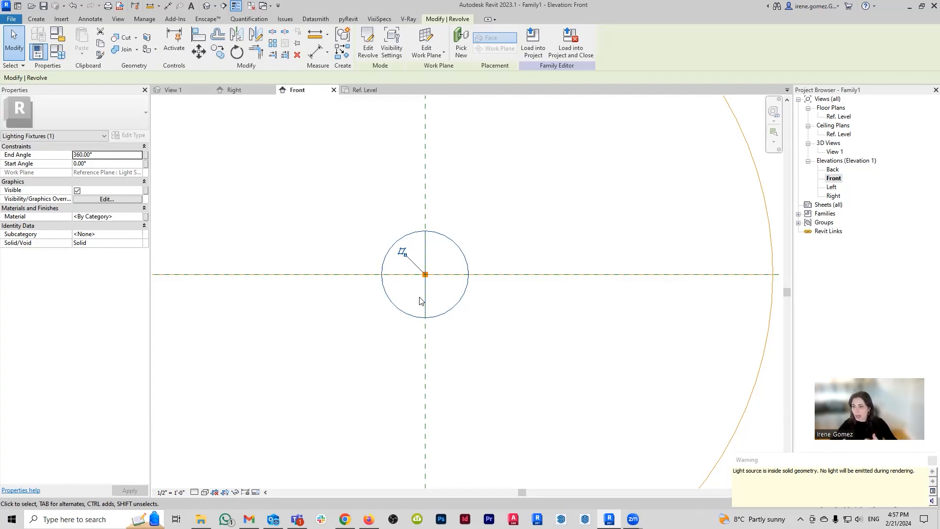
Step: Show the sphere in 3D View 1 with the Realistic visual style
left_click(180, 90)
middle_click_drag(276, 119, 344, 309)
scroll(432, 235, "up", 12)
scroll(344, 309, "up", 1)
left_click(206, 493)
left_click(213, 482)
left_click(465, 394)
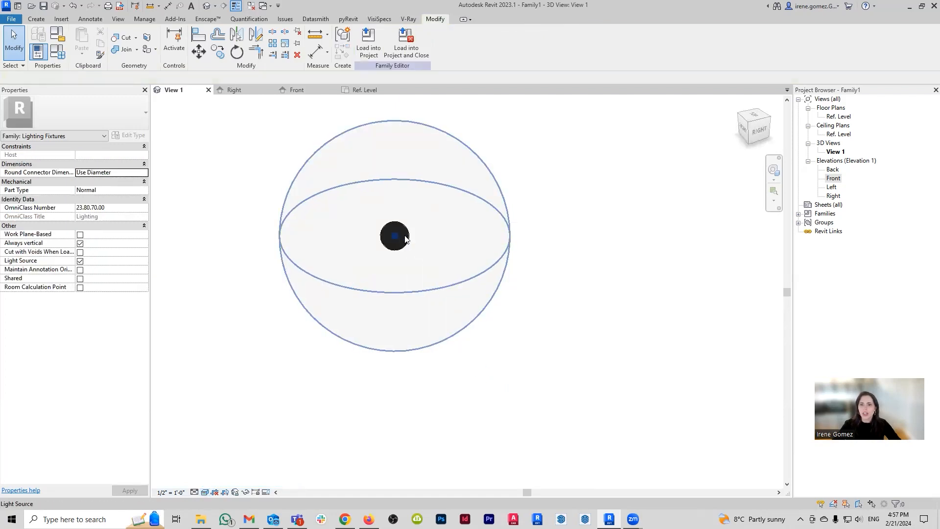
Step: Assign the AEC glass material "Glass, White, High Luminance" to the revolved sphere
left_click_drag(243, 179, 440, 291)
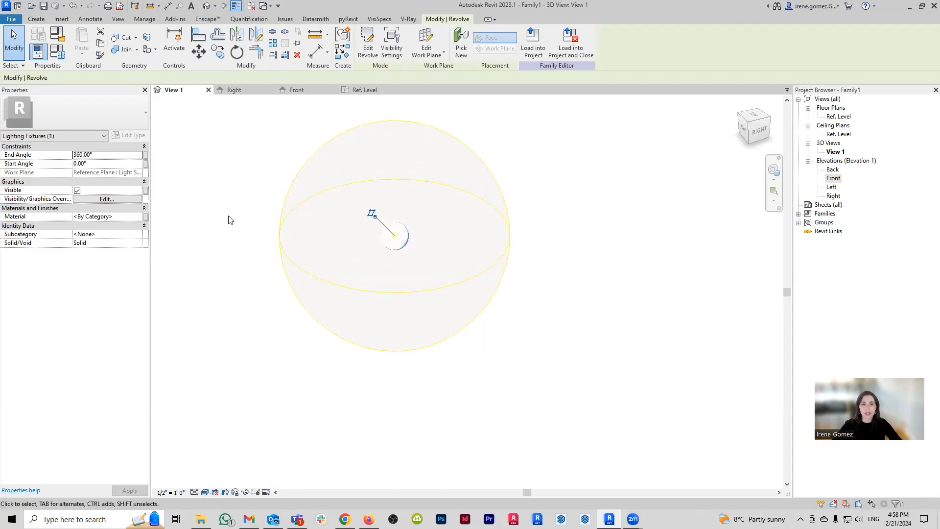
left_click(139, 218)
left_click(139, 216)
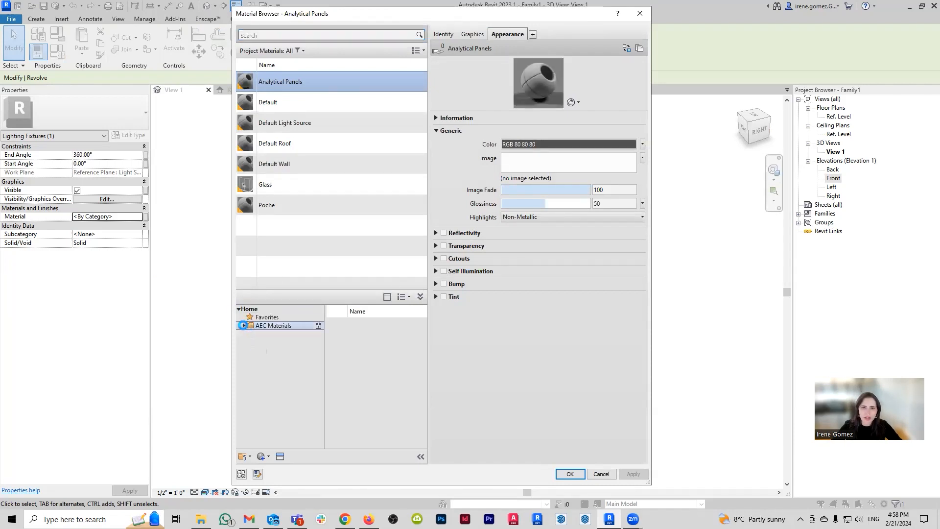
left_click(244, 326)
left_click(296, 384)
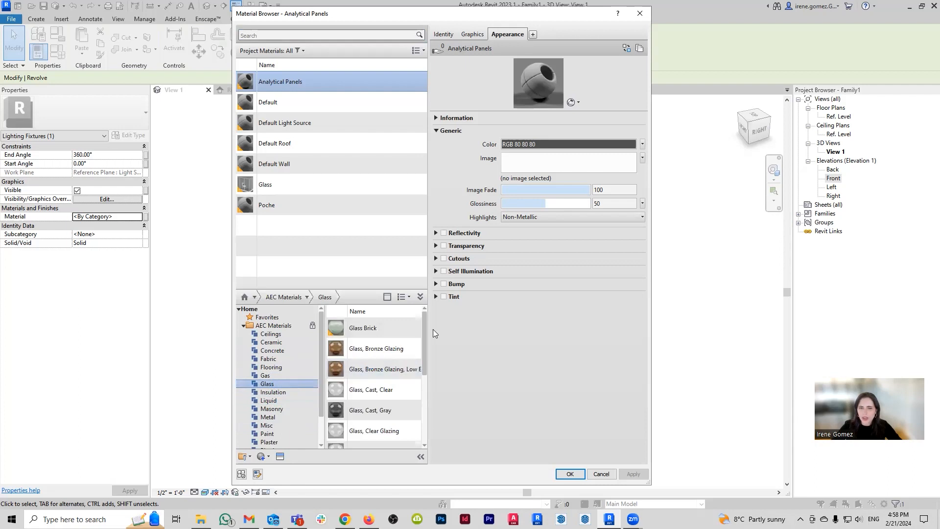
left_click_drag(424, 324, 392, 418)
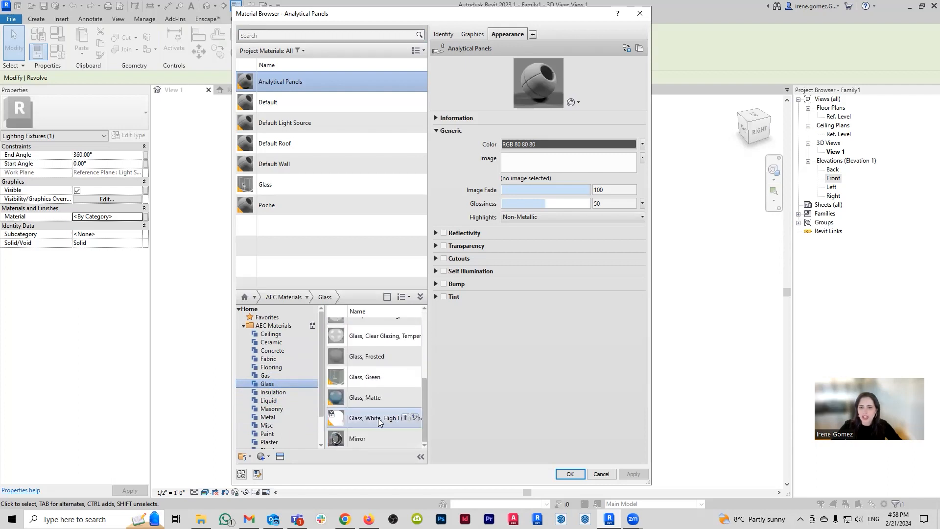
left_click(405, 418)
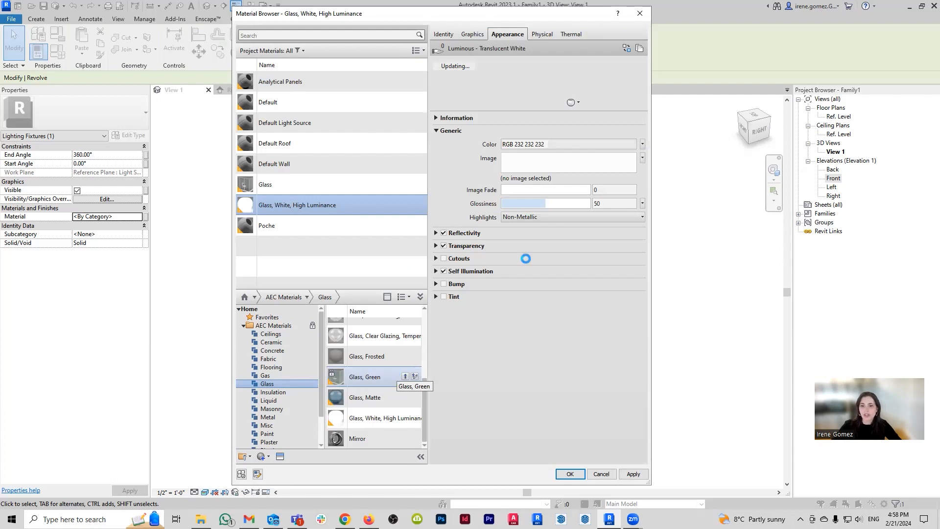
left_click(632, 474)
left_click(570, 473)
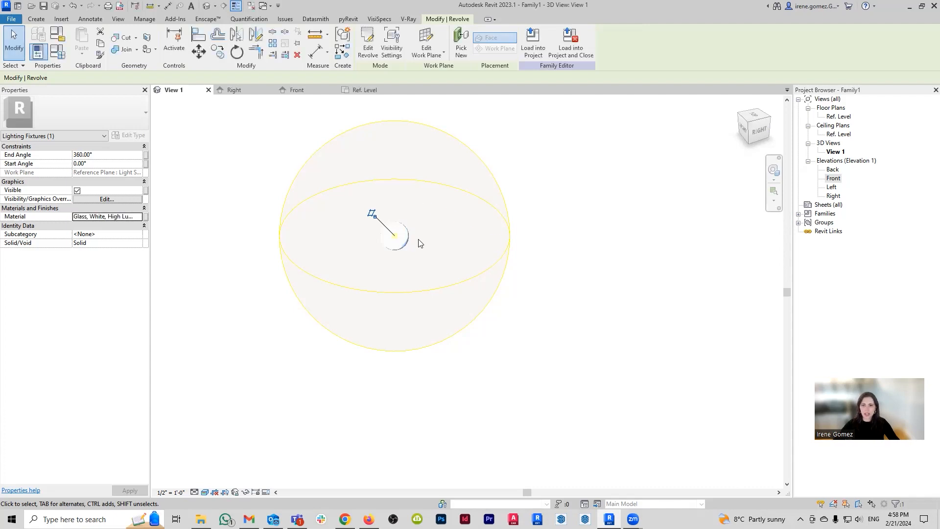
key("Escape")
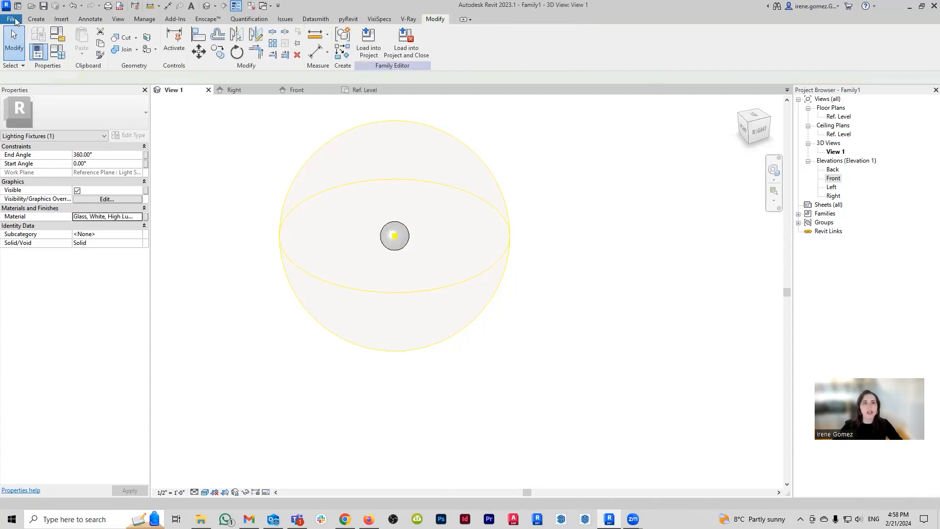
Step: Save the family to the Desktop under the file name "light bulb"
left_click(13, 20)
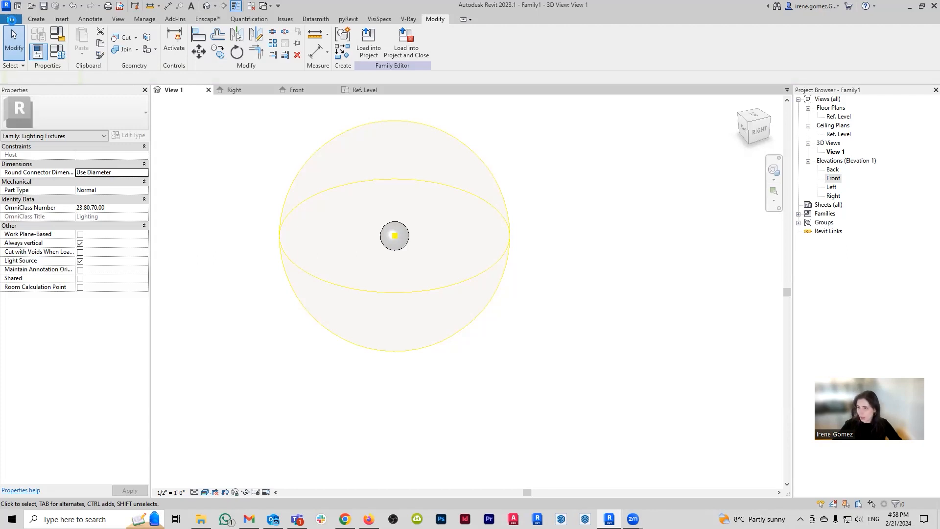
left_click(11, 20)
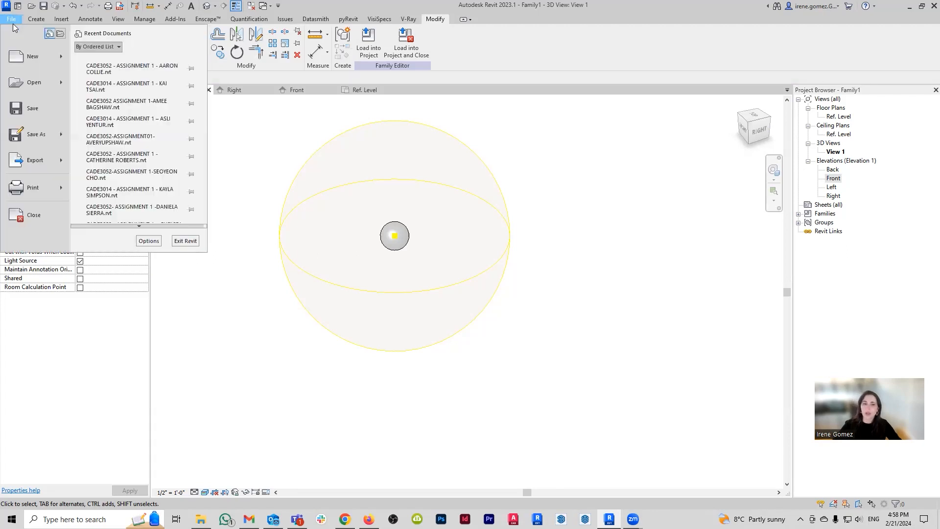
mouse_move(51, 139)
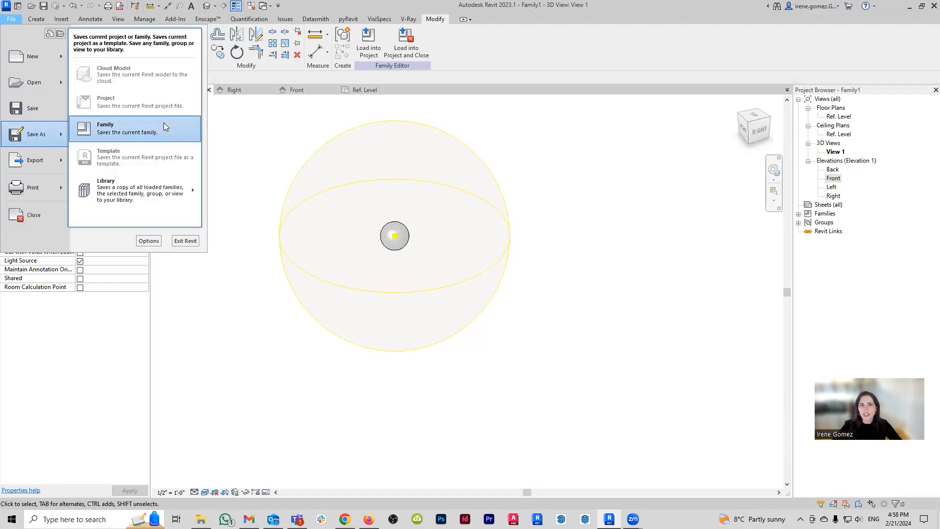
left_click(164, 125)
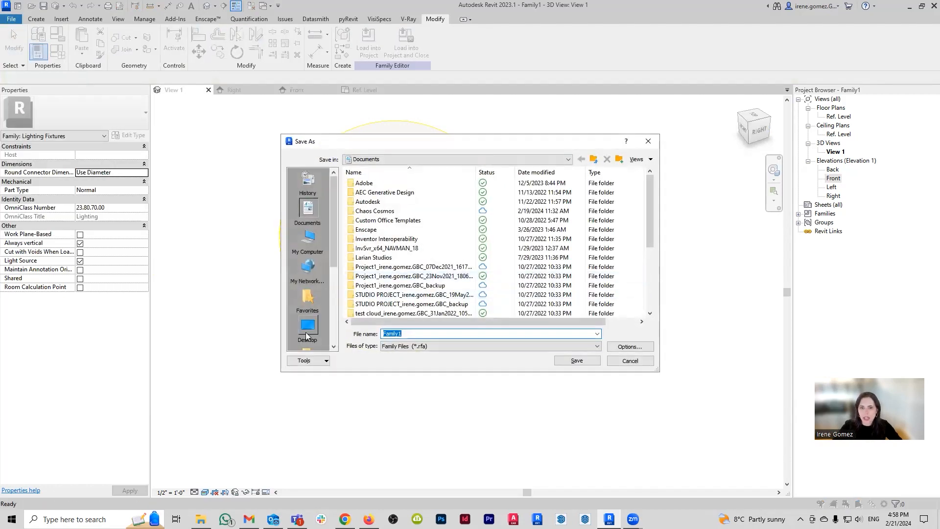
left_click(307, 326)
type("ligh")
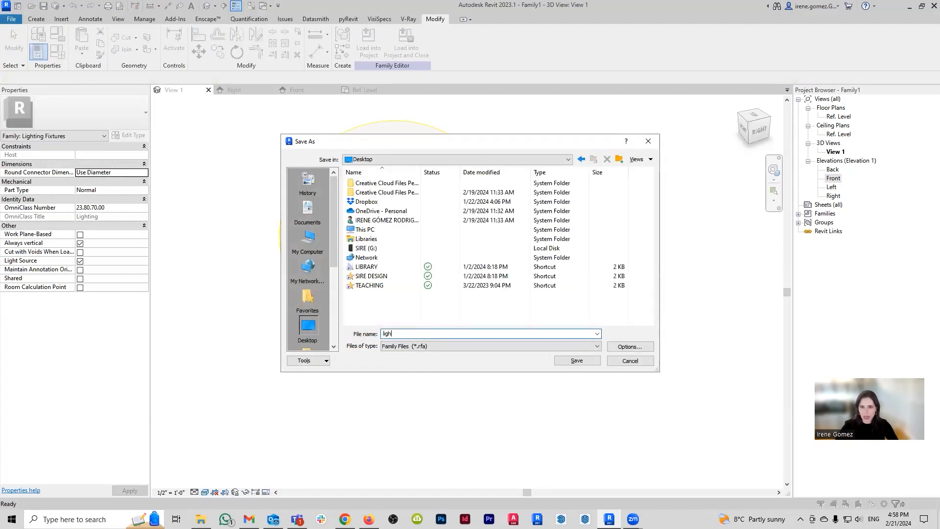
type("t bulb")
key("Return")
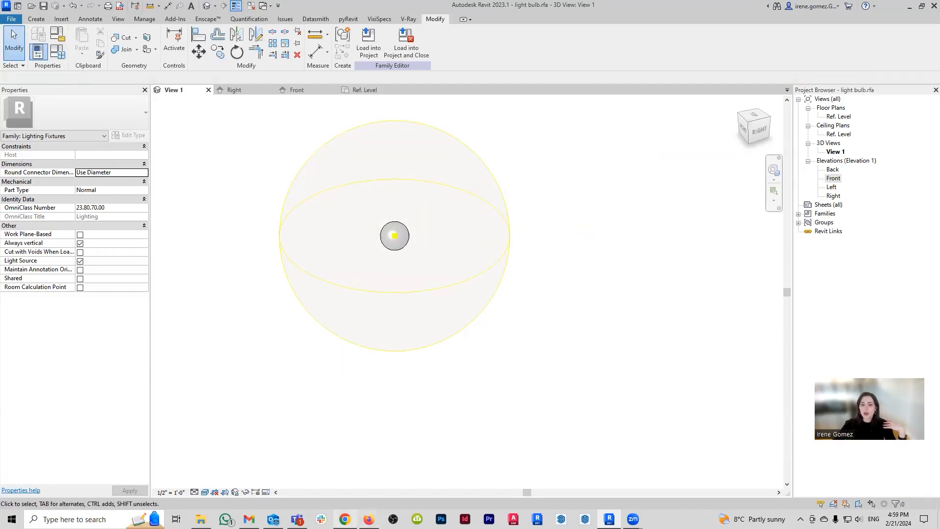
left_click(470, 283)
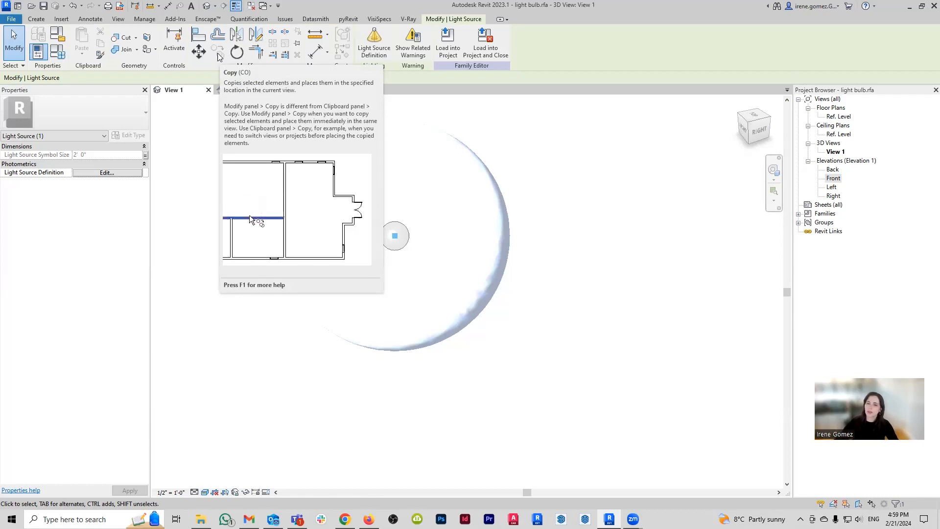
left_click(636, 192)
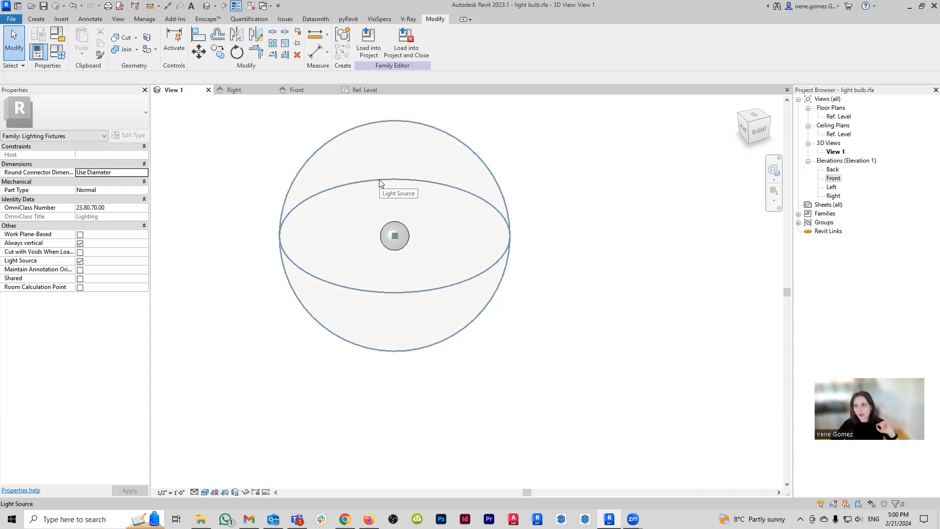
Step: Create a new family from the English-Imperial template "Lighting Fixture.rft"
left_click(19, 21)
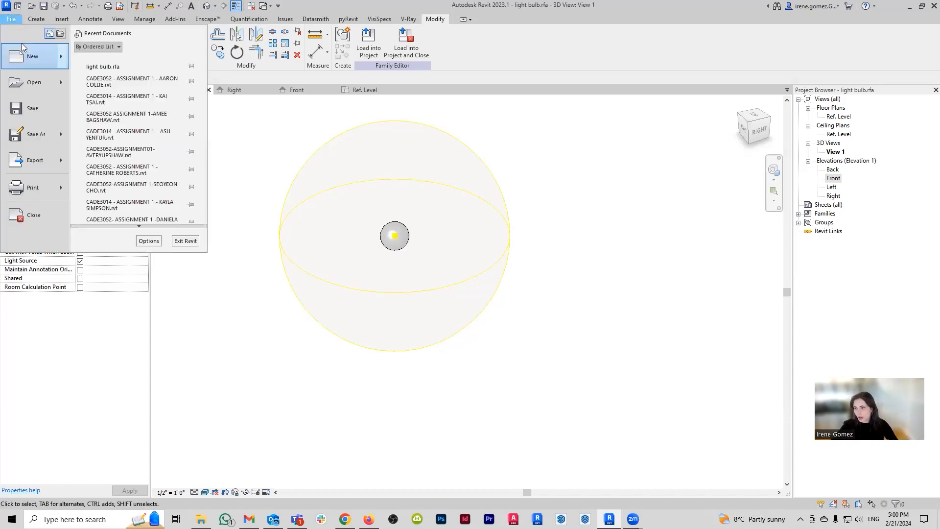
mouse_move(29, 74)
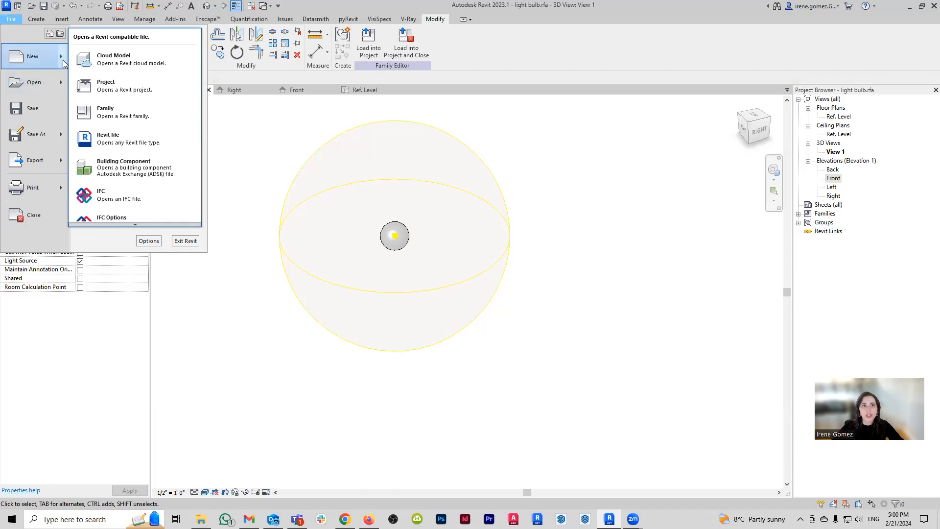
mouse_move(31, 56)
left_click(131, 87)
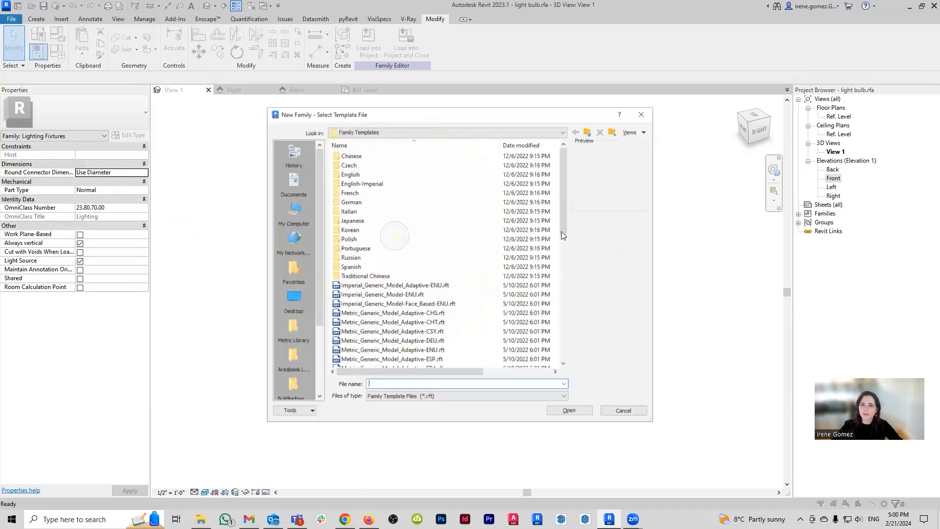
double_click(373, 184)
scroll(441, 235, "down", 5)
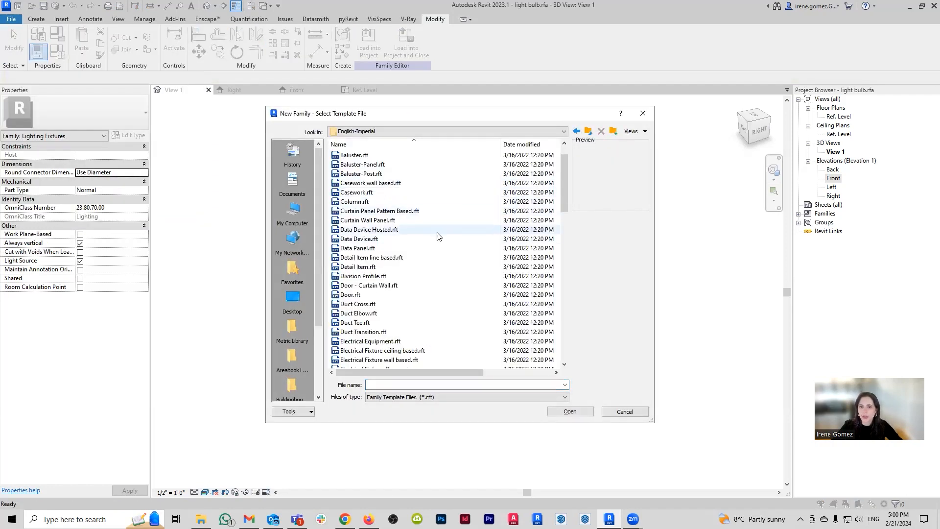
scroll(433, 264, "down", 2)
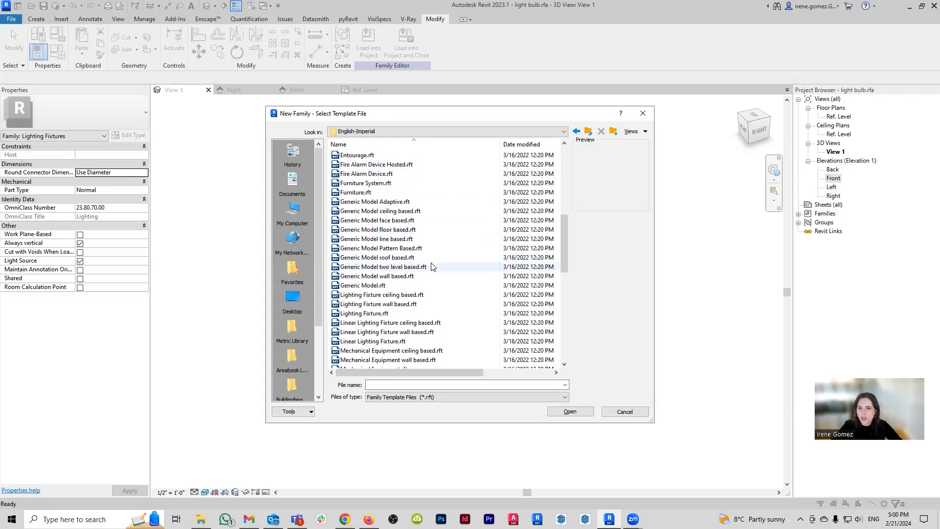
left_click(363, 313)
left_click(577, 414)
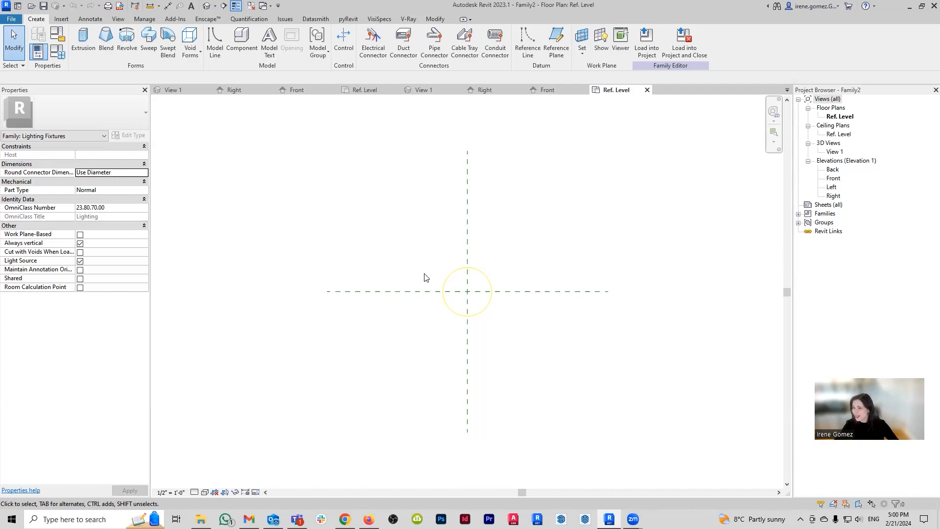
Step: Close the inactive views so only each family's 3D View 1 stays open, and switch to the new family's view
left_click(434, 89)
left_click(177, 92)
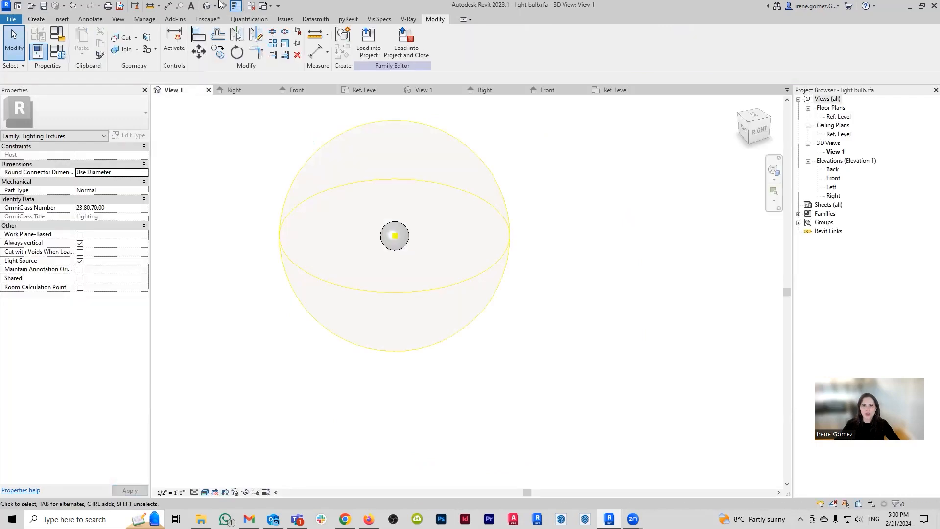
left_click(252, 6)
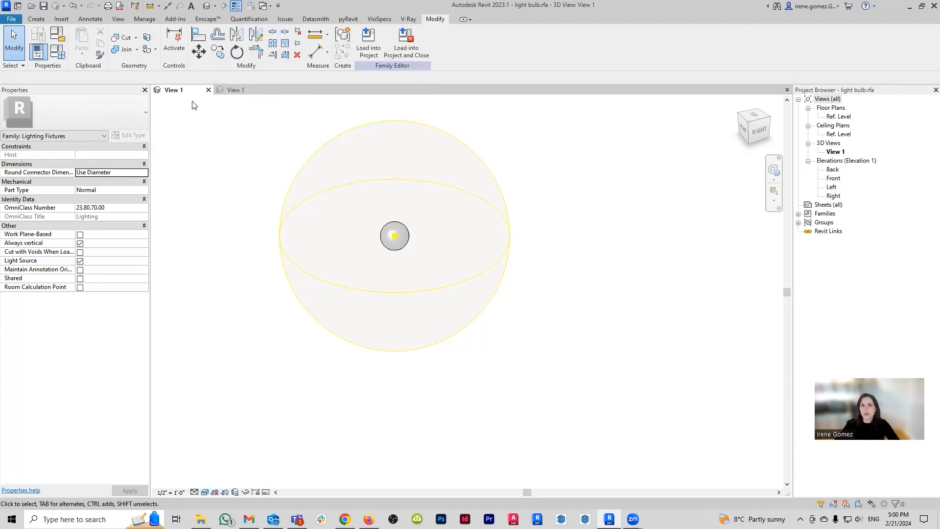
left_click(235, 91)
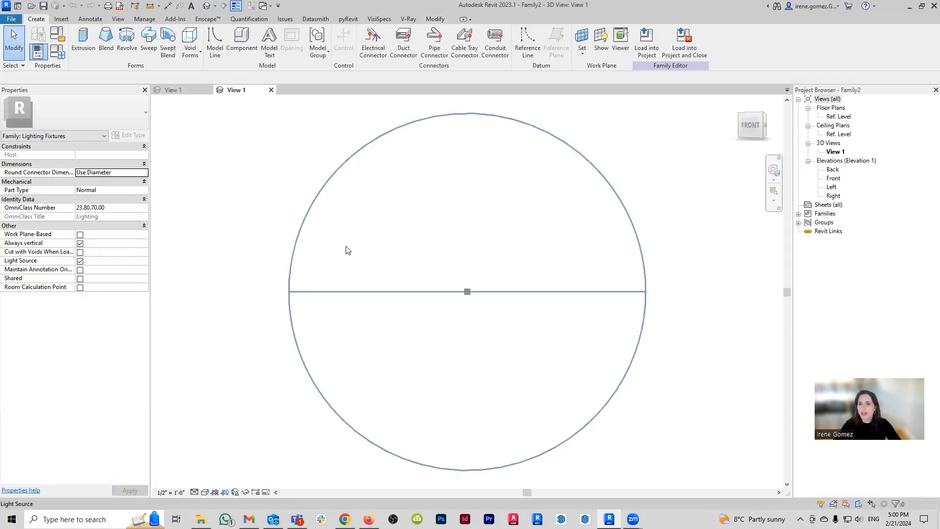
Step: Show the new family's light source in an angled 3D view with the Realistic visual style
middle_click_drag(499, 191, 478, 270, "shift")
scroll(220, 435, "up", 3)
left_click(205, 492)
left_click(222, 482)
scroll(374, 272, "down", 4)
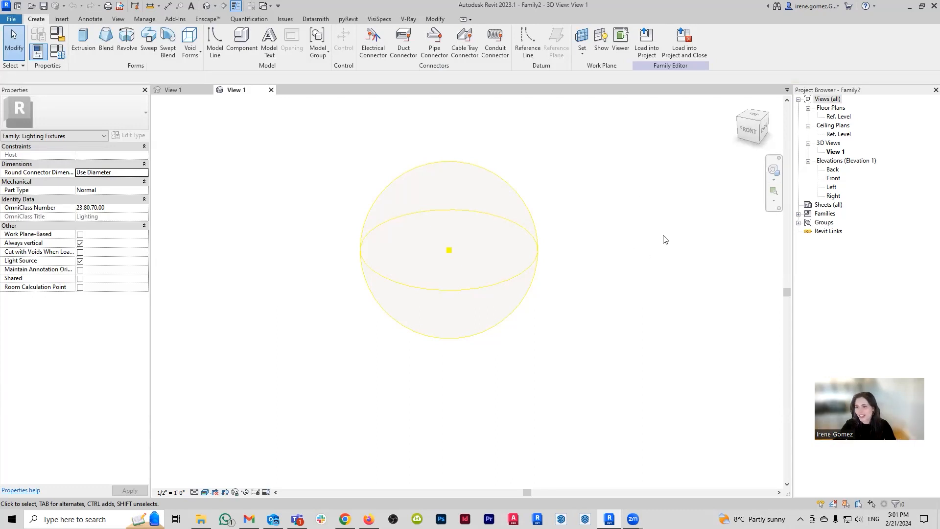
Step: Open the Front elevation, and save the pendant lamp photo from the Chrome page to the Desktop as Petal-Pendant-by-Elsa-Foulon-1.jpg
double_click(833, 178)
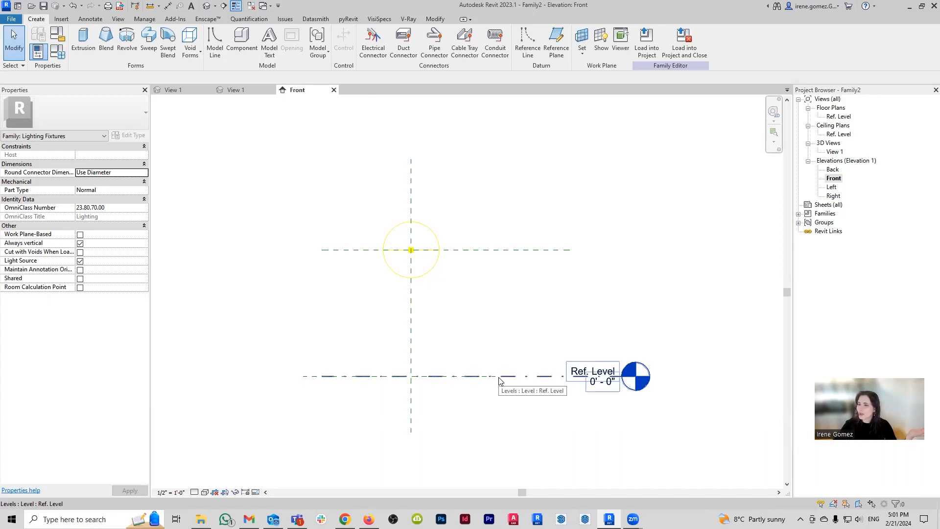
left_click(345, 518)
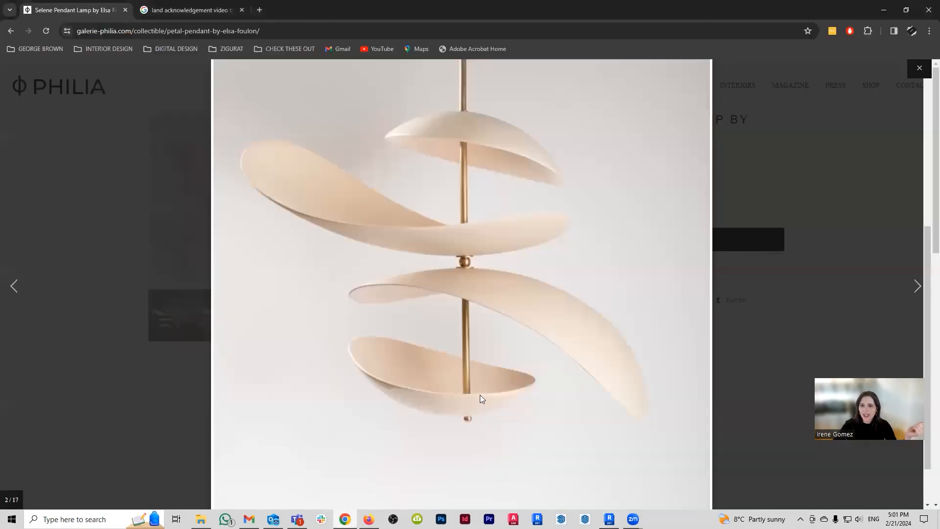
right_click(457, 269)
left_click(513, 299)
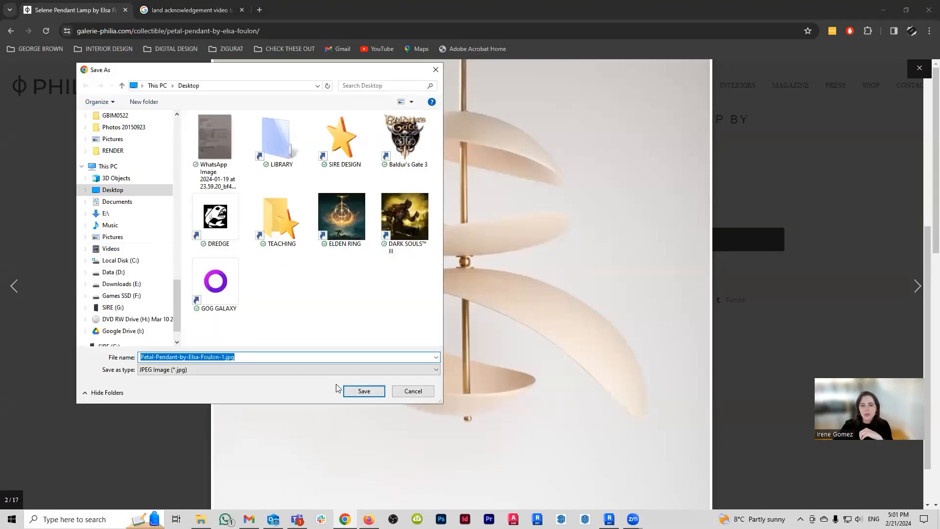
left_click(362, 391)
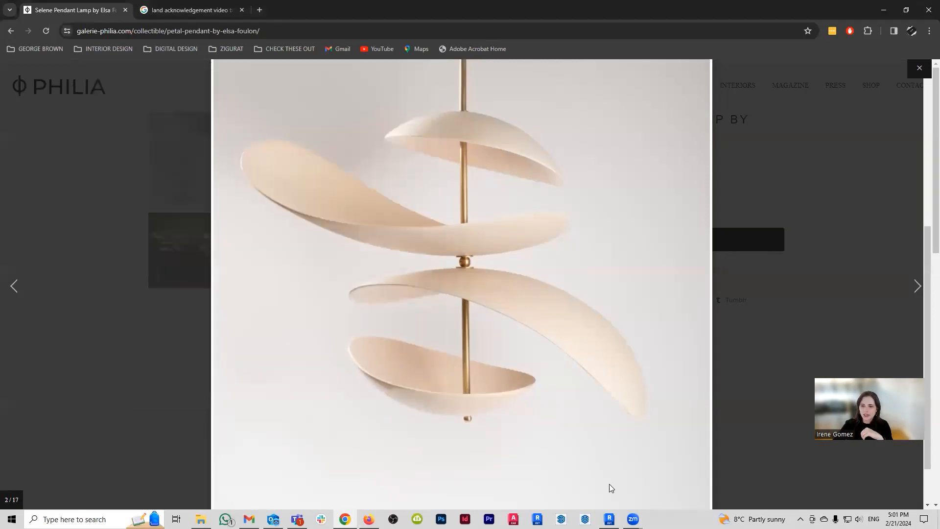
Step: Switch back to Revit and import Petal-Pendant-by-Elsa-Foulon-1.jpg from the Desktop into the Front elevation
left_click(609, 518)
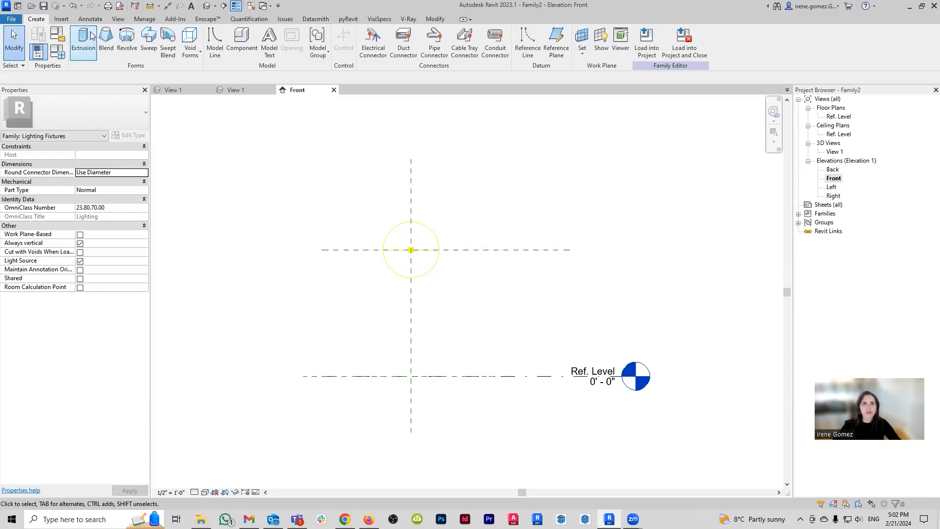
left_click(61, 19)
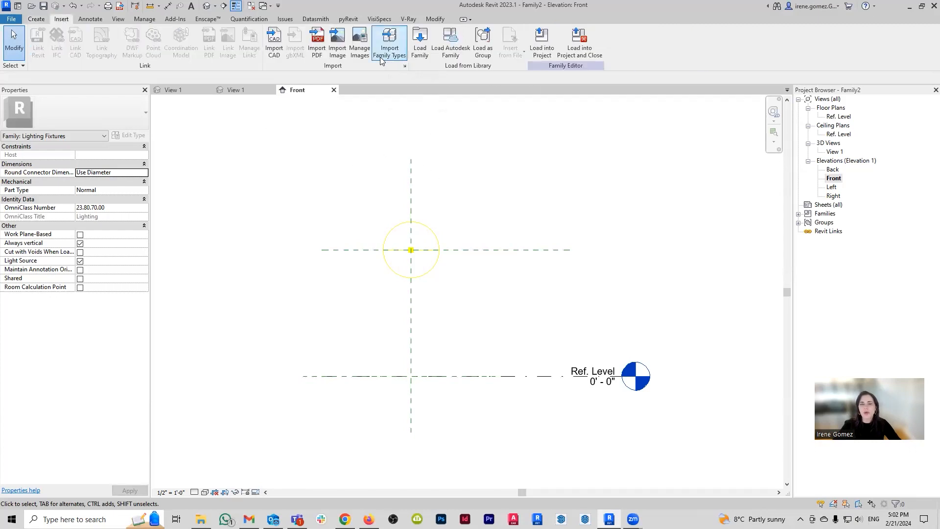
left_click(337, 44)
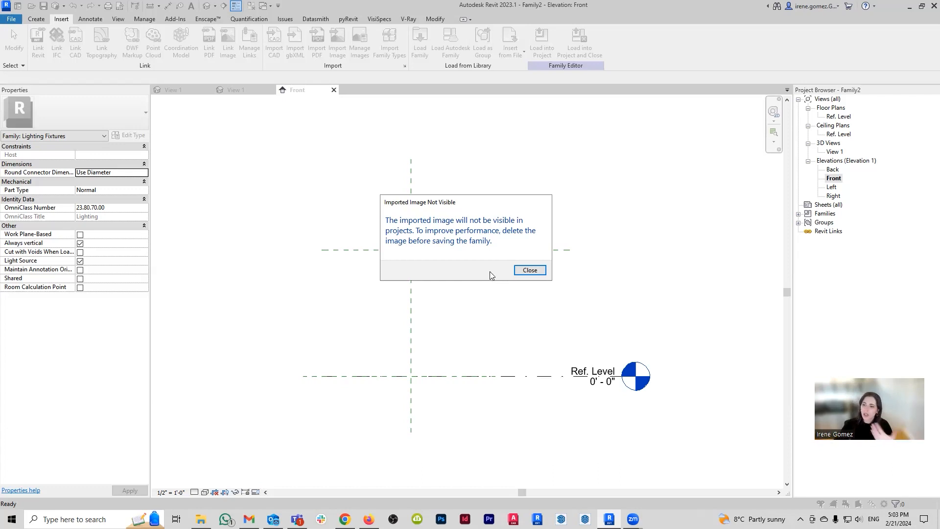
left_click(532, 269)
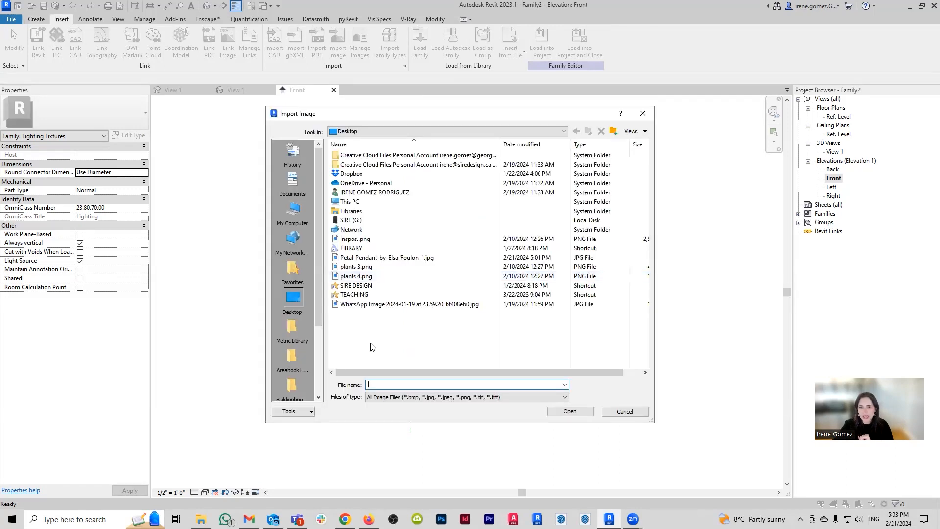
left_click(391, 259)
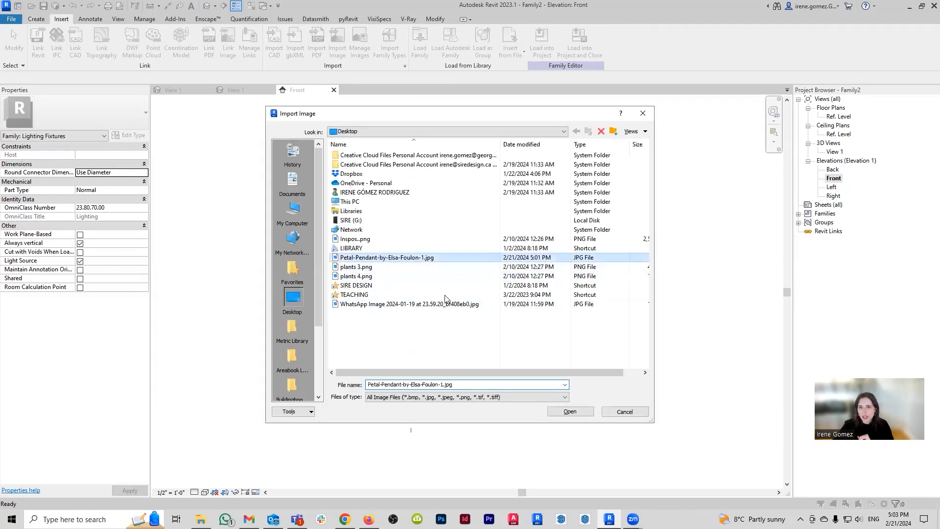
left_click(569, 411)
left_click(675, 237)
Step: Move the imported lamp image to the right, clear of the reference planes and the Ref. Level marker
scroll(483, 317, "down", 3)
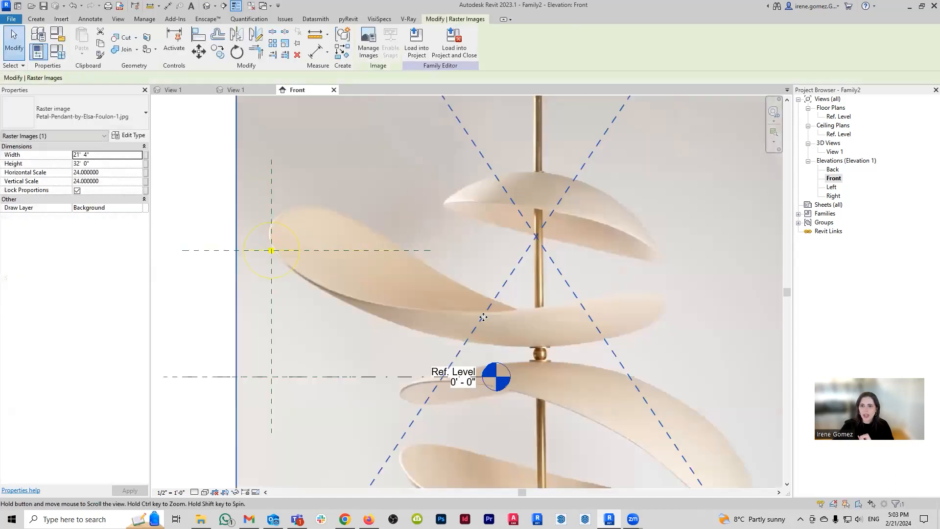
left_click_drag(483, 317, 599, 286)
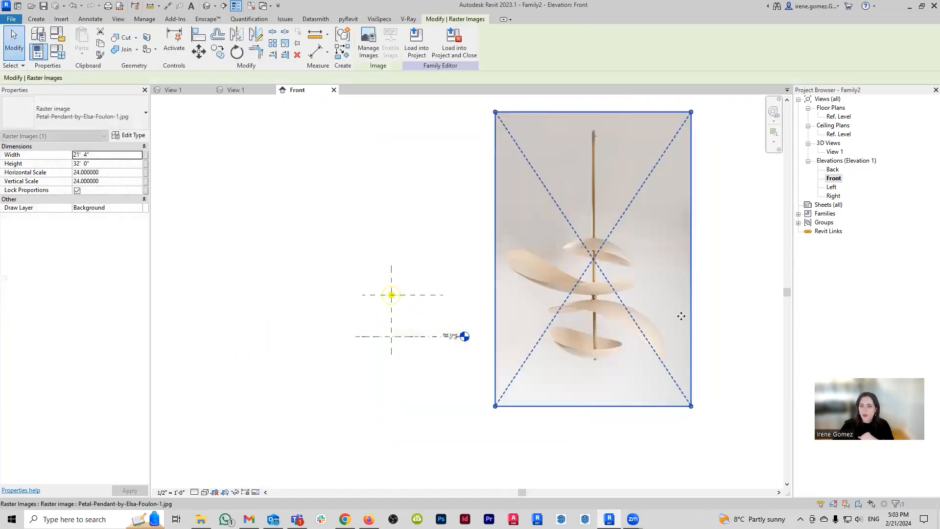
left_click(738, 313)
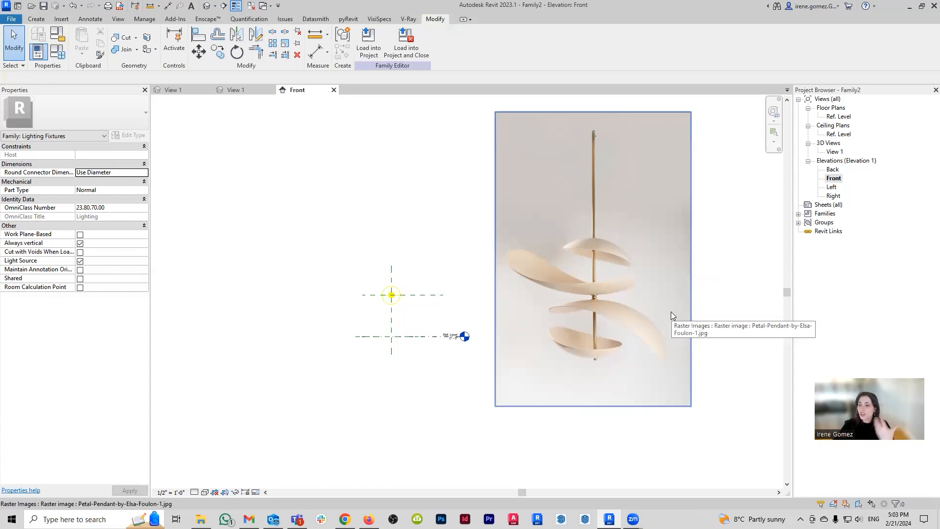
scroll(669, 317, "up", 1)
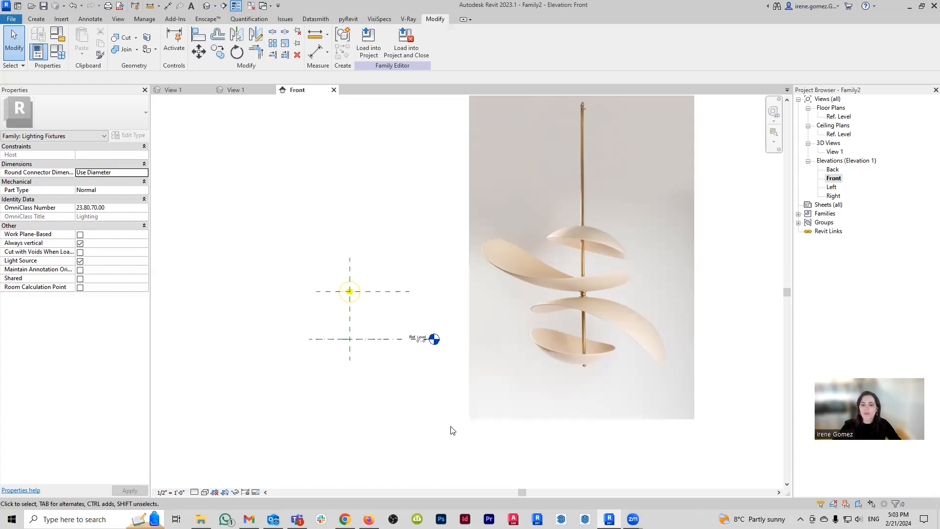
Step: Look up the lamp's overall dimensions in the Information section of its Chrome product page, and return to the Front elevation in Revit
left_click(344, 519)
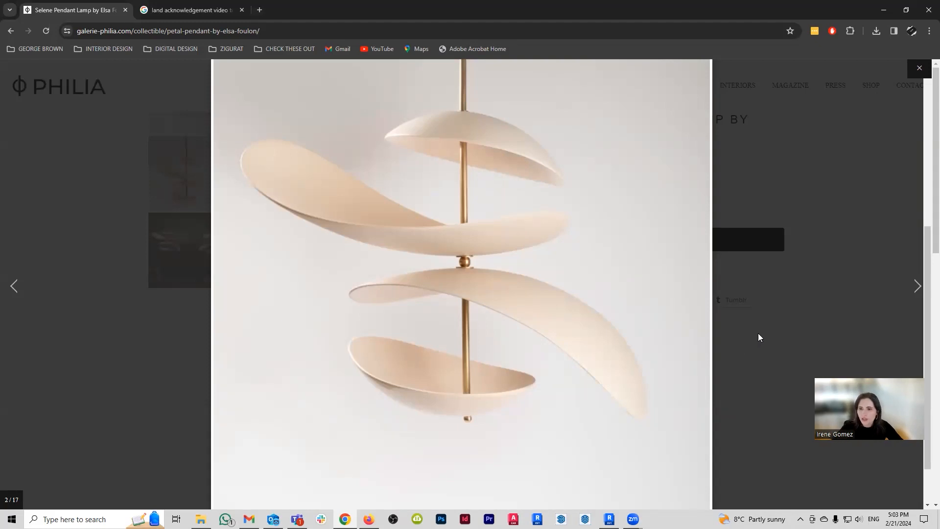
left_click(757, 301)
scroll(572, 359, "down", 2)
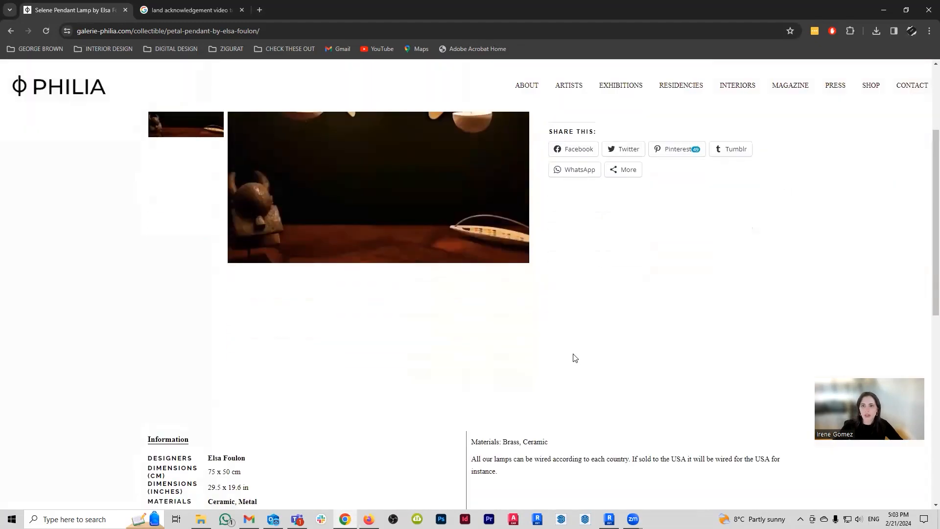
scroll(575, 358, "down", 3)
left_click_drag(206, 344, 277, 334)
left_click(254, 335)
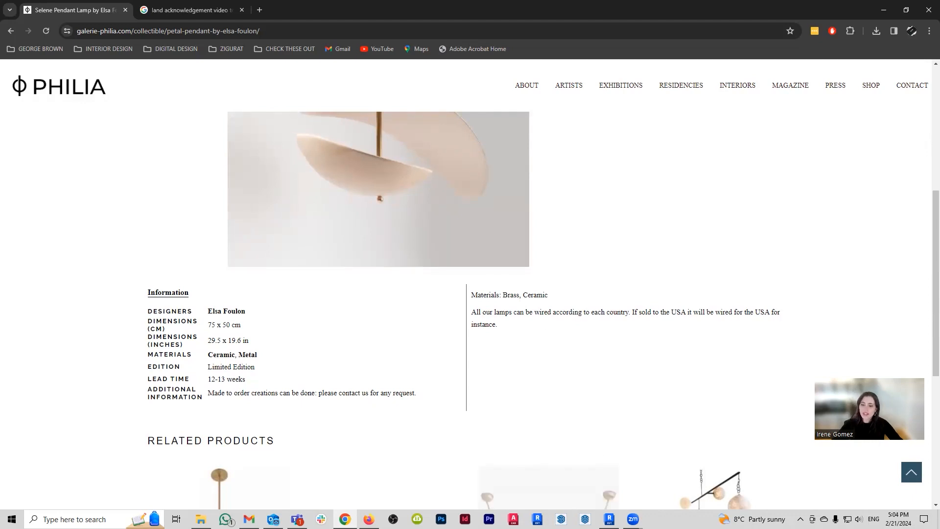
left_click(609, 519)
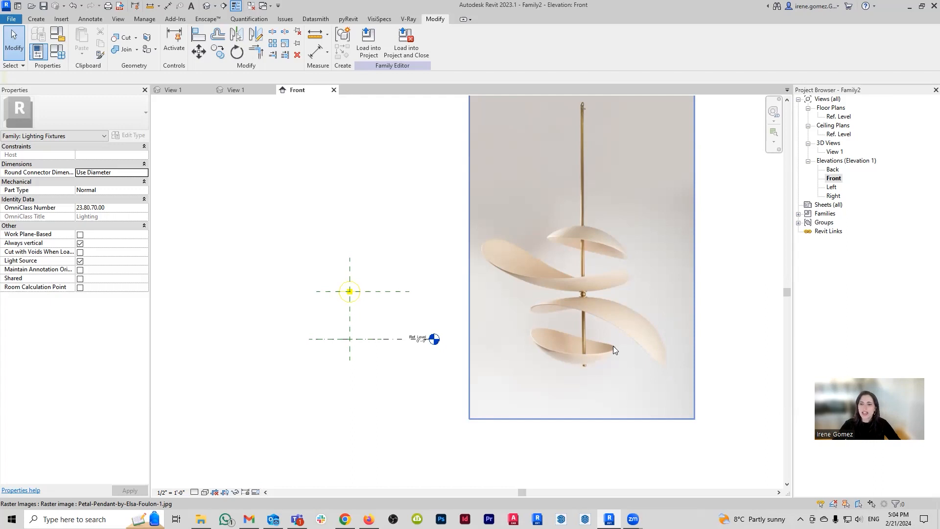
Step: Recheck the lamp's dimensions on its Chrome product page and return to the Front elevation in Revit
middle_click_drag(624, 260, 607, 285)
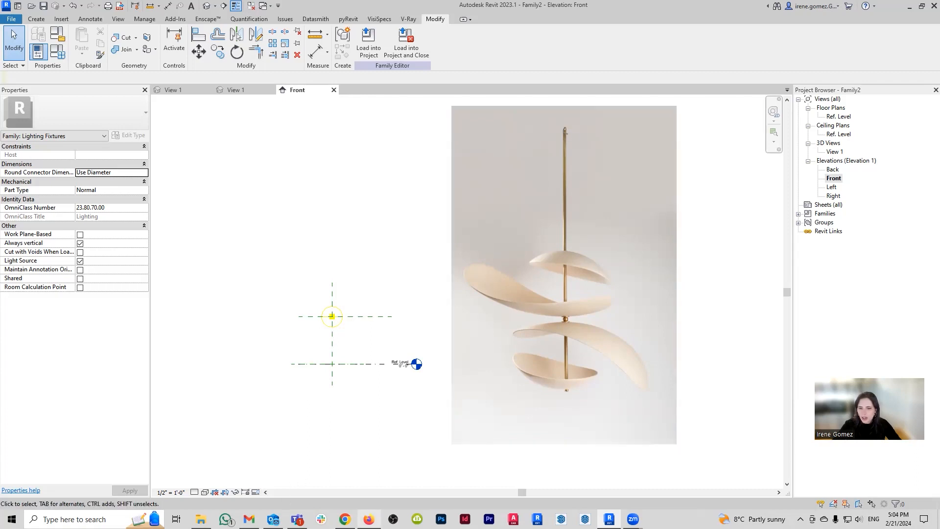
left_click(345, 518)
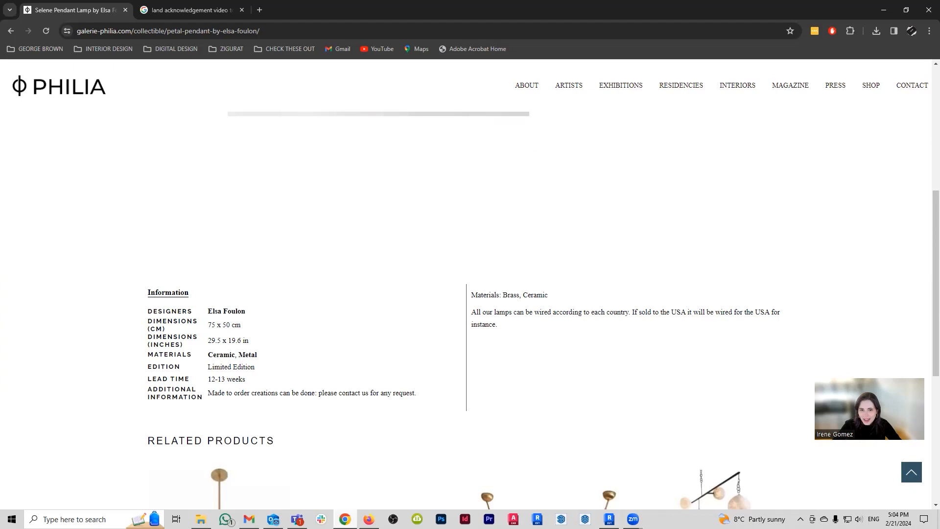
left_click(883, 10)
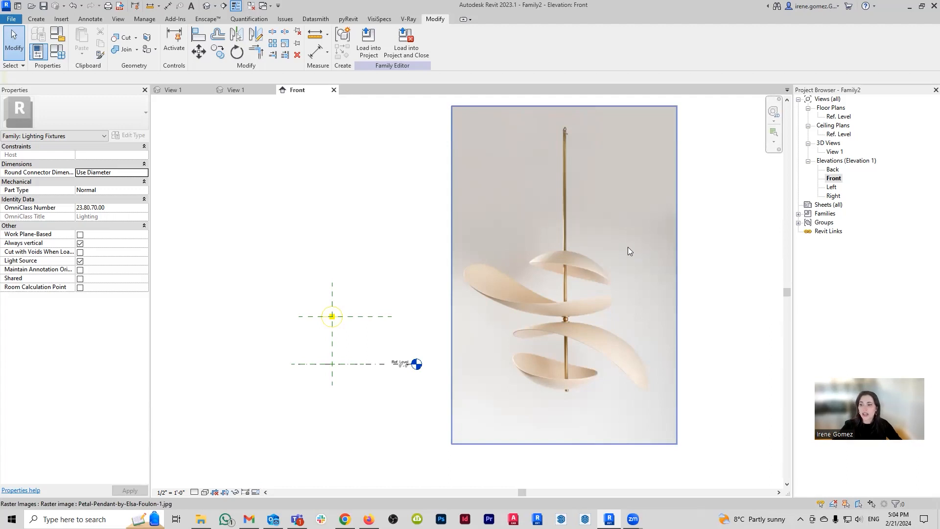
left_click(604, 210)
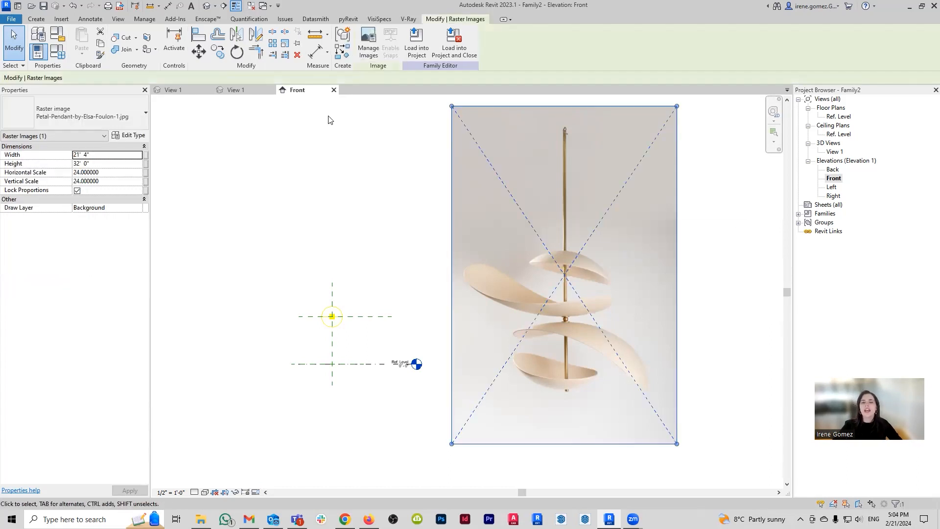
left_click(285, 45)
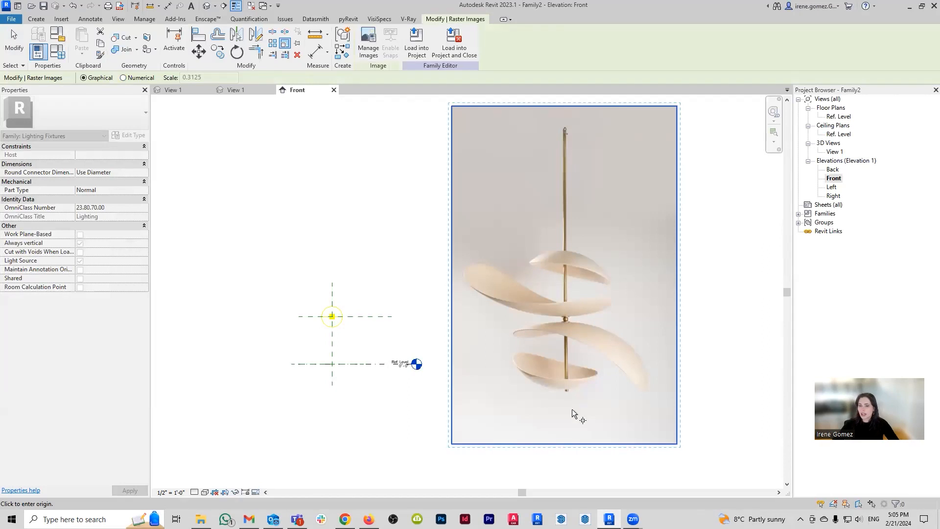
scroll(569, 387, "up", 5)
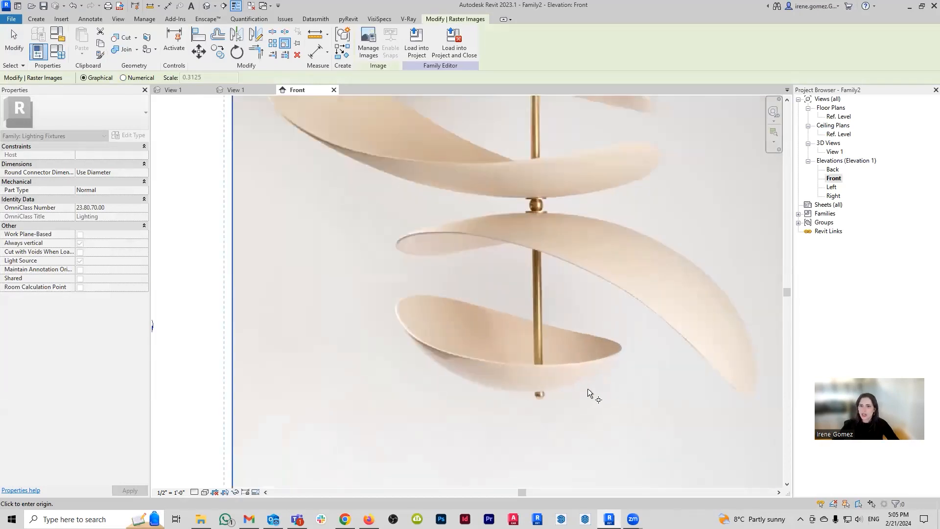
scroll(543, 403, "up", 3)
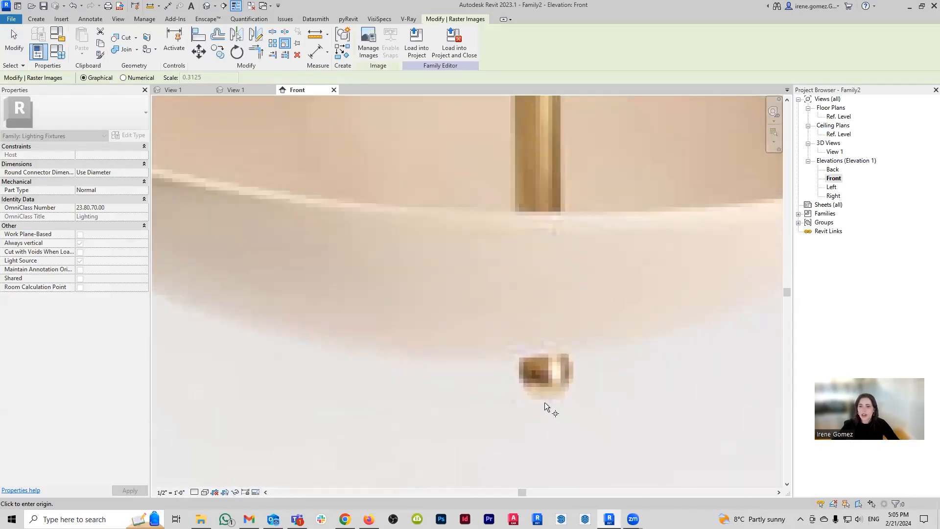
left_click(543, 400)
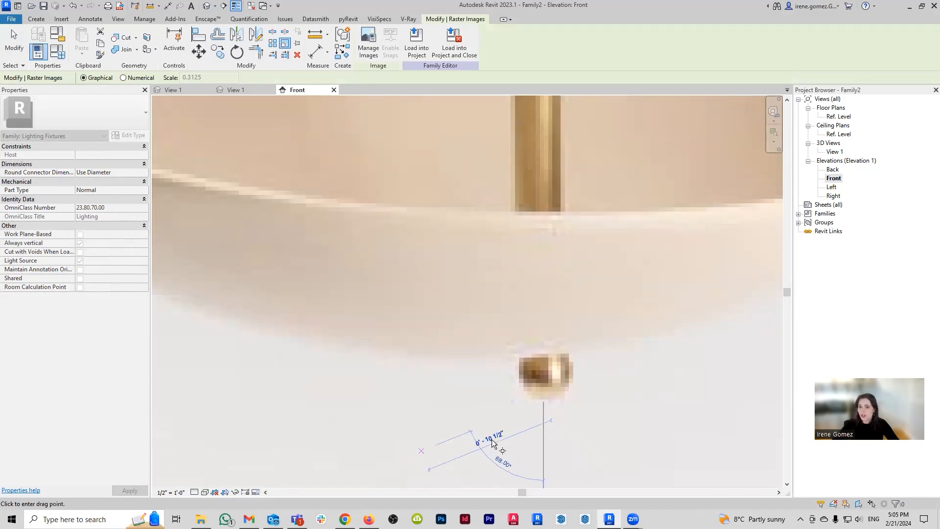
scroll(499, 436, "down", 6)
scroll(507, 147, "up", 8)
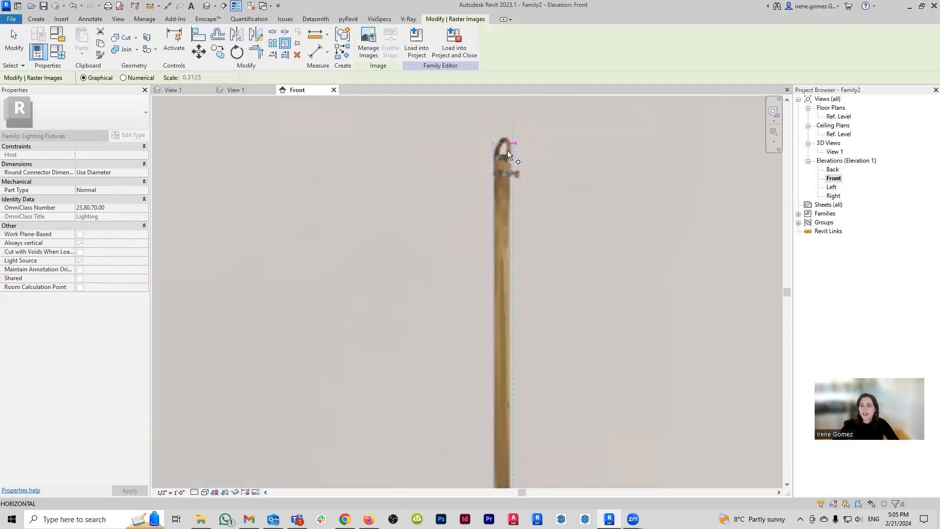
left_click(513, 153)
scroll(495, 145, "down", 7)
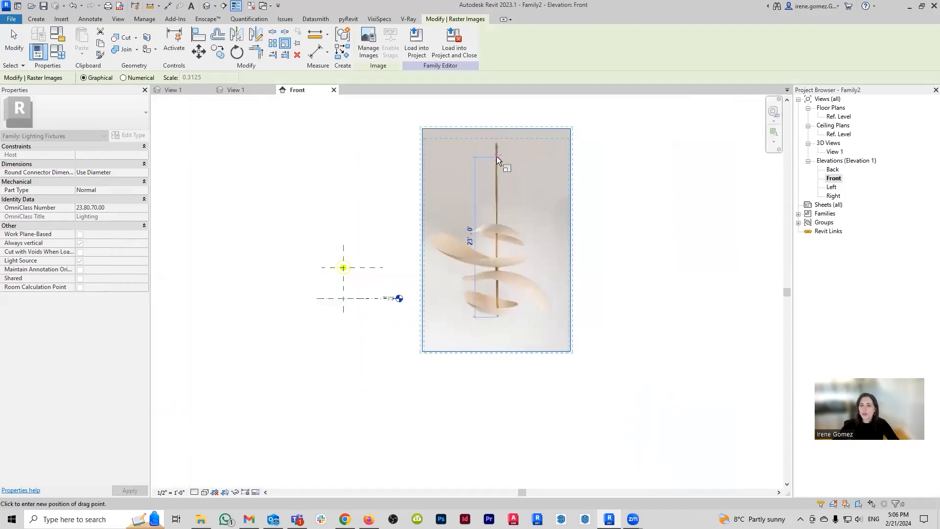
scroll(497, 157, "up", 1)
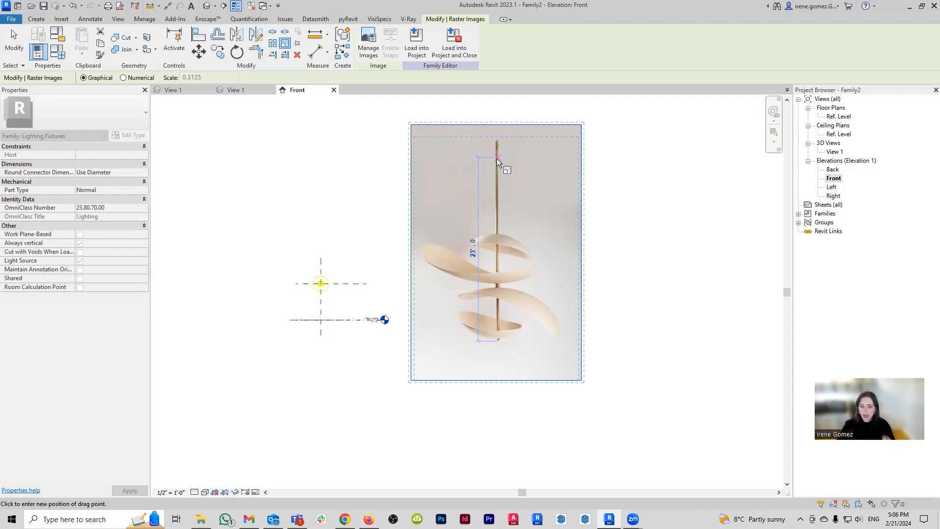
type("75")
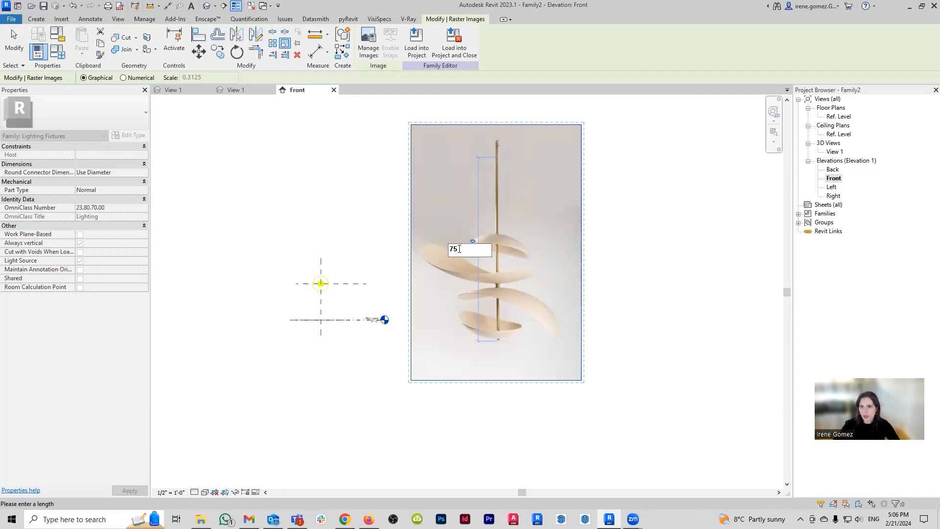
key("Escape")
key("Escape")
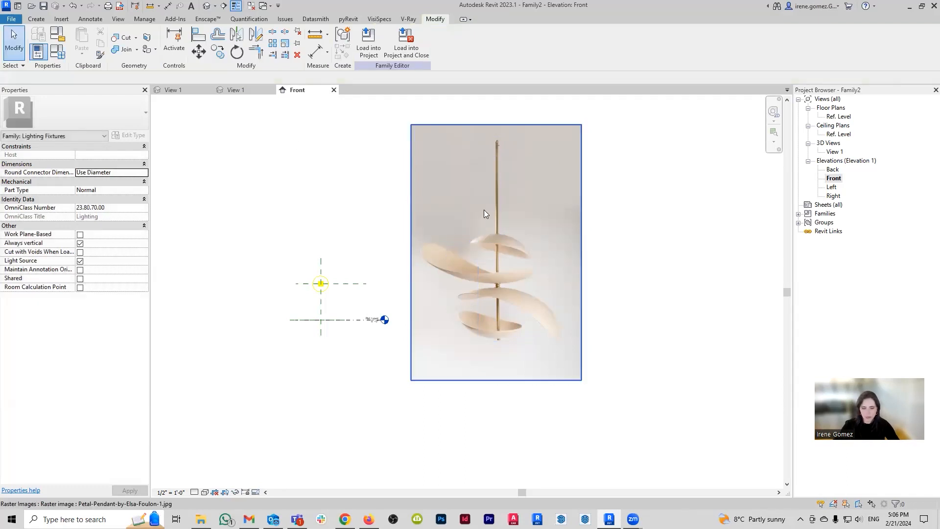
Step: Scale the lamp image so the distance from the rod's lower tip to its top hook becomes 75 cm
left_click(488, 177)
key("r")
key("e")
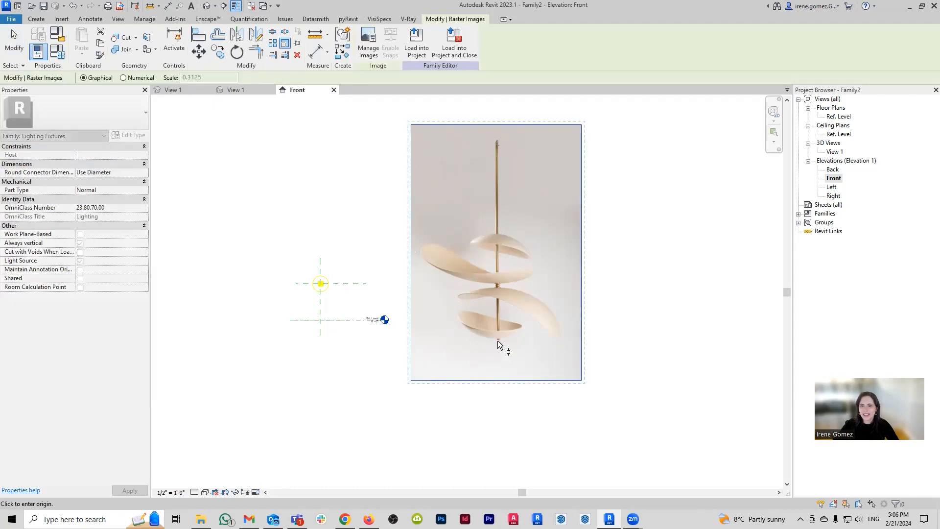
left_click(498, 339)
left_click(498, 146)
type("75cm")
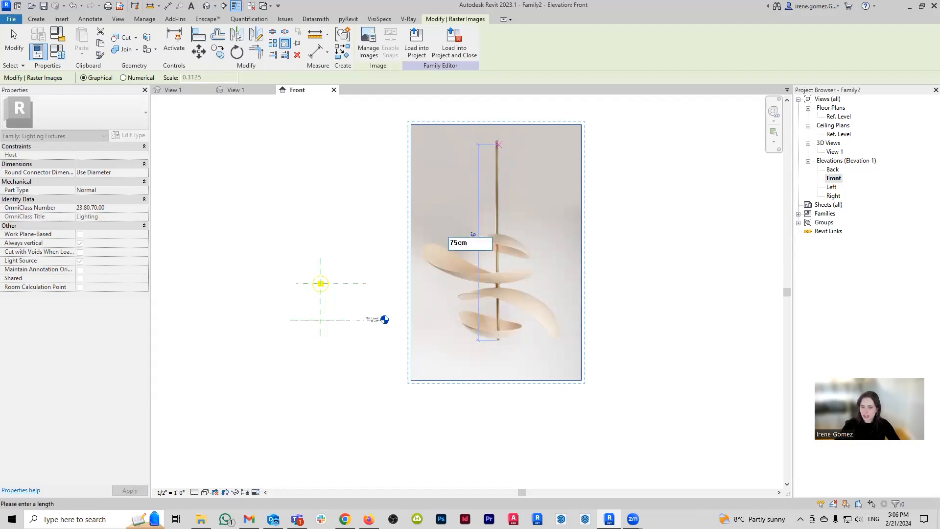
key("Return")
Step: Move the scaled lamp image onto the vertical reference plane, just above the Ref. Level line
scroll(514, 341, "up", 3)
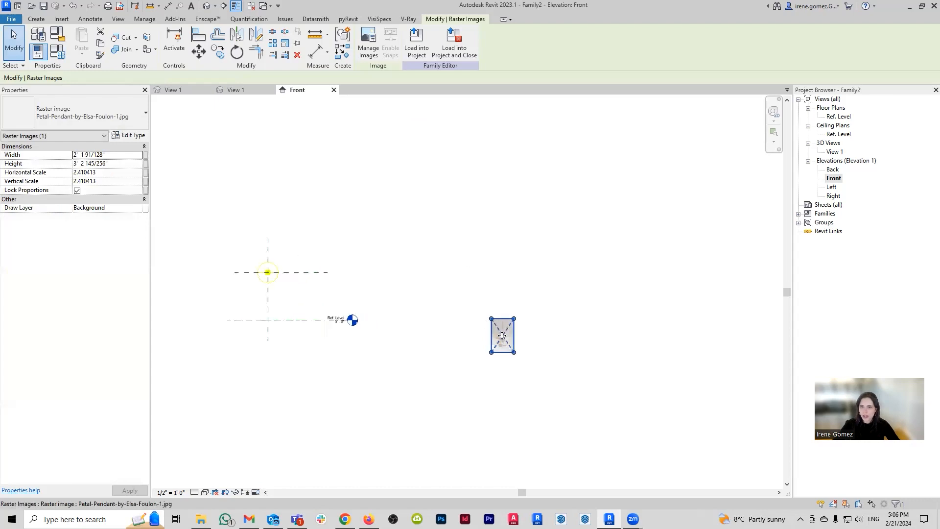
middle_click_drag(516, 342, 680, 342)
left_click_drag(681, 341, 401, 300)
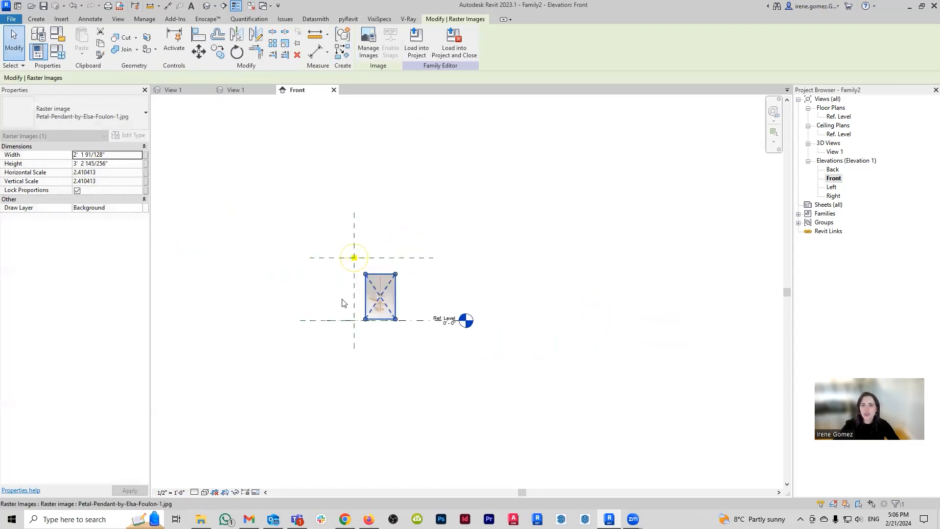
scroll(341, 304, "up", 3)
scroll(341, 304, "up", 4)
left_click_drag(625, 287, 498, 295)
scroll(456, 330, "up", 6)
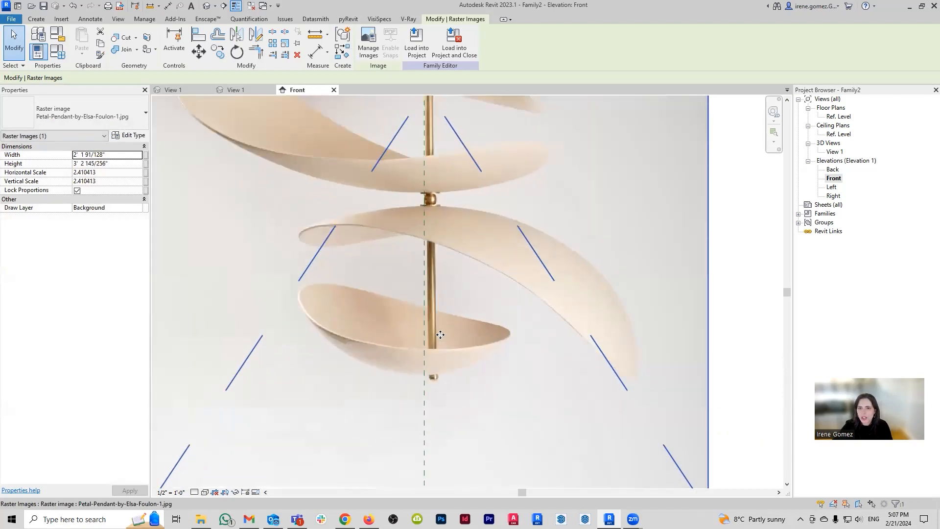
Step: Nudge the lamp image left until the brass rod lines up with the vertical reference plane
key("Left")
key("Left")
key("Left")
key("Left")
key("Left")
key("Left")
key("Left")
key("Left")
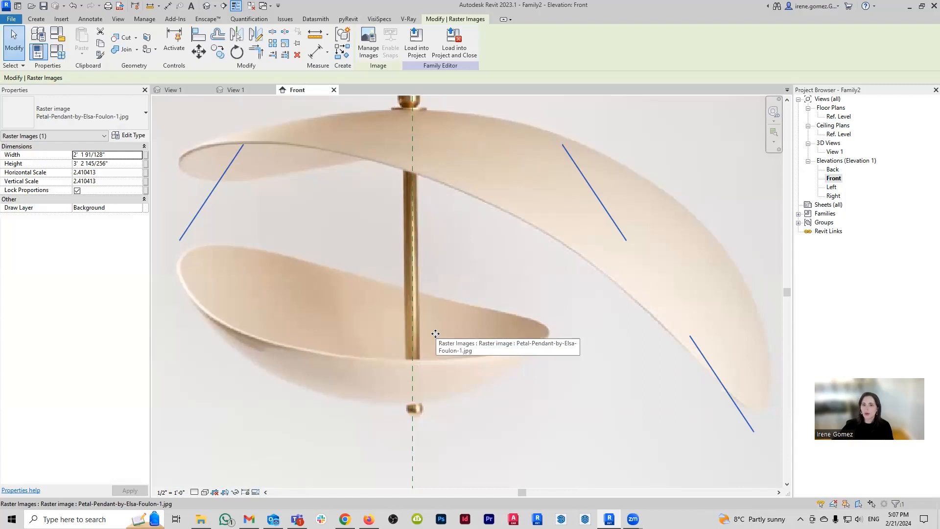
scroll(435, 309, "up", 1)
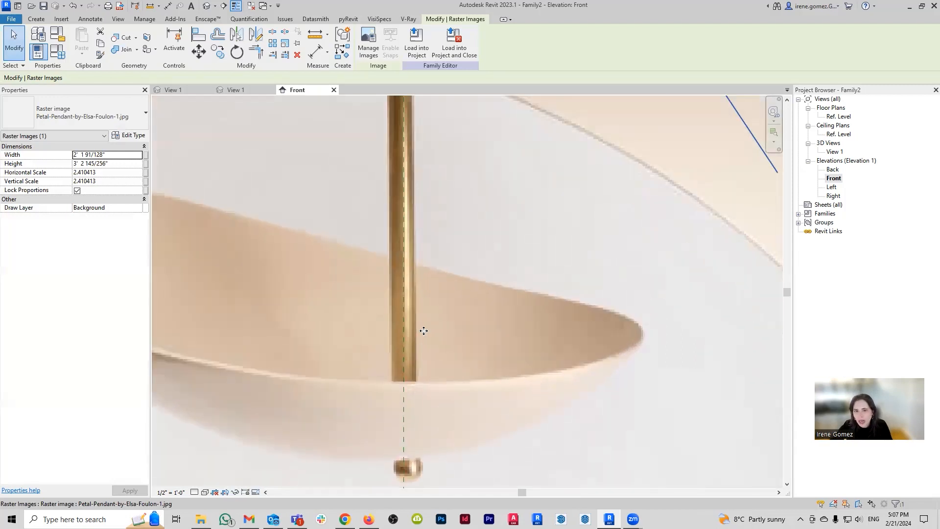
scroll(413, 292, "down", 2)
scroll(414, 292, "down", 4)
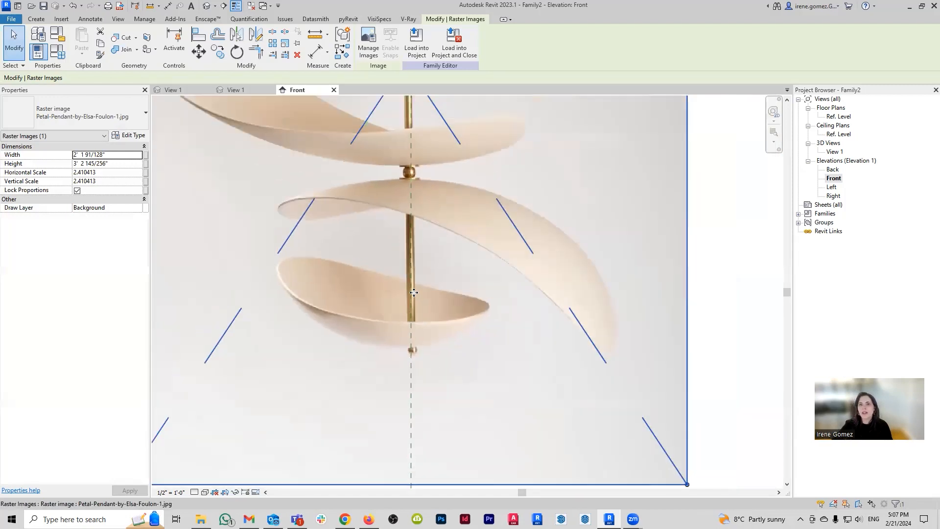
middle_click_drag(424, 182, 424, 387)
scroll(413, 128, "up", 2)
middle_click_drag(413, 128, 402, 276)
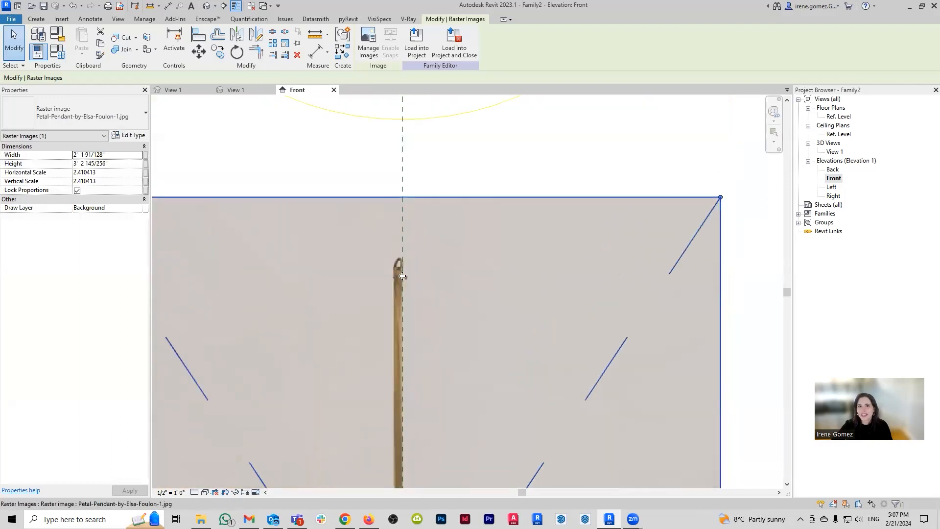
scroll(406, 285, "down", 4)
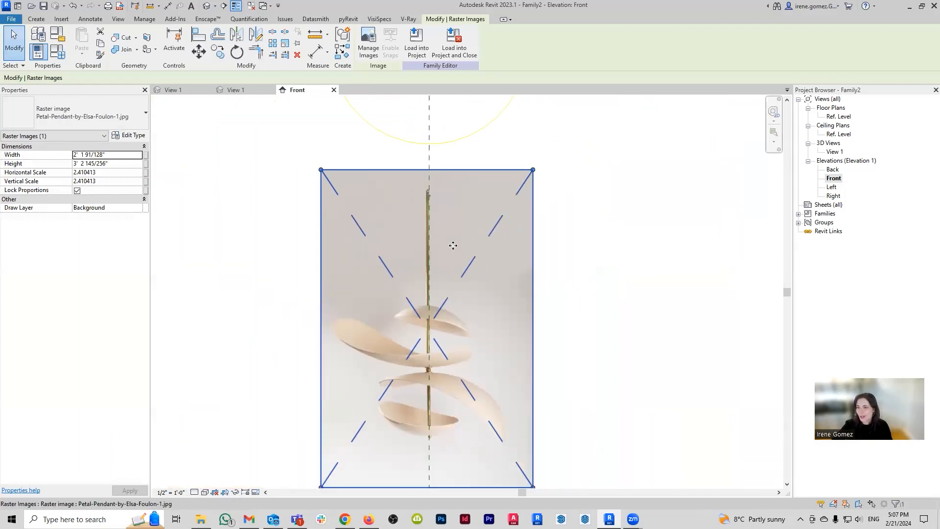
Step: Nudge the lamp image down until the lowest petal's underside sits at the Ref. Level line
middle_click_drag(469, 337, 457, 248)
middle_click_drag(455, 366, 453, 365)
scroll(408, 294, "up", 2)
scroll(419, 313, "down", 1)
scroll(419, 313, "down", 1)
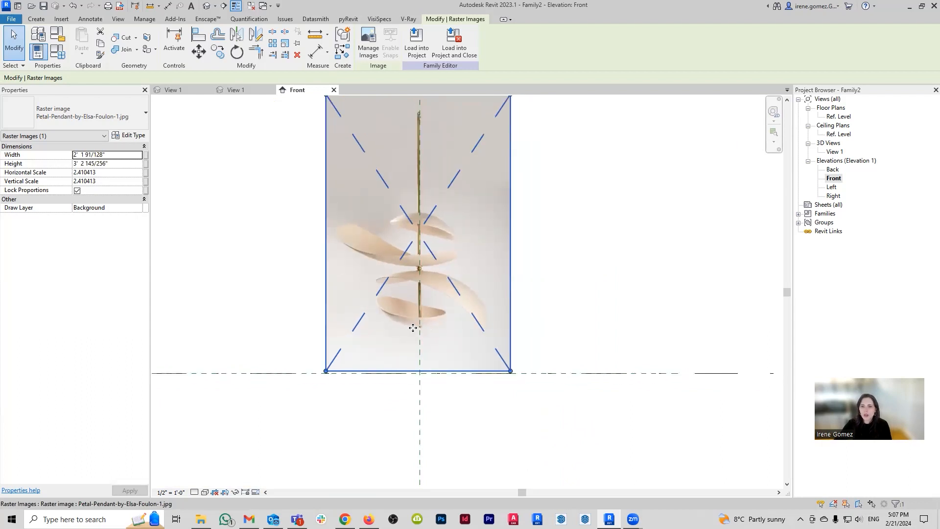
key("Down")
key("Down")
key("Down")
key("Down")
key("Down")
key("Down")
key("Down")
key("Down")
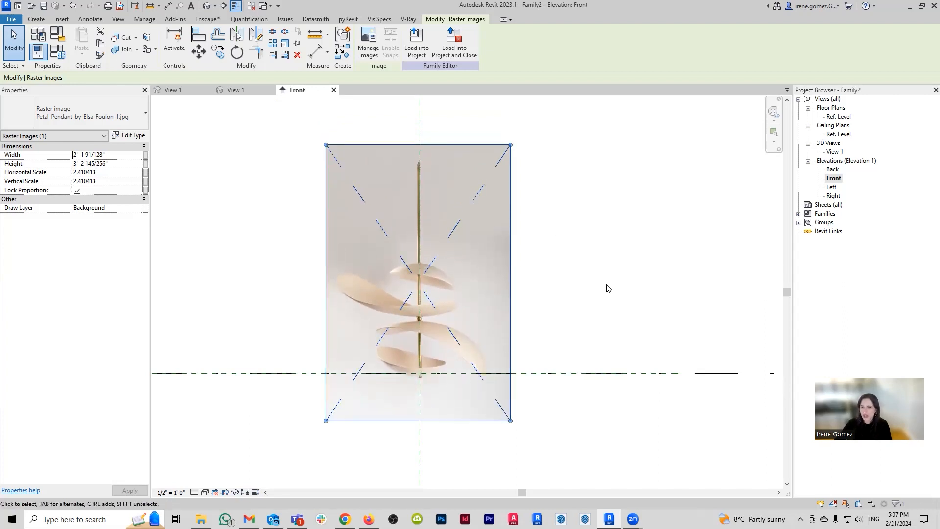
Step: Move the Light Source Elevation reference plane up to about 6' - 7" above the Ref. Level
scroll(524, 344, "down", 4)
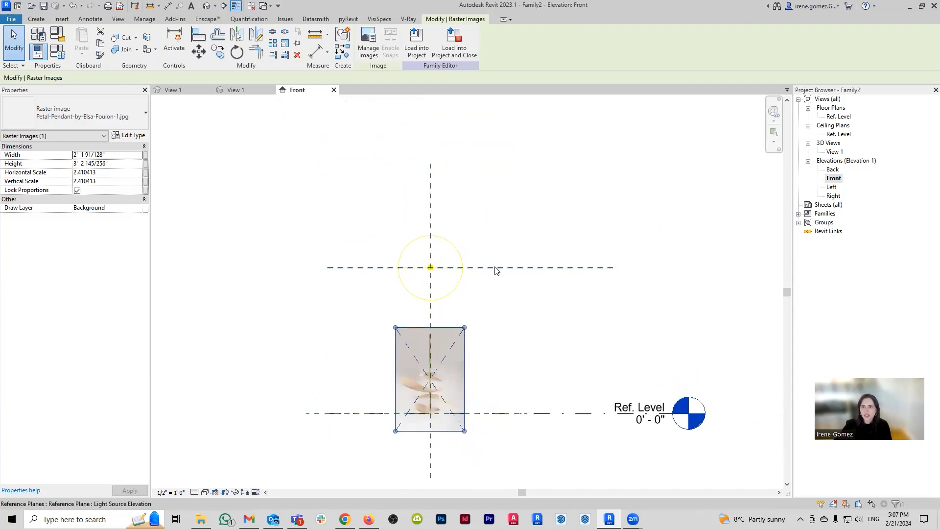
left_click(495, 267)
left_click_drag(484, 268, 487, 200)
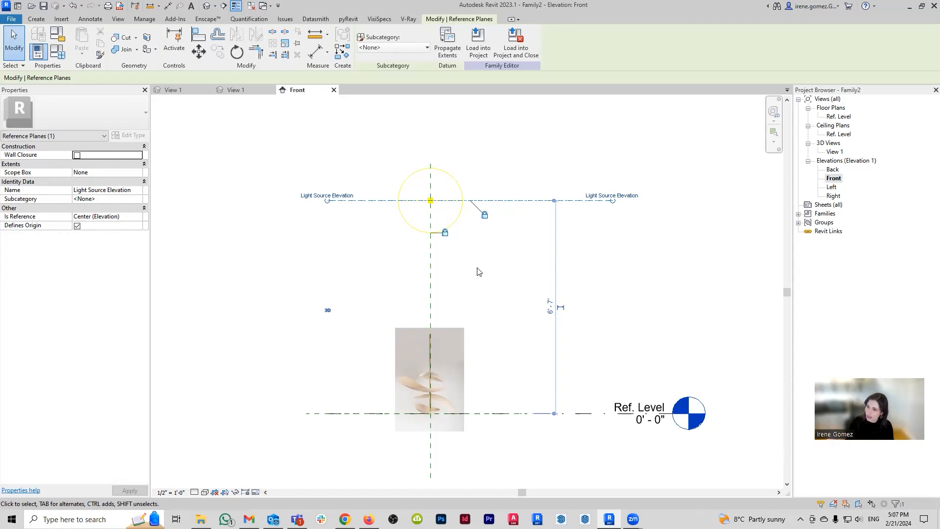
Step: Examine the lamp's rod, brass connectors and petals in the photo against the reference planes
scroll(443, 385, "up", 5)
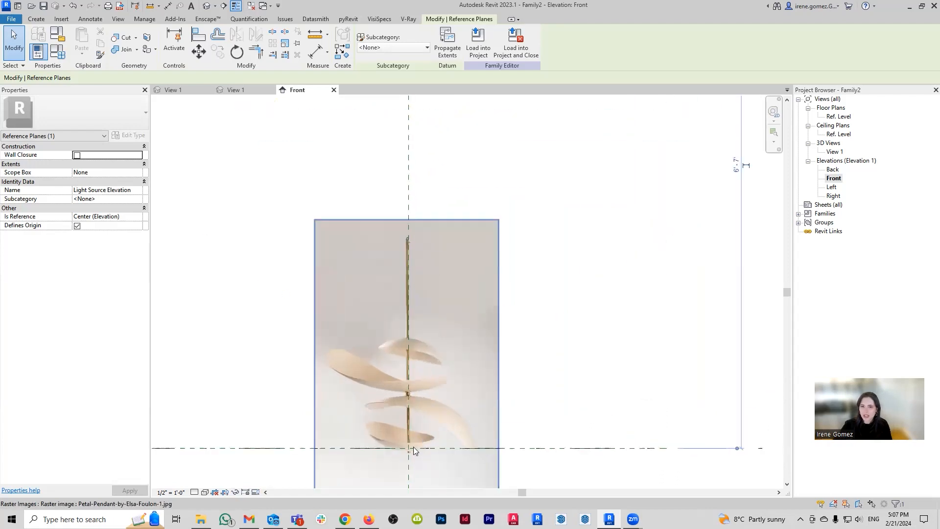
scroll(416, 212, "down", 2)
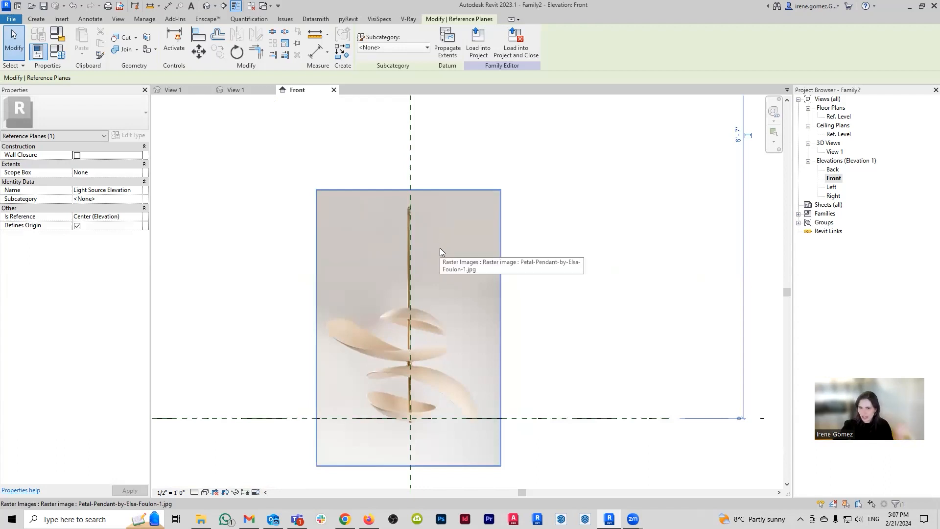
scroll(421, 377, "up", 4)
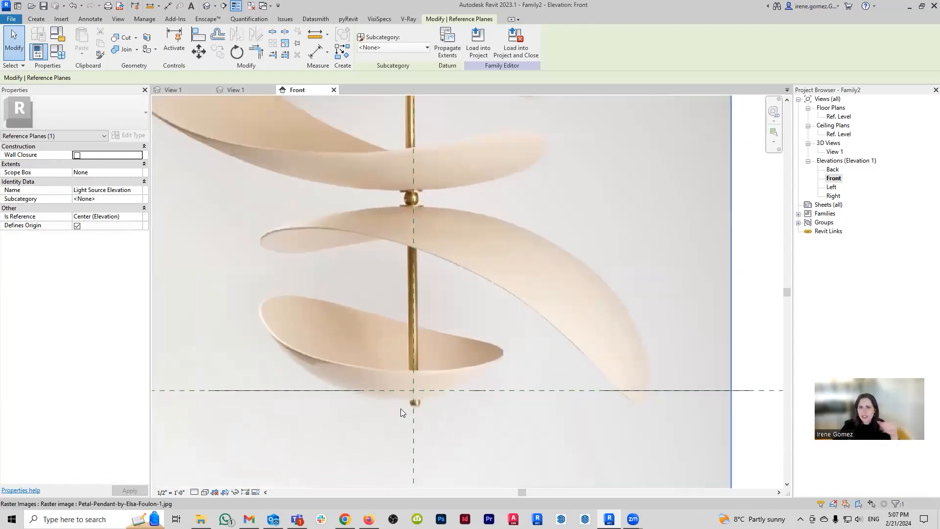
scroll(410, 409, "up", 3)
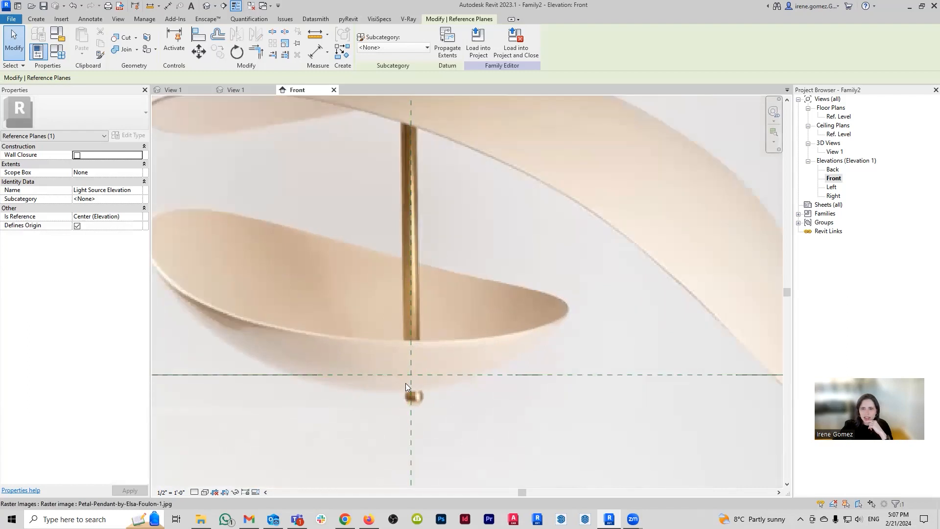
scroll(411, 408, "down", 3)
scroll(407, 166, "up", 3)
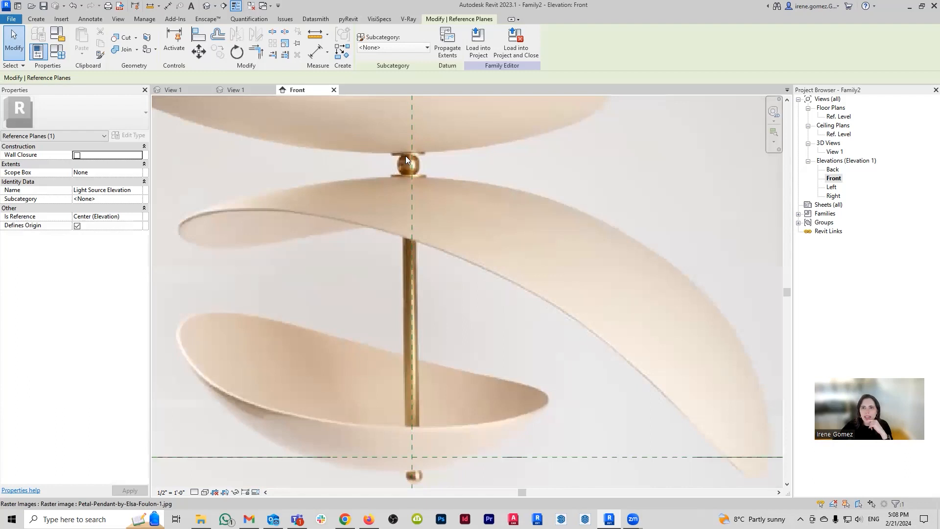
scroll(405, 155, "down", 4)
scroll(392, 161, "up", 5)
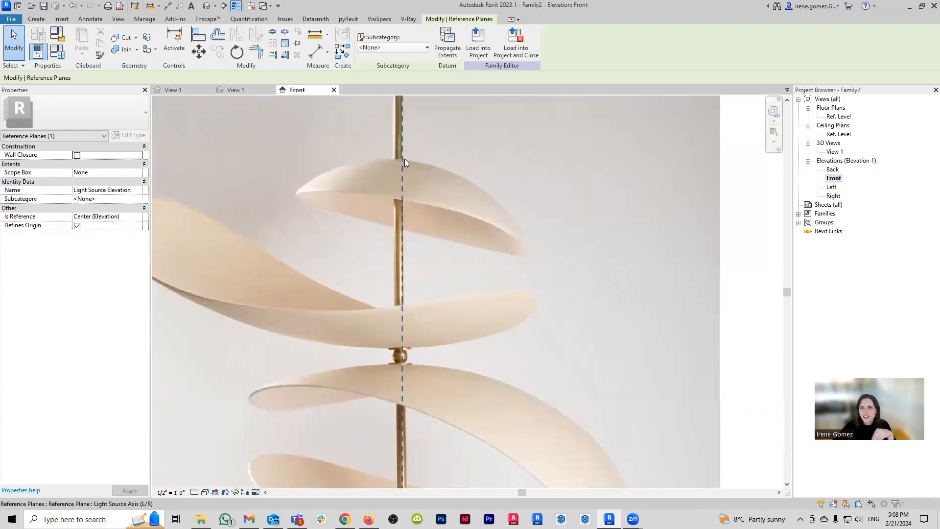
scroll(396, 161, "up", 3)
scroll(406, 186, "down", 6)
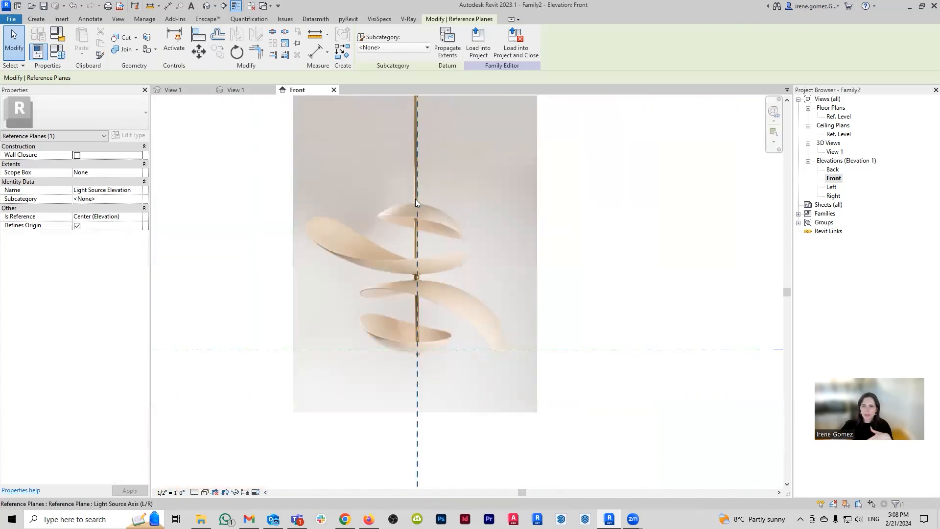
middle_click_drag(414, 198, 393, 332)
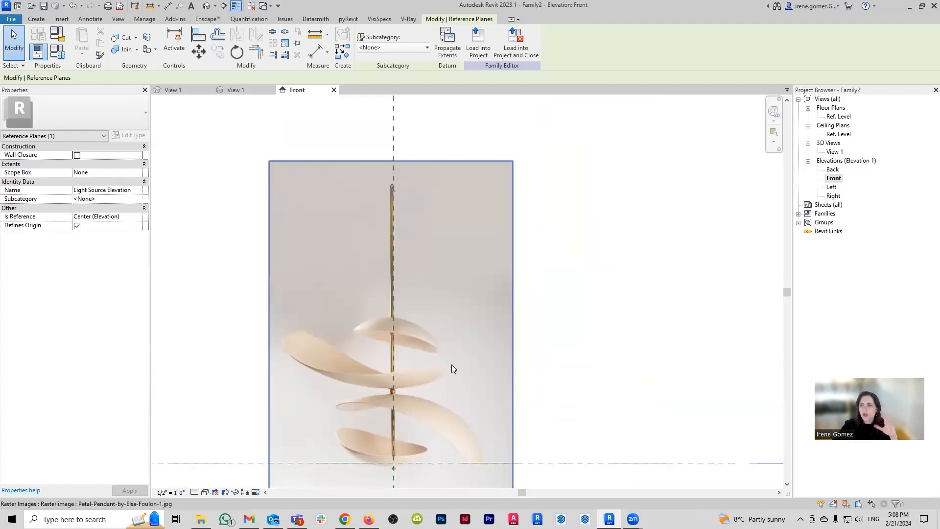
Step: Examine the lowest petal and the small brass ball beneath it, along with the rod sections between the petals
middle_click_drag(445, 350, 443, 285)
scroll(444, 285, "up", 2)
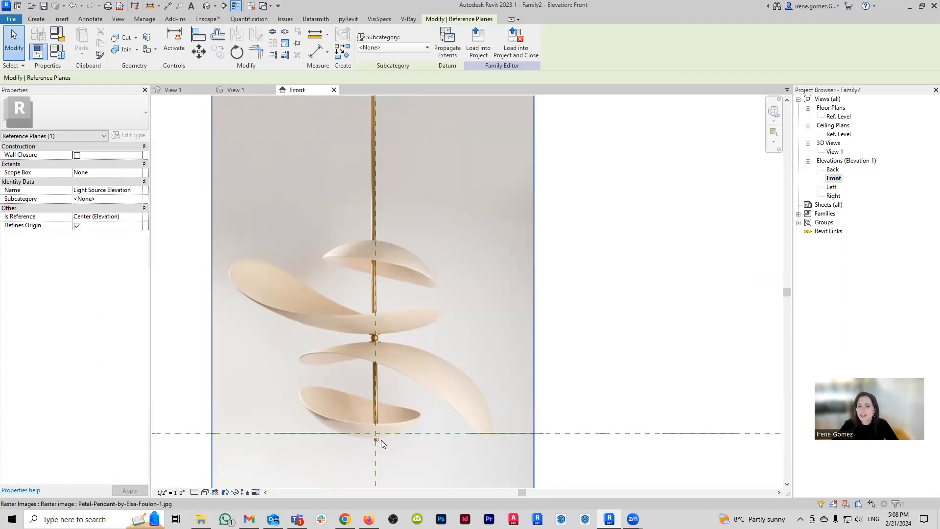
scroll(374, 441, "up", 3)
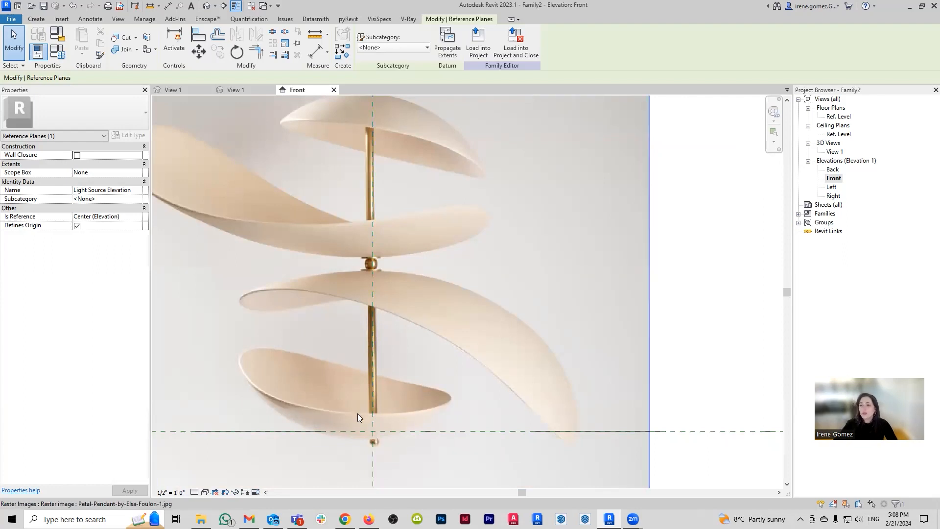
scroll(358, 413, "down", 4)
middle_click_drag(361, 398, 385, 403)
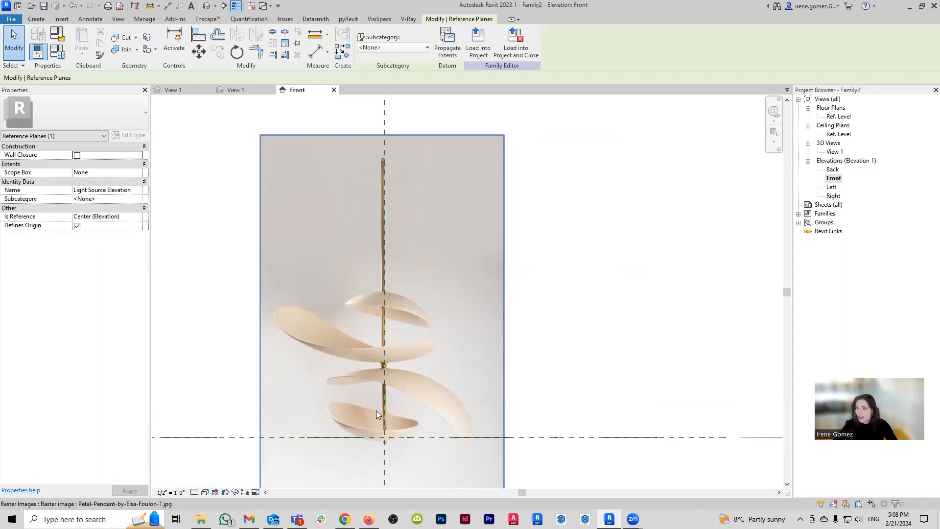
scroll(375, 391, "up", 5)
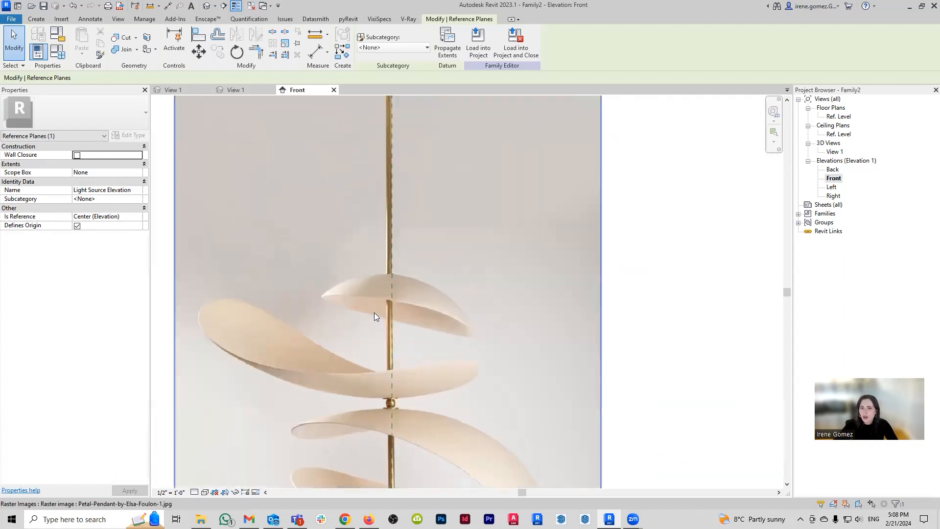
scroll(412, 222, "down", 3)
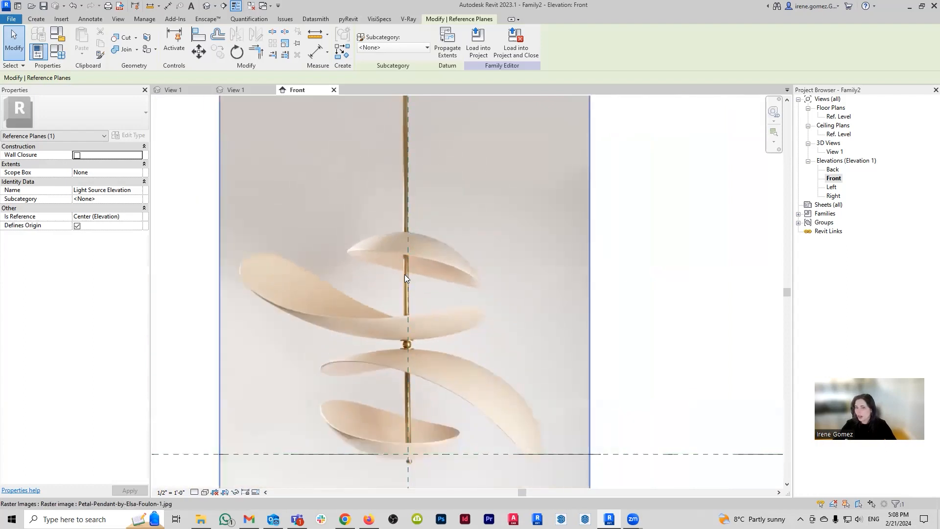
scroll(406, 278, "down", 1)
scroll(410, 292, "down", 1)
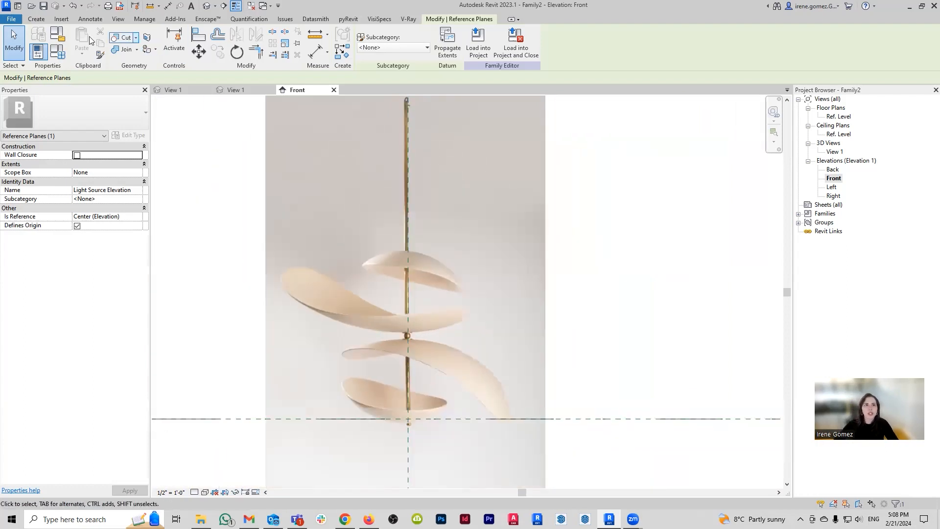
Step: Begin a Revolve and sketch a circle of about 1/4" radius around the bottom brass ball, centred on the vertical reference plane
left_click(37, 19)
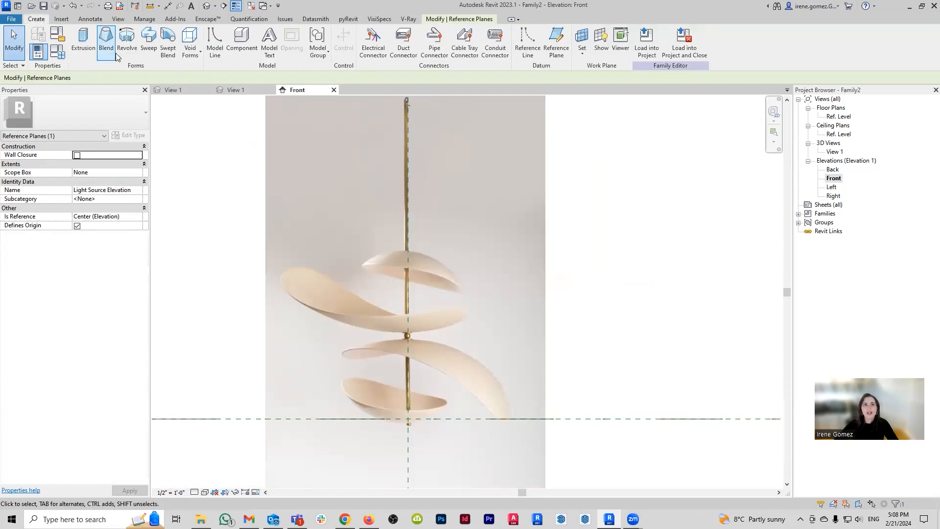
left_click(127, 42)
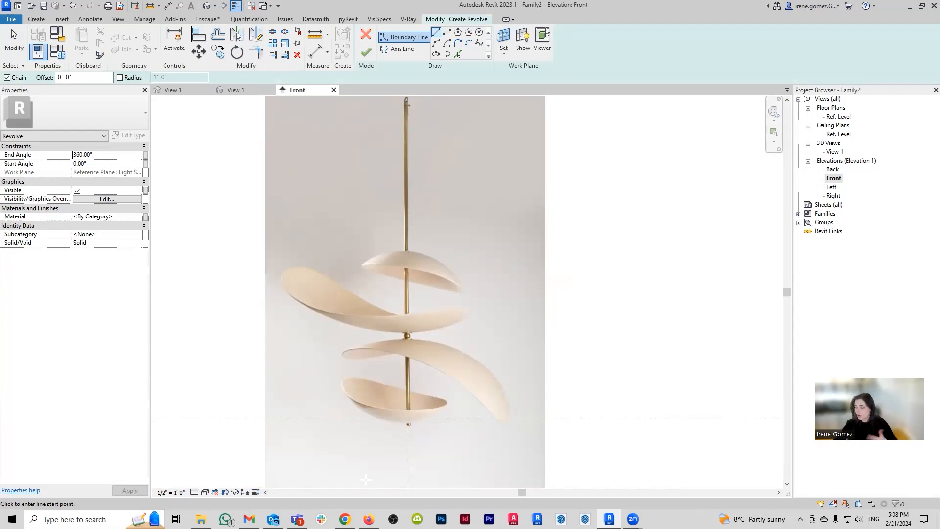
scroll(406, 426, "up", 5)
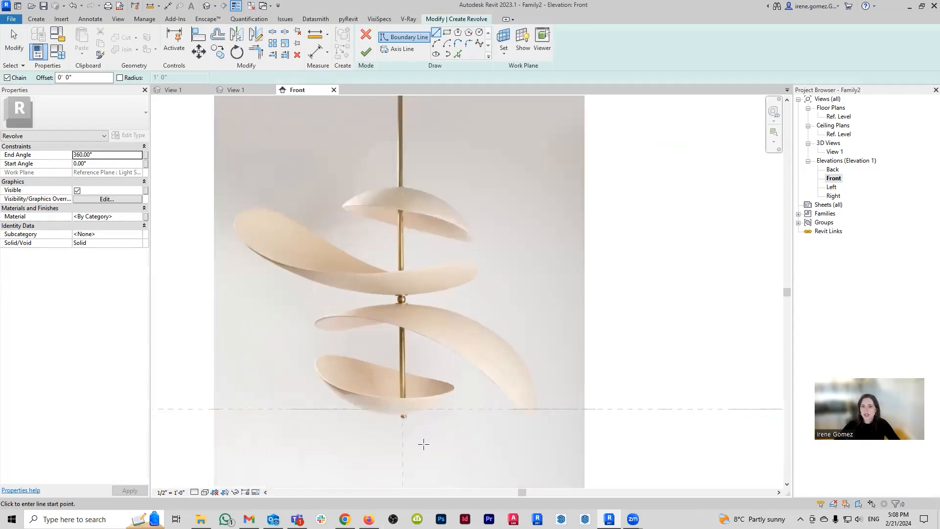
scroll(392, 414, "up", 3)
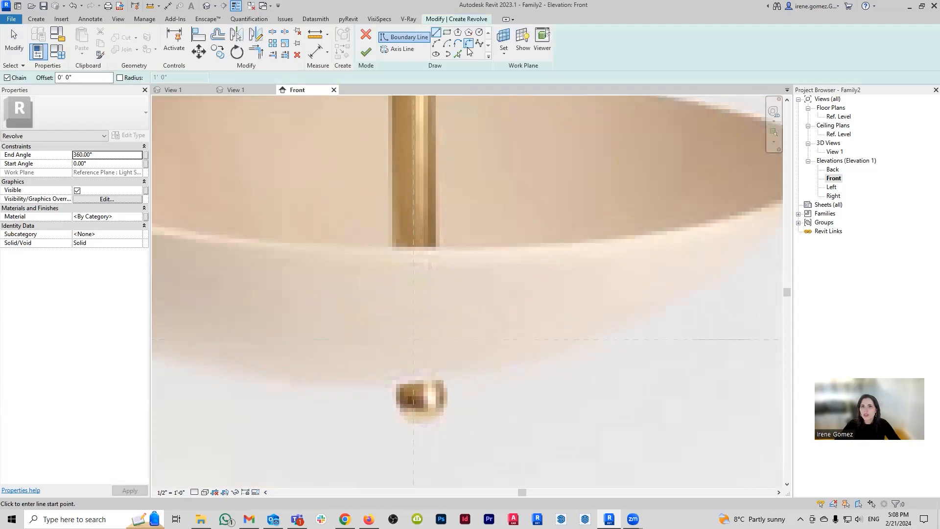
left_click(479, 33)
left_click(414, 399)
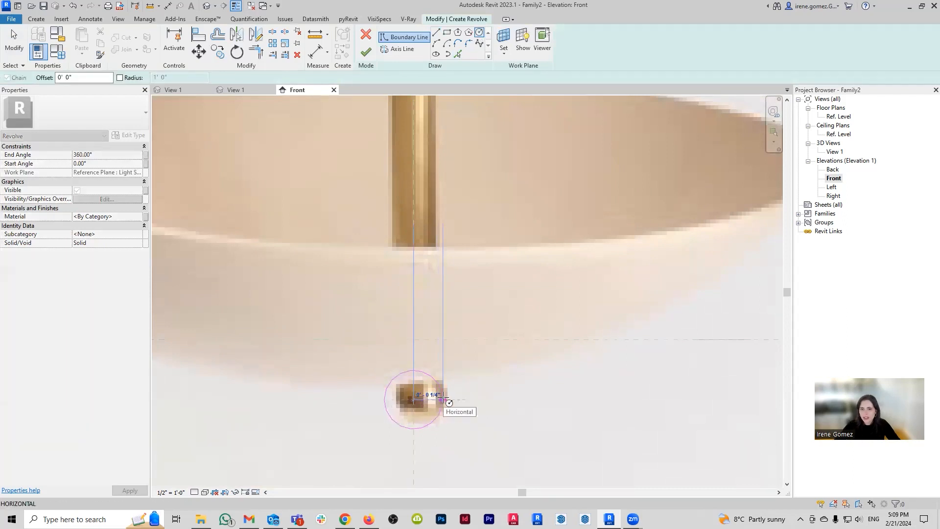
left_click(444, 400)
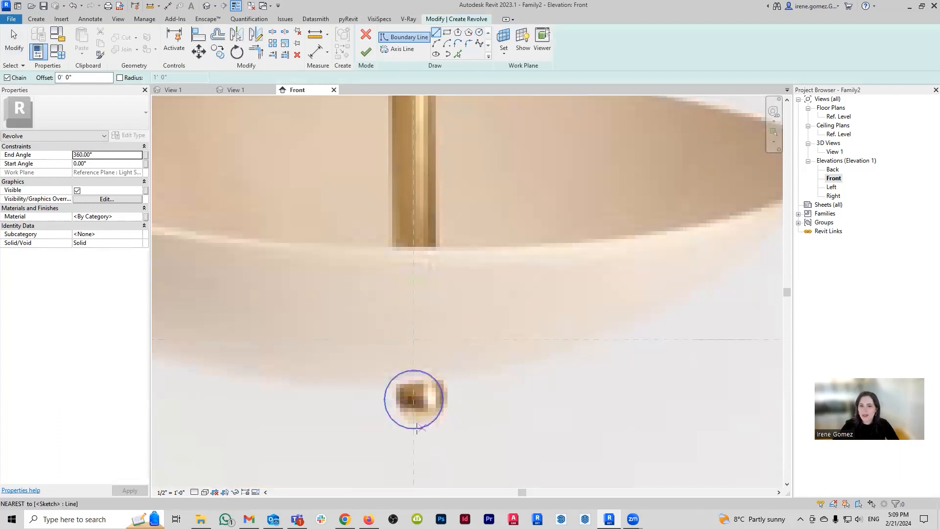
Step: Draw a vertical line through the circle's diameter, then split the circle there and remove its right half
left_click(436, 33)
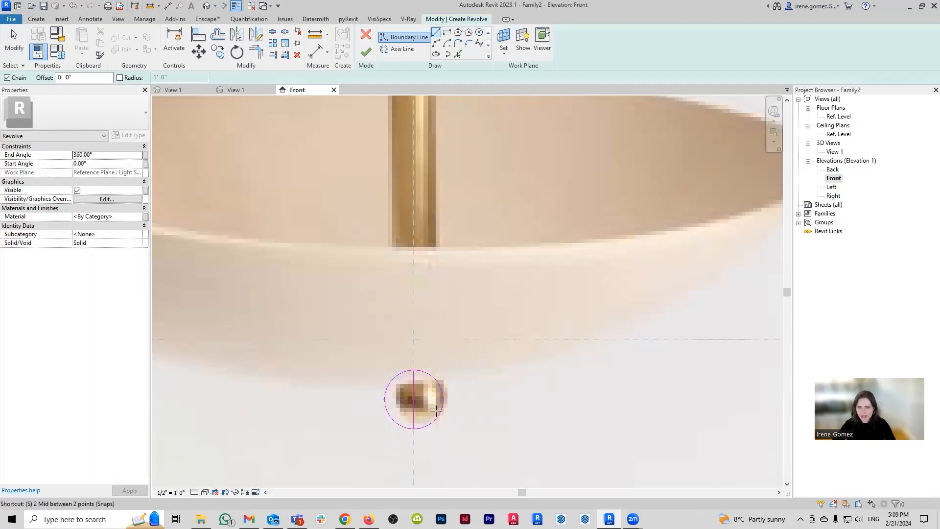
key("s")
key("l")
key("r")
left_click(402, 375)
left_click(413, 378)
left_click(404, 425)
left_click(411, 424)
key("Escape")
key("Escape")
Step: Adjust the half circle's upper endpoint to meet the top end of the vertical line
scroll(421, 362, "up", 3)
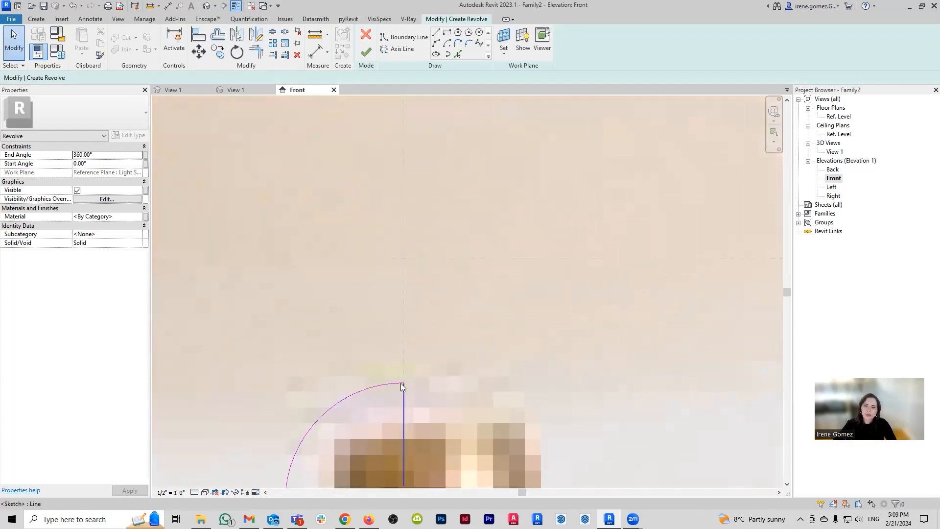
scroll(401, 382, "up", 2)
left_click(399, 382)
scroll(406, 383, "up", 1)
left_click_drag(410, 383, 391, 383)
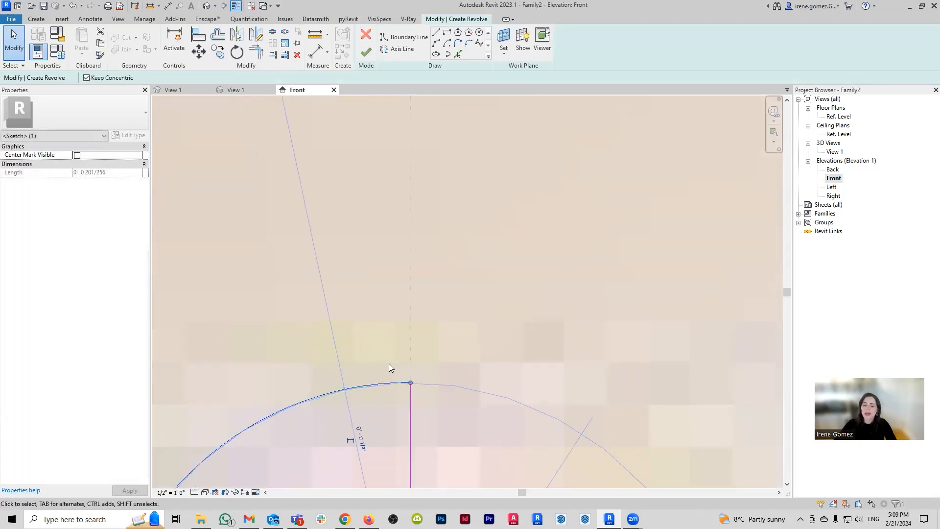
scroll(436, 376, "down", 4)
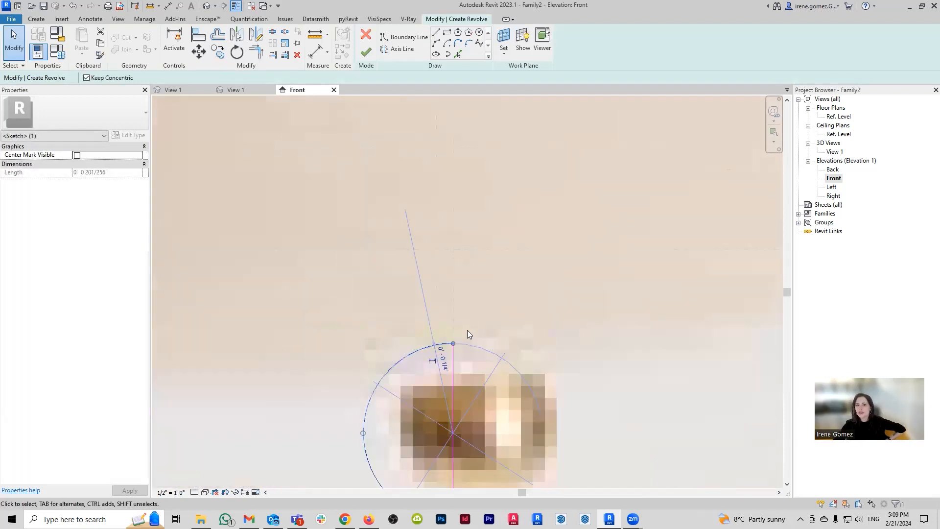
scroll(405, 352, "down", 2)
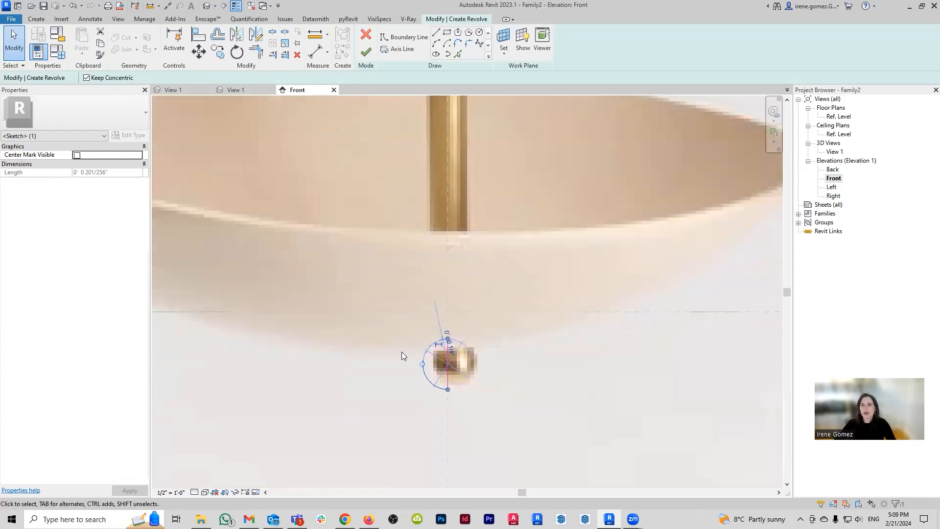
Step: Sketch a thin horizontal strip about 1/2" long extending left from the top of the half circle
left_click(436, 33)
middle_click_drag(438, 170, 423, 428)
scroll(420, 224, "up", 1)
middle_click_drag(420, 224, 414, 347)
scroll(386, 171, "down", 1)
middle_click_drag(412, 381, 420, 119)
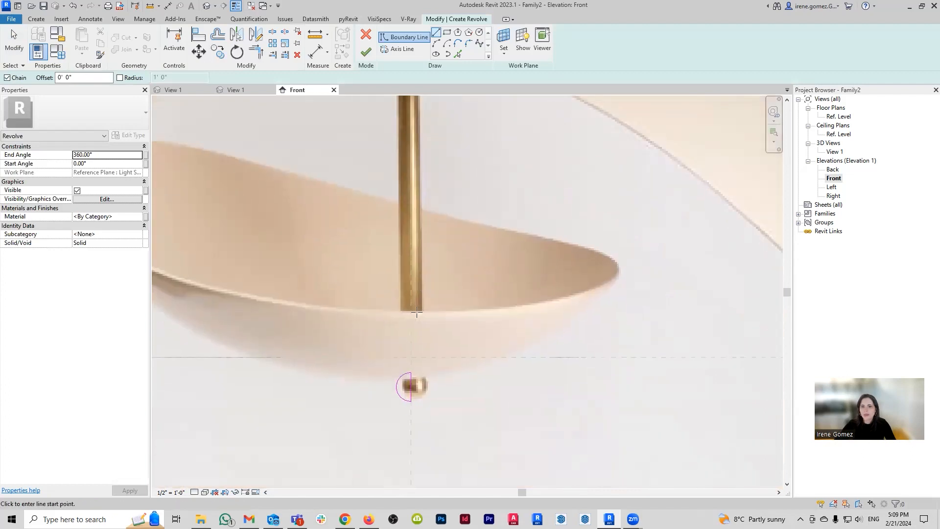
scroll(408, 375, "up", 1)
left_click(410, 374)
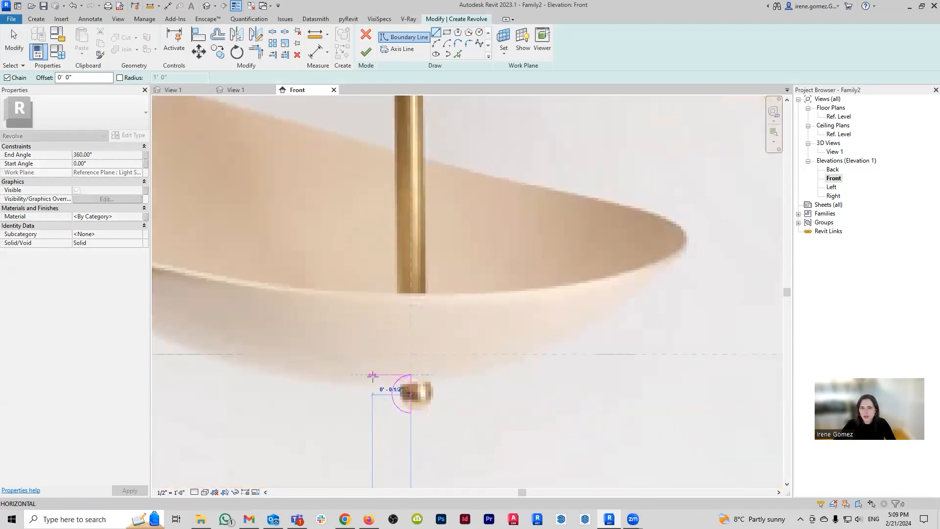
scroll(373, 382, "down", 2)
left_click(372, 375)
scroll(372, 375, "up", 2)
scroll(372, 375, "up", 3)
left_click(372, 379)
left_click(489, 379)
key("Escape")
key("Escape")
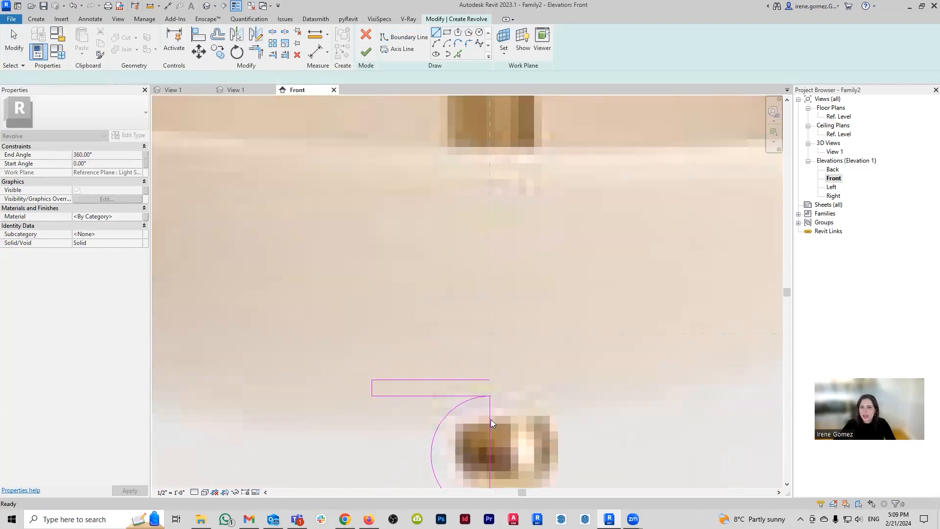
Step: Extend the vertical line up to the strip's upper edge to close the strip on its right side
left_click_drag(489, 380, 490, 380)
left_click(450, 317)
scroll(450, 319, "down", 3)
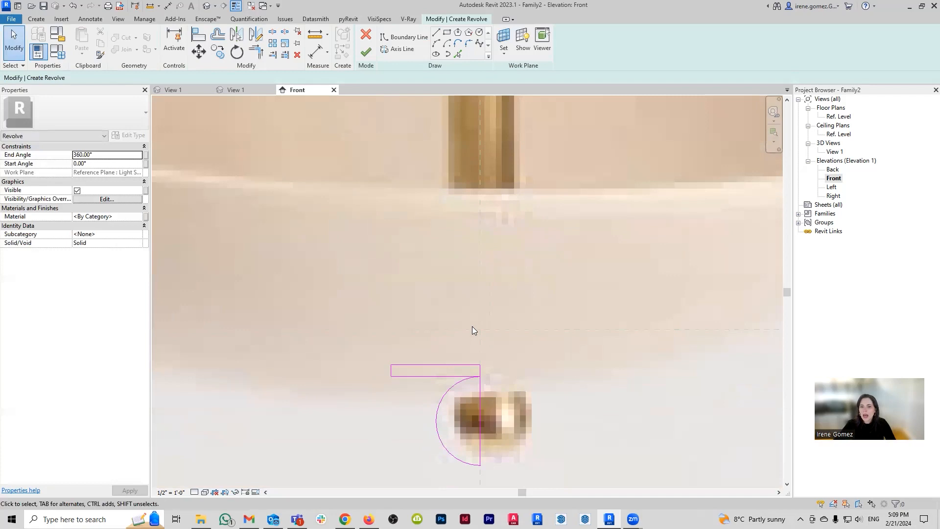
Step: Pick the vertical reference plane as the revolve's axis line and try to finish the sketch
middle_click_drag(484, 330, 449, 321)
left_click(398, 49)
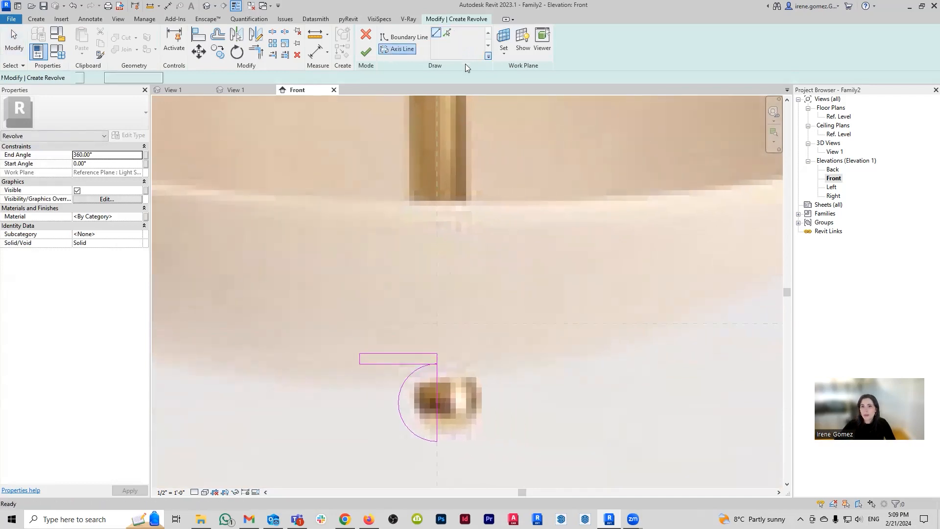
left_click(446, 33)
left_click(437, 231)
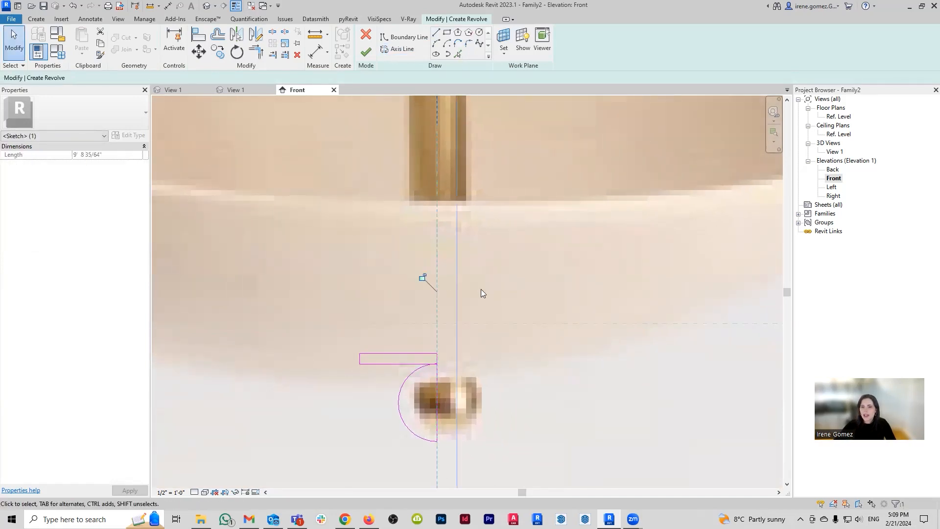
left_click(365, 52)
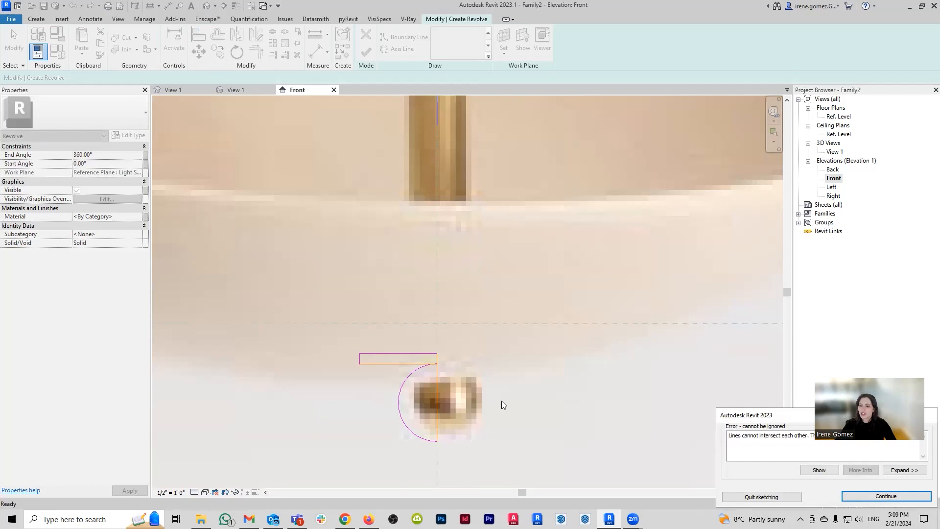
Step: Inspect the corner where the arc, the strip's lower edge and the vertical line meet, and return to the sketch
scroll(448, 378, "up", 10)
scroll(510, 354, "up", 1)
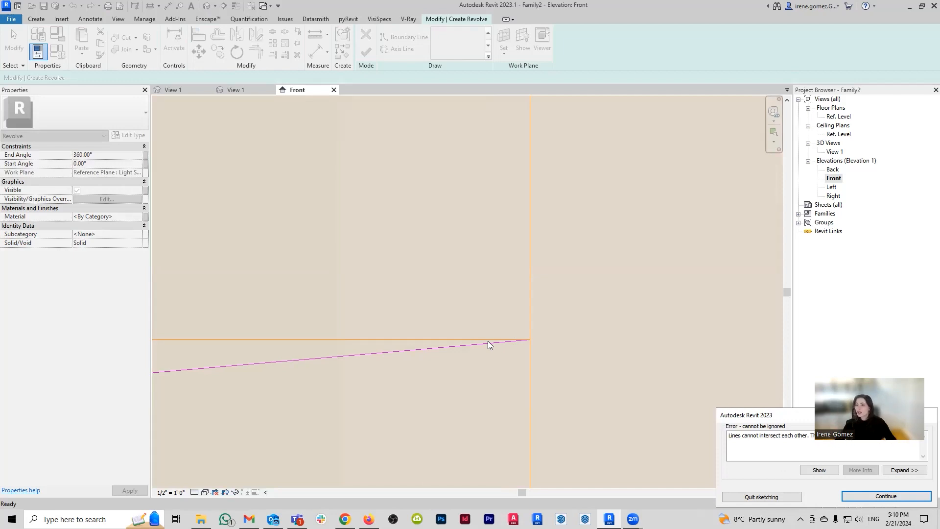
scroll(607, 389, "down", 1)
key("Escape")
scroll(502, 309, "down", 8)
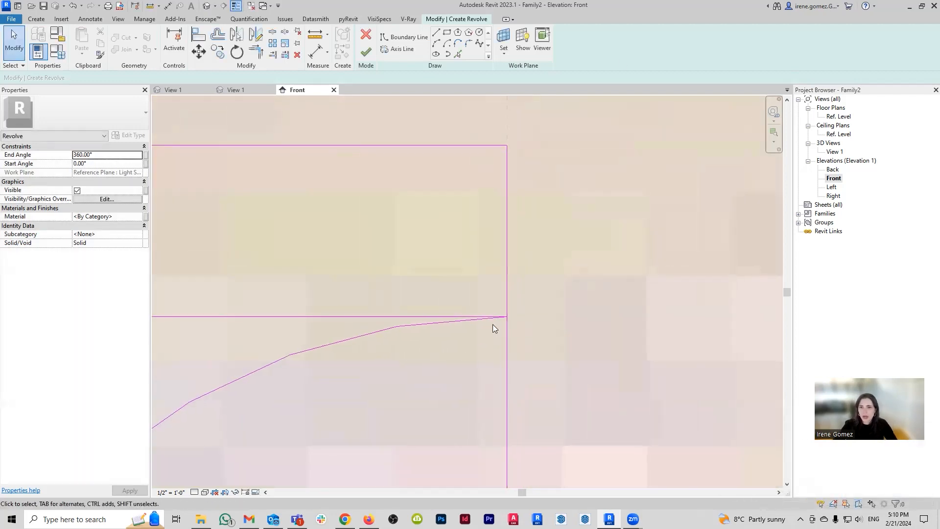
scroll(489, 314, "down", 3)
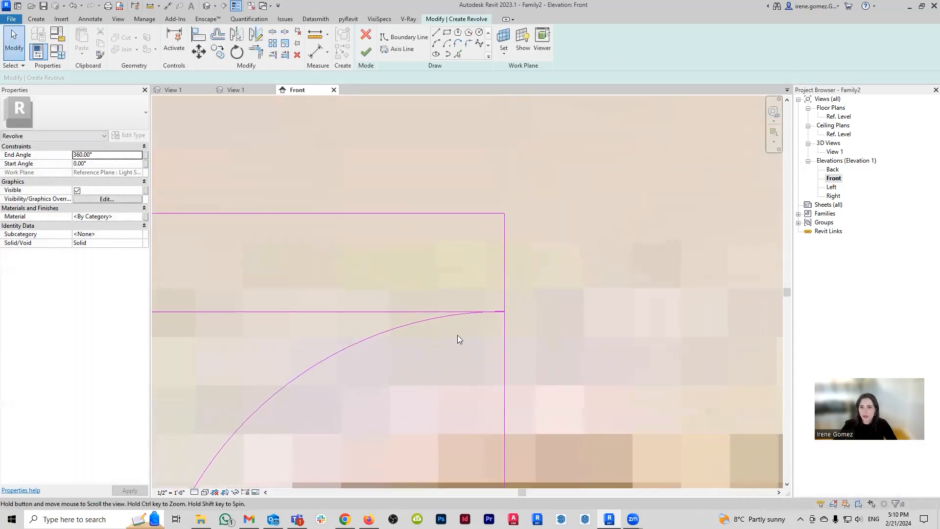
Step: Draw a short vertical line across the strip's lower edge and the arc, just left of their shared corner
left_click(435, 34)
left_click(444, 293)
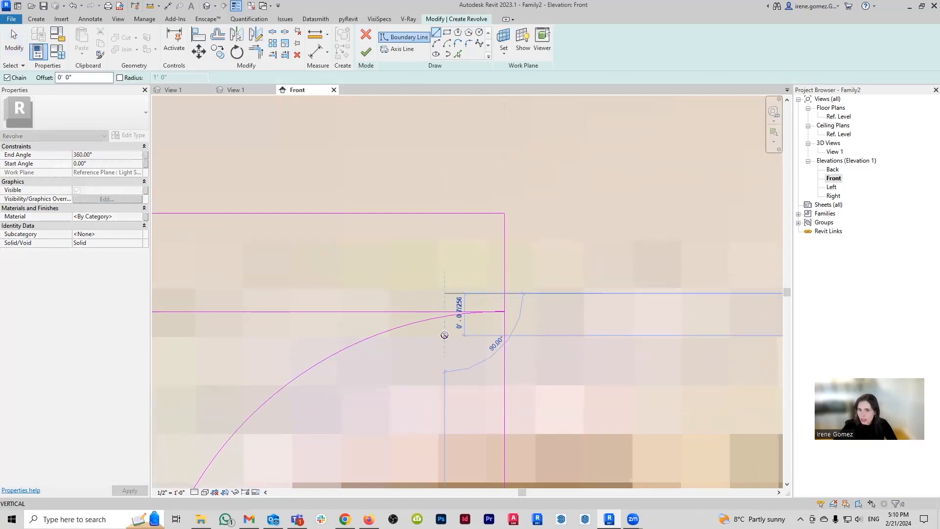
key("Escape")
key("Escape")
middle_click_drag(515, 325, 481, 321)
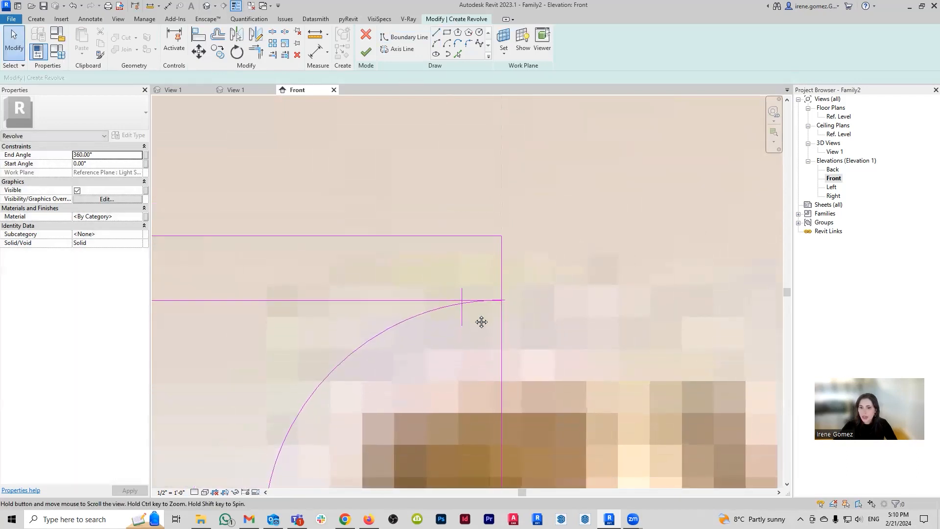
Step: Try to trim the strip's lower edge to the short vertical line, deleting the element that is too short
key("t")
key("r")
left_click(438, 299)
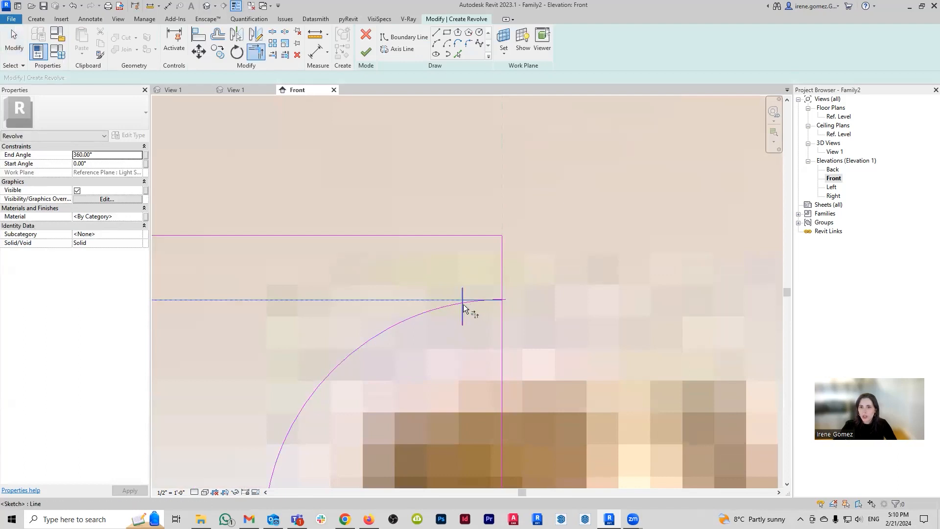
scroll(464, 308, "up", 3)
left_click(465, 310)
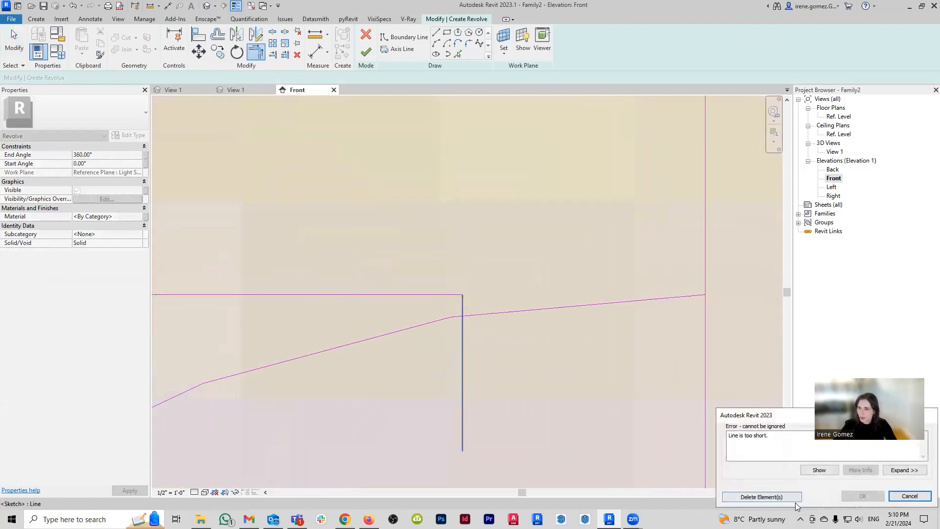
left_click(793, 497)
scroll(513, 279, "down", 4)
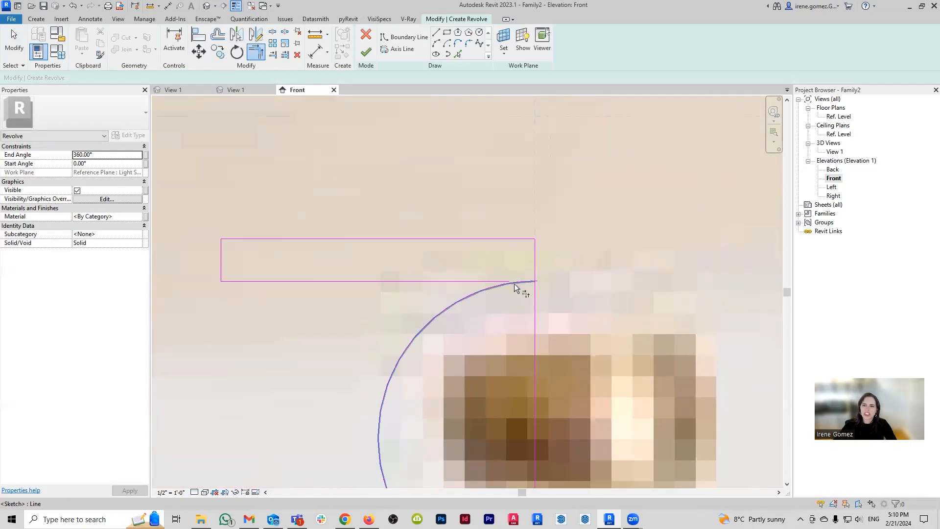
Step: Undo the trim and remove the short vertical line from the sketch
scroll(514, 293, "up", 1)
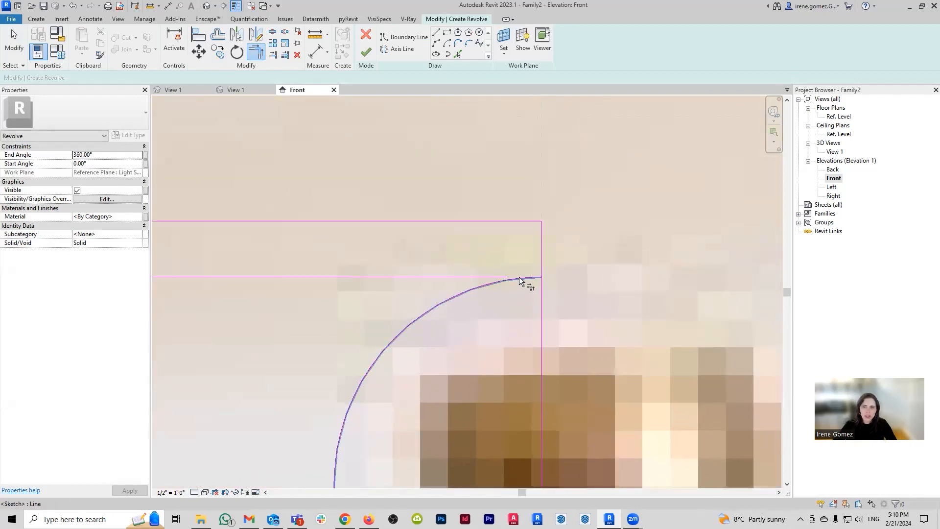
key("Escape")
scroll(515, 273, "up", 5)
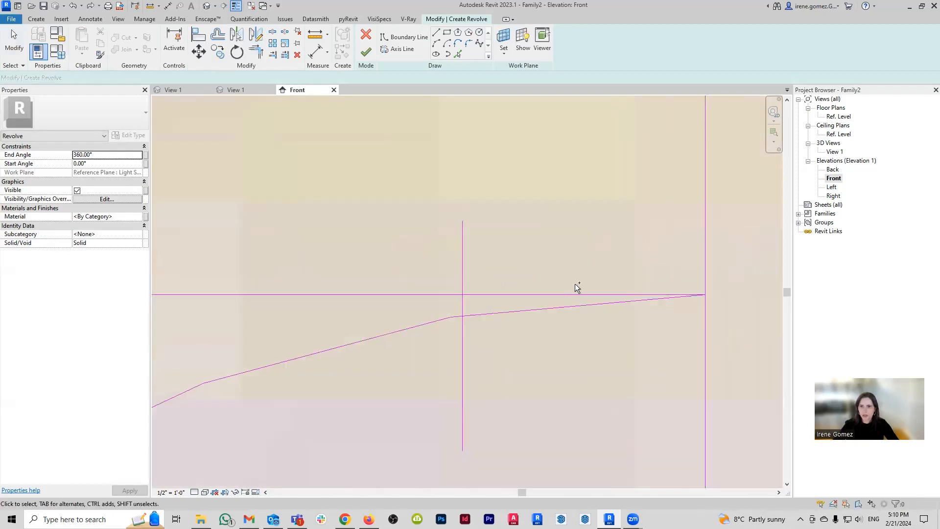
scroll(506, 289, "down", 4)
scroll(503, 270, "down", 3)
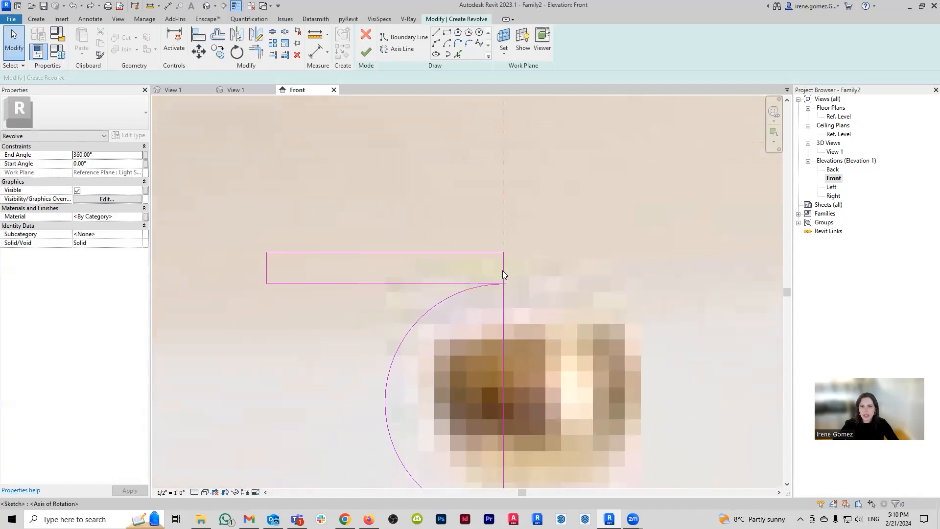
Step: Move the strip's three lines slightly down so its lower edge crosses the upper end of the arc
left_click_drag(265, 244, 523, 299)
scroll(477, 278, "up", 3)
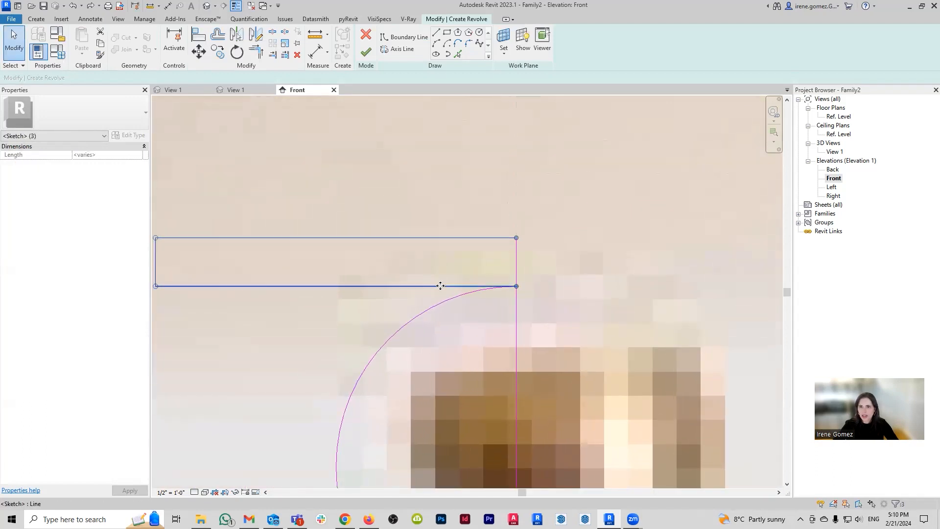
left_click_drag(440, 294, 442, 292)
left_click(534, 264)
scroll(489, 283, "down", 2)
mouse_move(504, 363)
middle_mouse_down()
mouse_move(491, 239)
mouse_move(479, 283)
middle_mouse_up()
scroll(467, 179, "up", 3)
scroll(463, 233, "up", 1)
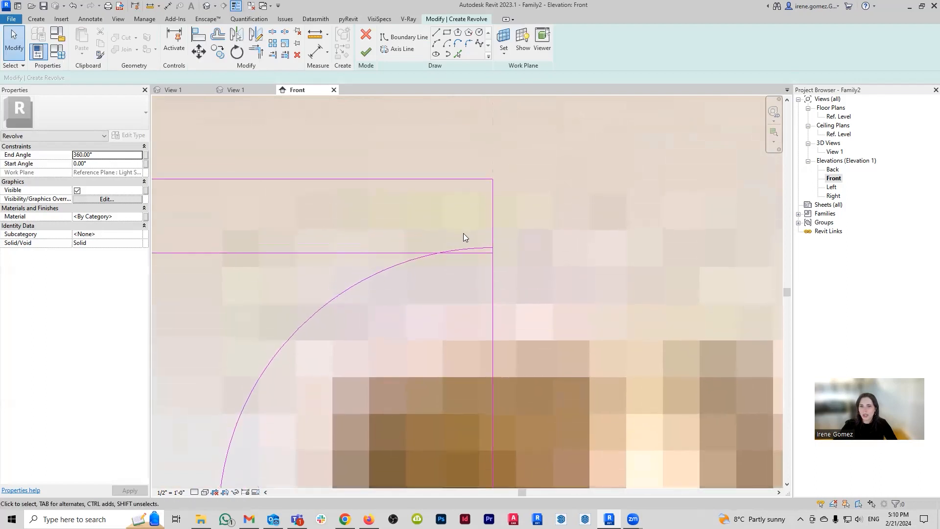
Step: Trim the strip's lower edge and the arc to meet at their crossing, and finish the revolve sketch
key("t")
key("r")
left_click(411, 251)
left_click(420, 259)
key("Escape")
scroll(472, 229, "down", 3)
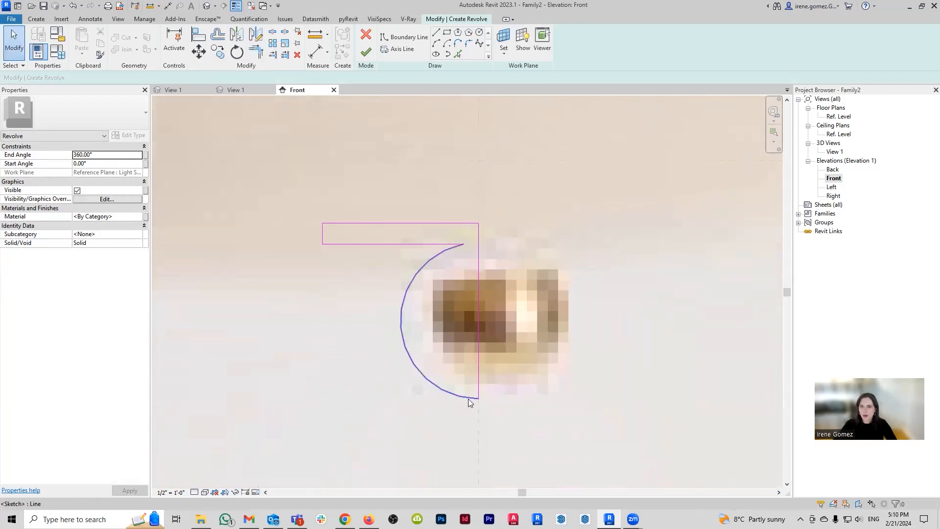
scroll(483, 405, "up", 2)
scroll(483, 406, "down", 2)
left_click(366, 51)
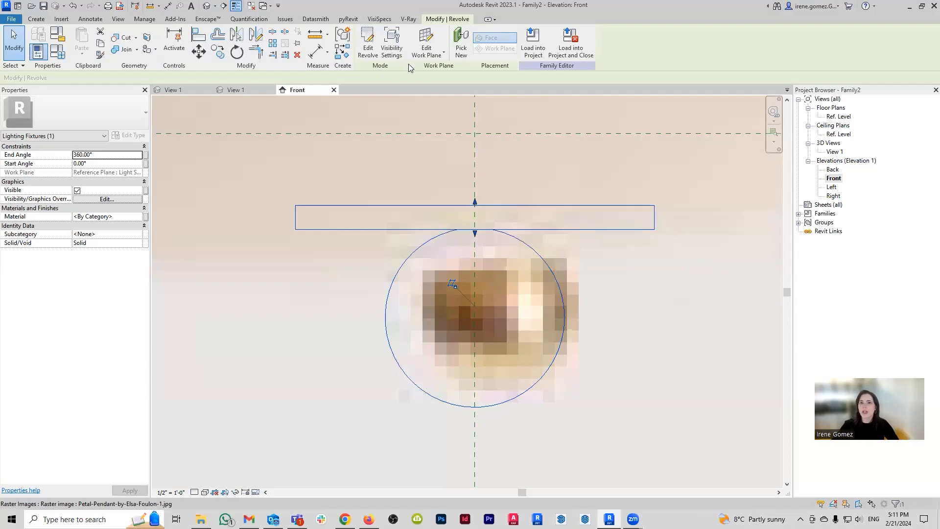
Step: Edit the revolve's sketch and copy the whole ball-and-strip profile up to the brass ball between the middle petals
left_click(372, 54)
scroll(451, 293, "down", 4)
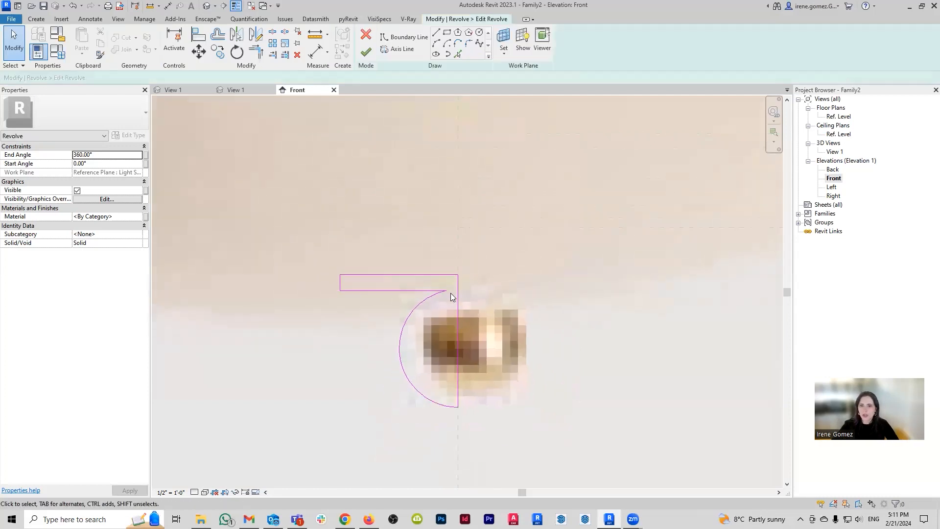
scroll(443, 293, "down", 1)
middle_click_drag(443, 293, 411, 342)
mouse_move(314, 318)
left_mouse_down()
mouse_move(467, 442)
mouse_move(450, 445)
left_mouse_up()
key("c")
key("o")
left_click(439, 427)
middle_click_drag(458, 175, 426, 382)
scroll(424, 268, "down", 4)
middle_click_drag(422, 186, 425, 298)
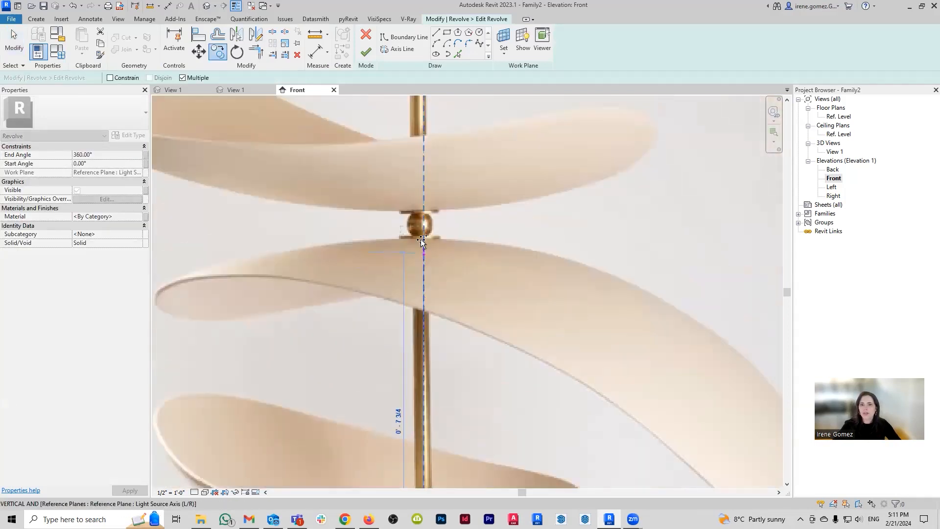
scroll(423, 233, "up", 3)
scroll(425, 235, "up", 2)
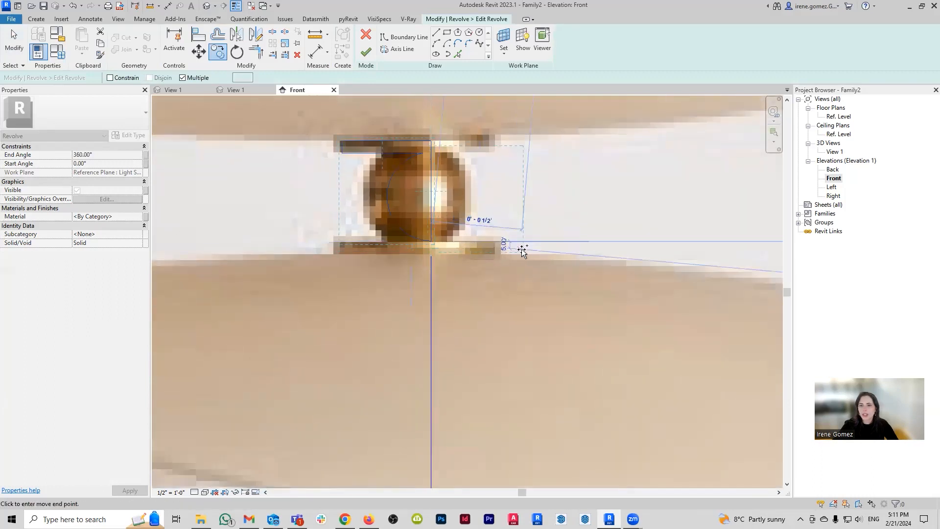
key("Escape")
key("Escape")
scroll(374, 140, "up", 2)
Step: Mirror the middle ball's upper strip about a horizontal axis through the ball's centre to form the lower strip
left_click_drag(289, 126, 483, 174)
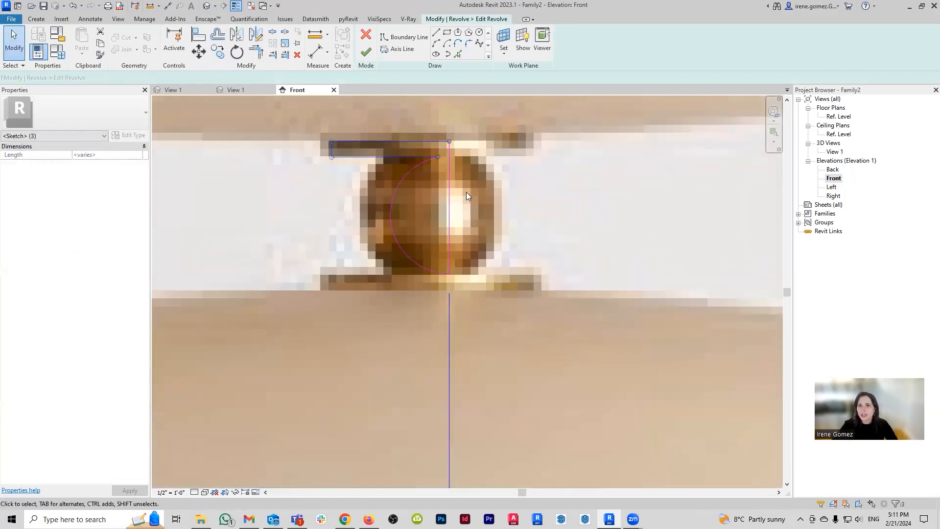
left_click(255, 38)
left_click(449, 215)
left_click(539, 215)
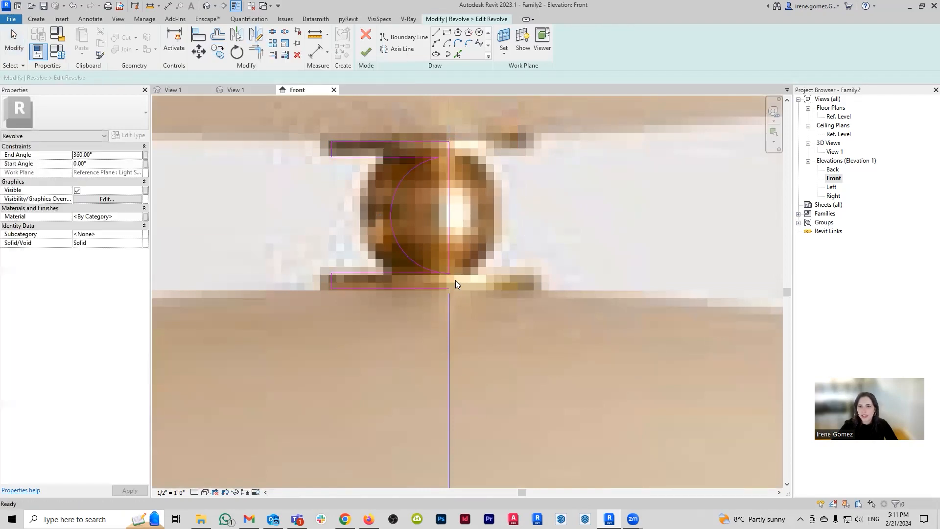
Step: Delete the middle ball's vertical line and trim its arc and the lower strip's upper edge to meet
scroll(455, 279, "up", 3)
left_click(451, 252)
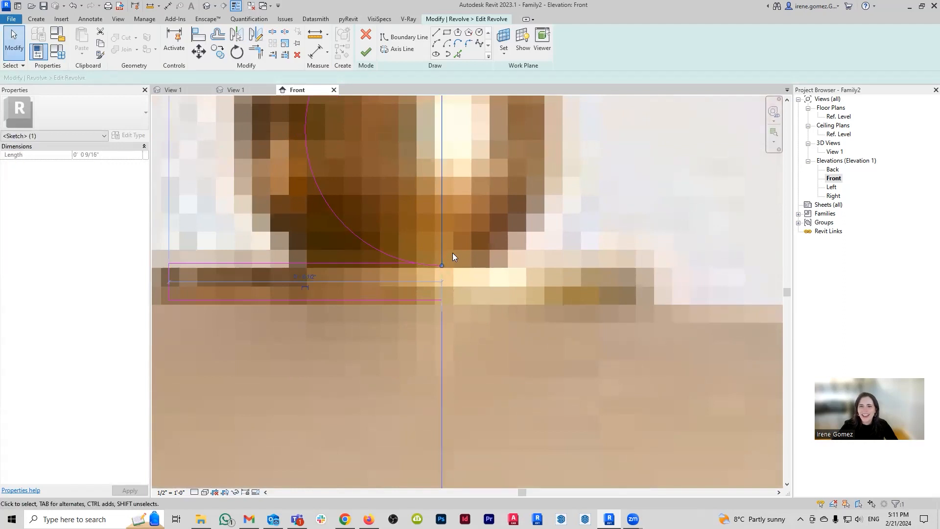
left_click(461, 281)
scroll(441, 270, "down", 3)
scroll(439, 274, "up", 3)
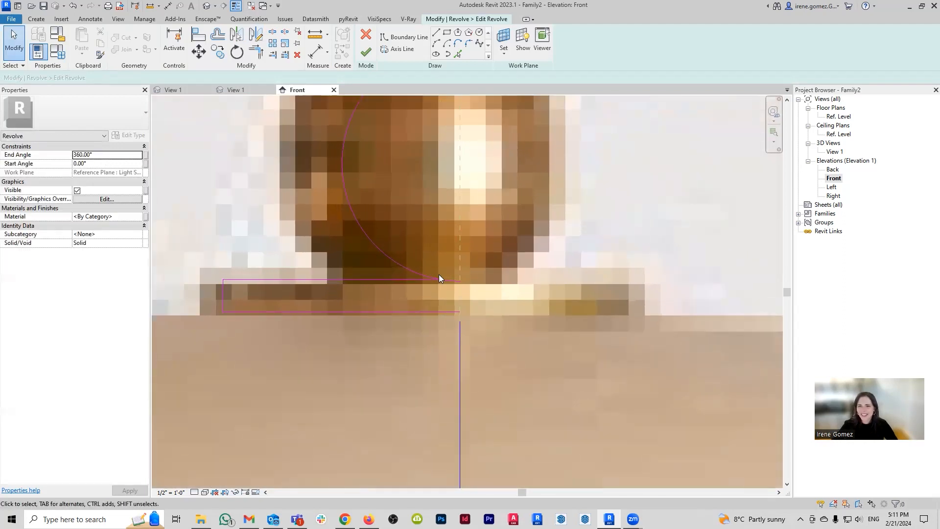
scroll(438, 274, "up", 2)
key("t")
key("r")
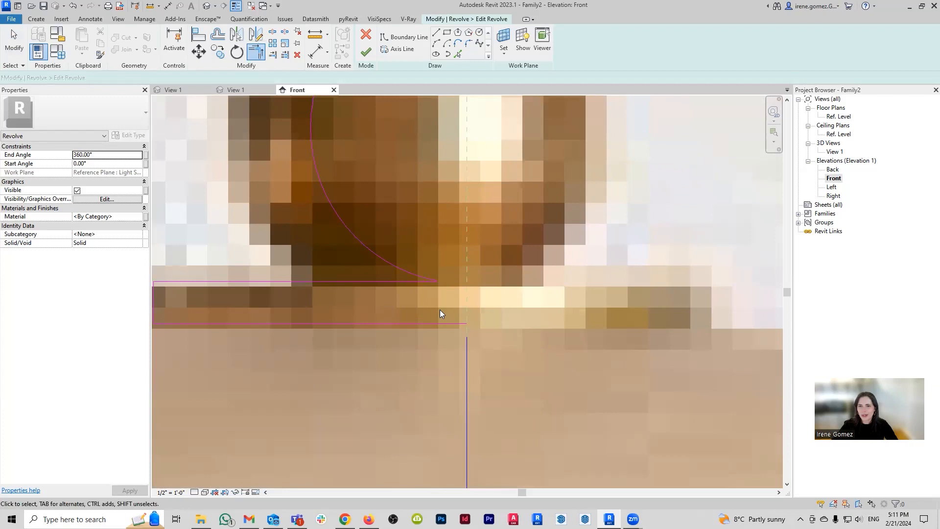
key("Escape")
Step: Mirror a copy of the bottom ball-and-strip profile to the top petal about a horizontal axis through the middle ball
scroll(438, 311, "down", 3)
scroll(437, 312, "up", 2)
scroll(425, 275, "down", 2)
middle_click_drag(472, 281, 443, 311)
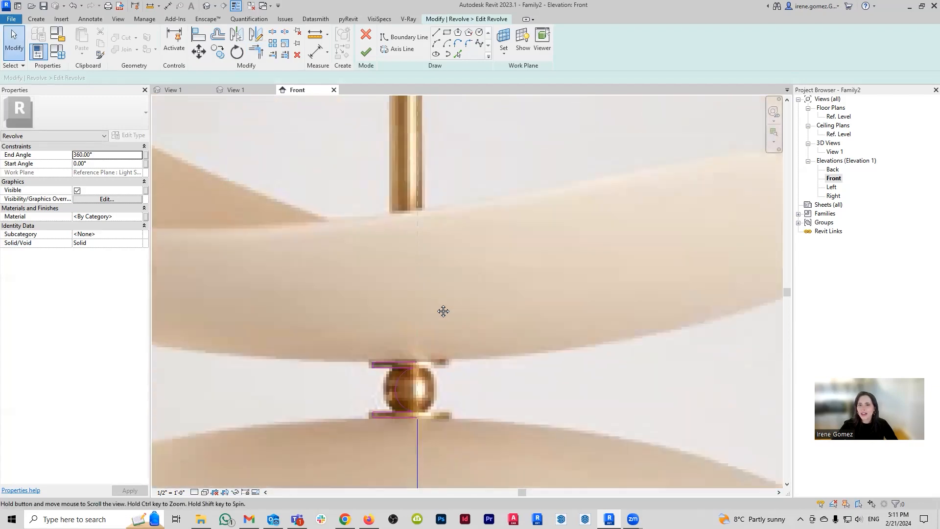
scroll(443, 311, "down", 3)
scroll(422, 201, "up", 2)
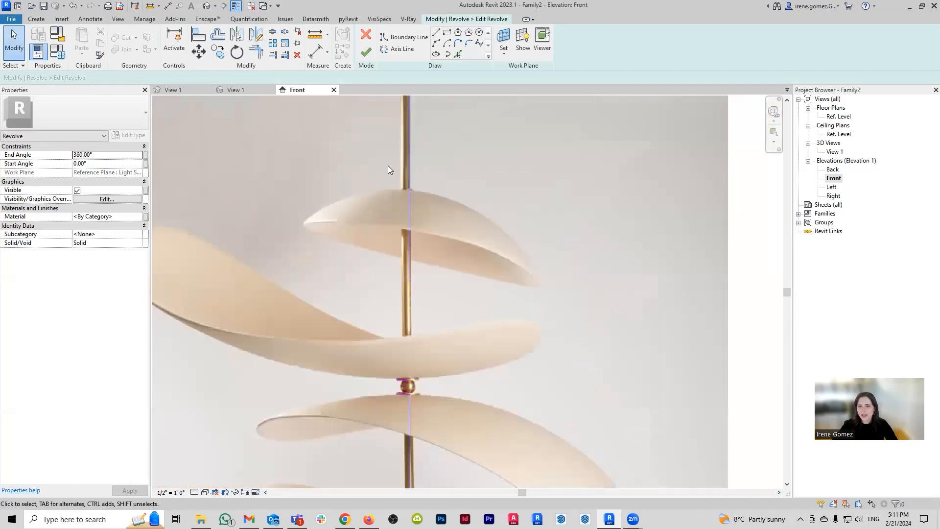
scroll(439, 344, "down", 3)
scroll(377, 349, "up", 4)
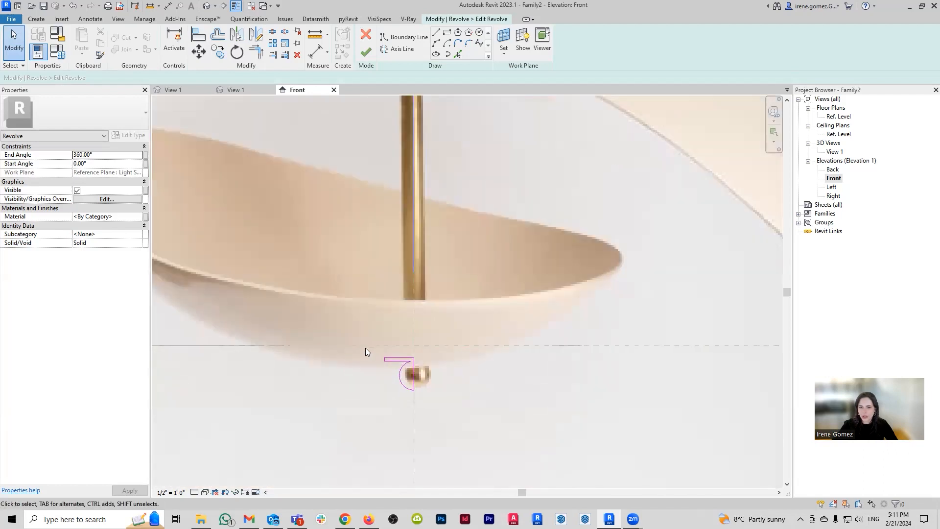
left_click_drag(365, 347, 445, 415)
middle_click_drag(411, 329, 416, 387)
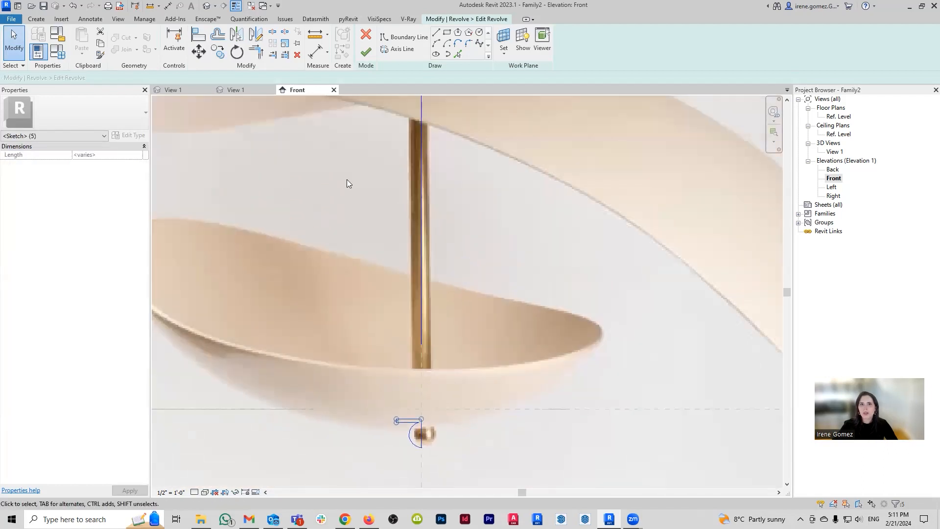
left_click(256, 34)
scroll(407, 414, "down", 4)
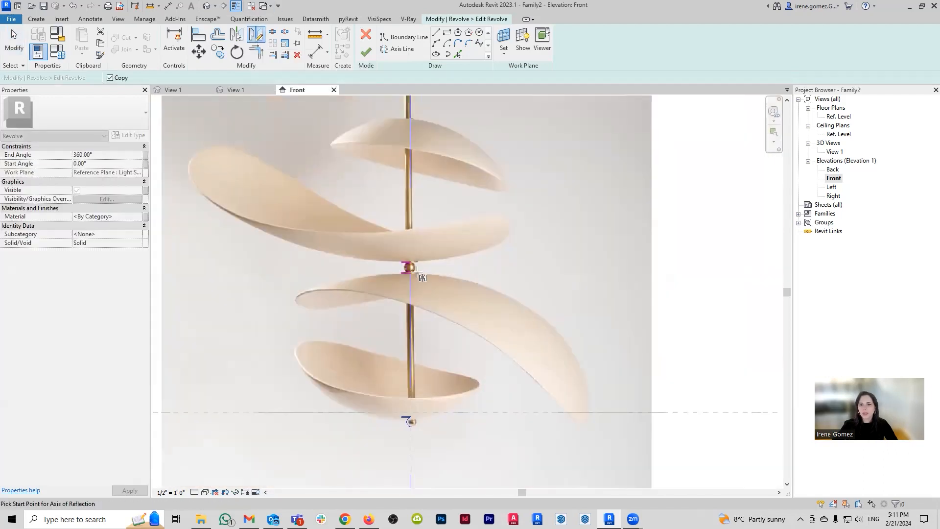
left_click(411, 268)
left_click(465, 269)
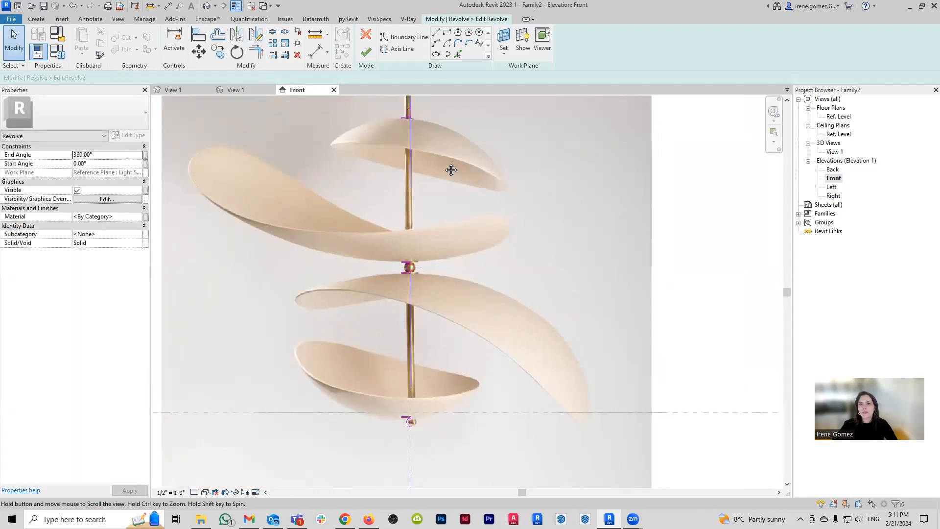
Step: Delete the mirrored ball arc and its vertical line above the top petal, keeping only the flat strip
scroll(420, 171, "up", 3)
scroll(402, 181, "up", 5)
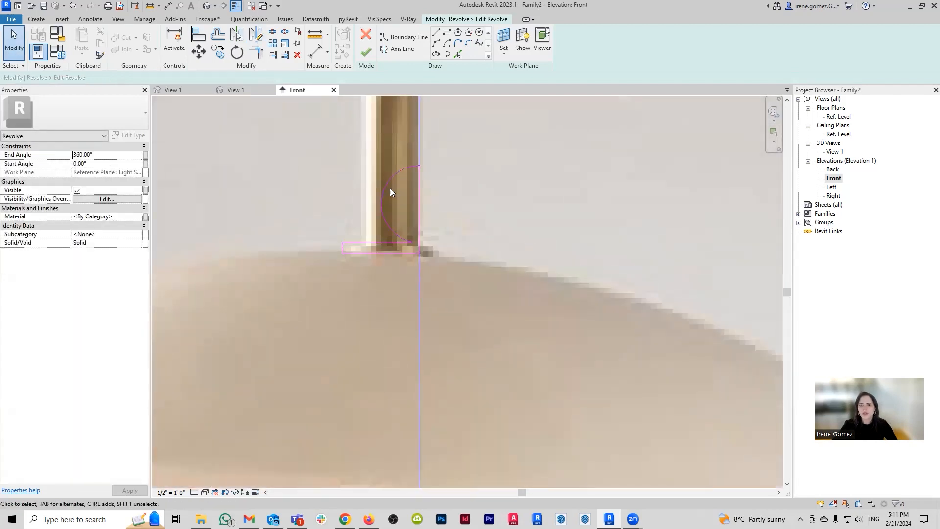
key("Delete")
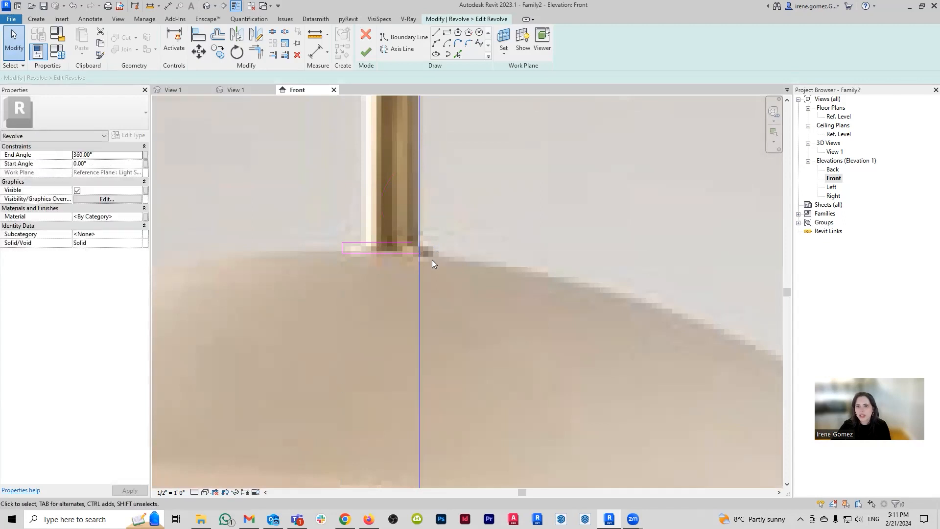
scroll(388, 262, "down", 5)
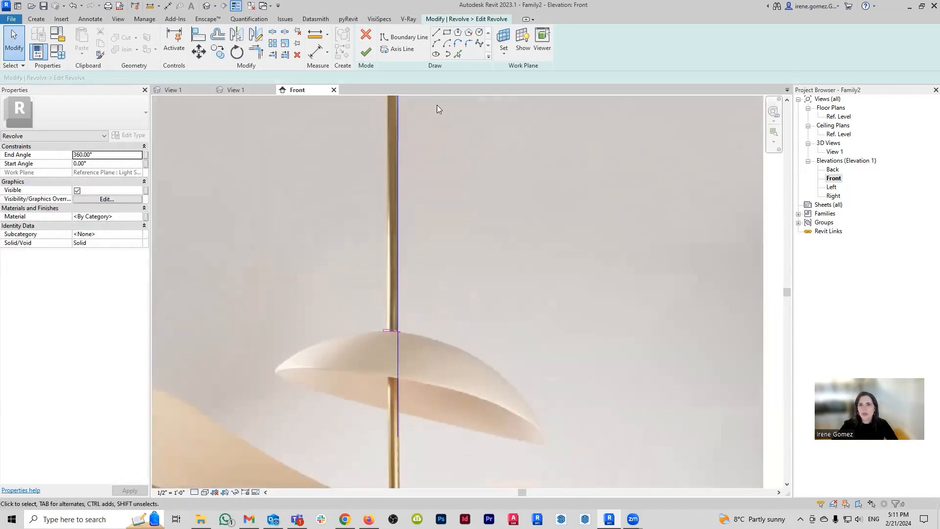
Step: Draw the rod's left edge as vertical boundary lines from the bottom strip to the middle ball's strips and on to the top petal's strip
left_click(436, 33)
scroll(384, 323, "down", 5)
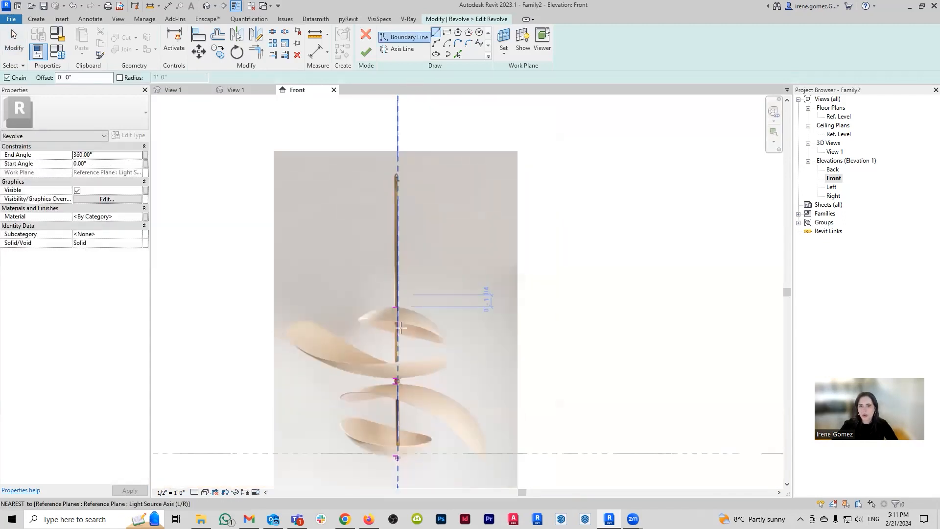
scroll(386, 318, "up", 6)
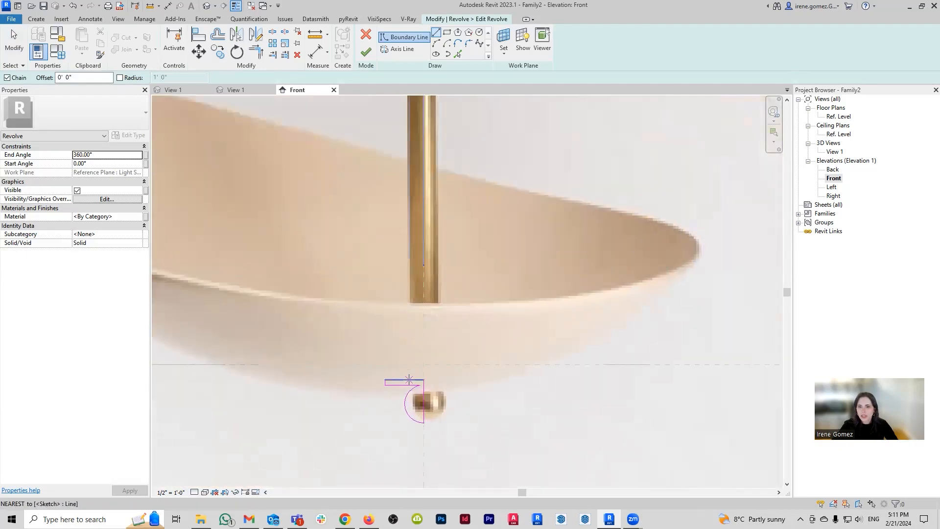
left_click(410, 379)
middle_click_drag(411, 176, 409, 333)
middle_click_drag(418, 147, 397, 198)
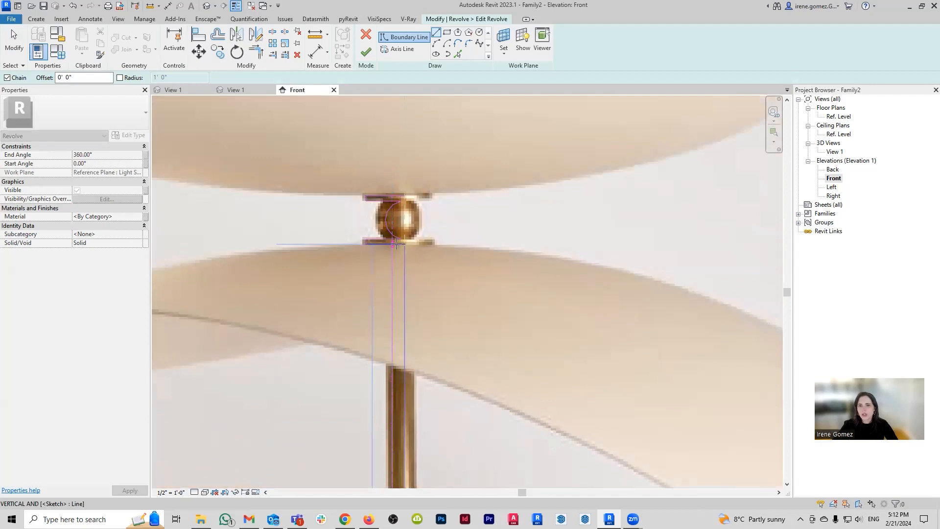
left_click(392, 196)
middle_click_drag(394, 149, 376, 401)
scroll(377, 401, "down", 2)
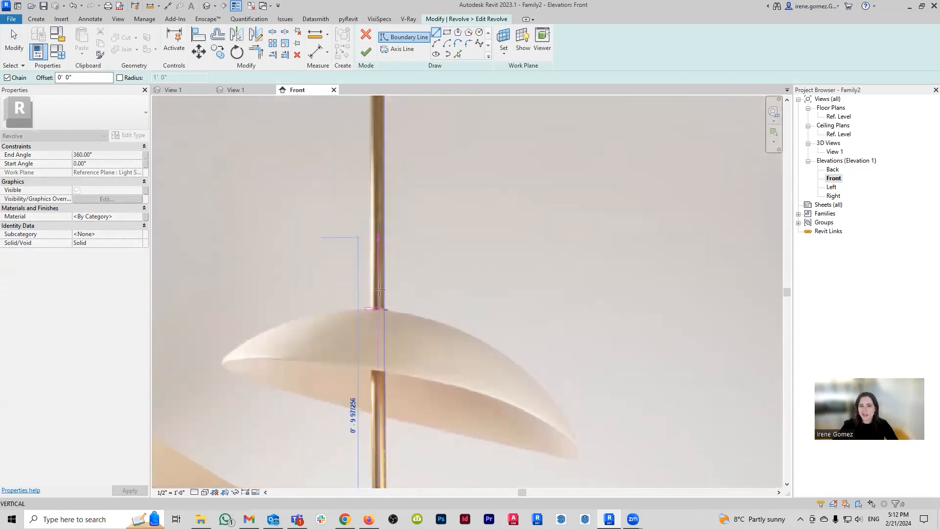
scroll(380, 289, "up", 3)
left_click(378, 308)
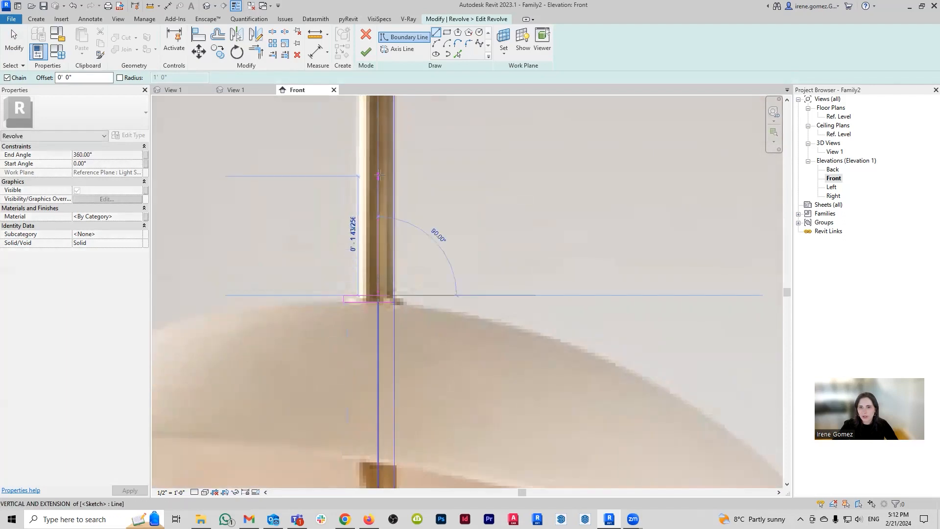
Step: Draw the rod's left edge from the top petal's strip to the rod's upper end, and cap it with a short horizontal line
middle_click_drag(379, 175, 368, 379)
scroll(368, 384, "down", 4)
scroll(369, 120, "up", 3)
middle_click_drag(370, 125, 371, 274)
scroll(363, 219, "up", 2)
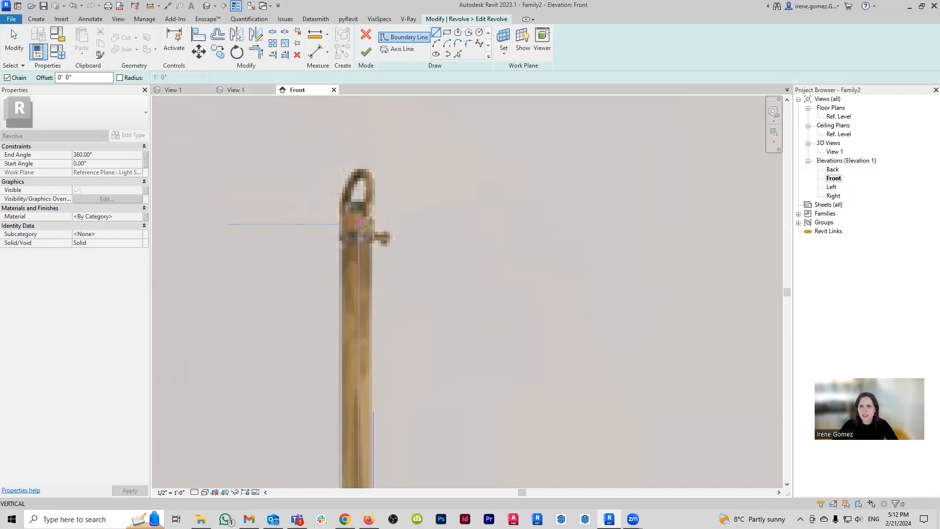
left_click(360, 205)
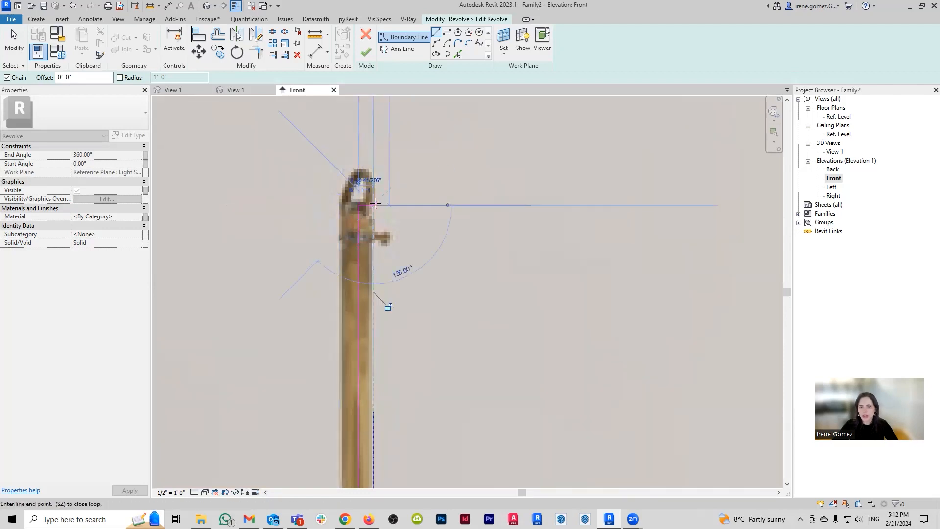
scroll(386, 152, "down", 4)
key("Escape")
key("Escape")
Step: Stretch the bottom ball's vertical line upward along the axis, past the middle ball and top petal, to near the rod's upper end
scroll(394, 405, "up", 6)
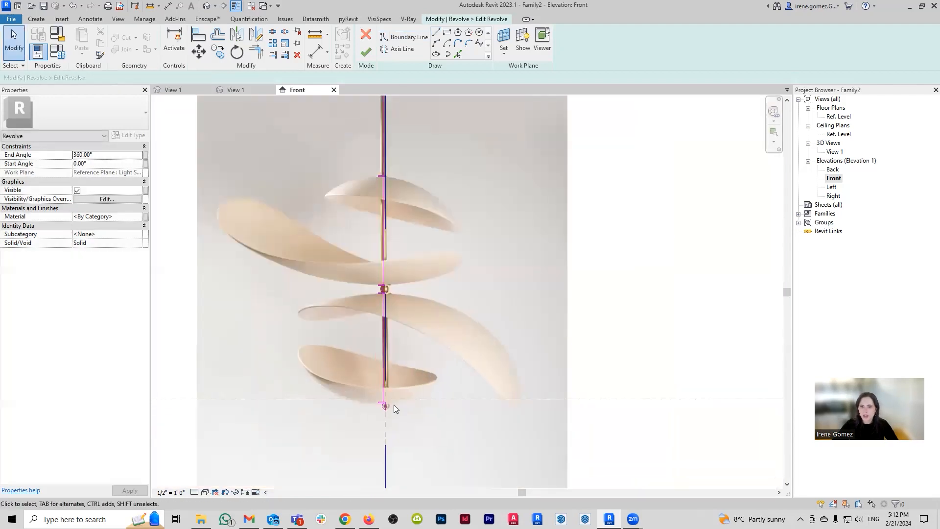
scroll(368, 405, "up", 1)
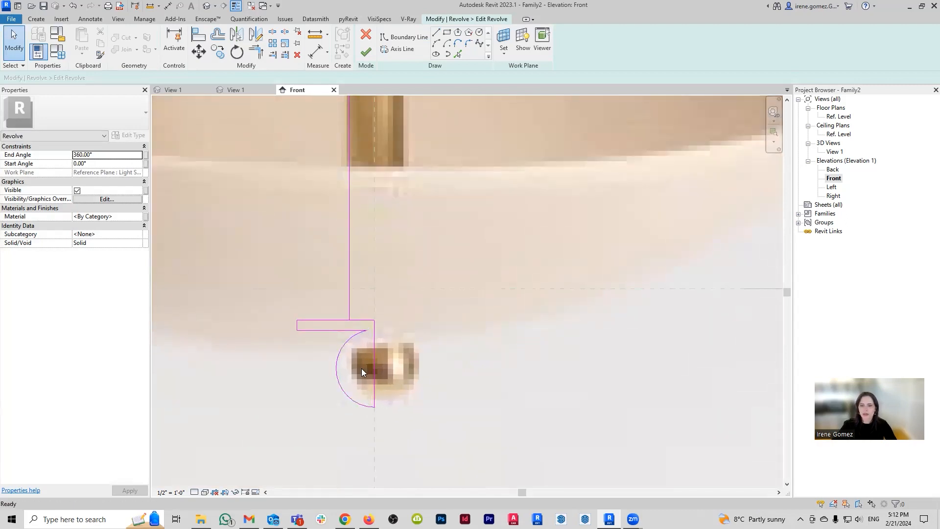
key("t")
key("r")
key("Escape")
left_click(374, 358)
left_click_drag(362, 299, 425, 449)
scroll(378, 324, "down", 3)
middle_click_drag(386, 327, 380, 430)
left_click_drag(369, 423, 368, 139)
middle_click_drag(371, 144, 394, 485)
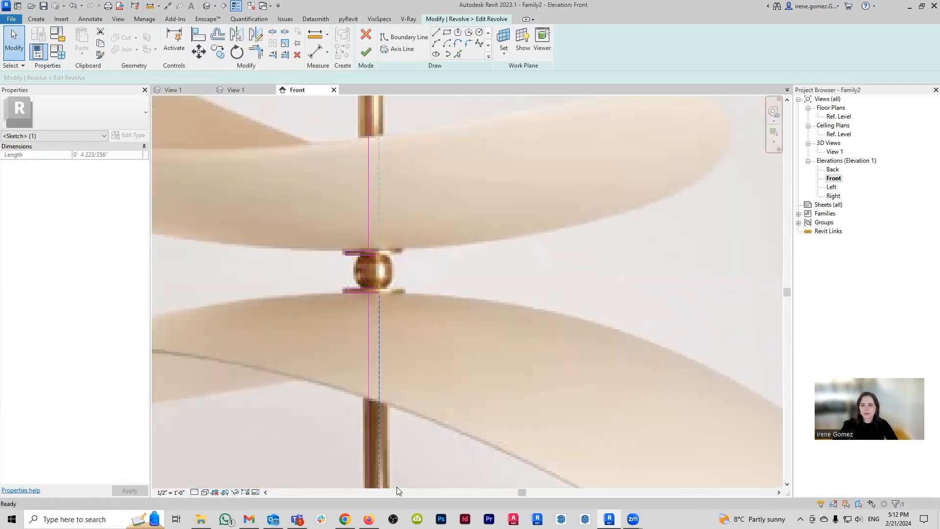
scroll(400, 426, "down", 3)
mouse_move(392, 461)
left_mouse_down()
mouse_move(393, 104)
mouse_move(394, 130)
mouse_move(394, 117)
left_mouse_up()
middle_click_drag(415, 144, 393, 356)
middle_click_drag(385, 244, 387, 353)
left_click_drag(373, 437, 373, 192)
scroll(379, 165, "up", 2)
middle_click_drag(388, 182, 388, 185)
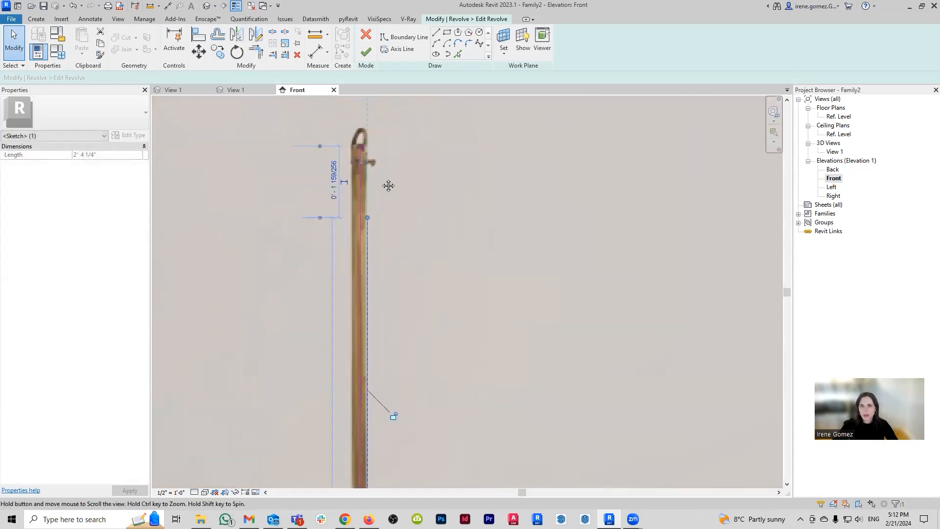
Step: Trim the stretched vertical line and the short horizontal cap to a corner at the rod's upper end
key("t")
key("r")
scroll(367, 177, "up", 2)
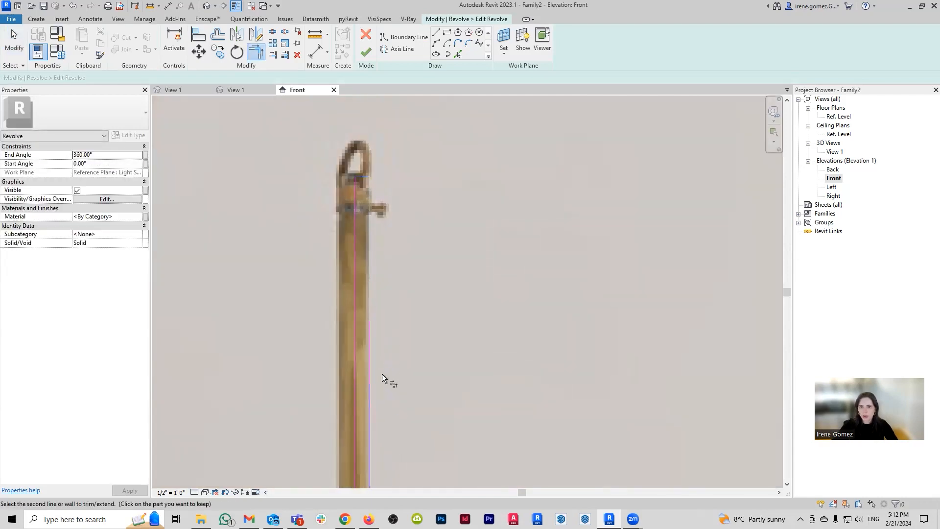
key("Escape")
scroll(416, 273, "down", 3)
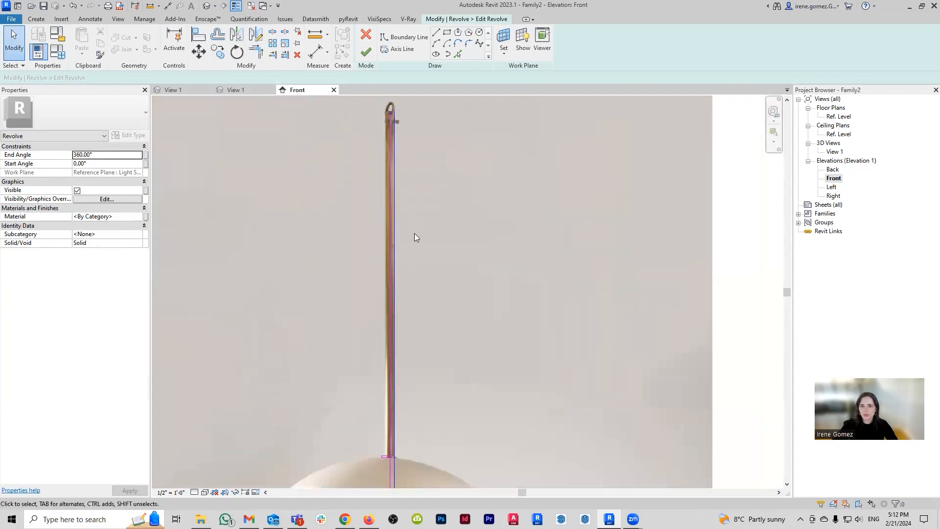
scroll(396, 198, "up", 4)
scroll(401, 381, "up", 6)
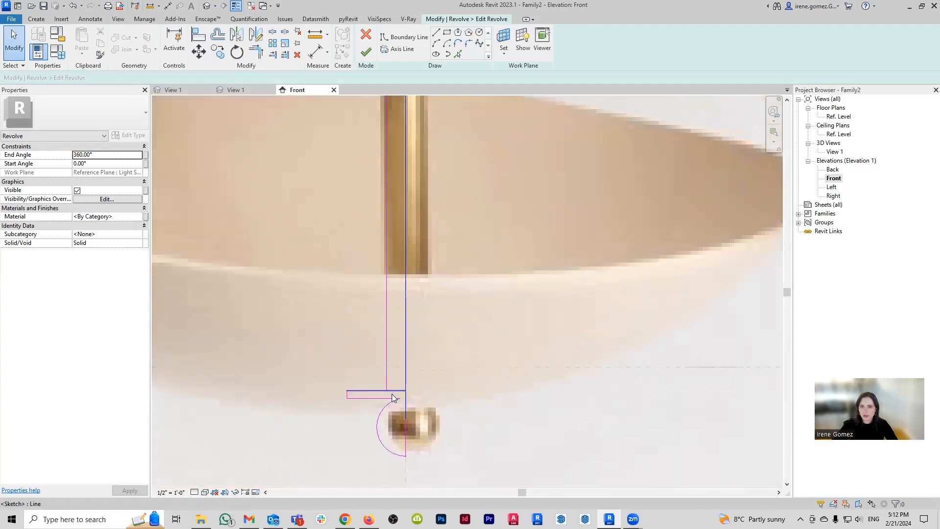
Step: Trim the upper edge of the bottom disc strip and the rod's left edge line to a corner
key("t")
key("r")
left_click(376, 390)
left_click(382, 380)
scroll(423, 376, "down", 2)
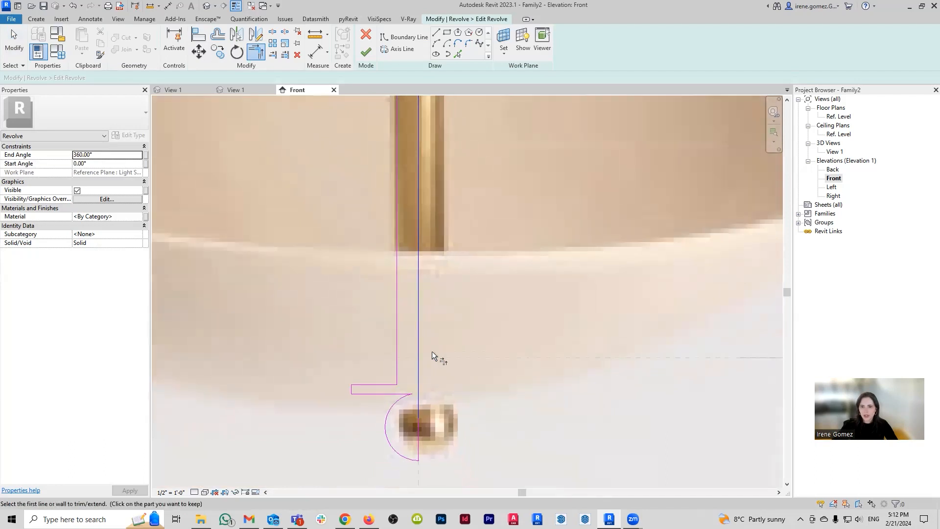
Step: Trim the rod's left edge lines and the two strips around the middle ball to corners, above and below it
middle_click_drag(430, 196, 428, 390)
middle_click_drag(425, 137, 419, 470)
middle_click_drag(418, 216, 402, 345)
middle_click_drag(395, 289, 396, 371)
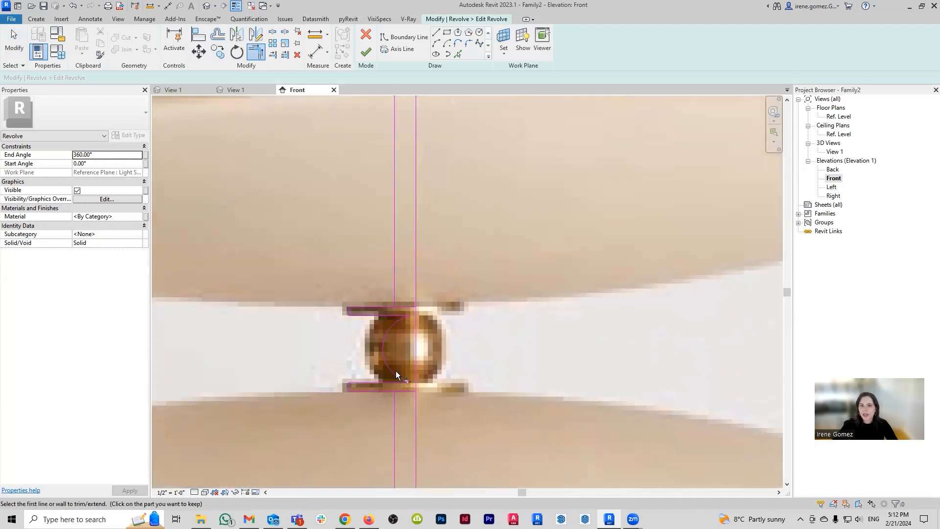
scroll(395, 405, "up", 2)
left_click(396, 404)
left_click(387, 384)
left_click(384, 254)
left_click(397, 227)
Step: Trim the top petal's strip and the adjoining rod left edge lines to corners
middle_click_drag(398, 221, 400, 394)
scroll(400, 394, "down", 2)
middle_click_drag(416, 191, 414, 433)
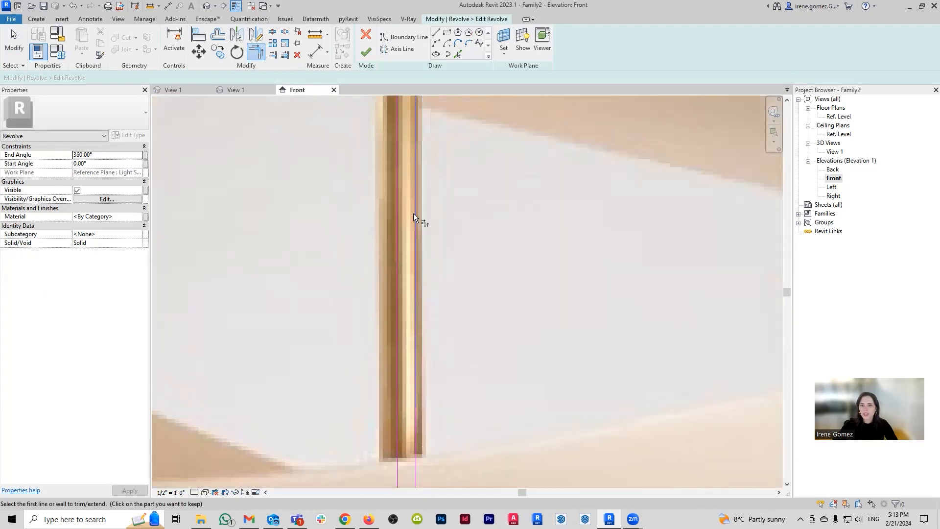
middle_click_drag(414, 133, 420, 441)
middle_click_drag(420, 101, 420, 341)
left_click(392, 354)
left_click(404, 338)
left_click(403, 374)
middle_click_drag(430, 223, 426, 406)
middle_click_drag(459, 166, 445, 416)
middle_click_drag(433, 159, 417, 98)
scroll(417, 96, "down", 6)
key("Escape")
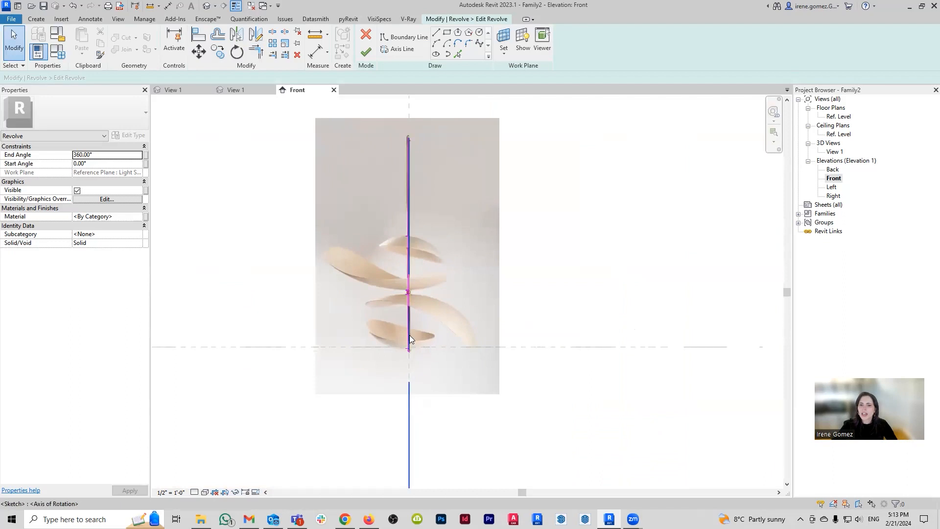
Step: Try to finish the revolve sketch, and delete the axis line overlapping the rod's central vertical boundary line
left_click(370, 54)
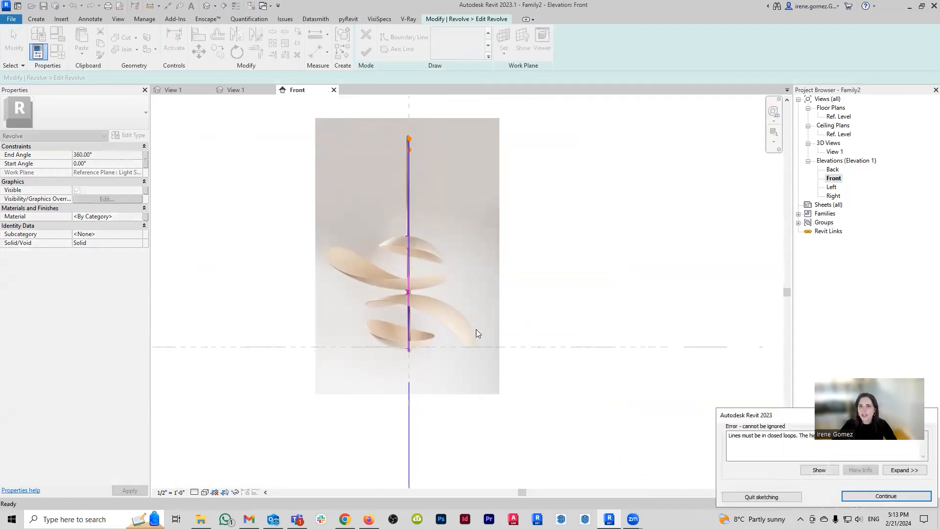
left_click(869, 493)
scroll(411, 149, "up", 6)
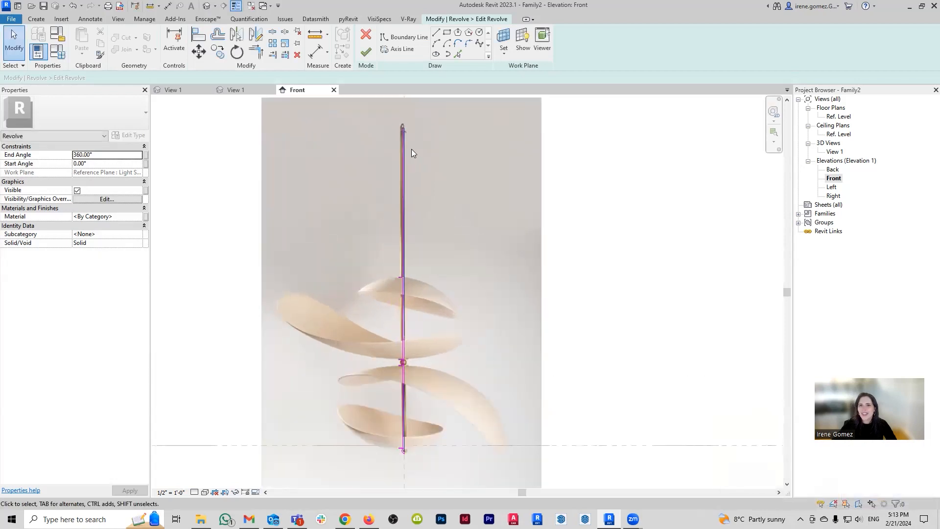
left_click(388, 319)
scroll(457, 235, "down", 4)
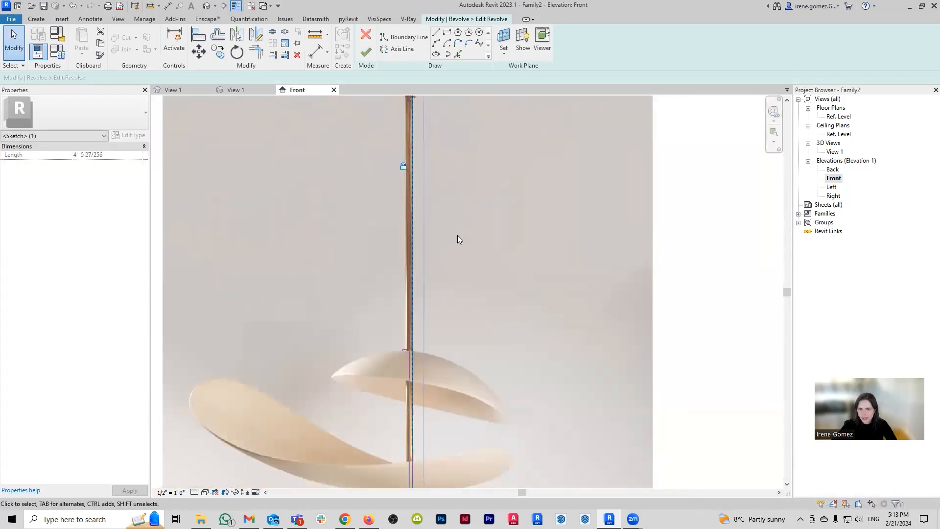
left_click(455, 251)
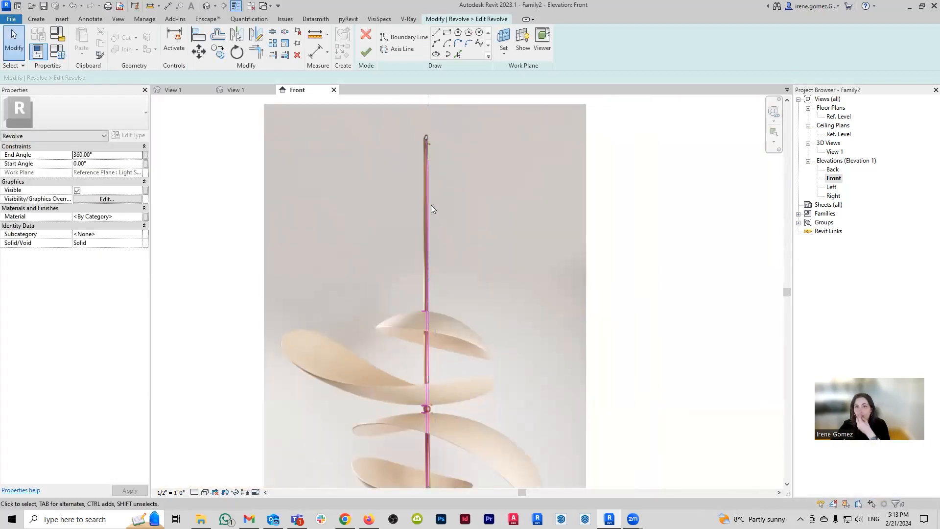
Step: Trim the short horizontal cap and the central vertical boundary line to a corner at the rod's upper end
scroll(430, 207, "up", 8)
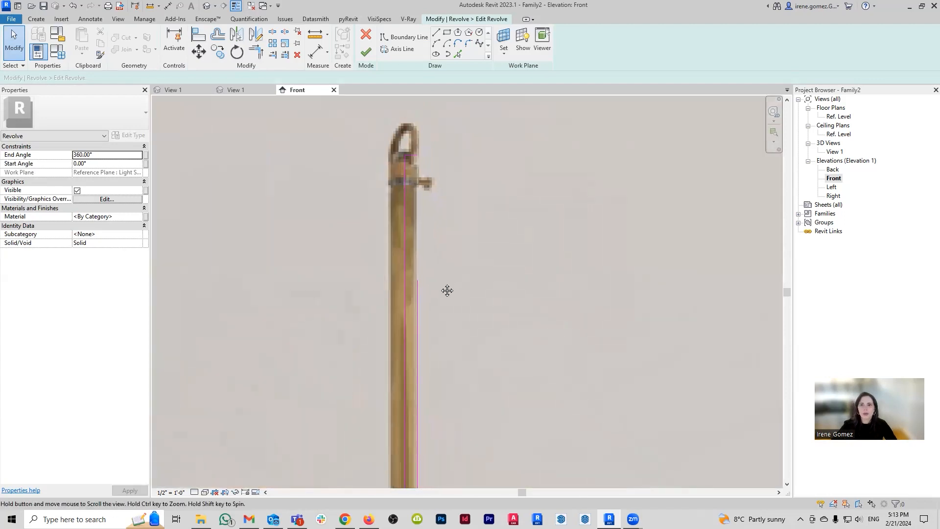
middle_click_drag(447, 290, 429, 248)
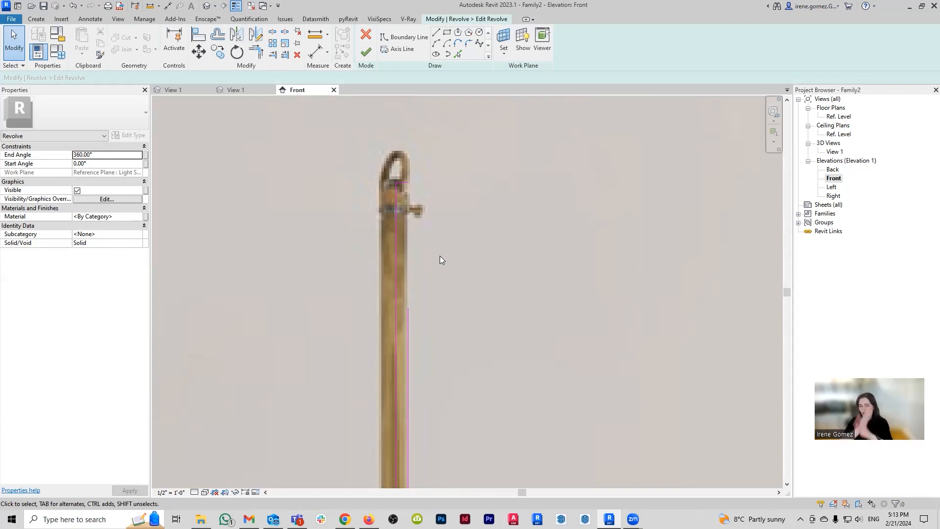
key("t")
key("r")
left_click(400, 182)
left_click(408, 318)
key("Escape")
key("Escape")
scroll(436, 224, "down", 5)
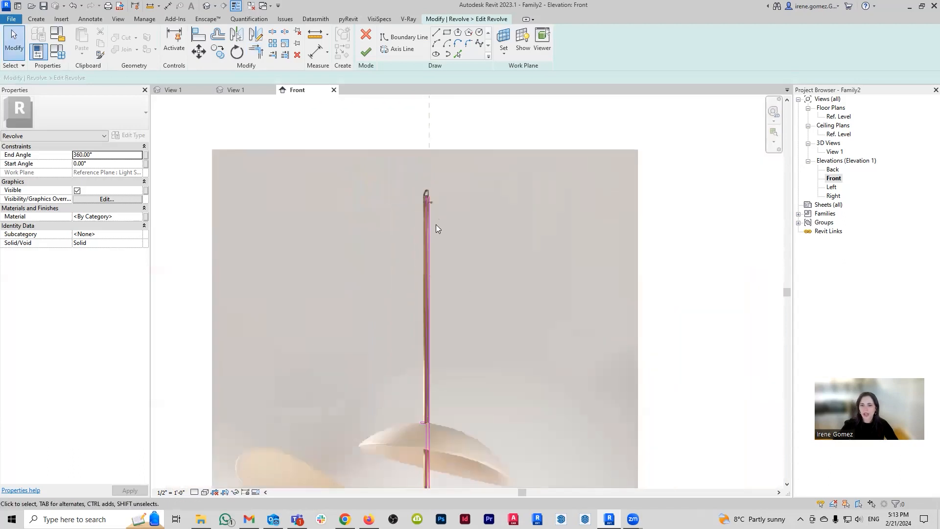
Step: Try to complete the revolve from the closed profile without an axis line
scroll(432, 439, "up", 4)
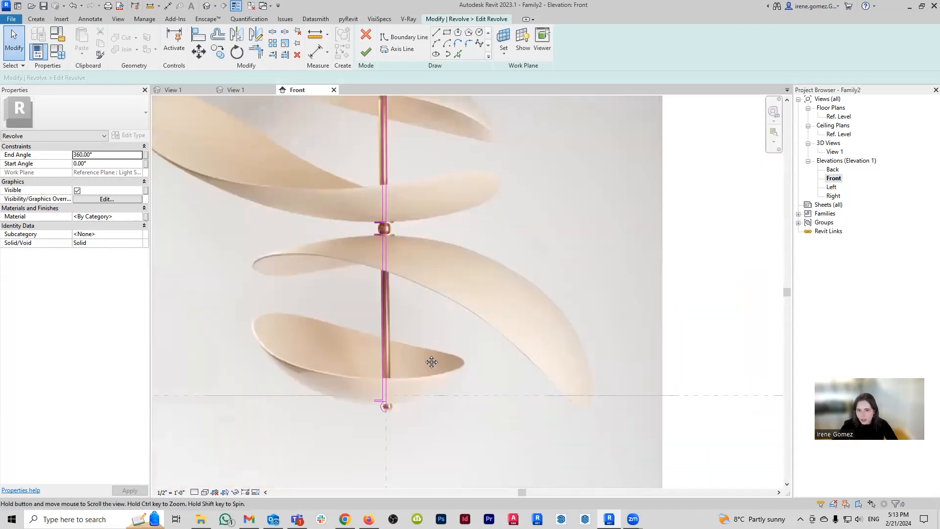
scroll(426, 457, "down", 3)
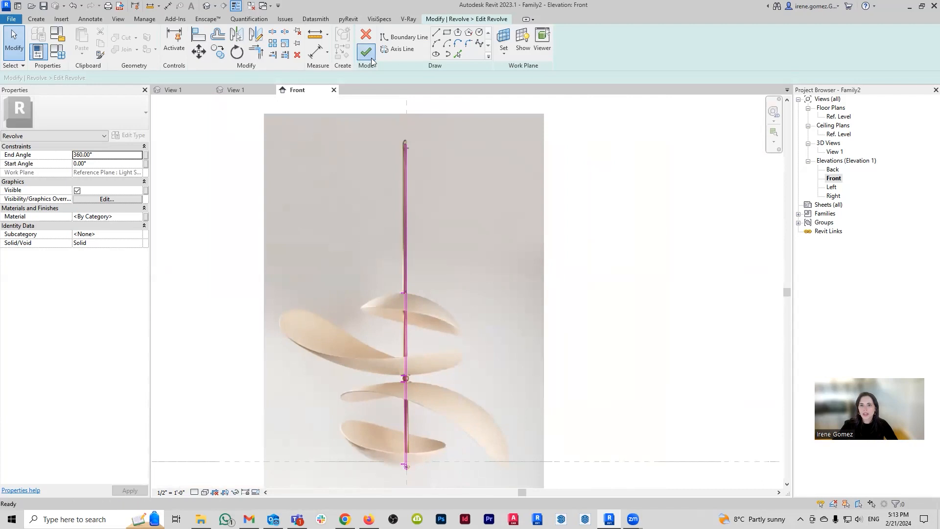
left_click(371, 58)
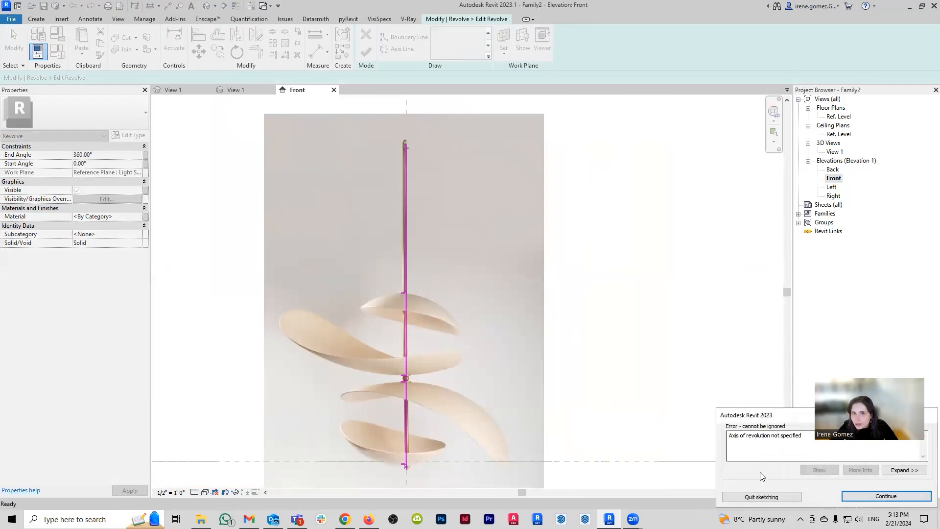
left_click(867, 499)
Step: Pick the vertical line at the rod's centre as the axis of revolution and finish the revolve
left_click(397, 49)
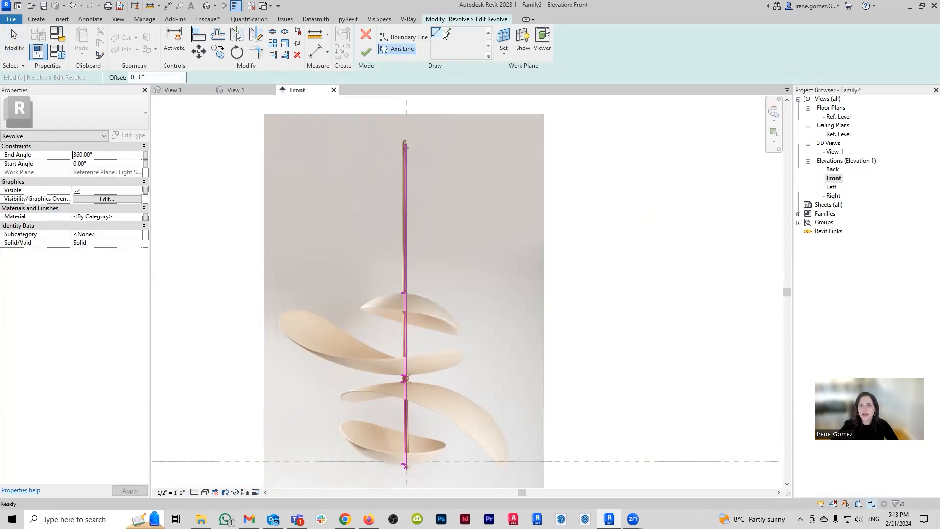
left_click(447, 34)
left_click(405, 281)
left_click(366, 52)
left_click(642, 316)
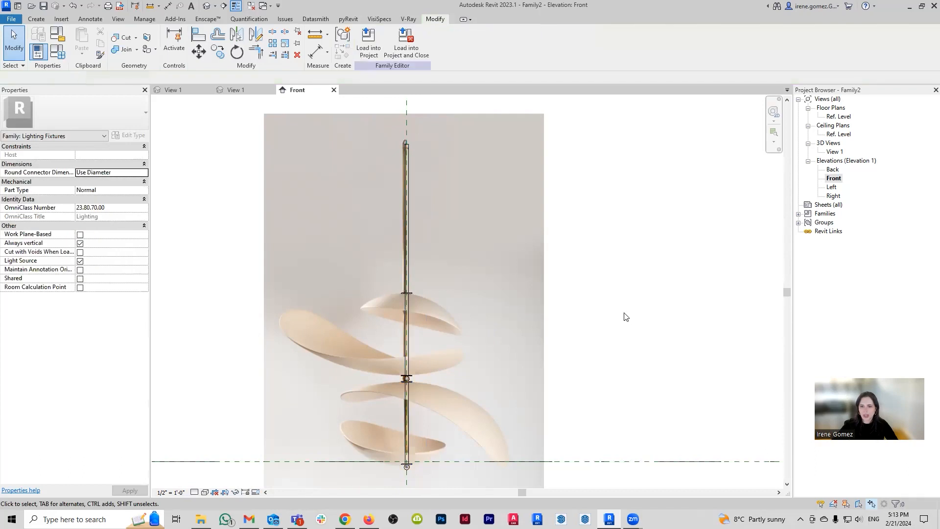
Step: Open the 3D view and examine the revolved rod, discs and balls
left_click(234, 90)
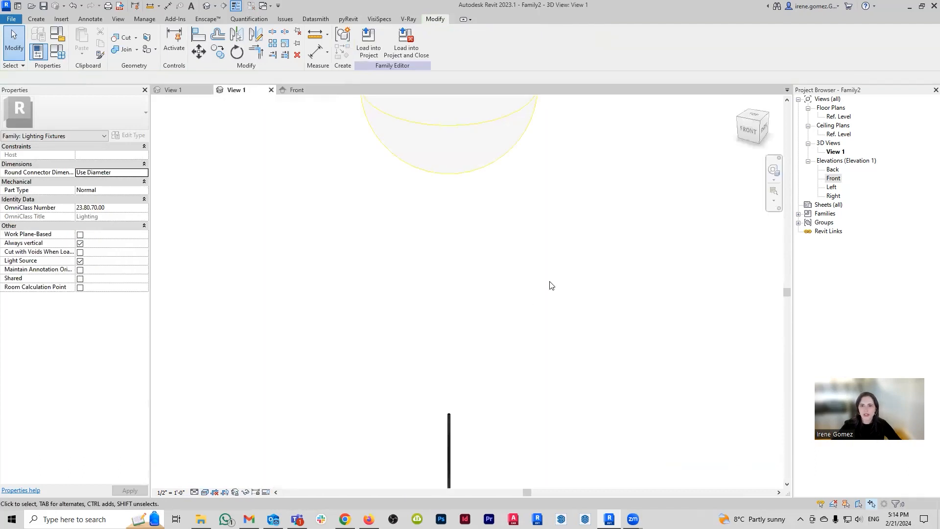
middle_click_drag(470, 351, 426, 361)
scroll(424, 367, "up", 6)
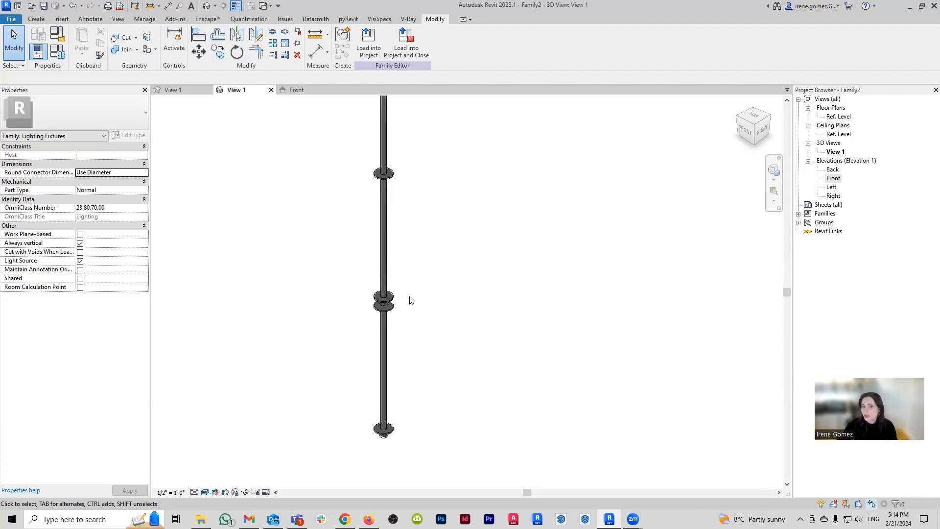
Step: Find brass in the material library, add the second Brass (Brass - Polished appearance) and assign it to the revolve
left_click(384, 282)
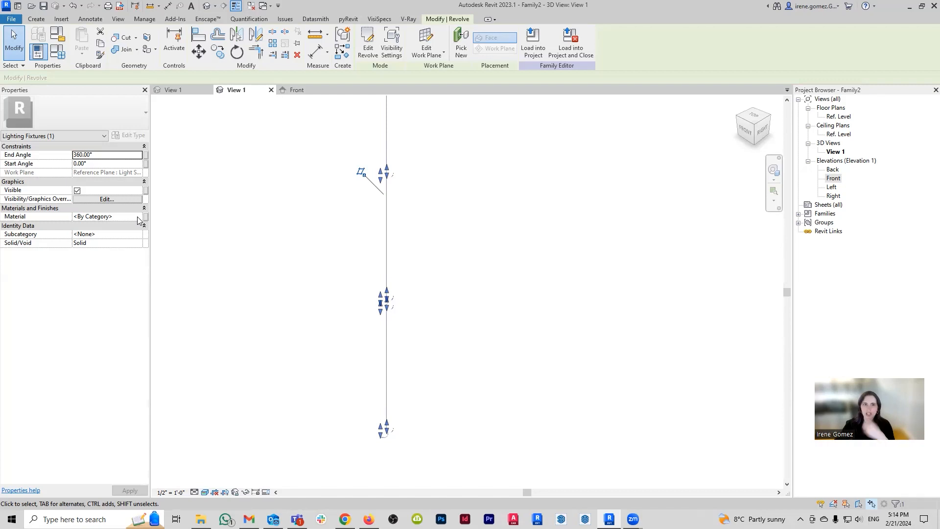
left_click(140, 218)
left_click(140, 217)
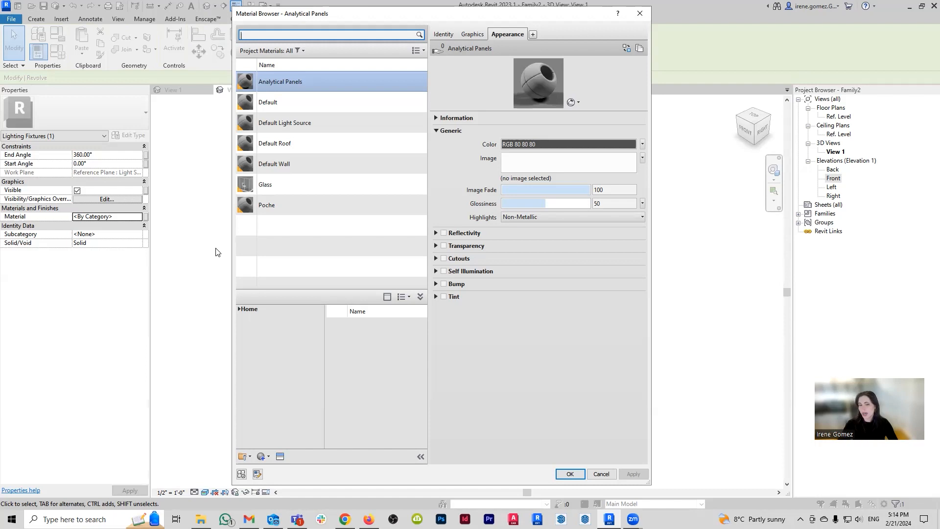
left_click(239, 308)
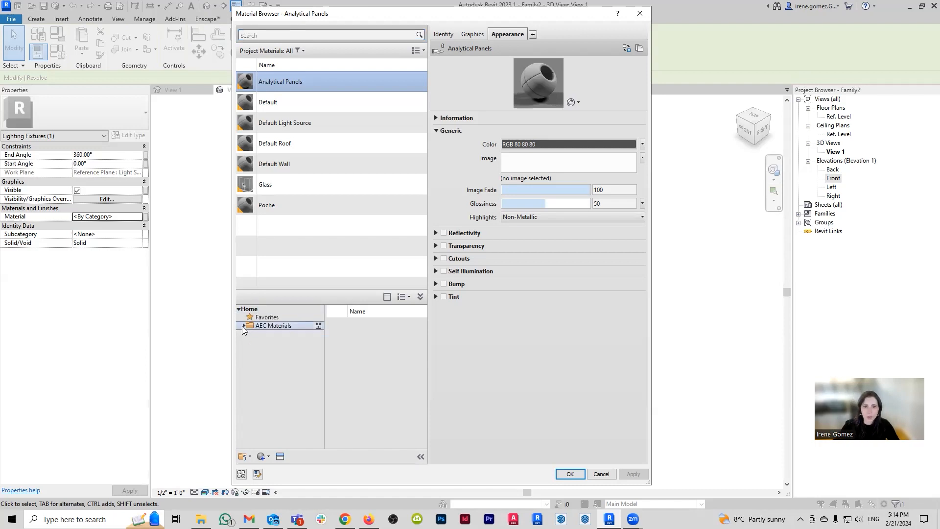
left_click(242, 326)
left_click(288, 36)
type("brass")
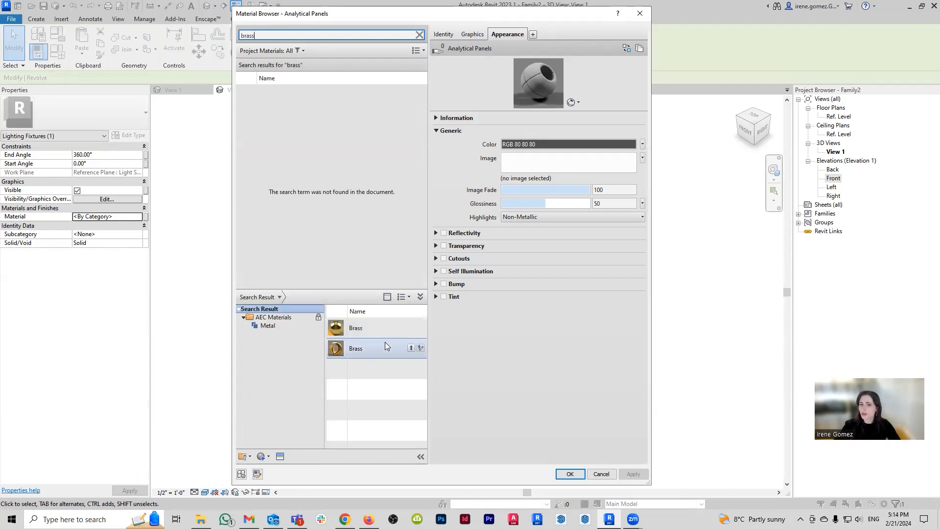
left_click(411, 348)
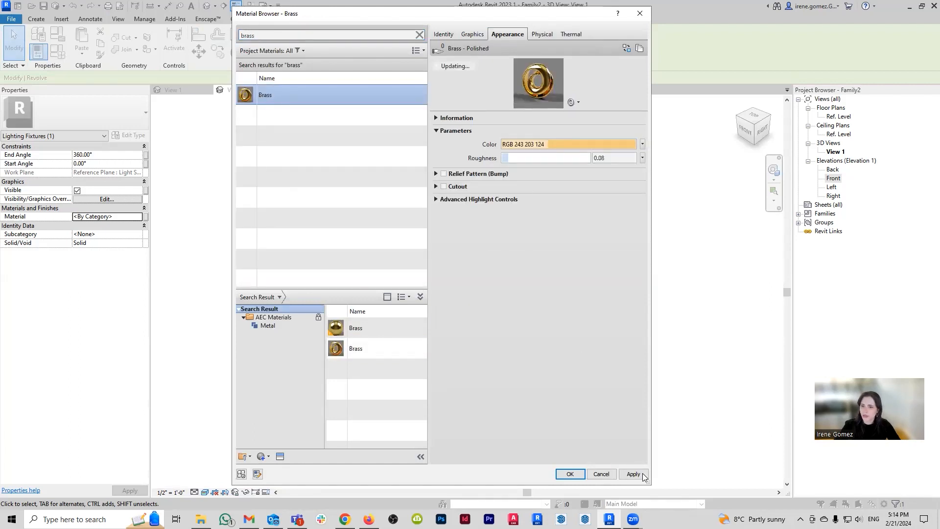
left_click(566, 473)
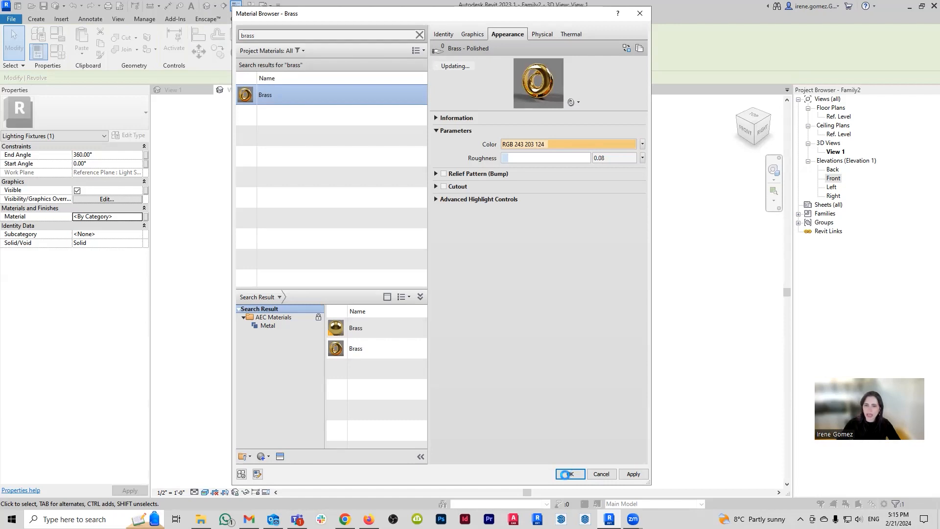
left_click(438, 289)
Step: Inspect the revolve with its brass material in 3D, around the middle ball and along the whole rod
scroll(392, 293, "up", 4)
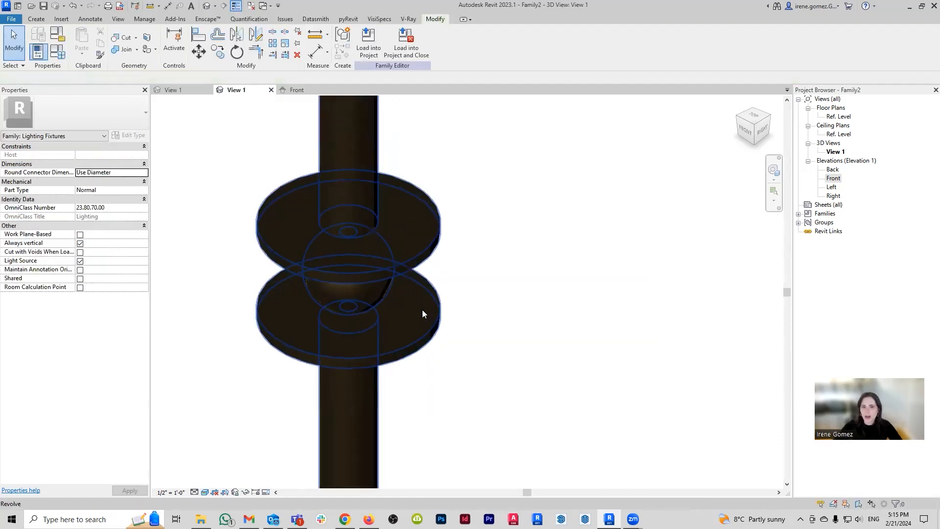
scroll(422, 309, "up", 1)
scroll(529, 249, "down", 1)
scroll(442, 265, "down", 2)
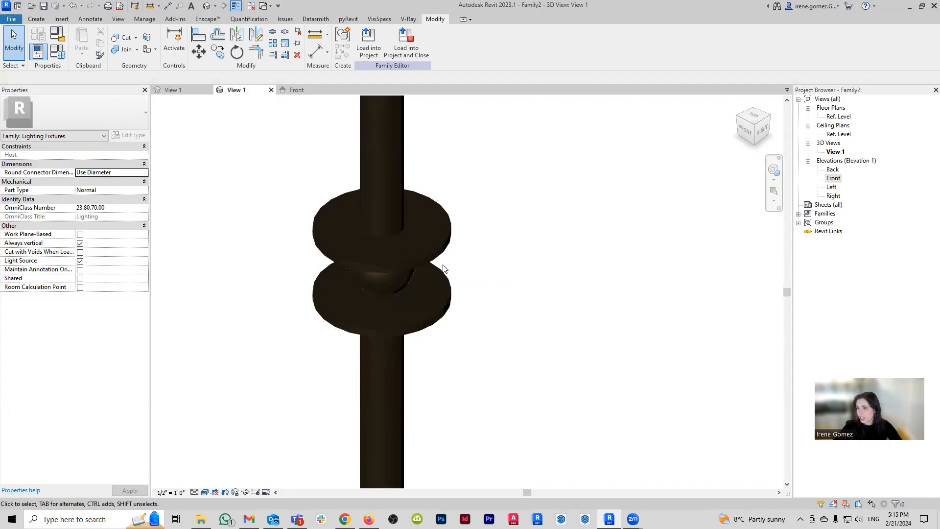
scroll(443, 268, "down", 5)
middle_click_drag(446, 292, 442, 323)
scroll(440, 322, "up", 3)
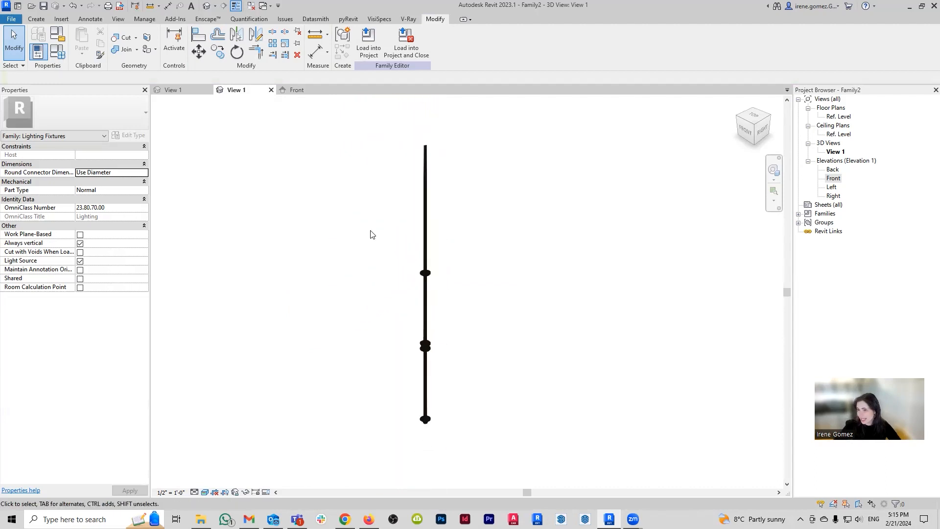
Step: In the Front elevation, start a new revolve and sketch an ellipse centred on the rod, about 1' 0 1/2" in horizontal radius, following the second petal's lower edge
left_click(296, 90)
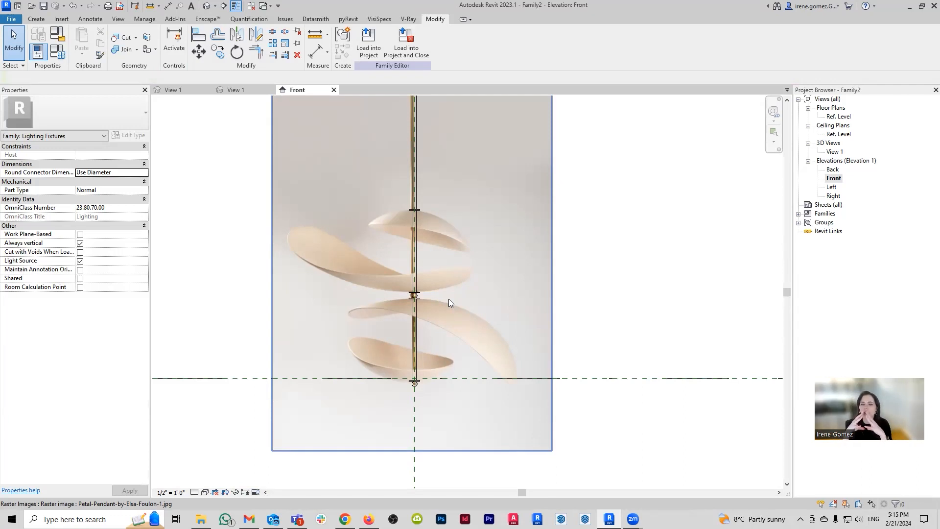
key("Escape")
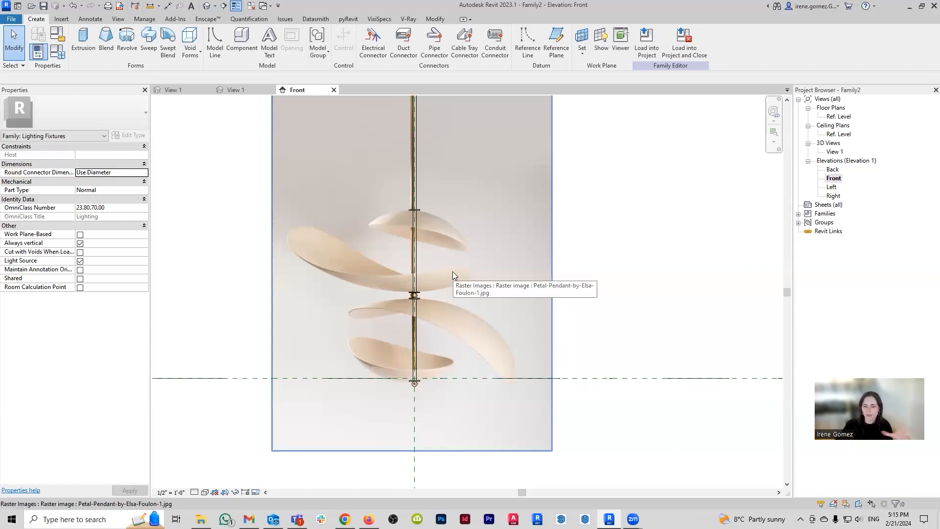
middle_click_drag(449, 279, 444, 291)
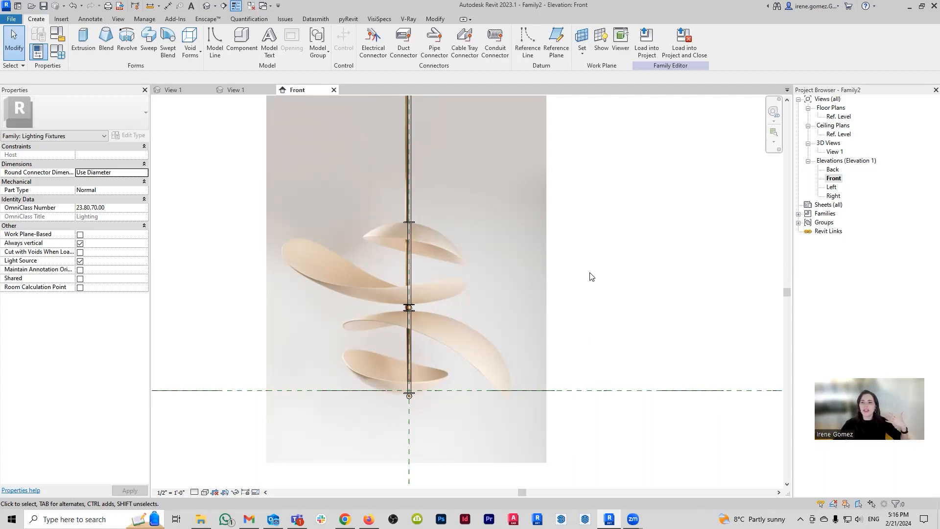
left_click(127, 42)
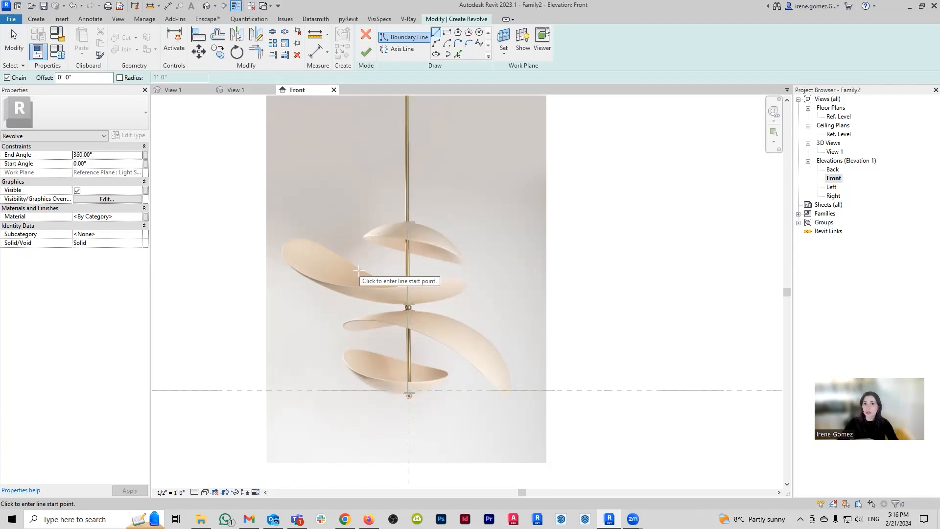
left_click(436, 54)
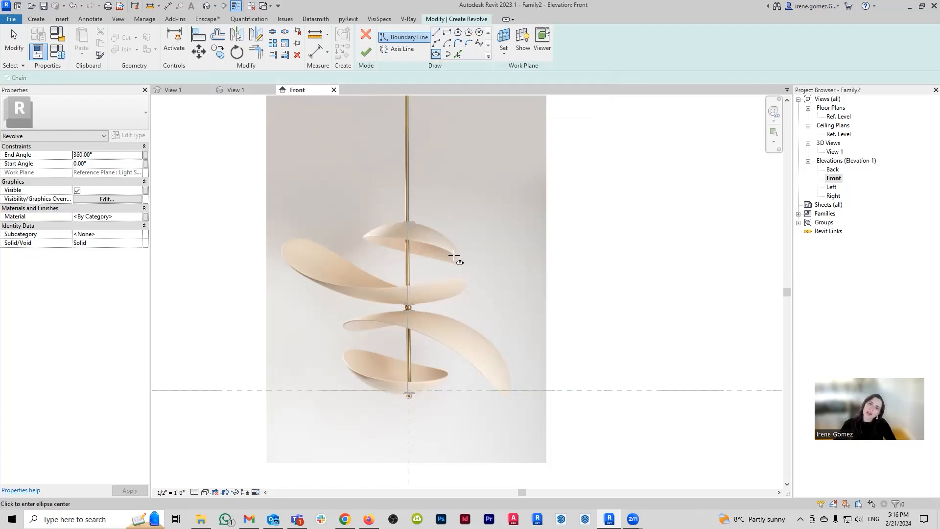
left_click(409, 233)
left_click(409, 305)
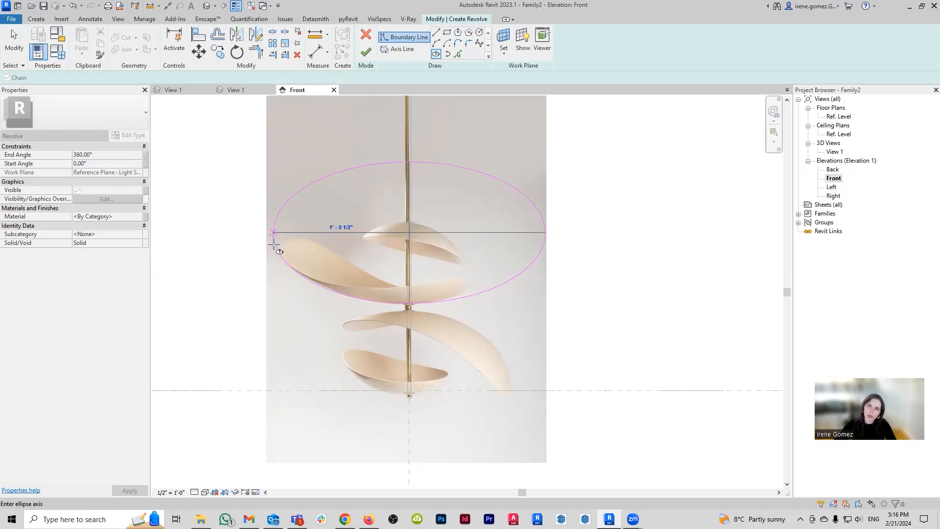
left_click(274, 245)
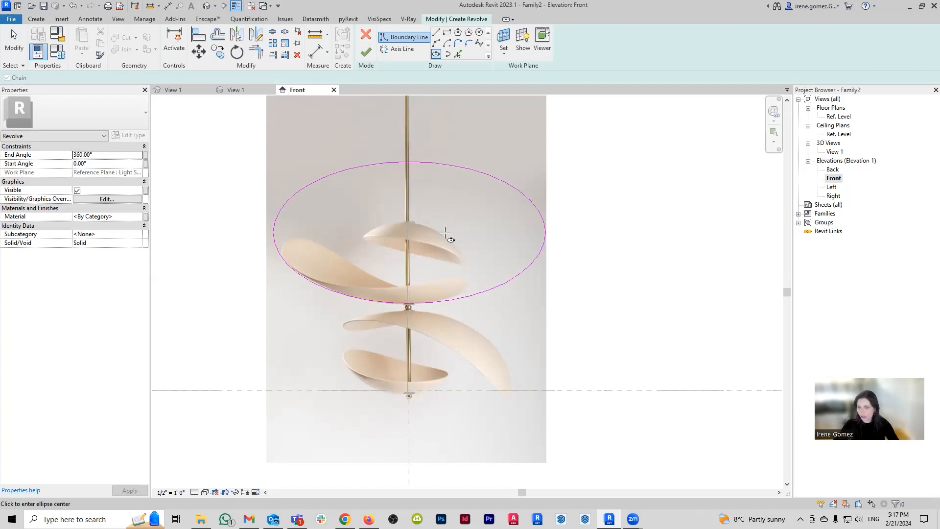
Step: Draw a horizontal boundary line across the full width of the ellipse through its centre
left_click(436, 33)
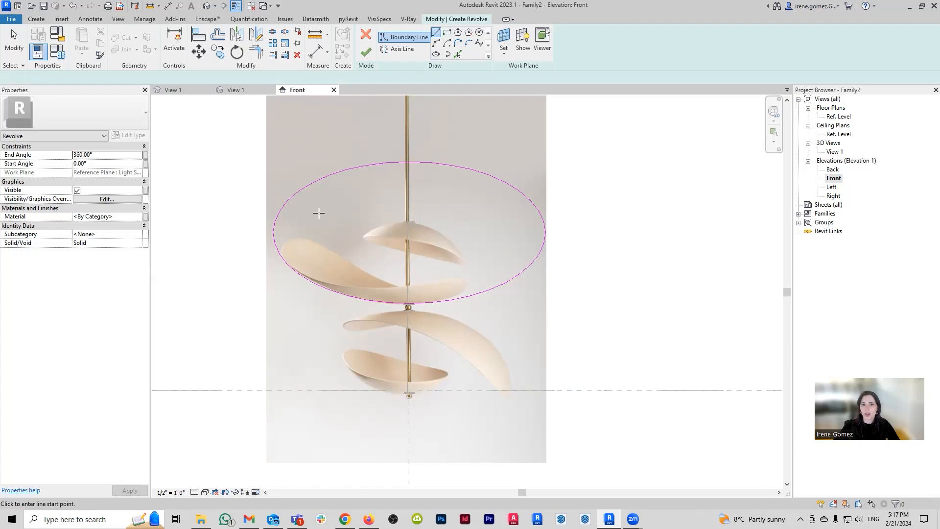
left_click(272, 232)
left_click(545, 232)
key("Escape")
key("Escape")
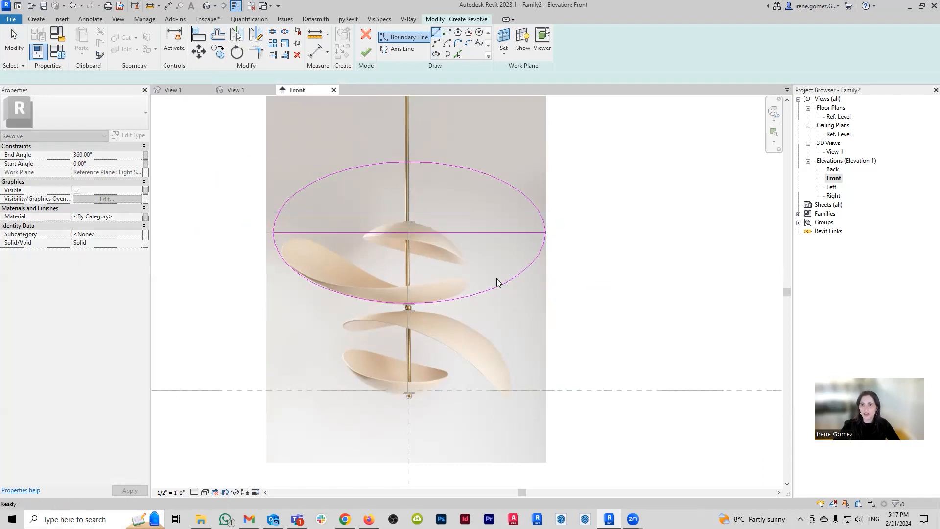
Step: Split the ellipse on its upper arc and trim away the upper half at the horizontal line
key("s")
key("l")
left_click(506, 183)
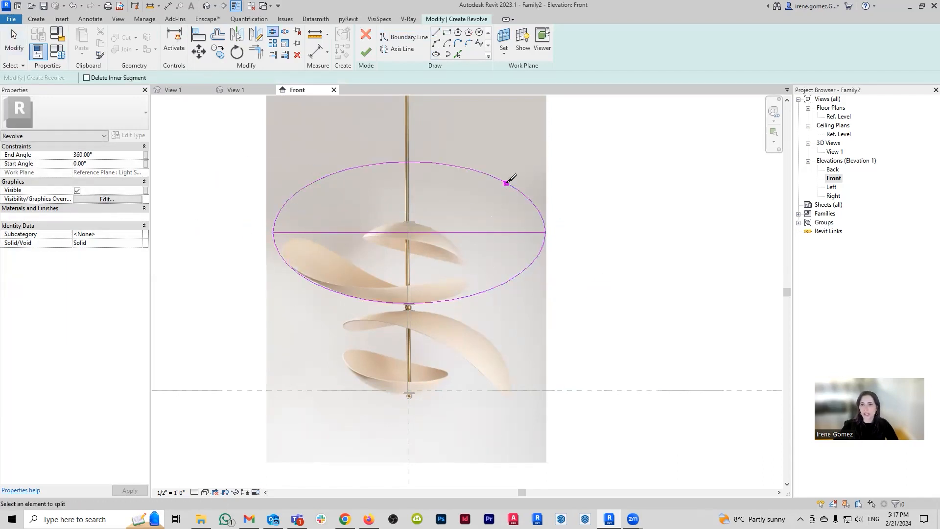
left_click(545, 233)
key("t")
key("r")
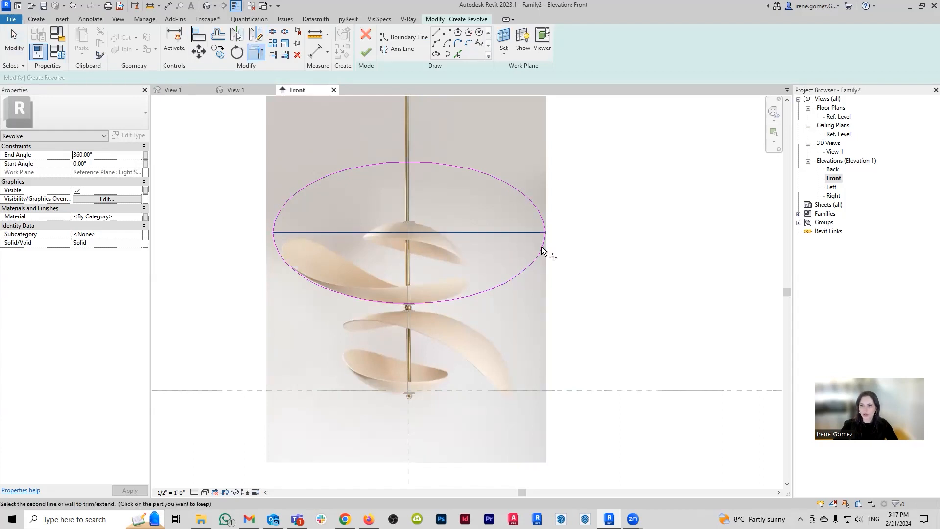
left_click(304, 232)
left_click(279, 252)
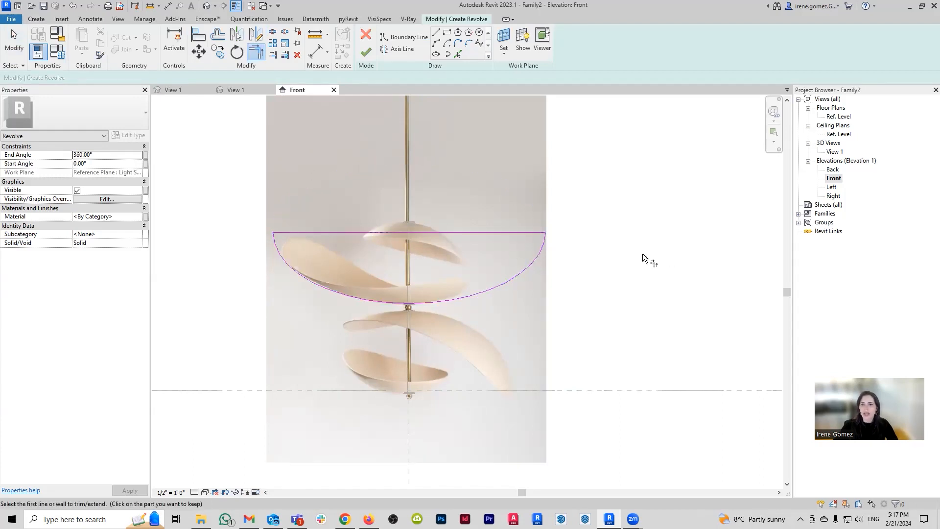
key("Escape")
key("super+d")
key("super+d")
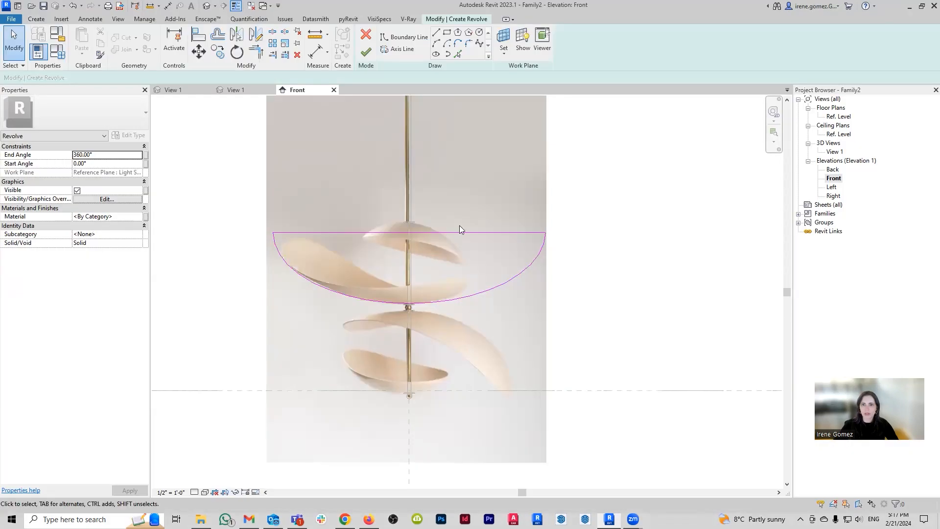
Step: Try to offset the half ellipse by 2 mm with Pick Lines to give the petal thickness
scroll(308, 281, "up", 2)
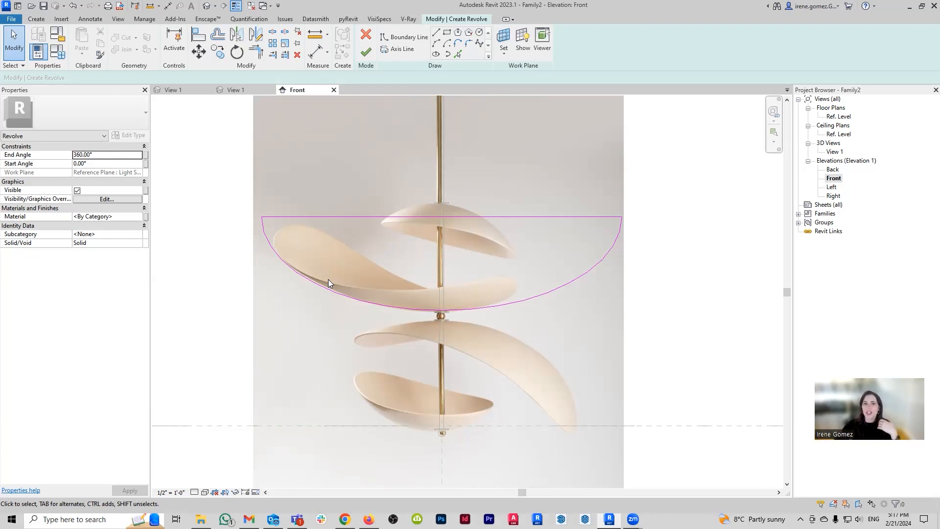
left_click(460, 55)
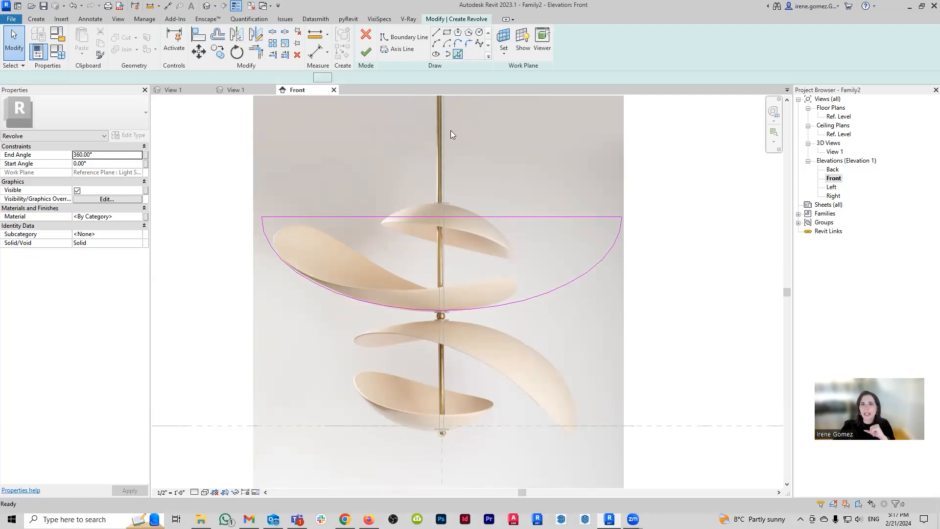
left_click(51, 76)
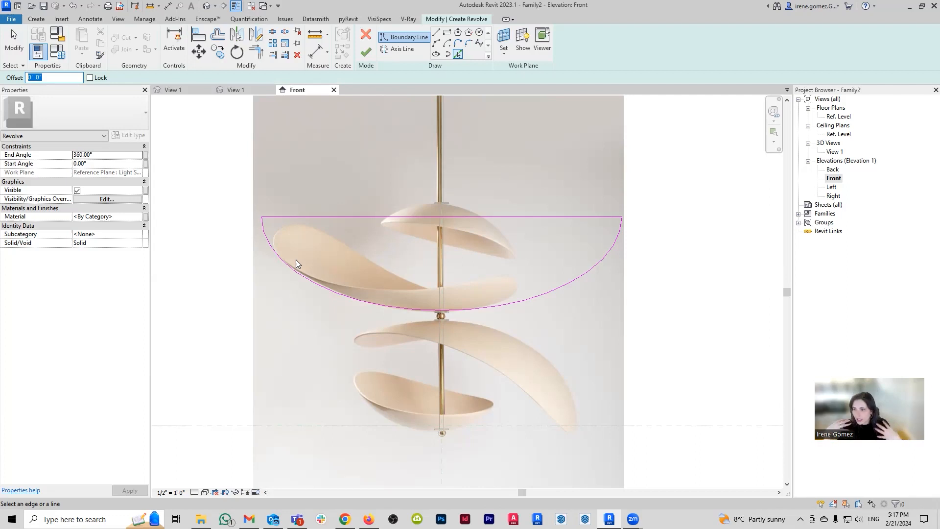
type("2mm")
key("Return")
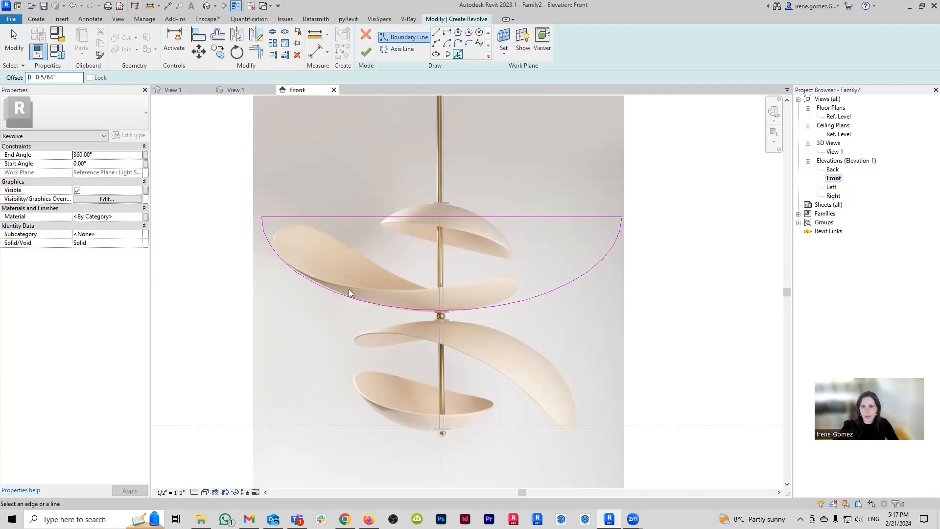
scroll(349, 292, "up", 5)
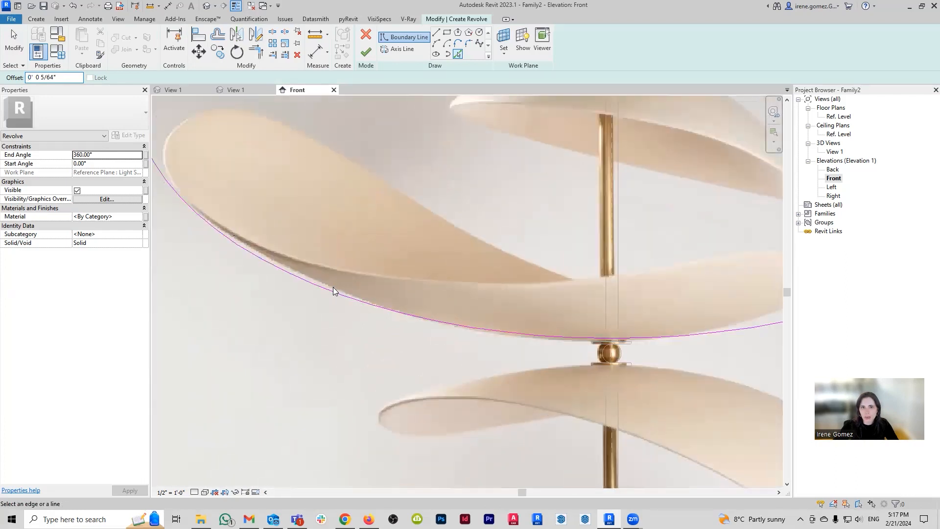
middle_click_drag(321, 183, 304, 455)
scroll(437, 267, "up", 6)
middle_click_drag(546, 156, 461, 361)
scroll(533, 143, "down", 4)
middle_click_drag(463, 256, 675, 222)
scroll(646, 235, "down", 4)
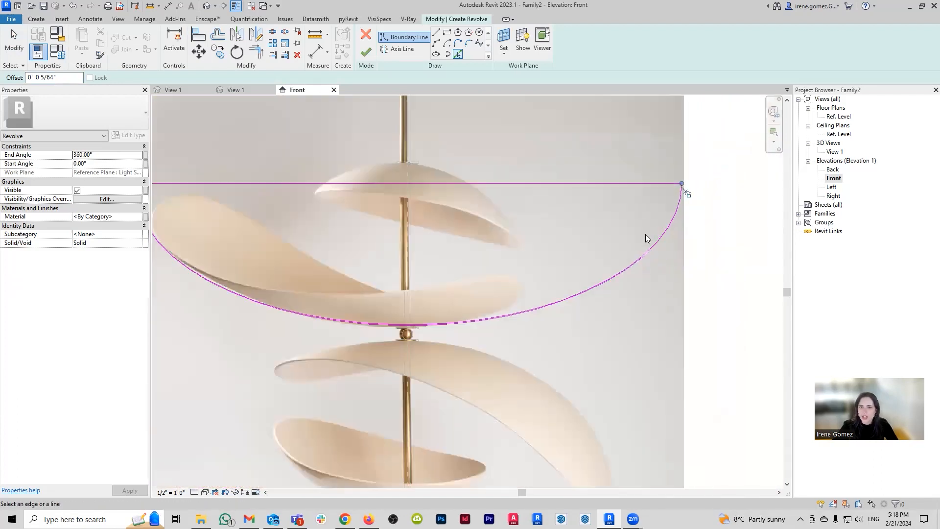
middle_click_drag(414, 277, 452, 283)
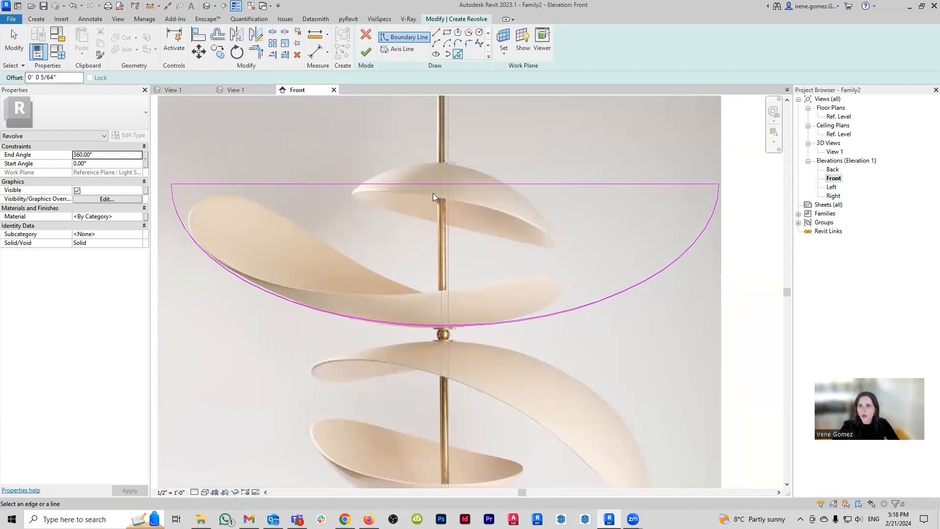
middle_click_drag(465, 234, 504, 234)
scroll(504, 233, "up", 4)
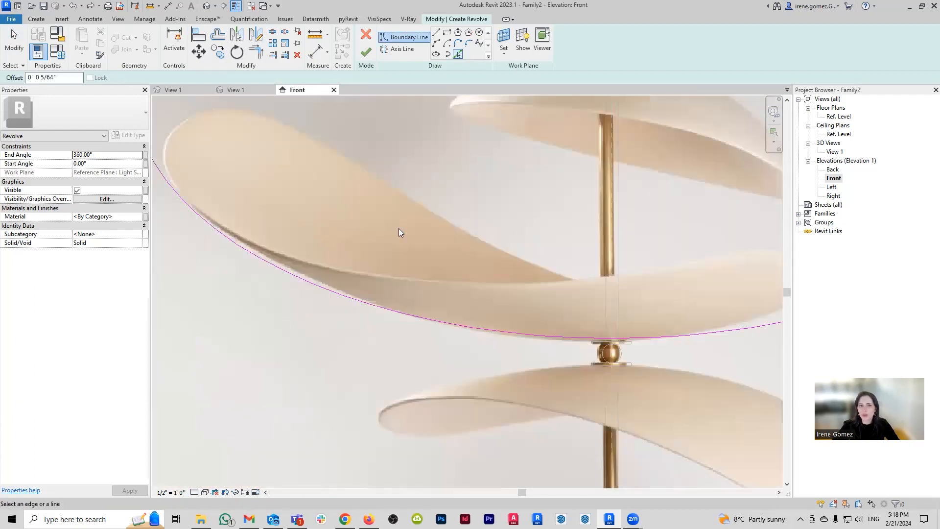
Step: Leave the offset and undo the line, split and trims back to the full ellipse
key("Escape")
scroll(403, 251, "down", 5)
key("ctrl+z")
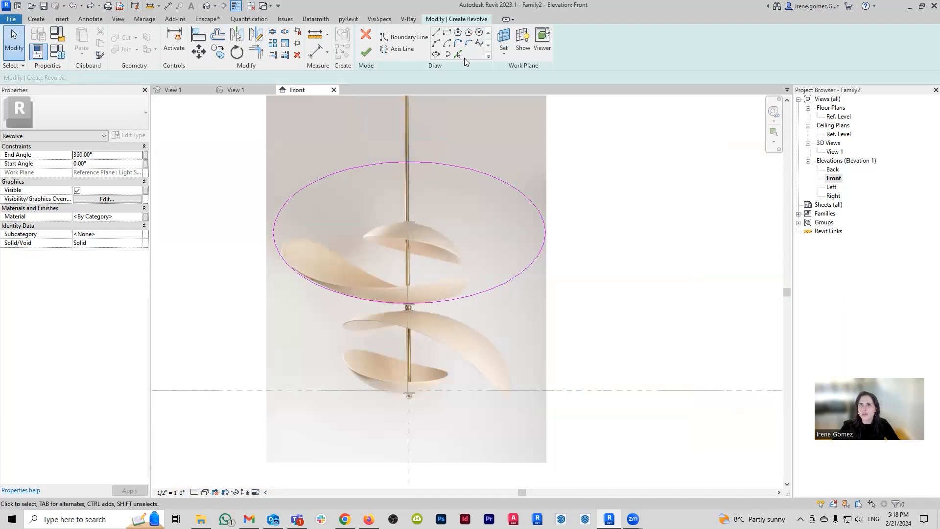
Step: Offset a copy of the full ellipse 2 mm inward with Pick Lines
left_click(458, 54)
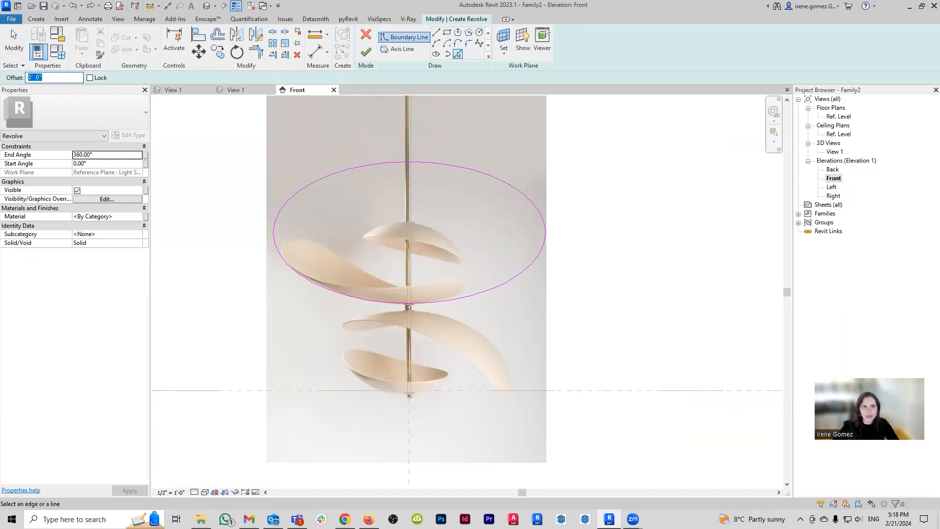
type("2mm")
key("Return")
scroll(328, 301, "up", 3)
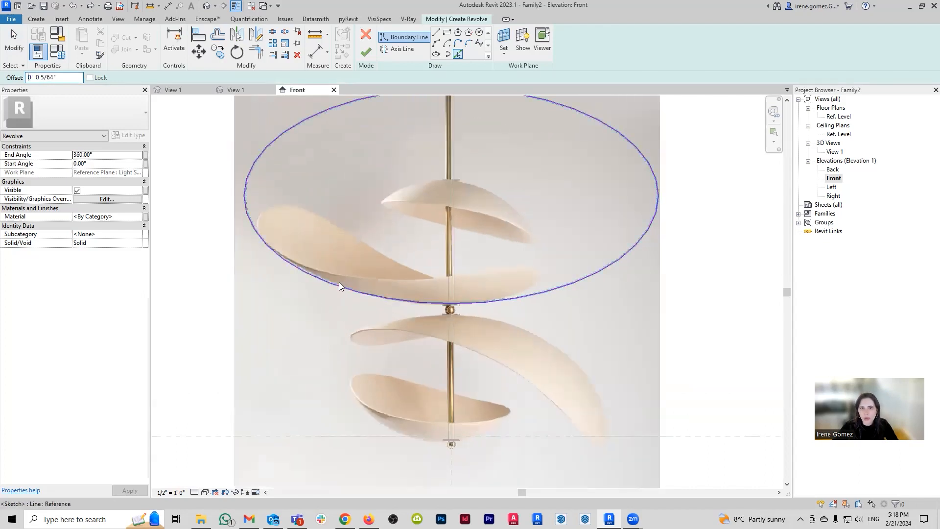
left_click(339, 284)
scroll(451, 272, "up", 5)
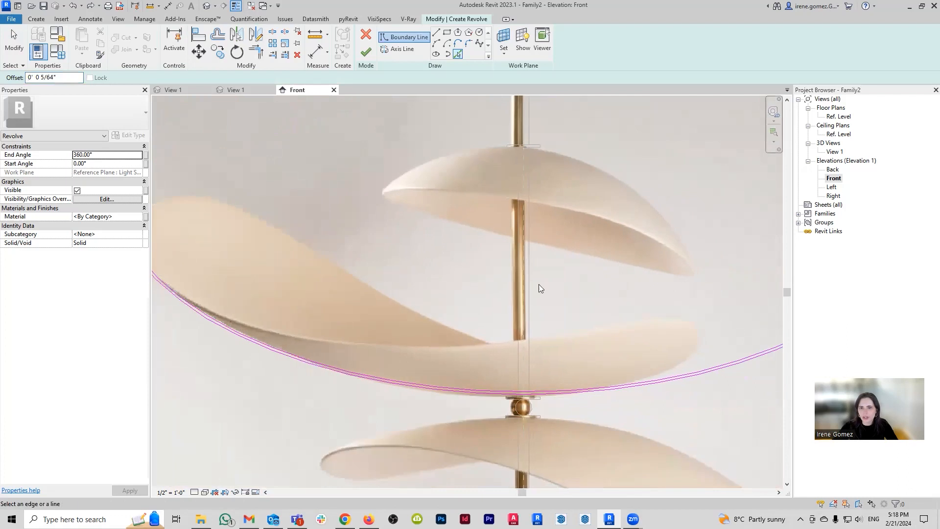
scroll(580, 290, "down", 5)
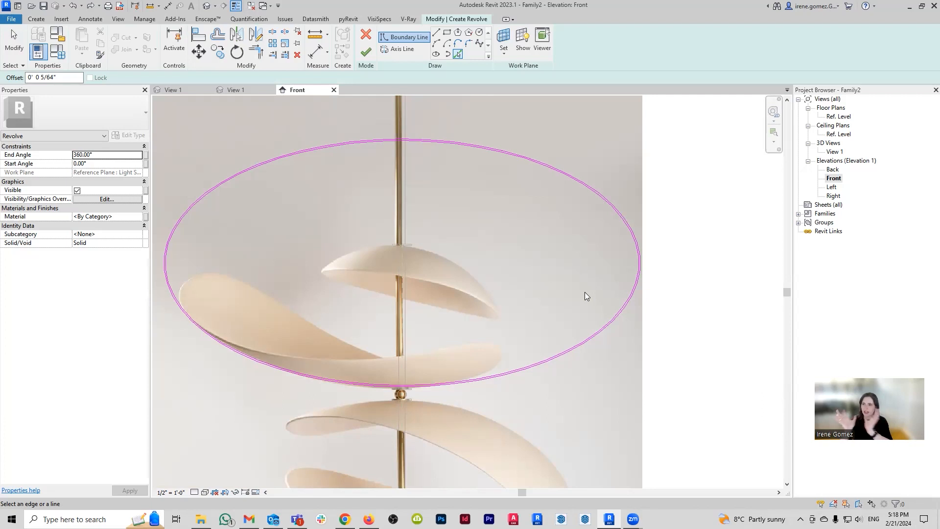
Step: Draw short horizontal boundary lines bridging the two ellipses at their leftmost and rightmost points
left_click(435, 32)
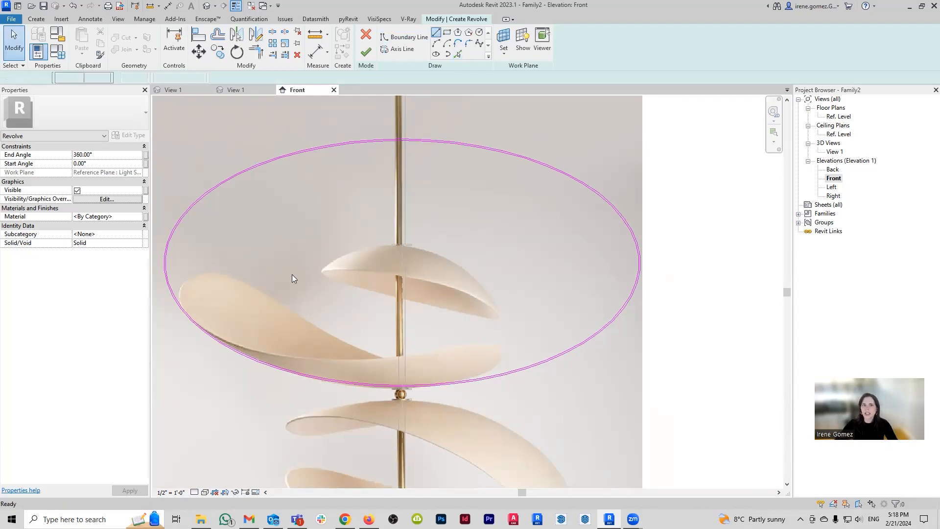
left_click(163, 263)
scroll(171, 267, "up", 3)
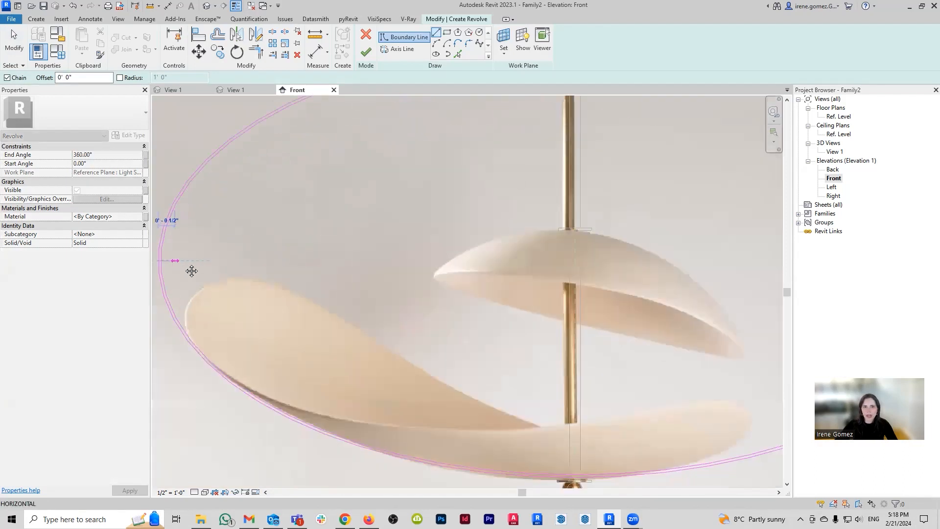
scroll(192, 270, "up", 3)
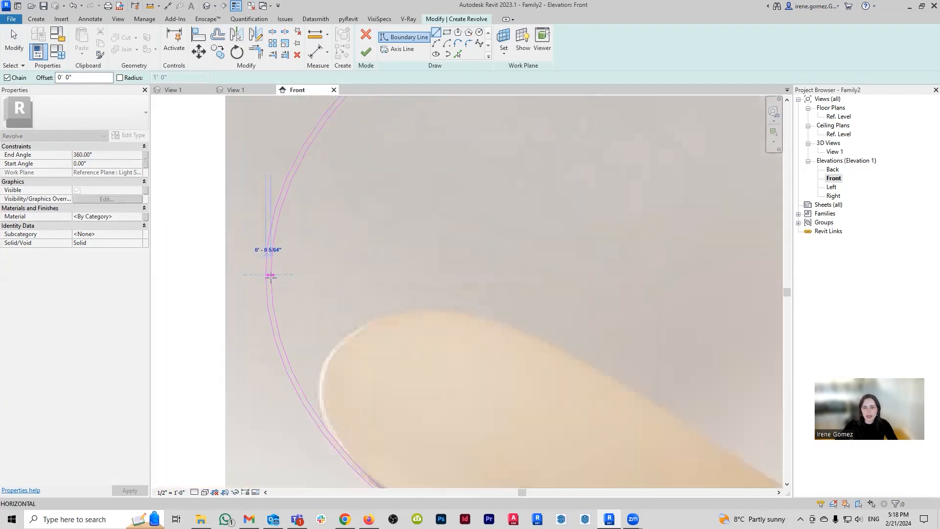
scroll(271, 275, "down", 4)
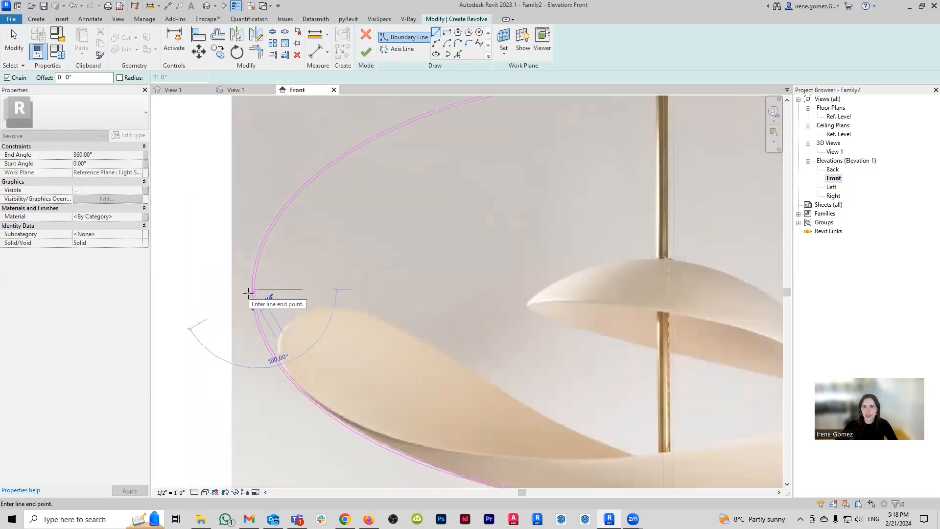
scroll(248, 293, "down", 4)
scroll(671, 289, "up", 5)
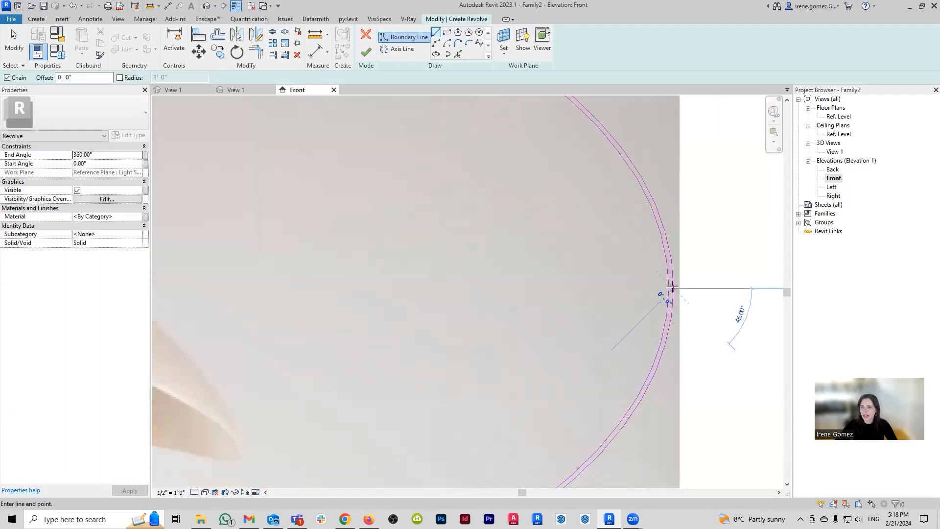
key("Escape")
key("Escape")
scroll(700, 276, "down", 4)
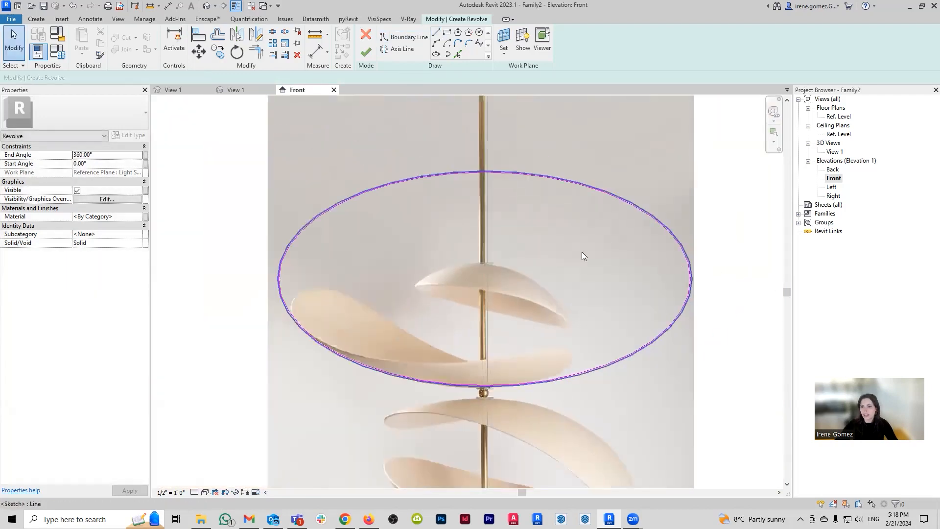
scroll(583, 289, "down", 3)
Step: Split the outer ellipse on its upper arc, to the right of the rod
key("l")
key("i")
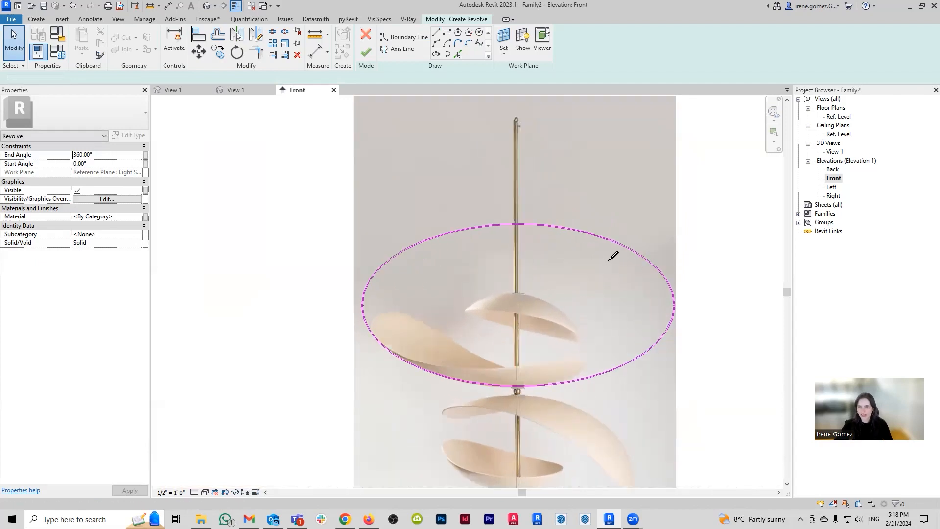
scroll(602, 232, "up", 1)
left_click(598, 232)
scroll(588, 226, "up", 3)
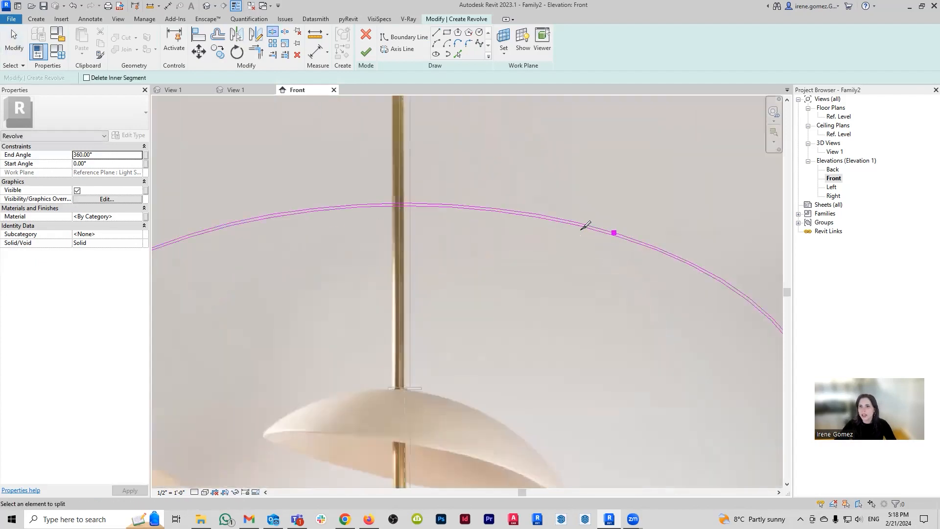
scroll(583, 228, "up", 1)
key("Escape")
key("Escape")
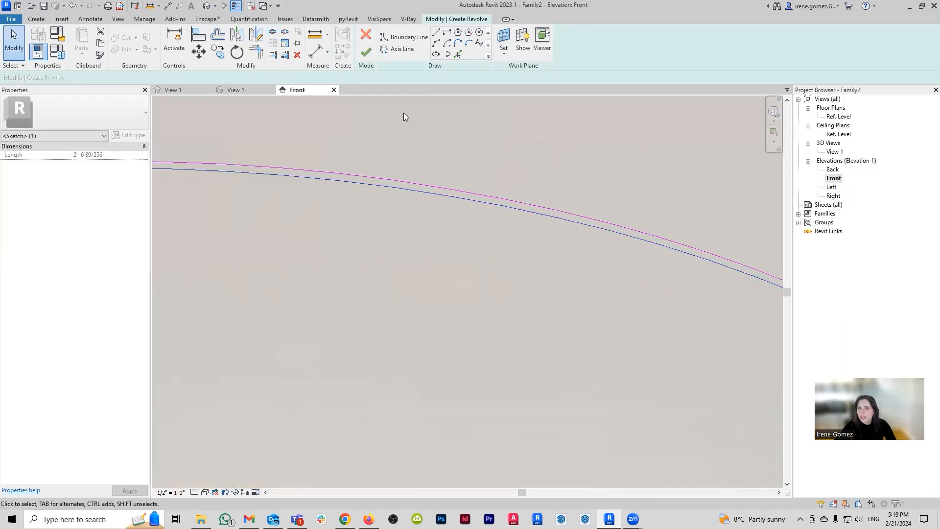
key("s")
key("l")
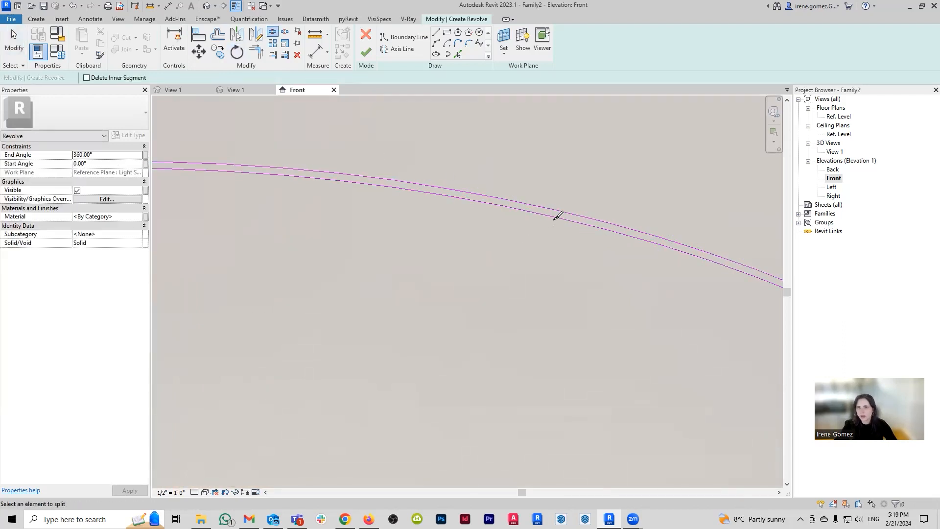
scroll(509, 201, "down", 5)
scroll(647, 310, "up", 4)
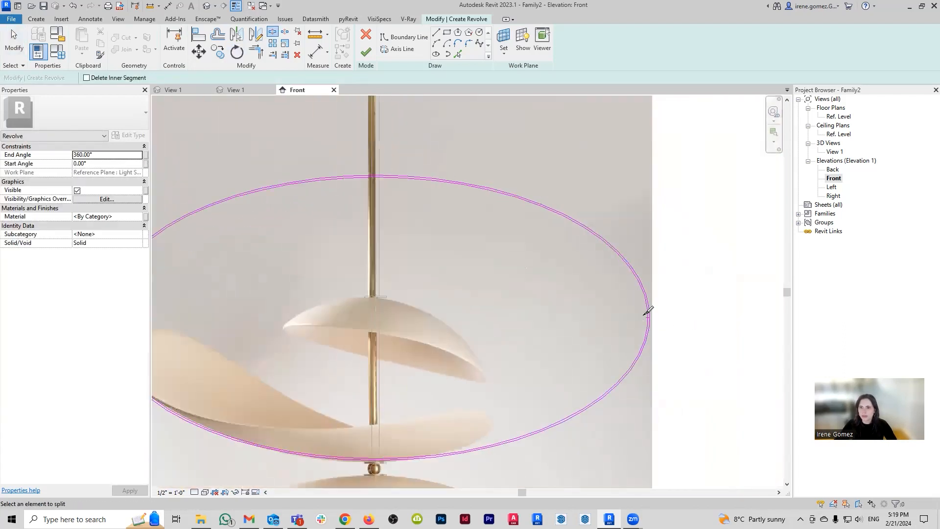
scroll(653, 314, "up", 3)
key("Escape")
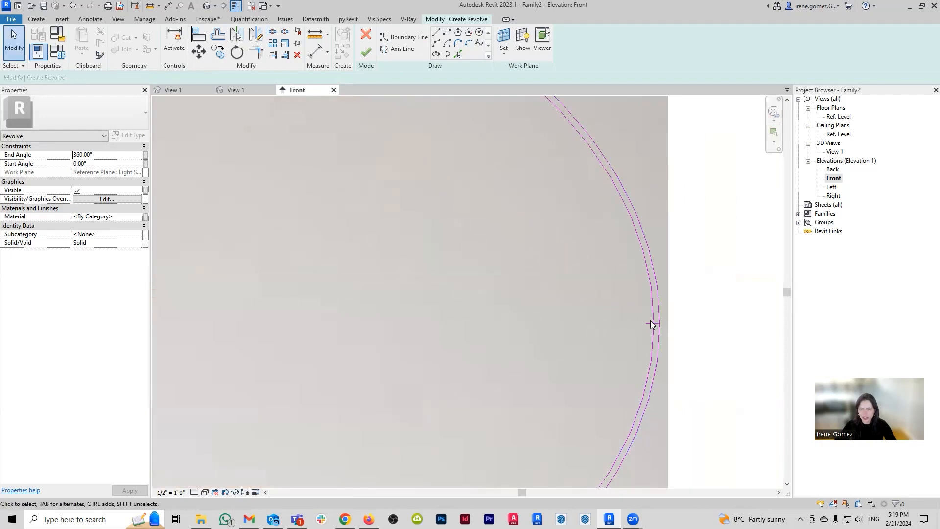
Step: Trim the outer ellipse to the short lines at both ends, keeping only its lower half
left_click(655, 321)
left_click(660, 332)
scroll(705, 319, "down", 5)
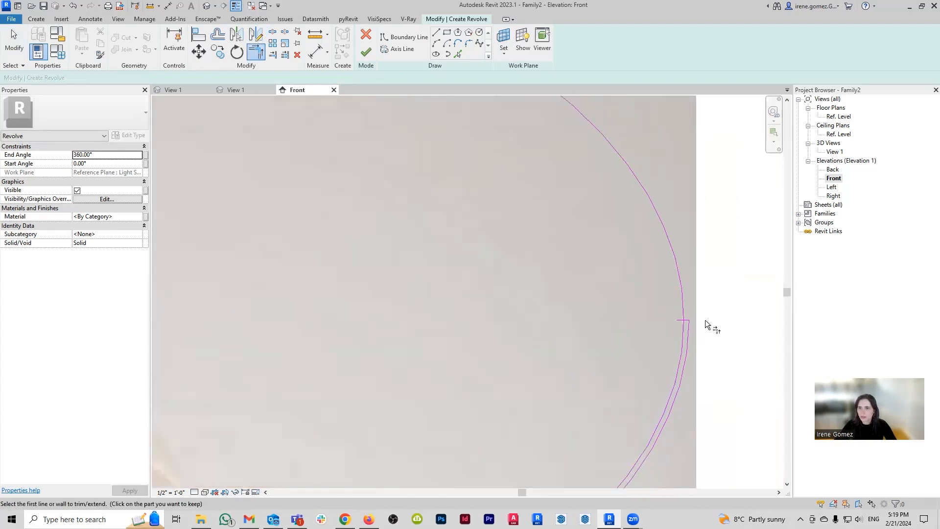
scroll(320, 296, "up", 5)
left_click(324, 299)
left_click(330, 279)
scroll(316, 320, "down", 5)
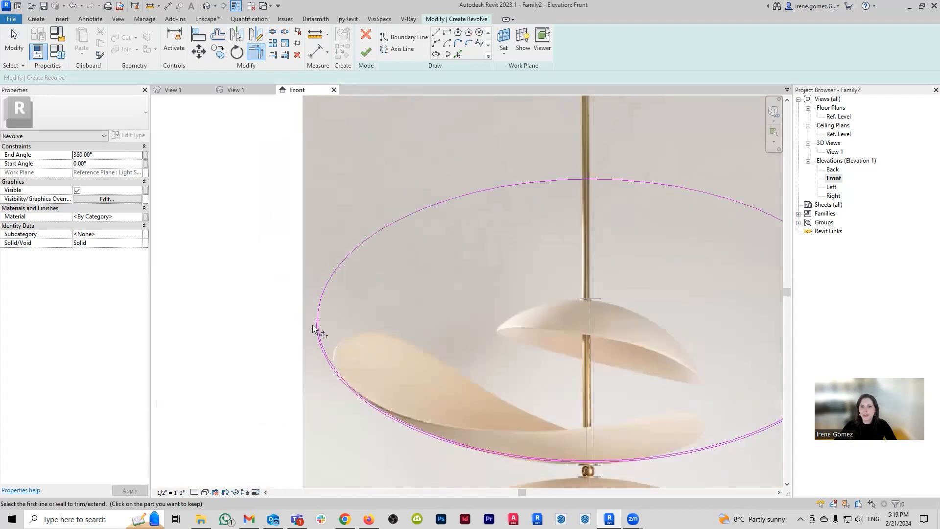
key("Escape")
left_click(444, 233)
key("Escape")
key("t")
key("r")
scroll(596, 314, "up", 5)
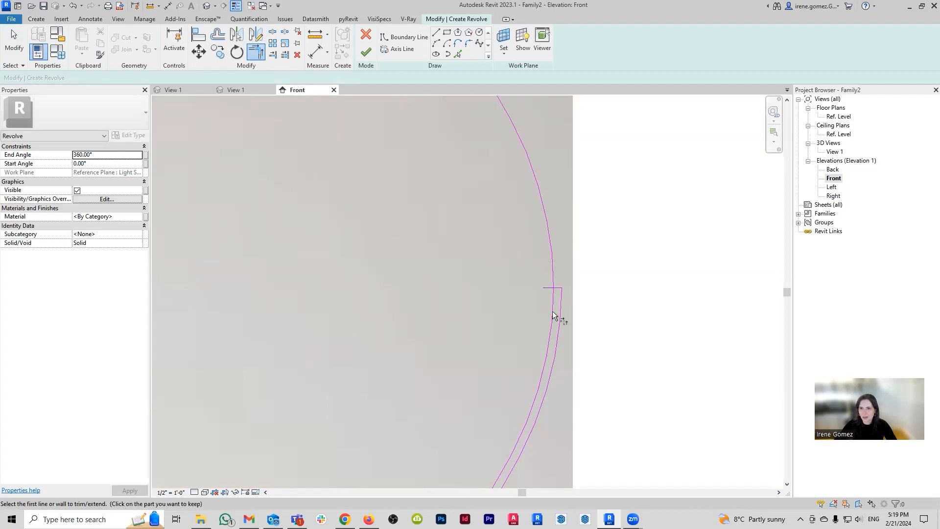
scroll(553, 317, "down", 5)
scroll(256, 288, "up", 5)
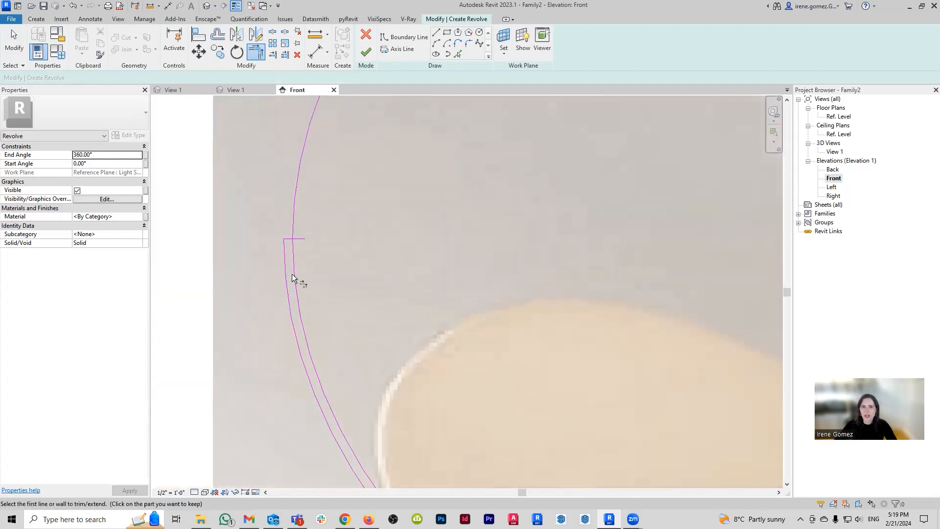
scroll(300, 232, "down", 5)
key("Escape")
key("Escape")
Step: Delete the left and right halves of the inner offset ellipse, keeping the outer lower half and short end lines
left_click(570, 147)
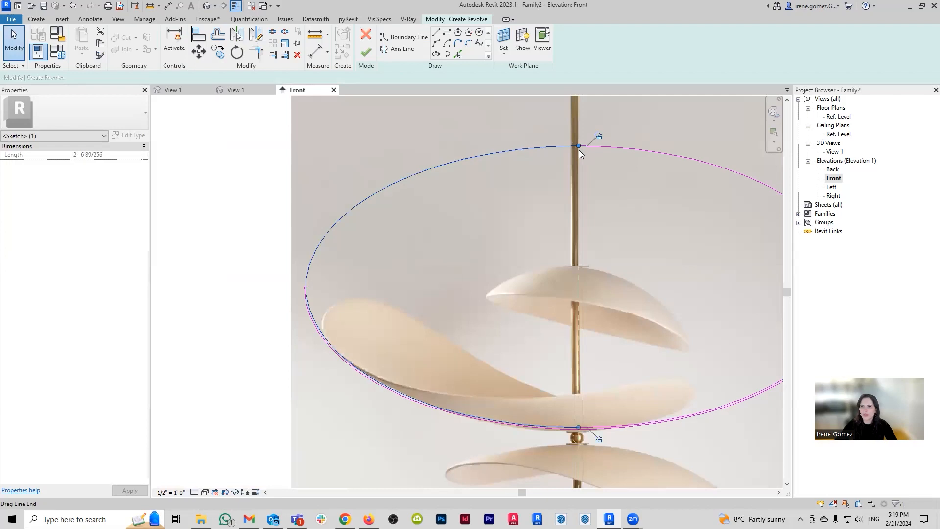
left_click_drag(578, 147, 475, 168)
middle_click_drag(555, 218, 439, 235)
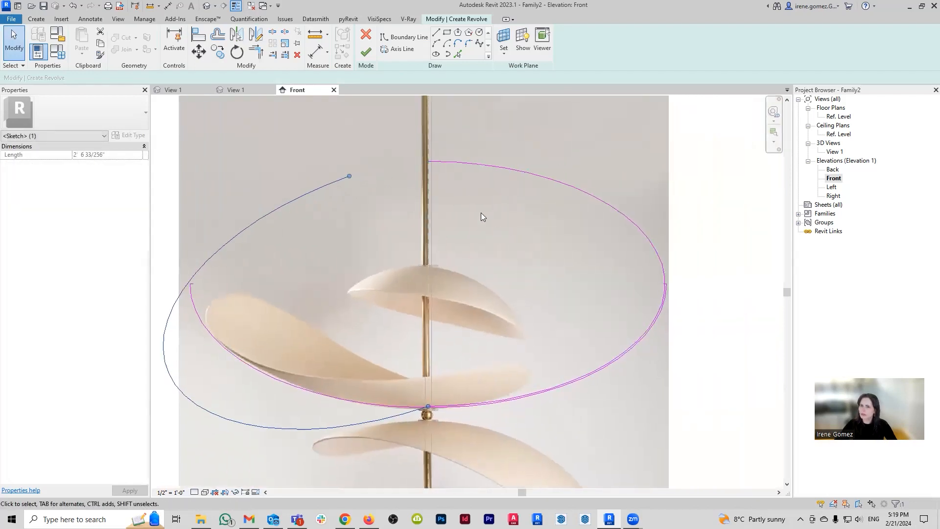
key("Delete")
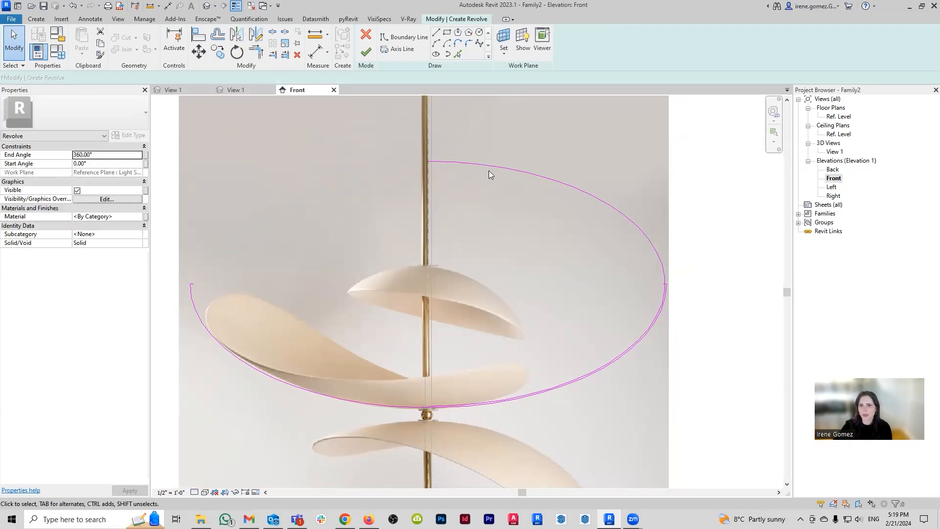
left_click(489, 166)
key("Delete")
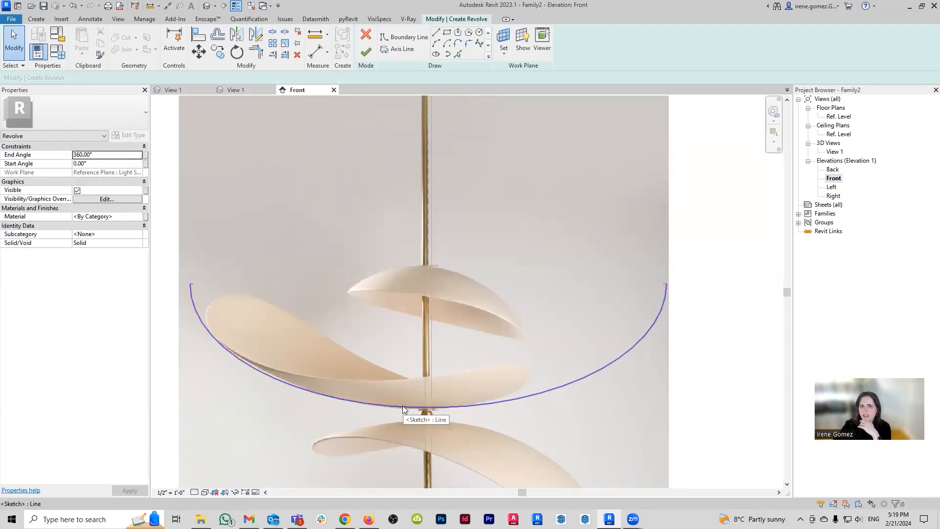
Step: Offset a copy of the remaining lower half ellipse 2 mm inward with Pick Lines
left_click(457, 56)
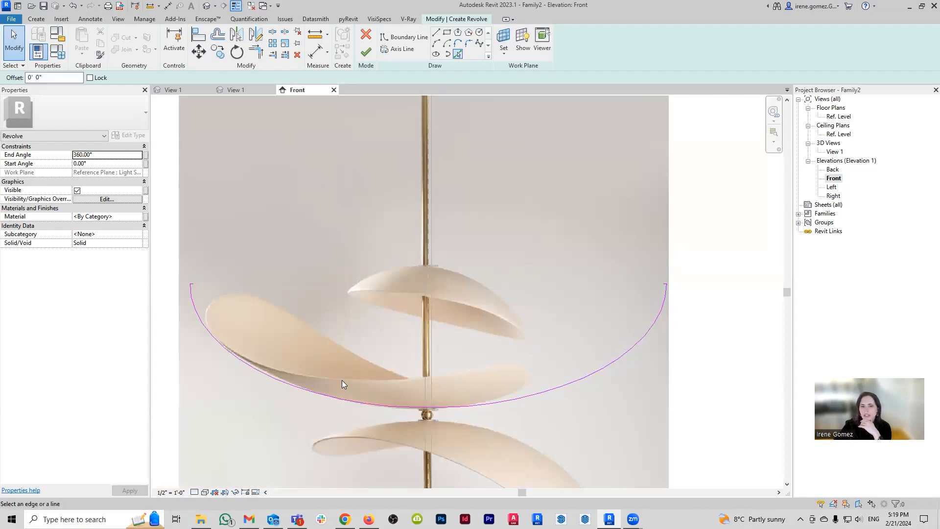
left_click(63, 79)
type("2")
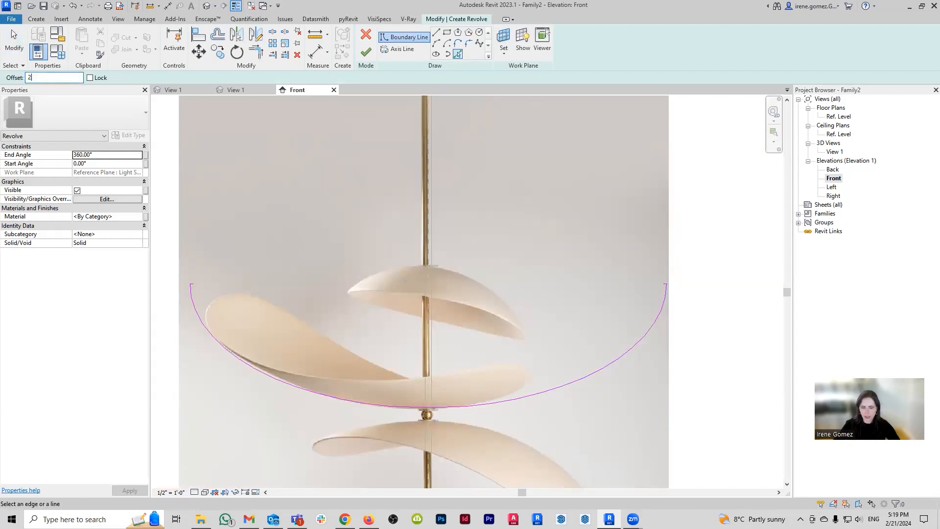
type("mm")
key("Return")
left_click(306, 387)
Step: Try to trim the short line at the half ellipse's left end to the inner arc
scroll(251, 315, "up", 8)
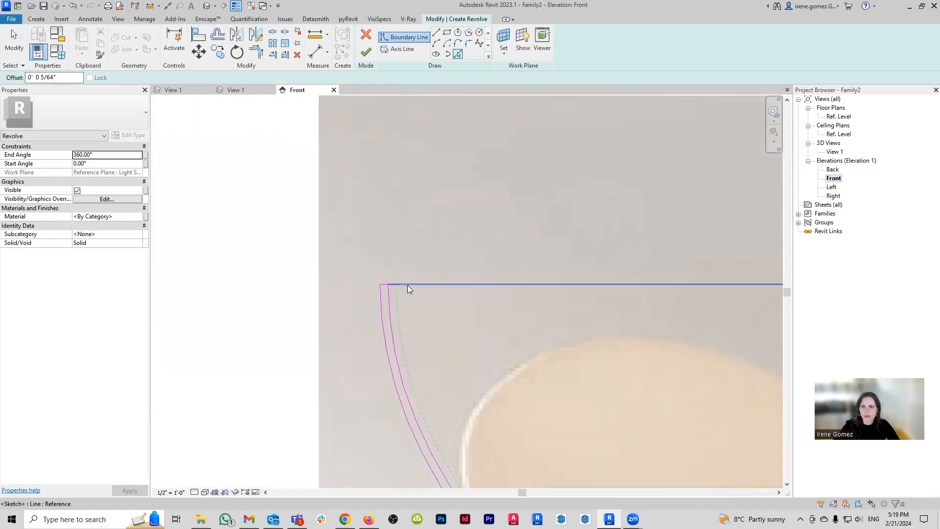
key("t")
key("r")
left_click(355, 279)
left_click(366, 294)
key("Escape")
Step: Adjust the short line at the half ellipse's right end so it ends exactly on the inner arc
scroll(366, 297, "down", 7)
middle_click_drag(514, 317, 369, 301)
scroll(362, 299, "down", 1)
middle_click_drag(633, 326, 265, 316)
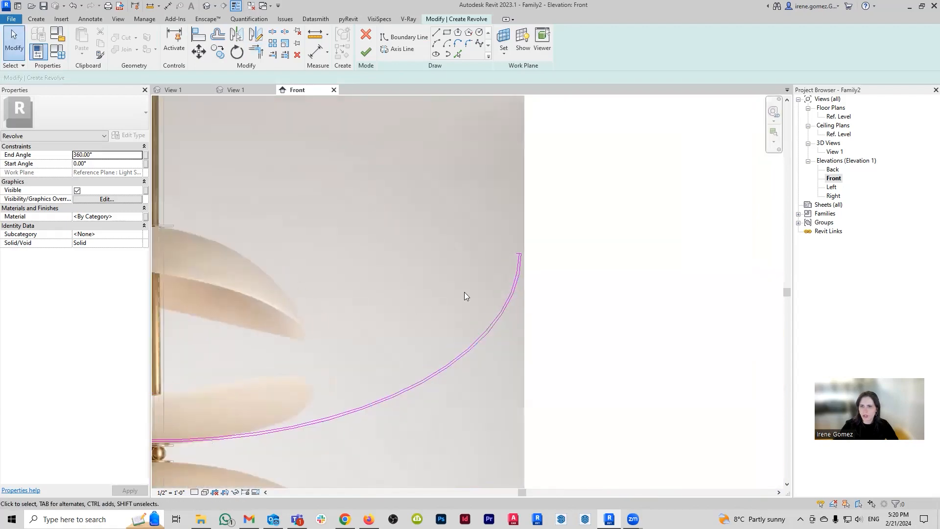
scroll(514, 267, "up", 5)
scroll(549, 214, "up", 1)
left_click_drag(488, 212, 506, 211)
left_click(579, 242)
Step: Shorten the short line at the half ellipse's left end so it stops on the inner arc
scroll(583, 245, "down", 3)
scroll(354, 282, "down", 7)
middle_click_drag(359, 305, 518, 335)
scroll(382, 315, "up", 2)
scroll(335, 303, "up", 7)
left_click(328, 300)
left_click(334, 301)
left_click(300, 300)
left_click_drag(333, 301, 311, 300)
left_click(327, 274)
Step: Draw a horizontal axis line about 2'-7" long through the half ellipse's upper ends, extending past both sides
scroll(326, 271, "down", 6)
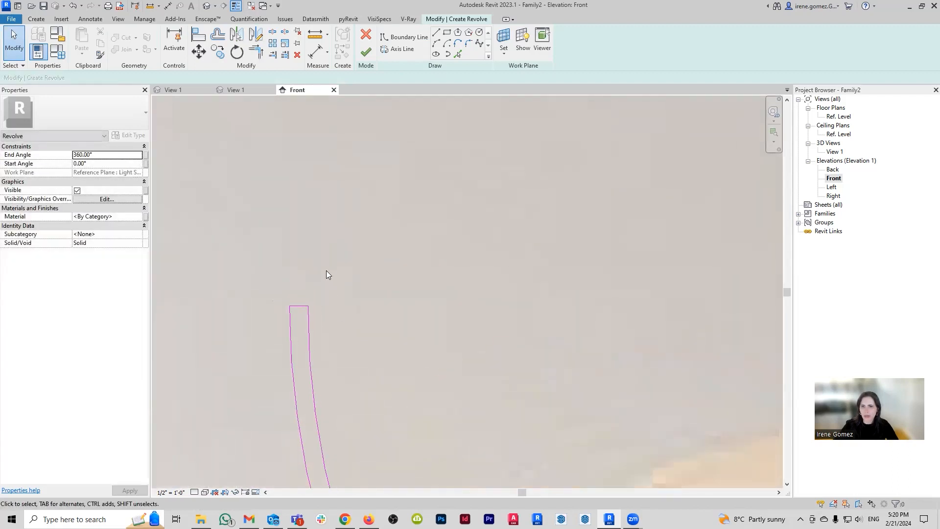
scroll(325, 269, "down", 10)
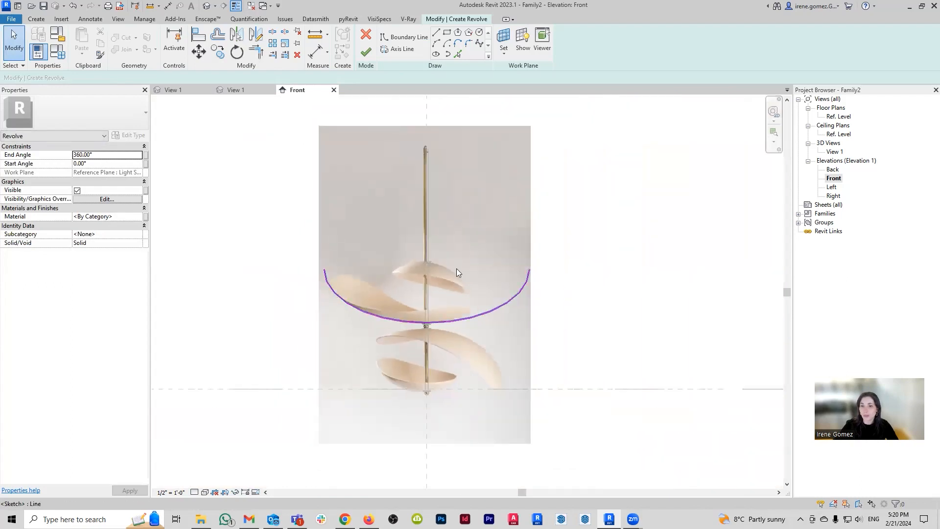
scroll(534, 256, "up", 3)
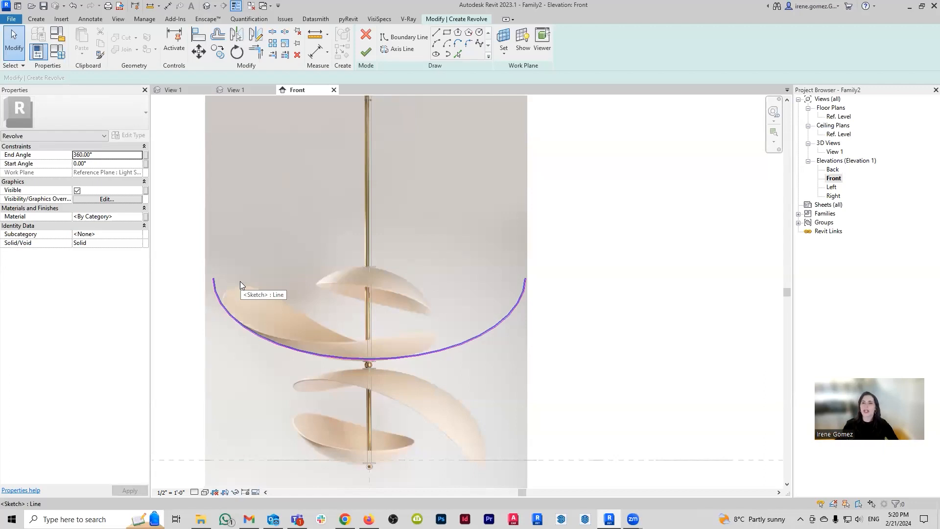
left_click(400, 49)
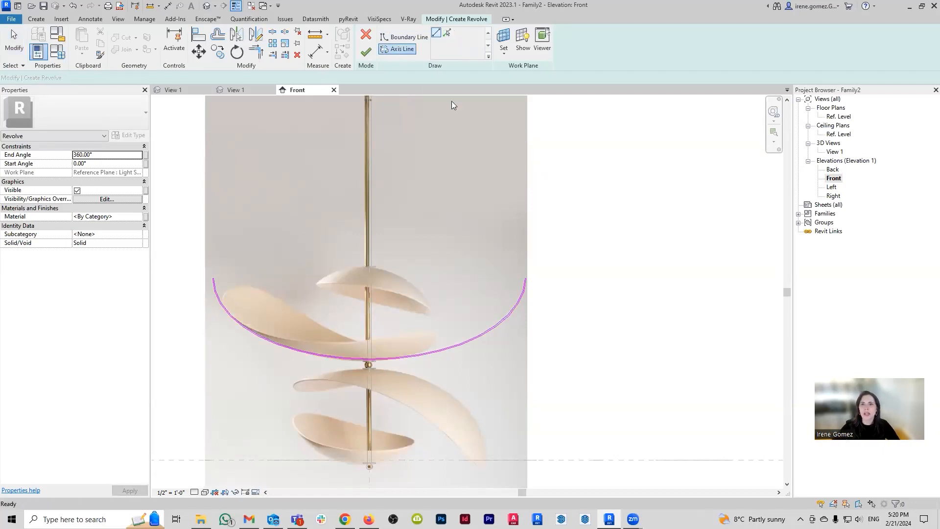
left_click(213, 278)
left_click(566, 278)
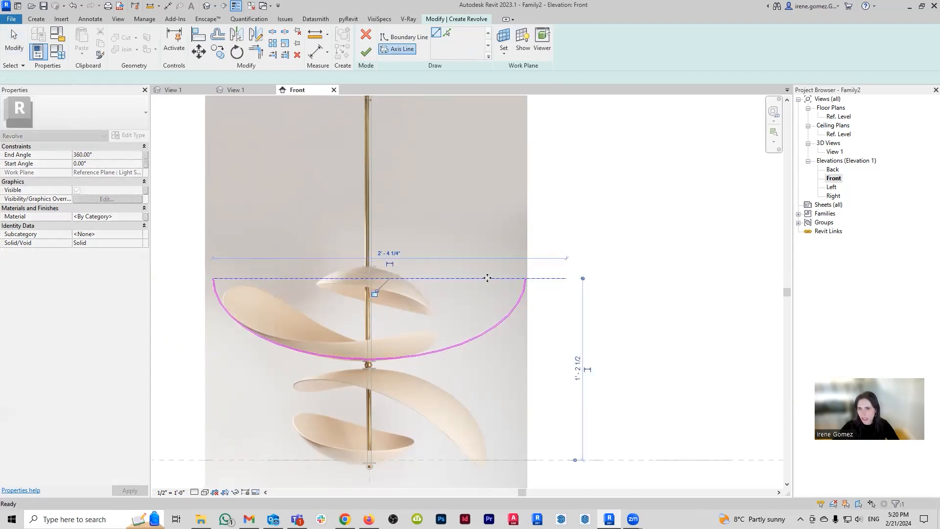
left_click(430, 278)
left_click_drag(213, 278, 178, 279)
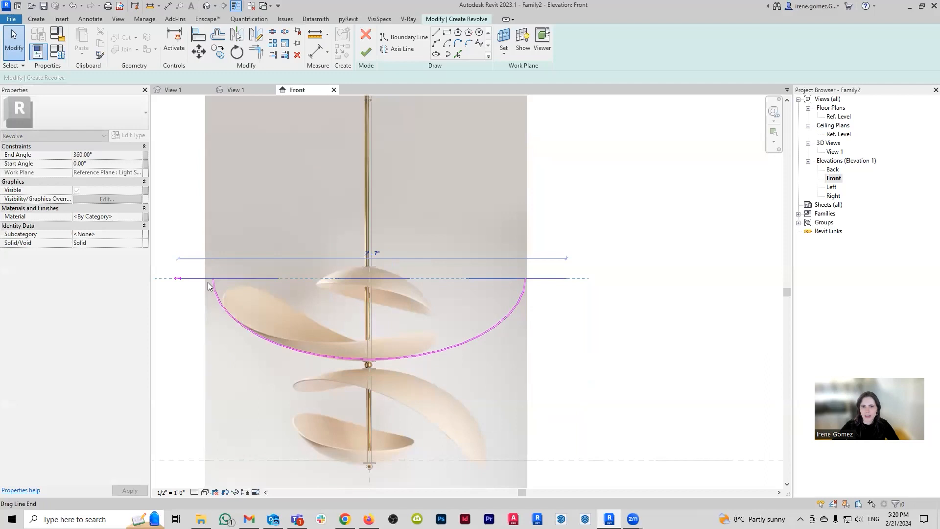
left_click(632, 250)
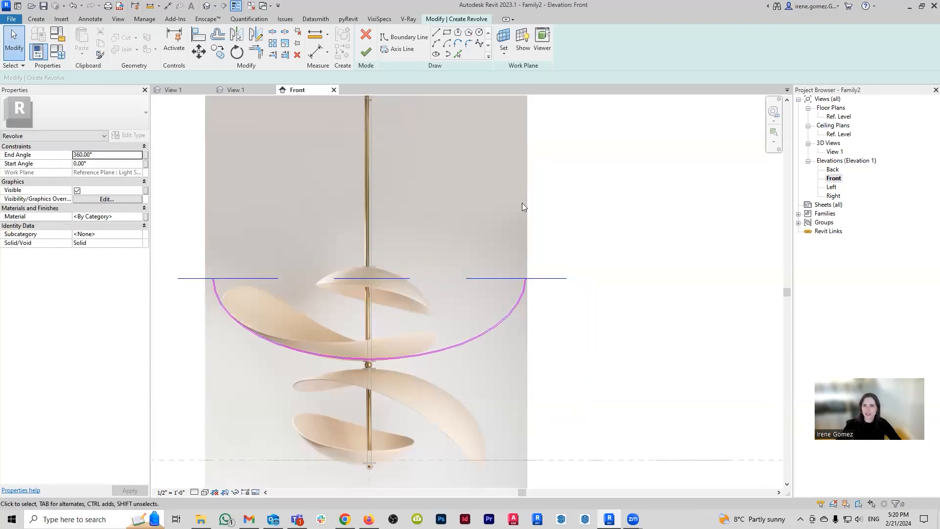
Step: Finish the petal revolve, inspect the solid in the 3D view, and return to the Front elevation
left_click(366, 50)
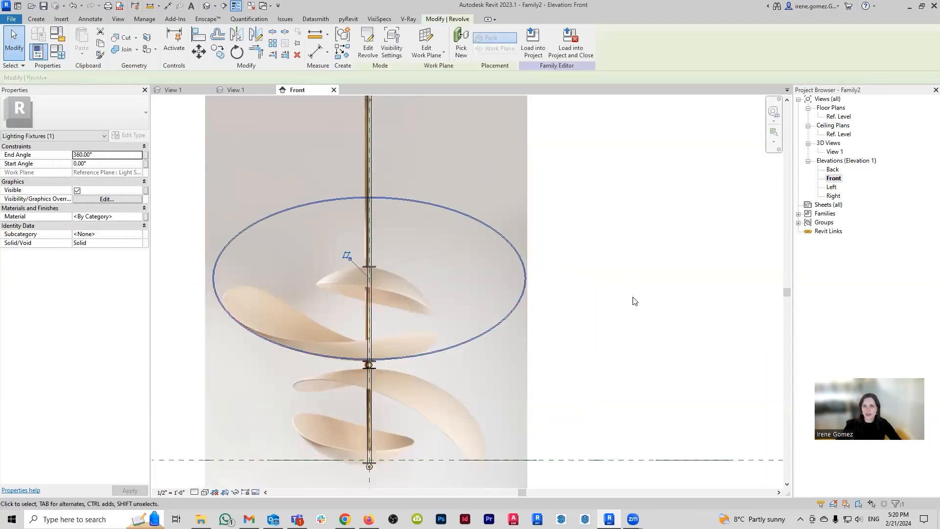
left_click(240, 90)
left_click(454, 424)
mouse_move(454, 424)
middle_mouse_down("shift")
mouse_move(629, 316)
mouse_move(403, 298)
mouse_move(535, 287)
mouse_move(543, 369)
middle_mouse_up("shift")
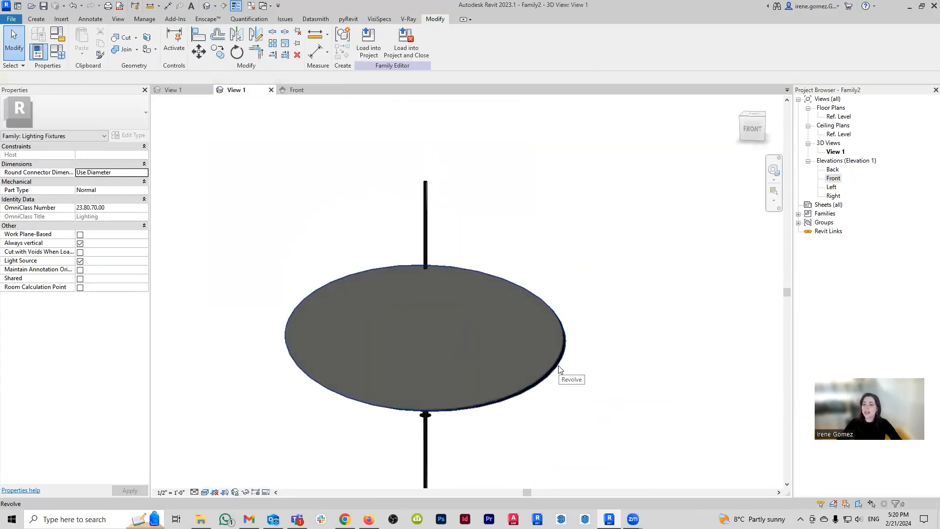
left_click(311, 92)
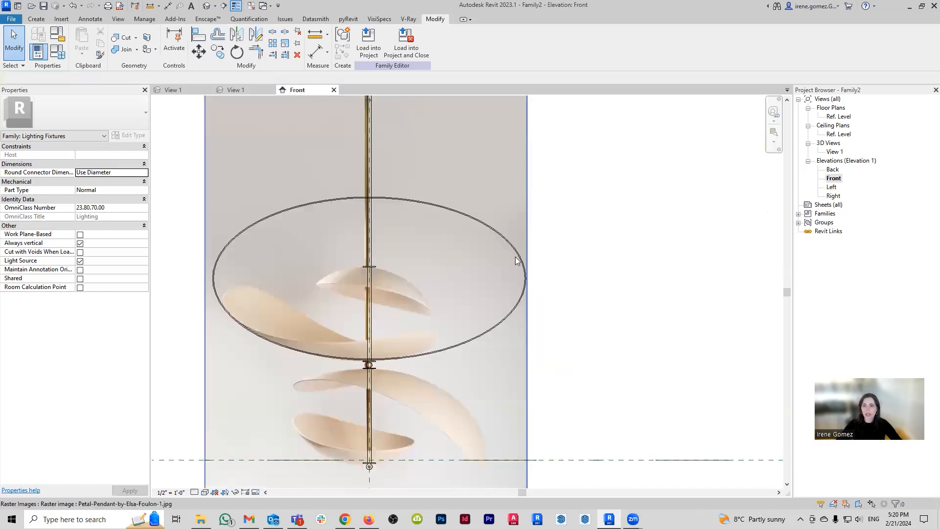
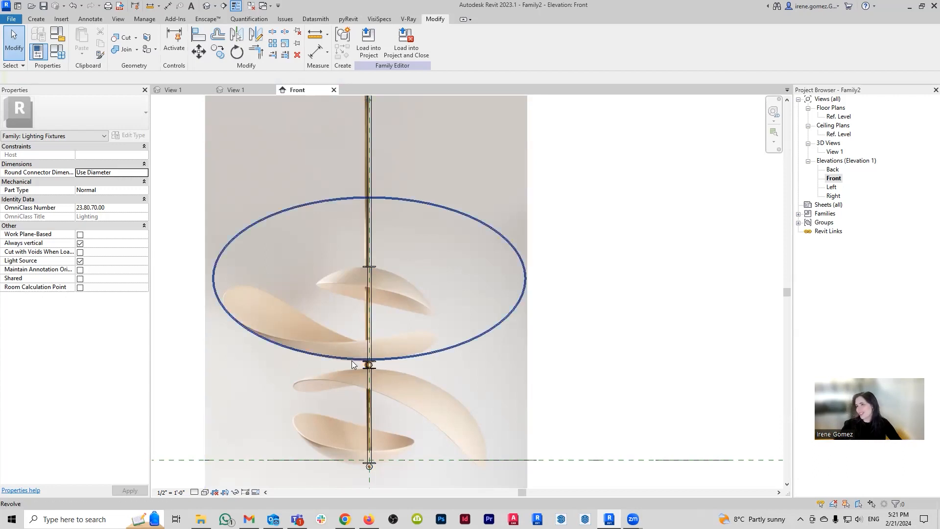
scroll(472, 296, "down", 3)
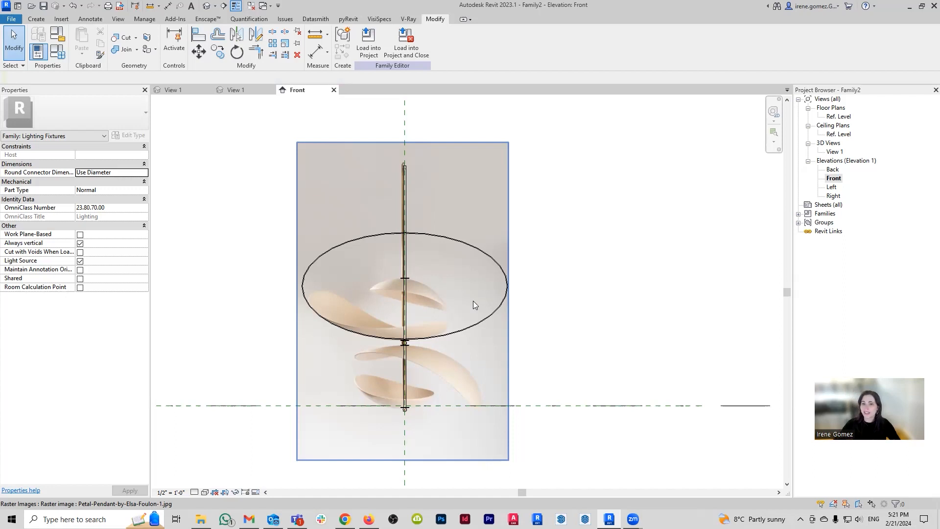
Step: In the Ref. Level plan, draw a reference plane in front of the ellipsoid, sloping down to the right at 30°
double_click(846, 117)
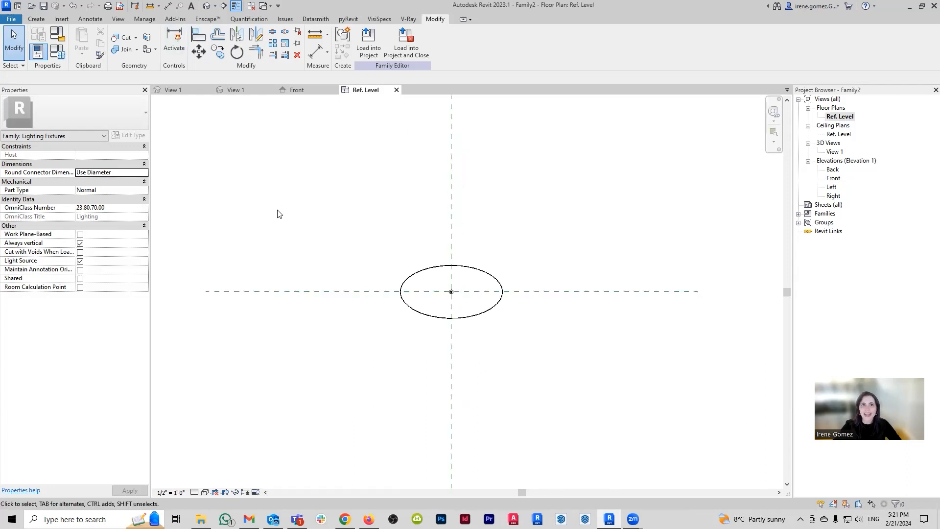
left_click(36, 19)
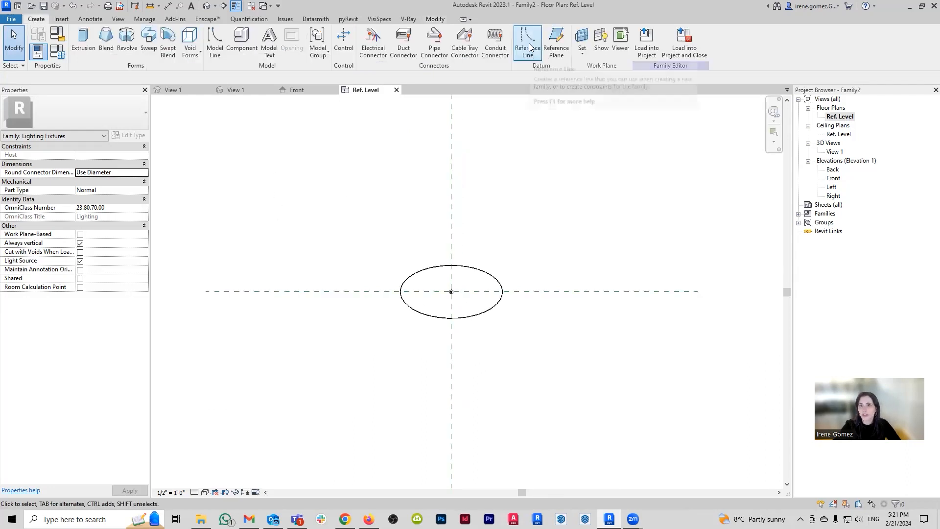
key("r")
key("p")
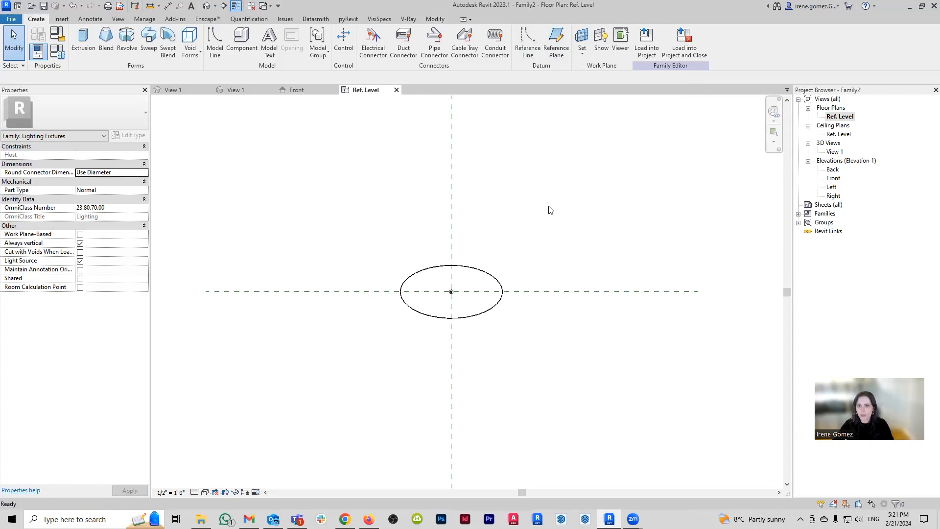
scroll(414, 327, "up", 1)
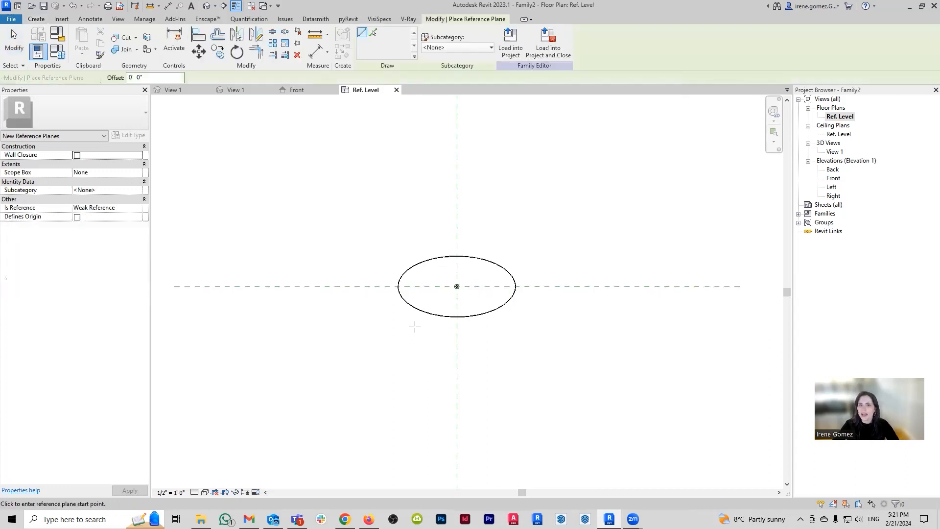
left_click(325, 302)
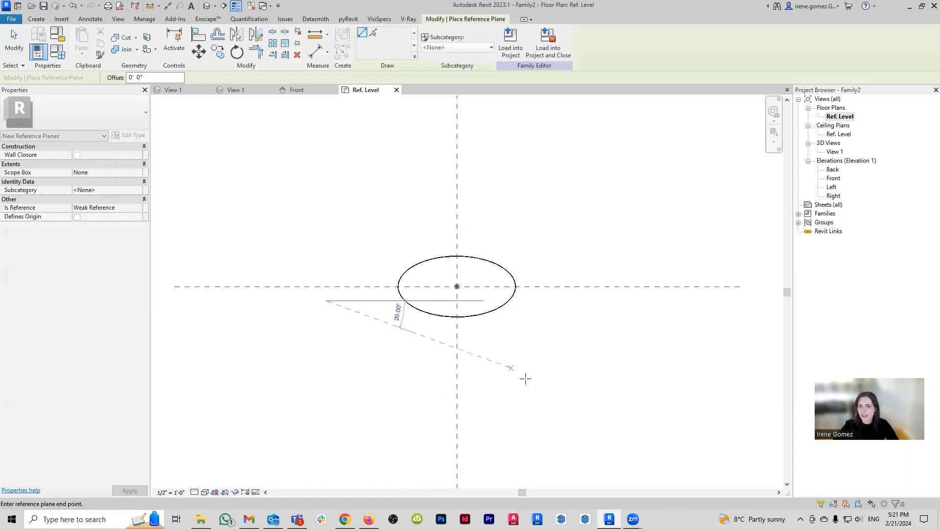
left_click(492, 395)
key("Escape")
Step: Name the angled reference plane 1
left_click(339, 319)
left_click(339, 319)
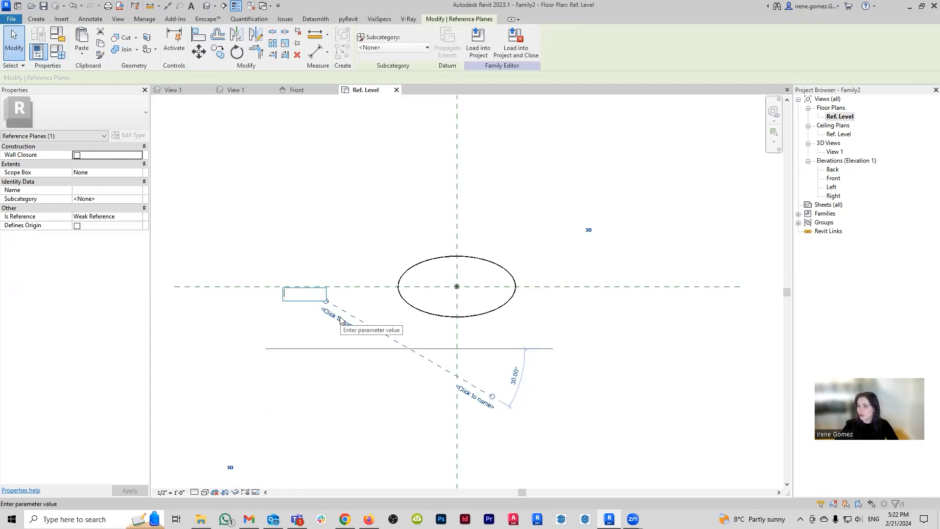
type("1")
key("Return")
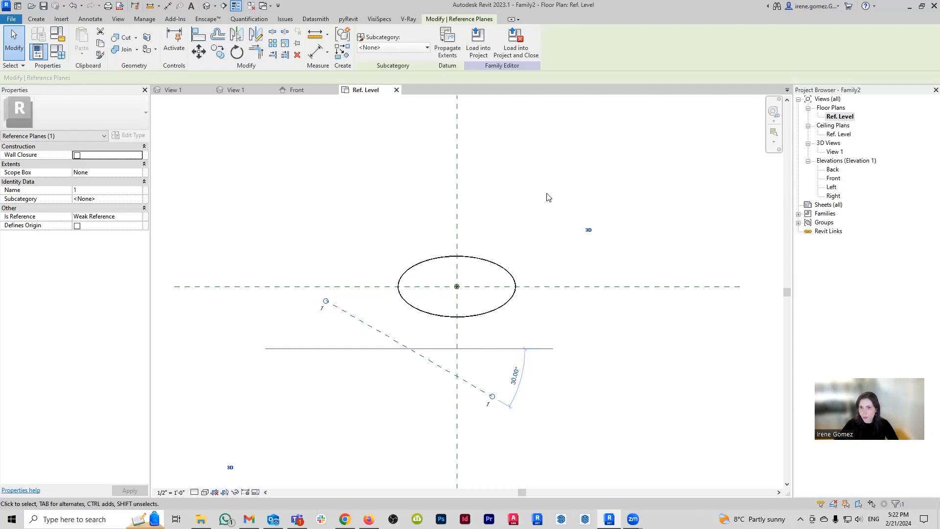
Step: In the Front elevation, sketch a circle with a radius of about 1'-2" over the upper petal for a void extrusion
left_click(296, 89)
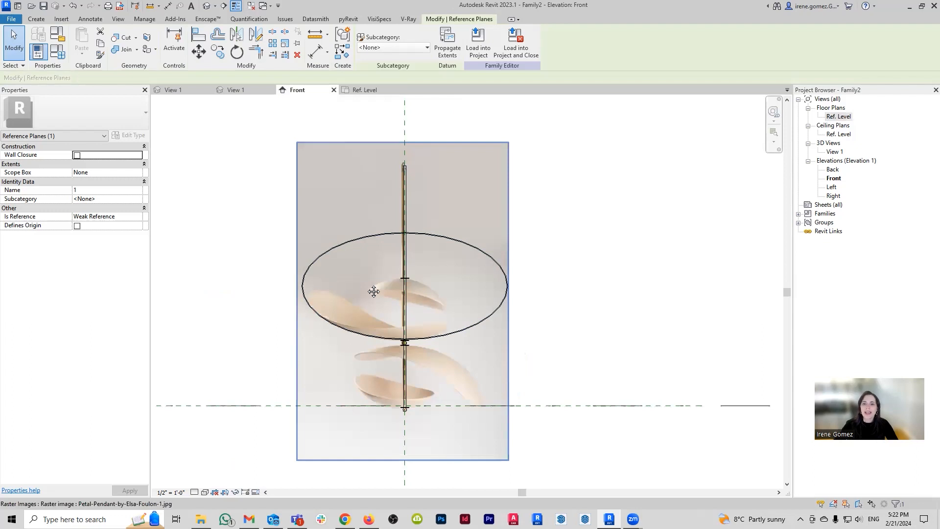
middle_click_drag(367, 281, 394, 296)
left_click(36, 19)
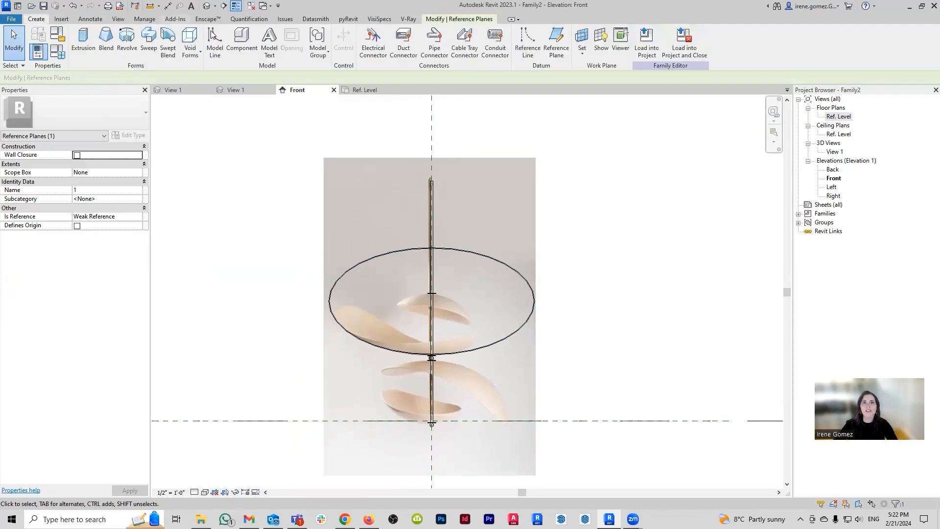
left_click(190, 44)
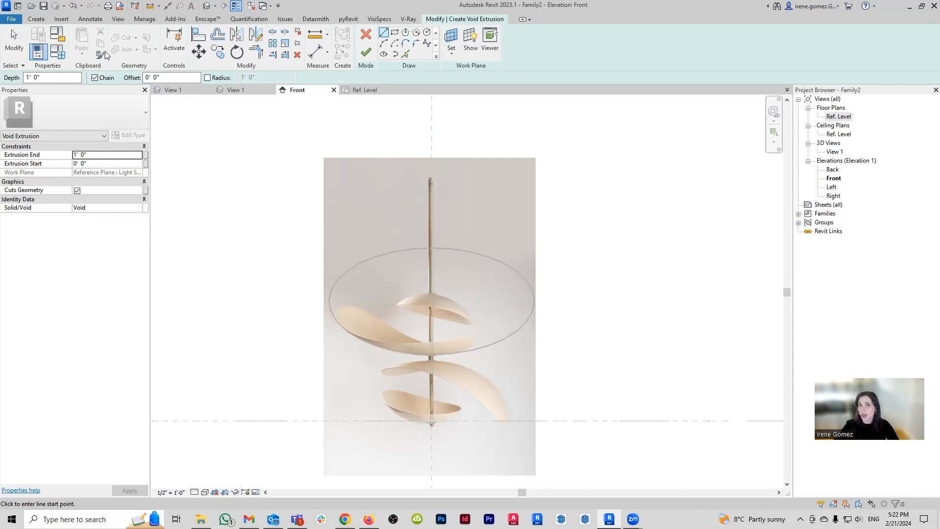
left_click(426, 32)
middle_click_drag(397, 283, 400, 307)
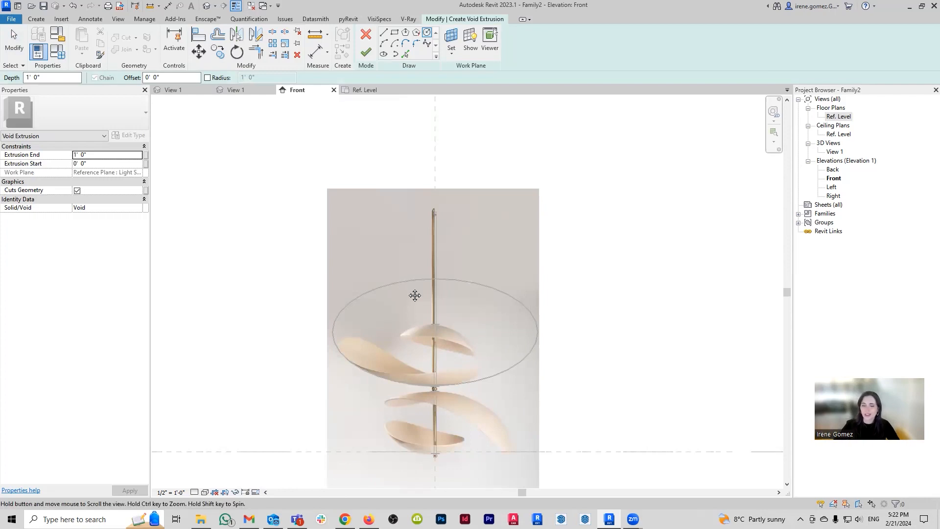
middle_click_drag(413, 294, 417, 320)
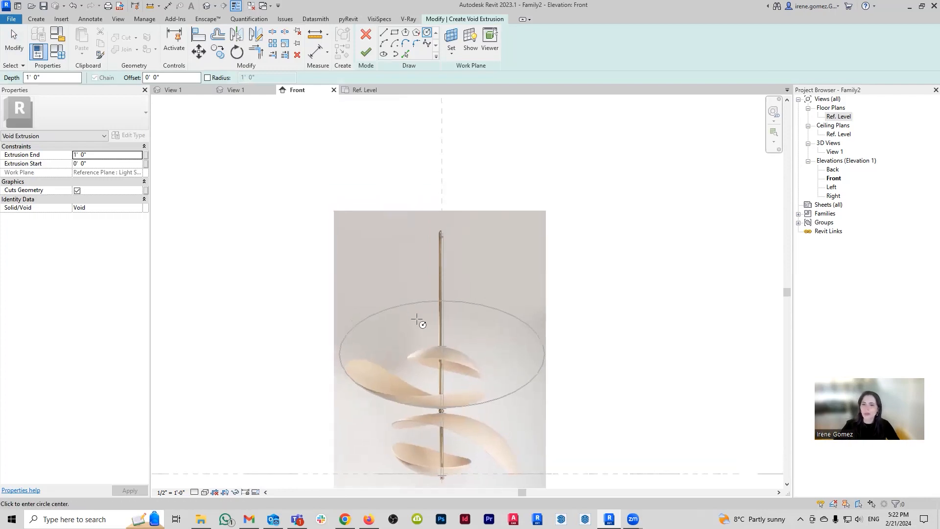
left_click(410, 279)
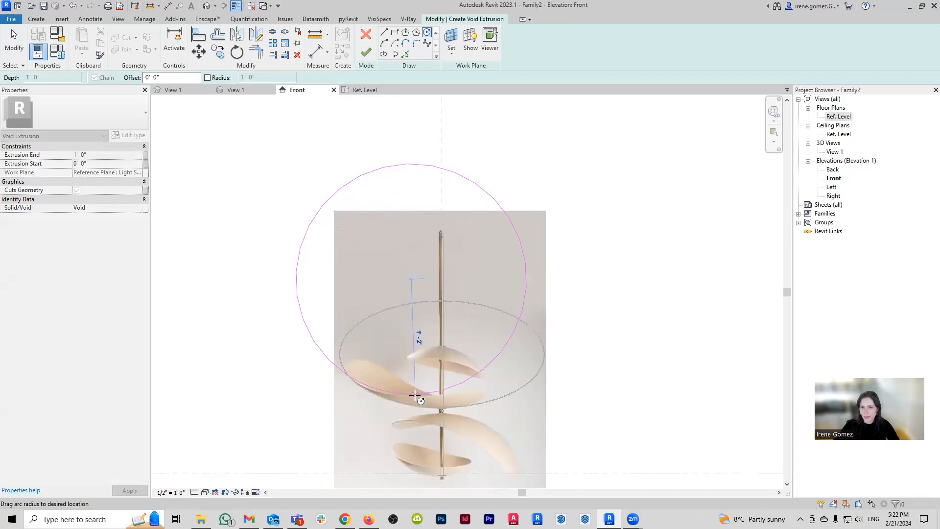
left_click(414, 394)
key("Escape")
Step: Try adjusting the size of the void's circle, and undo the adjustments
left_click(527, 280)
left_click_drag(538, 280, 529, 281)
left_click_drag(297, 280, 321, 280)
mouse_move(412, 191)
left_mouse_down()
mouse_move(424, 227)
mouse_move(414, 217)
left_mouse_up()
key("ctrl+z")
key("ctrl+z")
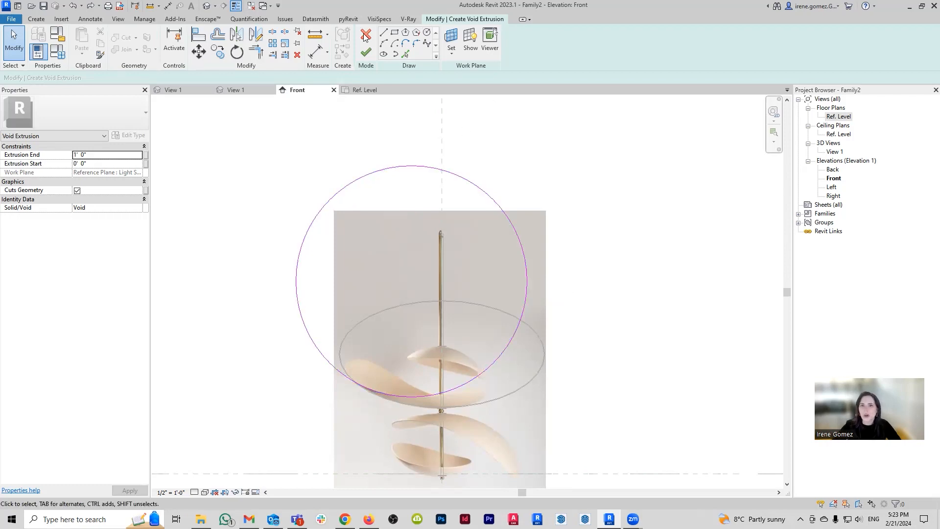
Step: Finish the 1' deep circular void, inspect its cut in the 3D view and Ref. Level plan, and remove it
left_click(366, 52)
scroll(476, 248, "down", 1)
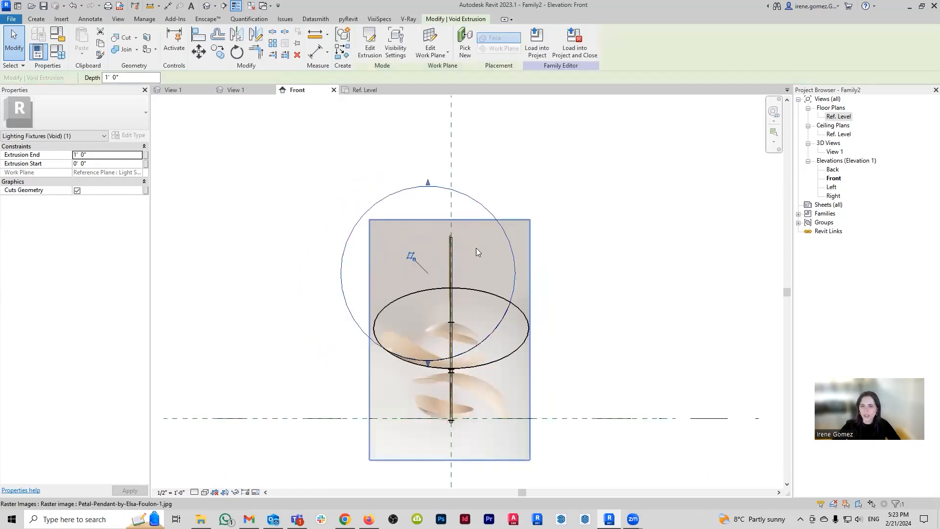
left_click(248, 89)
middle_click_drag(607, 345, 482, 358, "shift")
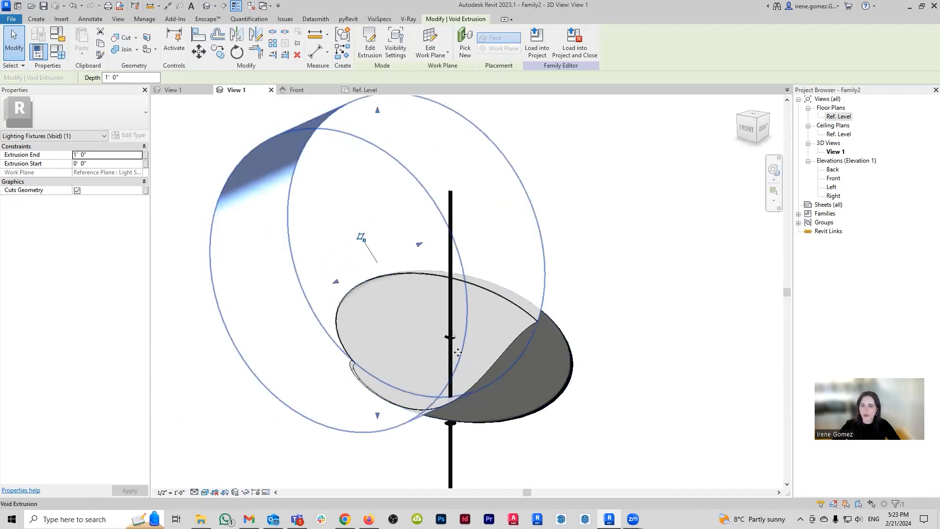
left_click(372, 90)
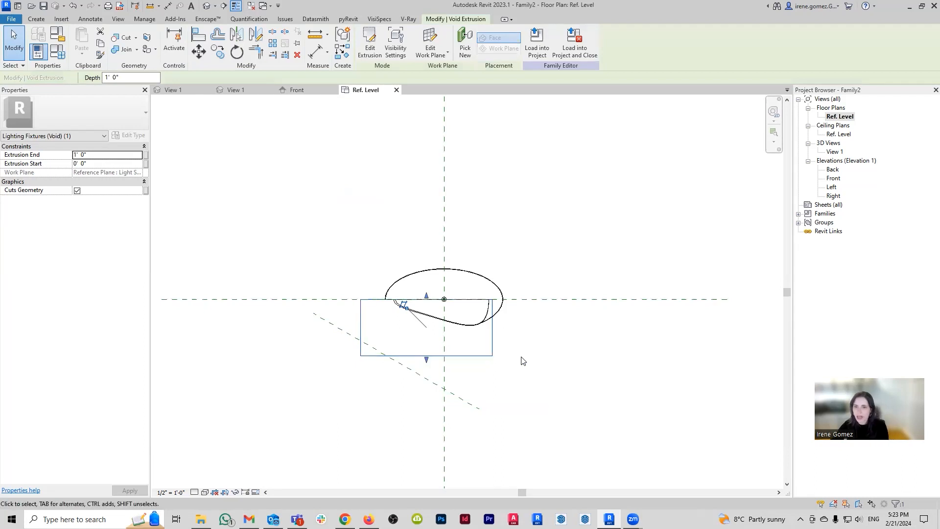
key("Escape")
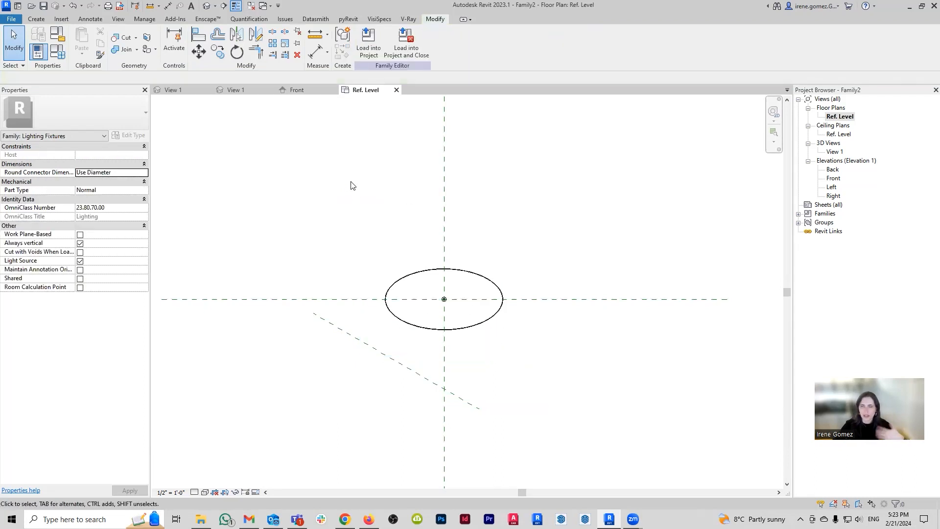
Step: Start a new void extrusion in the Front elevation and set its work plane to Reference Plane : 1
left_click(297, 90)
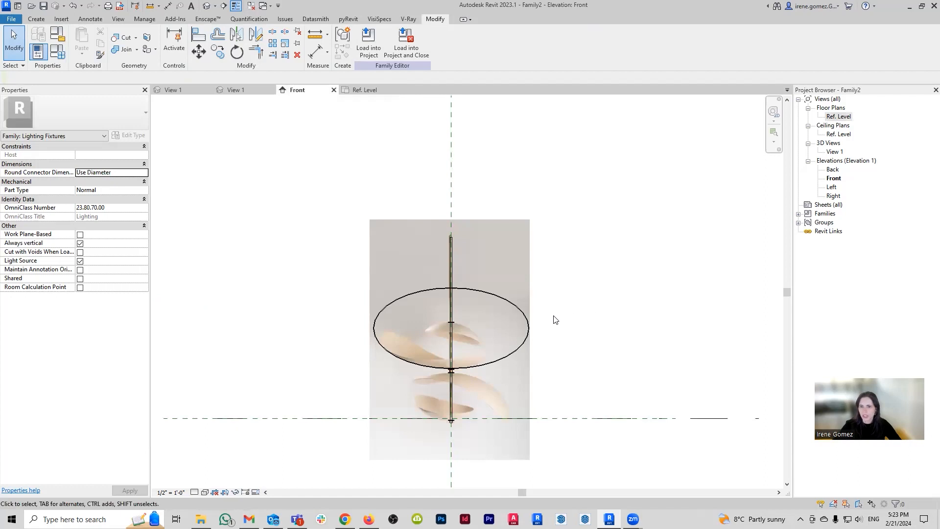
left_click(37, 19)
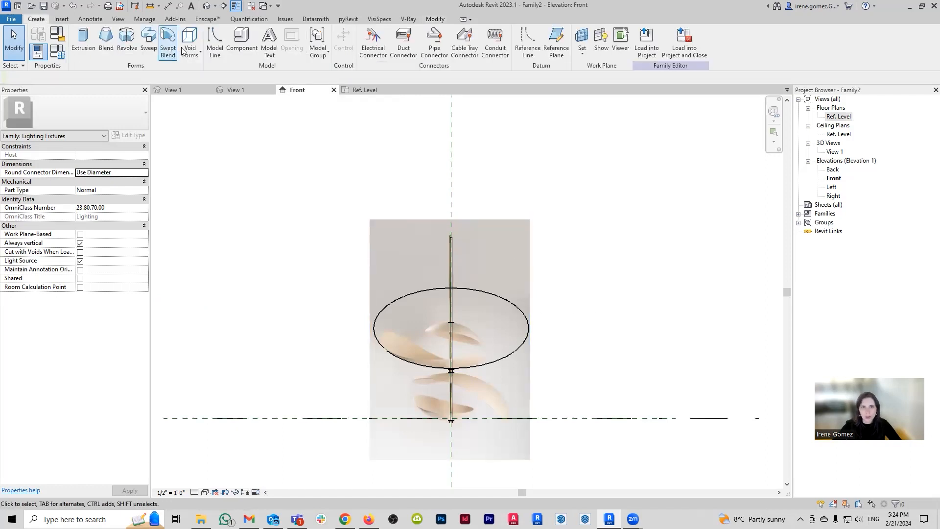
left_click(190, 49)
left_click(206, 76)
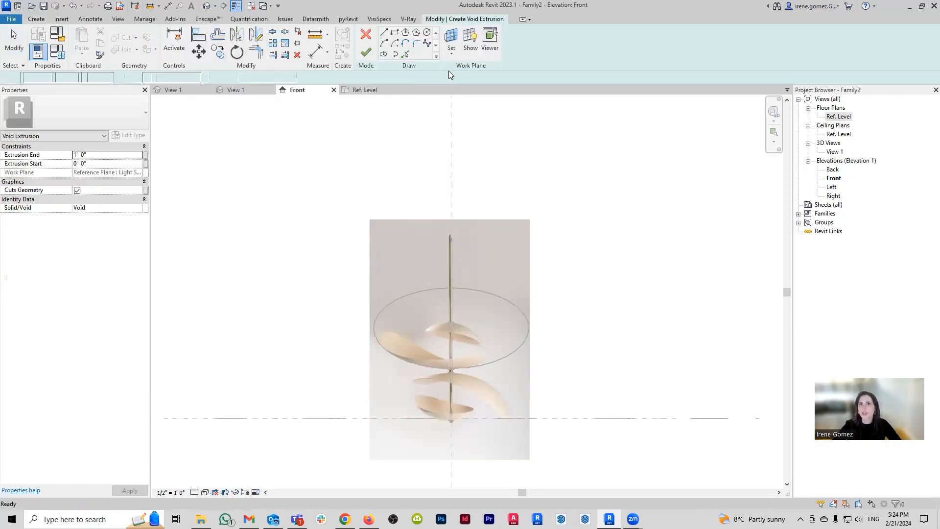
left_click(451, 55)
left_click(463, 79)
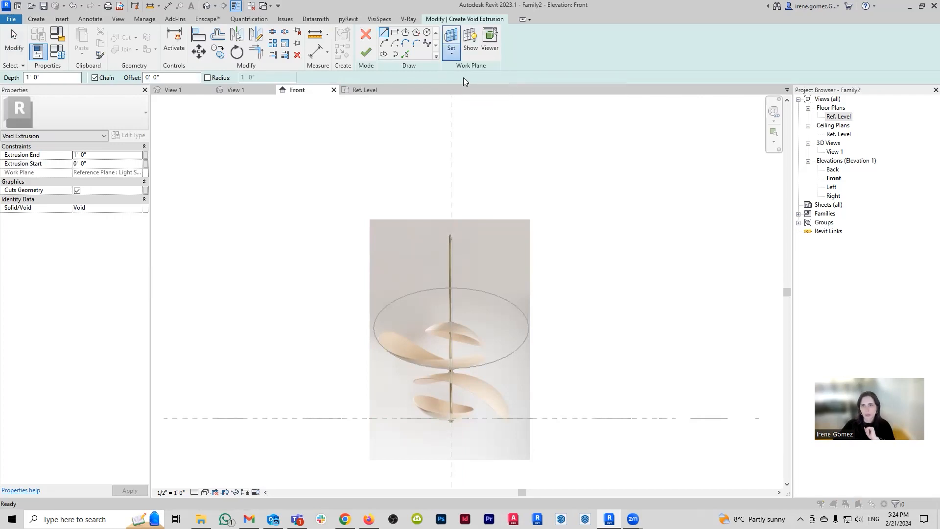
left_click(494, 258)
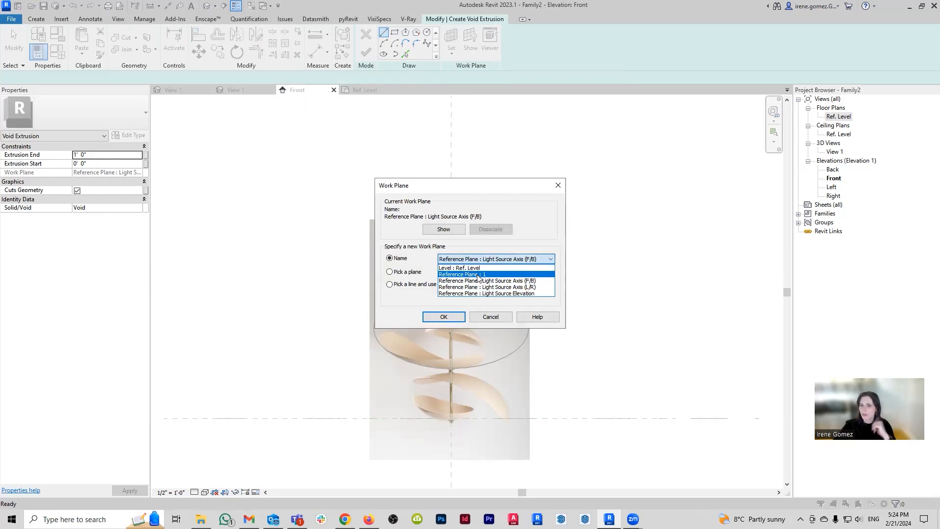
left_click(478, 274)
left_click(443, 317)
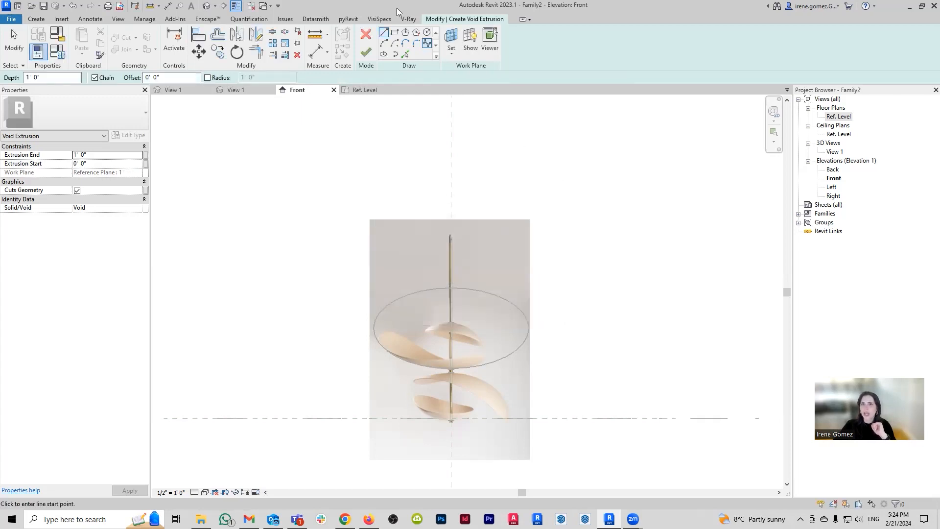
Step: Sketch a circle of about 1' 9" radius overlapping the petal ellipsoid from above, and finish it as a void extrusion
left_click(426, 32)
left_click(433, 209)
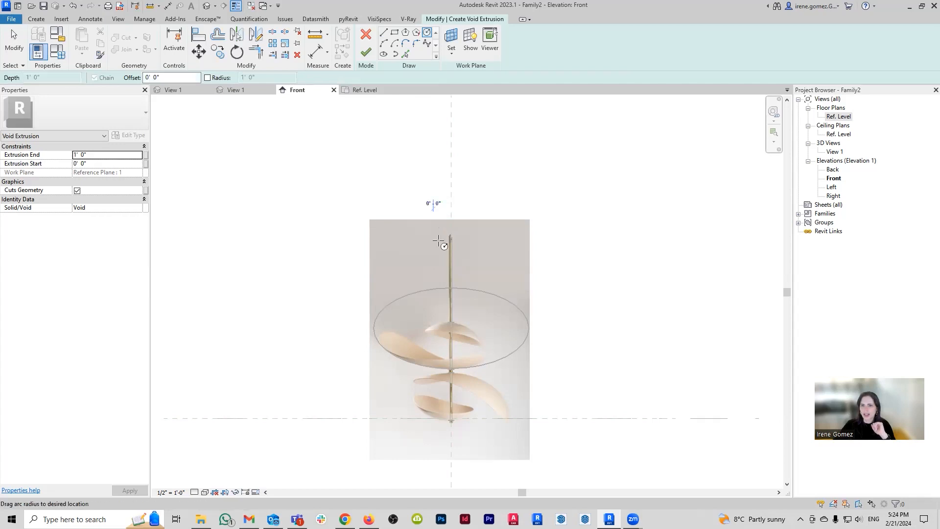
left_click(428, 346)
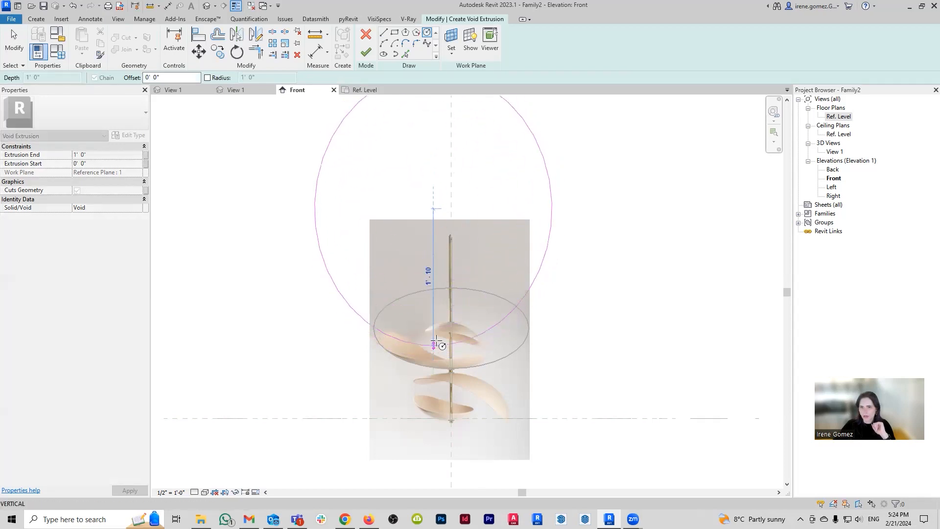
key("Escape")
key("Escape")
left_click(546, 220)
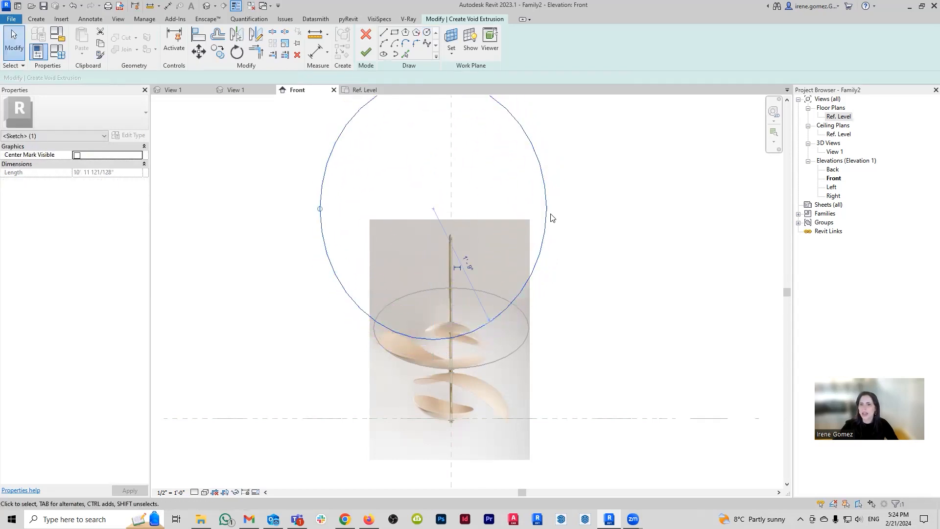
left_click_drag(548, 219, 550, 238)
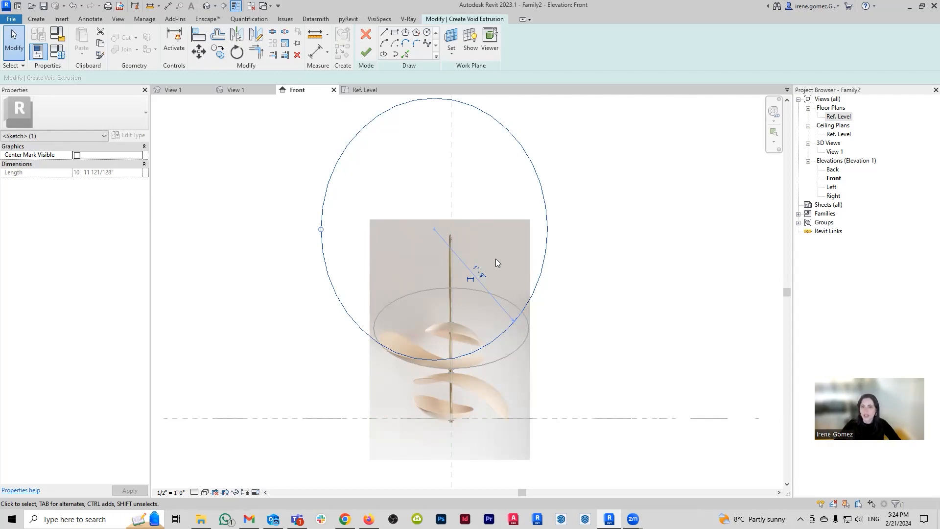
left_click(366, 52)
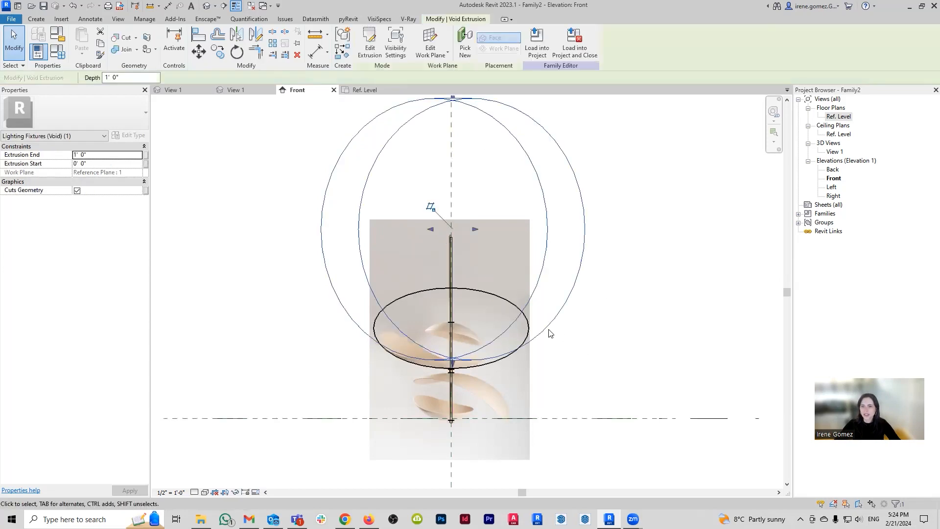
Step: Extend the void extrusion in the Ref. Level plan to about 2' 2 139/256" so it spans the whole ellipse, and check the cut in 3D
left_click(377, 89)
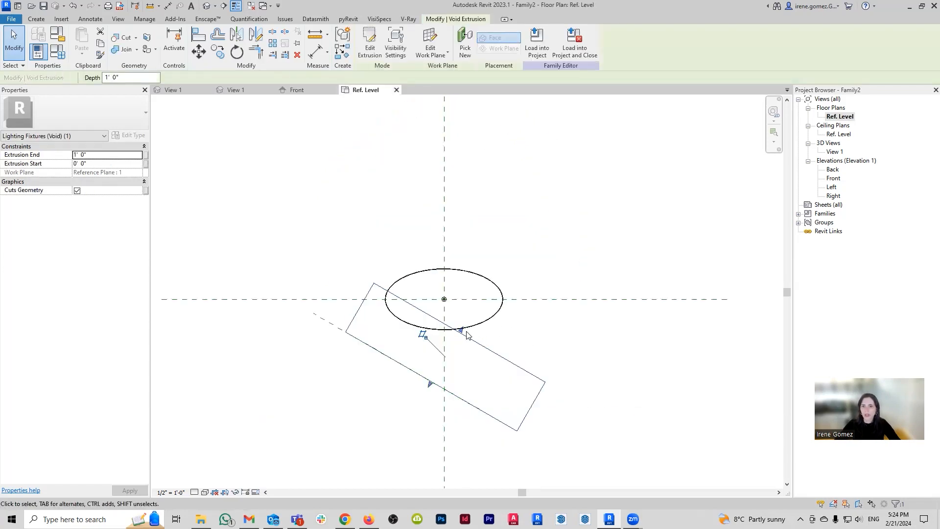
left_click_drag(460, 331, 496, 271)
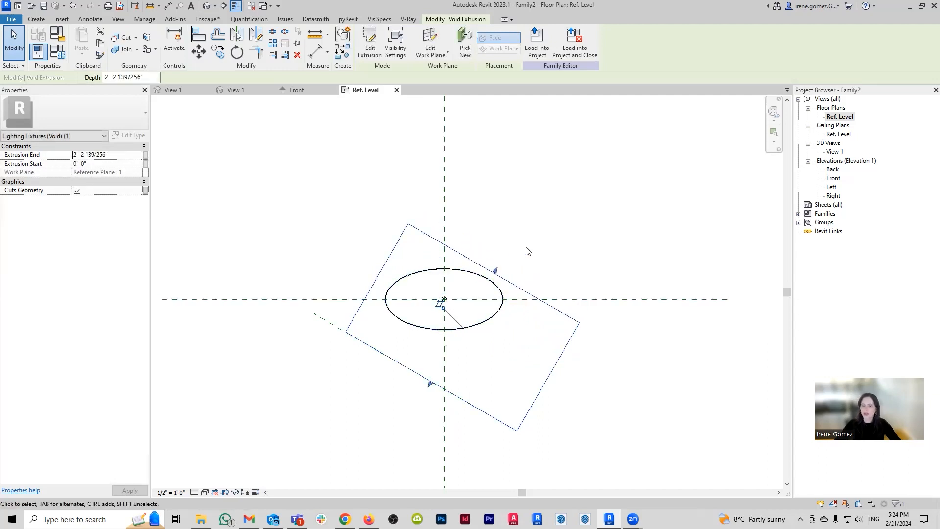
left_click(522, 197)
left_click(235, 90)
middle_click_drag(583, 339, 440, 343, "shift")
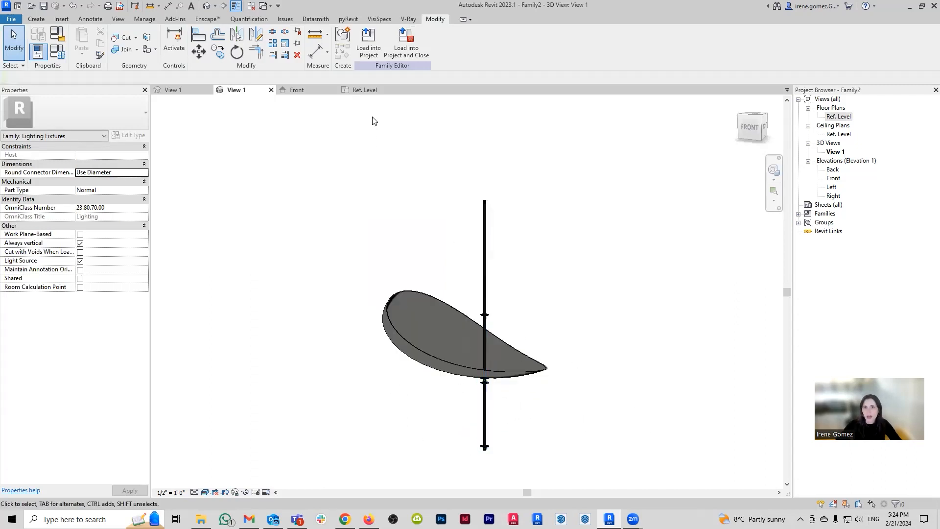
Step: Edit the void extrusion's sketch in the front elevation and delete its circle
left_click(296, 90)
scroll(418, 354, "up", 3)
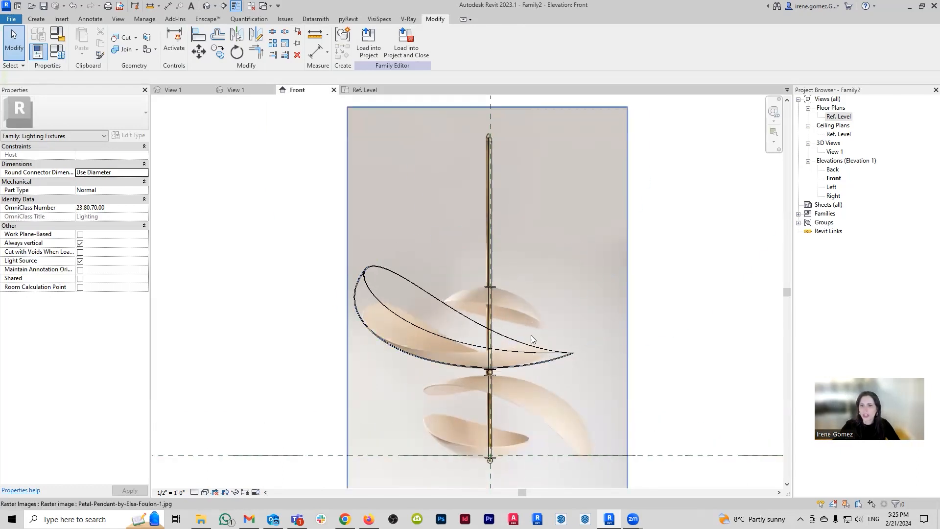
left_click(543, 340)
scroll(509, 293, "down", 2)
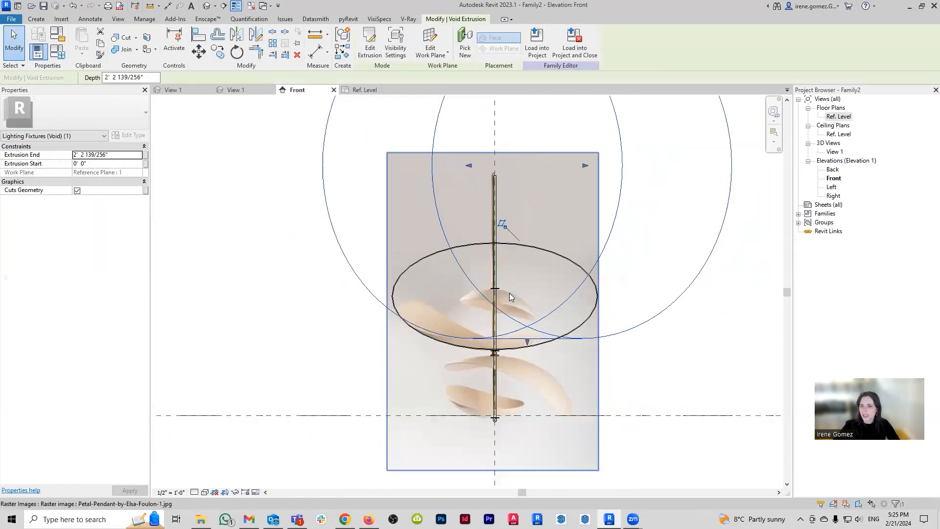
scroll(575, 264, "up", 1)
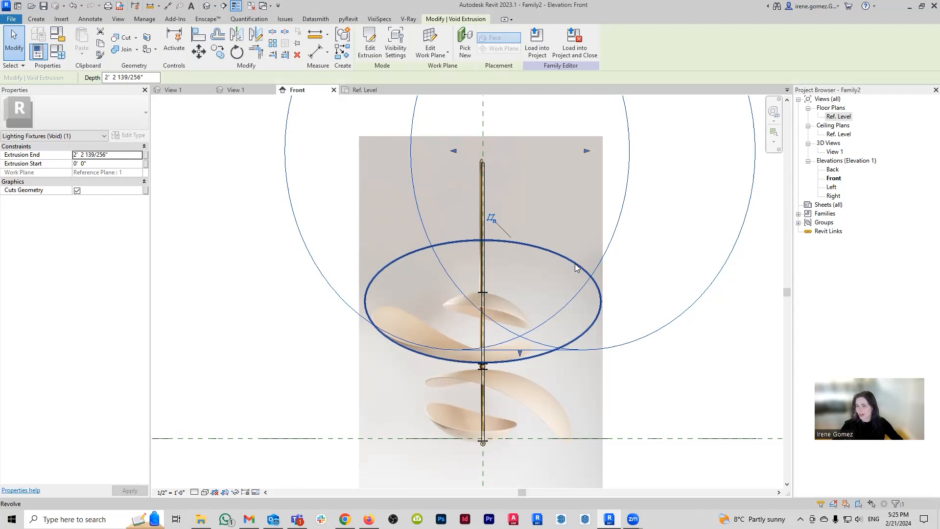
left_click(373, 55)
scroll(501, 353, "down", 1)
left_click(585, 295)
key("Delete")
Step: Sketch an ellipse as the void's new profile, centred above the petal with its lower edge along the petal's inner curve
left_click(384, 54)
left_click(452, 307)
left_click(453, 380)
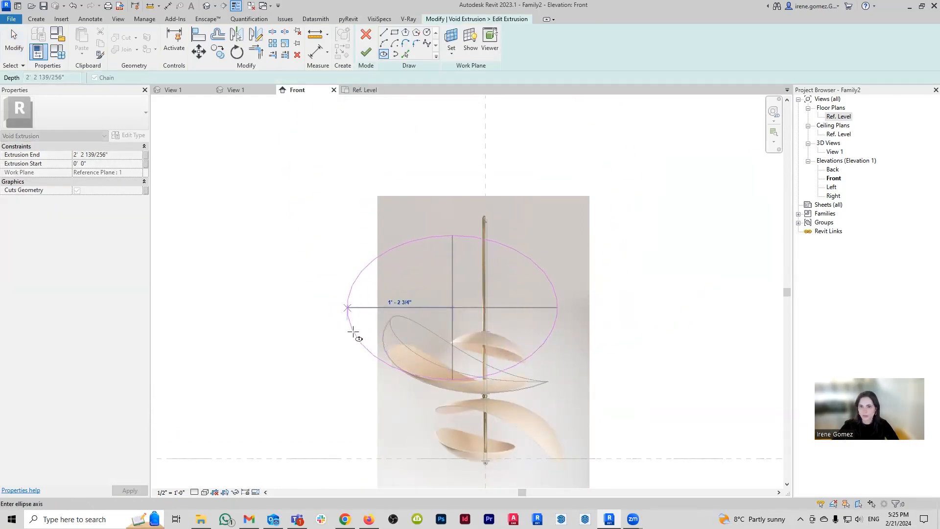
left_click(354, 332)
key("Escape")
key("Escape")
Step: Reposition and reshape the void's ellipse to follow the petal in the reference image, and finish the sketch
left_click_drag(536, 345, 549, 345)
left_click_drag(366, 308, 372, 309)
left_click_drag(465, 235, 465, 252)
left_click_drag(479, 363, 478, 381)
left_click(363, 57)
Step: Refine the void's ellipse to radii of about 1' 1" by 0' 6 3/4", finish the sketch, and check it in 3D and plan
left_click(426, 298)
left_click(368, 53)
left_click(365, 55)
left_click(706, 364)
mouse_move(538, 322)
left_mouse_down()
mouse_move(514, 322)
mouse_move(524, 327)
left_mouse_up()
left_click(452, 304)
left_click(366, 55)
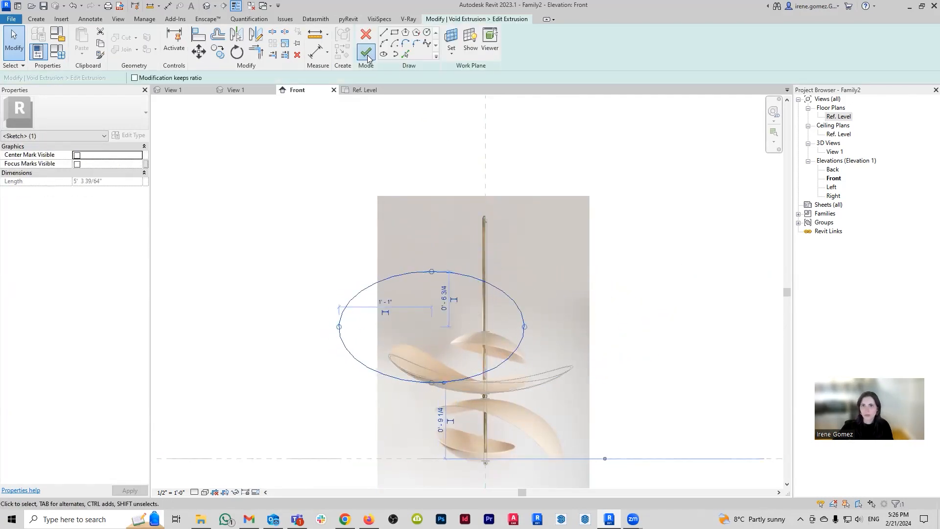
left_click(368, 57)
left_click(240, 90)
left_click(365, 89)
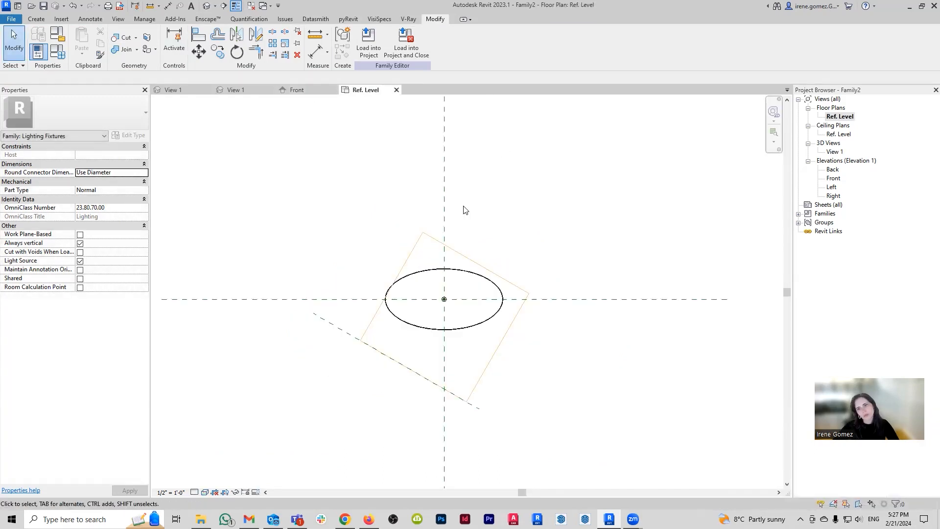
Step: Re-edit the void's ellipse in the front elevation and shift it to match the petal's left end in the image
left_click(296, 90)
left_click(369, 47)
left_click(365, 55)
mouse_move(524, 335)
left_mouse_down()
mouse_move(540, 335)
mouse_move(522, 327)
left_mouse_up()
left_click(660, 237)
left_click(369, 47)
left_click(365, 54)
left_click(368, 128)
left_click(676, 260)
double_click(394, 325)
left_click(365, 52)
Step: Fine-tune the void's ellipse so the petal's upper cut edge follows the reference image more closely
left_click(453, 304)
left_click(370, 47)
left_click(365, 53)
left_click(370, 46)
left_click(366, 52)
left_click(646, 313)
left_click(450, 304)
left_click(370, 46)
left_click(365, 52)
left_click(662, 212)
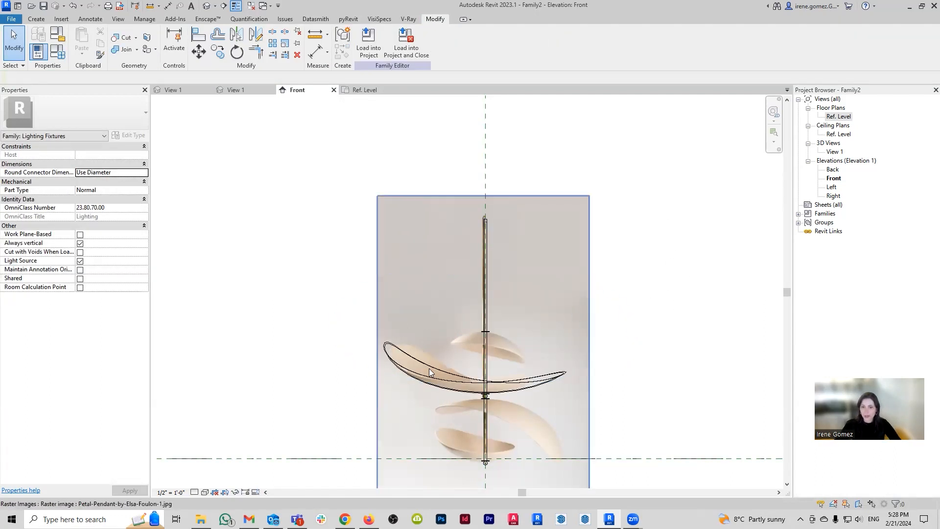
Step: Nudge the void's ellipse down so its lowest point is about 0' 9 1/8" above the reference level, and finish the sketch
scroll(527, 377, "up", 5)
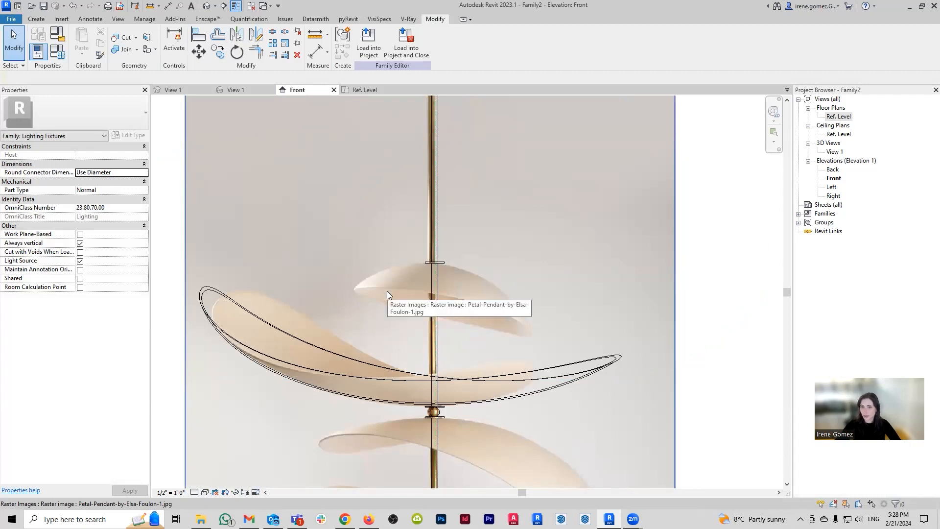
scroll(386, 291, "down", 2)
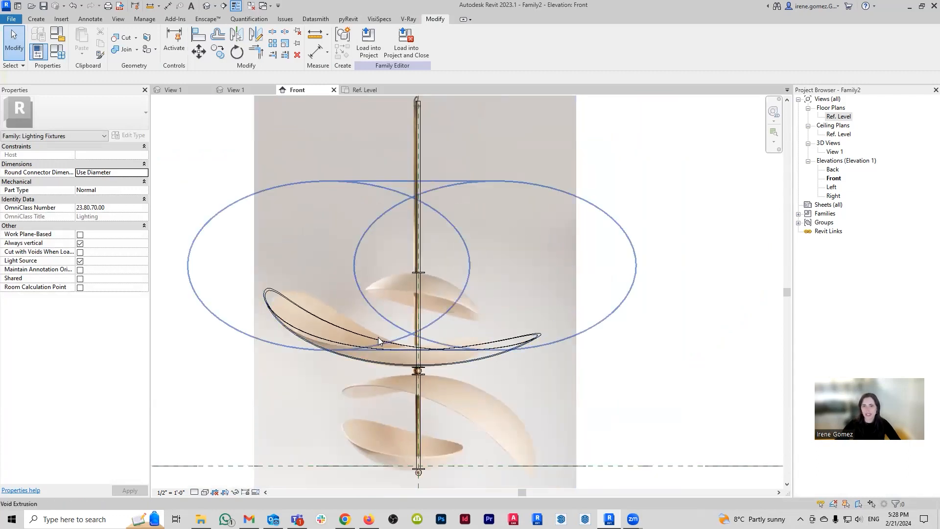
double_click(378, 337)
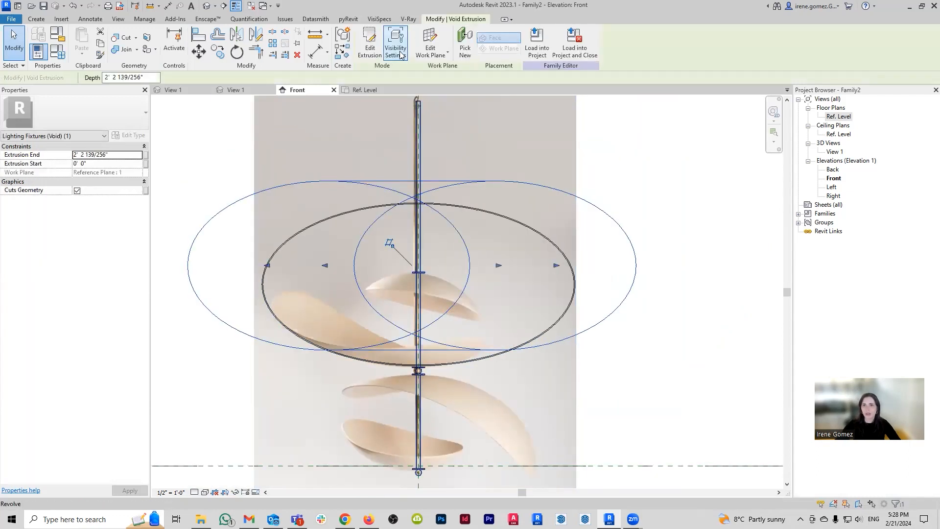
left_click(423, 333)
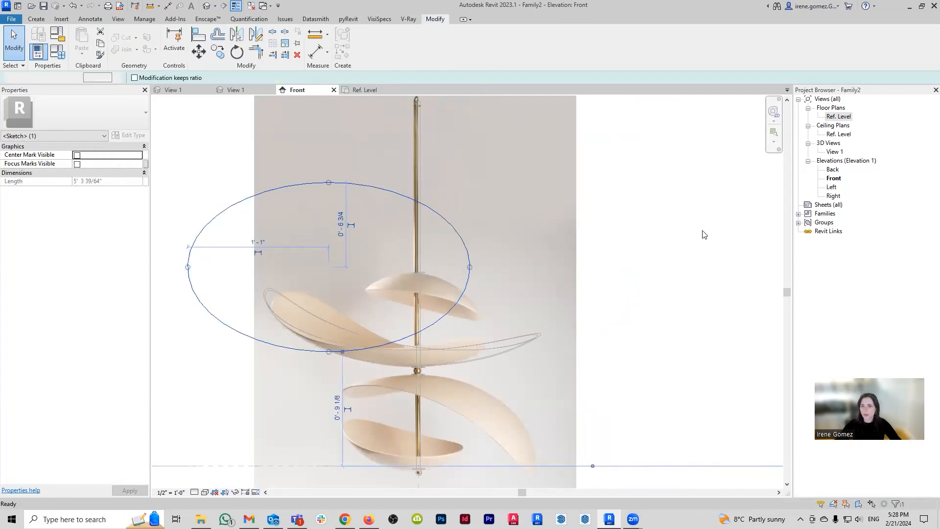
left_click(708, 243)
scroll(647, 247, "down", 3)
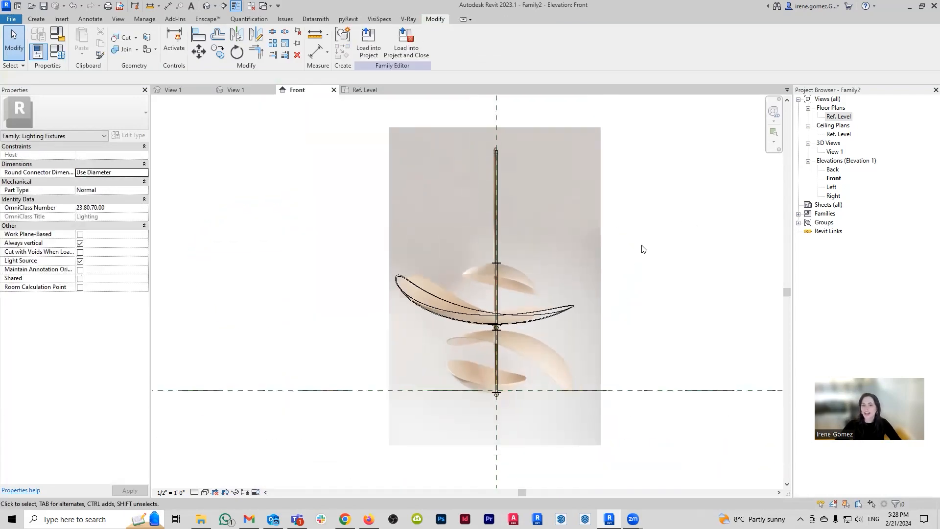
Step: Examine the cut petal in 3D and compare its outline with the reference image in the front elevation
left_click(247, 93)
middle_click_drag(487, 435, 473, 311, "shift")
scroll(503, 305, "up", 3)
scroll(503, 305, "down", 3)
scroll(467, 306, "up", 3)
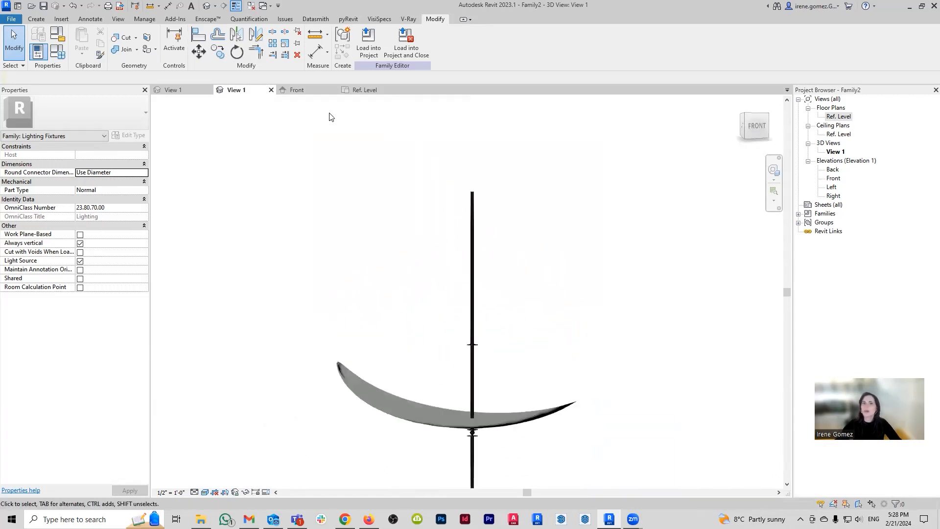
left_click(314, 89)
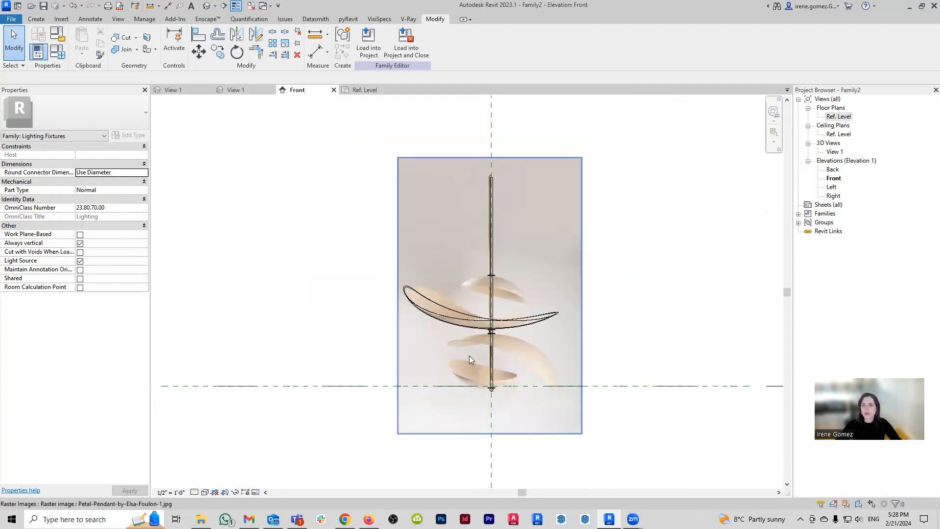
scroll(424, 358, "up", 2)
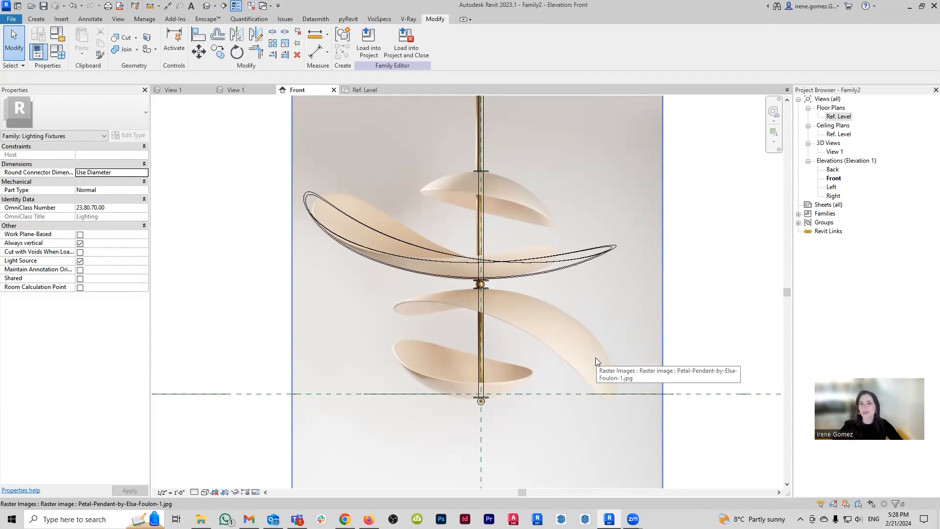
scroll(427, 372, "down", 3)
scroll(427, 372, "down", 1)
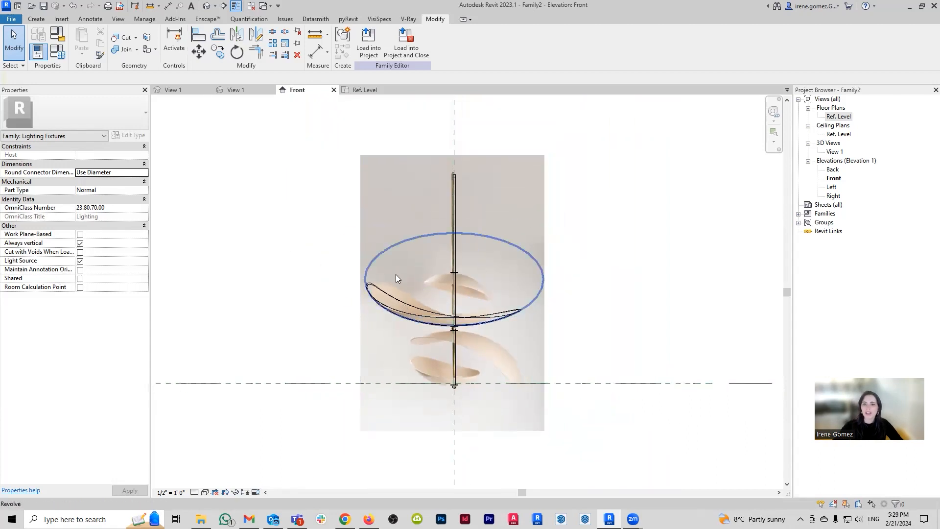
Step: Mirror a copy of the petal and its void downward about a horizontal axis through the centre of the ball joint
left_click_drag(275, 232, 615, 343)
left_click(236, 206)
left_click_drag(240, 198, 659, 343)
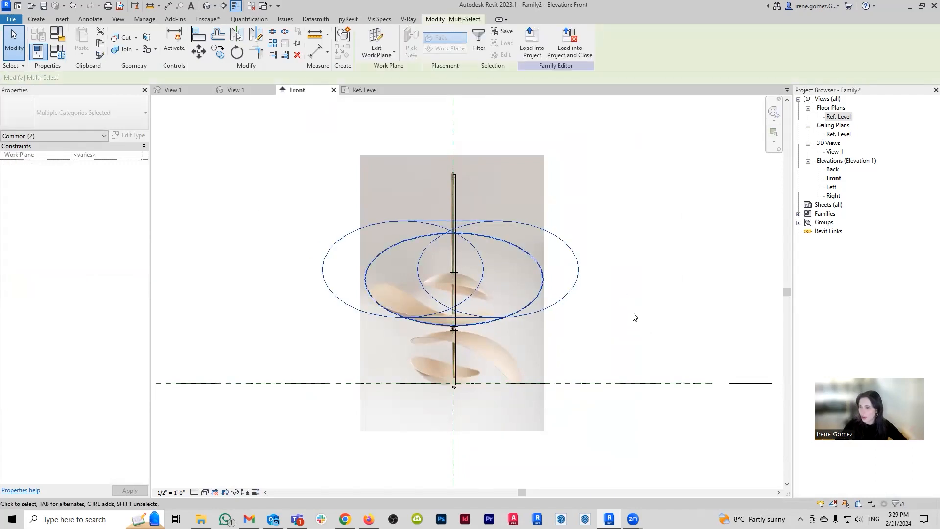
left_click(255, 37)
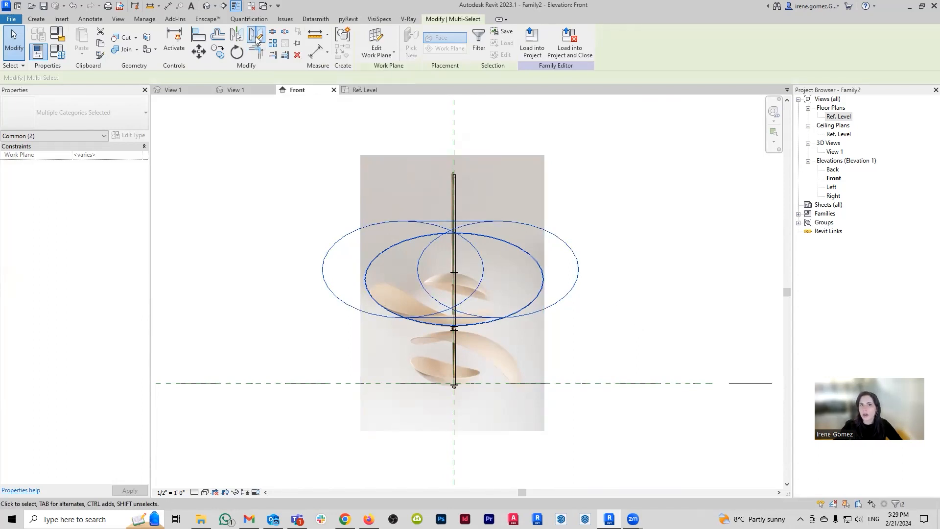
scroll(466, 336, "up", 8)
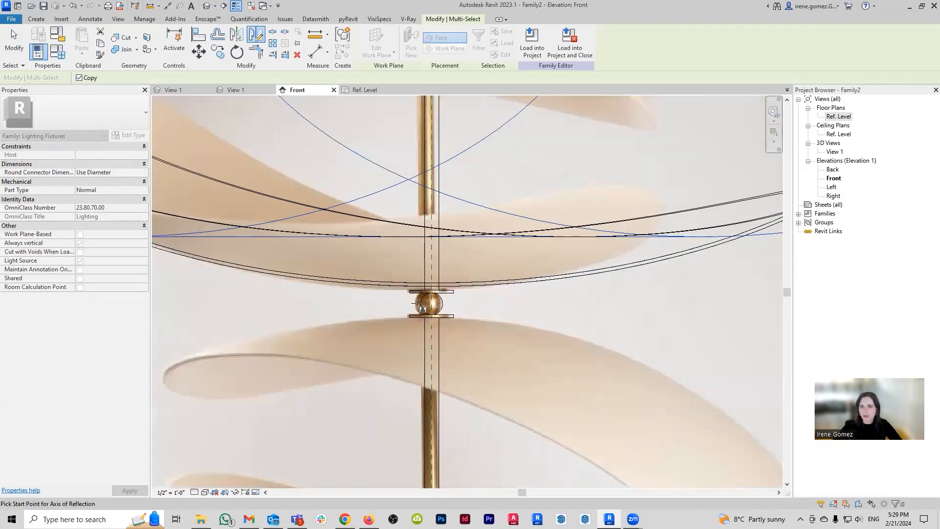
scroll(421, 303, "up", 2)
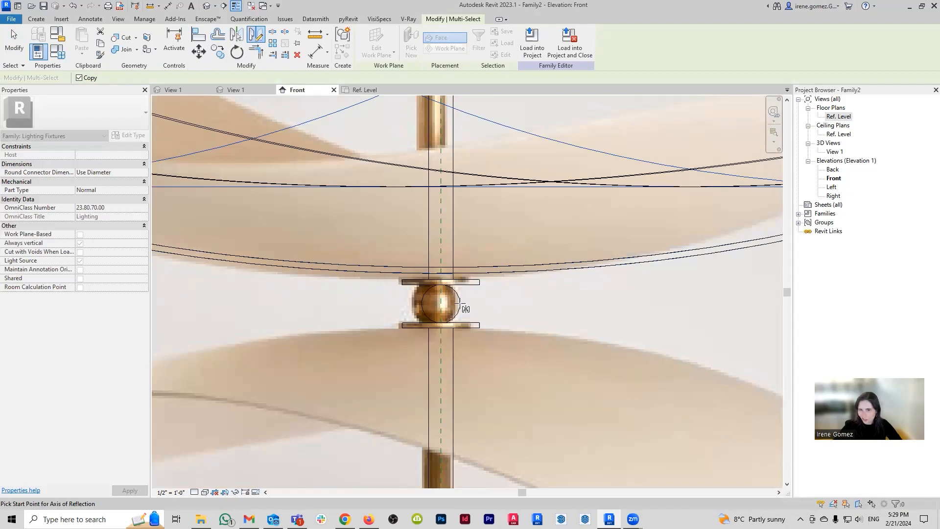
left_click(548, 306)
left_click(775, 302)
scroll(487, 260, "down", 1)
scroll(478, 315, "up", 1)
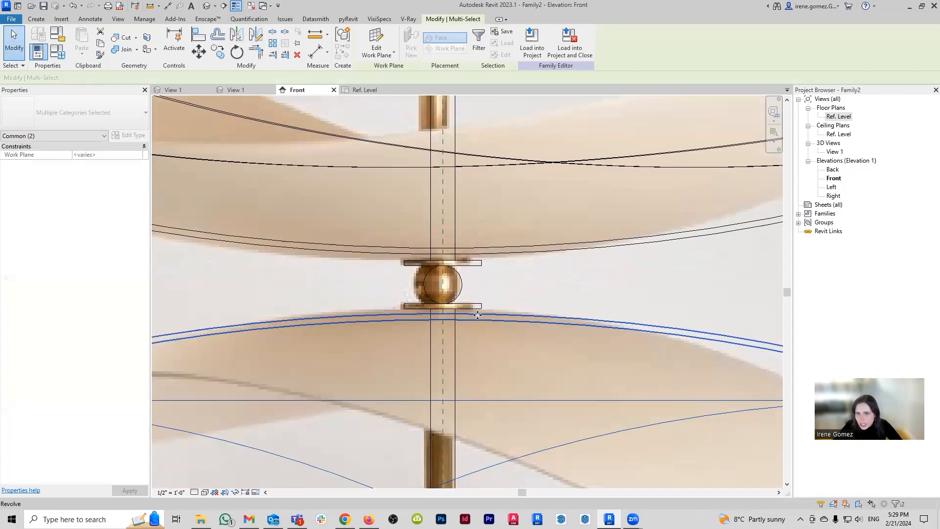
scroll(478, 315, "up", 2)
scroll(482, 318, "down", 4)
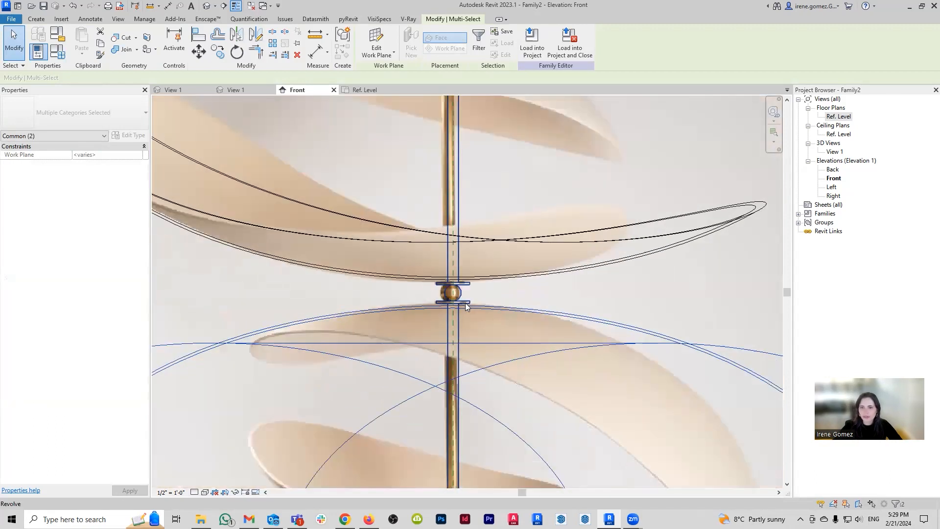
scroll(465, 305, "down", 4)
left_click(673, 429)
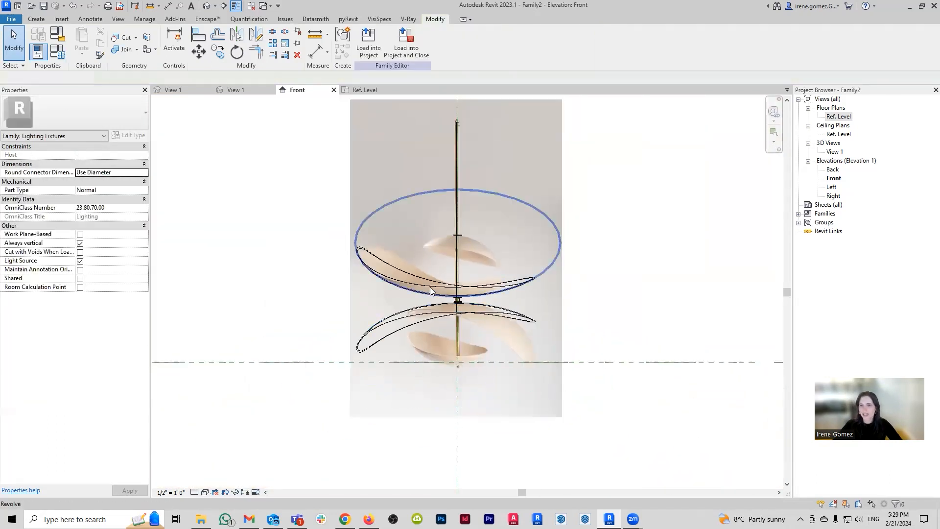
Step: Mirror the downward petal and its void about a vertical axis along the rod's centreline, without keeping the original
scroll(429, 289, "up", 1)
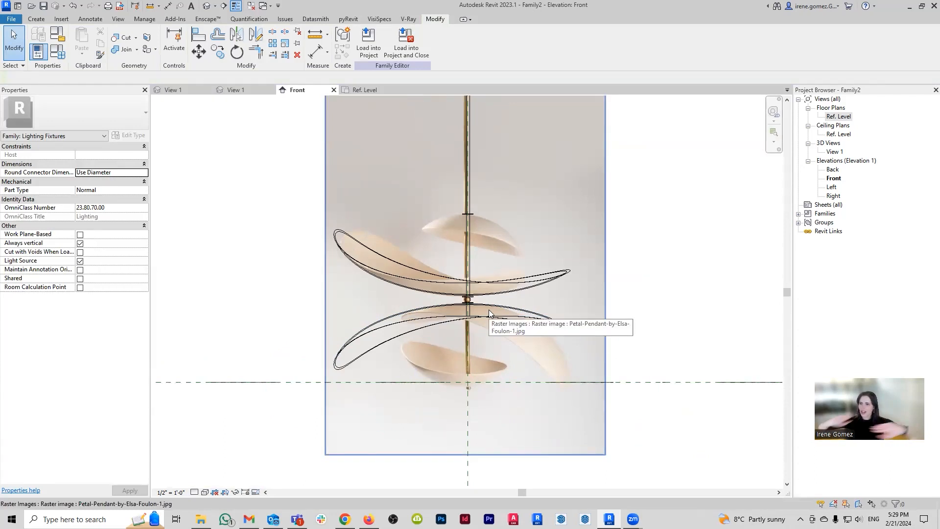
left_click_drag(255, 291, 730, 500)
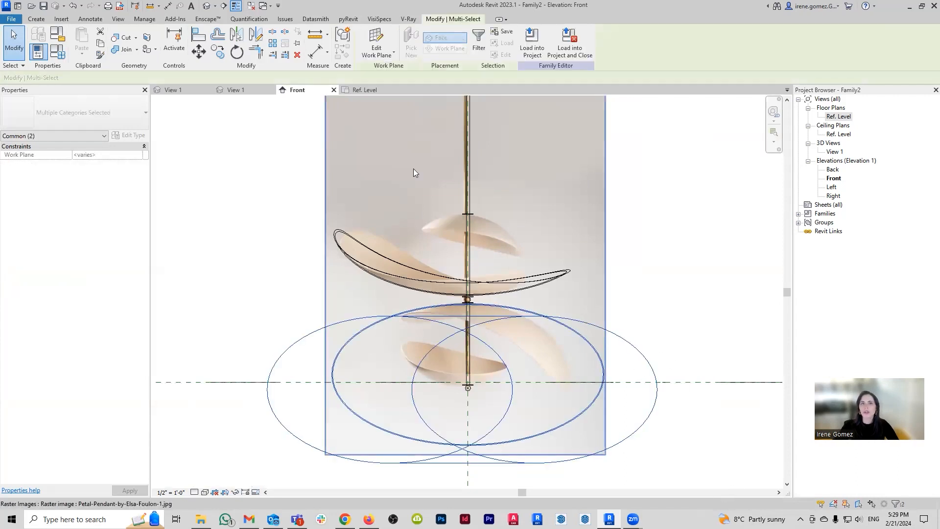
left_click(257, 35)
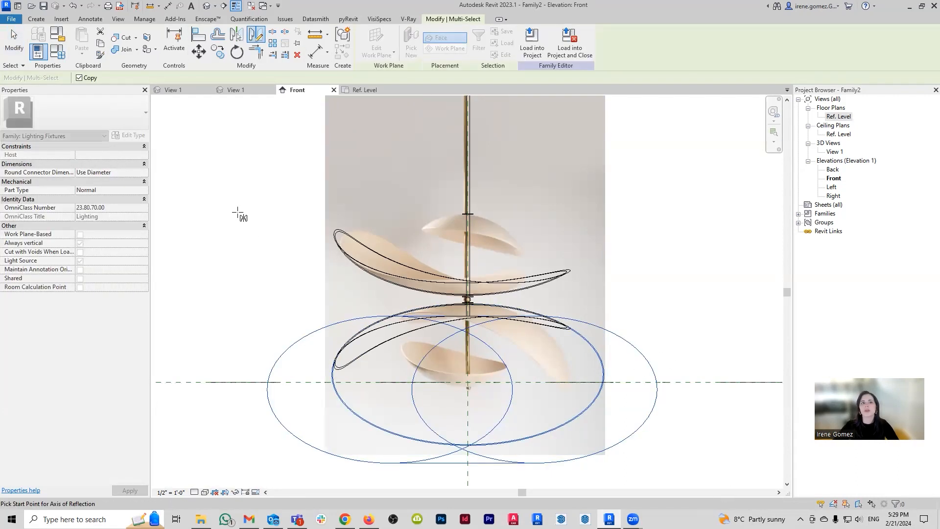
scroll(455, 374, "up", 3)
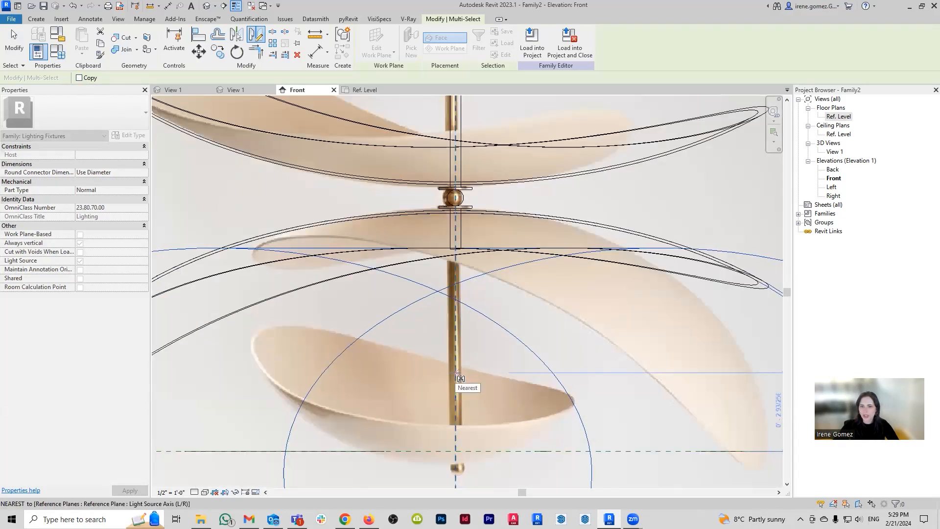
left_click(455, 373)
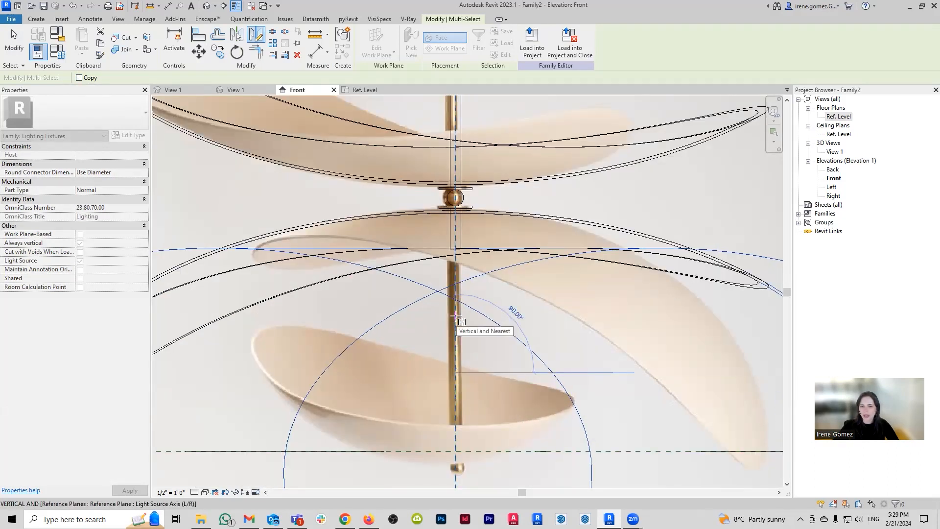
left_click(455, 318)
left_click(519, 292)
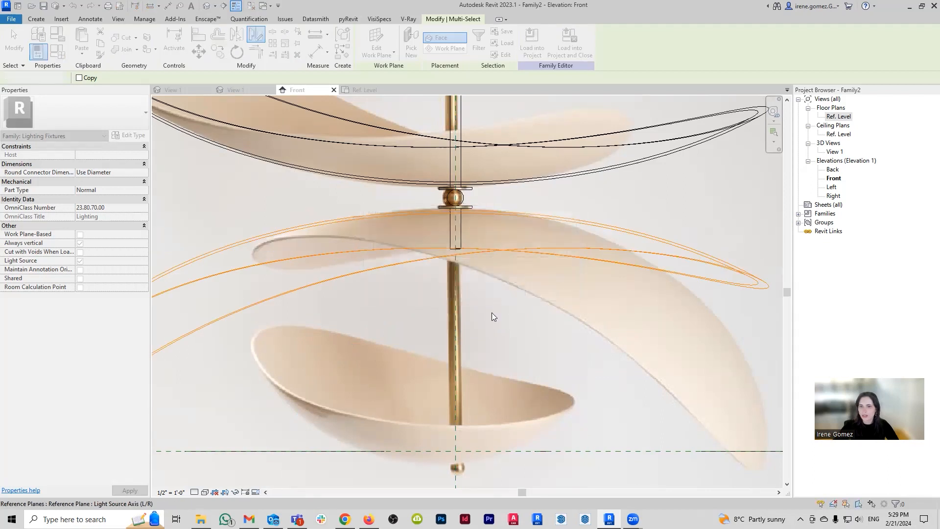
scroll(493, 318, "down", 5)
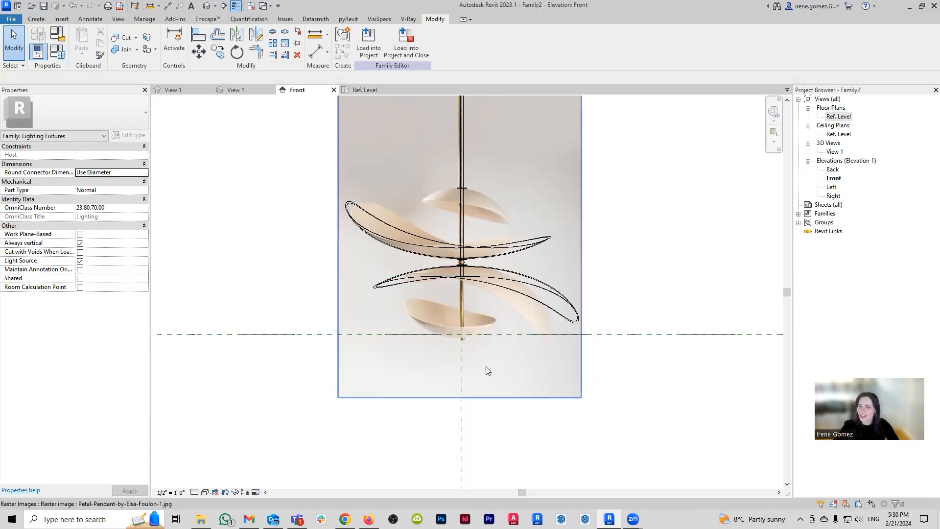
Step: Examine the two opposed petals in 3D and compare them with the reference image in the front elevation
middle_click_drag(567, 356, 530, 380)
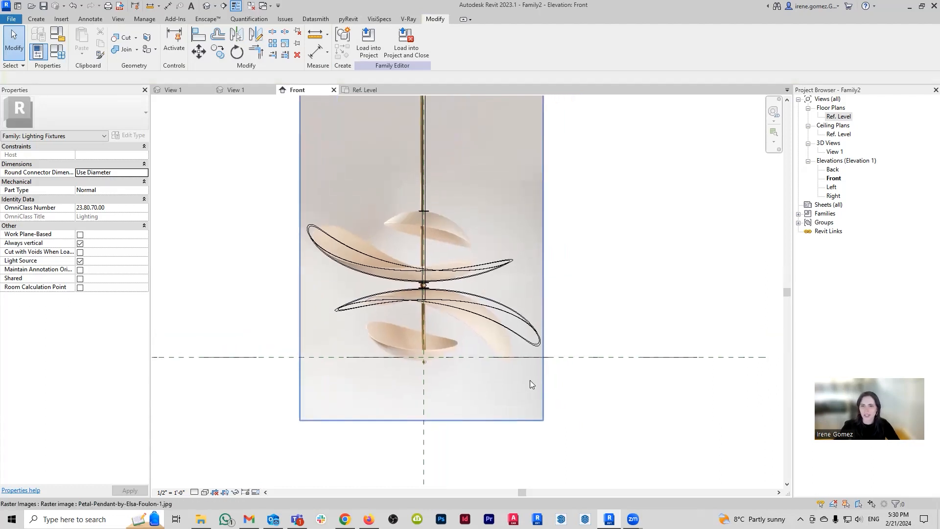
scroll(470, 338, "up", 2)
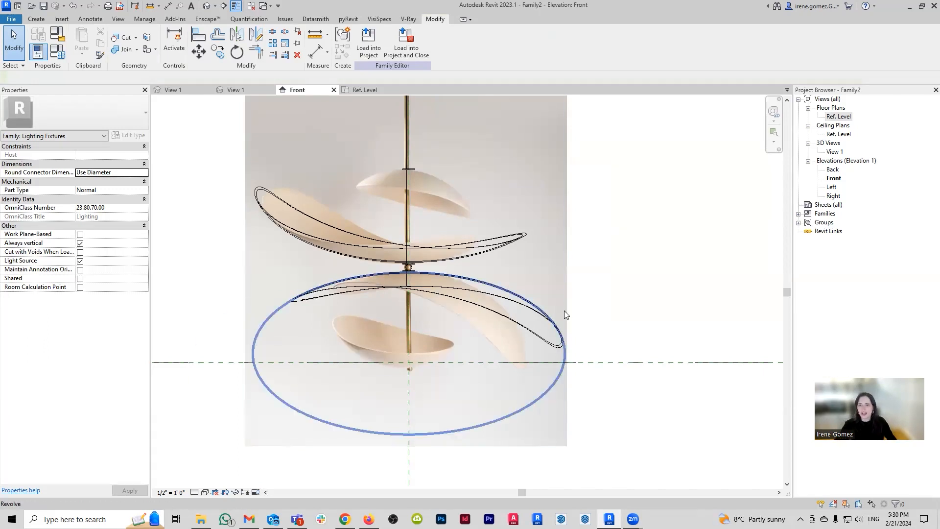
left_click(241, 89)
mouse_move(564, 321)
middle_mouse_down("shift")
mouse_move(499, 352)
mouse_move(600, 340)
mouse_move(514, 342)
mouse_move(585, 340)
mouse_move(571, 328)
middle_mouse_up("shift")
middle_click_drag(509, 332, 585, 344, "shift")
left_click(296, 89)
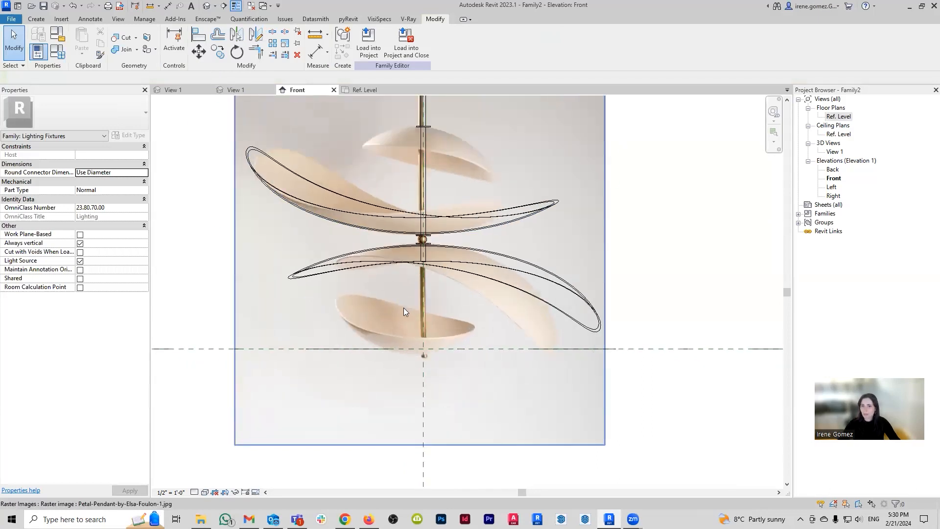
middle_click_drag(418, 256, 404, 290)
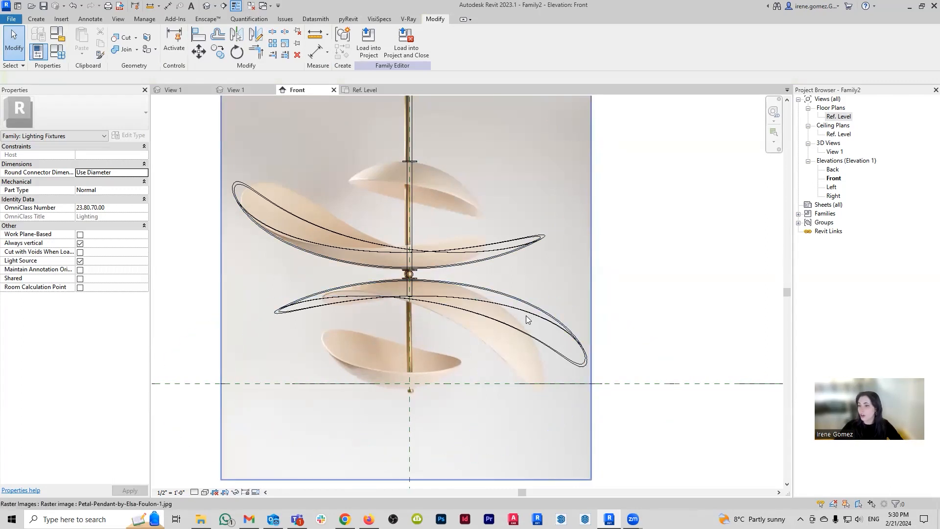
scroll(458, 369, "down", 1)
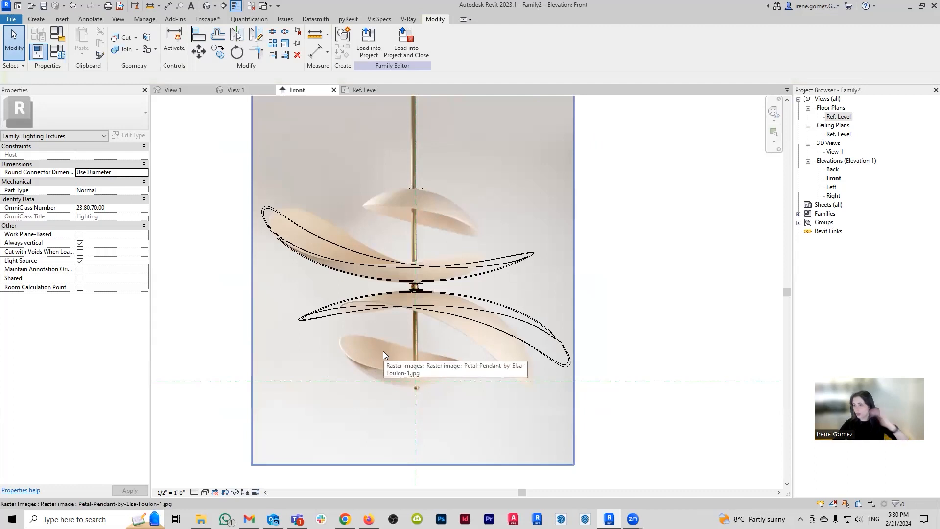
Step: Start a solid revolve and sketch a boundary ellipse over the lowest petal, with radii about 0' 9 1/4" vertically and 0' 7 3/4" horizontally
left_click(42, 20)
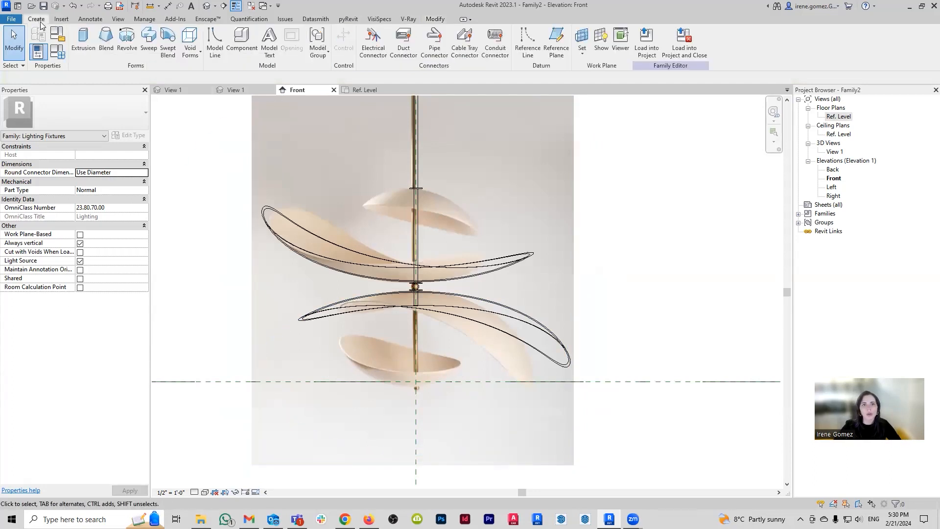
left_click(126, 44)
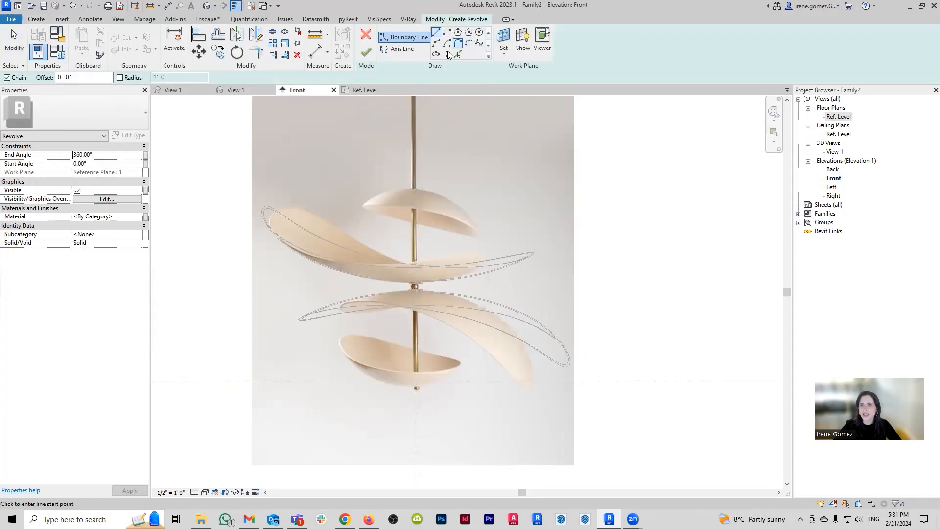
middle_click_drag(428, 289, 421, 348)
scroll(419, 348, "down", 2)
scroll(405, 344, "up", 1)
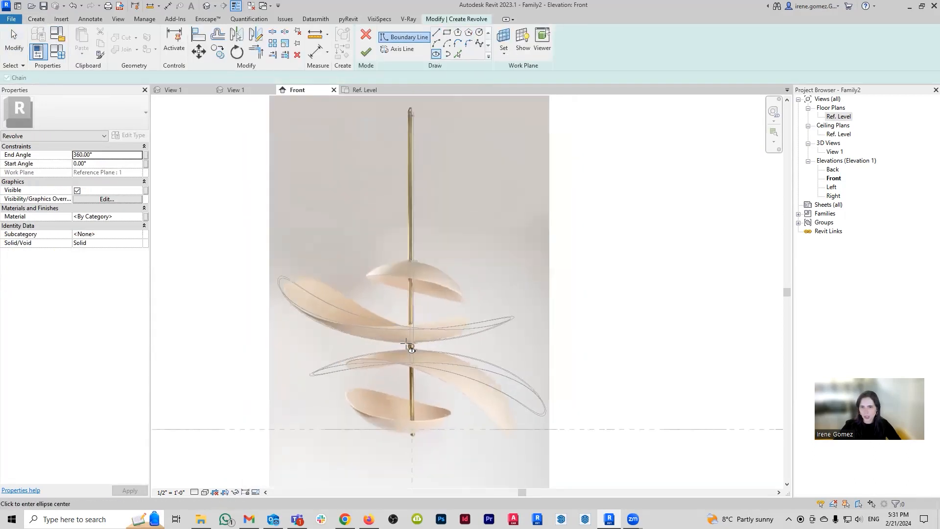
left_click(397, 333)
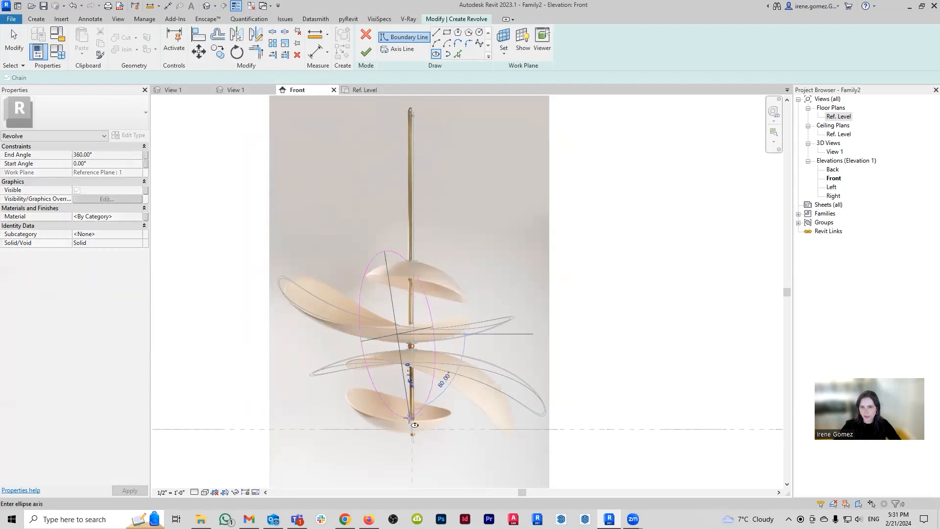
left_click(397, 433)
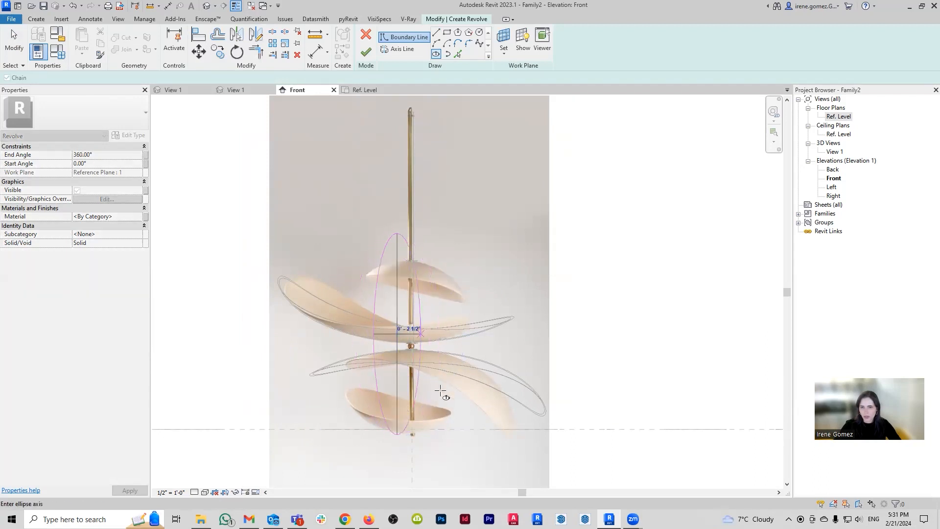
left_click(469, 358)
key("Escape")
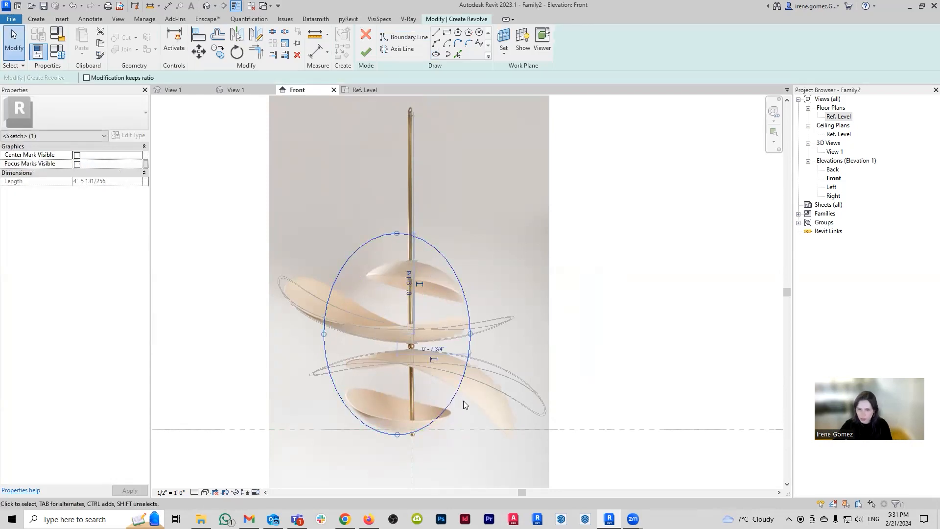
Step: Nudge the ellipse right and widen its horizontal radius to about 0' 8 1/4" to follow the lowest petal's outer curve
key("Right")
key("Right")
left_click_drag(475, 332, 479, 333)
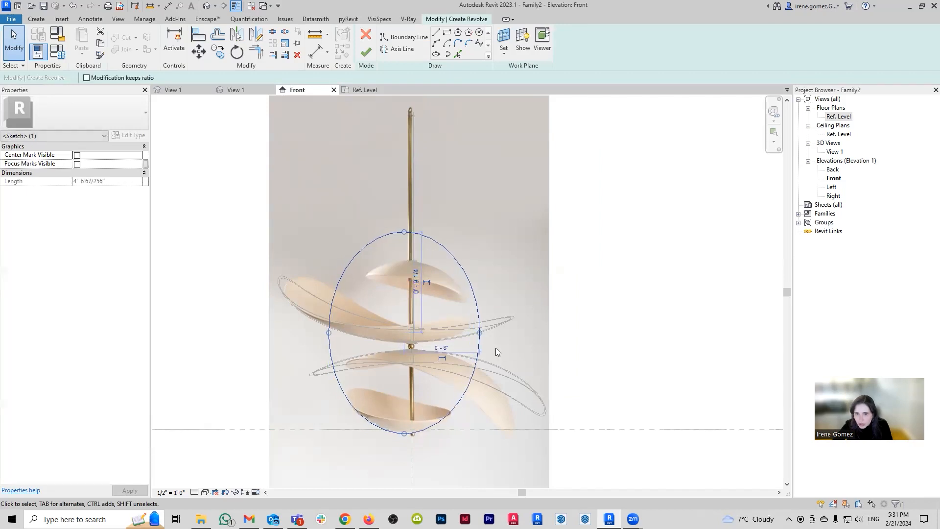
left_click_drag(326, 338, 324, 338)
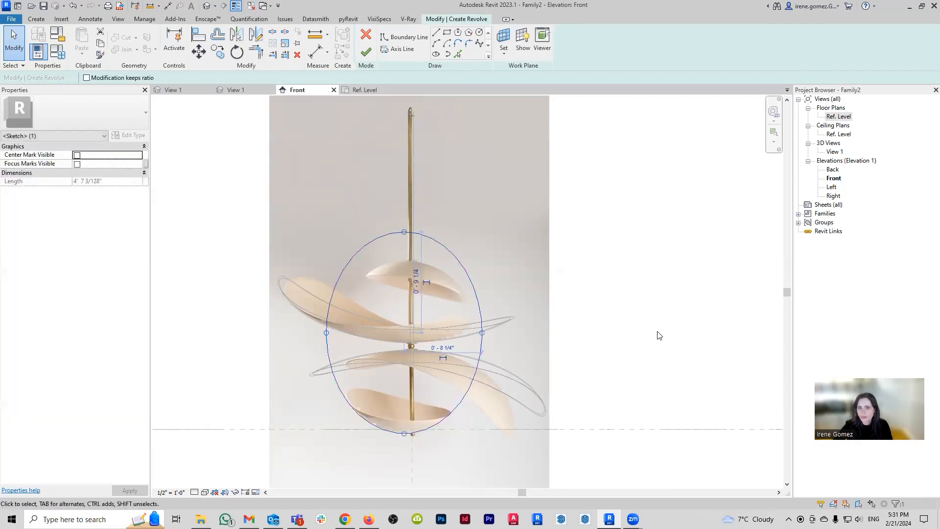
left_click(592, 377)
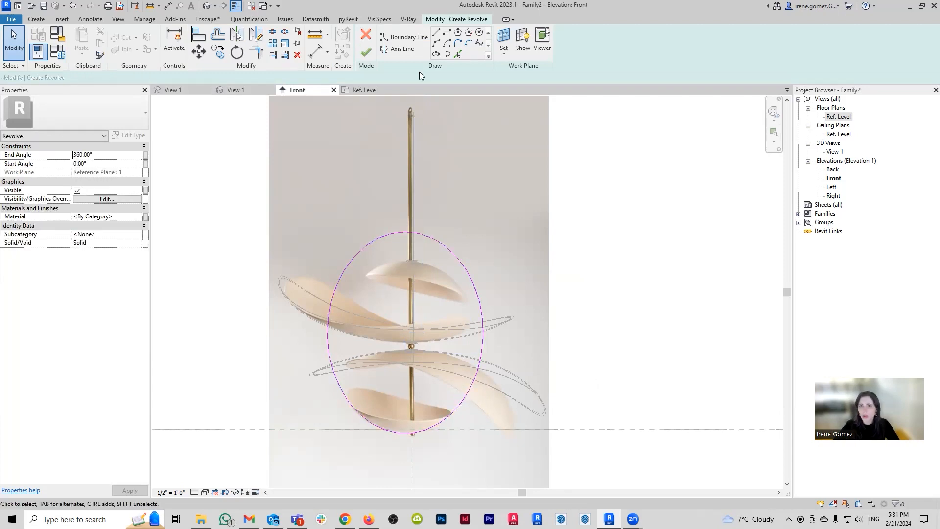
Step: Try to offset the ellipse inward by 0' 0 5/64" for the petal's thickness, and discard the offset curves
left_click(459, 54)
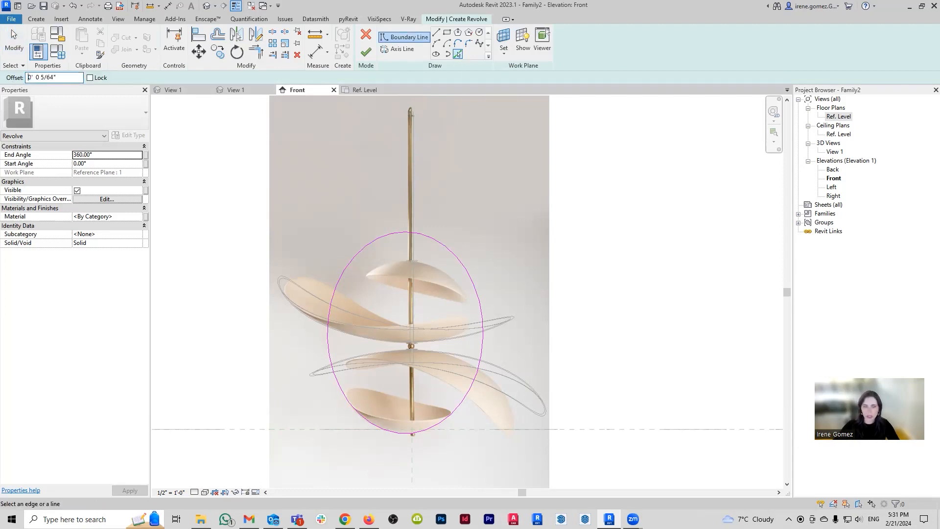
scroll(362, 406, "up", 5)
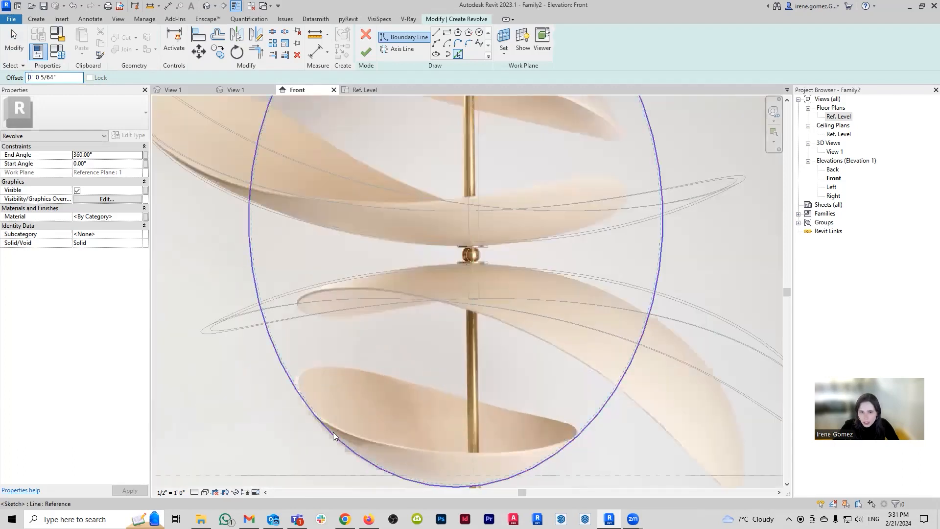
key("Escape")
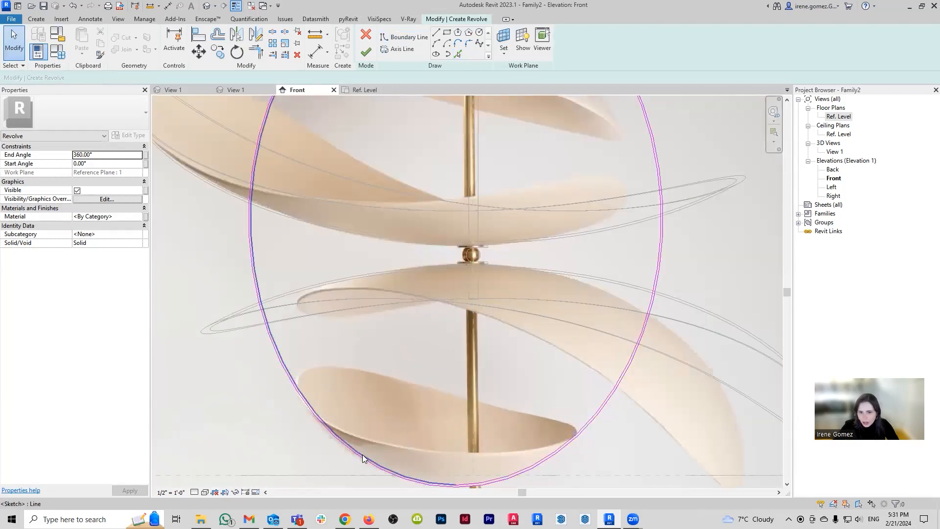
left_click(364, 456)
scroll(381, 420, "down", 4)
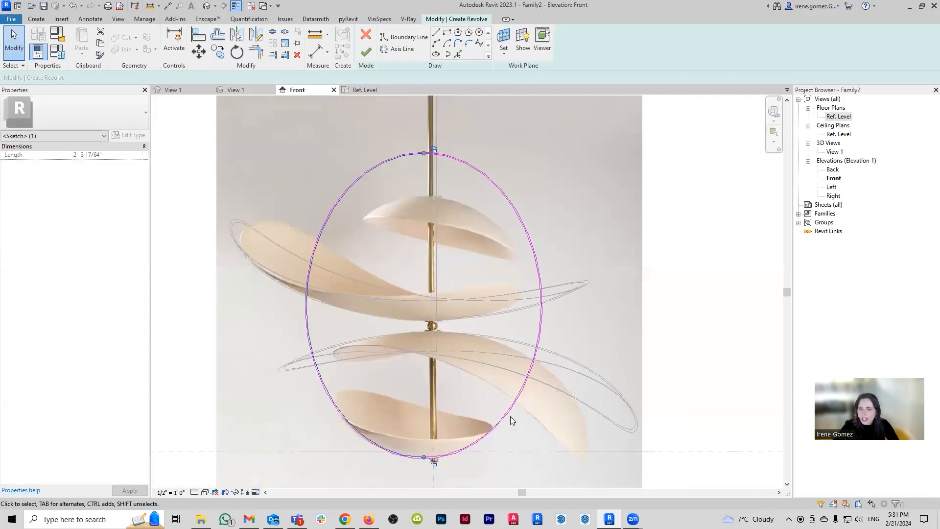
scroll(441, 444, "up", 2)
scroll(431, 463, "up", 2)
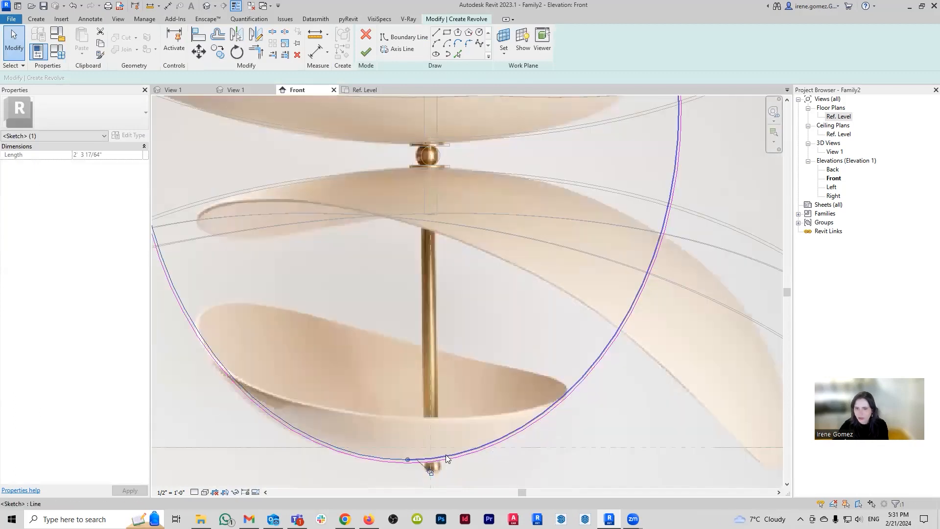
key("Escape")
scroll(430, 430, "down", 1)
scroll(426, 416, "down", 3)
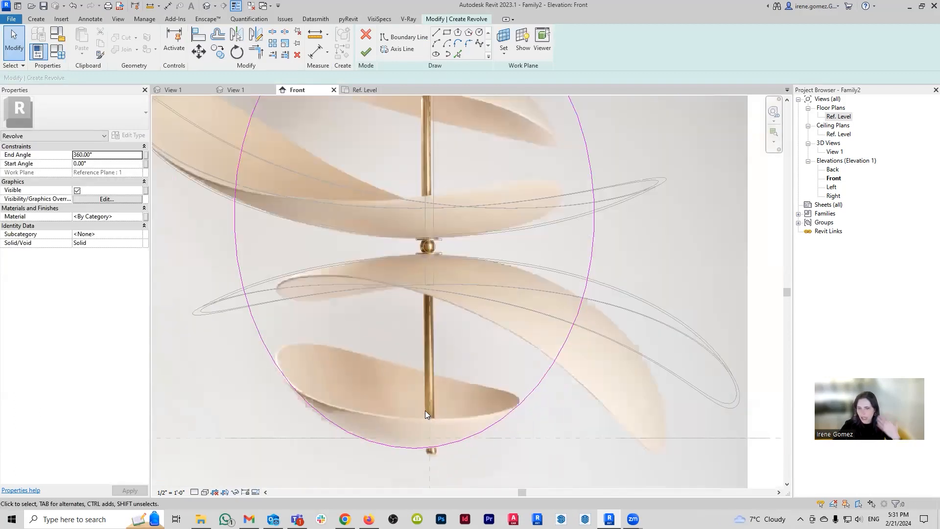
Step: Draw a vertical boundary line through the ellipse's centre from its highest point to its lowest point
left_click(436, 33)
left_click(421, 167)
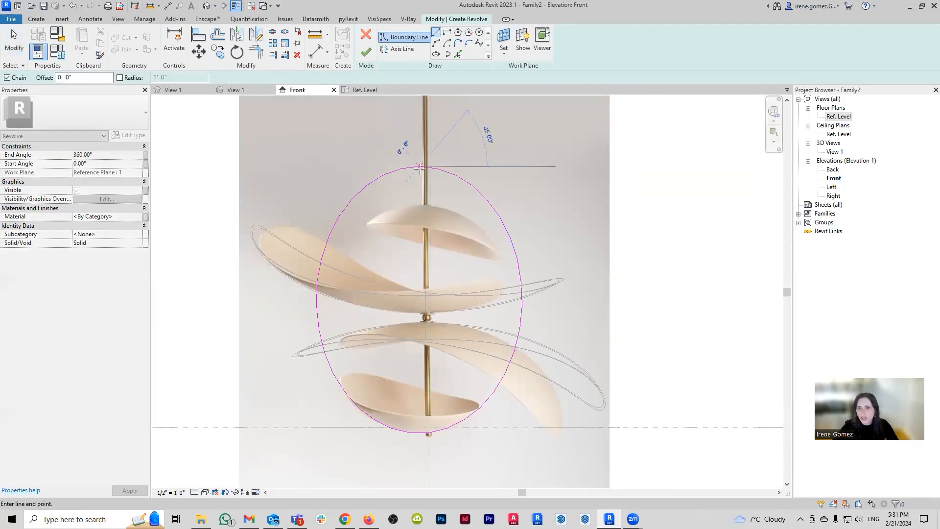
left_click(419, 435)
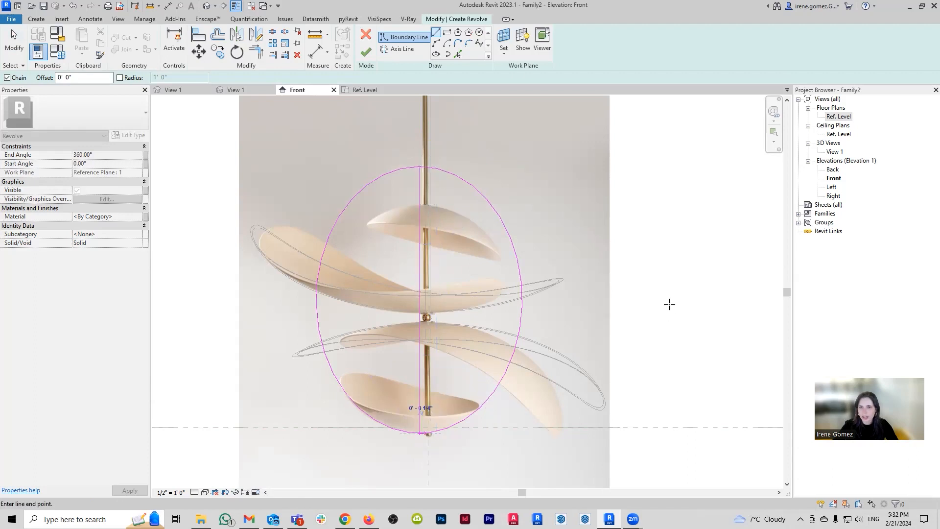
key("Escape")
key("Escape")
Step: Split the ellipse and trim away its right half, leaving the left half closed by the vertical line
key("t")
key("r")
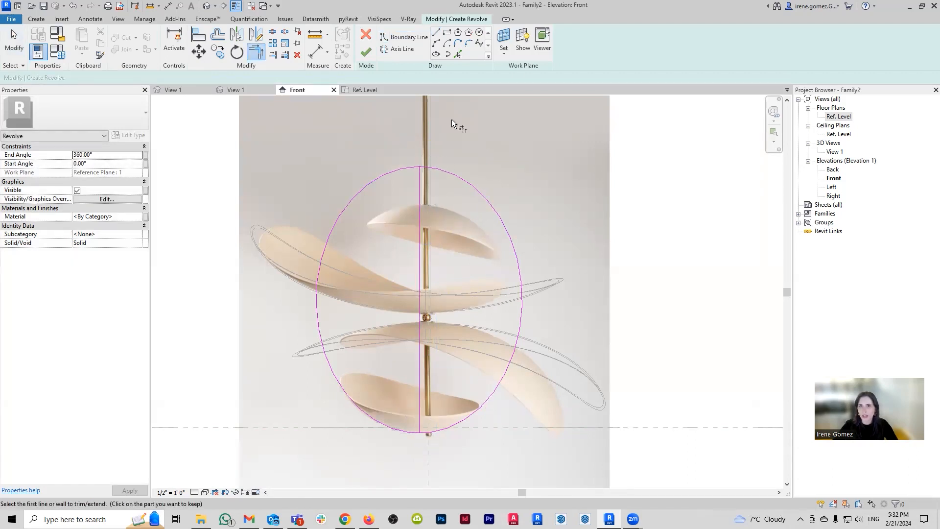
key("Escape")
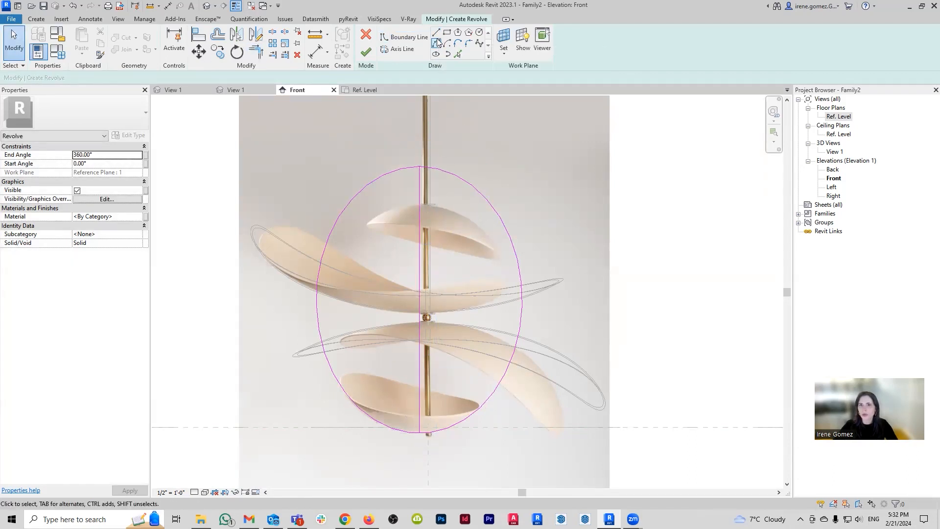
key("s")
key("l")
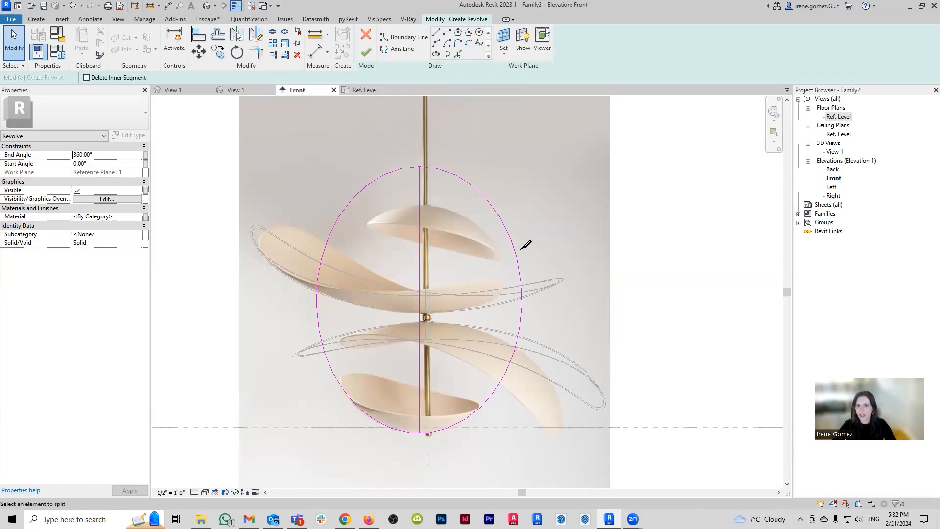
left_click(515, 250)
key("Escape")
key("t")
key("r")
left_click(407, 169)
left_click(419, 180)
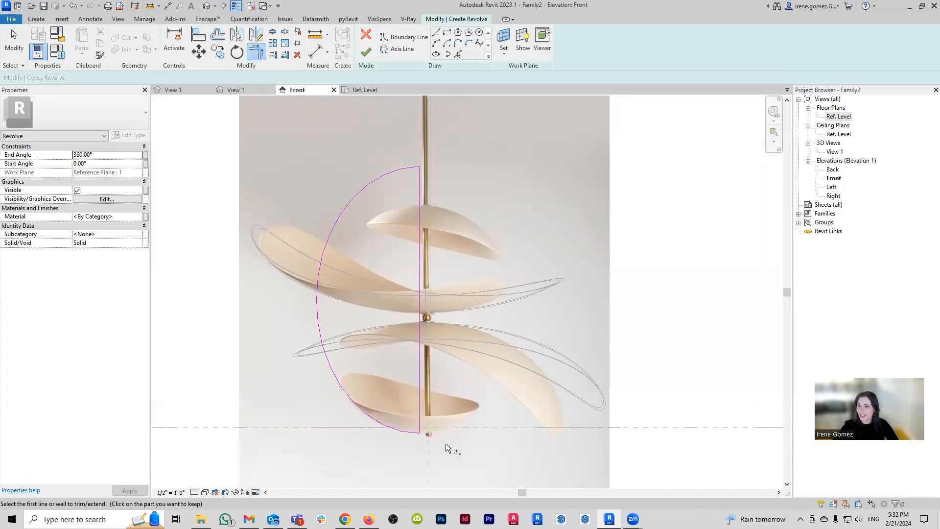
Step: Examine how closely the half-ellipse follows the lowest petal's outer edge and how it meets the vertical line at its lowest end
scroll(435, 431, "up", 5)
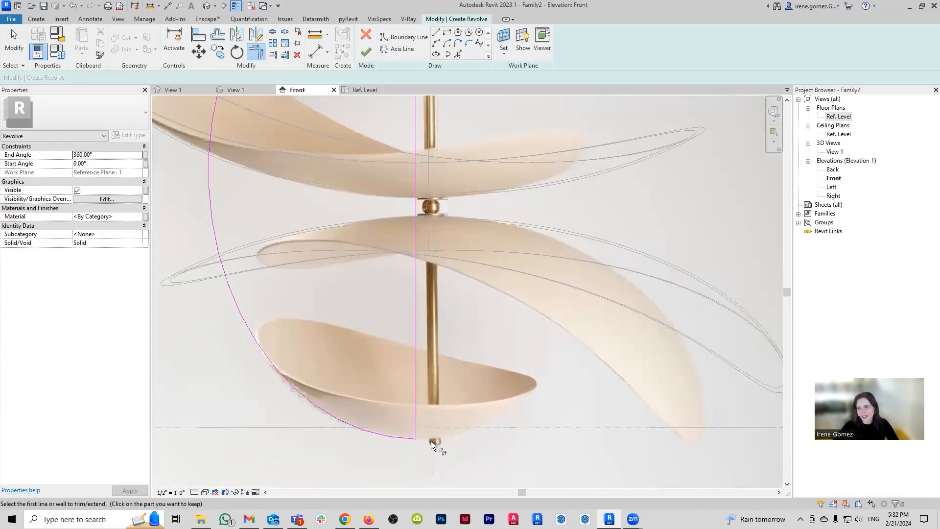
key("Escape")
scroll(408, 431, "up", 3)
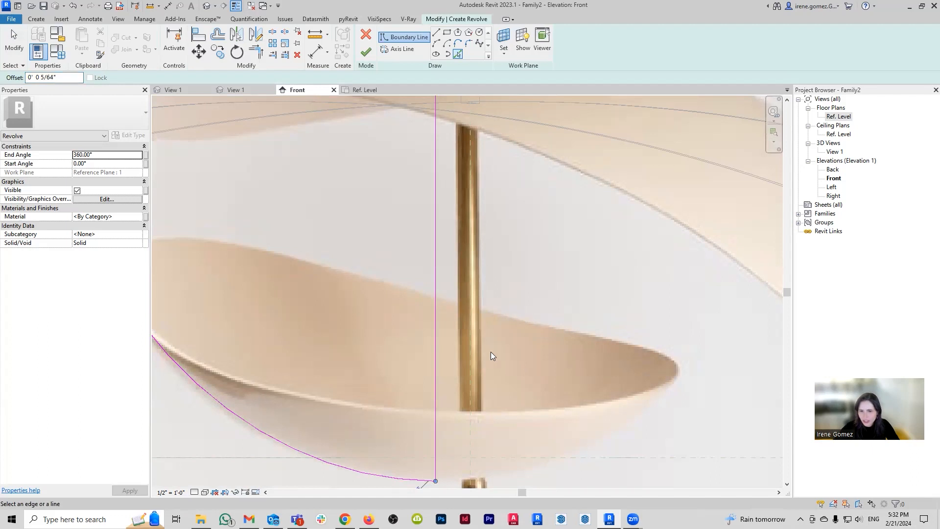
scroll(410, 347, "down", 2)
scroll(345, 375, "up", 8)
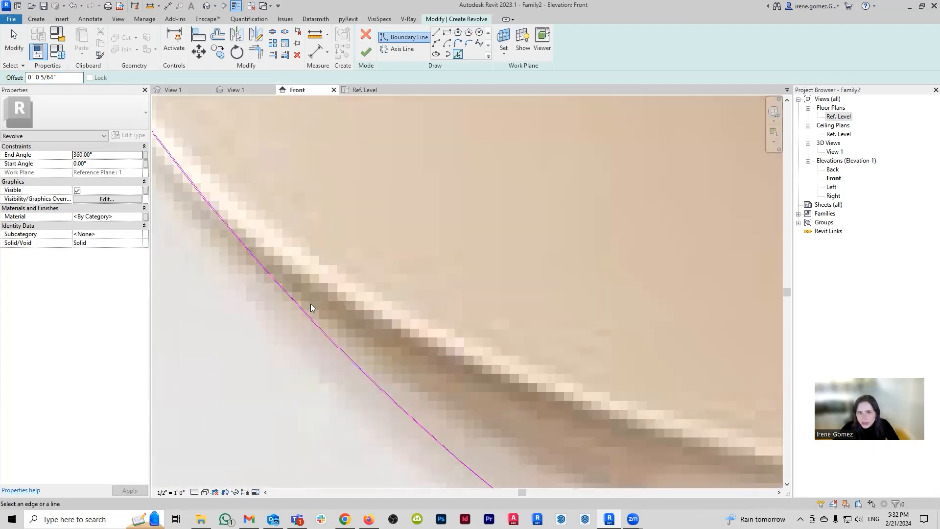
left_click(289, 318)
key("Escape")
left_click(289, 316)
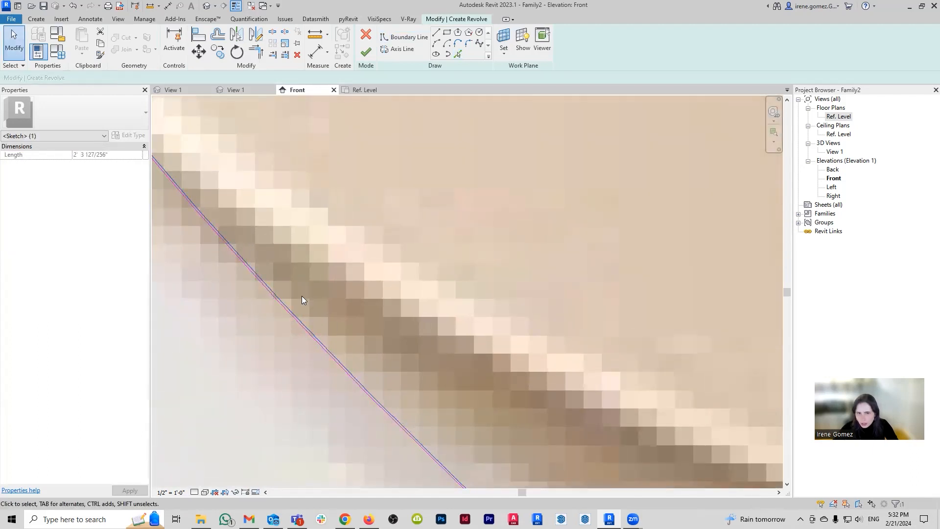
scroll(302, 294, "down", 4)
scroll(449, 340, "up", 5)
left_click(481, 381)
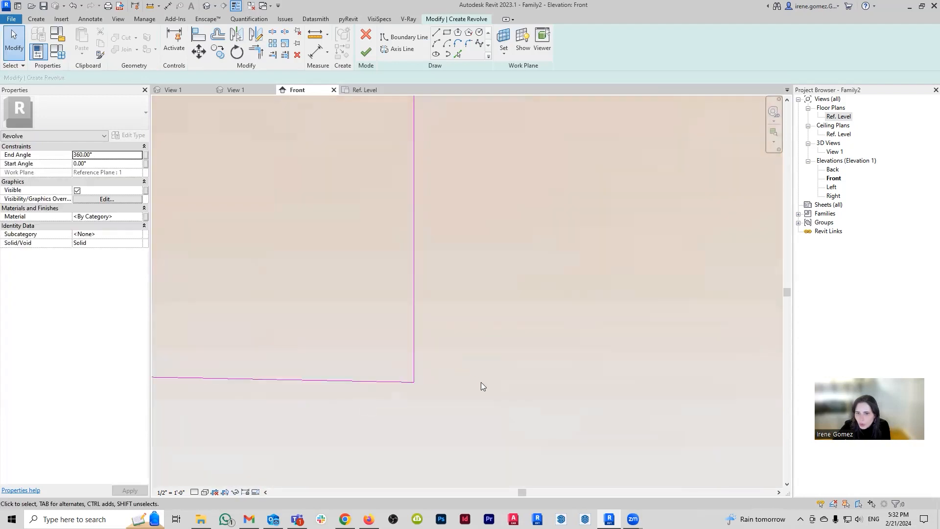
scroll(479, 380, "down", 5)
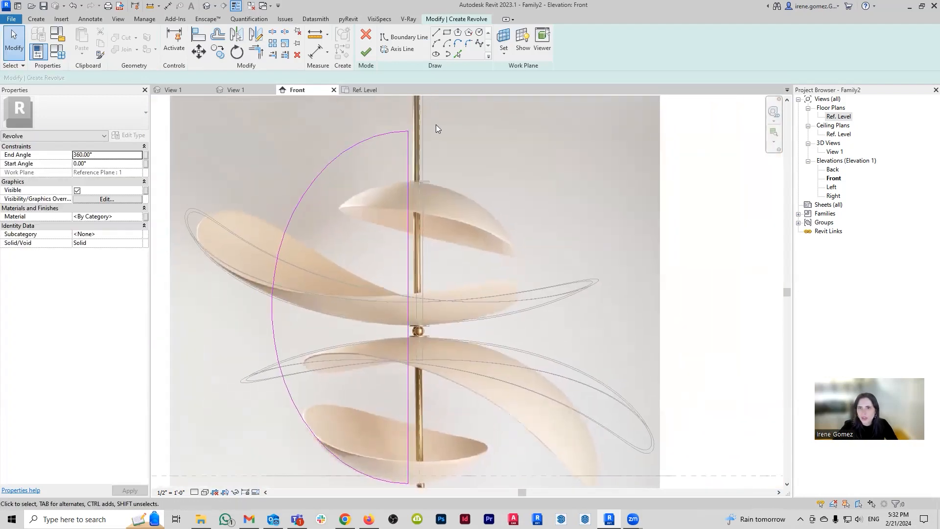
Step: Try to add a copy of the half-ellipse profile with a 2 mm offset, and undo it
left_click(458, 55)
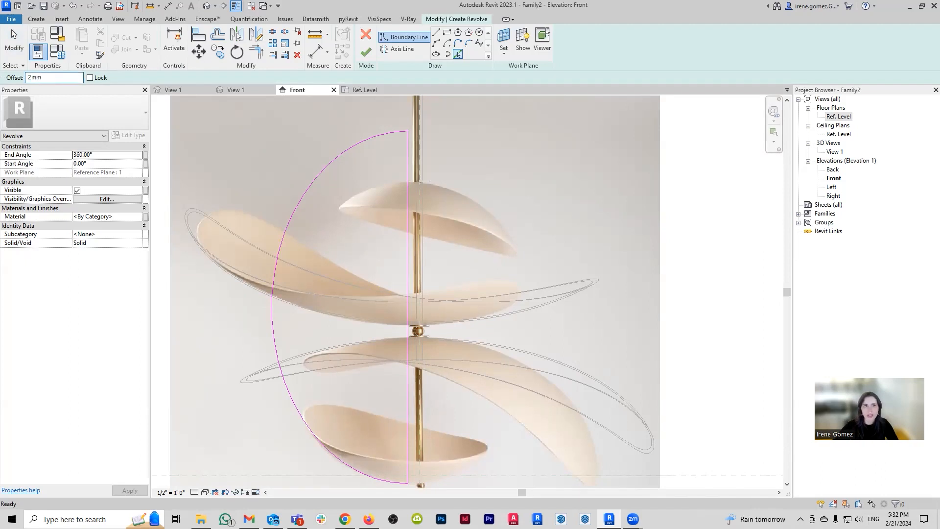
left_click(296, 215)
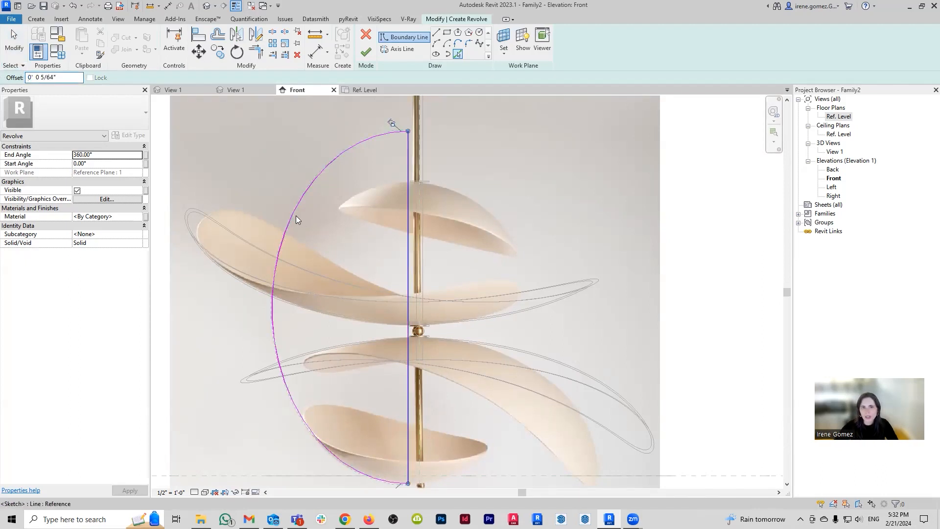
key("ctrl+z")
Step: Offset the half-ellipse inward by 0' 0 25/128" to give the petal profile its thickness
left_click_drag(79, 78, 4, 77)
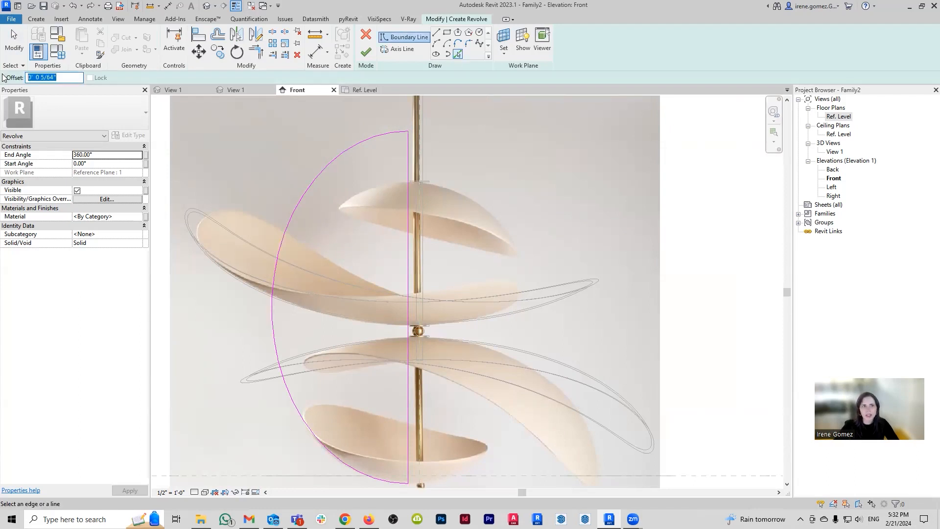
left_click(303, 200)
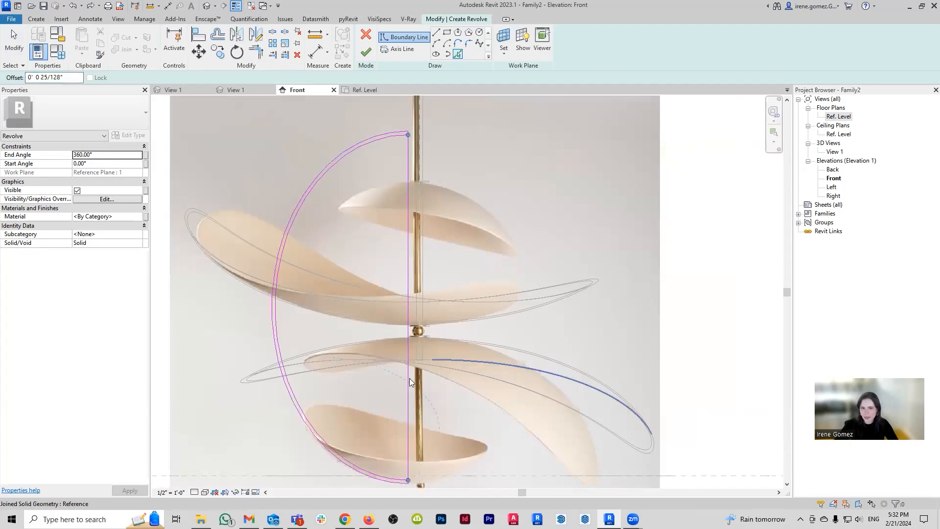
scroll(410, 382, "up", 7)
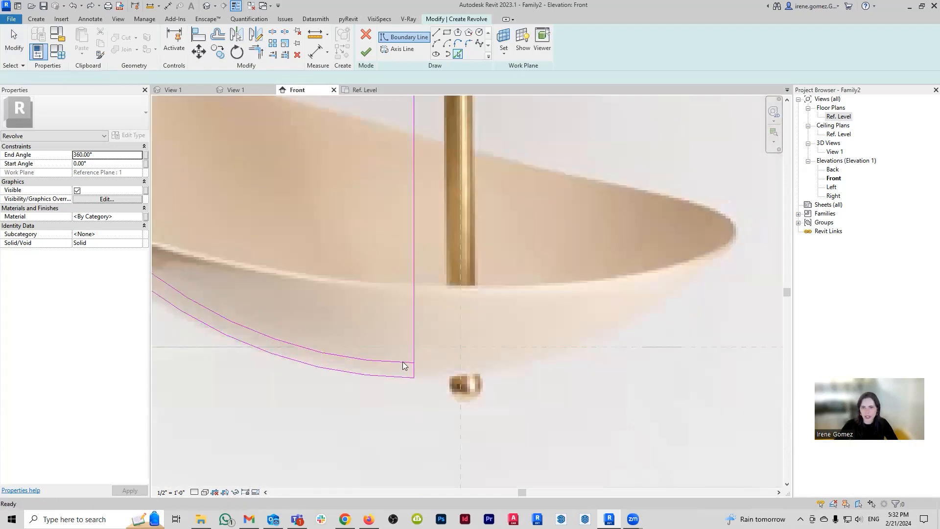
key("Escape")
scroll(411, 362, "up", 2)
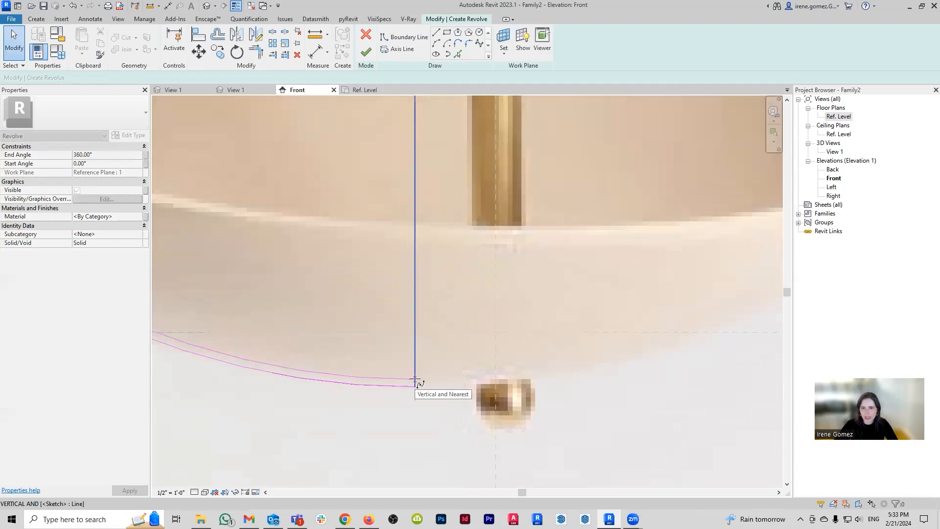
Step: Try to reshape the profile where the inner curve meets the vertical line at its lowest end, and undo the changes
left_click_drag(415, 378, 415, 386)
scroll(420, 440, "down", 4)
scroll(418, 428, "up", 4)
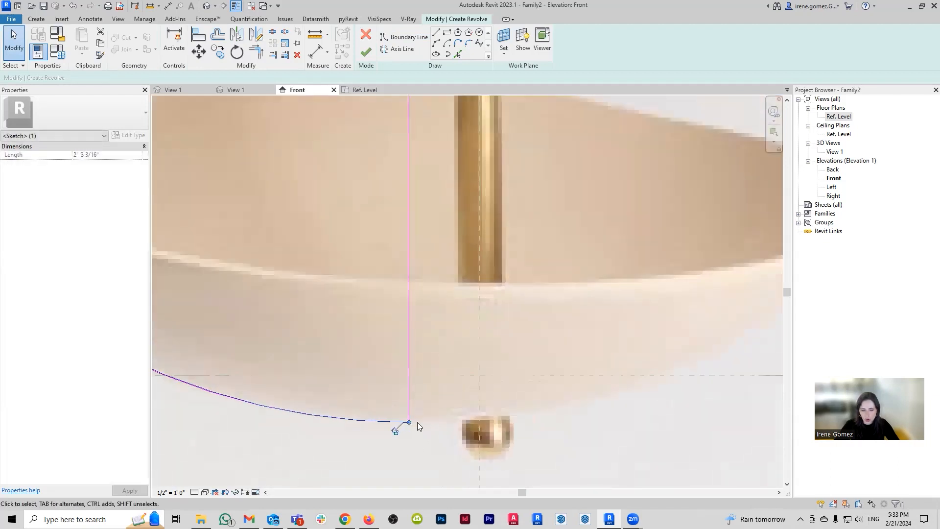
key("ctrl+z")
scroll(413, 407, "up", 1)
middle_click_drag(412, 404, 420, 362)
left_click_drag(414, 356, 416, 385)
key("ctrl+z")
Step: Split the vertical boundary line near its mid-height
scroll(416, 376, "up", 2)
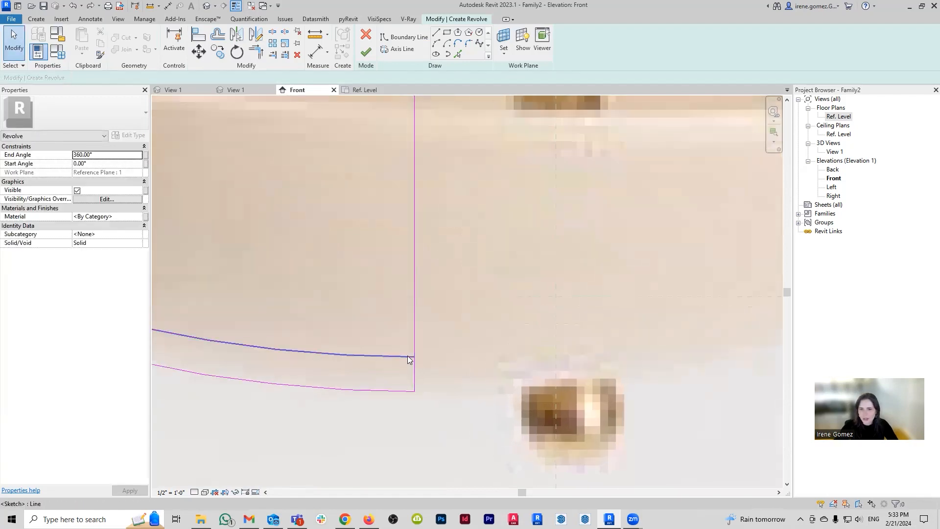
left_click(406, 402)
scroll(406, 402, "down", 5)
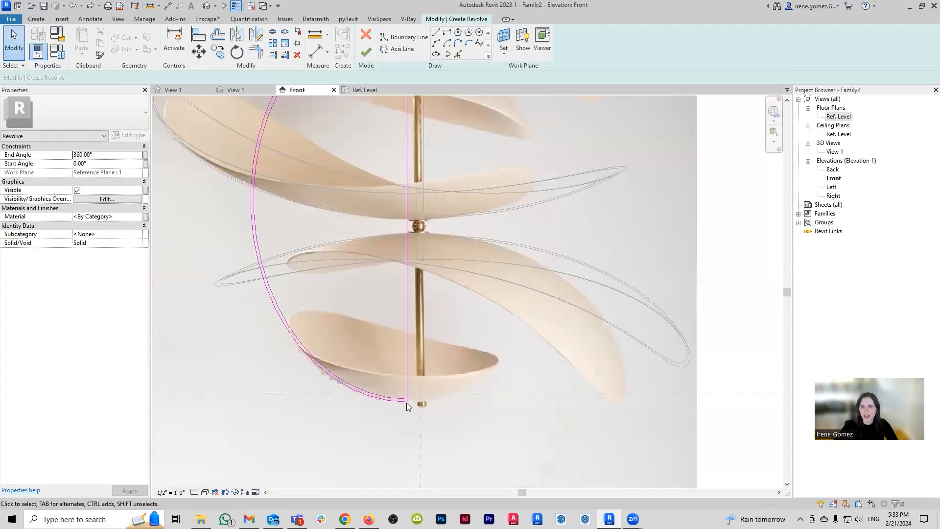
scroll(382, 210, "up", 5)
scroll(382, 210, "up", 1)
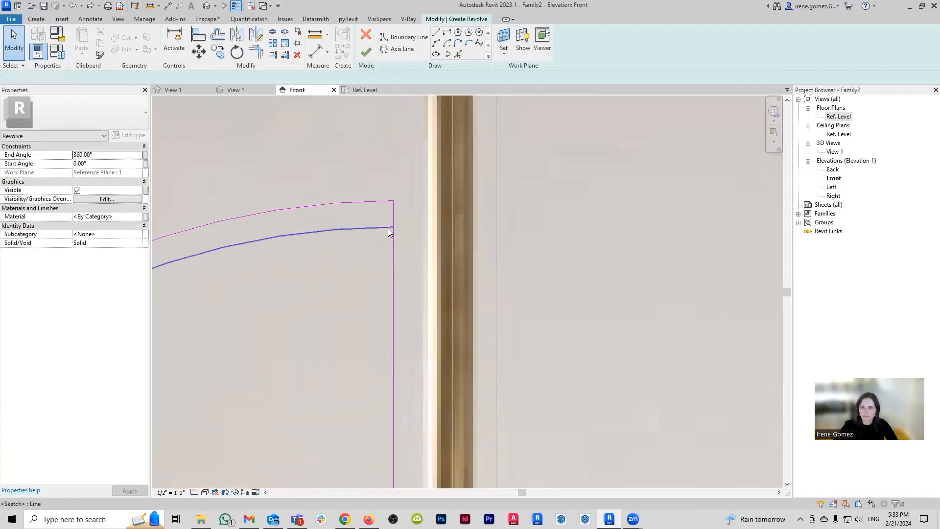
left_click(393, 225)
scroll(421, 156, "down", 6)
key("Escape")
key("s")
key("l")
key("Escape")
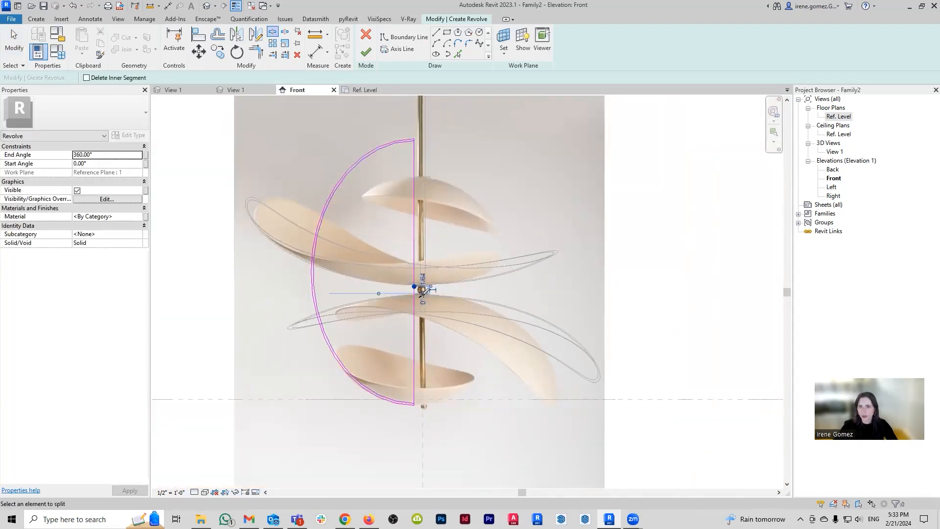
Step: Shorten the lower part of the split vertical line so it only bridges the lowest ends of the two curves
scroll(411, 408, "up", 8)
key("r")
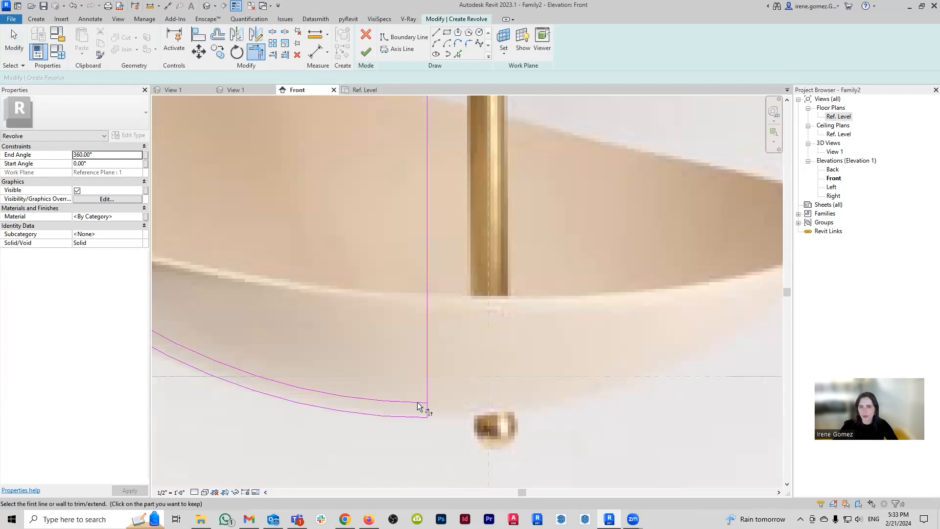
scroll(405, 427, "down", 6)
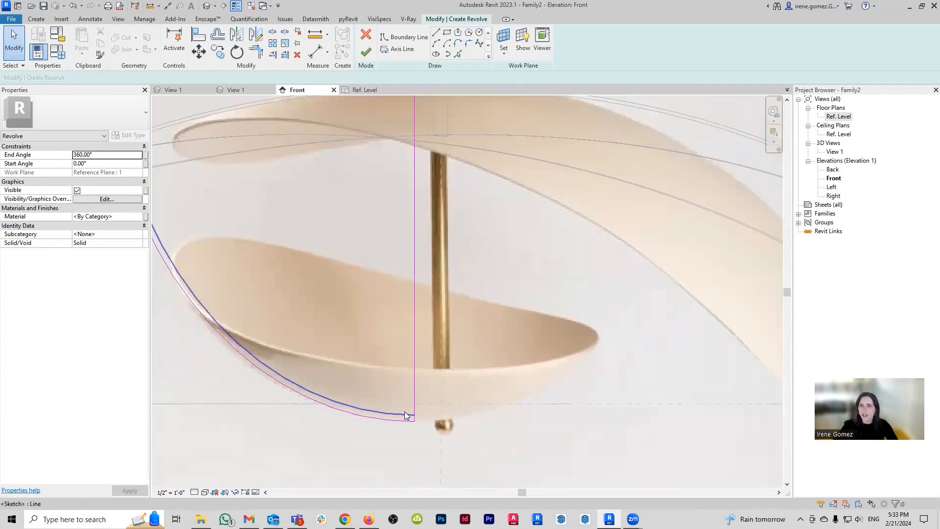
key("Escape")
left_click(410, 284)
left_click_drag(412, 279, 411, 388)
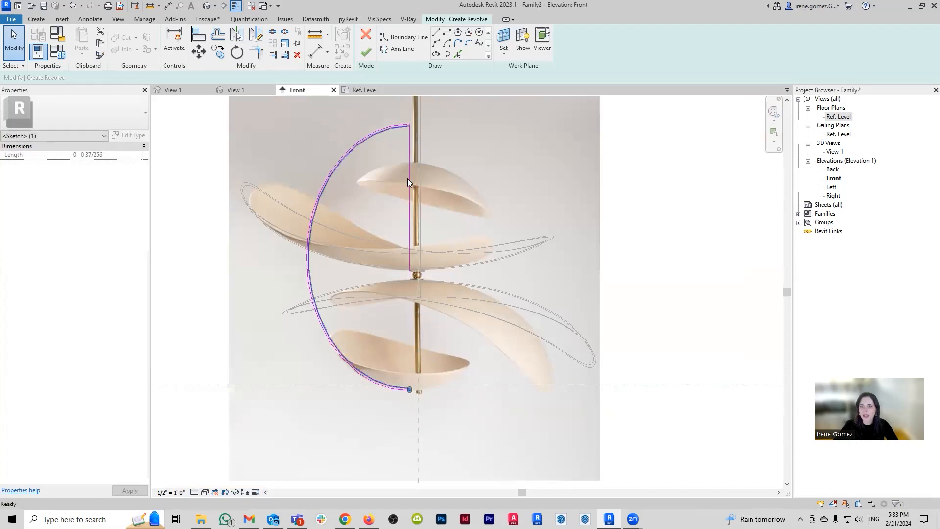
key("Escape")
Step: Shorten the upper part of the vertical line and align its end so it closes the highest ends of the two curves
left_click_drag(389, 110, 442, 336)
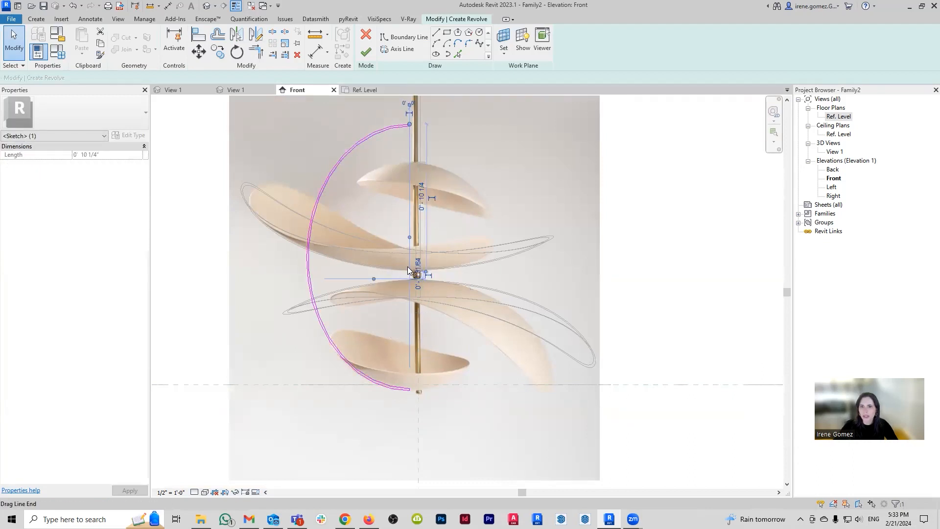
mouse_move(410, 269)
left_mouse_down()
mouse_move(403, 131)
mouse_move(412, 128)
left_mouse_up()
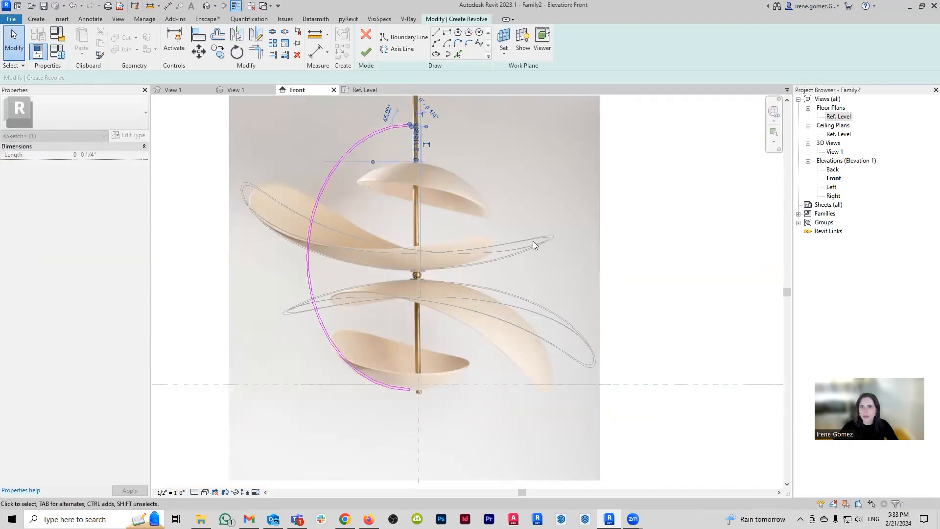
left_click(532, 242)
scroll(406, 112, "up", 4)
scroll(415, 131, "up", 3)
left_click_drag(432, 185, 416, 187)
scroll(373, 183, "down", 8)
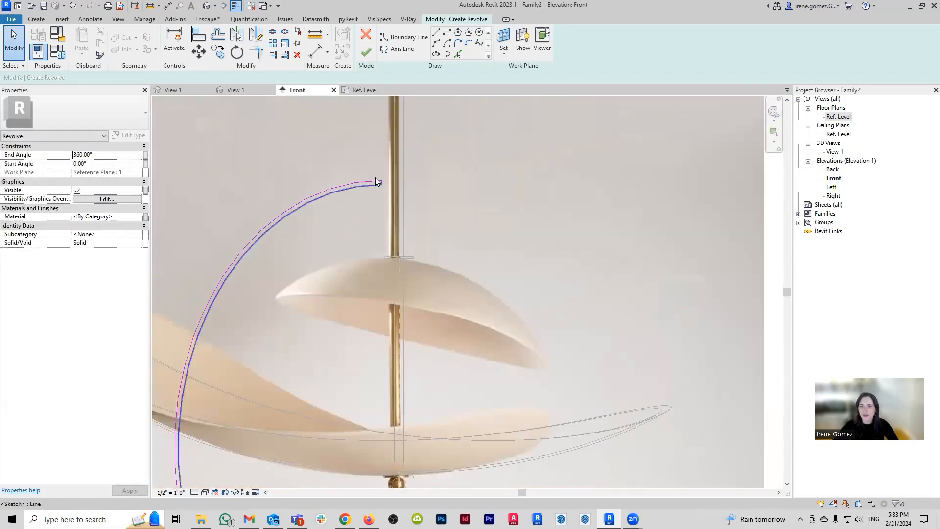
scroll(378, 212, "up", 2)
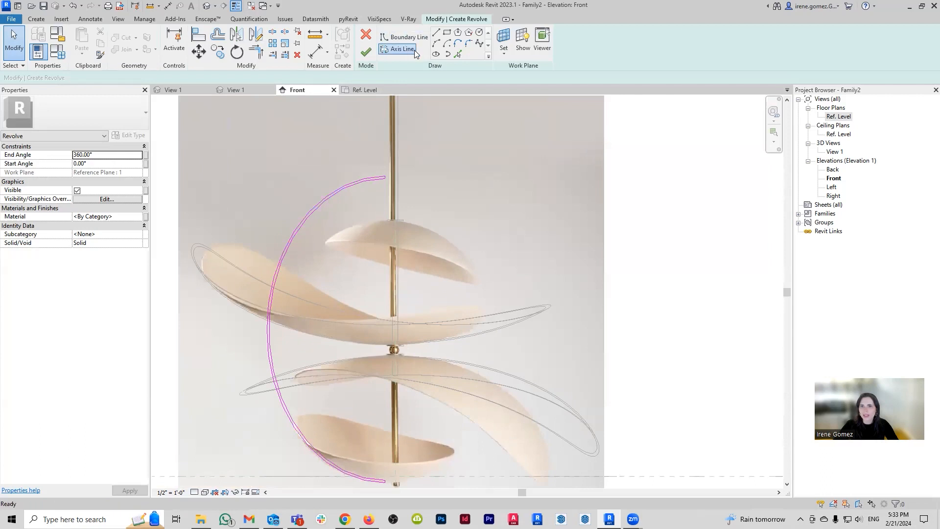
Step: Draw a vertical axis line about 1' 7 1/4" long through the profile's open side and finish the 360° revolve
left_click(401, 48)
left_click(393, 164)
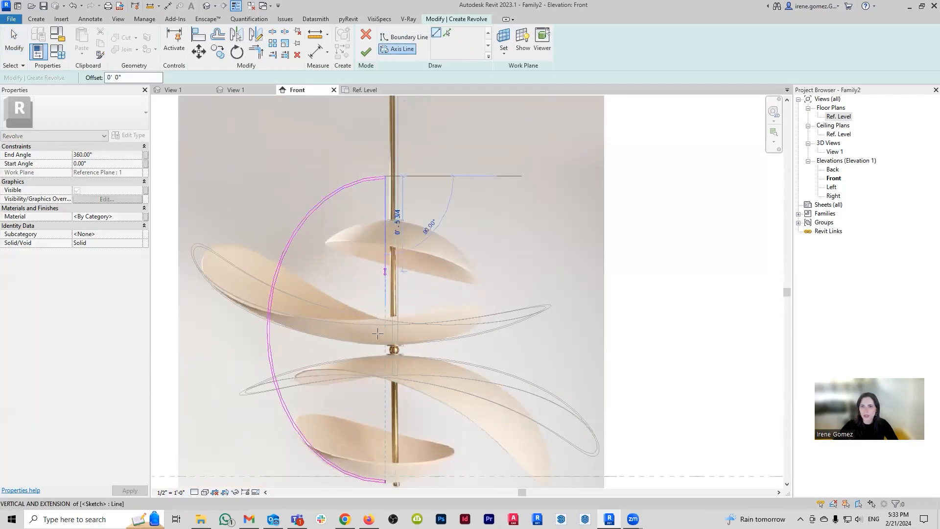
scroll(371, 315, "down", 3, "ctrl")
left_click(384, 396)
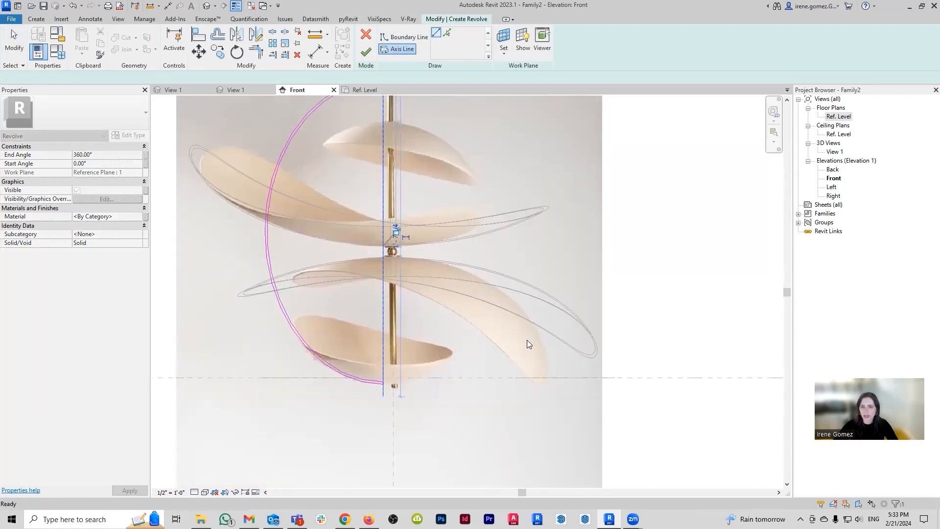
left_click(366, 52)
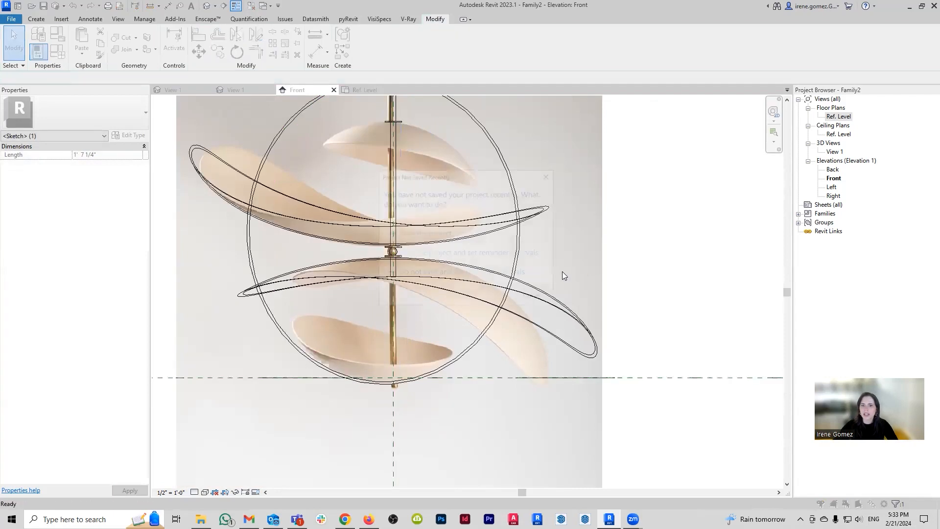
Step: Save the family to the desktop as "selene pendant", checking the lamp's name on its product page in Chrome
left_click(424, 233)
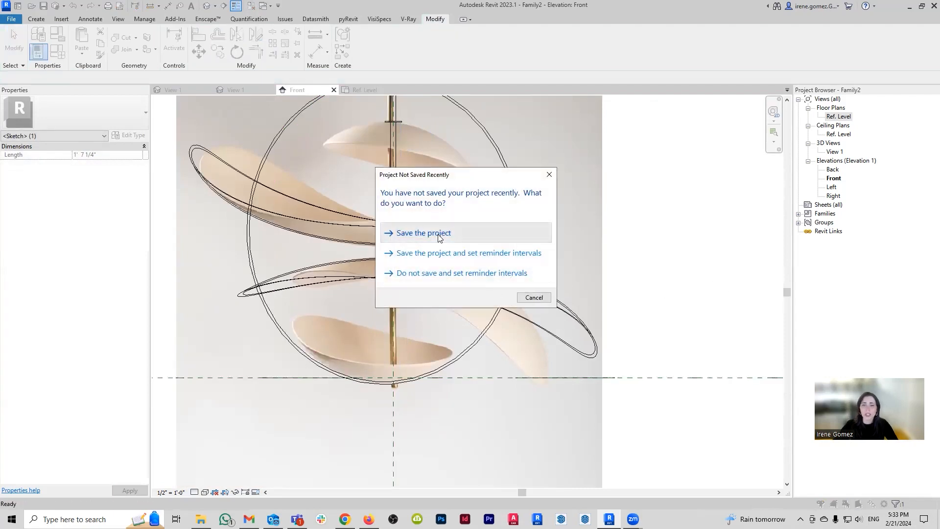
left_click(344, 519)
scroll(467, 338, "up", 5)
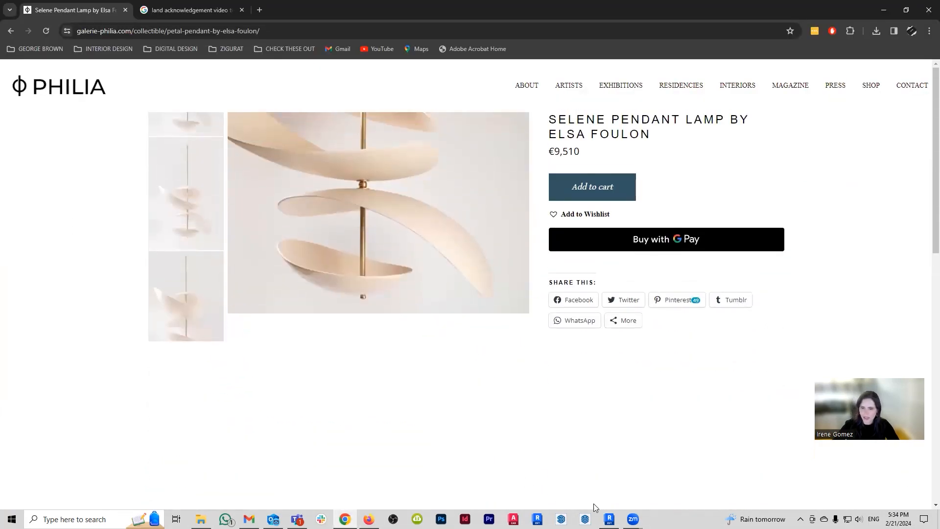
left_click(609, 519)
type("selene pe")
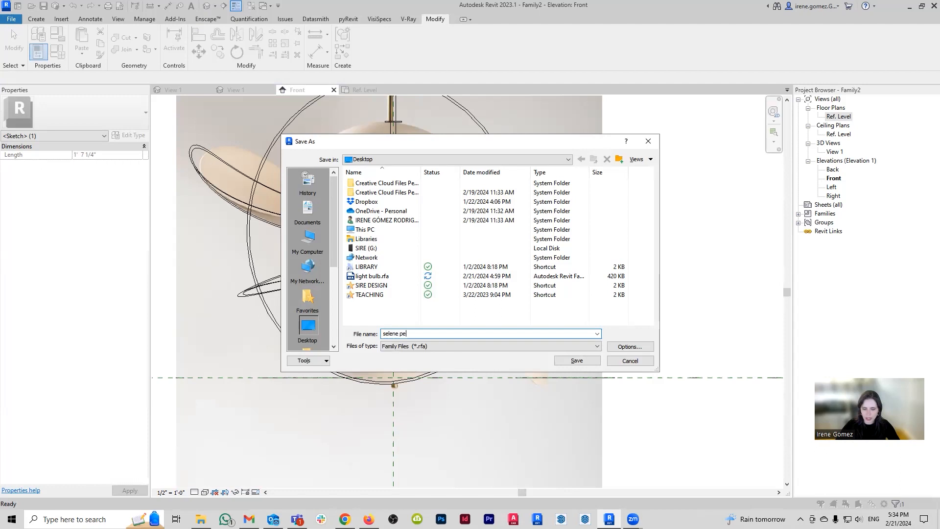
type("ndant")
left_click(576, 360)
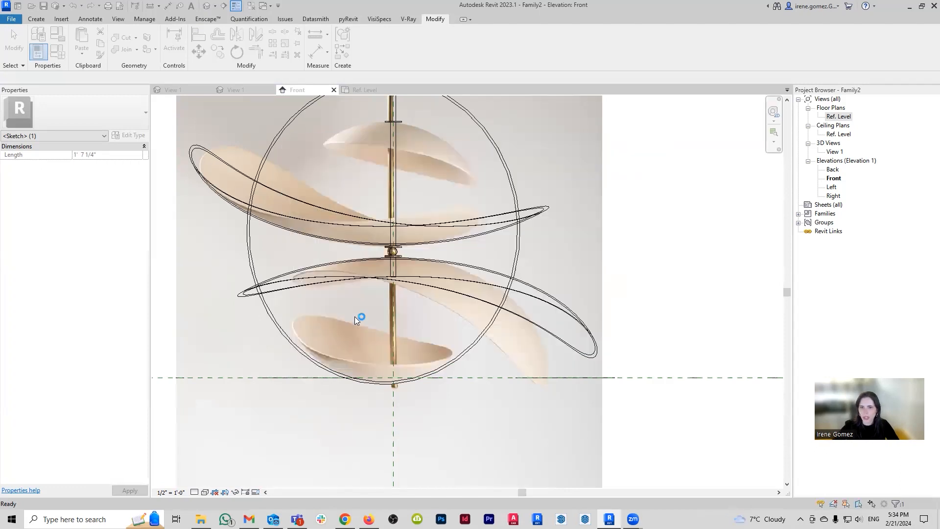
Step: Sketch a circle of about 0' 11 1/4" radius over the revolved shell and finish it as a 1' 0" deep void extrusion
scroll(446, 314, "up", 2)
scroll(447, 314, "down", 3)
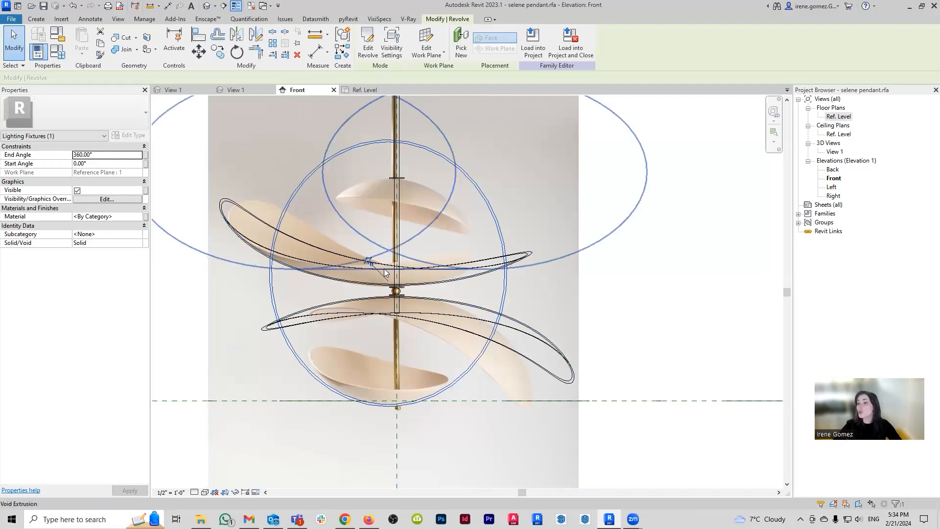
scroll(443, 336, "down", 2)
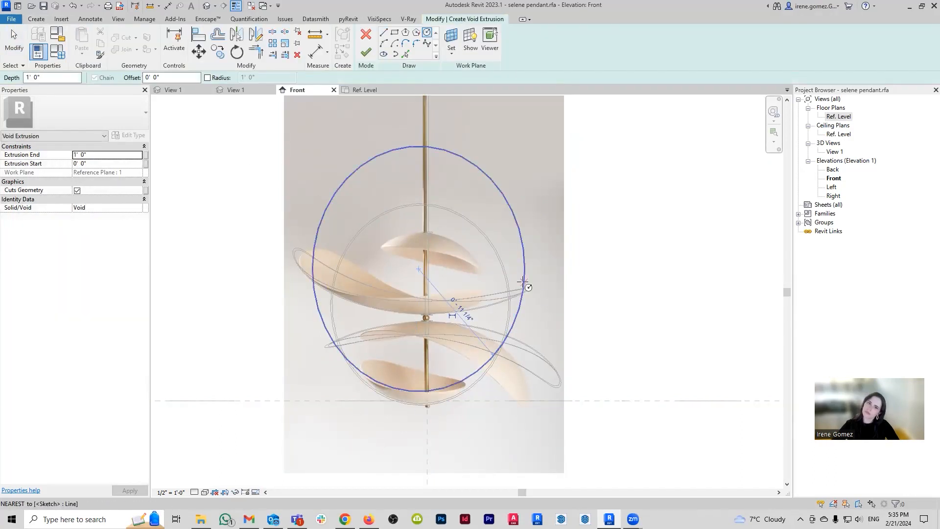
left_click(520, 254)
left_click_drag(523, 252, 527, 255)
left_click(366, 52)
Step: Inspect the void extrusion and the revolved shell in the 3D view, selecting each to compare their positions
left_click(235, 90)
scroll(375, 298, "down", 4)
middle_click_drag(382, 323, 539, 343, "shift")
left_click(436, 367)
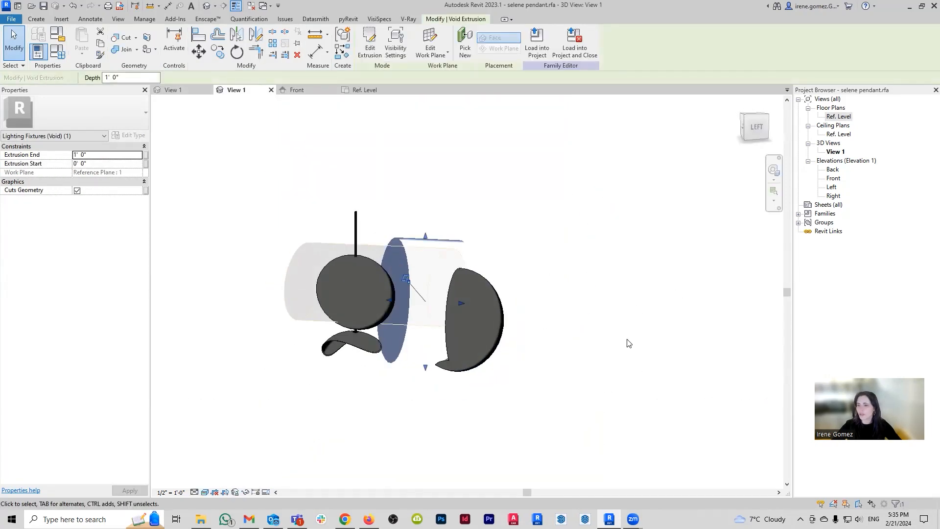
left_click(486, 339)
middle_click_drag(476, 379, 378, 411, "shift")
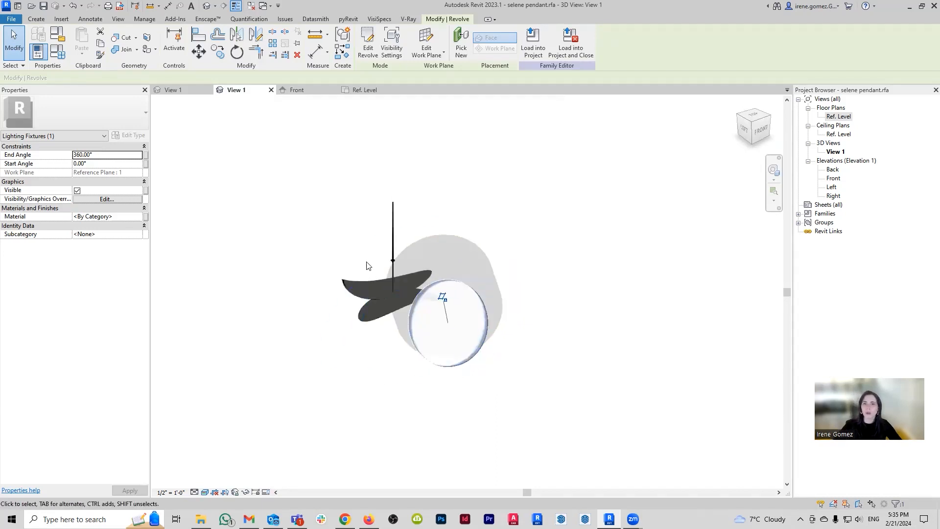
Step: Try to move the revolve to another work plane by picking a parallel plane in the Front elevation
left_click(298, 90)
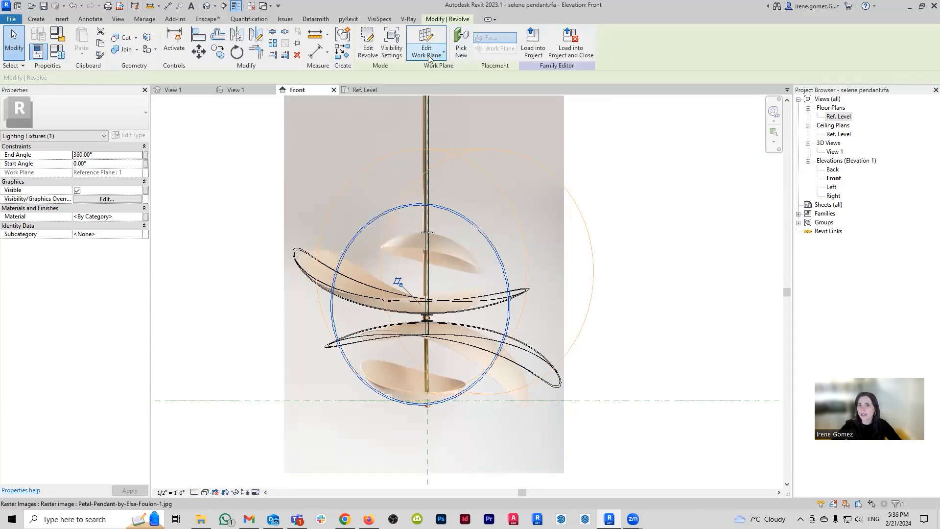
left_click(442, 54)
left_click(447, 91)
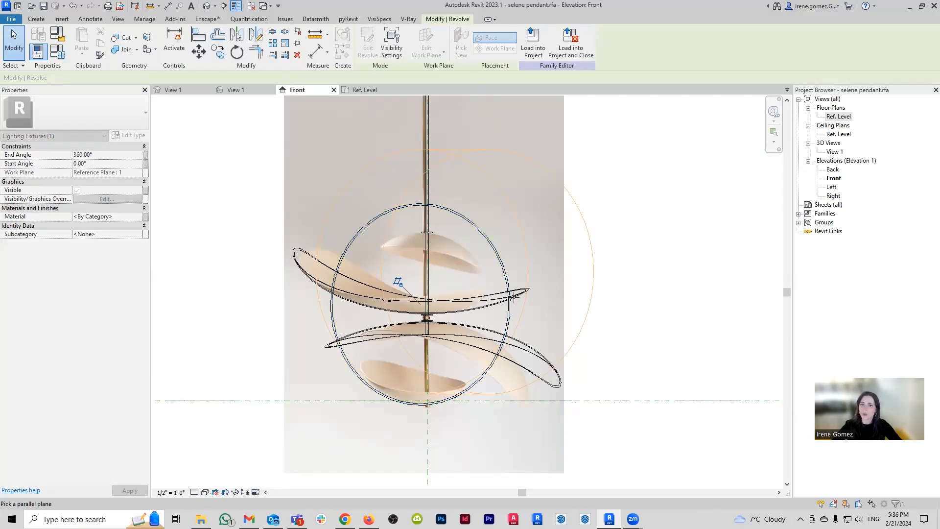
key("Escape")
key("Escape")
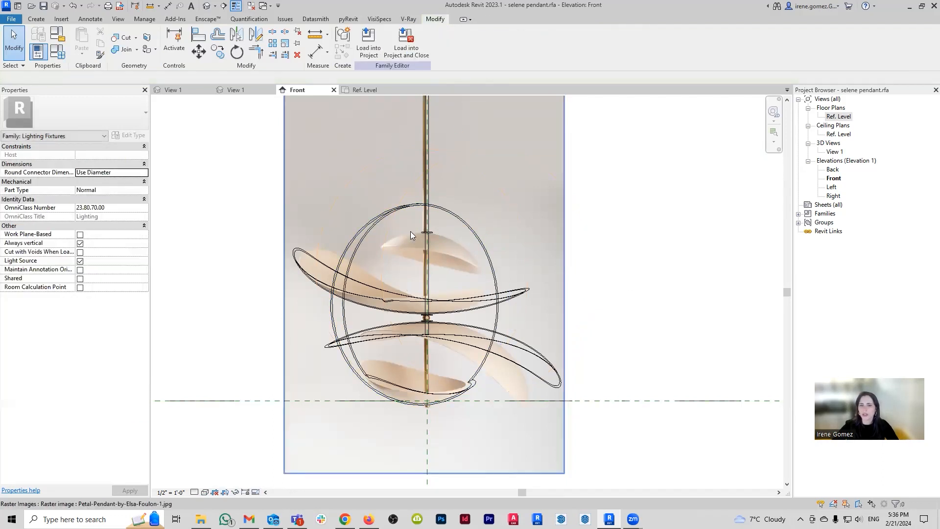
Step: Review the revolve's work plane settings from the Front elevation and try specifying a new plane by picking it
left_click(490, 325)
left_click(443, 53)
left_click(437, 71)
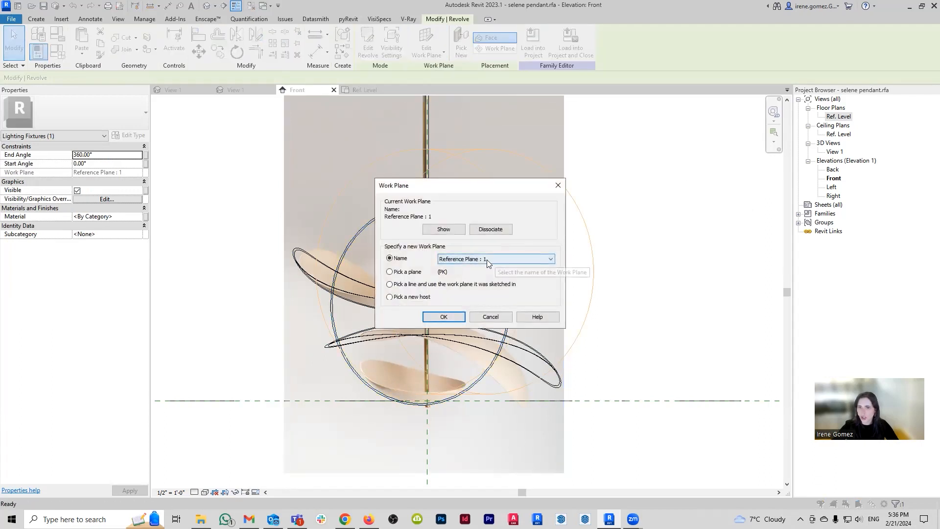
left_click(501, 261)
left_click(501, 261)
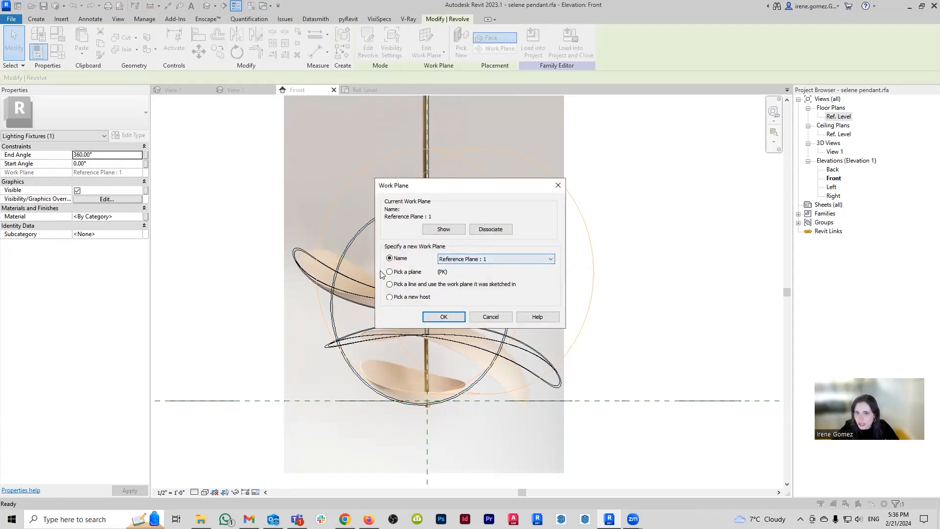
left_click(454, 321)
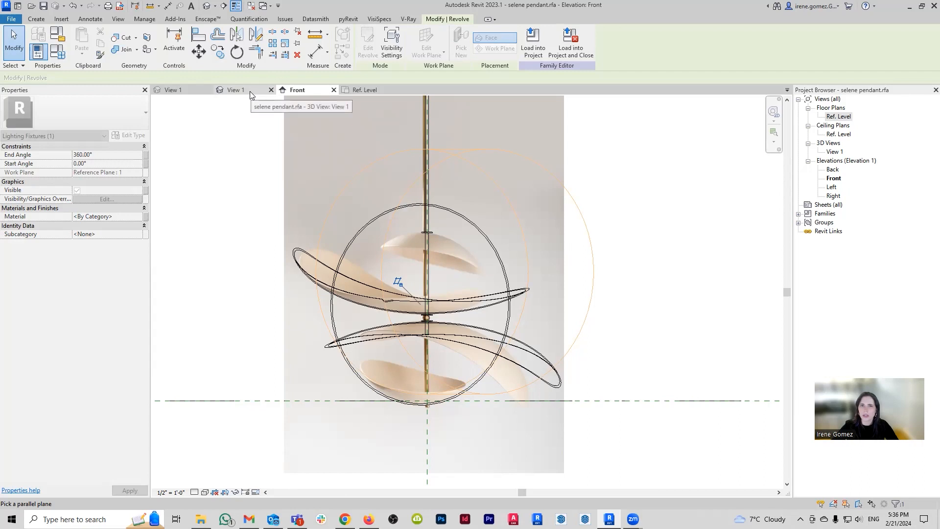
Step: Try to rehost the revolve in the Ref. Level plan by picking the horizontal reference plane through the petals' centre
left_click(364, 90)
left_click(470, 408)
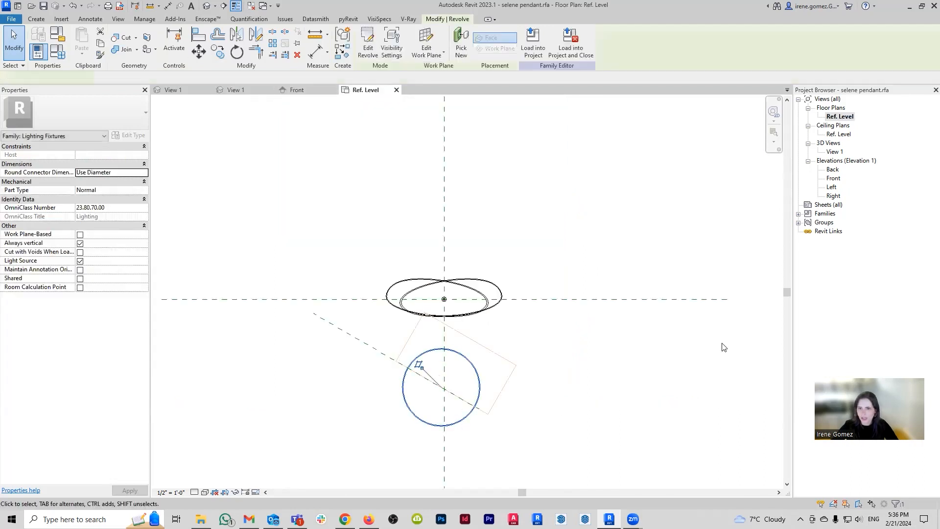
left_click(424, 54)
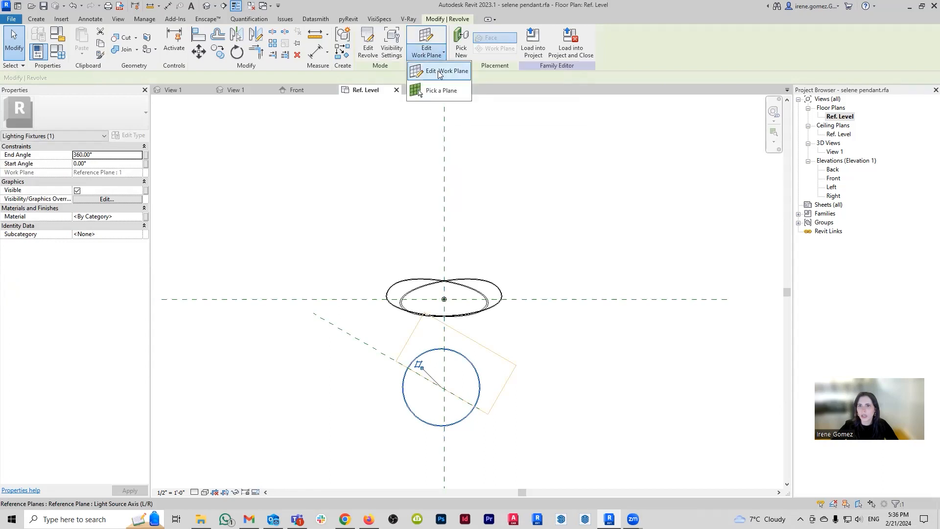
left_click(439, 74)
left_click(413, 272)
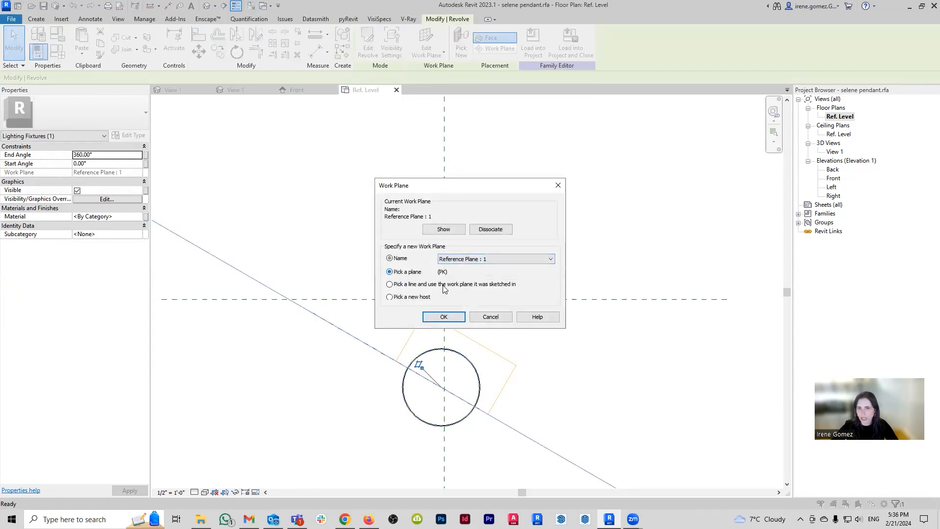
left_click(444, 317)
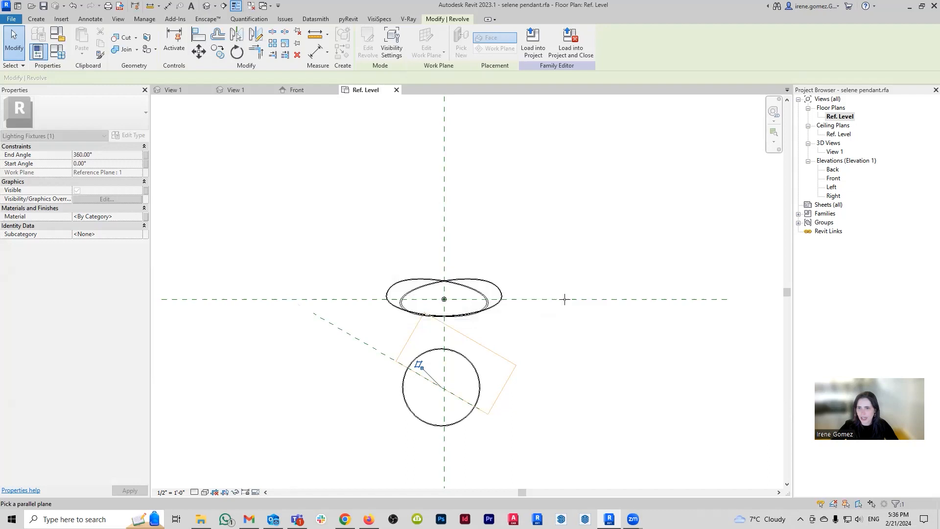
left_click(564, 299)
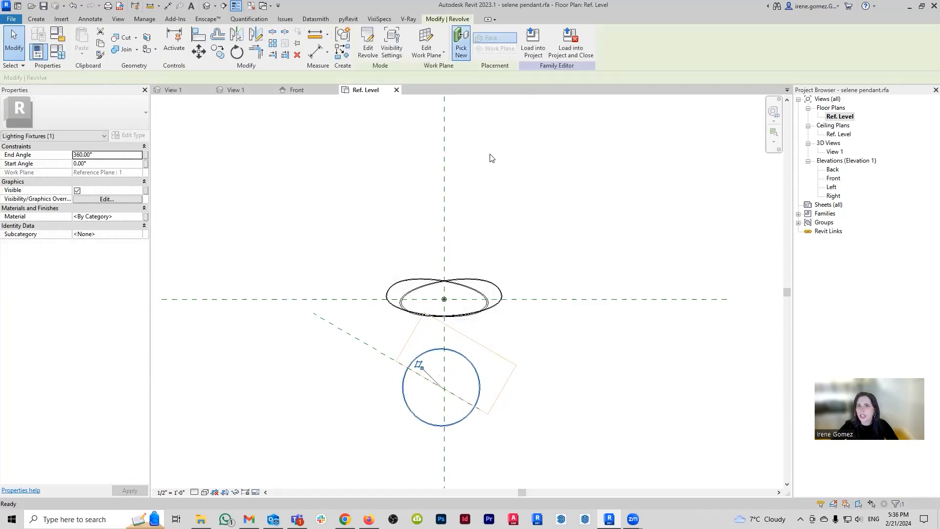
left_click(443, 299)
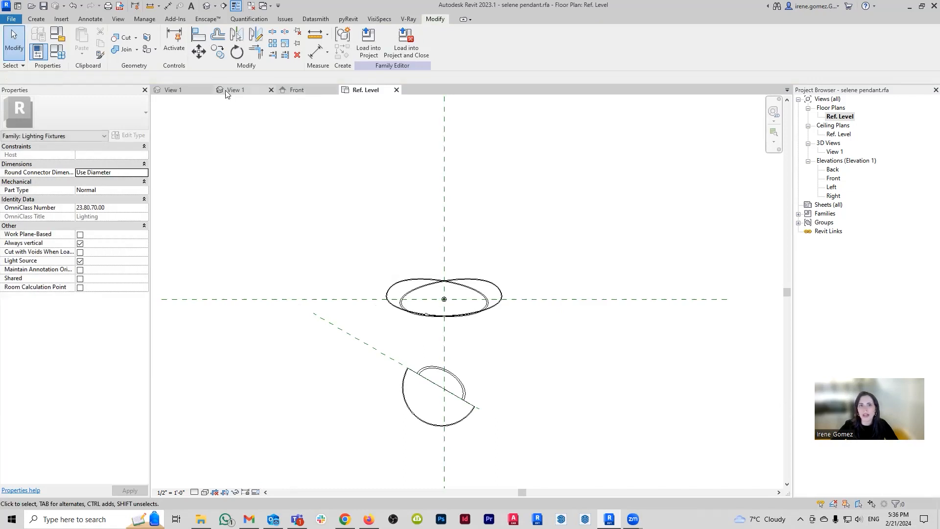
Step: Copy the revolve's sketch lines in the Front elevation, finish the sketch and delete the misplaced revolve
left_click(277, 91)
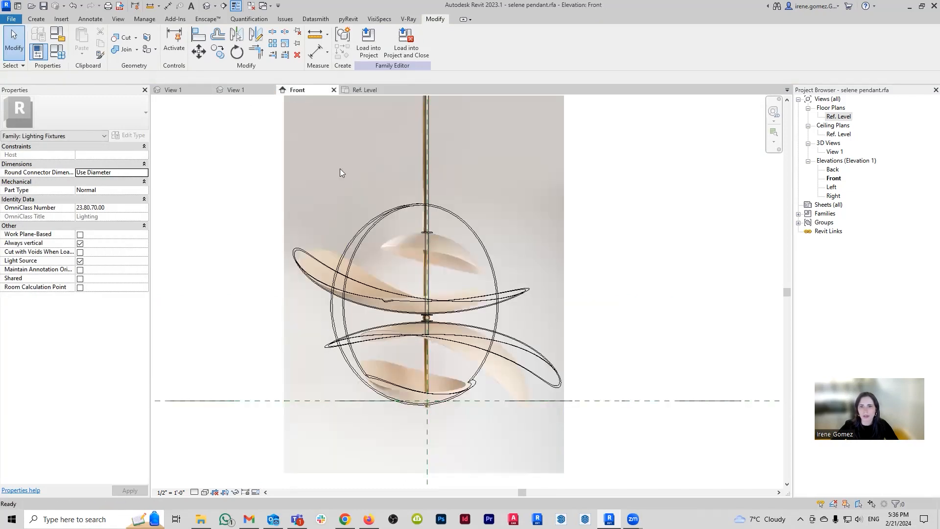
double_click(480, 367)
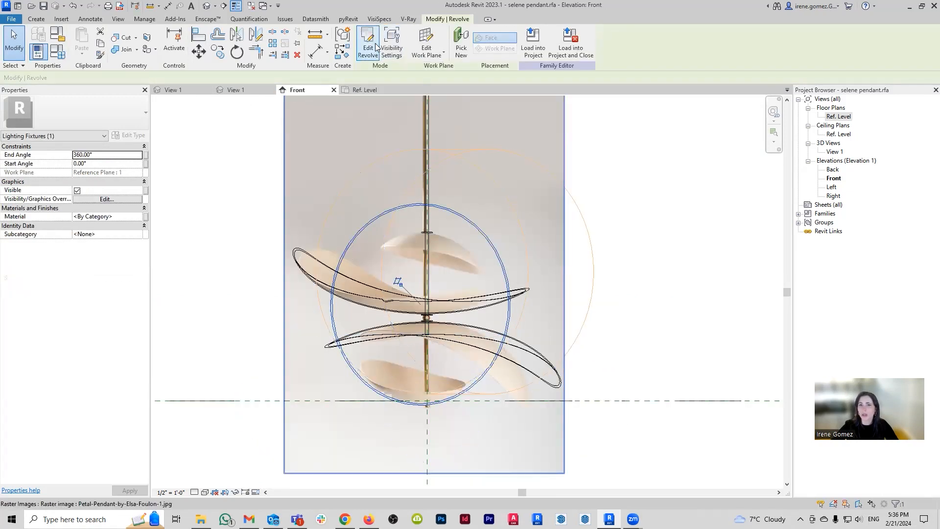
left_click_drag(225, 154, 438, 446)
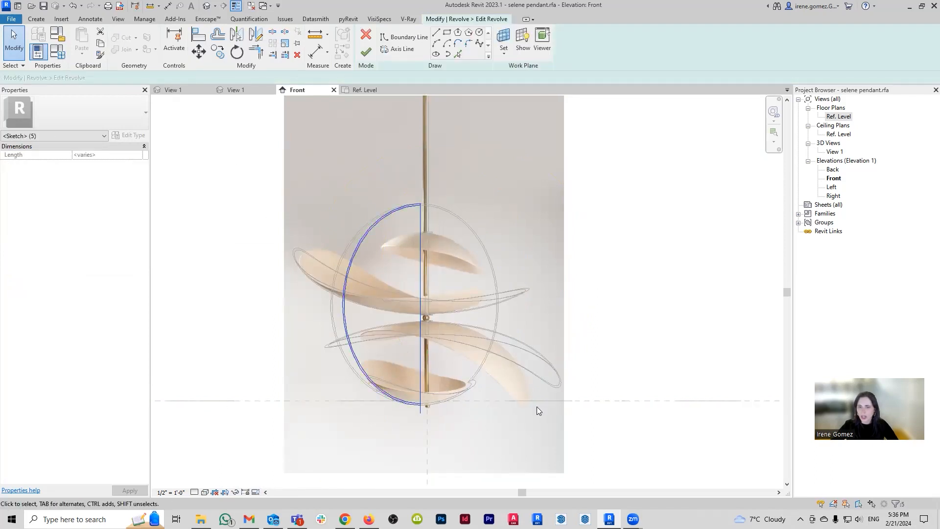
left_click(365, 52)
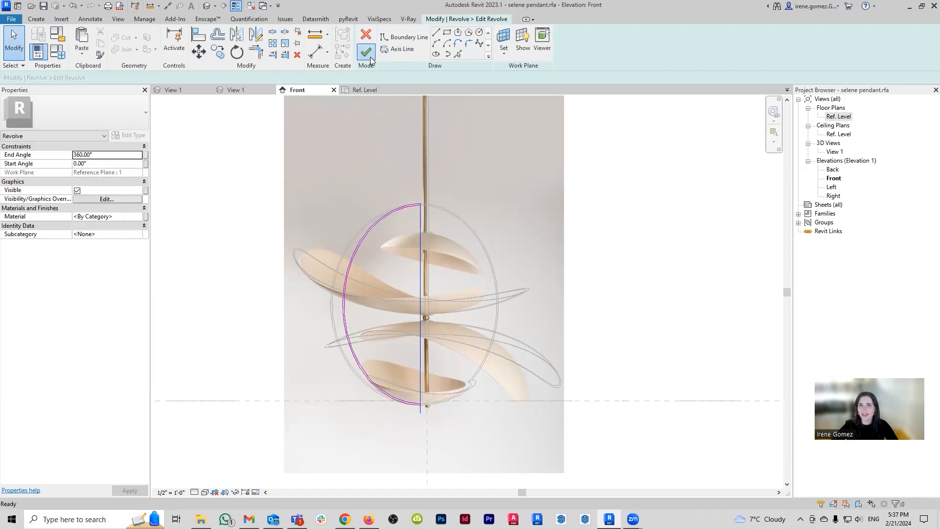
left_click(622, 268)
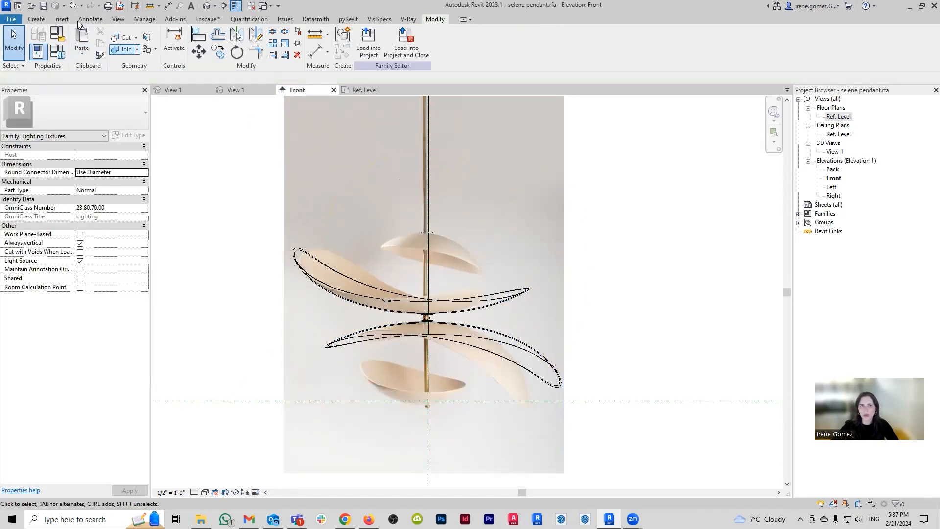
Step: Start a new revolve in the Front elevation with its work plane set to Reference Plane : Light Source Axis (F/B)
left_click(36, 18)
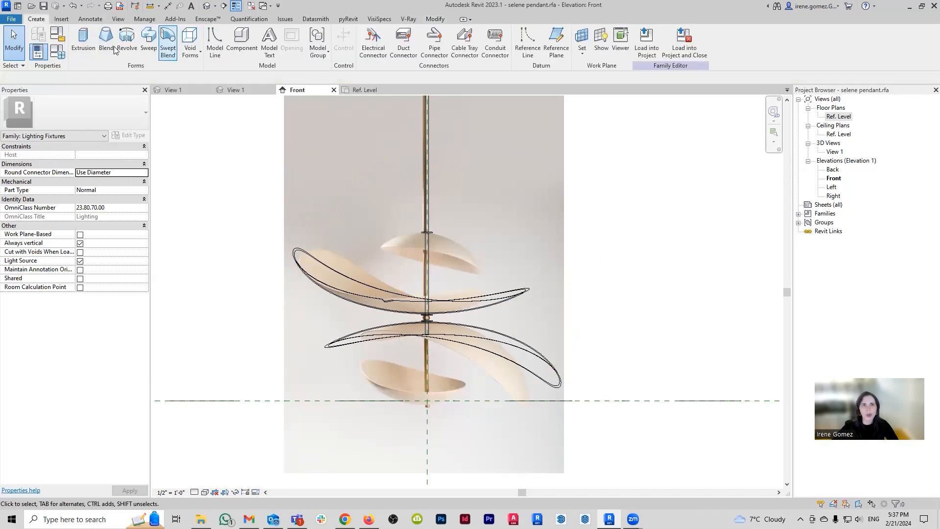
left_click(83, 39)
left_click(365, 35)
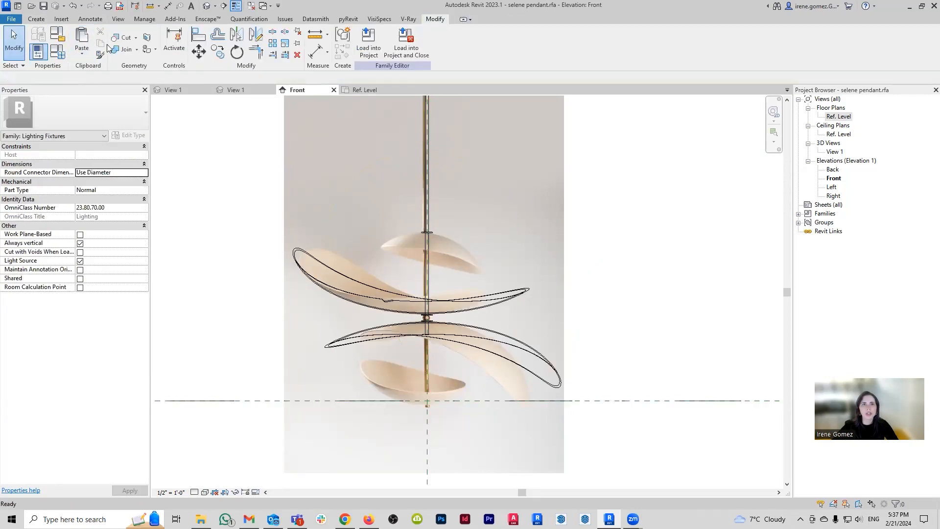
left_click(38, 18)
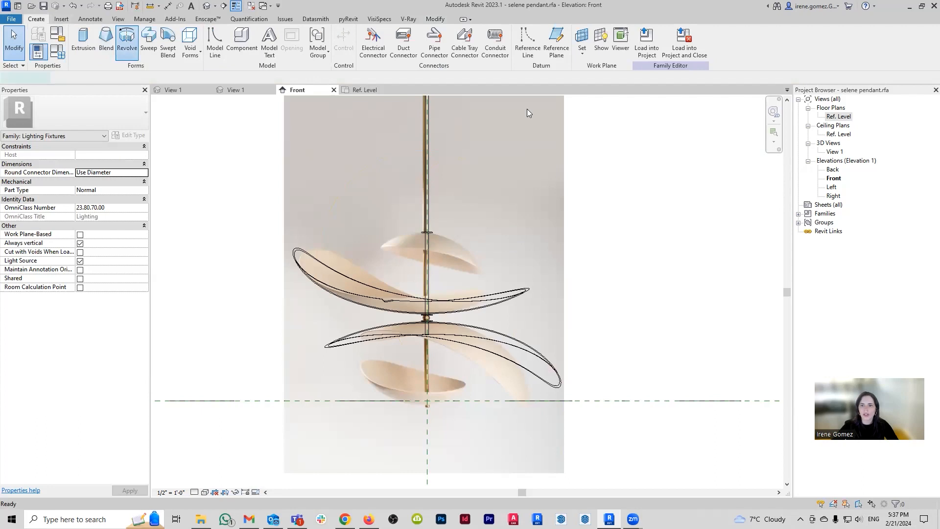
left_click(128, 41)
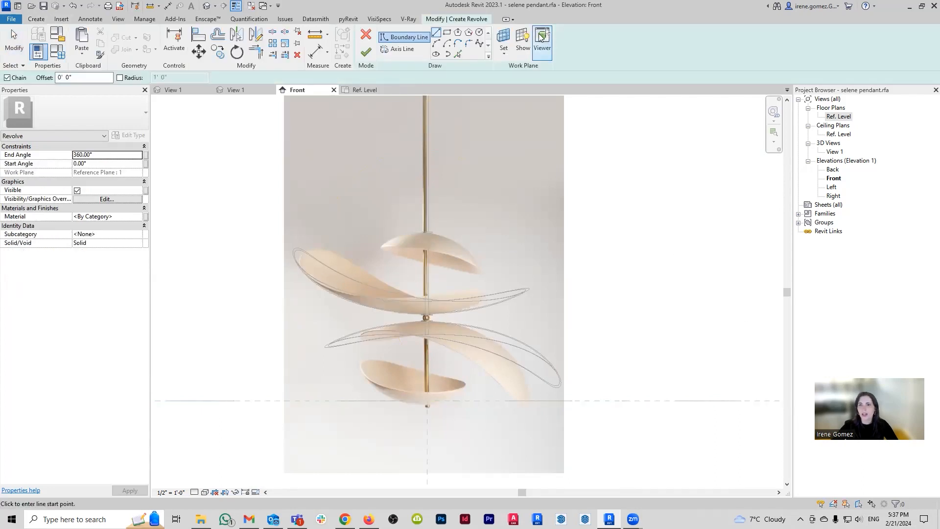
left_click(504, 53)
left_click(526, 74)
left_click(487, 259)
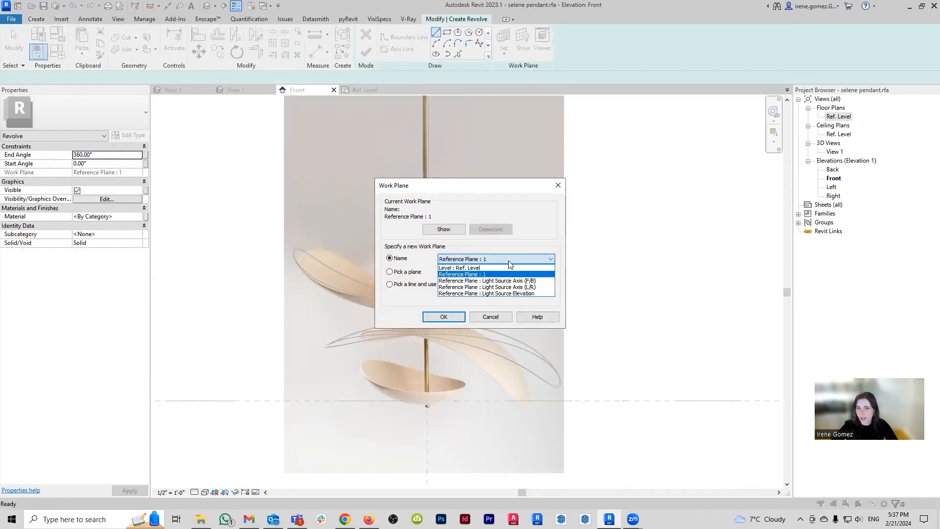
left_click(542, 281)
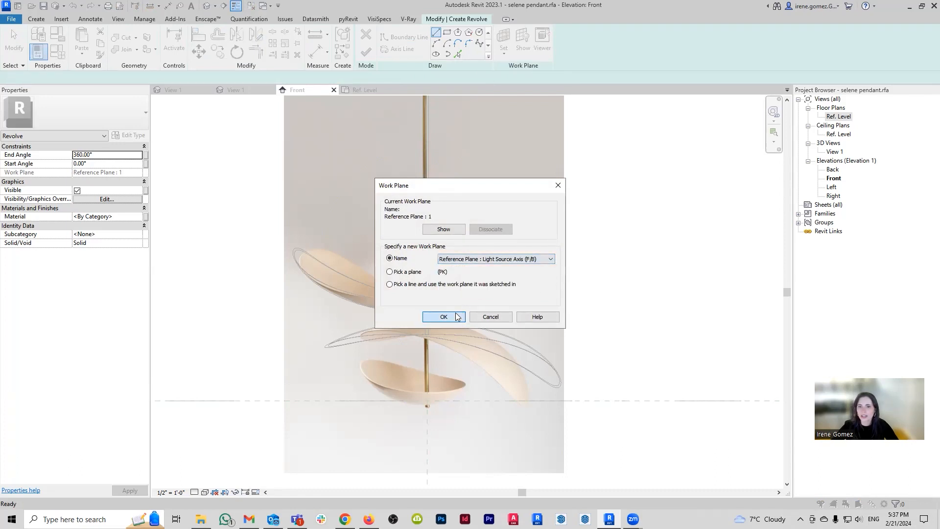
left_click(455, 315)
Step: Try reusing the copied half-ellipse profile by pasting and moving it over the lower petal, and delete it again
key("ctrl+v")
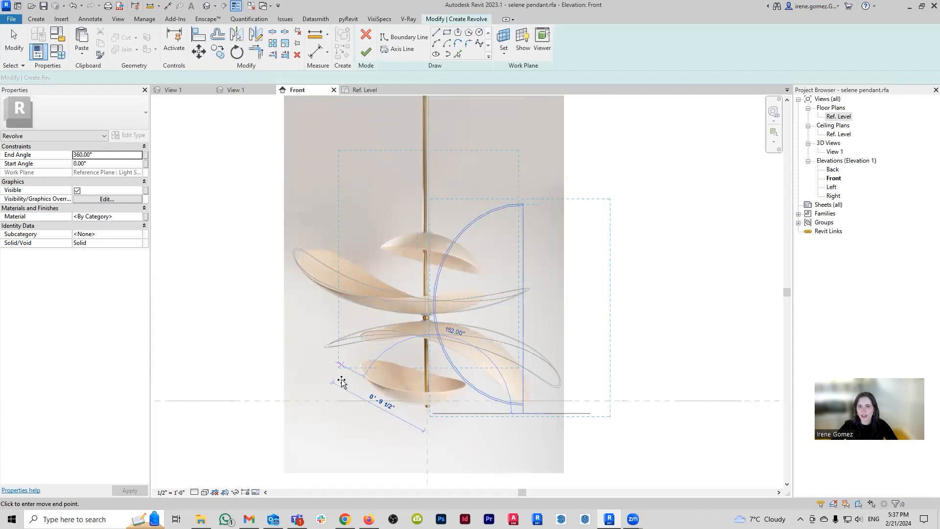
left_click(325, 395)
mouse_move(321, 157)
left_mouse_down()
mouse_move(430, 349)
mouse_move(430, 404)
left_mouse_up()
mouse_move(419, 337)
left_mouse_down()
mouse_move(427, 363)
mouse_move(416, 341)
left_mouse_up()
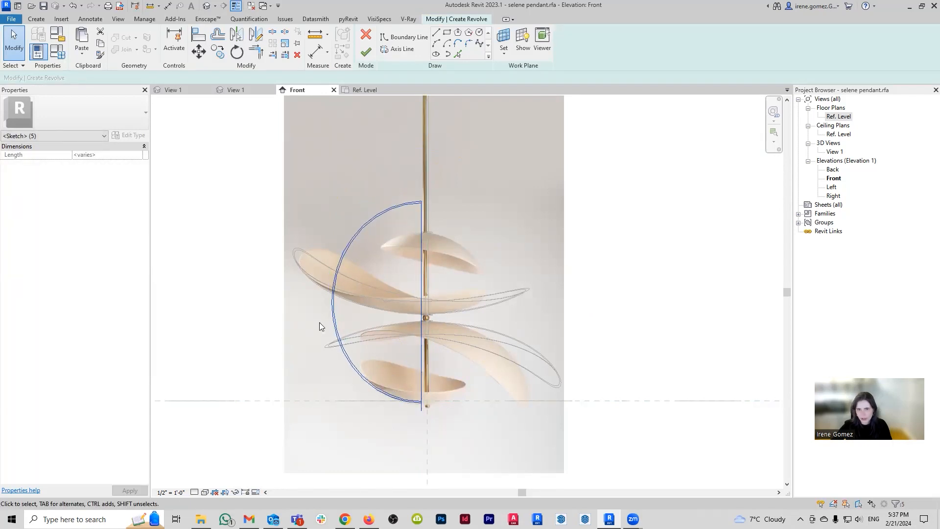
scroll(336, 303, "up", 3)
key("Escape")
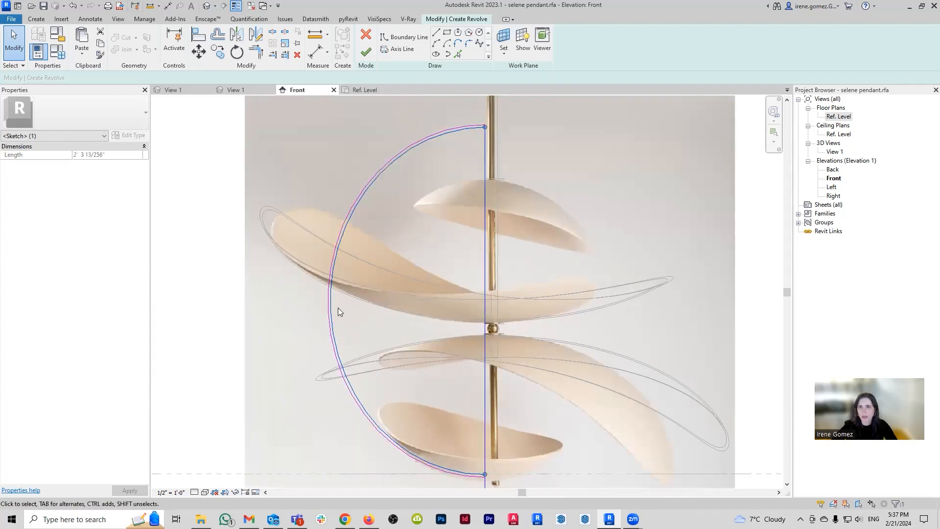
scroll(366, 283, "down", 2)
mouse_move(303, 141)
left_mouse_down()
mouse_move(441, 414)
mouse_move(481, 453)
left_mouse_up()
key("Delete")
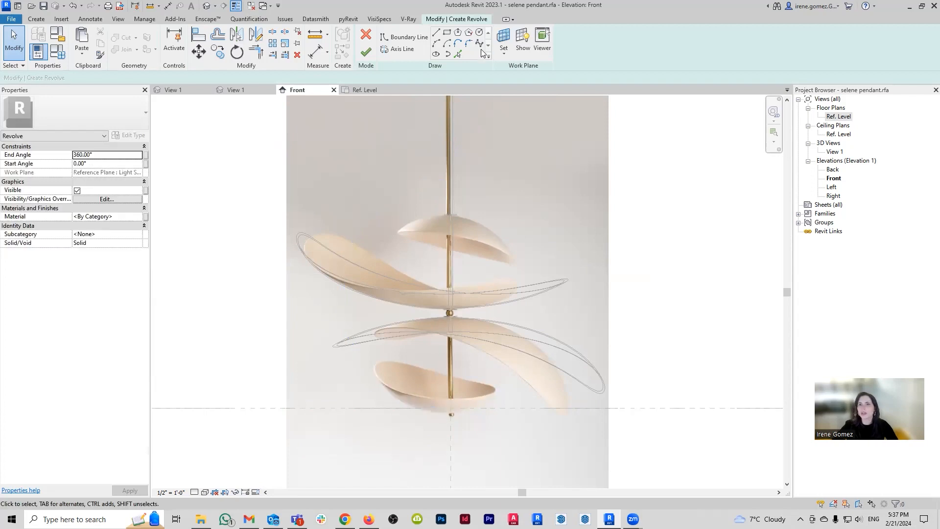
Step: Sketch a full ellipse following the lower petal's underside, about 0' 9 1/4" vertical and 0' 7 1/2" horizontal radius, and shift it onto the petal
left_click(435, 54)
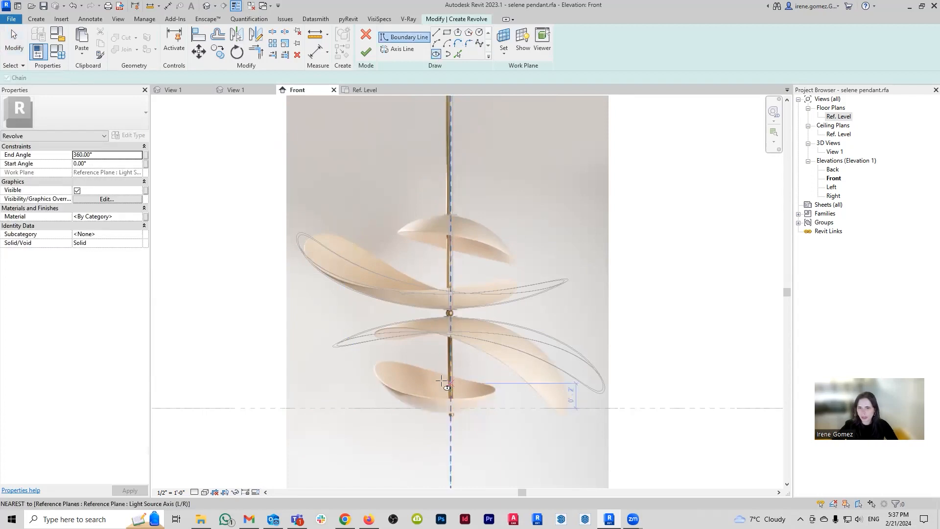
left_click(431, 295)
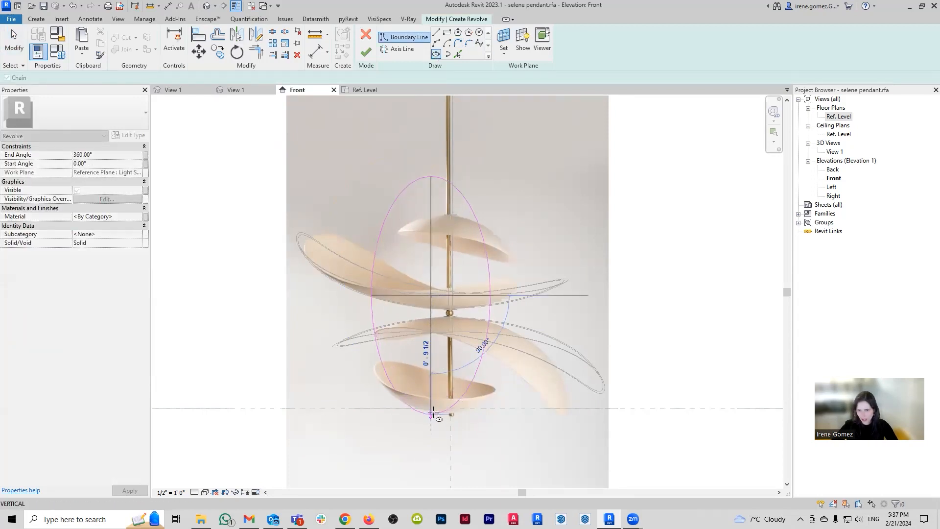
left_click(430, 409)
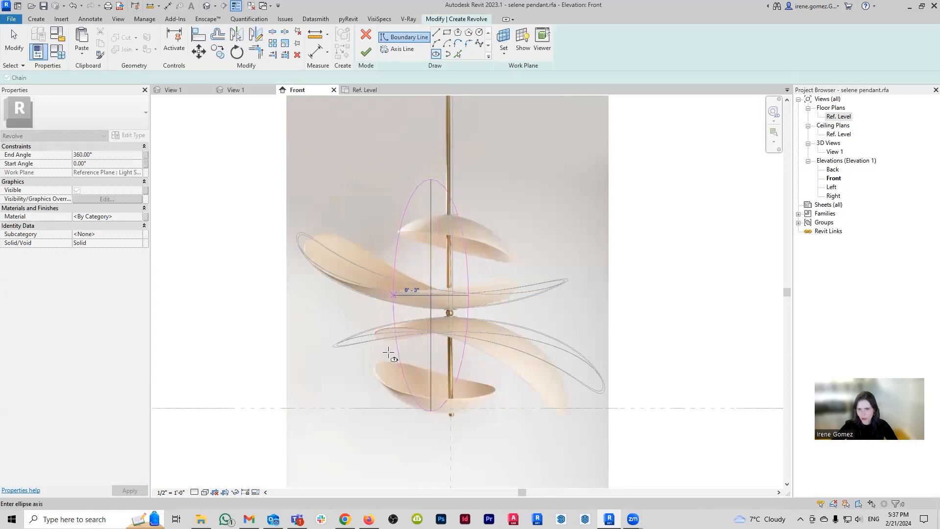
left_click(338, 332)
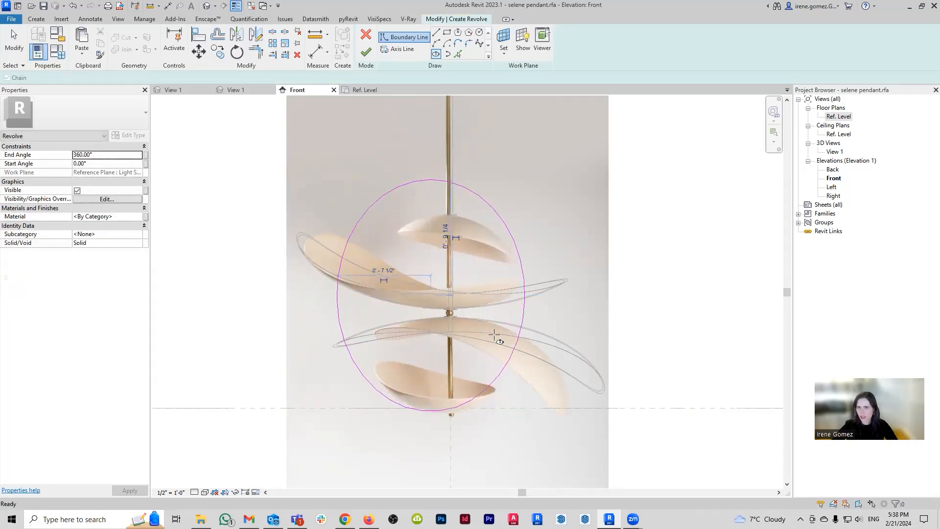
key("Escape")
left_click(525, 318)
left_click_drag(528, 317, 534, 321)
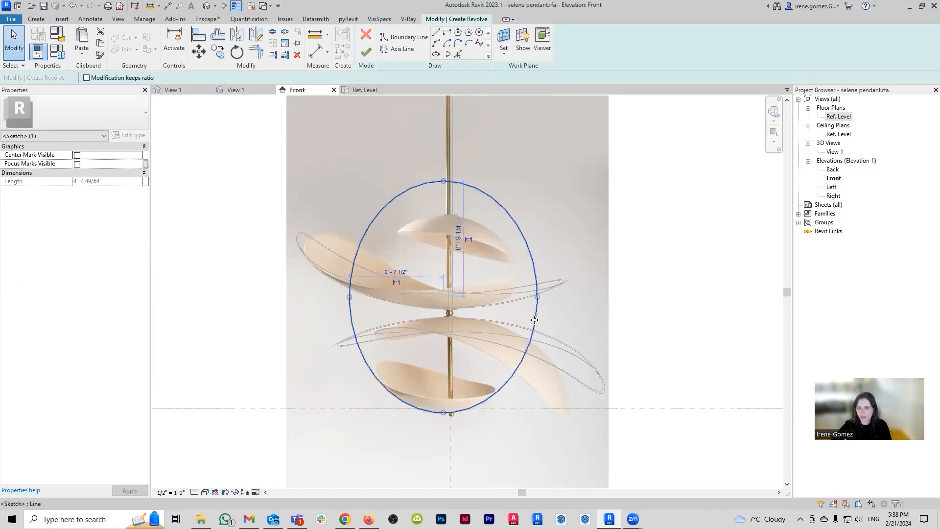
key("Escape")
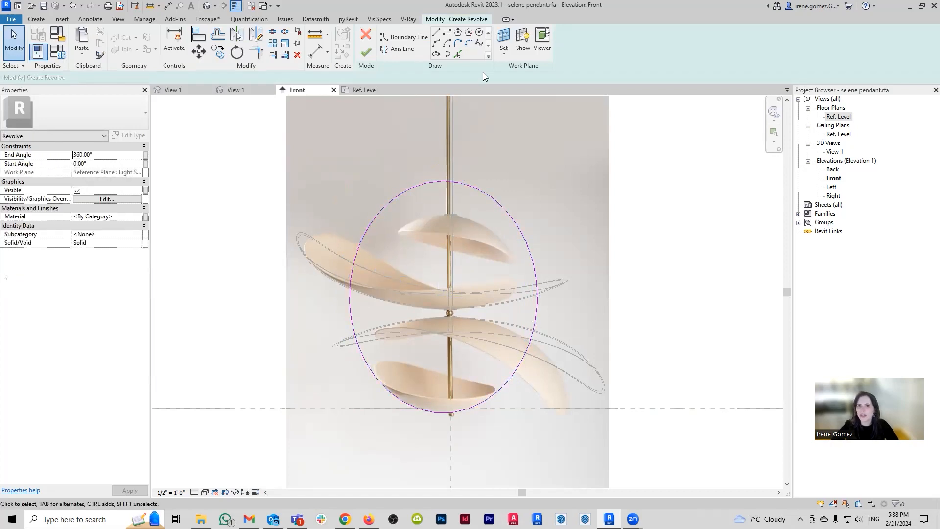
Step: Offset the full ellipse's outline by 2 mm with Pick Lines
left_click(458, 53)
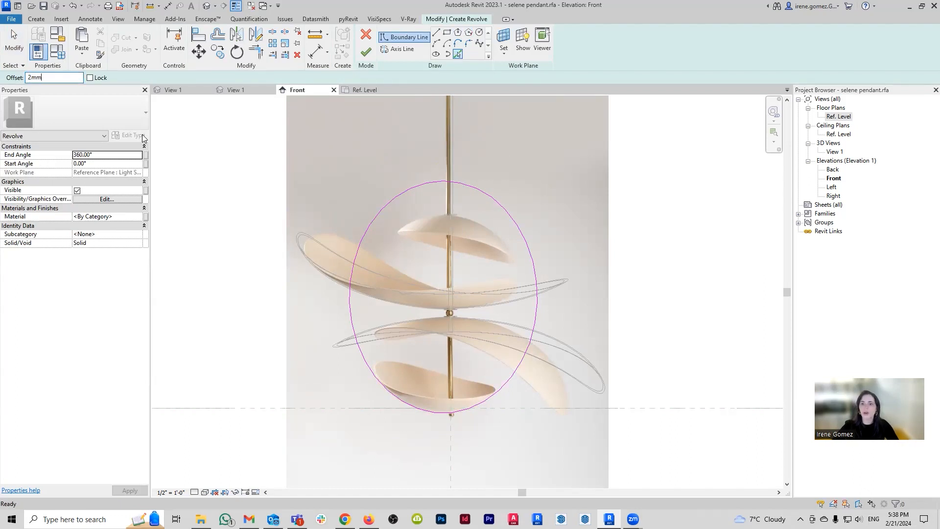
left_click(443, 181)
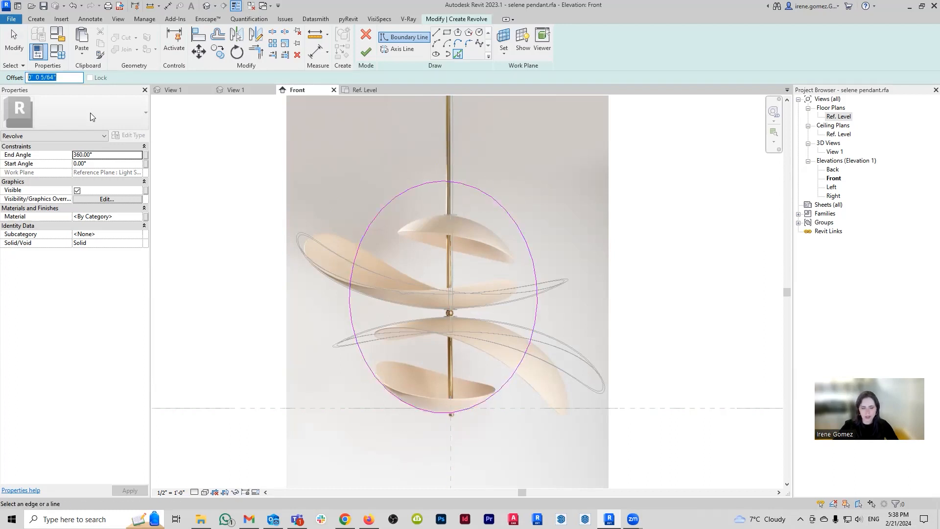
key("Escape")
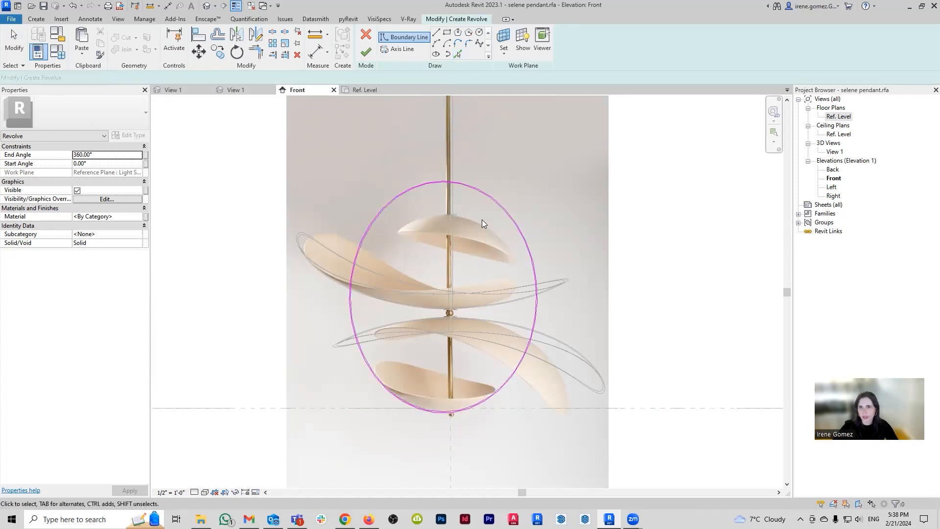
key("Escape")
scroll(467, 188, "up", 1)
left_click(431, 183)
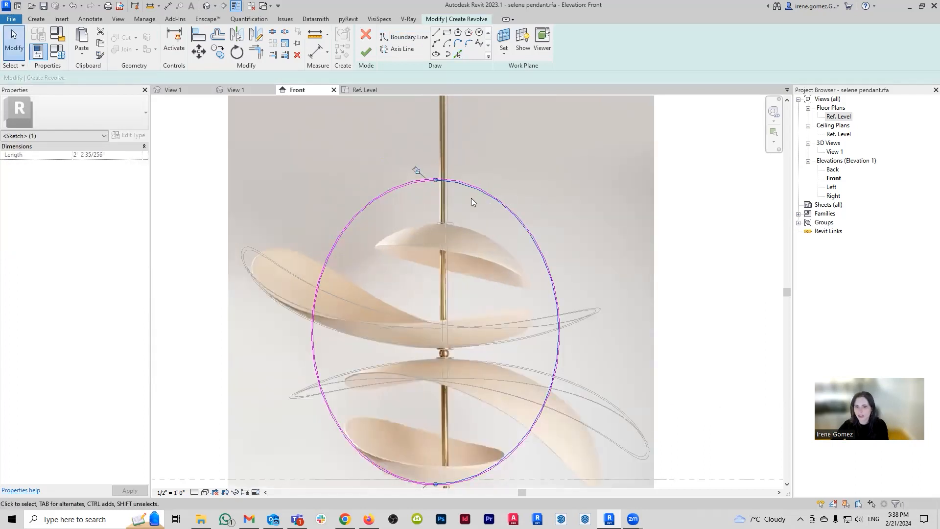
key("Escape")
Step: Draw a vertical boundary line connecting the ellipse's lowest and highest points
left_click(435, 33)
scroll(417, 407, "up", 3)
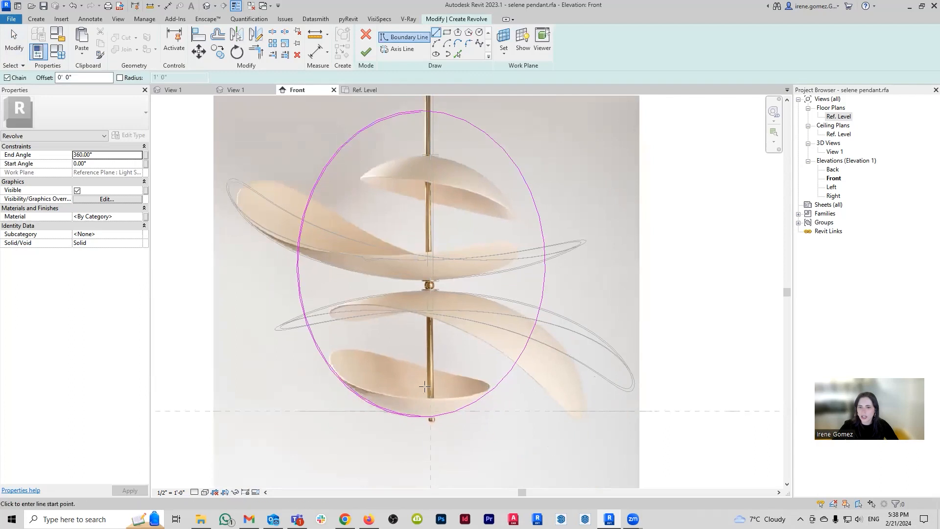
left_click(415, 397)
scroll(434, 356, "down", 3)
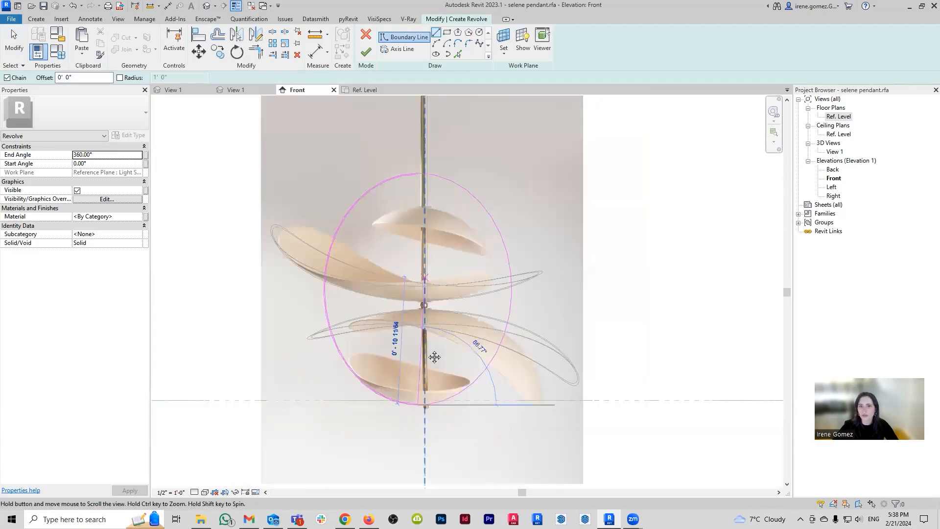
middle_click_drag(434, 357, 414, 372)
scroll(411, 348, "up", 3)
scroll(424, 361, "up", 3)
left_click(387, 329)
middle_click_drag(550, 460, 524, 317)
key("Escape")
scroll(531, 323, "down", 2)
middle_click_drag(546, 349, 524, 294)
Step: Trim the ellipse's left half and the vertical line to each other at both ends, keeping a single closed half-ellipse profile
key("s")
key("Escape")
key("Escape")
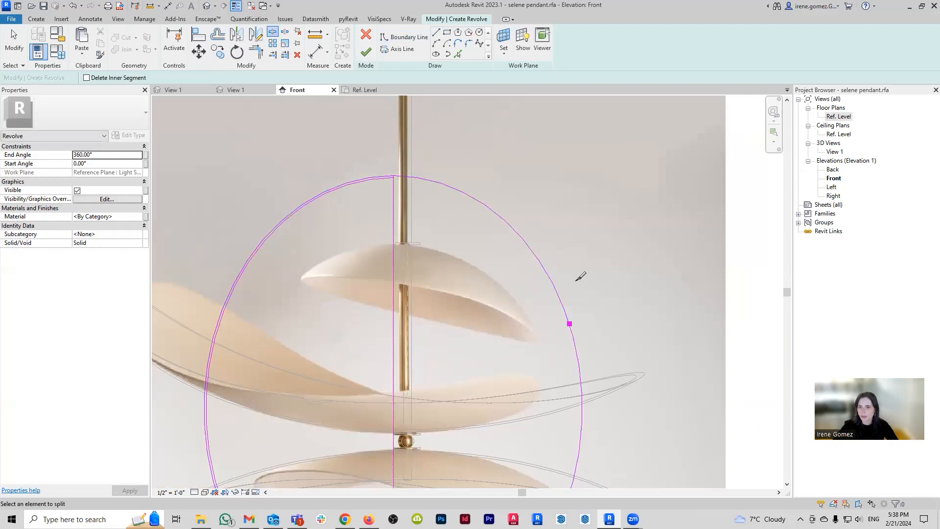
key("tr")
left_click(382, 177)
left_click(396, 202)
middle_click_drag(385, 484, 394, 211)
left_click(384, 366)
left_click(401, 351)
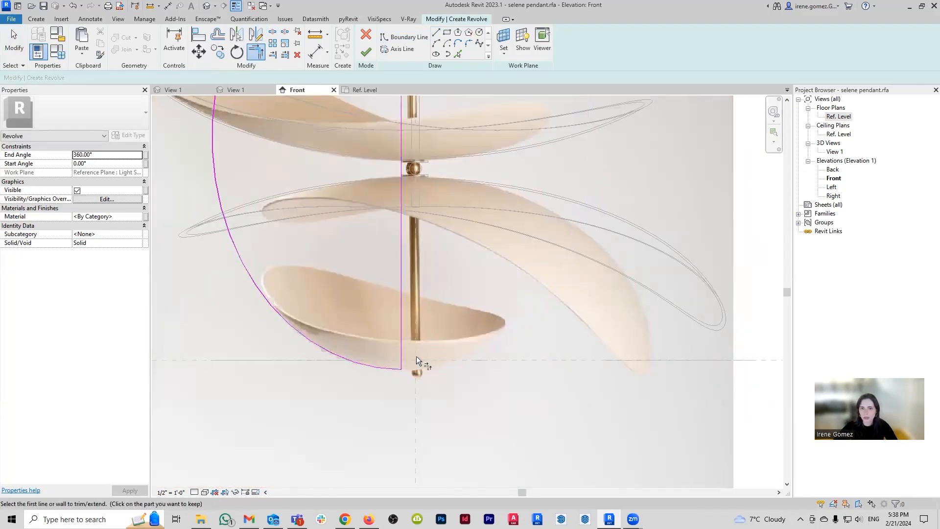
scroll(394, 360, "up", 6)
middle_click_drag(353, 375, 416, 425)
scroll(416, 421, "down", 6)
middle_click_drag(285, 297, 392, 435)
key("Escape")
scroll(279, 245, "up", 4)
left_click(275, 232)
left_click(322, 272)
scroll(311, 271, "down", 2)
scroll(323, 272, "down", 5)
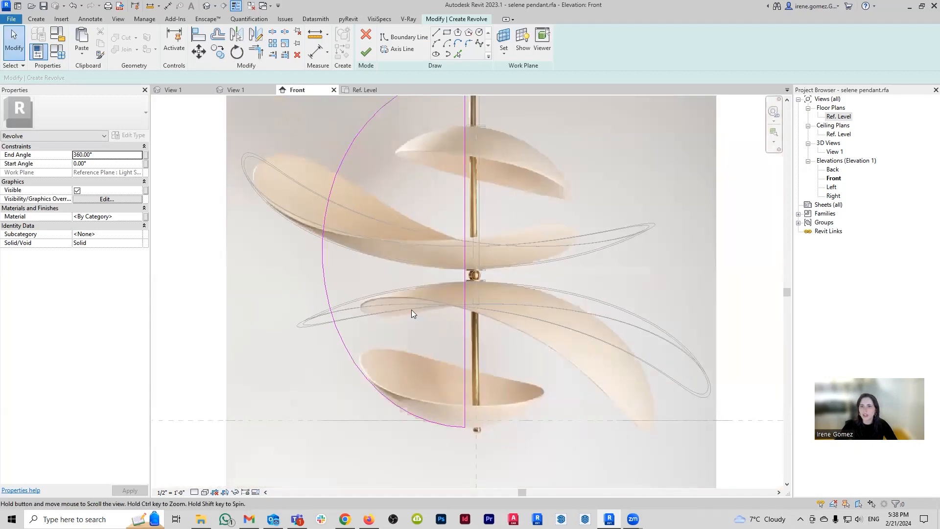
Step: Split the half-ellipse's vertical closing line at about mid-height
key("s")
key("l")
left_click(458, 280)
key("Escape")
Step: Offset the half-ellipse arc inward by 0' 0 5/32" with Pick Lines
left_click(458, 54)
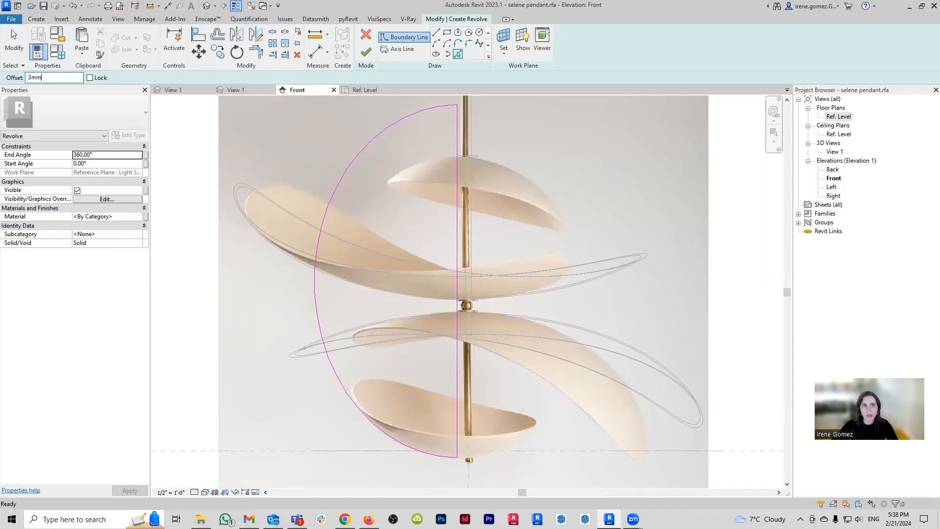
left_click(340, 184)
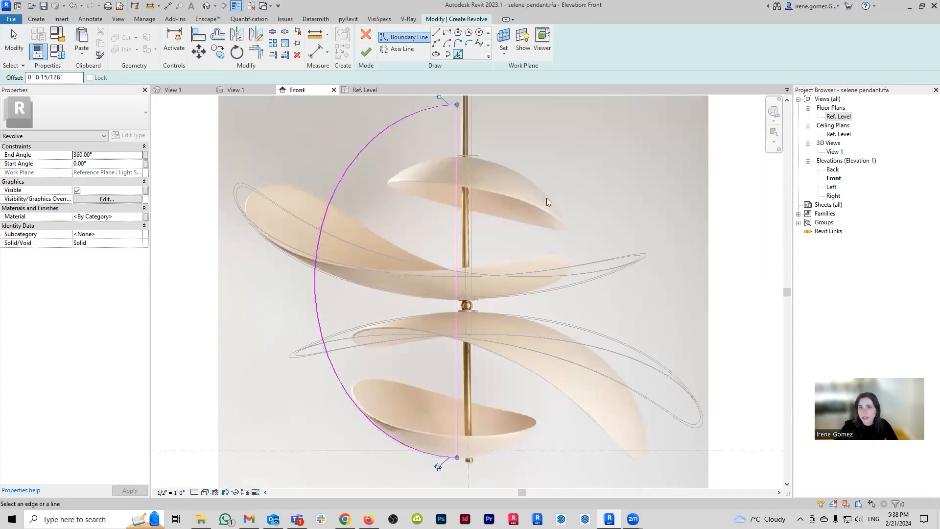
left_click_drag(64, 78, 16, 70)
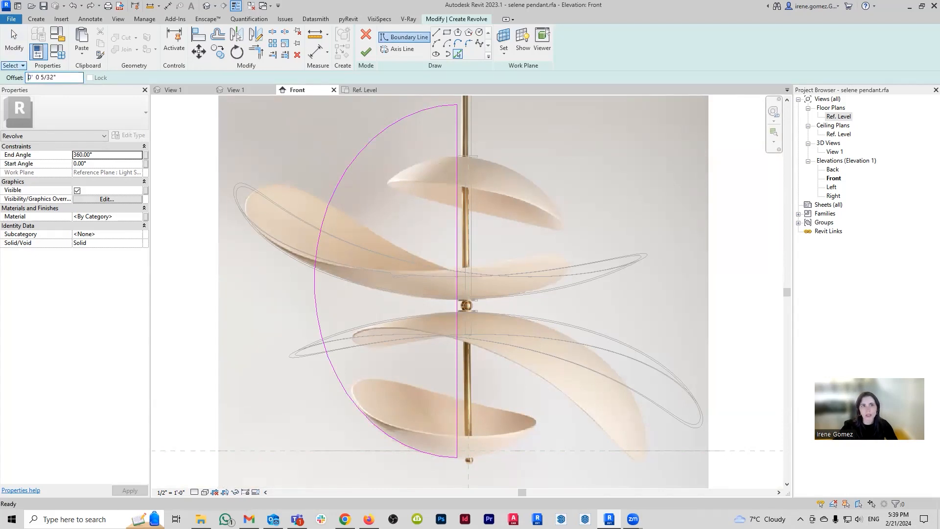
left_click(417, 113)
scroll(458, 104, "up", 4)
key("Escape")
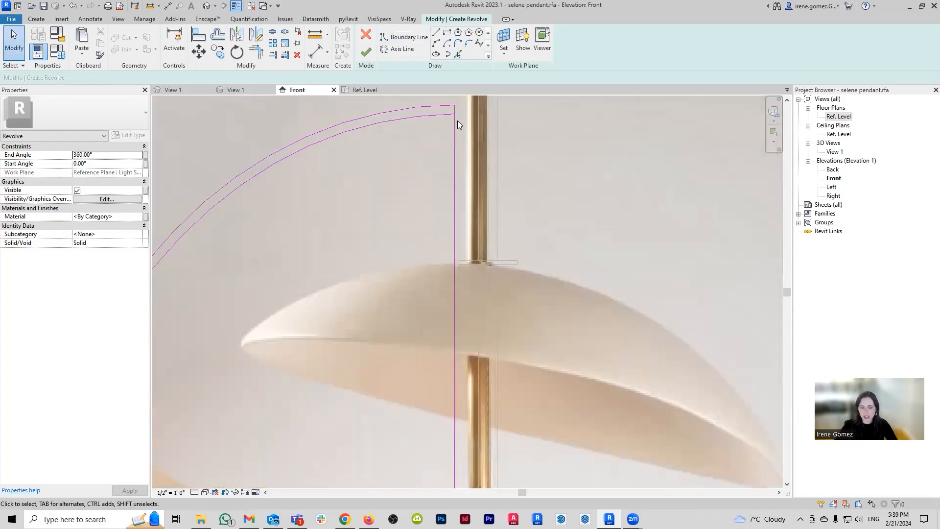
Step: Shorten the two vertical line segments so each only closes the gap between the arcs at its end
scroll(454, 150, "down", 4)
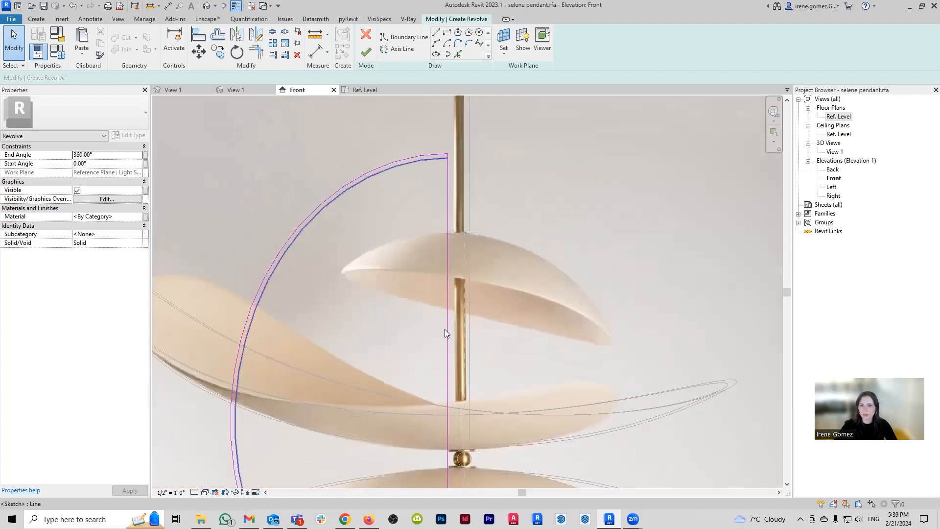
scroll(433, 232, "down", 3)
left_click_drag(441, 342, 441, 192)
middle_click_drag(476, 368, 469, 272)
left_click_drag(416, 221, 461, 435)
left_click_drag(434, 244, 434, 394)
key("Escape")
middle_click_drag(480, 273, 469, 325)
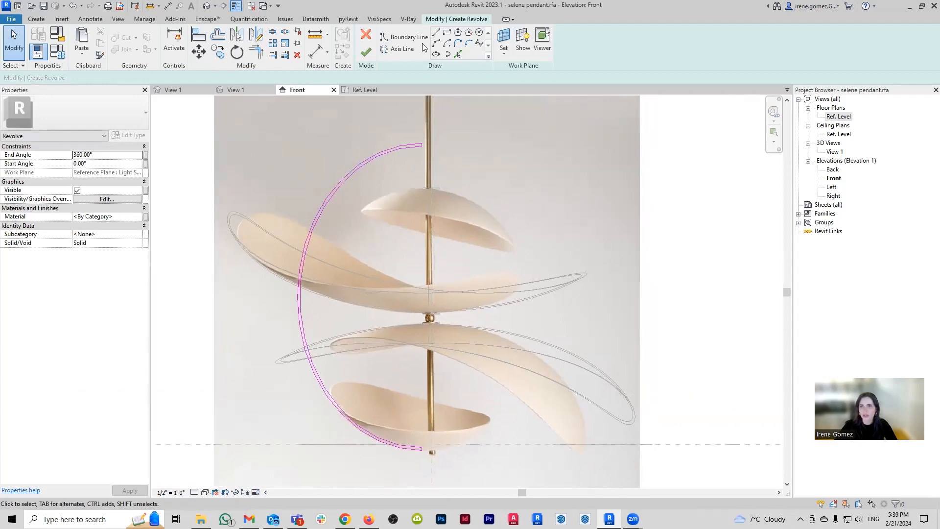
Step: Draw the revolve's vertical axis line through the arc ends and extend it beyond both to about 2' 2" long
left_click(396, 49)
left_click(422, 144)
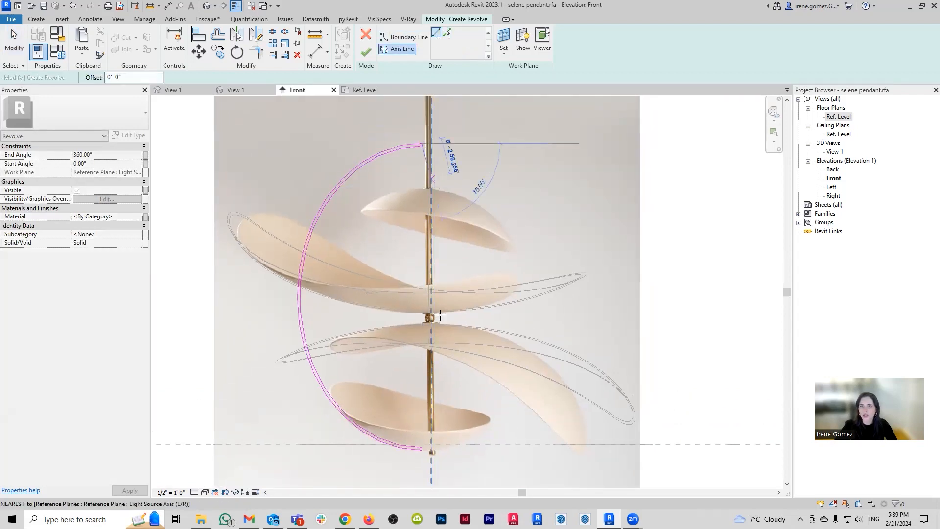
left_click(421, 478)
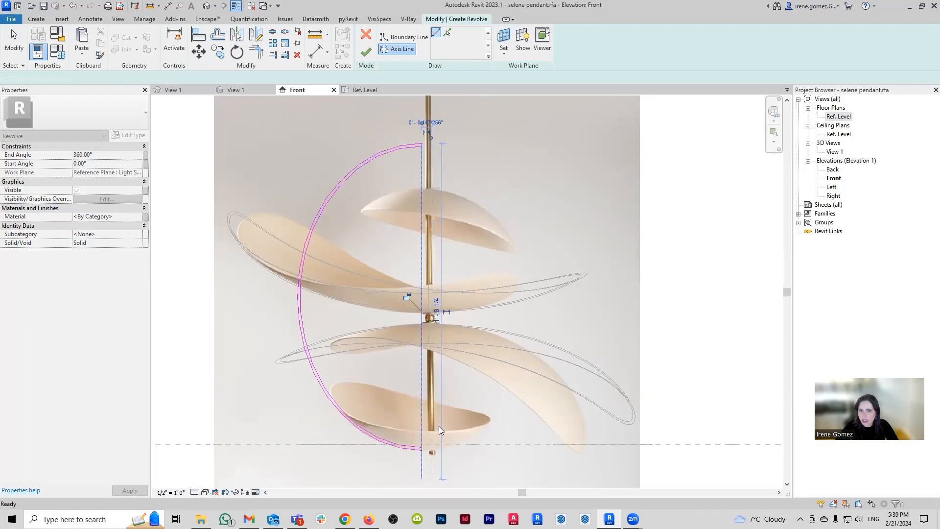
scroll(417, 297, "down", 2)
left_click(420, 251)
left_click_drag(422, 186, 421, 141)
left_click_drag(421, 442, 421, 465)
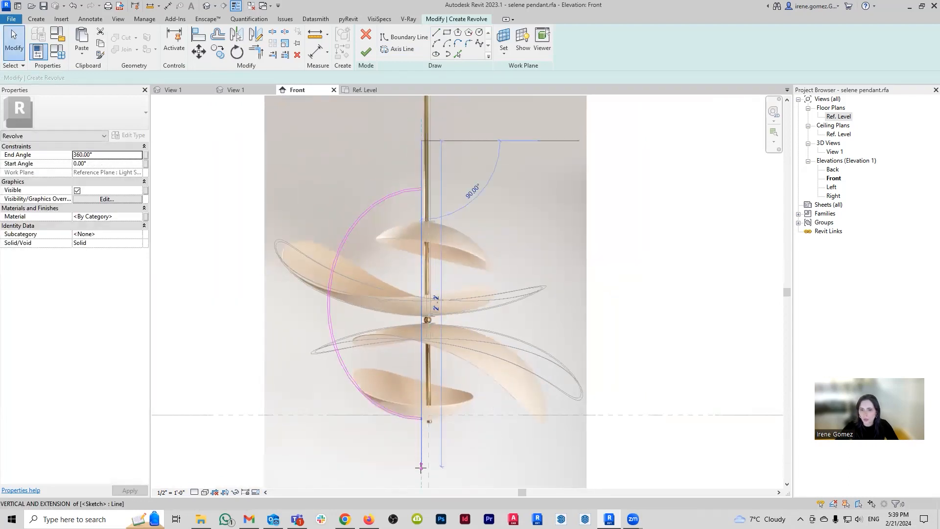
left_click(532, 363)
Step: Finish the lower petal's revolve sketch and inspect the resulting solid from the front in the 3D view
scroll(511, 325, "down", 1)
scroll(511, 325, "down", 1)
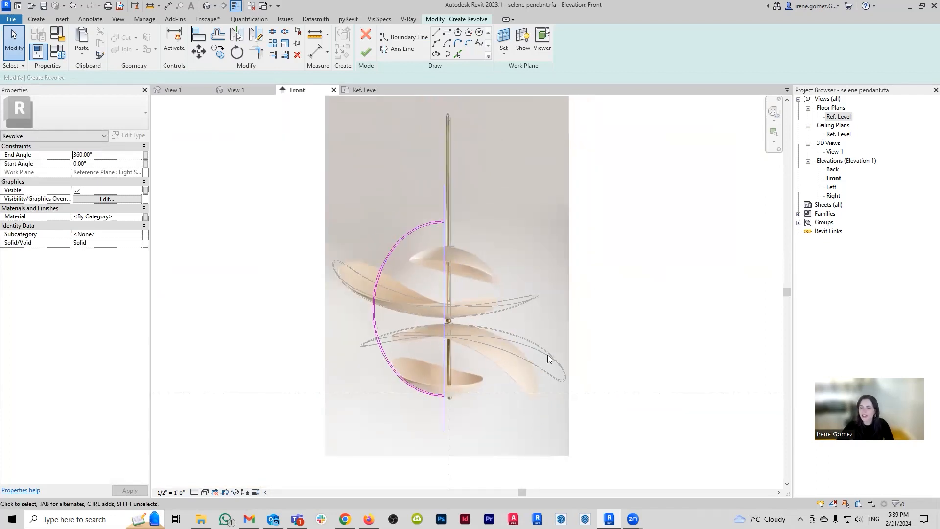
scroll(454, 366, "up", 3)
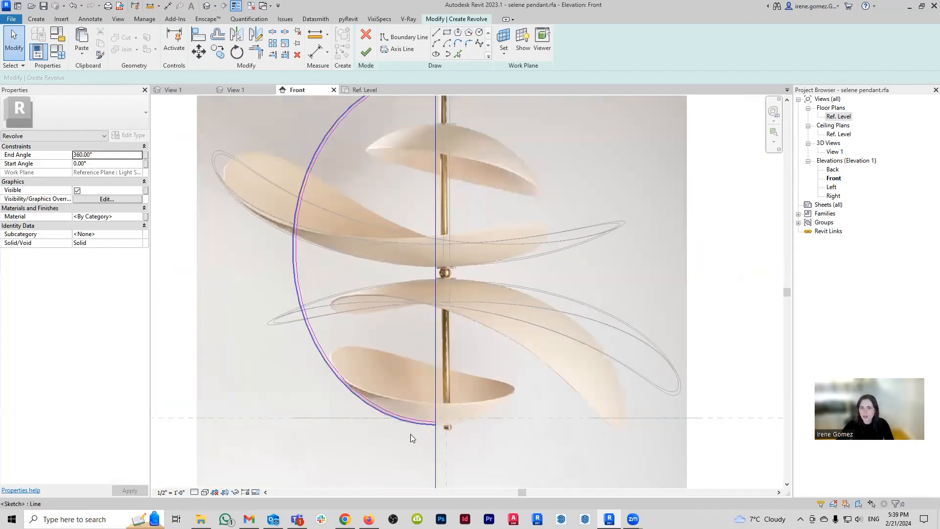
scroll(410, 434, "up", 2)
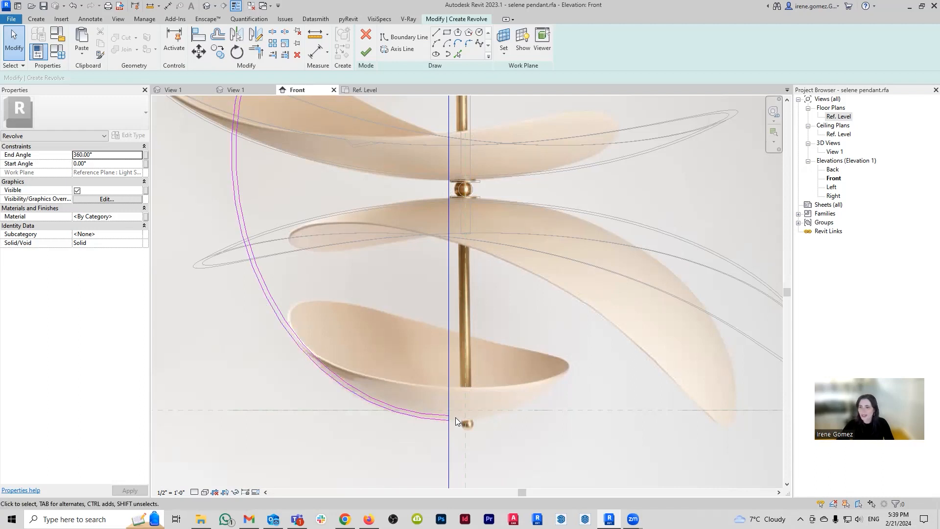
scroll(455, 417, "up", 3)
scroll(454, 427, "down", 3)
scroll(453, 428, "down", 2)
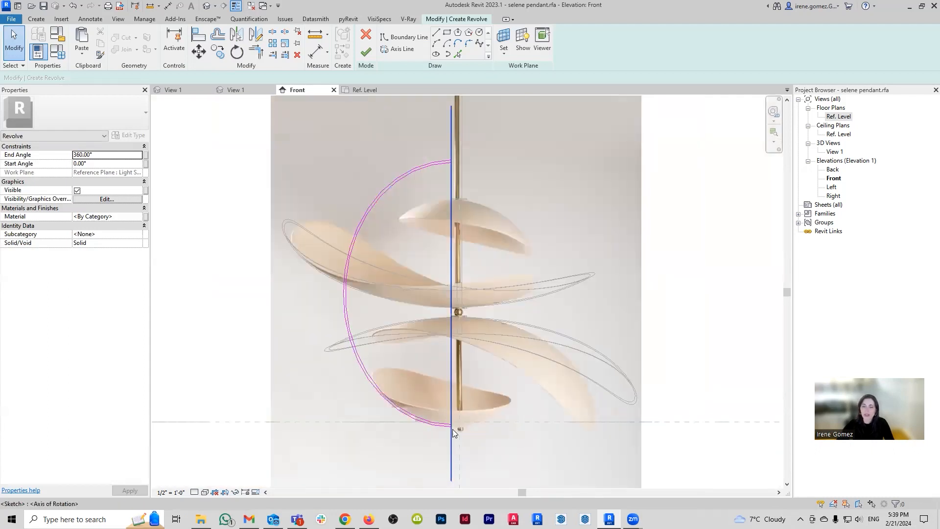
left_click(369, 54)
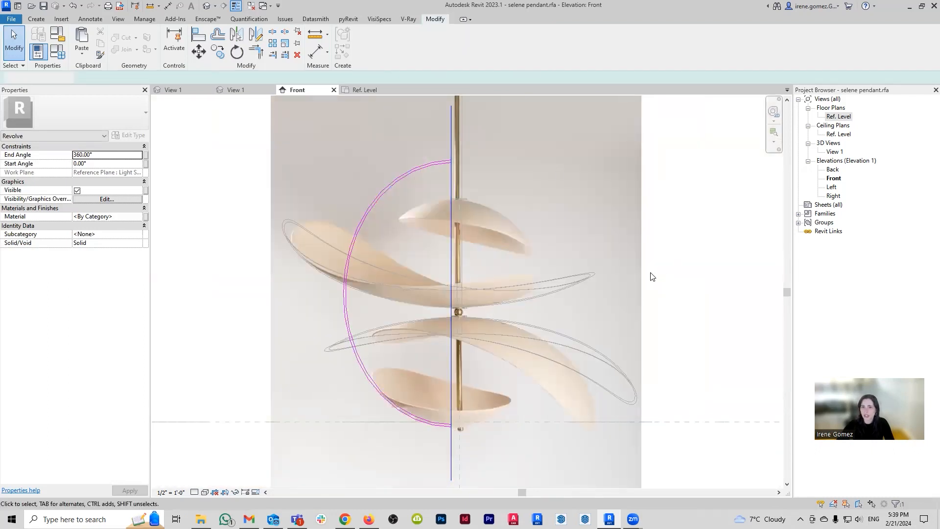
left_click(689, 289)
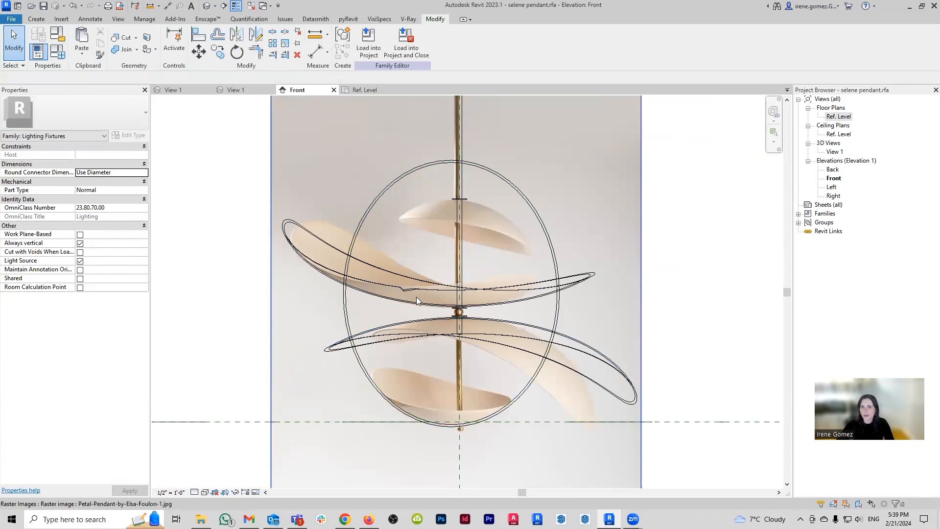
key("ctrl+Tab")
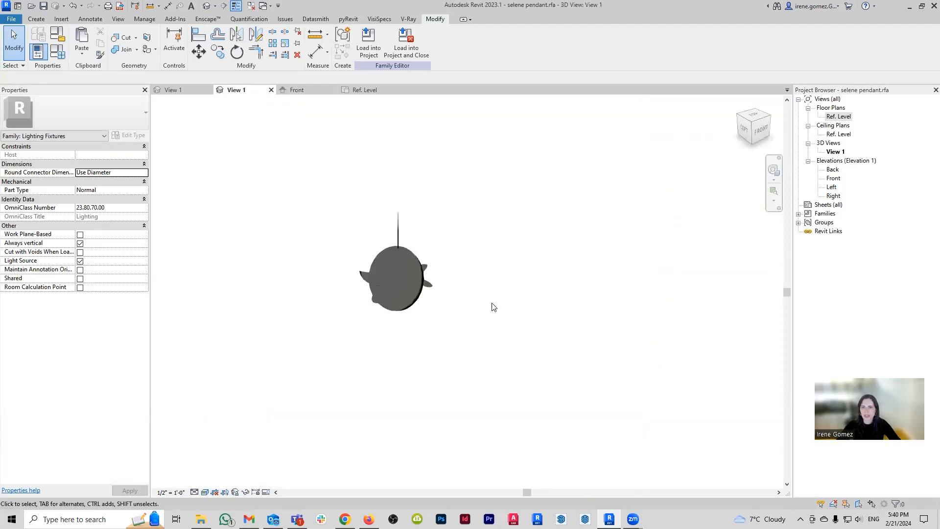
scroll(390, 284, "up", 2)
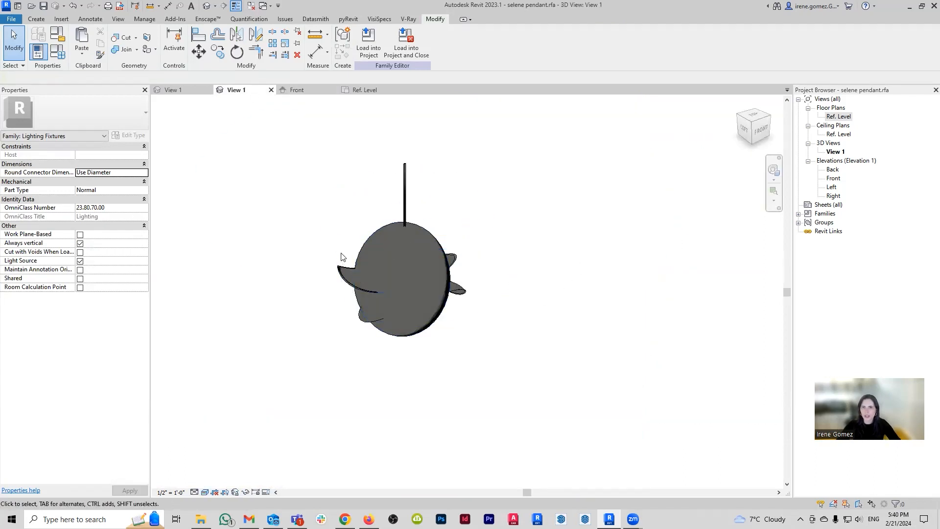
middle_click_drag(328, 255, 546, 228, "shift")
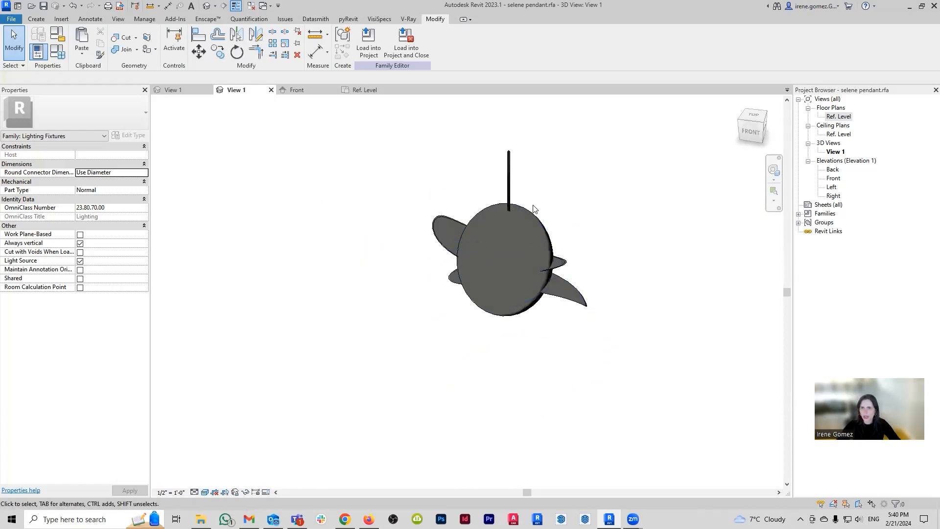
middle_click_drag(572, 384, 580, 264, "shift")
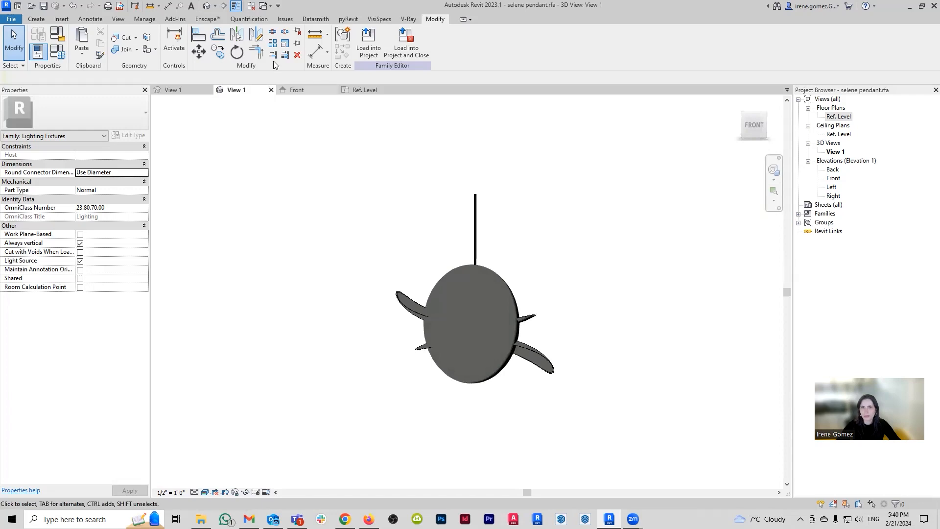
Step: Select the void extrusion through the upper petal in the Front elevation and review its elliptical sketch
left_click(305, 90)
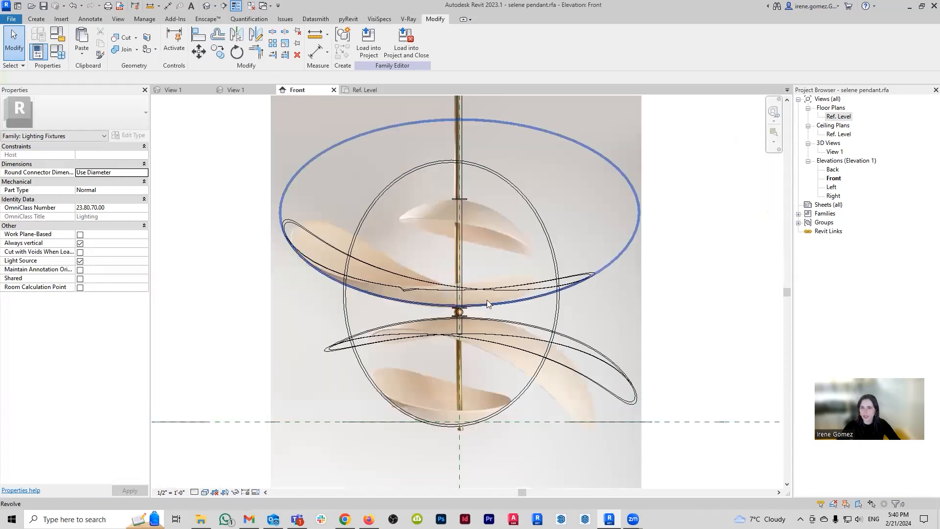
left_click(403, 289)
scroll(477, 342, "down", 3)
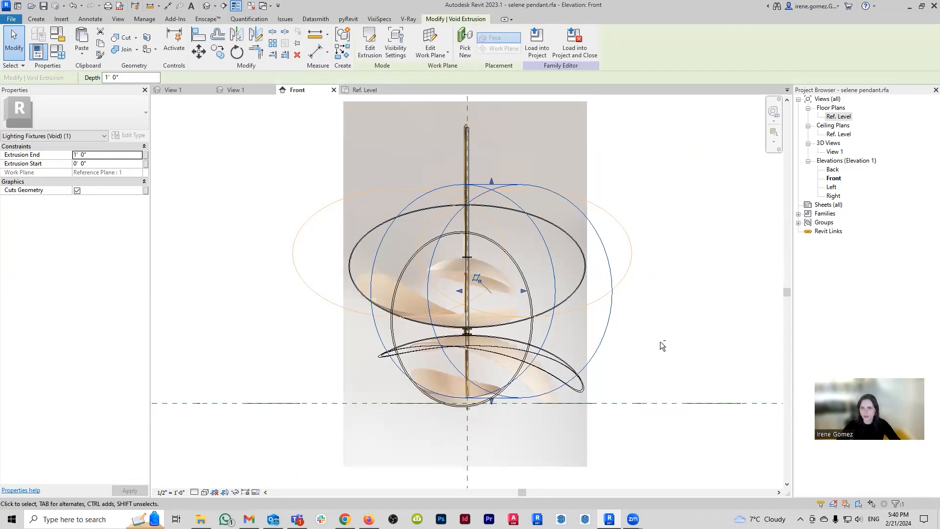
left_click(369, 43)
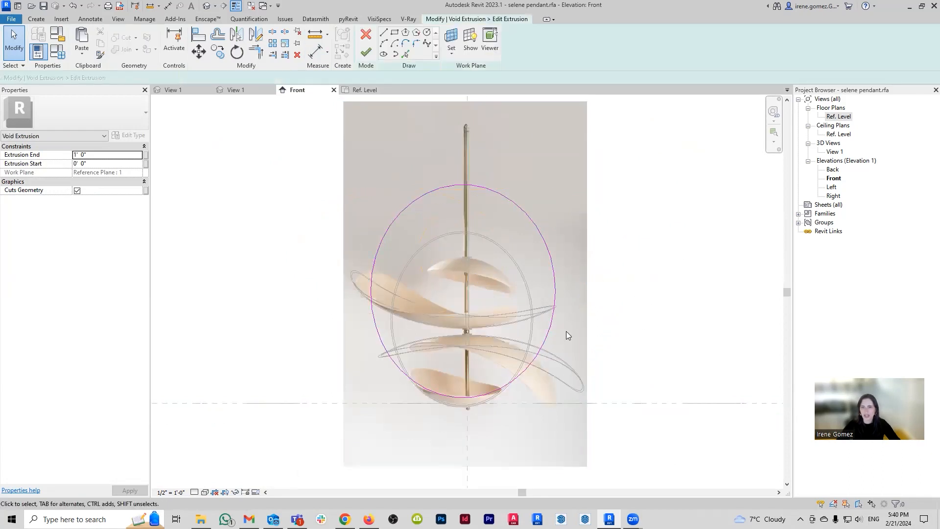
left_click(367, 54)
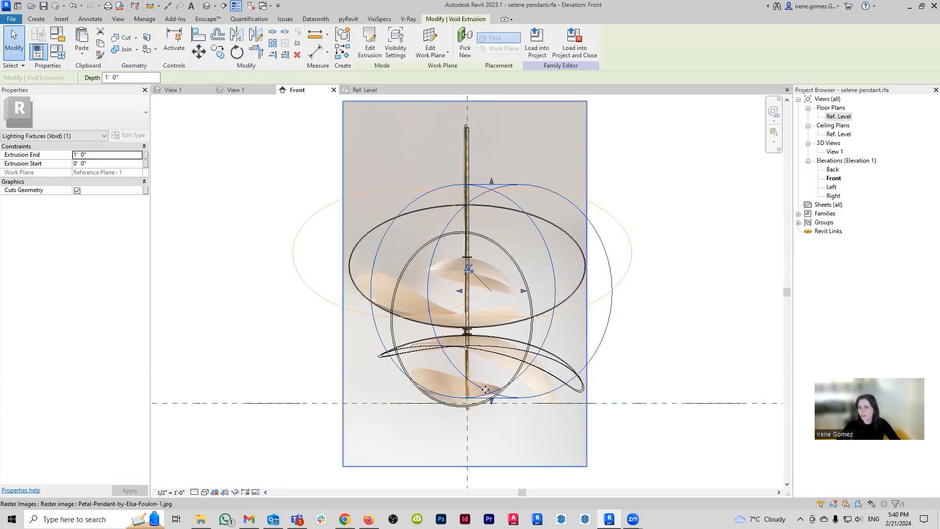
Step: Cut the lower petal's revolve with the selected elliptical void and inspect the cut edges near the upper petal
scroll(493, 409, "up", 2)
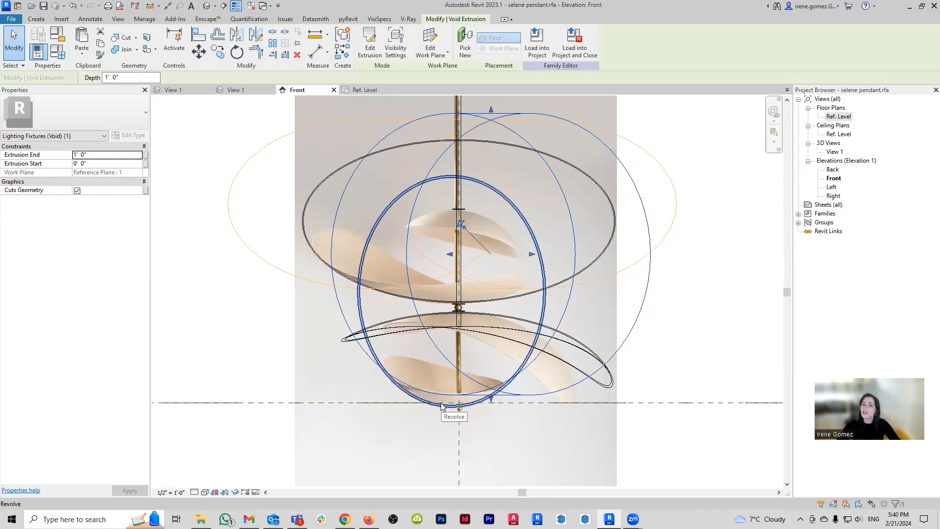
left_click(125, 38)
left_click(509, 384)
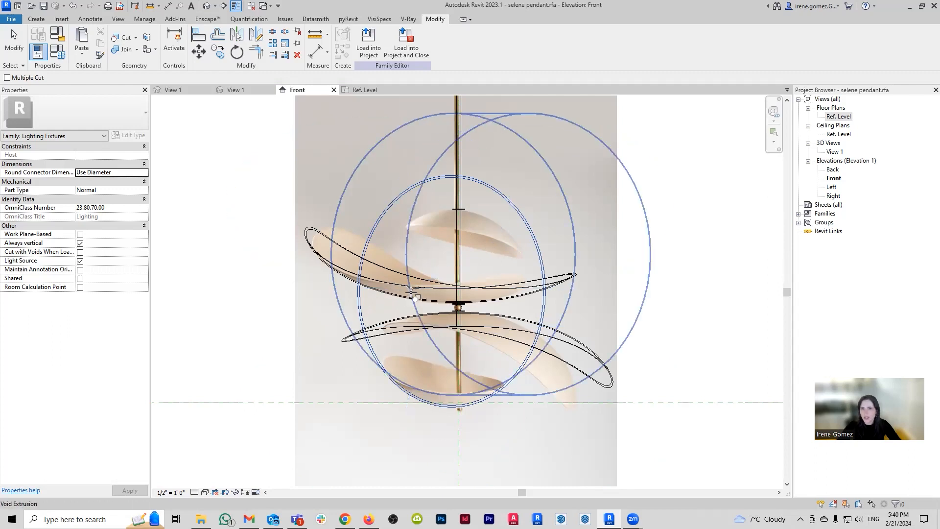
scroll(420, 286, "up", 2)
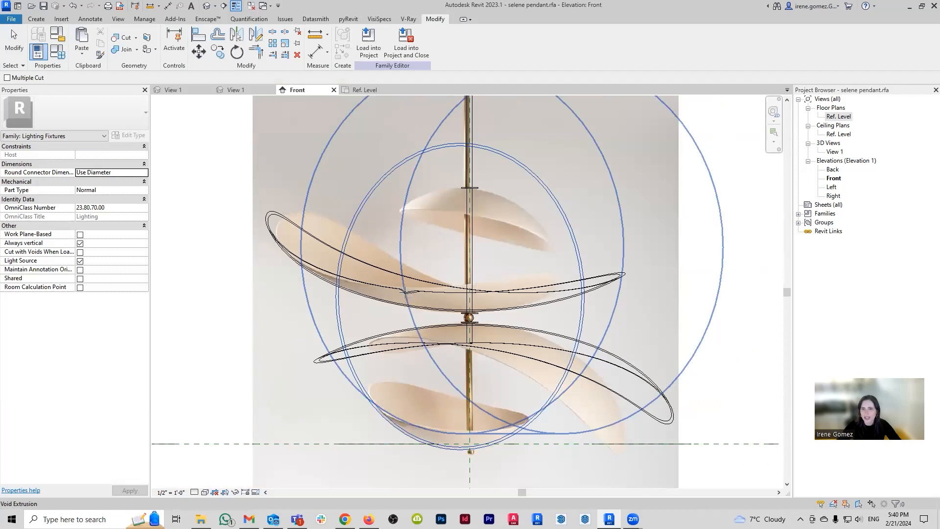
scroll(498, 327, "down", 2)
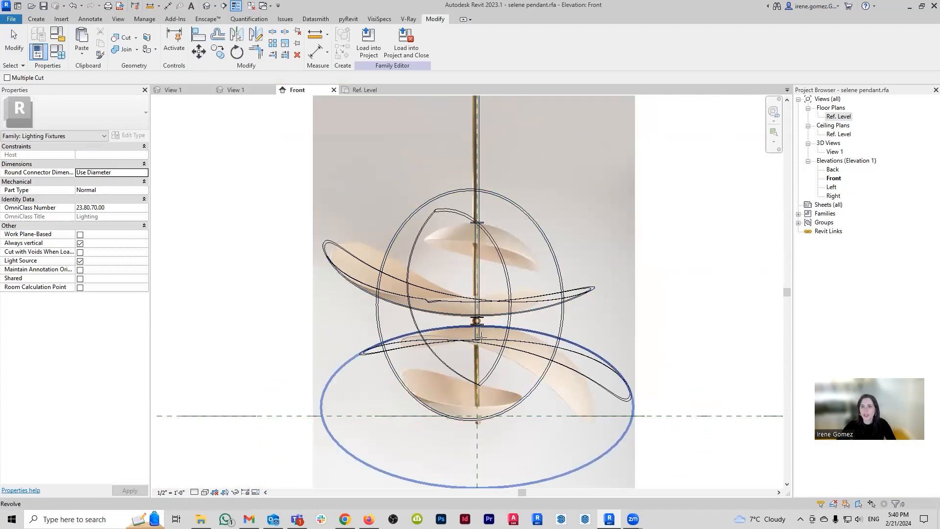
scroll(425, 300, "up", 5)
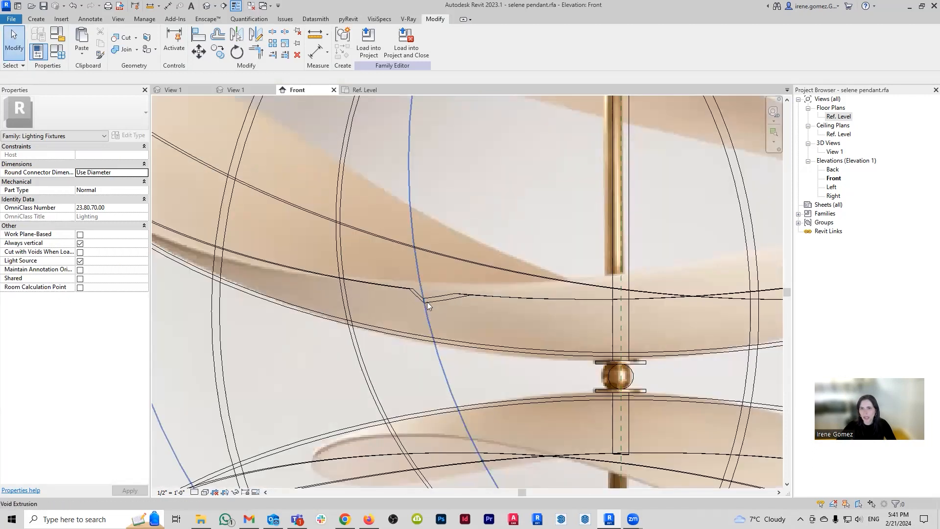
scroll(436, 308, "down", 5)
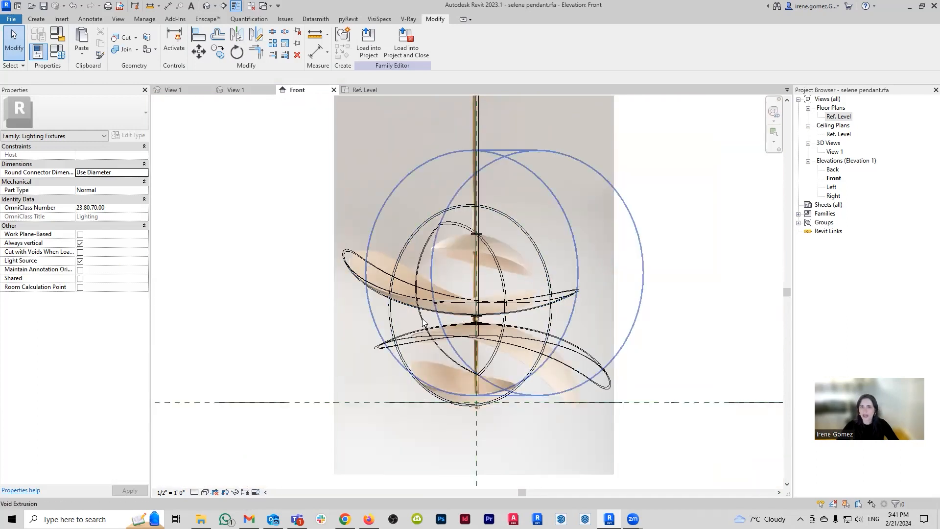
Step: Uncut the upper petal's revolve from the elliptical void that is meant for the lower petal
left_click(423, 320)
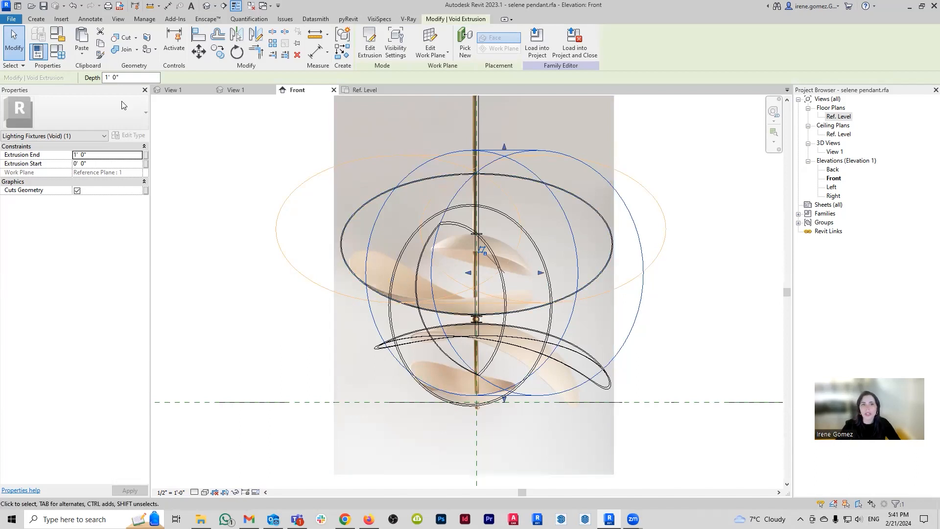
left_click(137, 40)
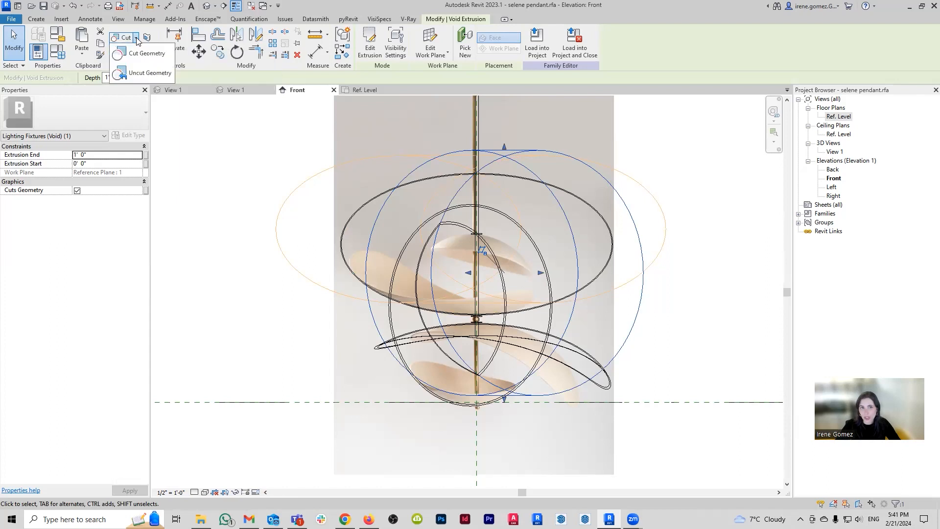
left_click(149, 73)
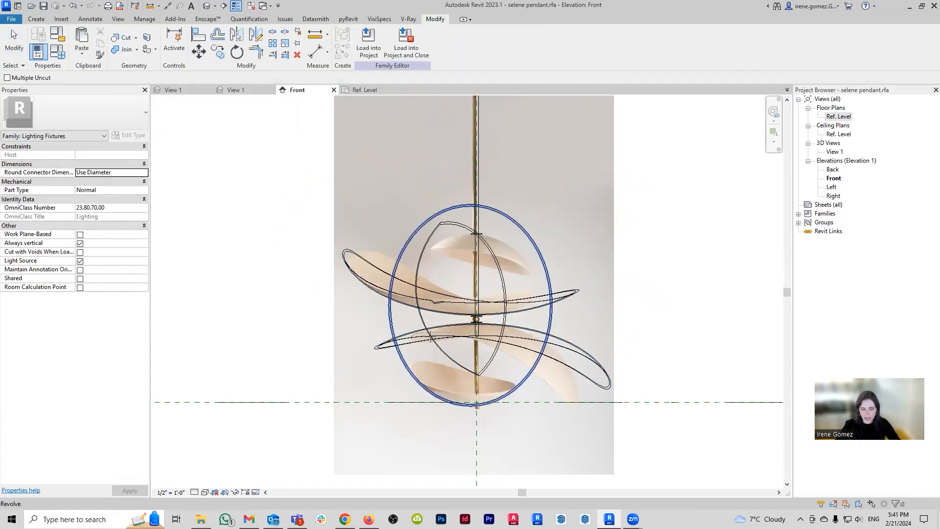
left_click(431, 340)
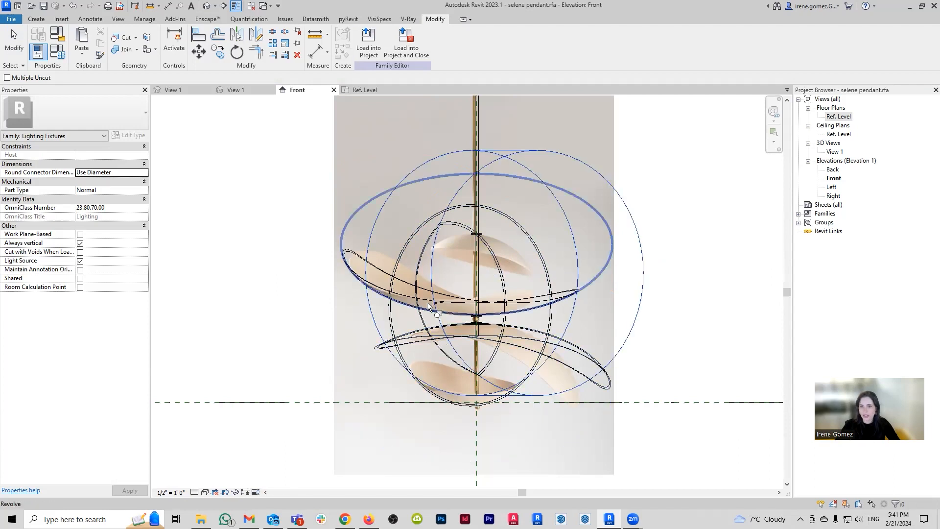
left_click(428, 306)
scroll(426, 300, "up", 2)
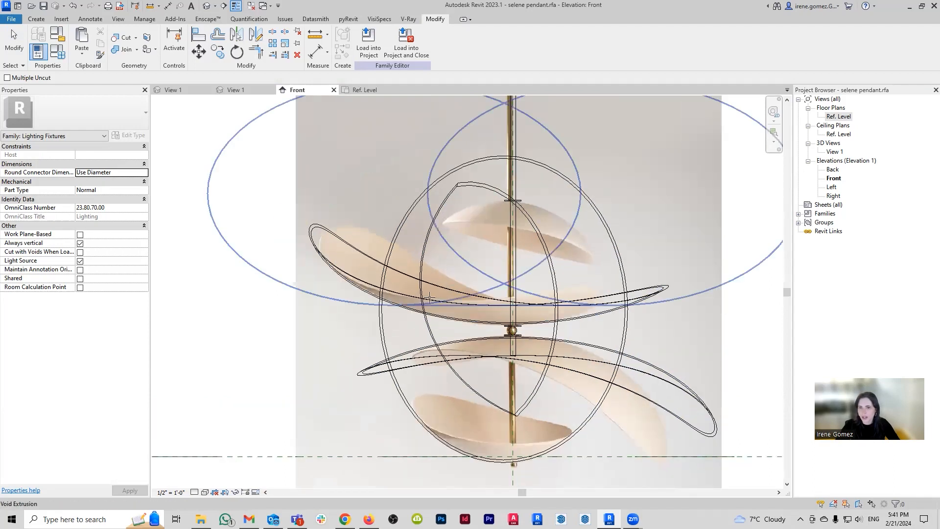
scroll(439, 302, "down", 1)
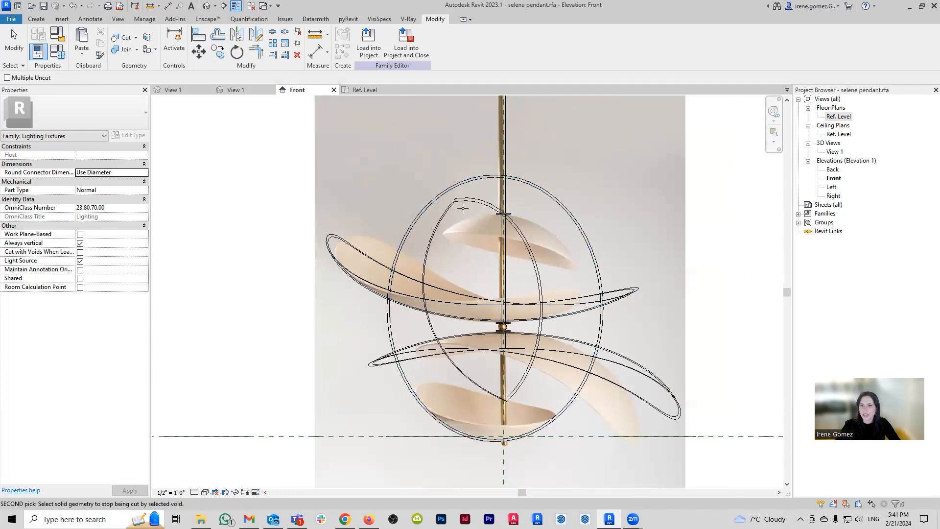
scroll(421, 247, "down", 2)
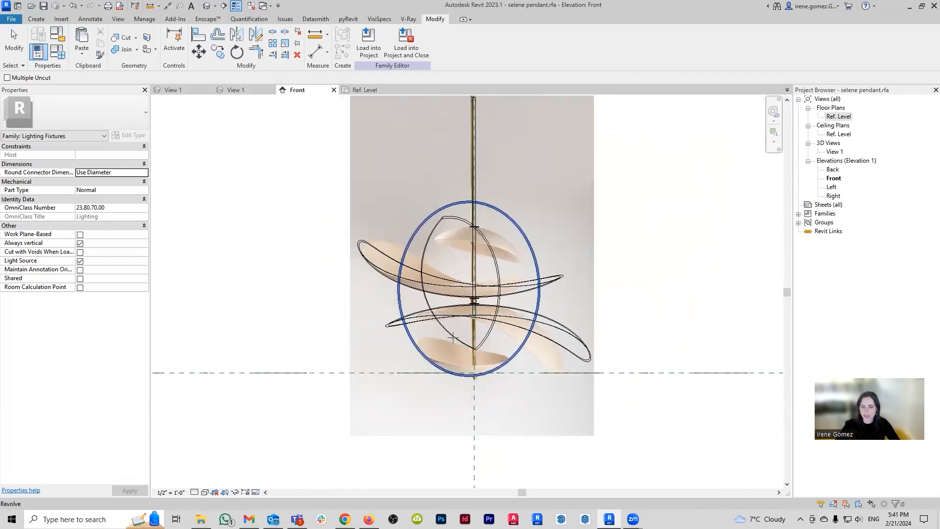
left_click(464, 342)
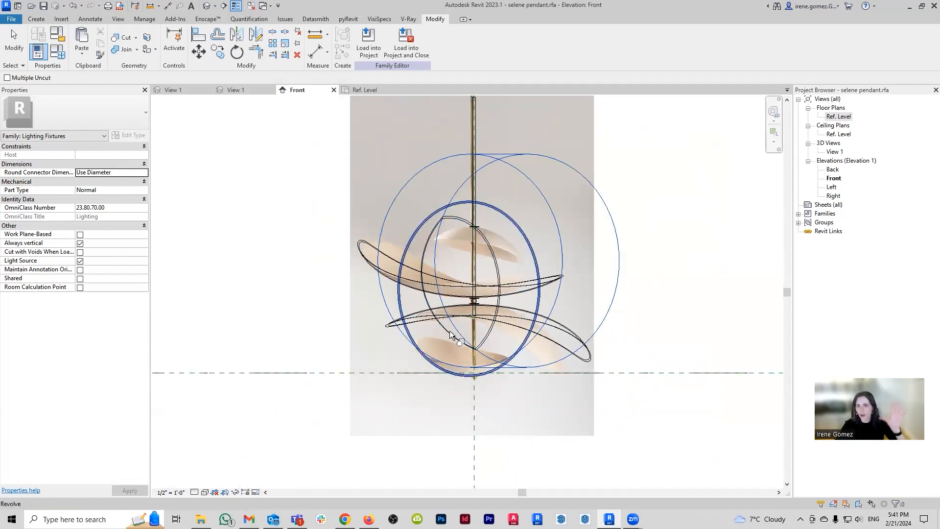
Step: Try extending the void to a depth of 2' 3 79/128" in the Ref. Level plan, unjoining conflicting elements, and undo the change
left_click(366, 90)
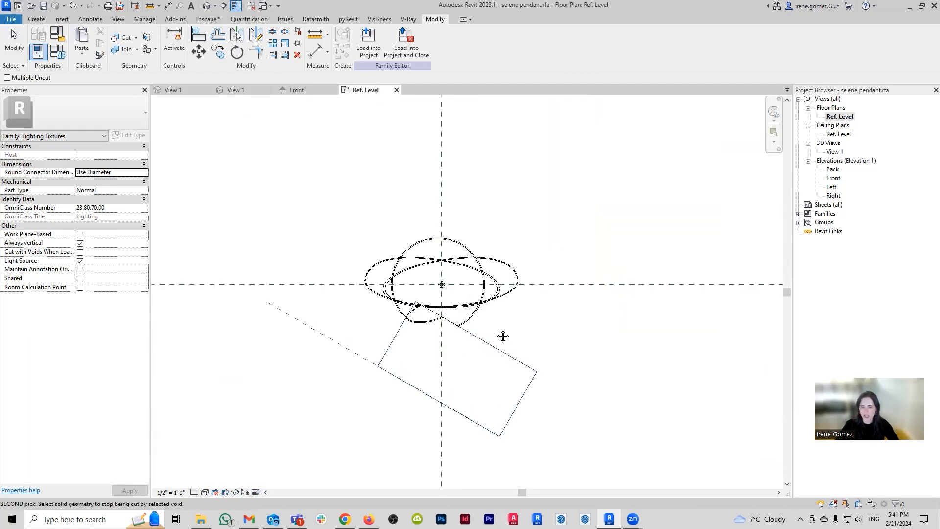
key("Escape")
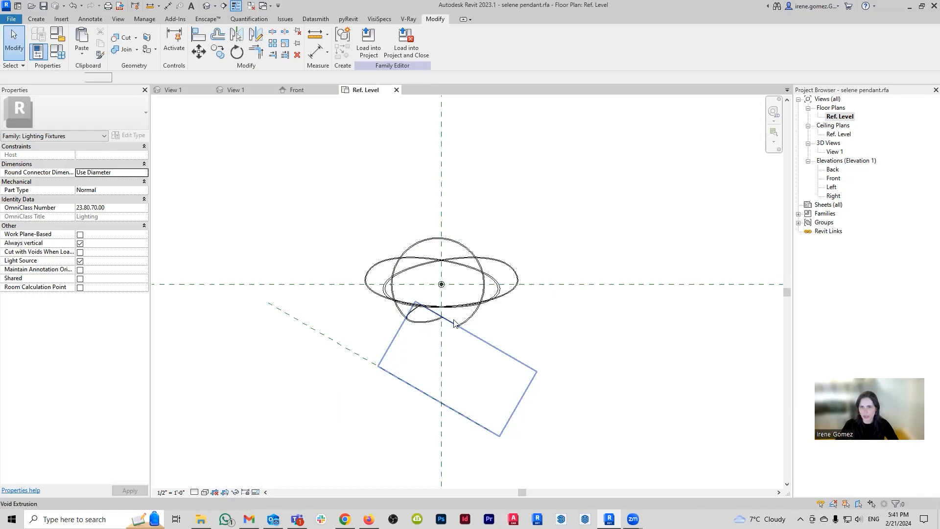
left_click(454, 323)
left_click_drag(455, 323, 494, 221)
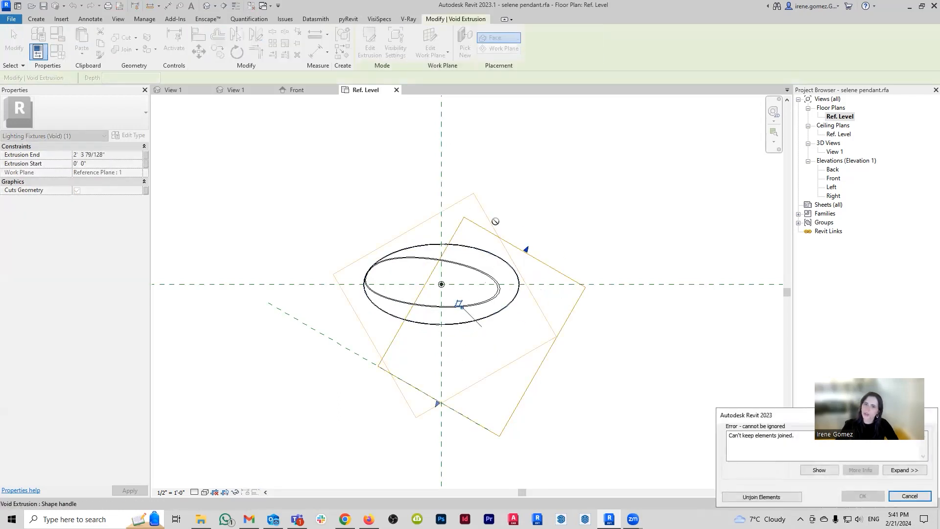
left_click(798, 498)
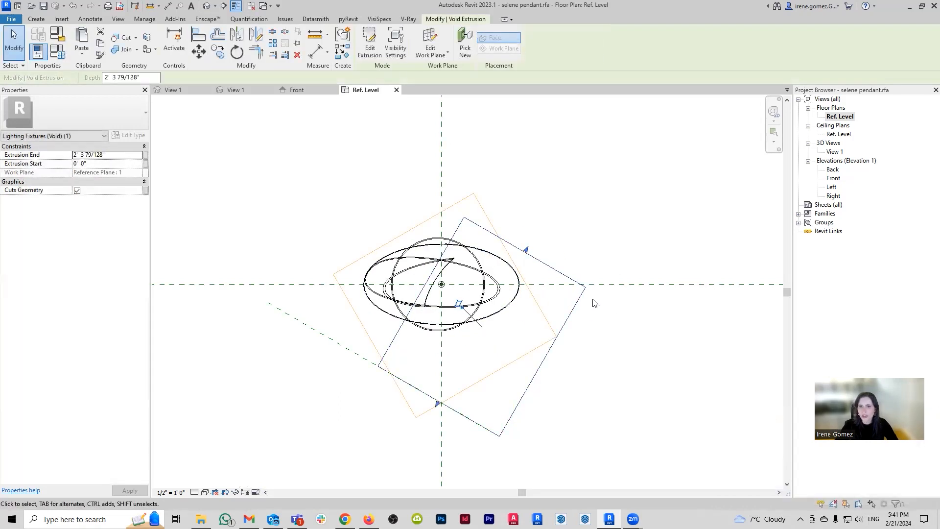
left_click(297, 90)
left_click(697, 405)
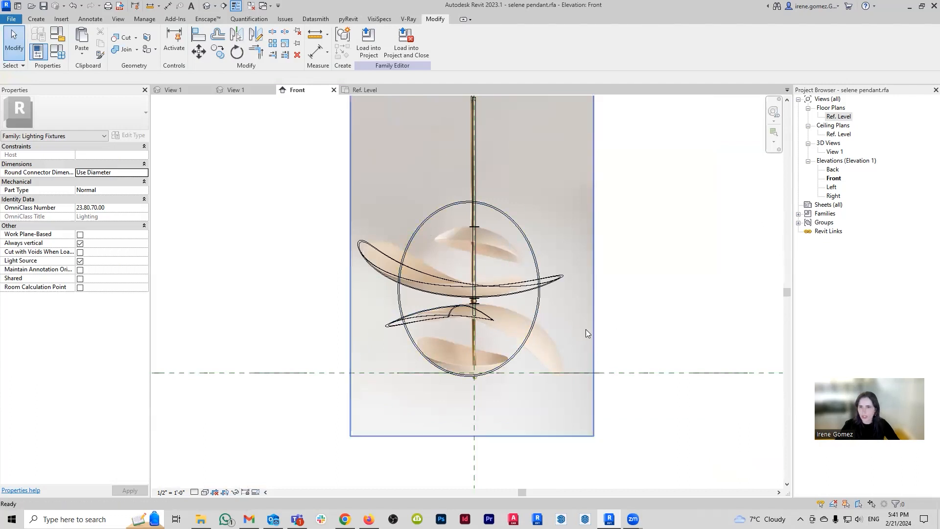
key("ctrl+z")
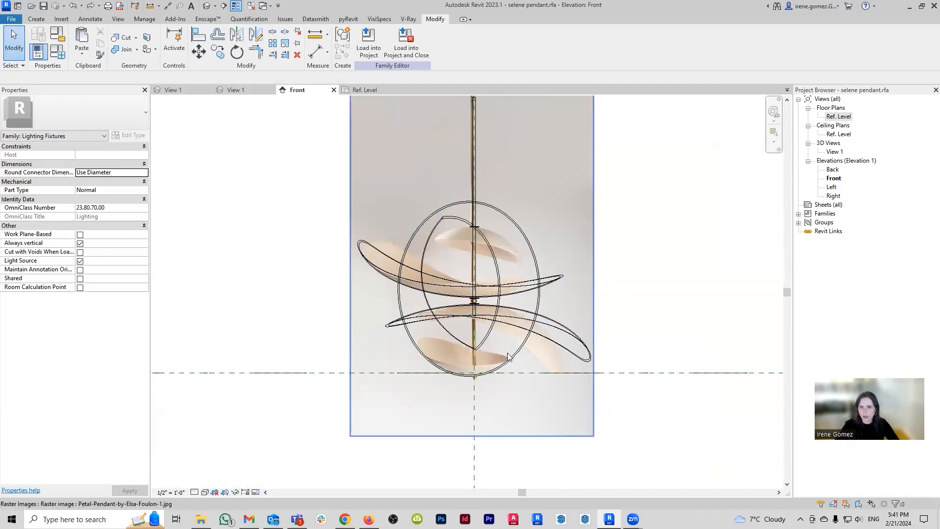
Step: Remove the elliptical void extrusion that cuts the lower petal's revolve
key("Tab")
left_click(459, 343)
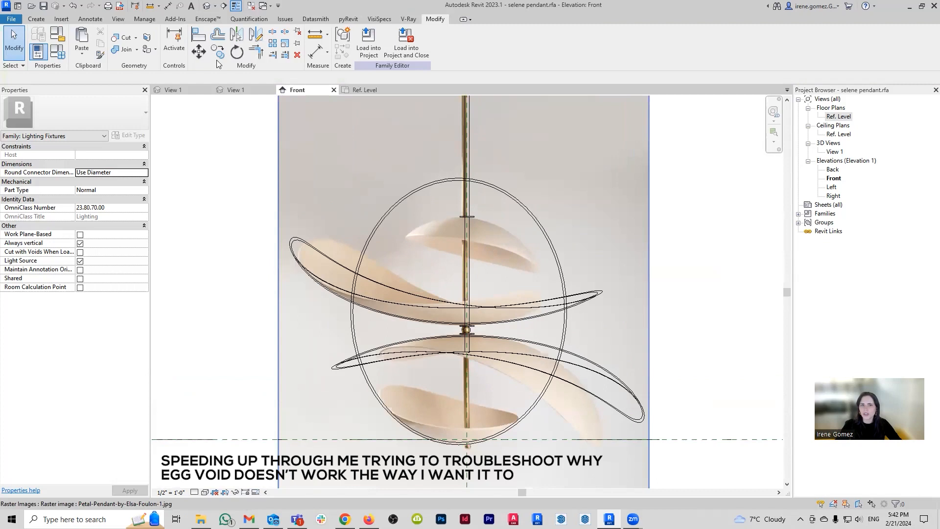
Step: Start a void extrusion sketch in the Front elevation with a shallow arc following the lower petal in the reference image
left_click(384, 43)
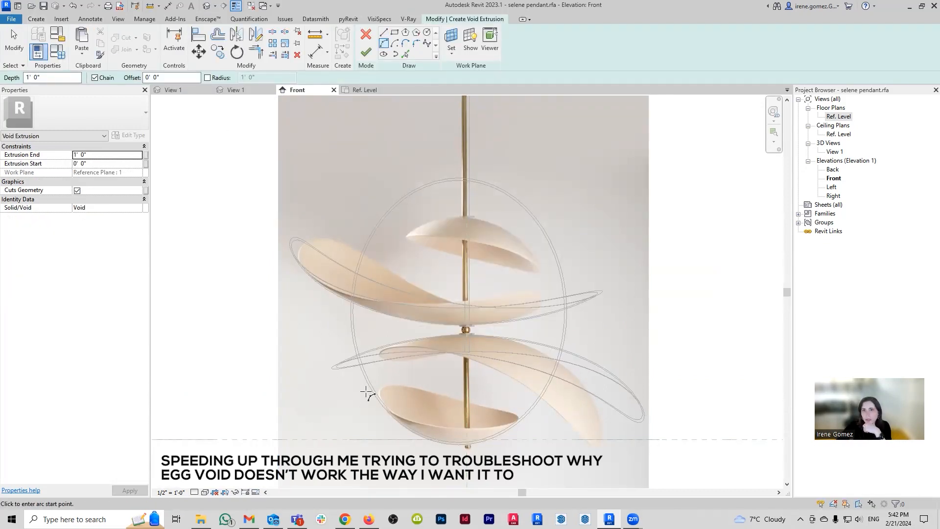
left_click(353, 390)
left_click(541, 416)
left_click(564, 389)
left_click(553, 402)
left_click(353, 390)
left_click(469, 362)
key("ctrl+z")
Step: Draw straight lines from the arc around the lower petal's revolve to close the void profile, and finish the sketch
left_click(384, 32)
left_click(604, 308)
left_click(537, 162)
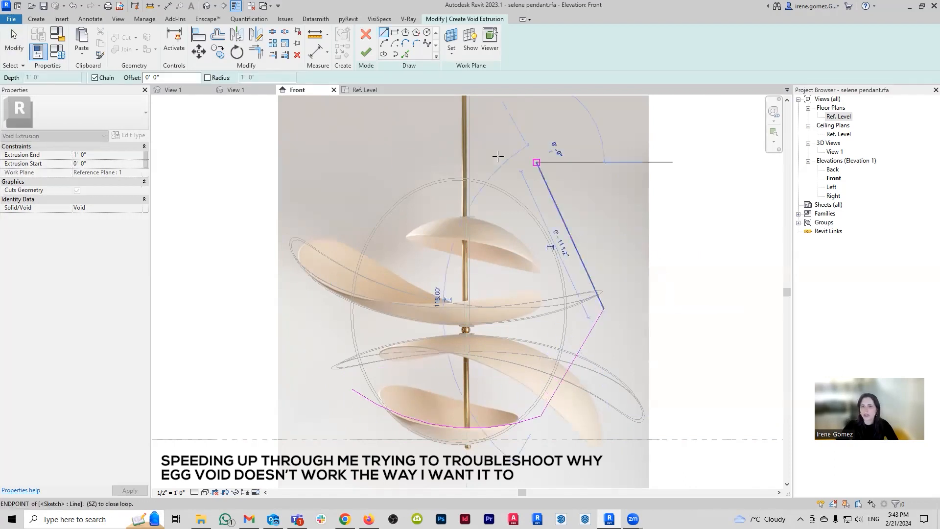
left_click(416, 156)
left_click(321, 248)
left_click(365, 52)
Step: Inspect the sketched void extrusion from the front in the 3D view and delete it
left_click(236, 91)
mouse_move(494, 401)
middle_mouse_down("shift")
mouse_move(454, 410)
mouse_move(416, 394)
middle_mouse_up("shift")
key("Delete")
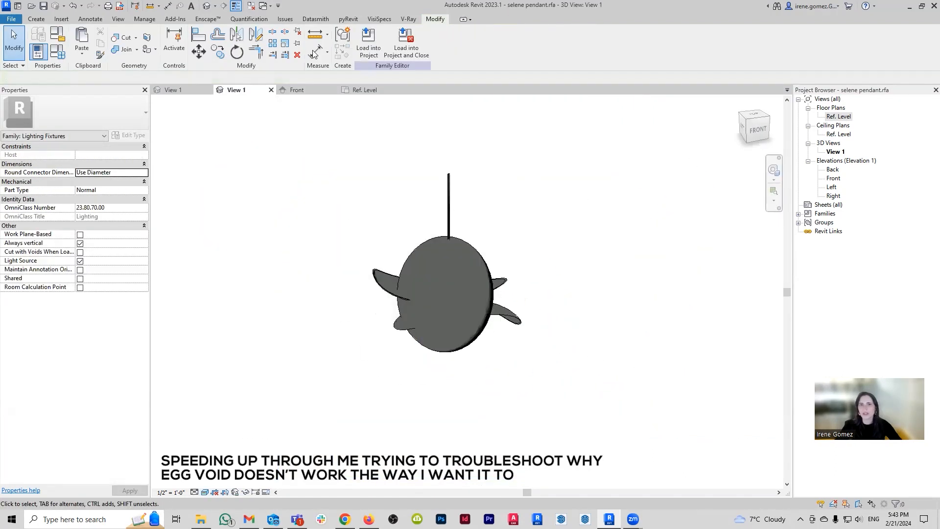
Step: Copy the upper petal's void extrusion straight down in the Front elevation so it cuts through the lower petal's revolve
left_click(296, 90)
left_click(366, 92)
left_click(296, 91)
left_click(527, 225)
key("c")
key("o")
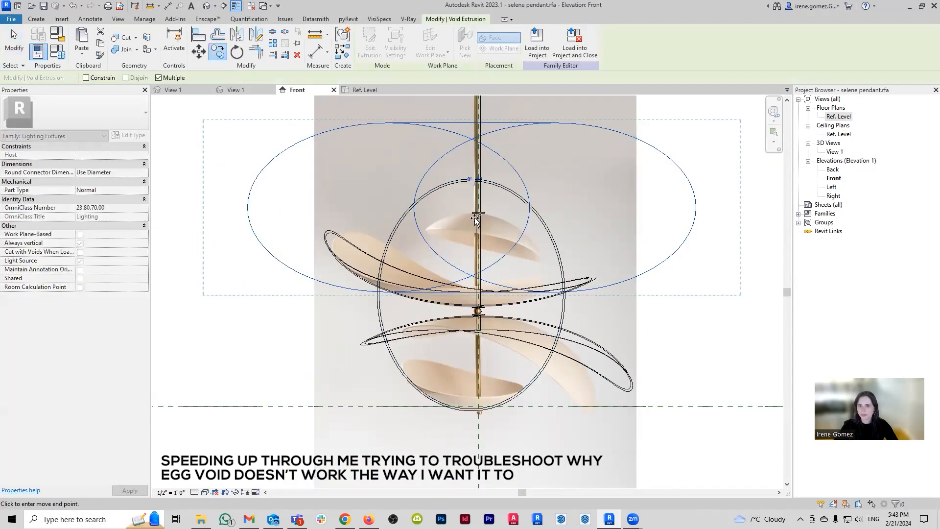
left_click(476, 208)
left_click(476, 311)
key("Escape")
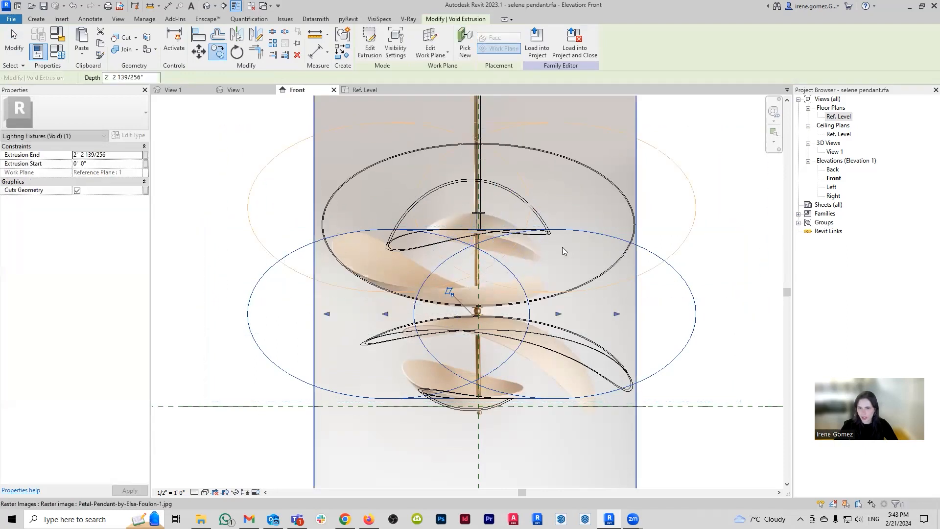
Step: Uncut the large upper petal's revolve from the copied void extrusion
scroll(455, 384, "up", 3)
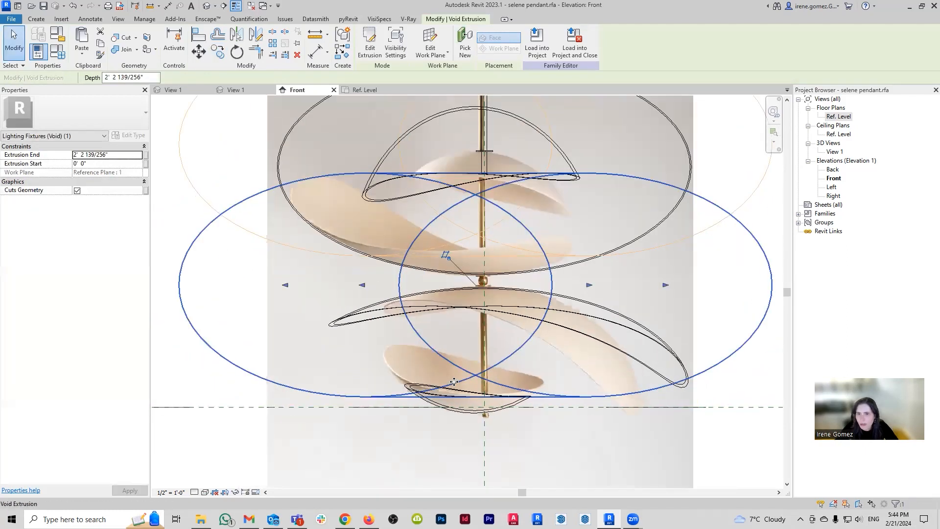
scroll(454, 384, "down", 3)
key("Escape")
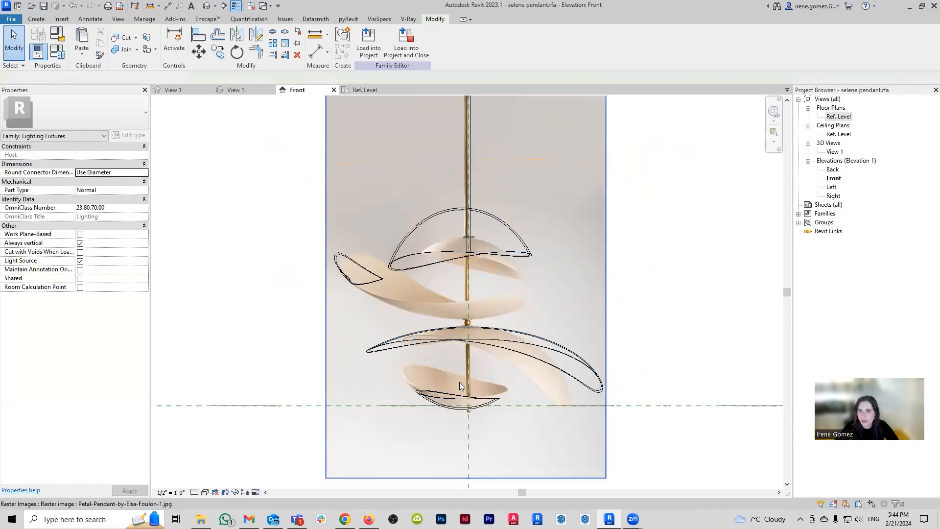
left_click(413, 392)
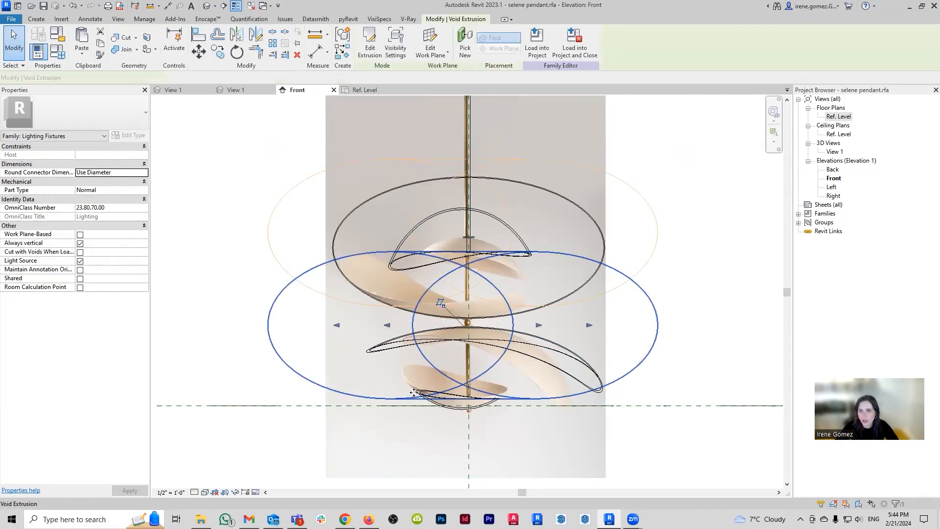
left_click(136, 38)
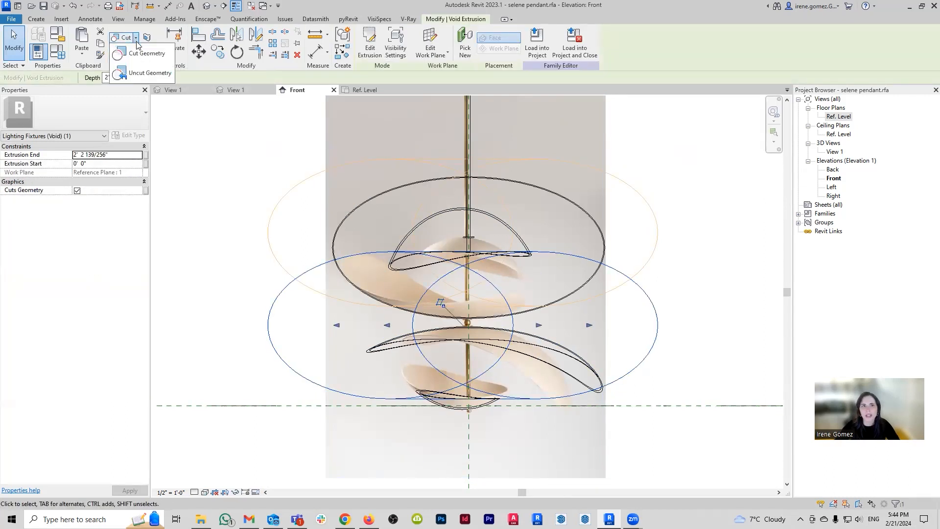
left_click(145, 81)
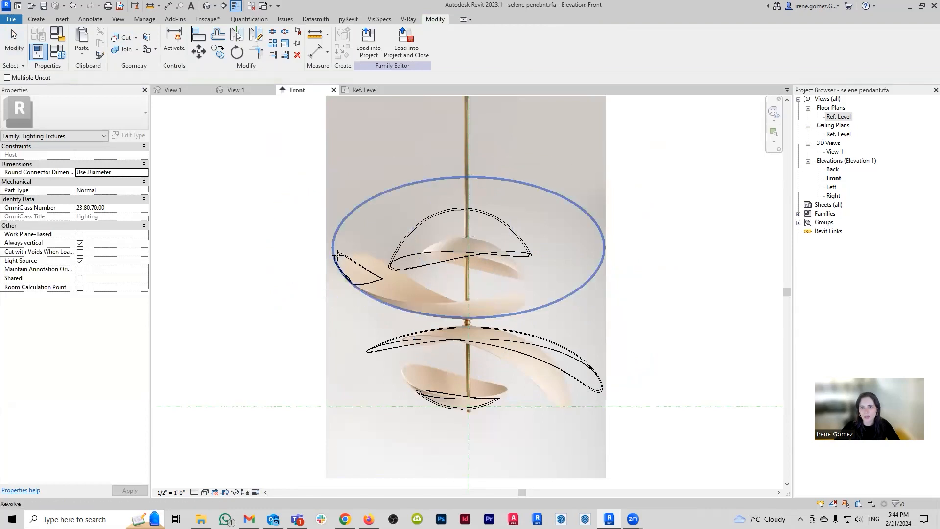
left_click(577, 289)
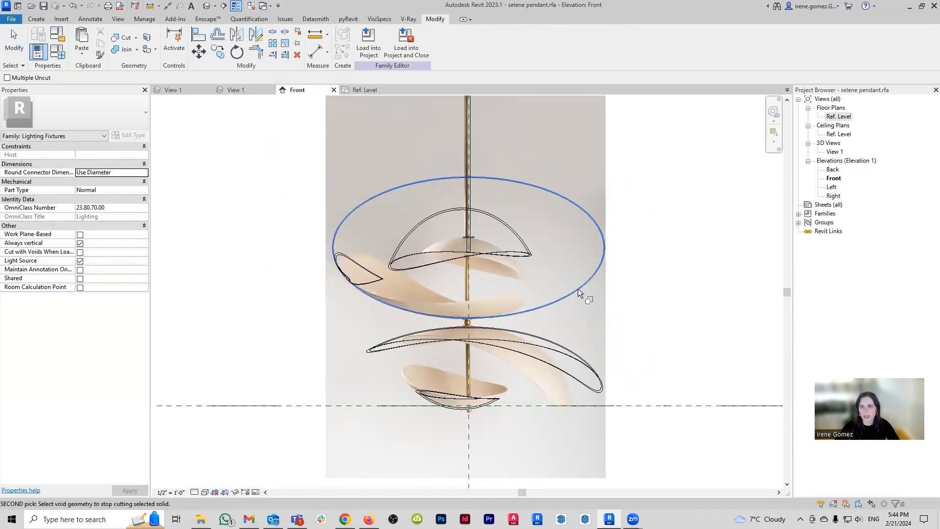
left_click(451, 379)
key("Escape")
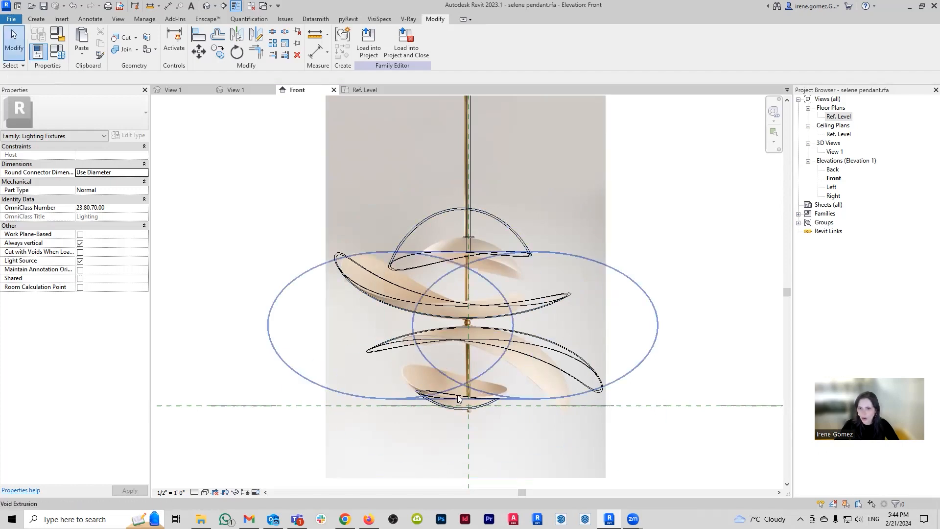
Step: Nudge the copied void upward until the lower petal's cut edge matches the reference image
left_click(449, 394)
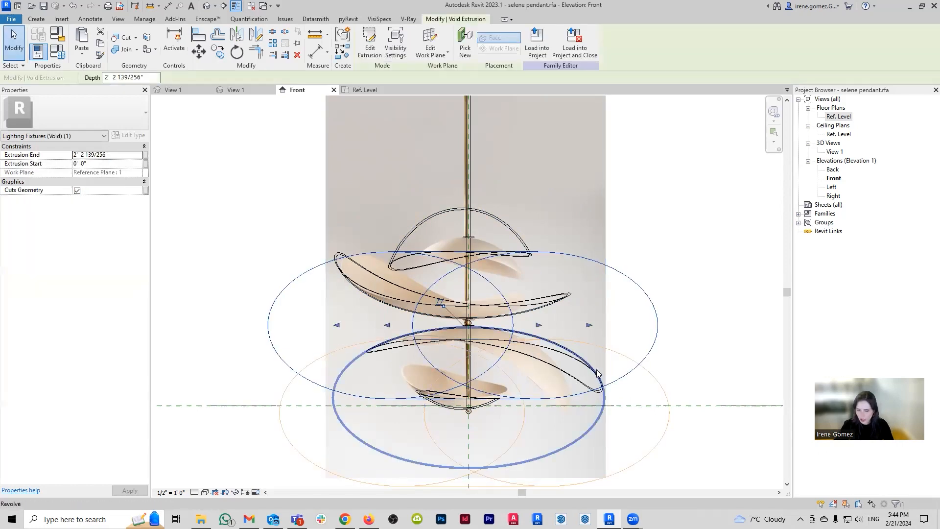
key("Up")
key("Up")
key("Up")
key("Up")
key("Up")
key("Up")
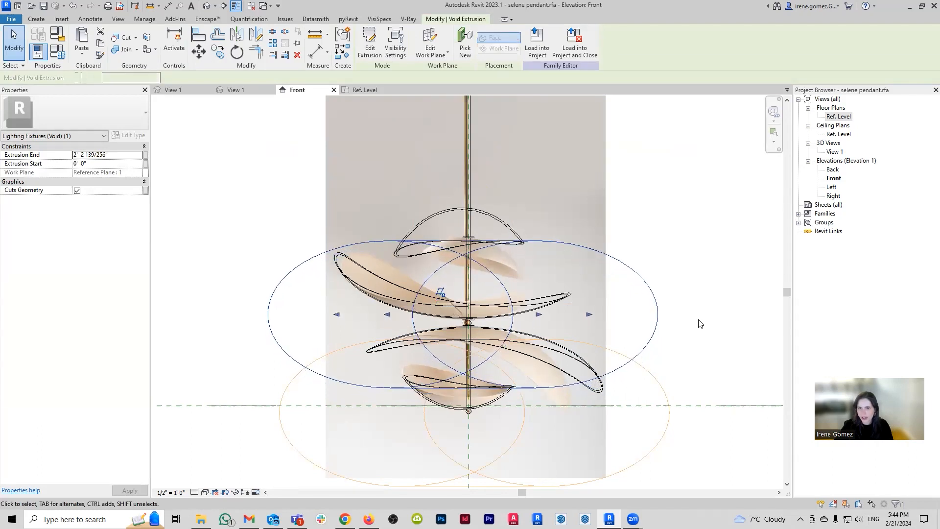
Step: Nudge the small lower petal's void extrusion further up, cancelling the move that would unjoin the elements
key("Up")
key("Up")
key("Up")
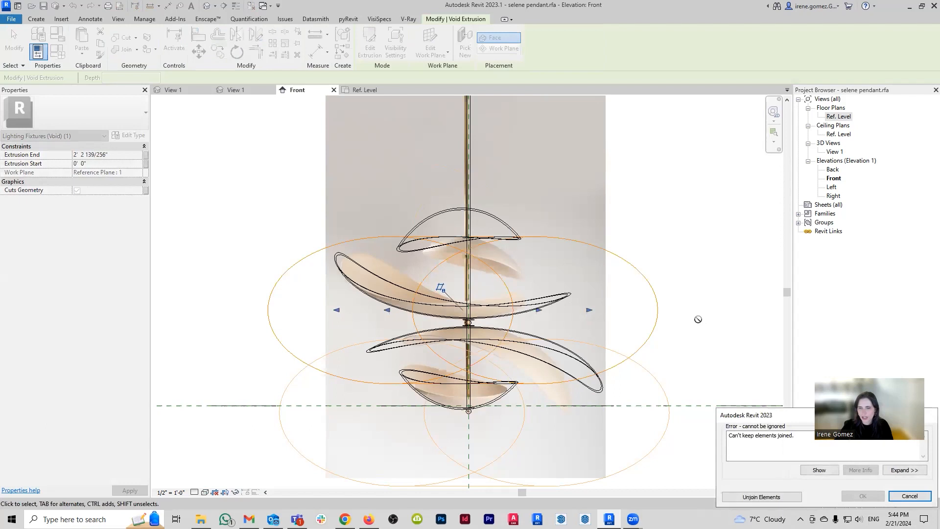
left_click(910, 496)
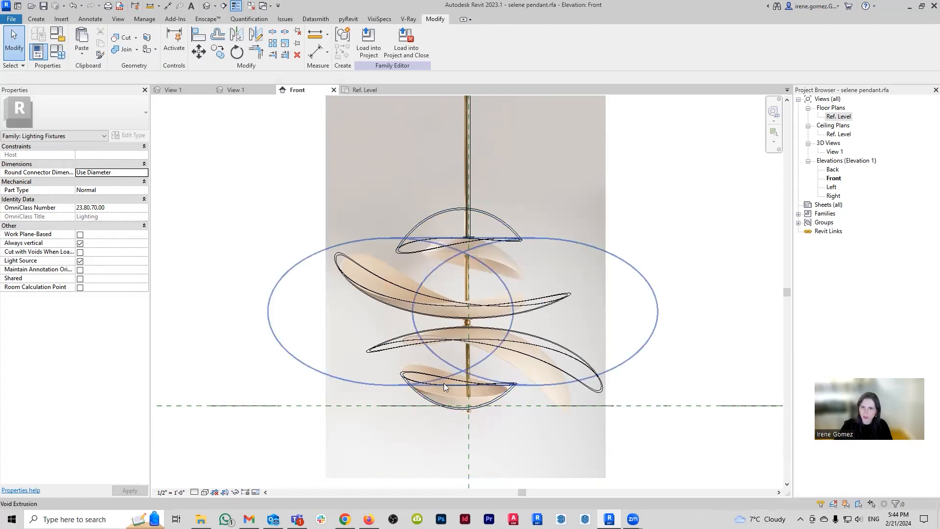
Step: Rotate the void extrusion's ellipse sketch by about 4° about its centre and finish the sketch, unjoining the conflicting elements
left_click(442, 384)
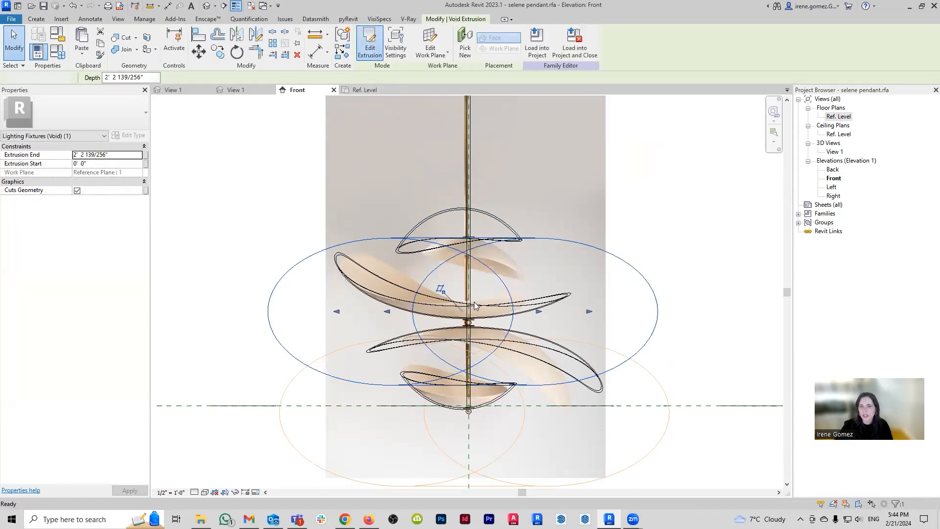
left_click(370, 44)
left_click(479, 363)
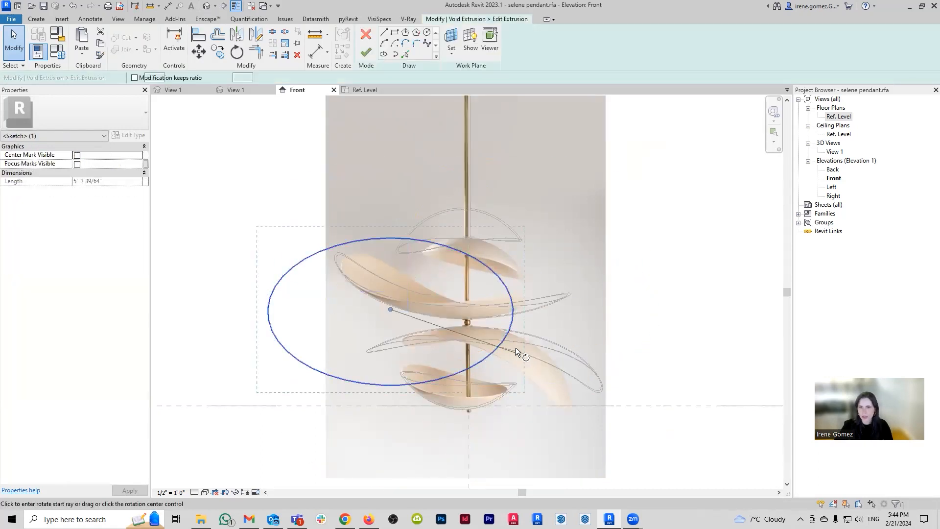
key("r")
key("o")
key("Escape")
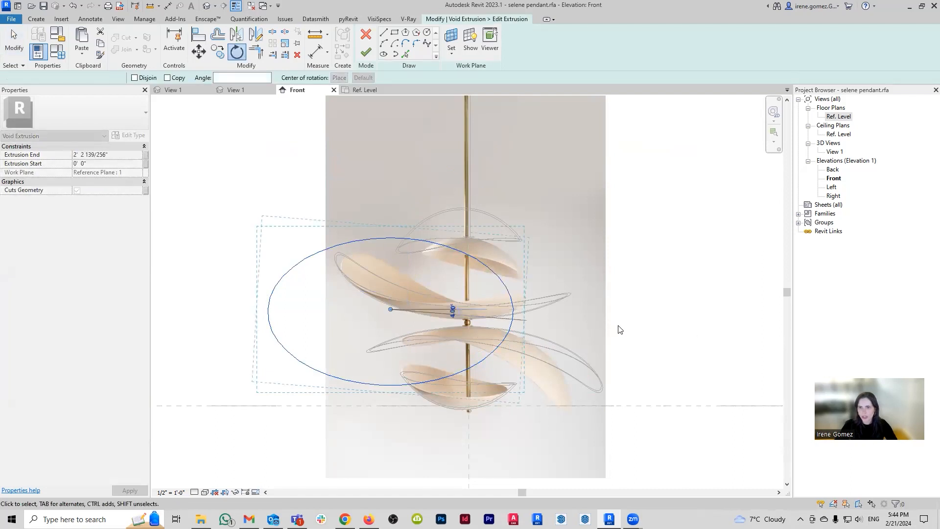
left_click(365, 52)
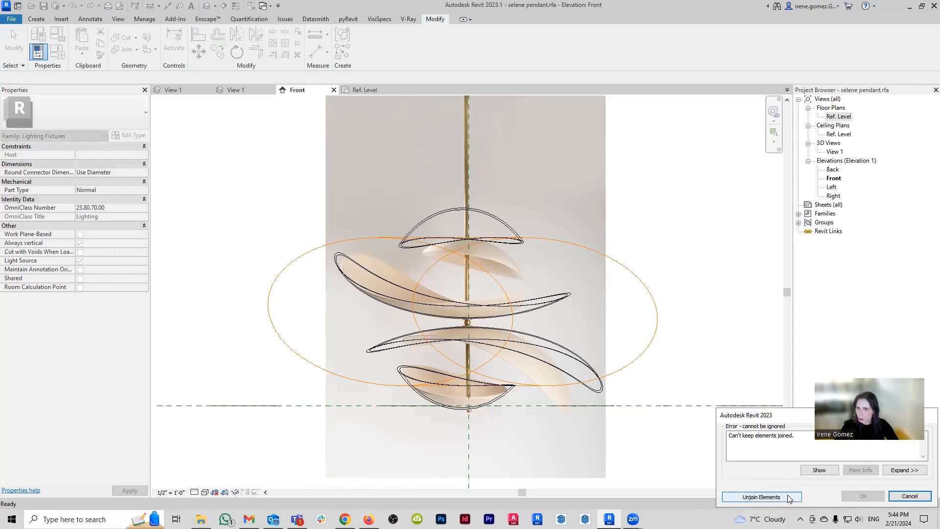
left_click(762, 496)
left_click(693, 299)
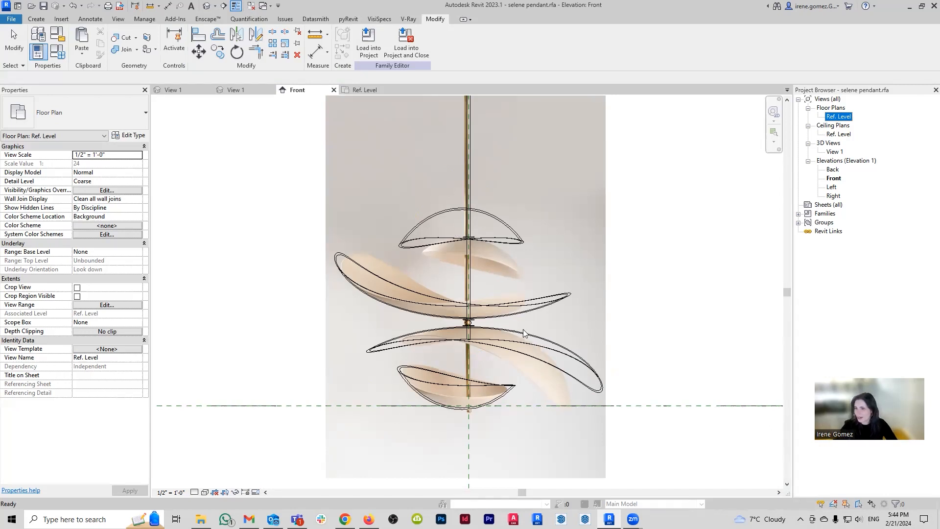
Step: Nudge the rotated void extrusion vertically until the small lower petal's cut edge fits the petal in the reference image
left_click(438, 385)
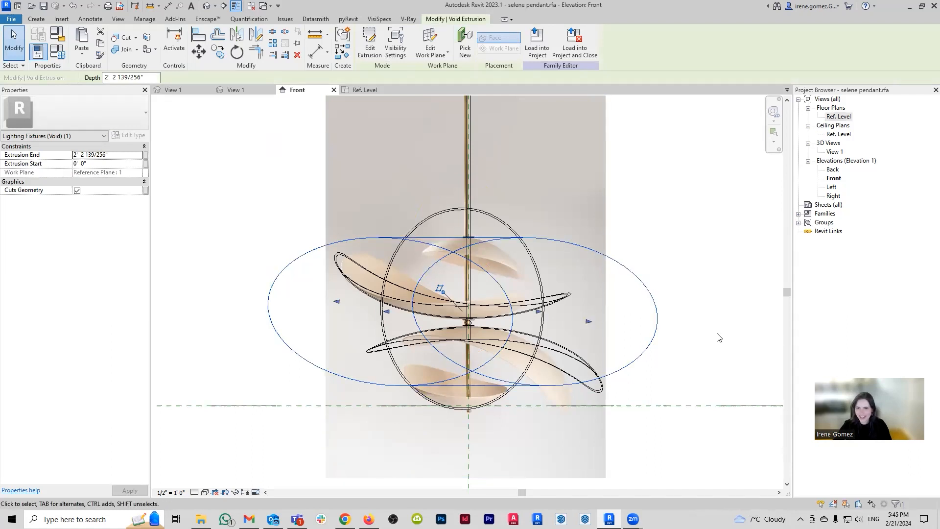
left_click(708, 344)
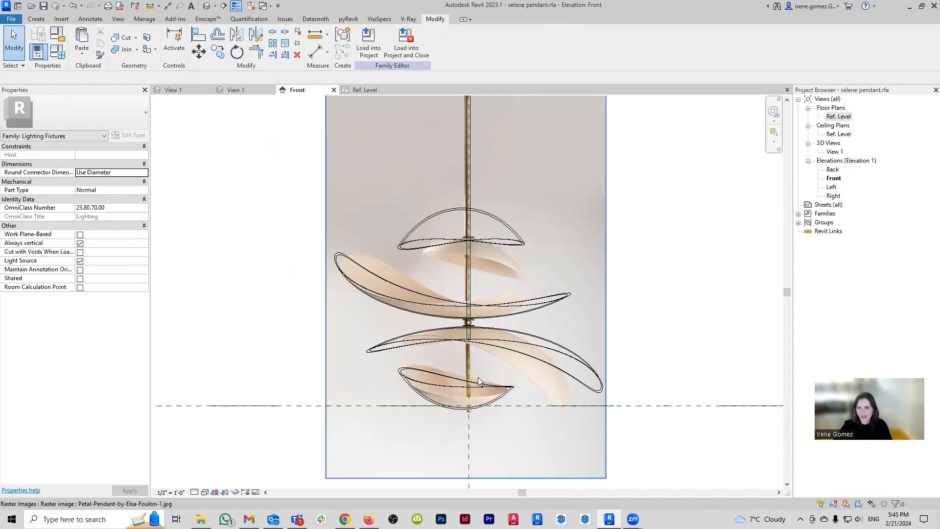
left_click(460, 392)
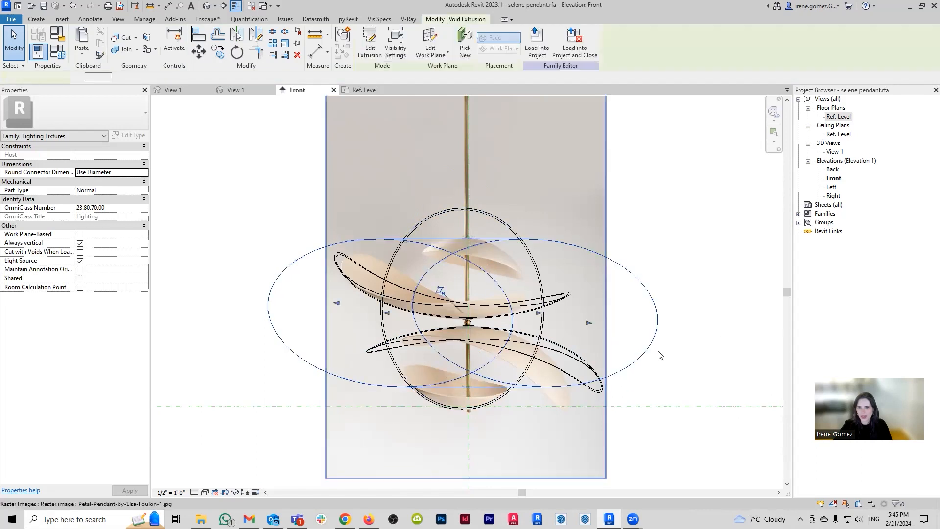
left_click(723, 341)
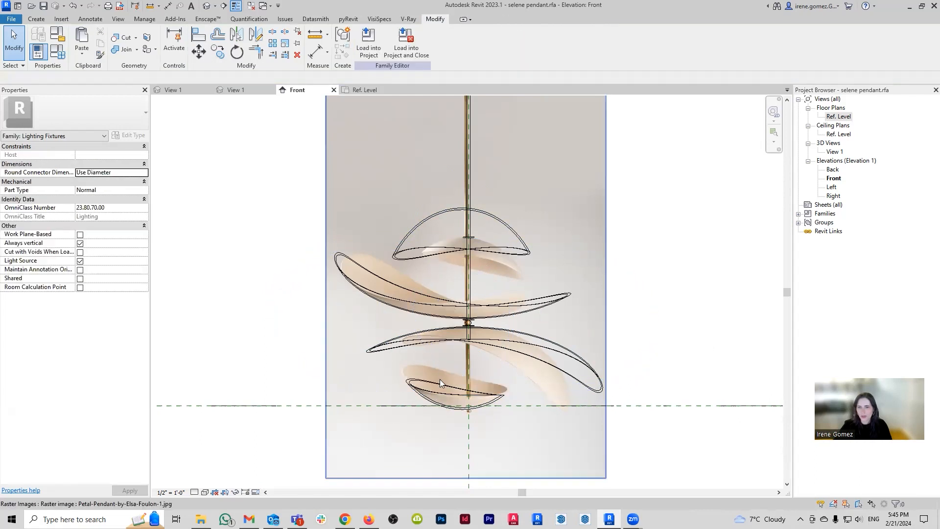
left_click(438, 390)
key("Up")
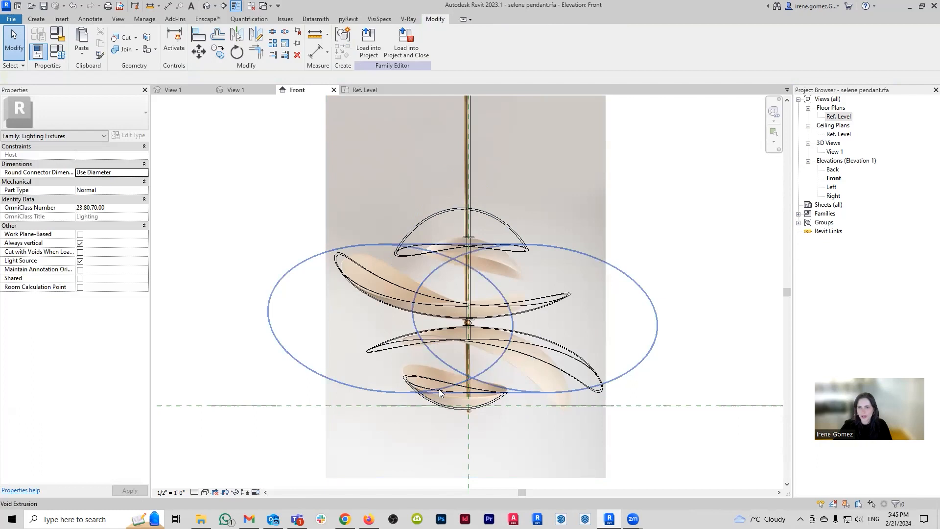
left_click(689, 342)
left_click(438, 387)
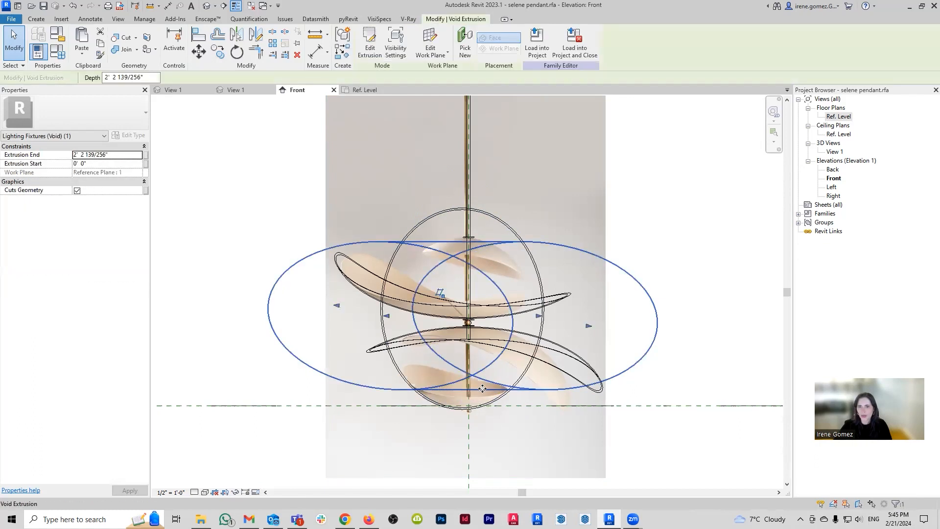
left_click(705, 362)
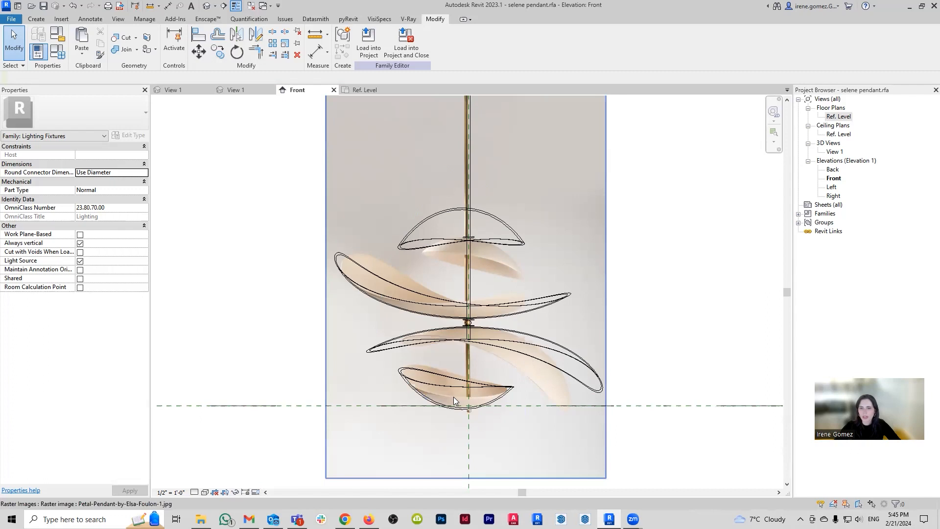
Step: Open the small lower petal's revolve profile for editing and draw a short horizontal line across both arcs at mid-height
left_click(439, 401)
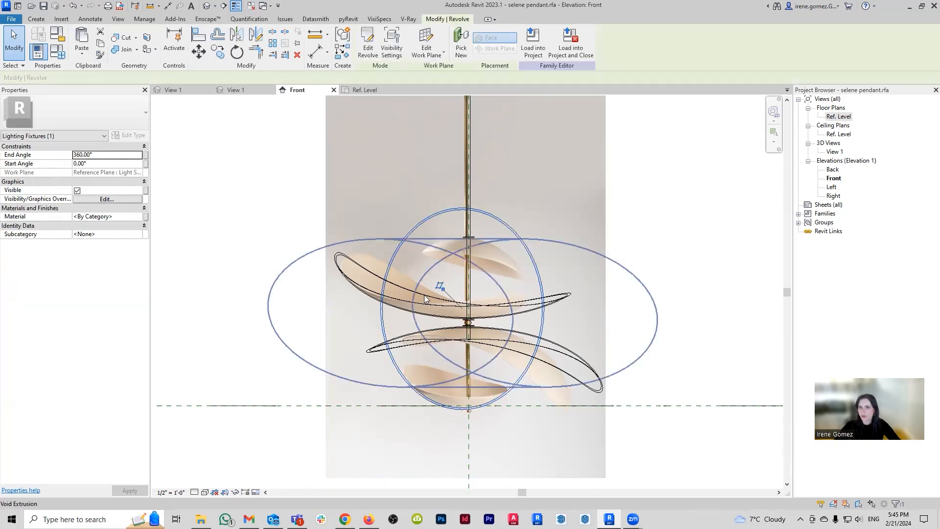
left_click(367, 48)
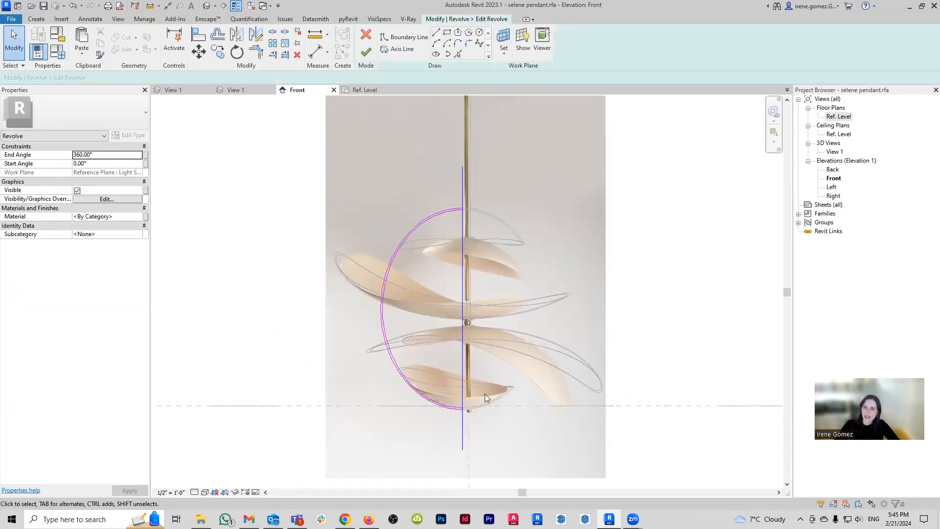
scroll(394, 313, "up", 6)
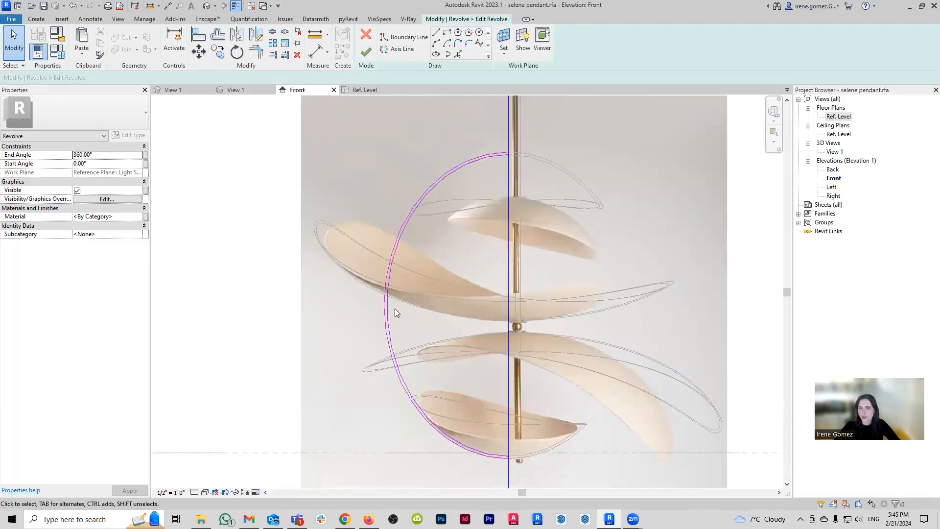
key("l")
key("i")
scroll(390, 291, "down", 4)
key("Escape")
key("Escape")
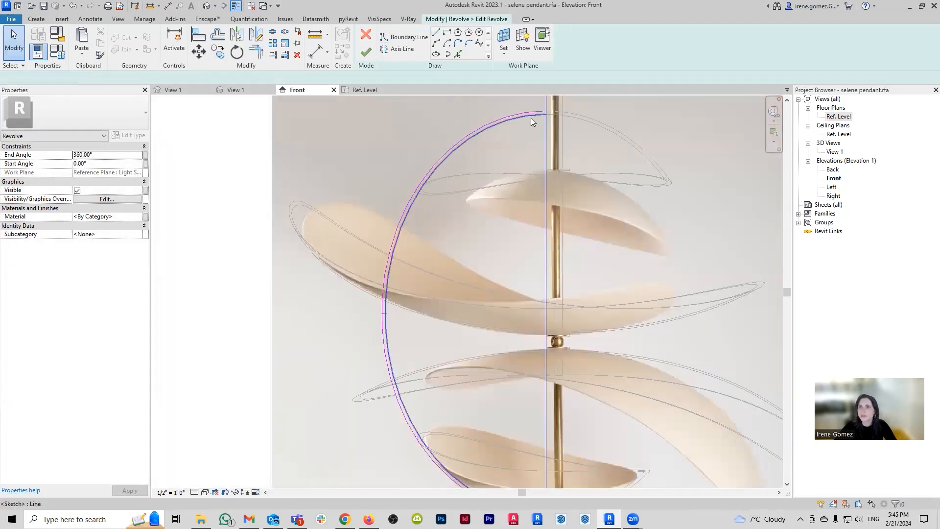
scroll(390, 333, "up", 3)
left_click(390, 286)
left_click_drag(394, 286, 442, 285)
scroll(391, 294, "down", 2)
Step: Delete the profile's upper arcs, trim the horizontal line to close the lower arcs, and finish the revolve as a half bowl
left_click(363, 337)
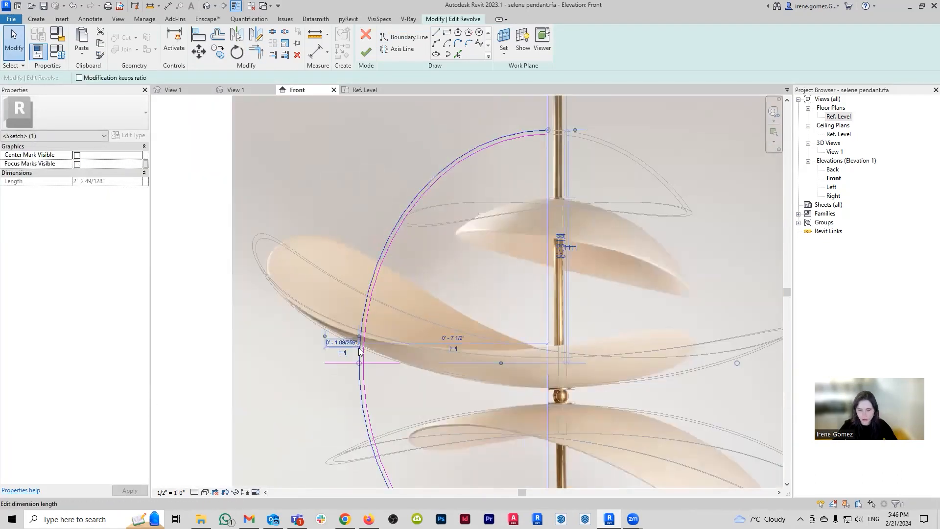
key("Delete")
left_click(374, 287)
left_click(458, 54)
type("1/4")
left_click(344, 267)
key("Escape")
key("Escape")
scroll(343, 230, "up", 3)
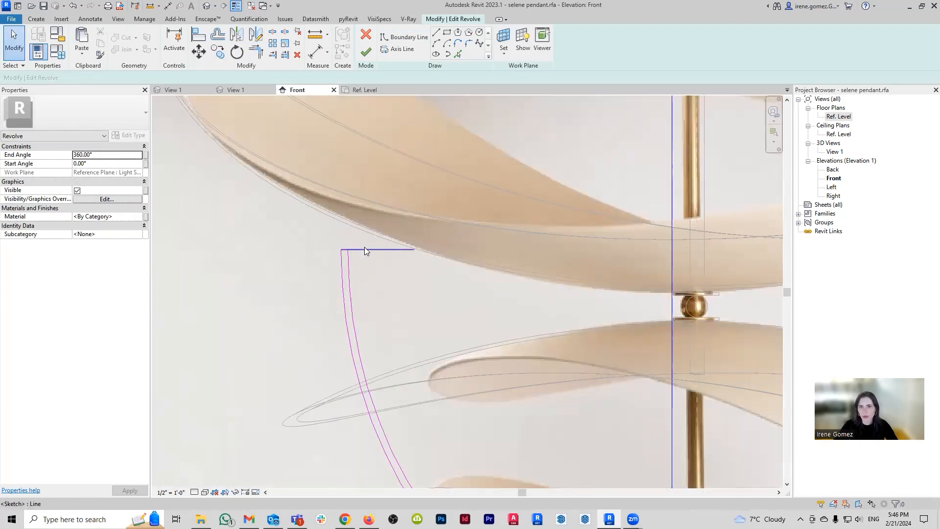
left_click(364, 248)
scroll(342, 215, "down", 5)
left_click(366, 52)
left_click(209, 436)
scroll(294, 411, "down", 2)
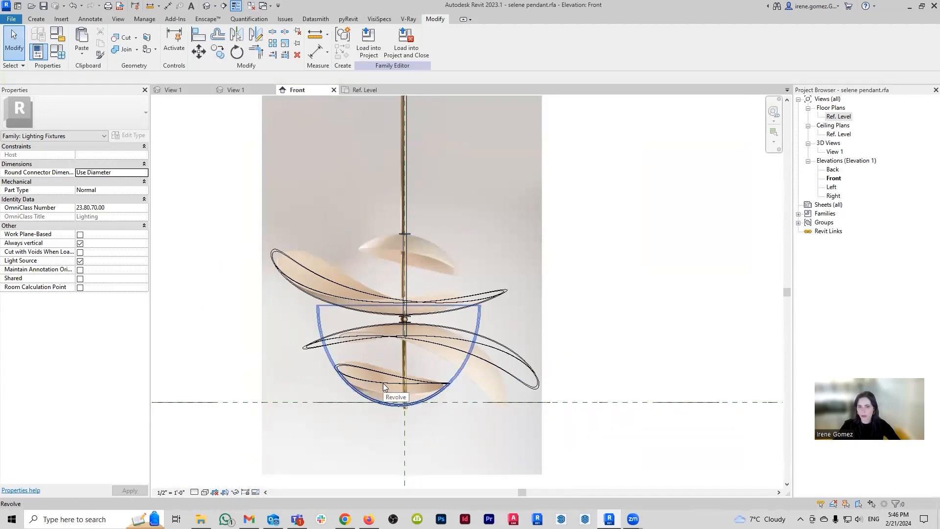
Step: Mirror the small lower petal's revolve and void about a horizontal axis through the central brass ball, accepting the element deletion
left_click(382, 382)
left_click(292, 382, "ctrl")
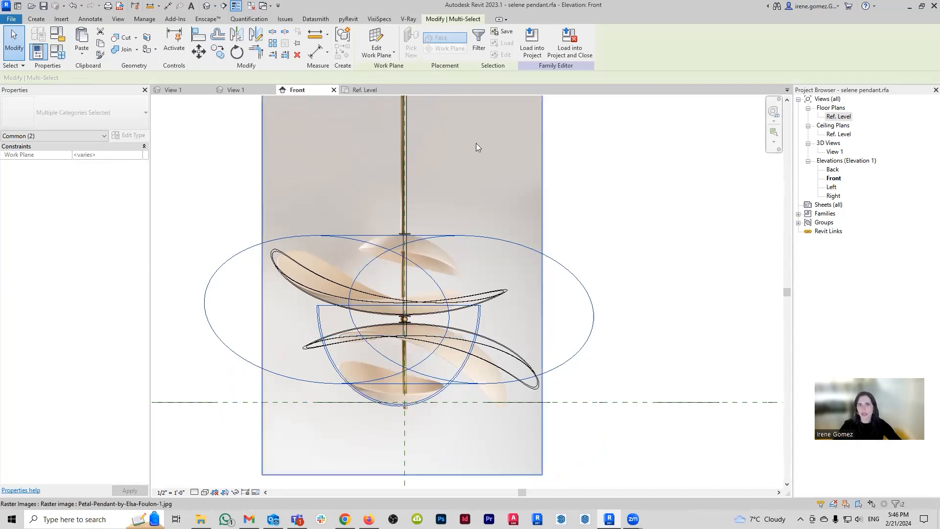
left_click(257, 36)
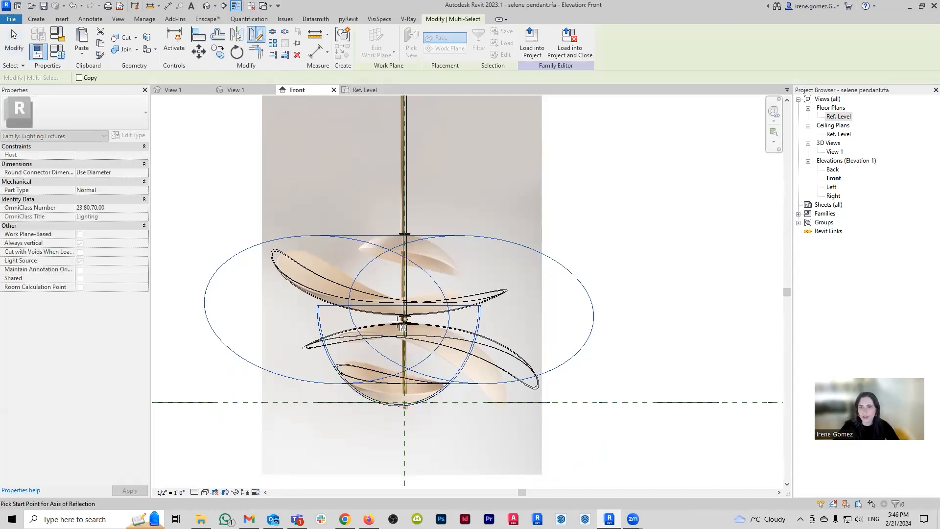
scroll(409, 320, "up", 5)
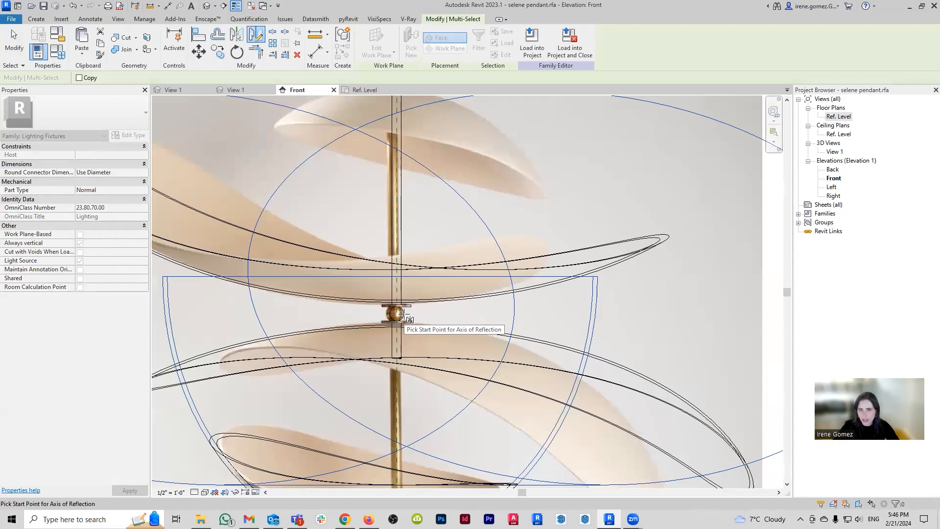
left_click(404, 314)
left_click(441, 312)
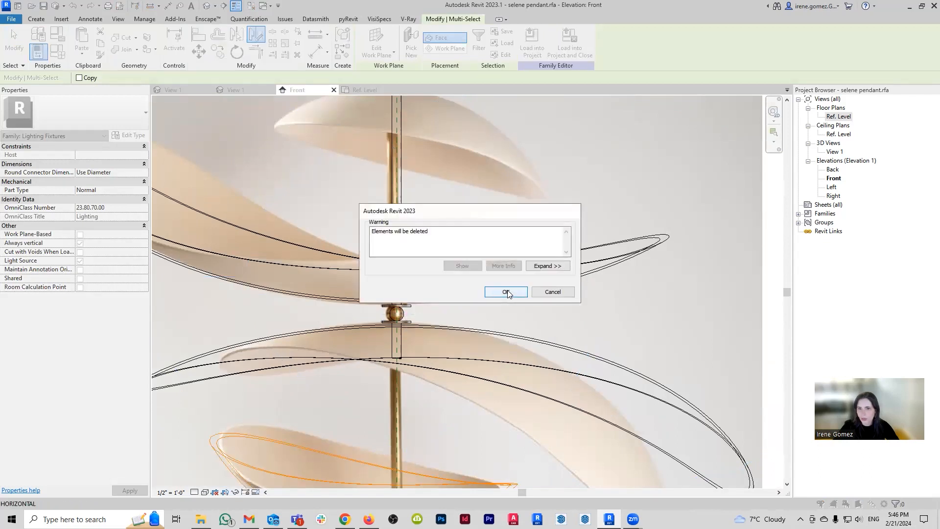
left_click(506, 292)
scroll(454, 310, "down", 5)
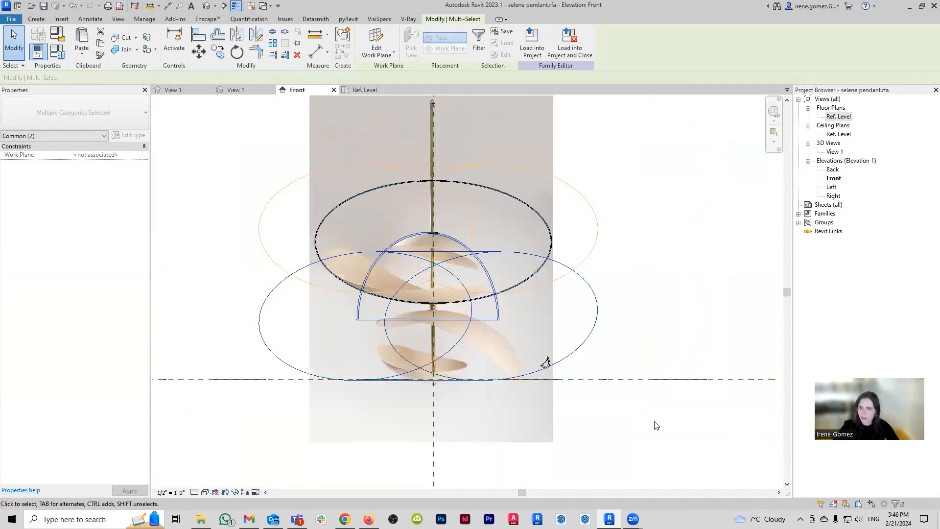
left_click(654, 421)
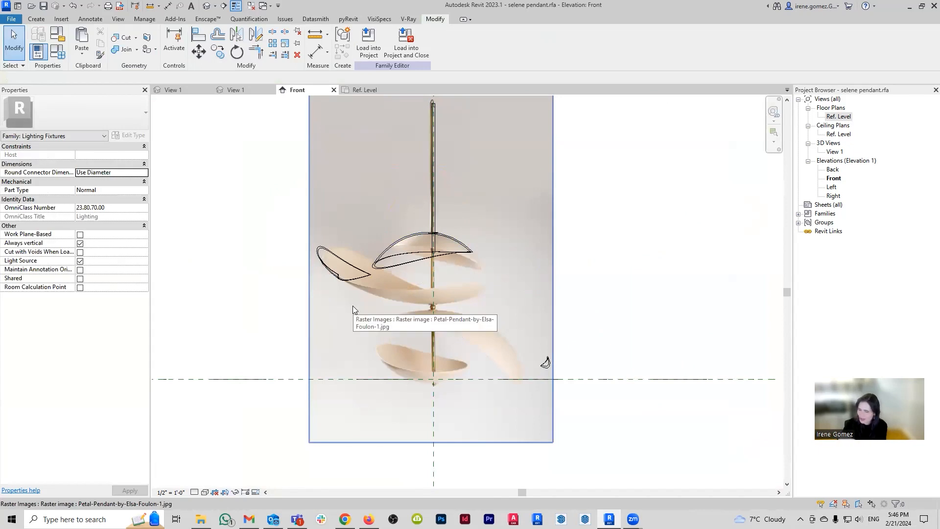
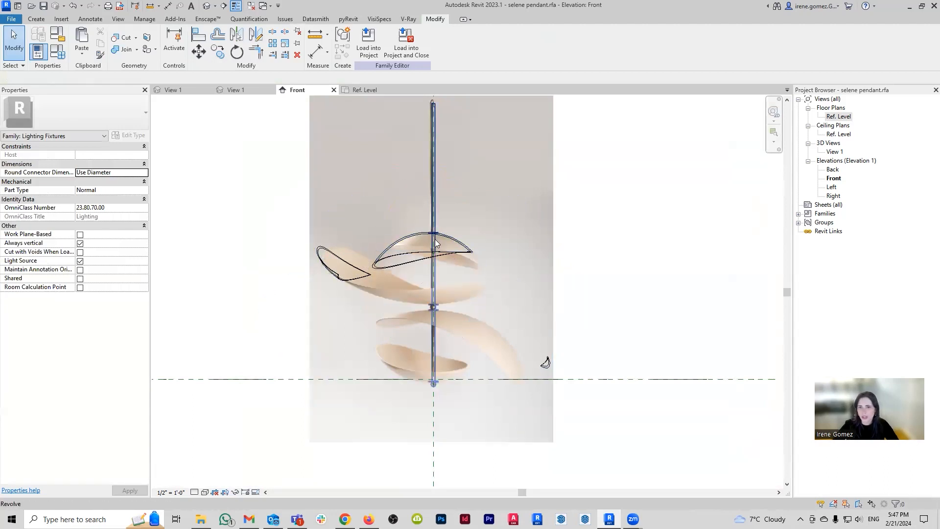
Step: Uncut the two large petals' revolves from the mirrored void extrusion to restore their full shapes
left_click_drag(675, 445, 771, 464)
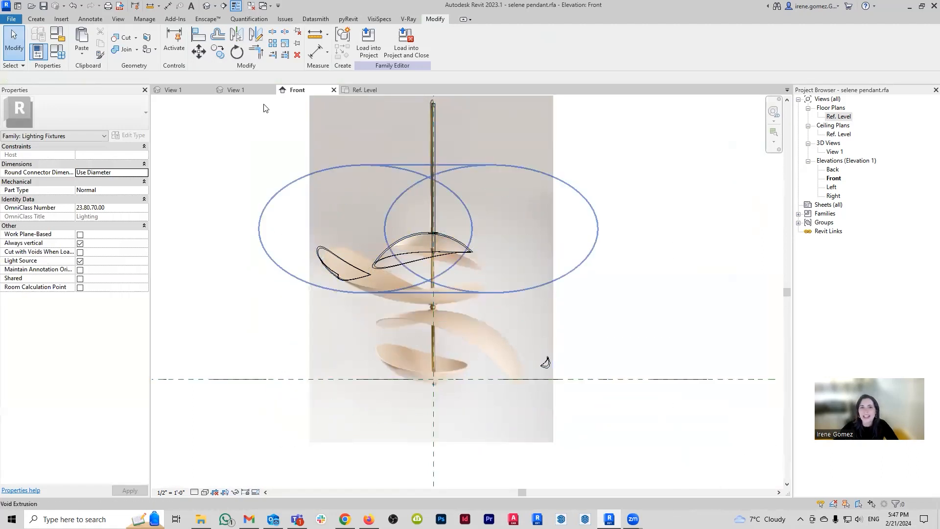
left_click(137, 41)
left_click(135, 68)
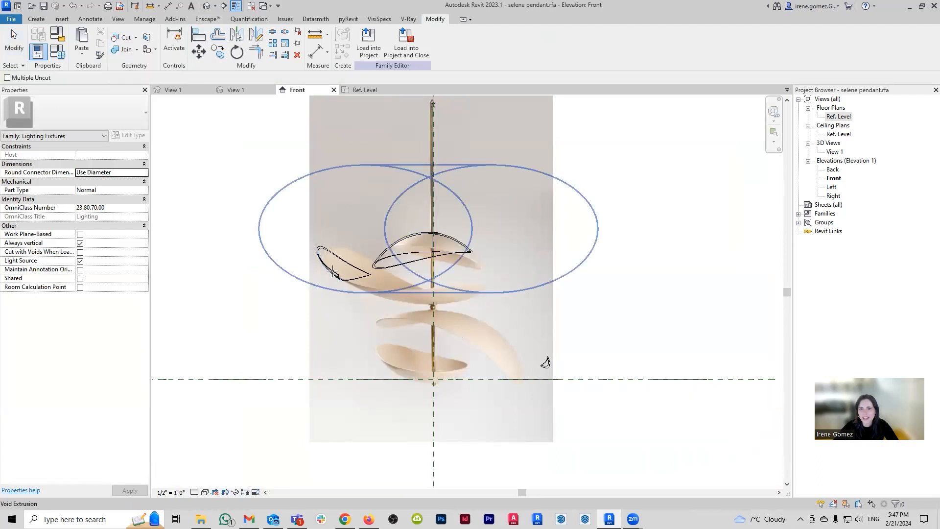
left_click(336, 273)
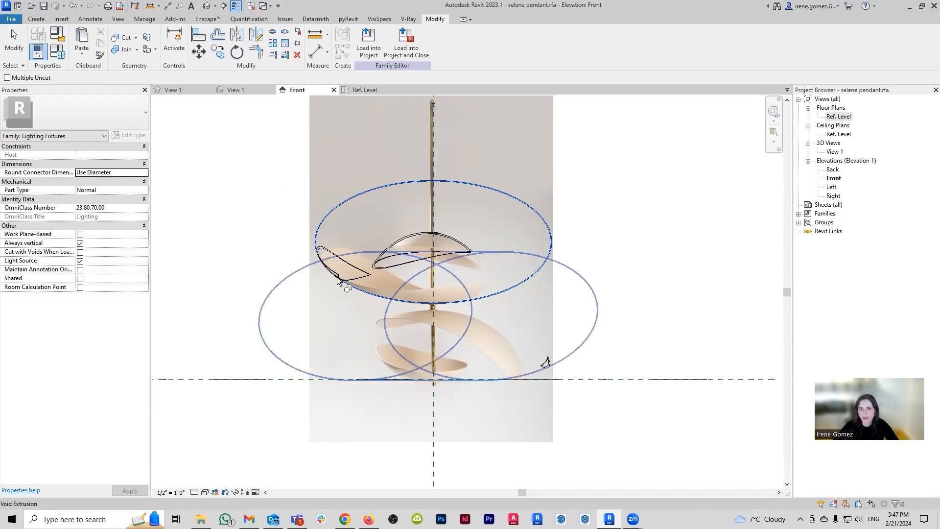
left_click(337, 279)
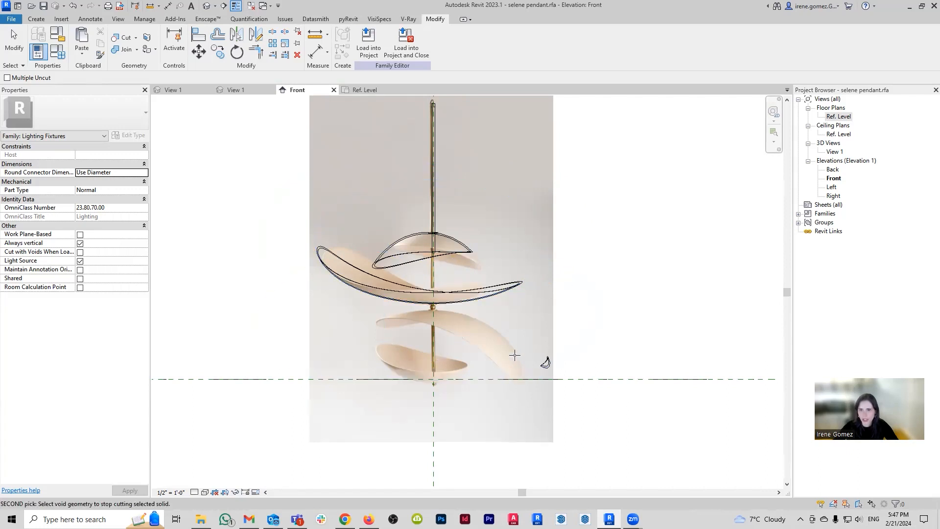
left_click(545, 365)
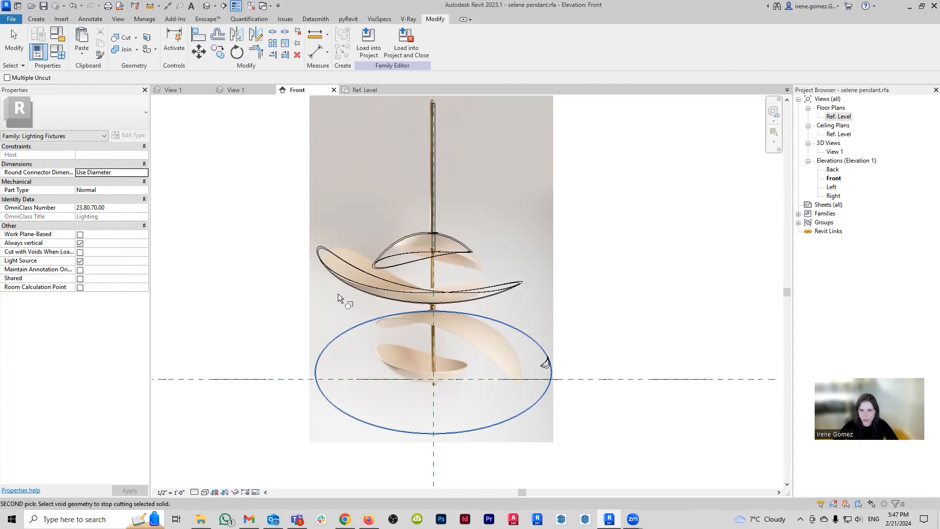
scroll(299, 454, "down", 2)
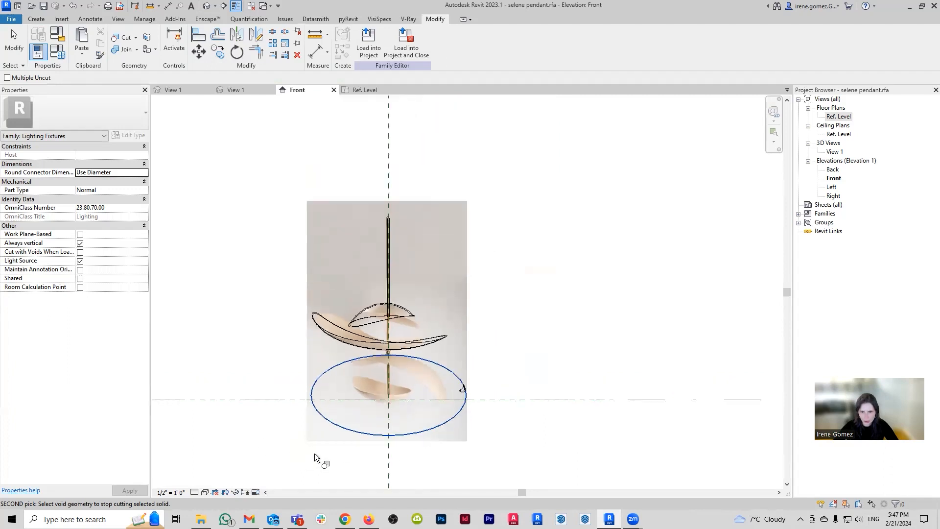
left_click(395, 316)
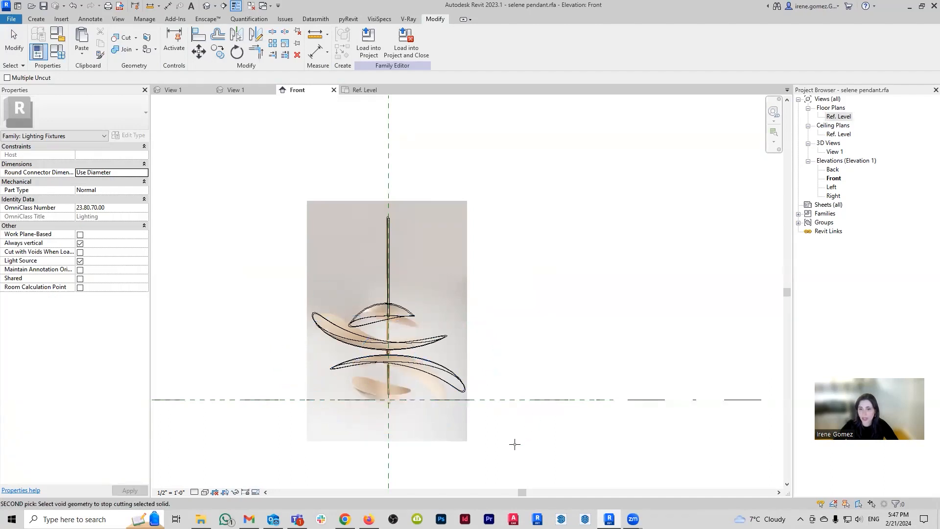
scroll(375, 407, "up", 1)
scroll(375, 407, "up", 1)
scroll(392, 358, "down", 2)
key("Escape")
key("Escape")
left_click_drag(239, 337, 514, 444)
left_click_drag(591, 442, 325, 376)
scroll(389, 387, "up", 3)
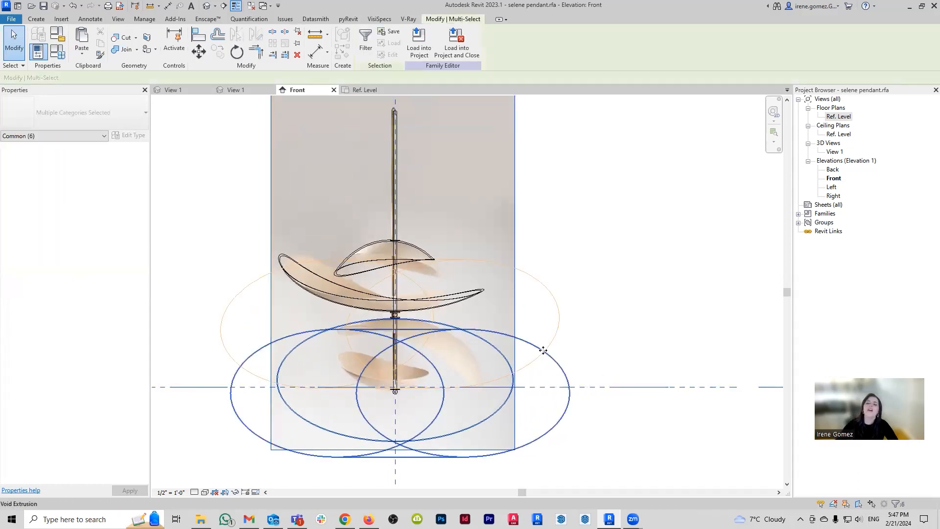
key("Delete")
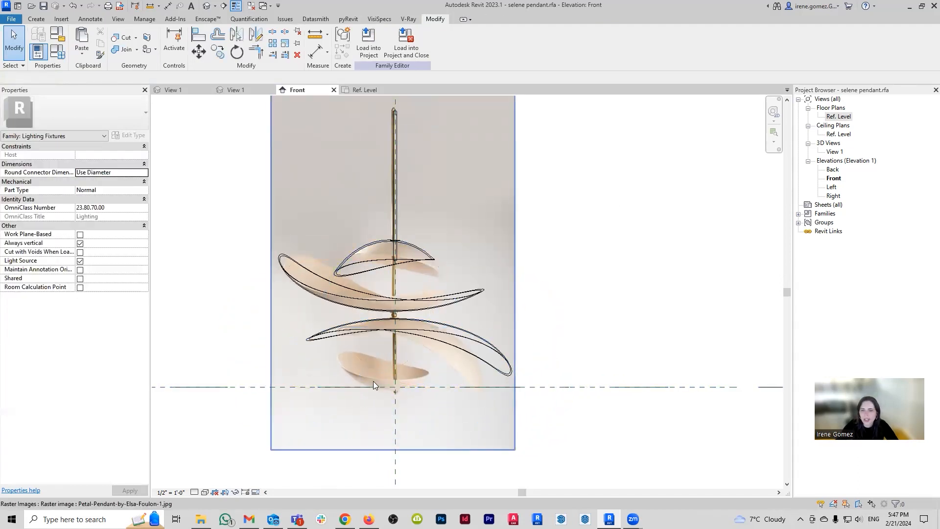
left_click(255, 35)
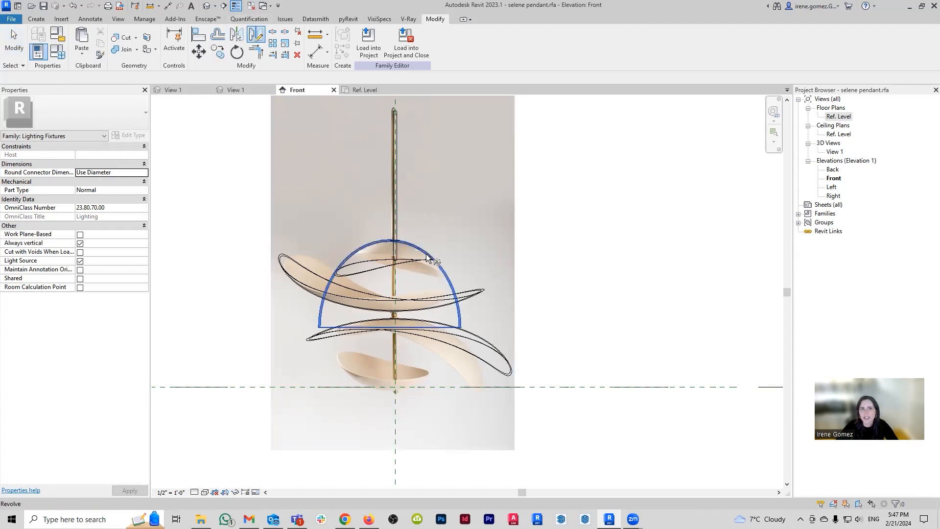
key("Escape")
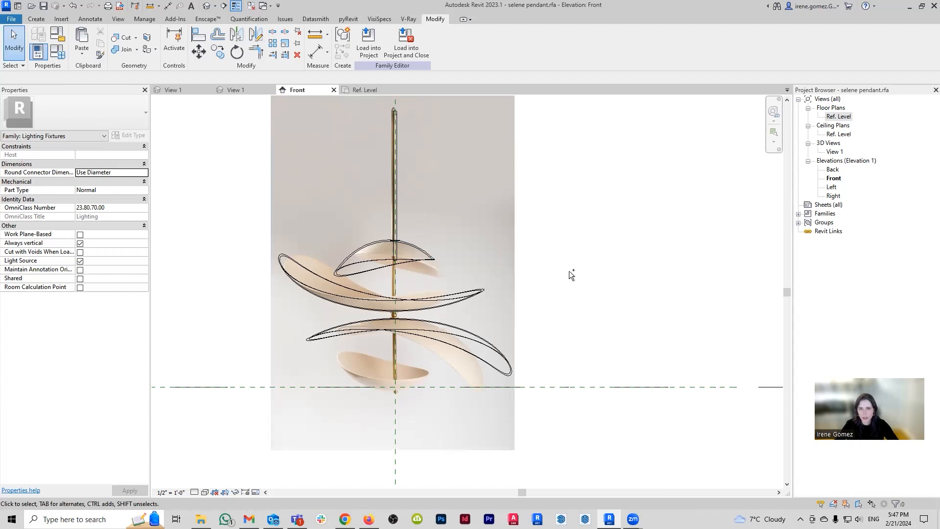
Step: Undo the uncuts and the previous mirror of the small lower petal and its void
key("ctrl+z")
key("ctrl+z")
key("ctrl+z")
key("ctrl+z")
key("ctrl+z")
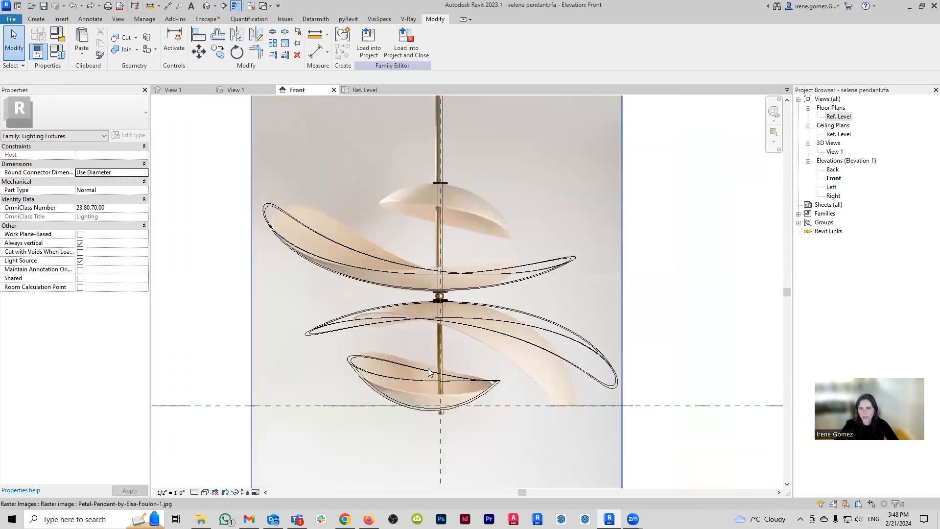
Step: Mirror the small lower petal's revolve and its void as a copy about a horizontal axis through the central brass ball
scroll(454, 317, "down", 5)
scroll(441, 356, "up", 1)
left_click(441, 364)
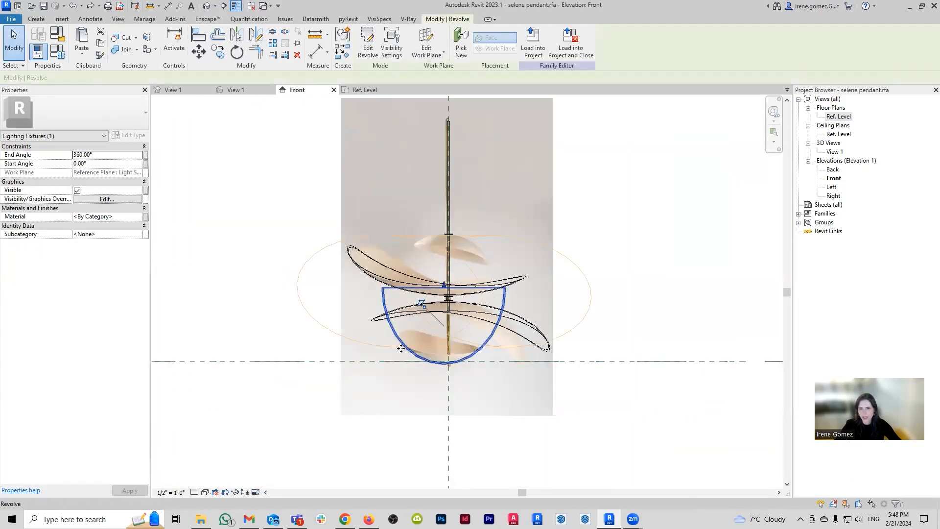
left_click(460, 349, "ctrl")
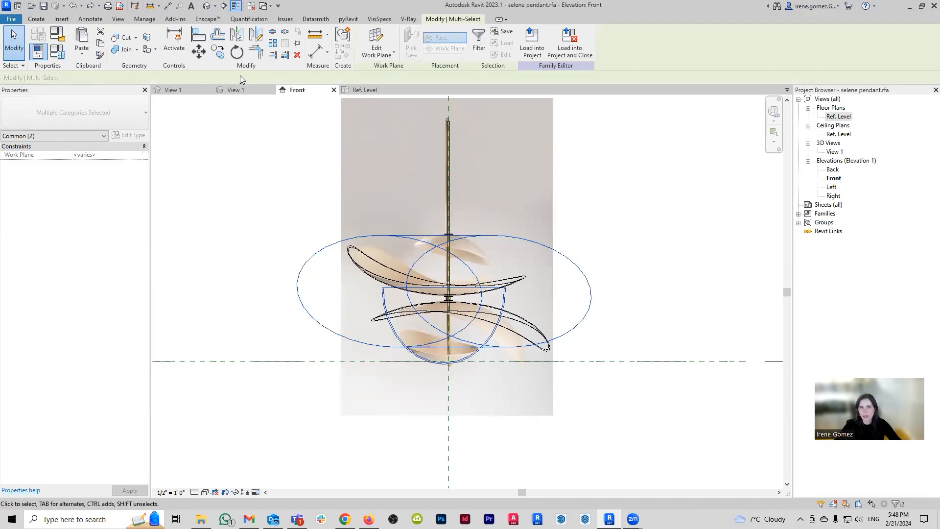
left_click(257, 35)
left_click(79, 78)
scroll(455, 299, "up", 5)
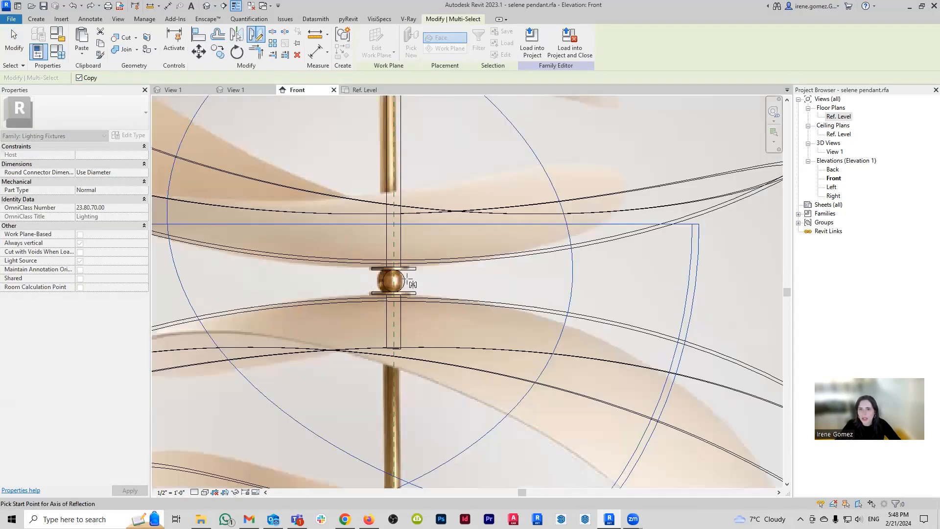
left_click(408, 281)
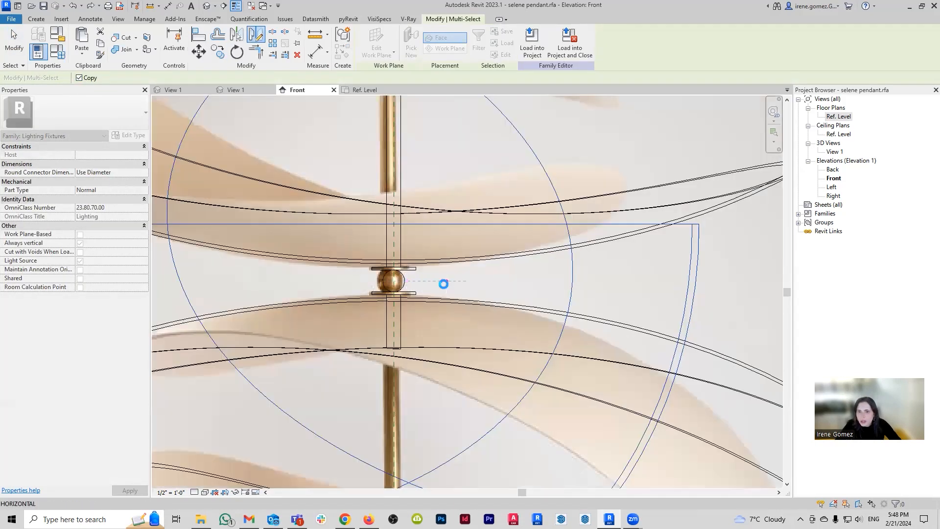
left_click(443, 284)
scroll(450, 294, "down", 5)
key("Escape")
scroll(466, 333, "down", 3)
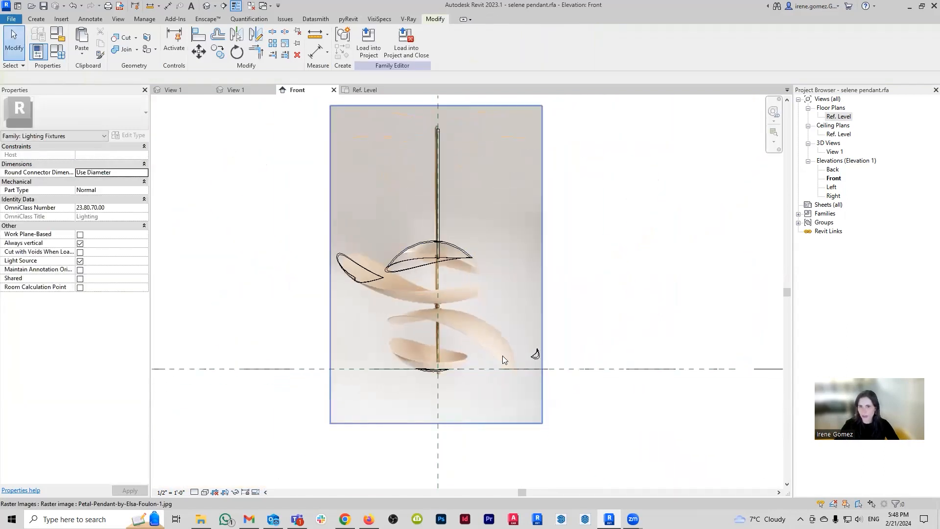
Step: Uncut the upper large petal's revolve from the mirrored void extrusion to restore its full shape
scroll(432, 373, "up", 5)
scroll(428, 365, "up", 1)
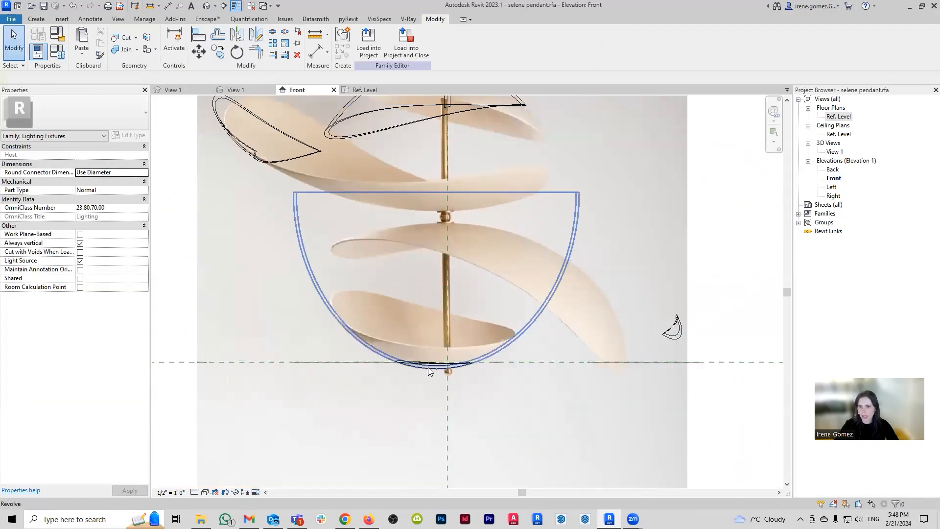
scroll(428, 366, "down", 6)
left_click(137, 39)
left_click(131, 76)
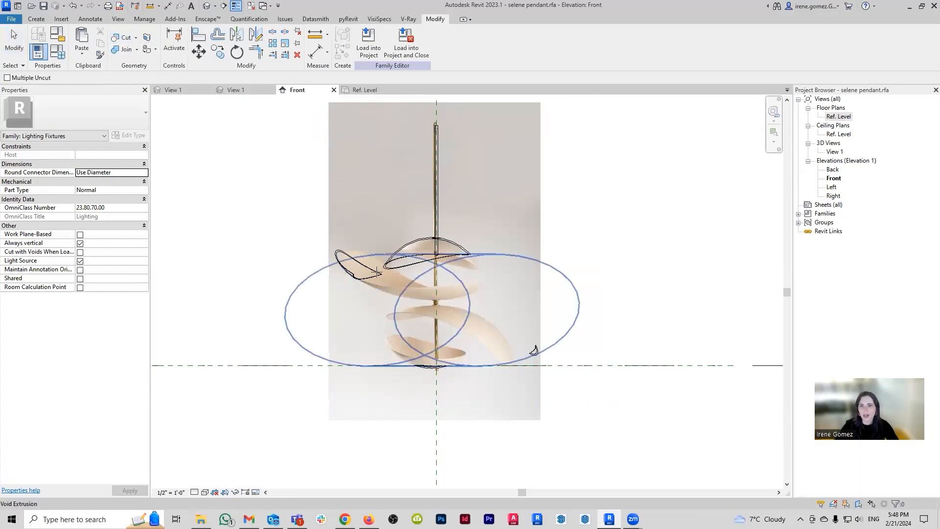
left_click(349, 274)
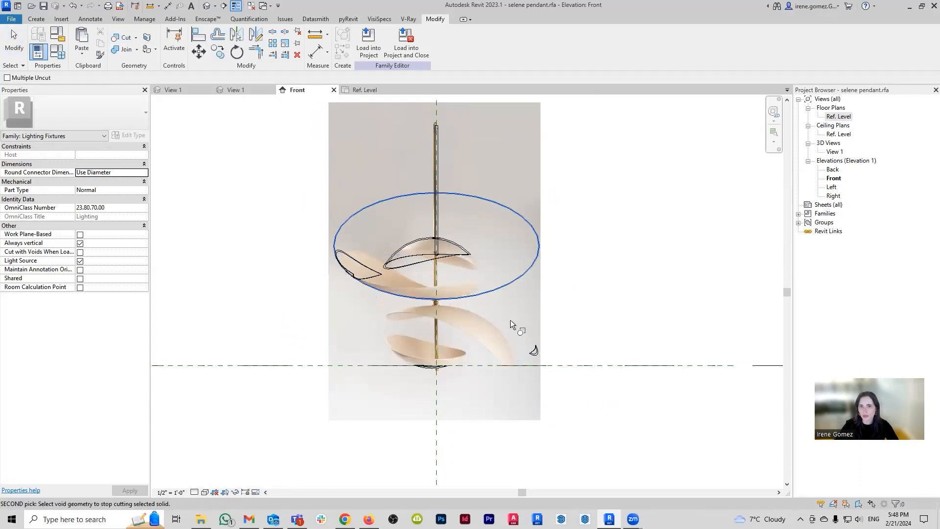
left_click(376, 269)
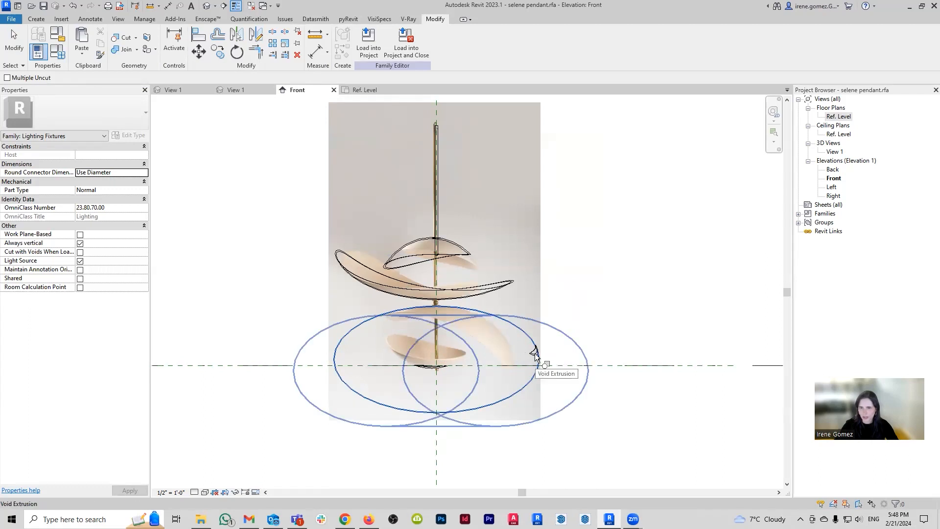
Step: Uncut the lower large petal and the small lower petal from the mirrored void extrusion
left_click(534, 352)
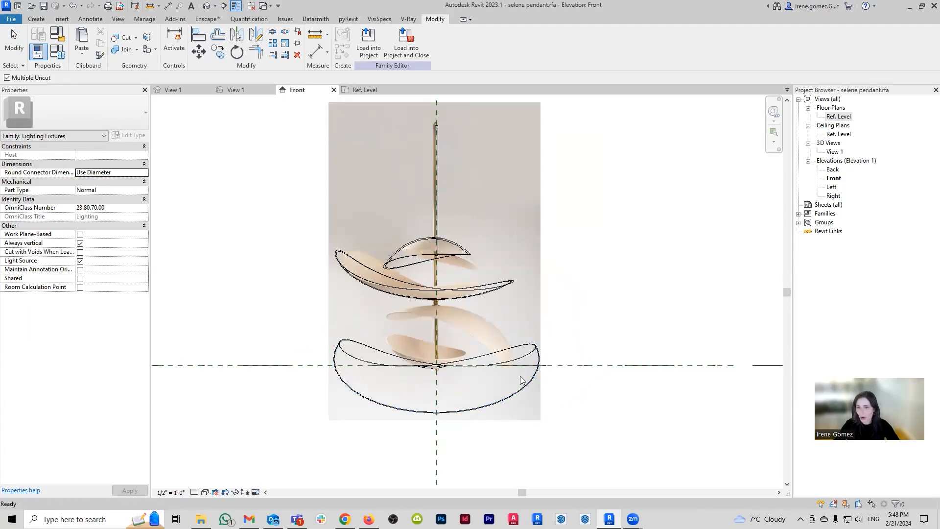
left_click(531, 352)
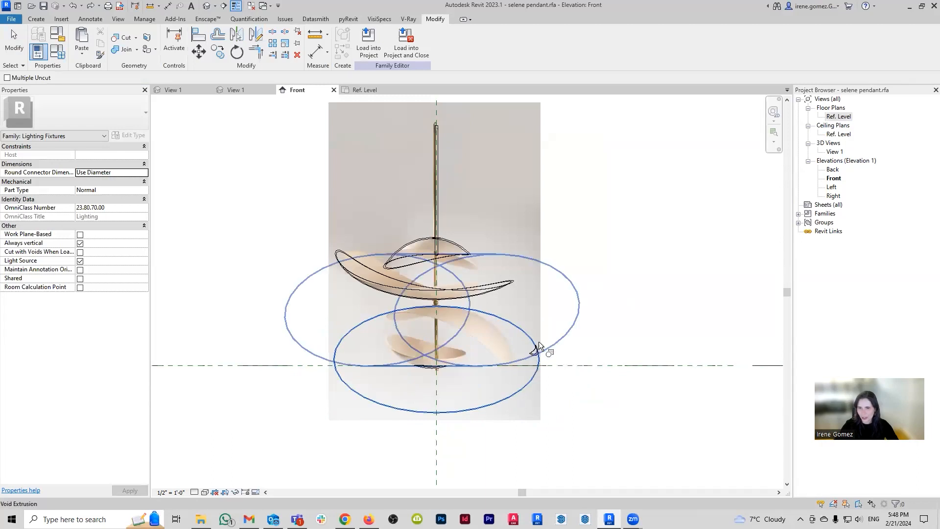
left_click(536, 344)
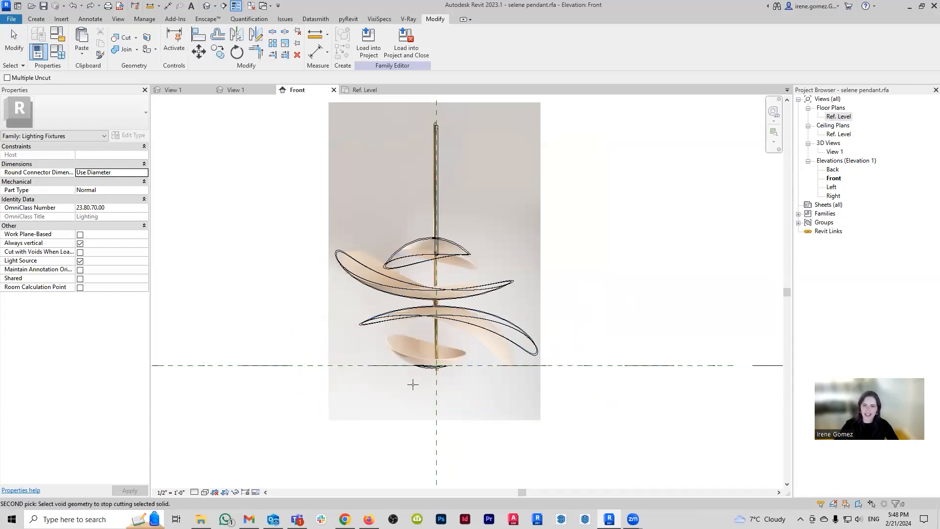
left_click(430, 361)
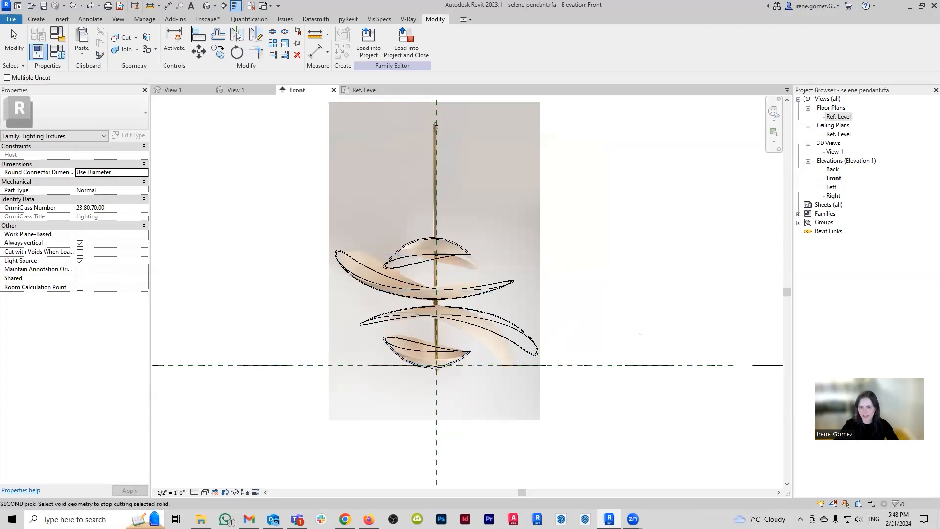
key("Escape")
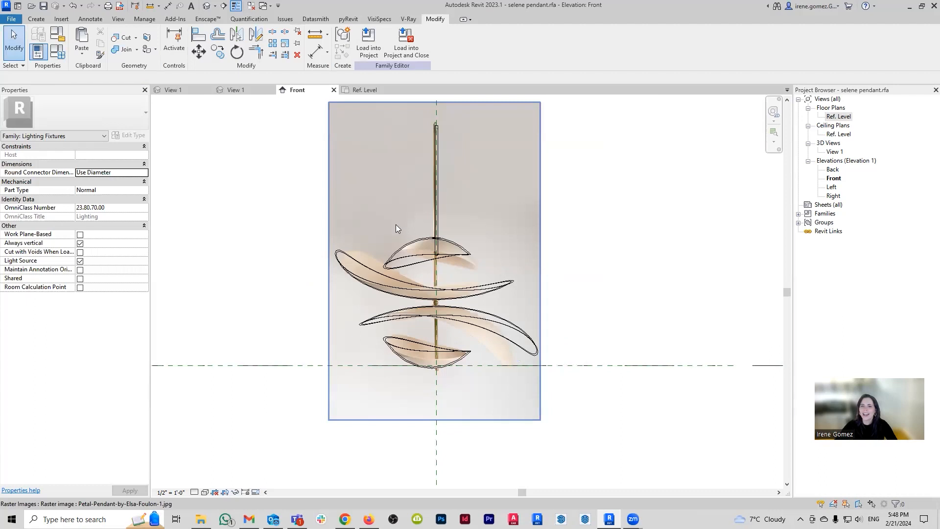
Step: Mirror the small upper petal's revolve and void about the vertical light source axis with Copy off, accepting the element deletion
scroll(367, 226, "up", 2)
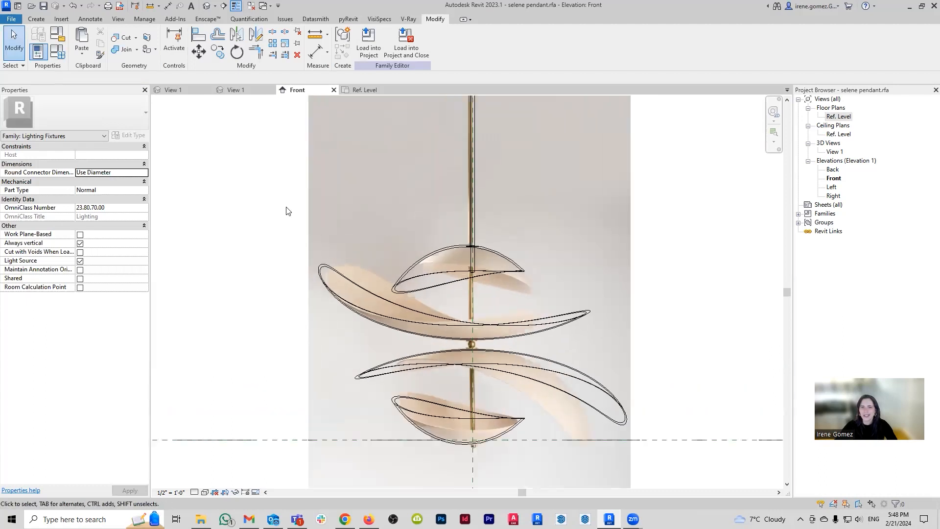
left_click(431, 252)
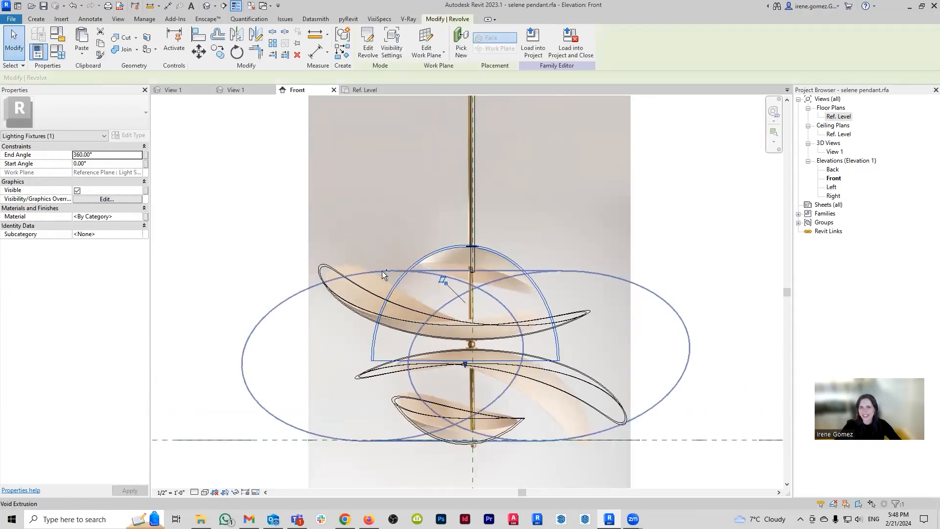
left_click(382, 272, "ctrl")
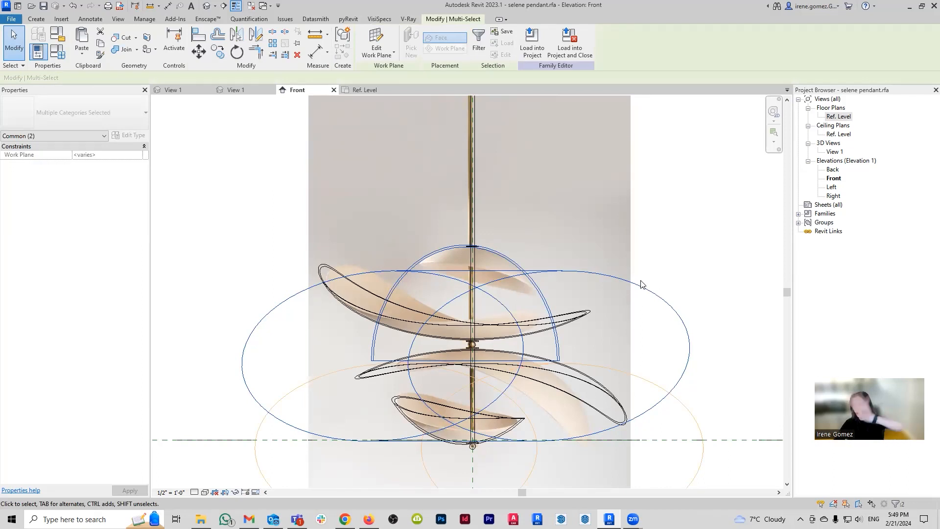
key("Delete")
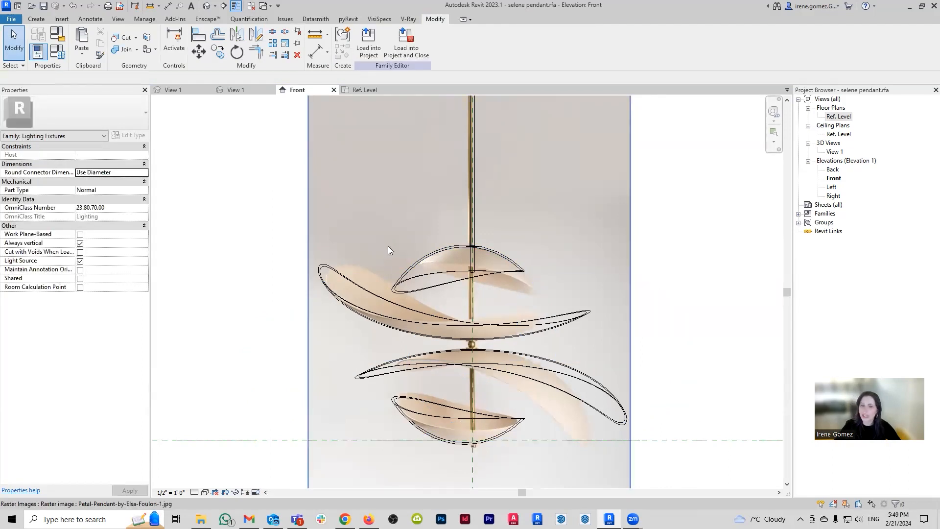
left_click(410, 283)
key("ctrl+z")
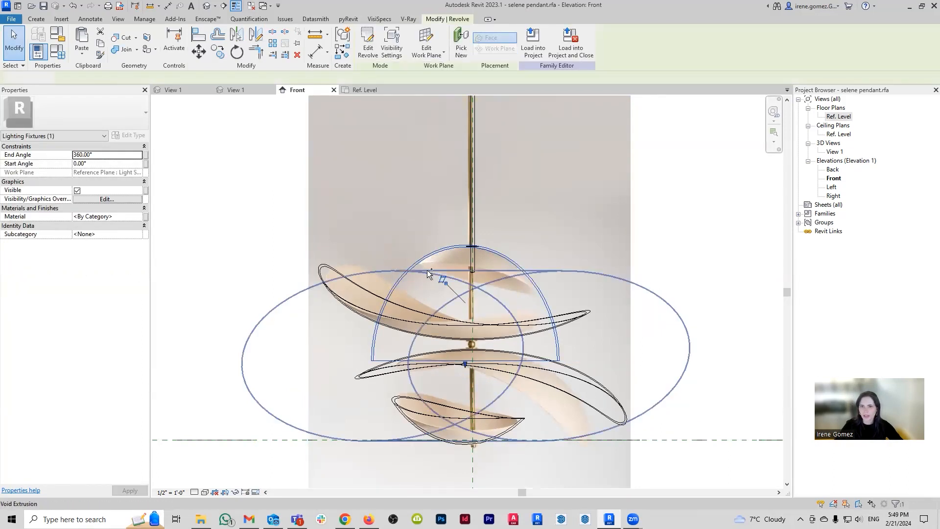
left_click(255, 34)
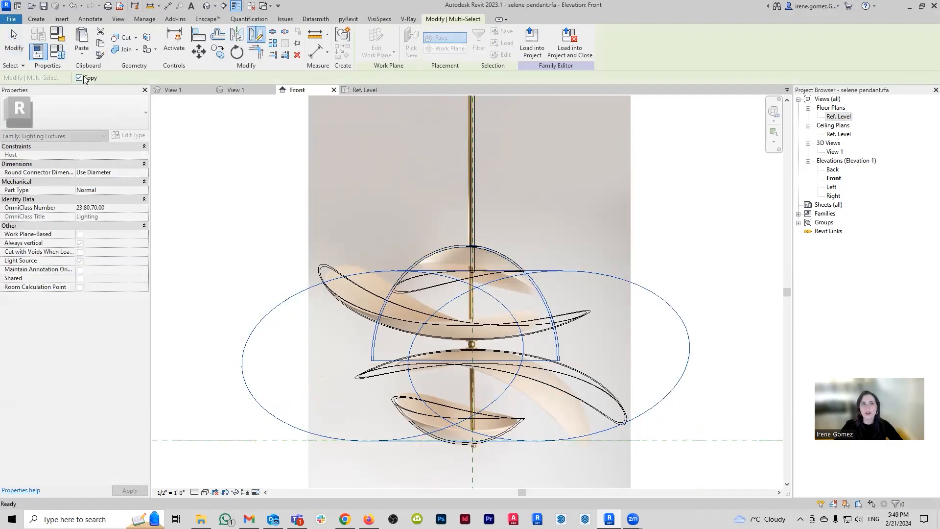
scroll(473, 191, "up", 3)
left_click(472, 182)
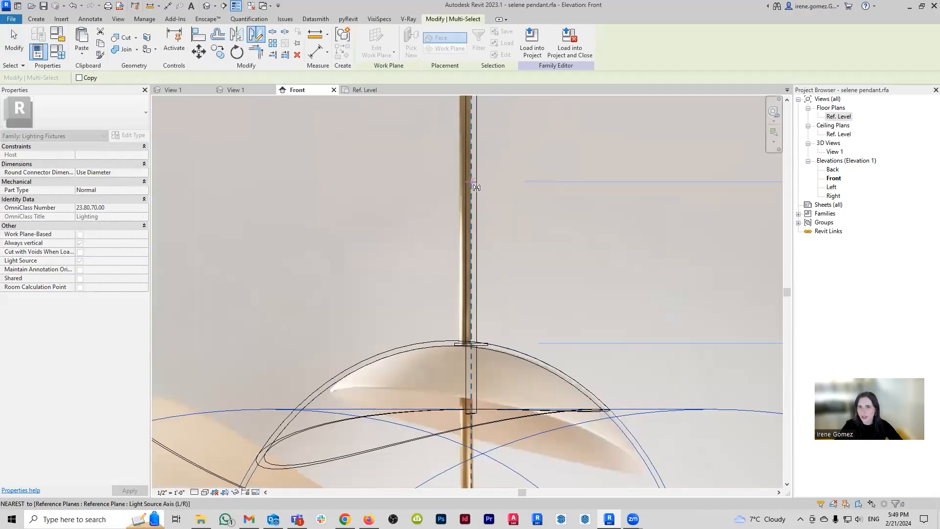
left_click(472, 211)
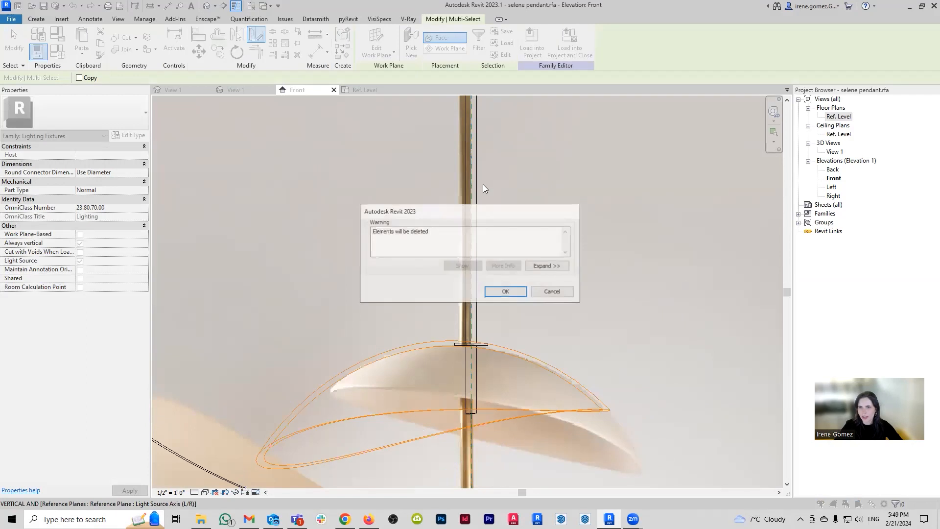
left_click(506, 292)
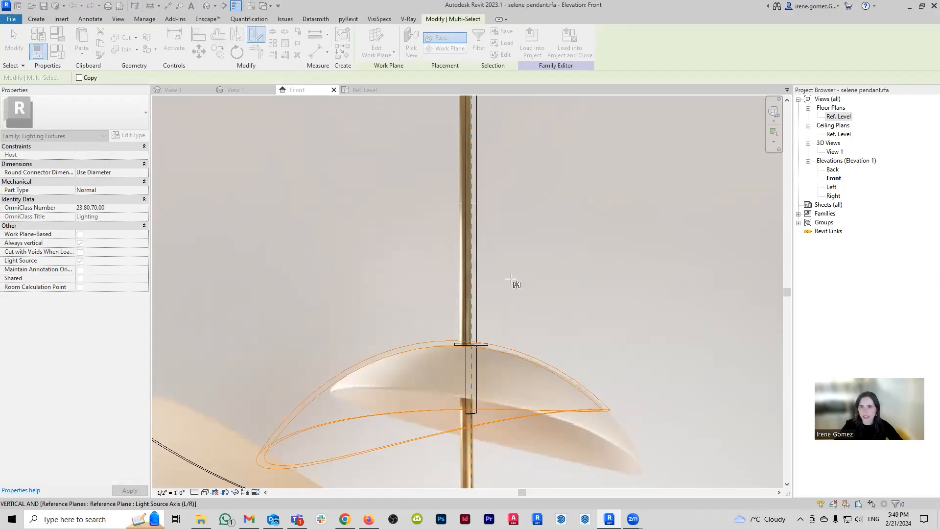
scroll(460, 252, "down", 5)
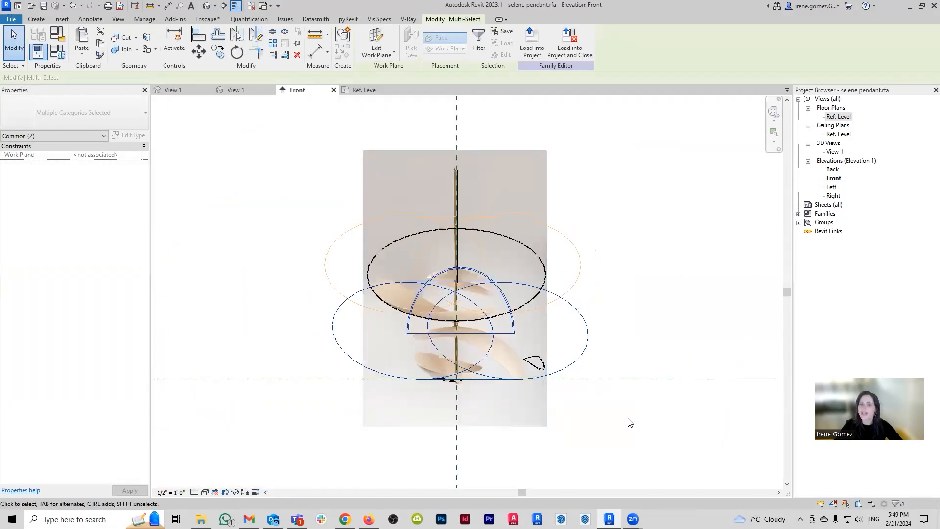
left_click(586, 417)
Step: Uncut the upper large petal from the flipped void extrusion, undoing the uncut from the wrong void
scroll(447, 332, "up", 2)
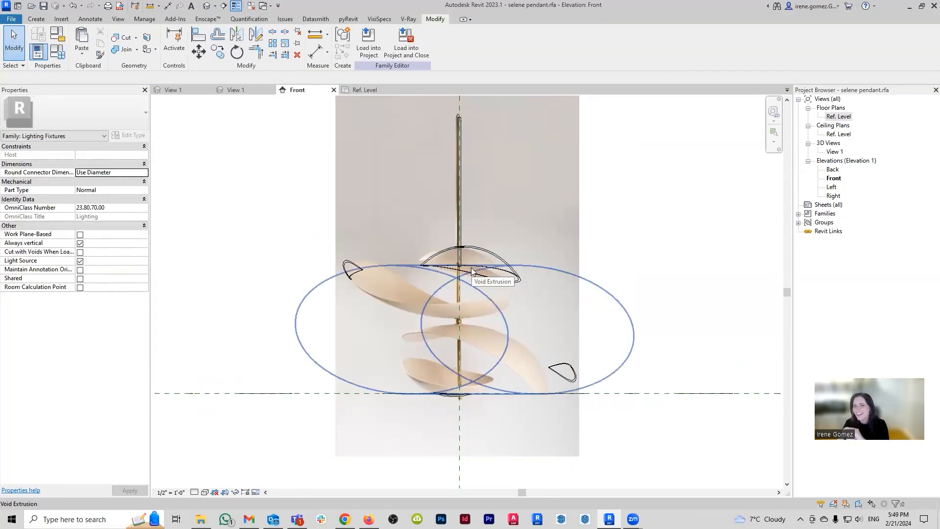
left_click(136, 38)
left_click(138, 72)
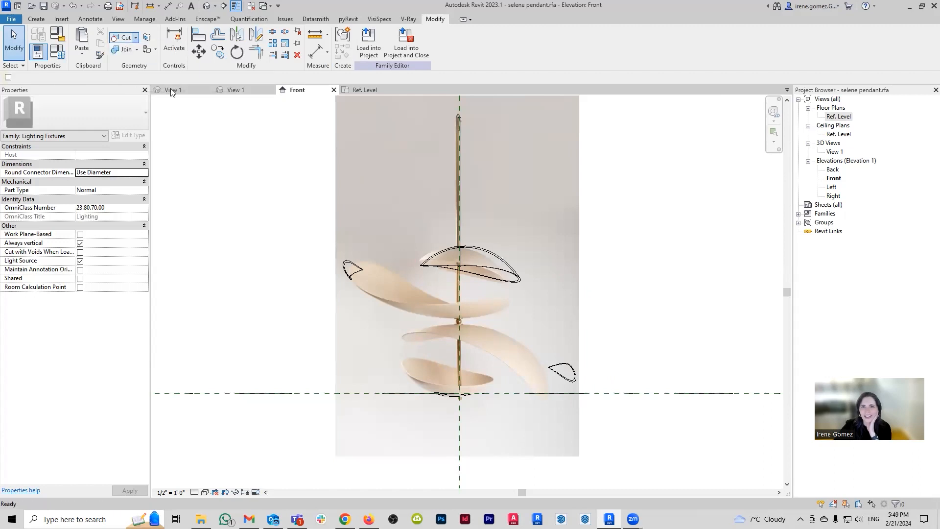
left_click(346, 266)
left_click(356, 269)
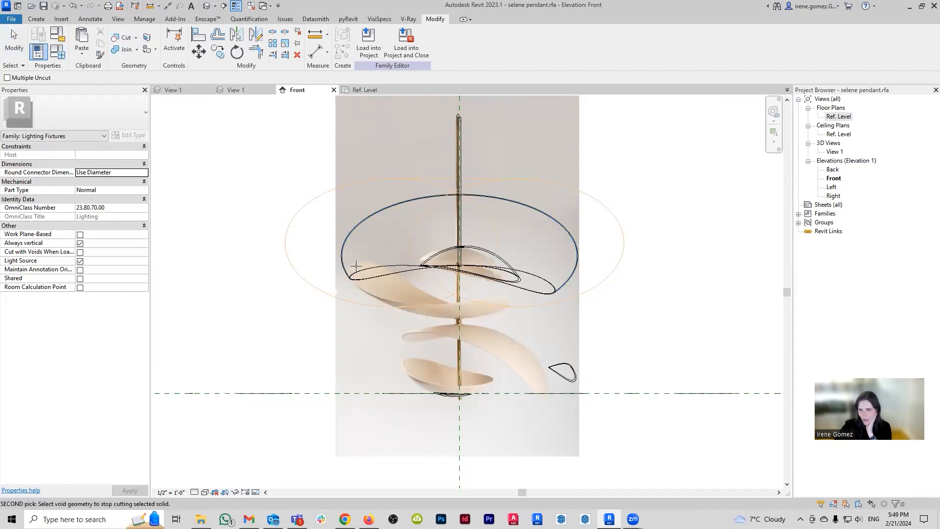
key("ctrl+z")
left_click(347, 269)
left_click(351, 277)
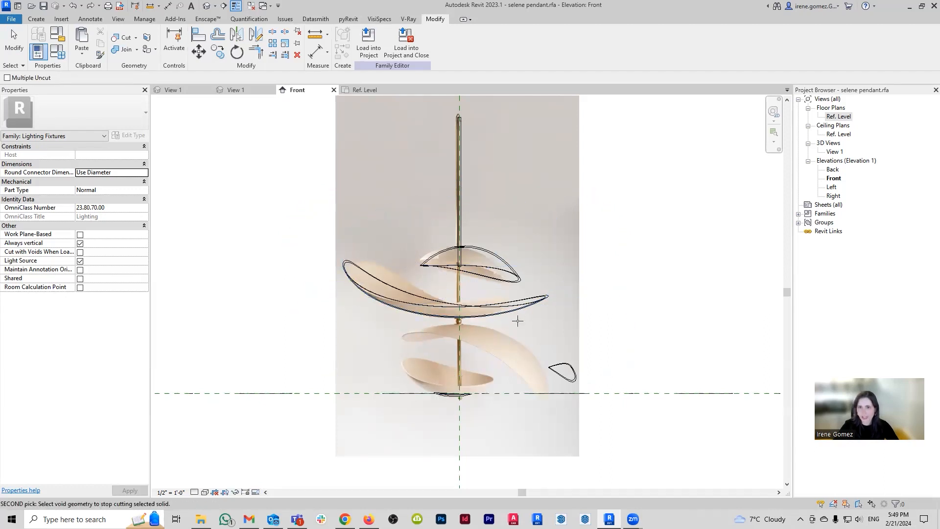
Step: Uncut the lower large petal and the small lower petal from the flipped void extrusion
left_click(559, 375)
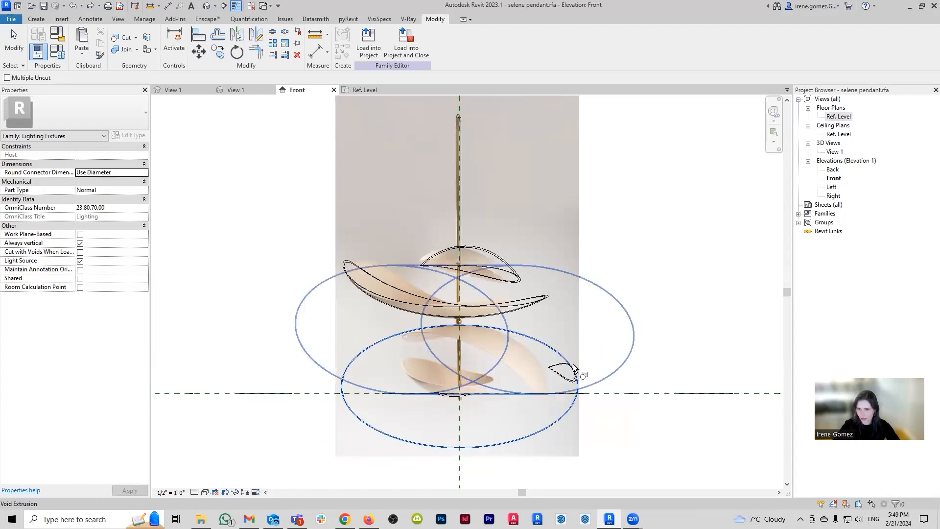
left_click(572, 363)
left_click(456, 398)
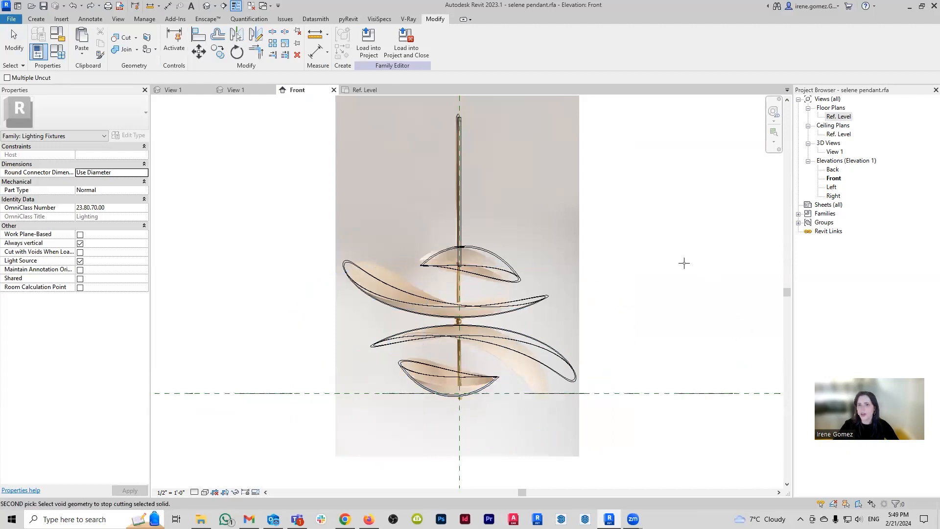
Step: End the uncut operation and examine the petals and central rod in the front elevation and the 3D view
key("Escape")
key("Escape")
scroll(530, 265, "up", 5)
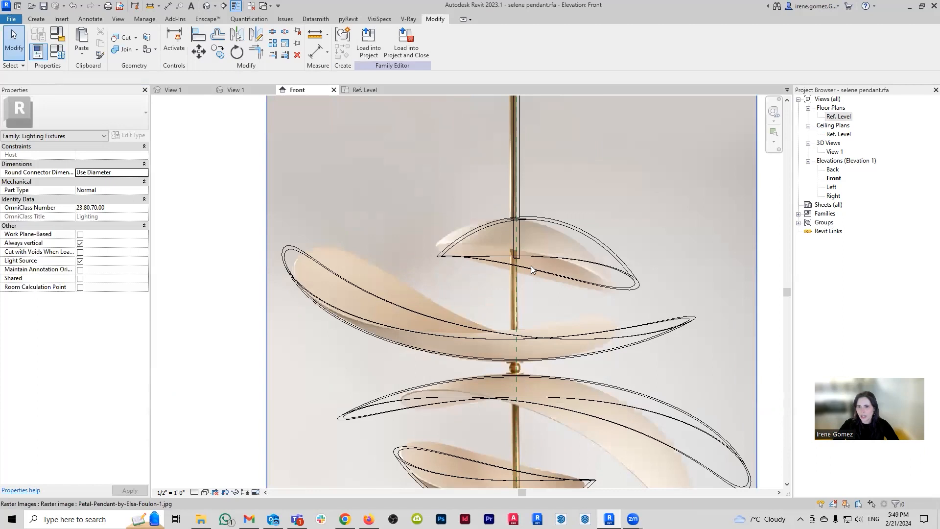
scroll(519, 247, "down", 3)
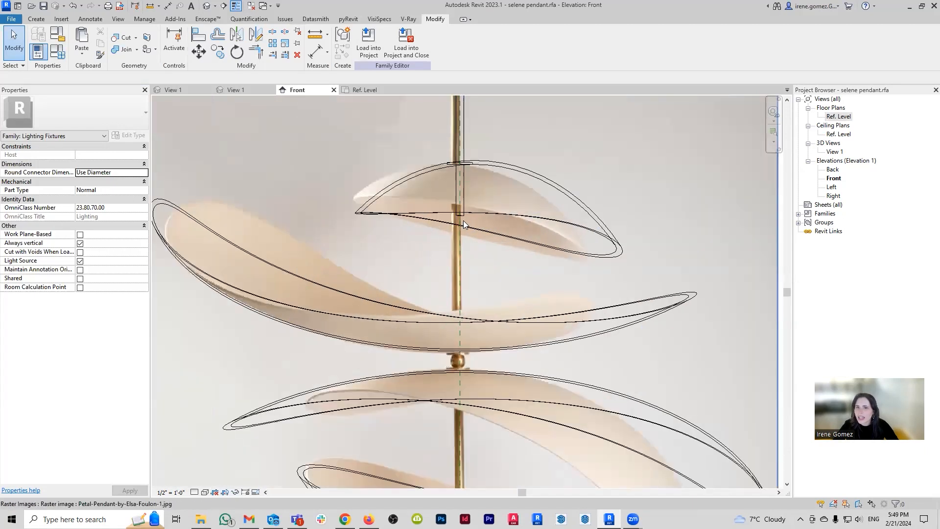
left_click(237, 90)
middle_click_drag(566, 372, 496, 293, "shift")
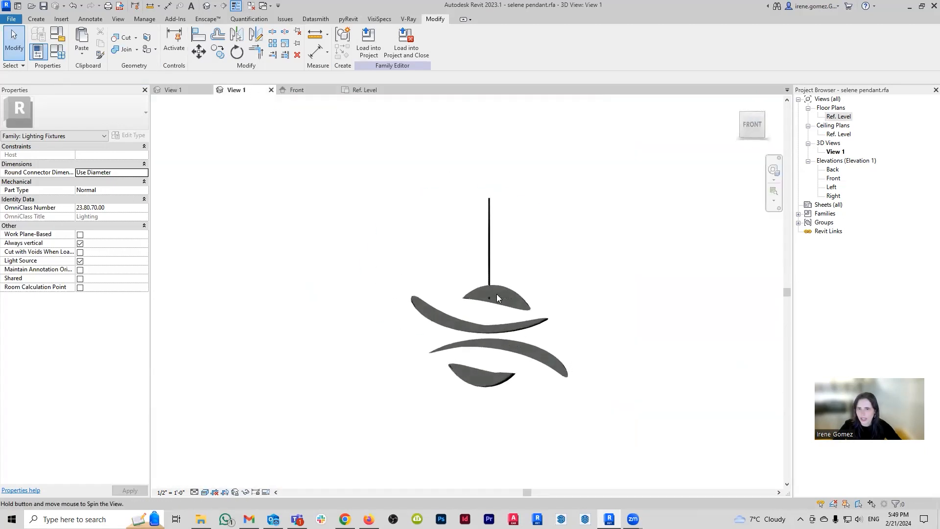
scroll(496, 294, "up", 4)
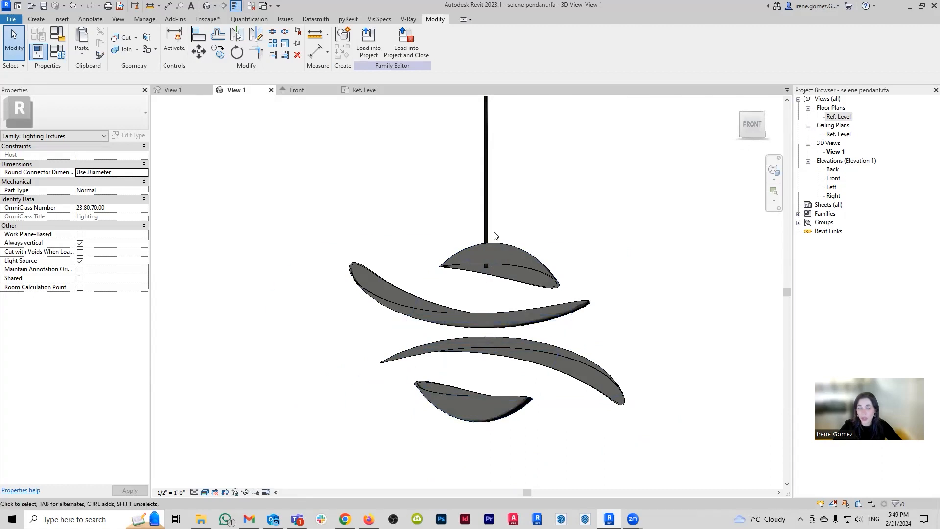
left_click(380, 91)
Step: Uncut the pendant's central rod from the petals' void extrusions in the front elevation
left_click(297, 90)
scroll(371, 303, "down", 5)
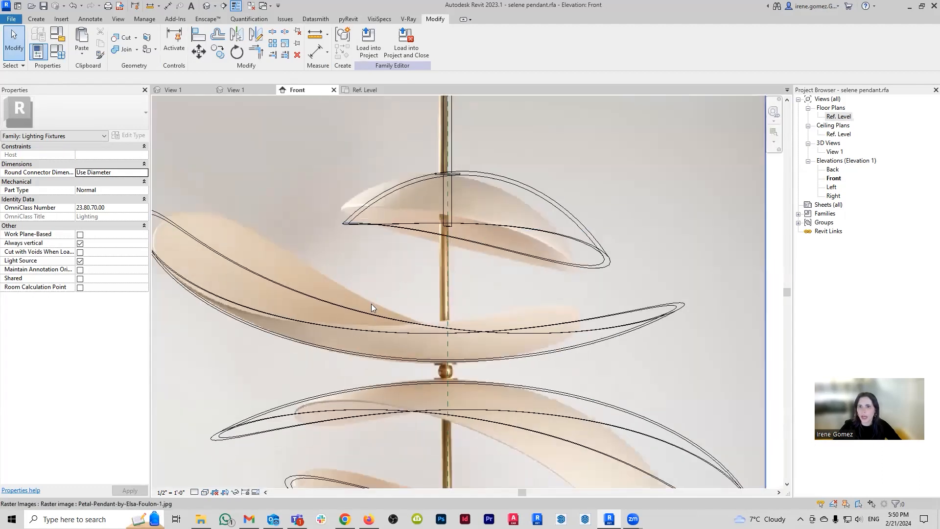
left_click(136, 38)
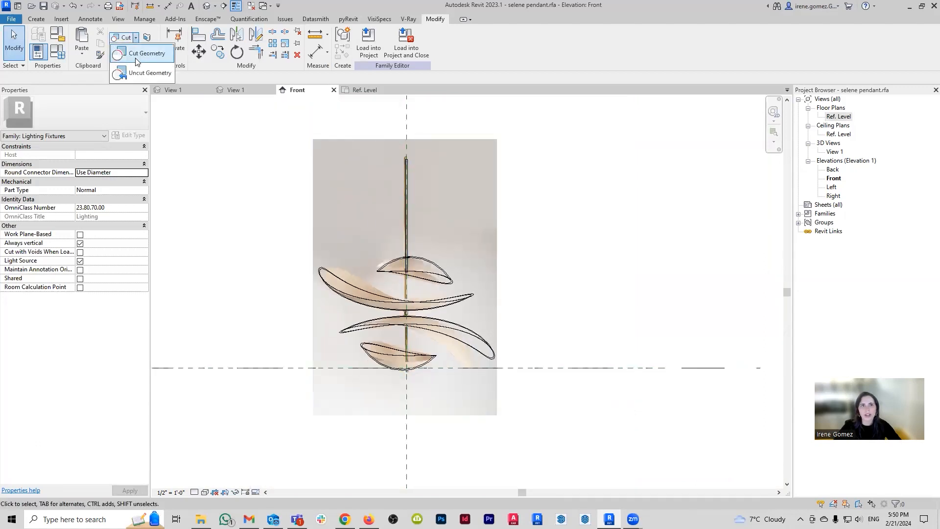
left_click(142, 59)
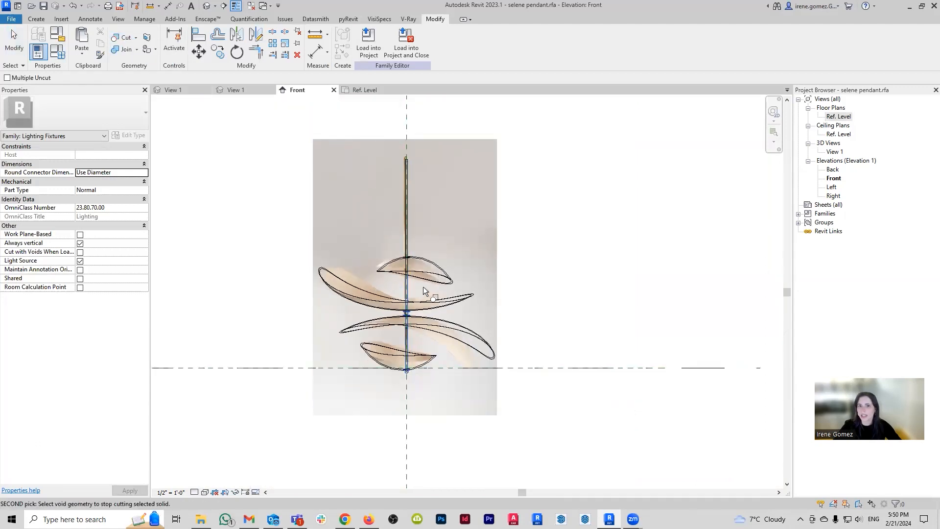
left_click(417, 274)
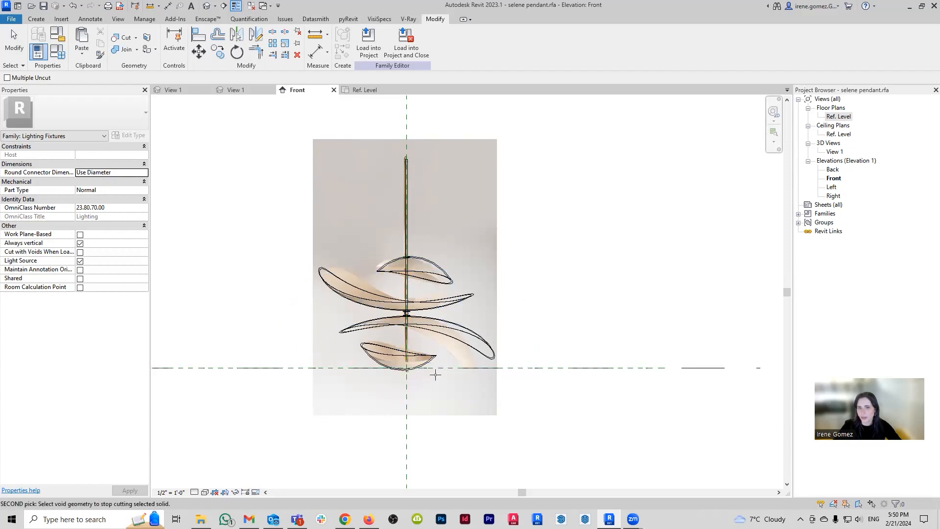
scroll(422, 335, "up", 3)
left_click(400, 339)
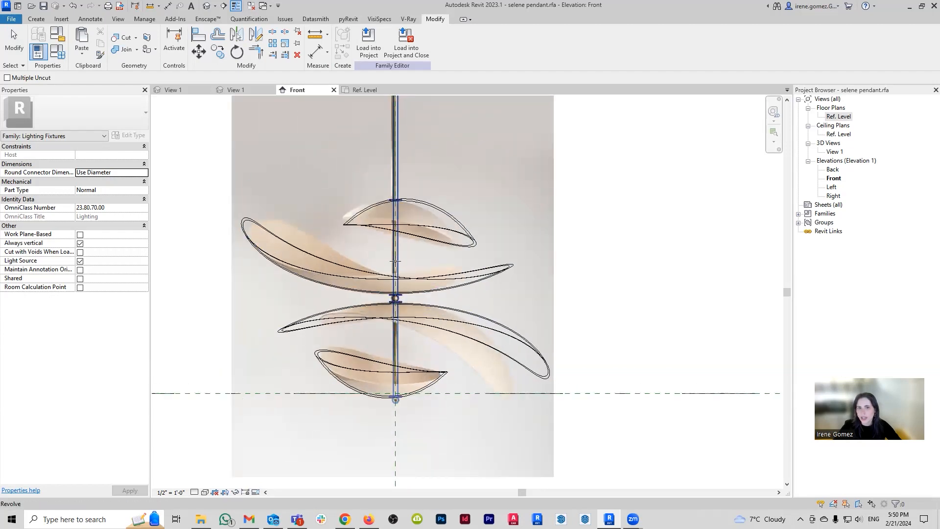
left_click(395, 264)
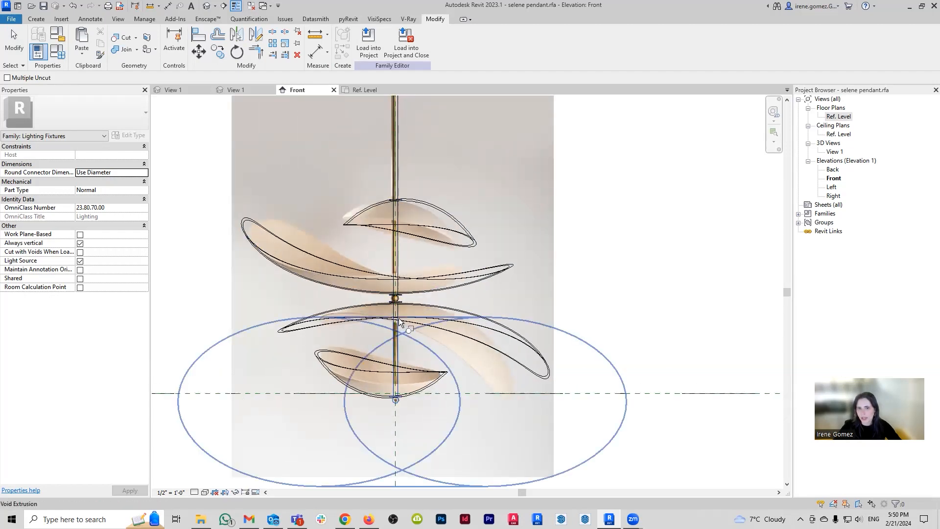
key("Escape")
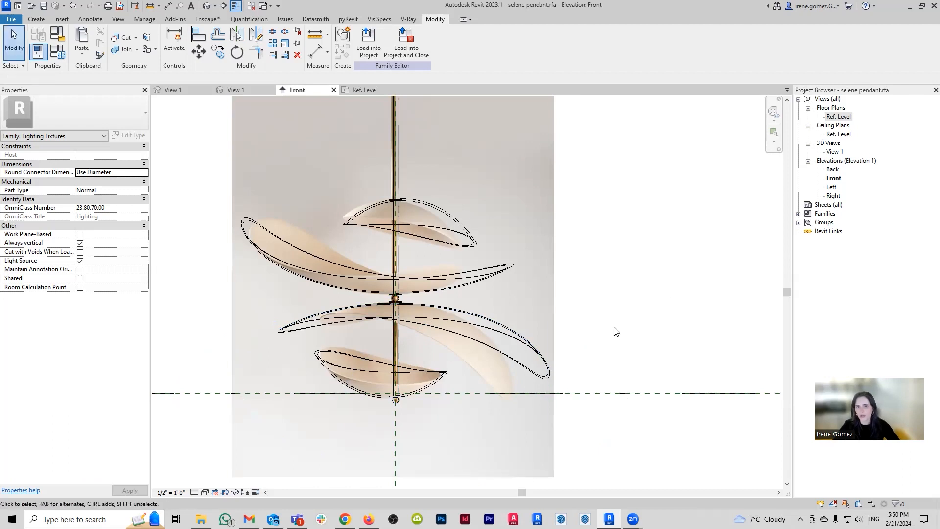
Step: Inspect the rod and petals in the 3D view, checking the small lower petal's revolve and its void extrusion
left_click(259, 88)
middle_click_drag(590, 285, 578, 382, "shift")
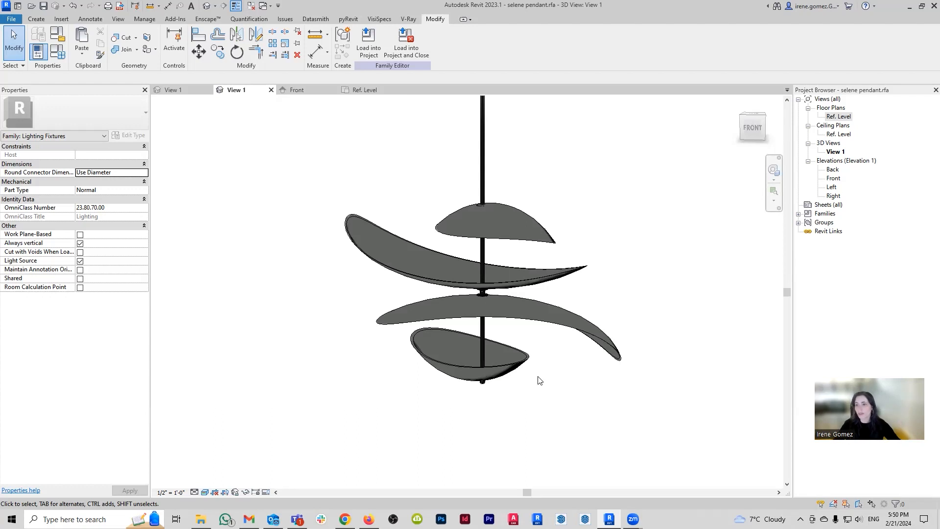
scroll(546, 405, "up", 2)
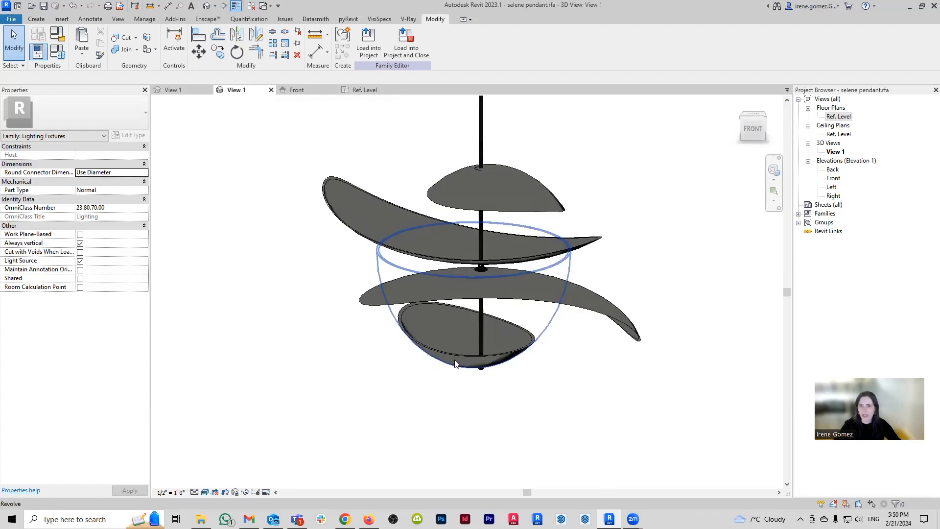
left_click(454, 363)
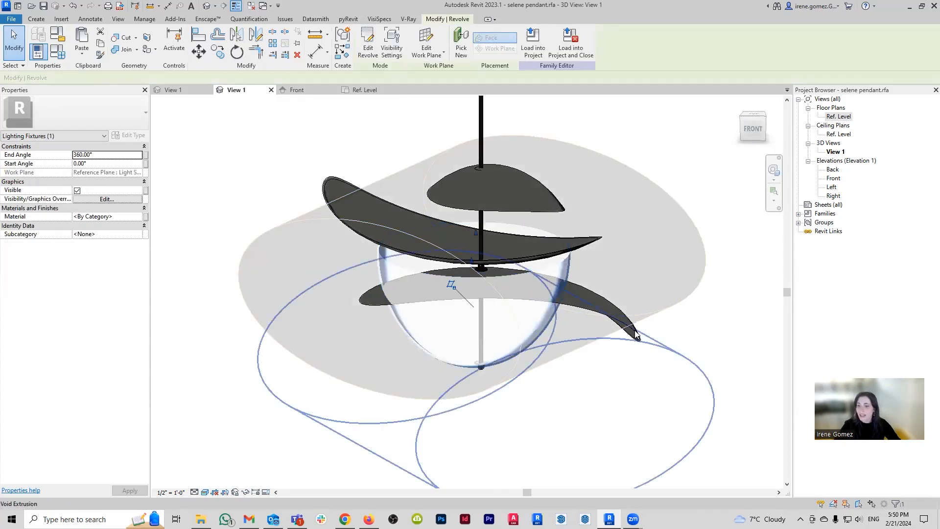
key("Escape")
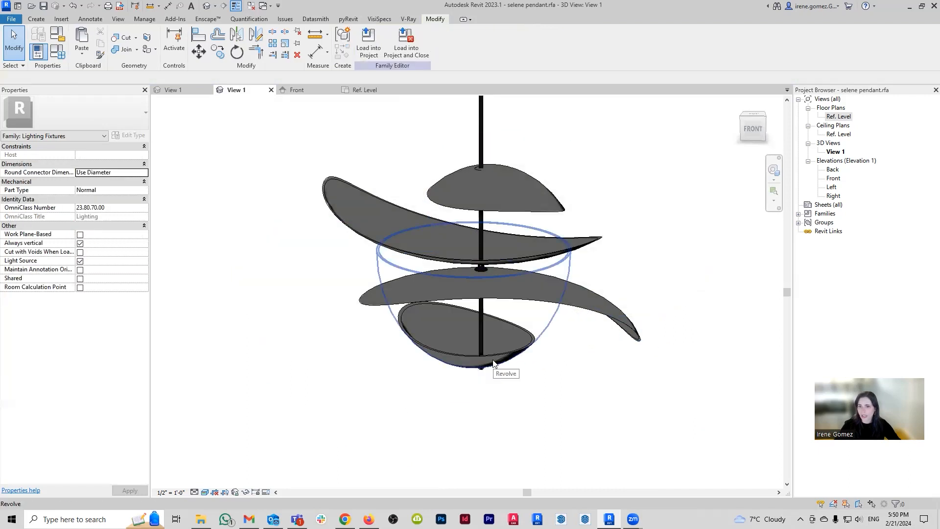
left_click(492, 362)
key("Escape")
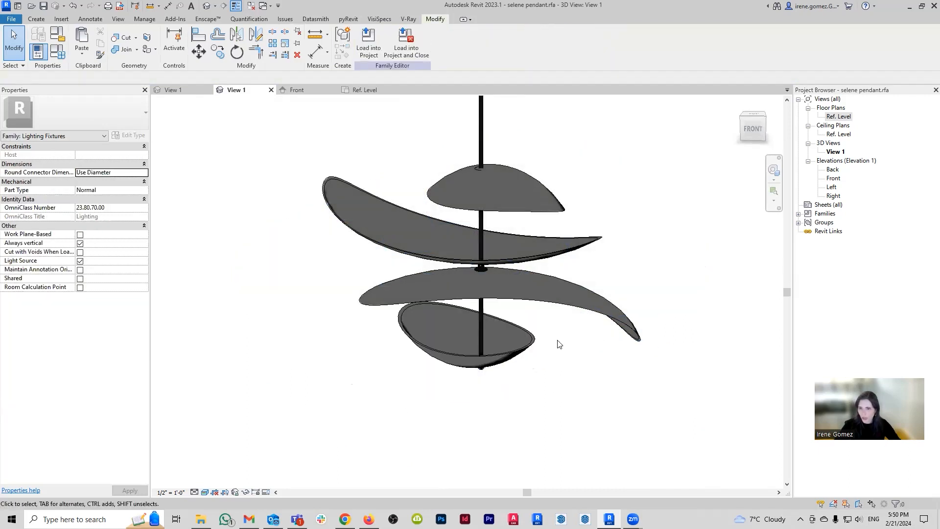
left_click(536, 346)
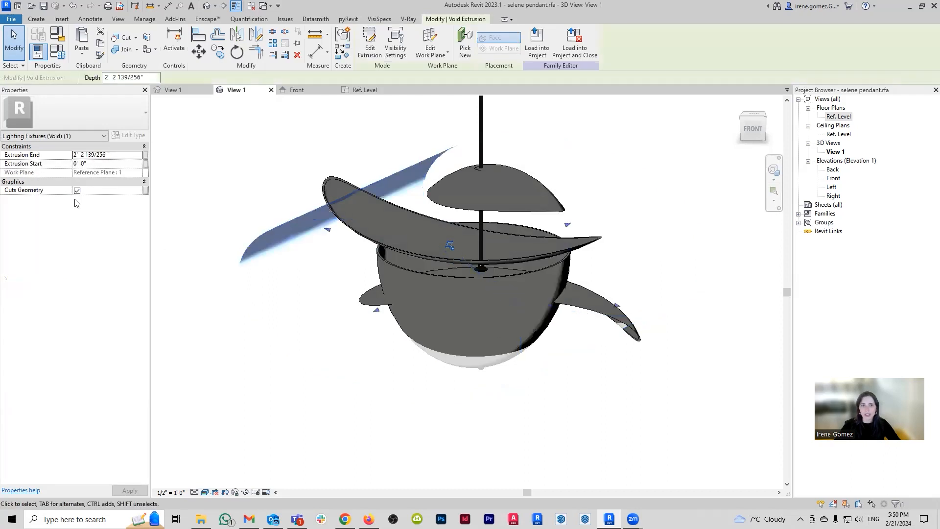
key("Escape")
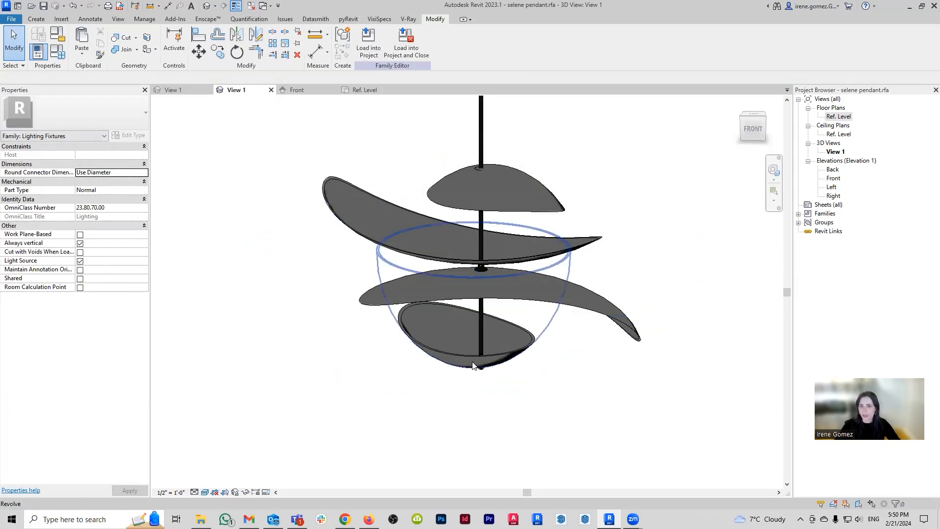
Step: Link the lowest petal's material to a new family type parameter named petal
left_click(473, 365)
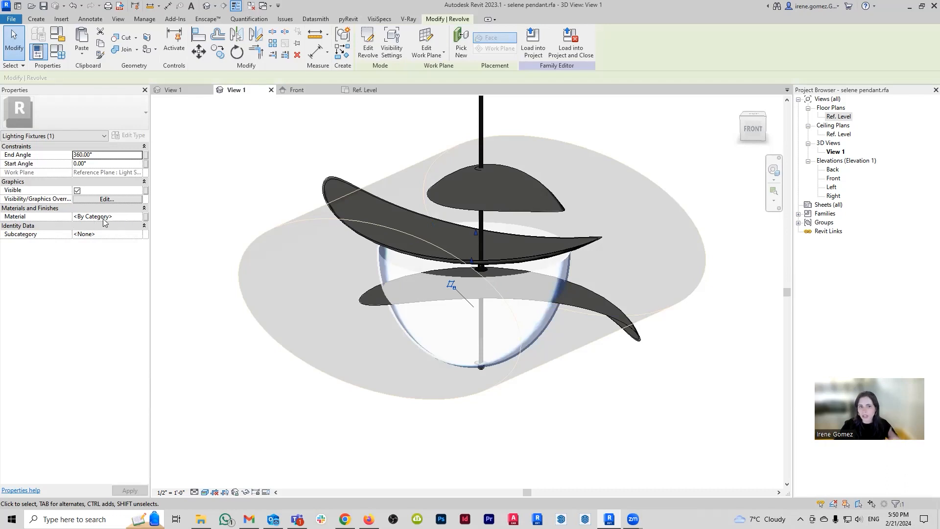
left_click(147, 220)
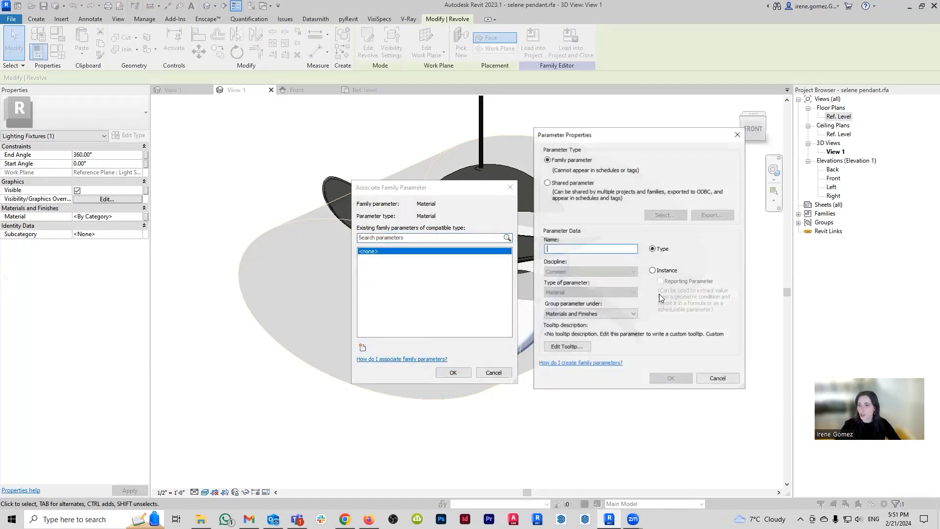
type("peta")
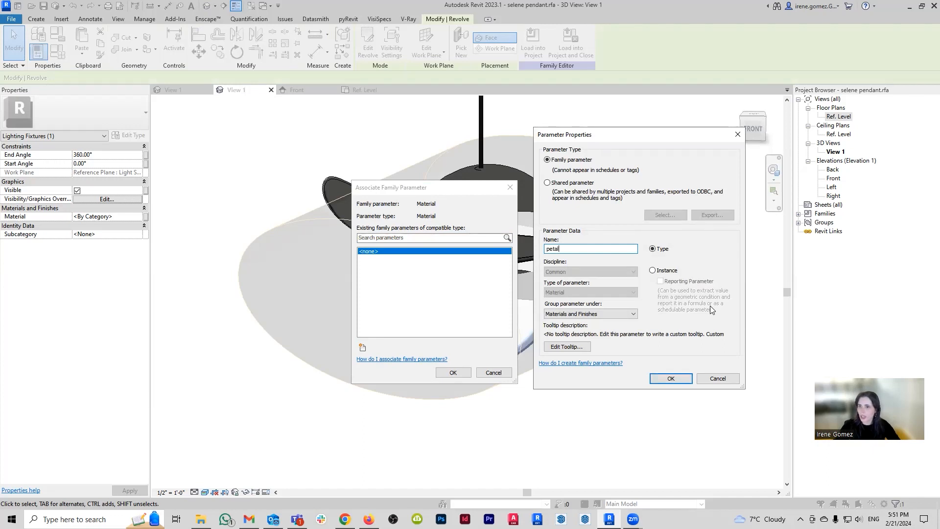
type("l")
left_click(669, 378)
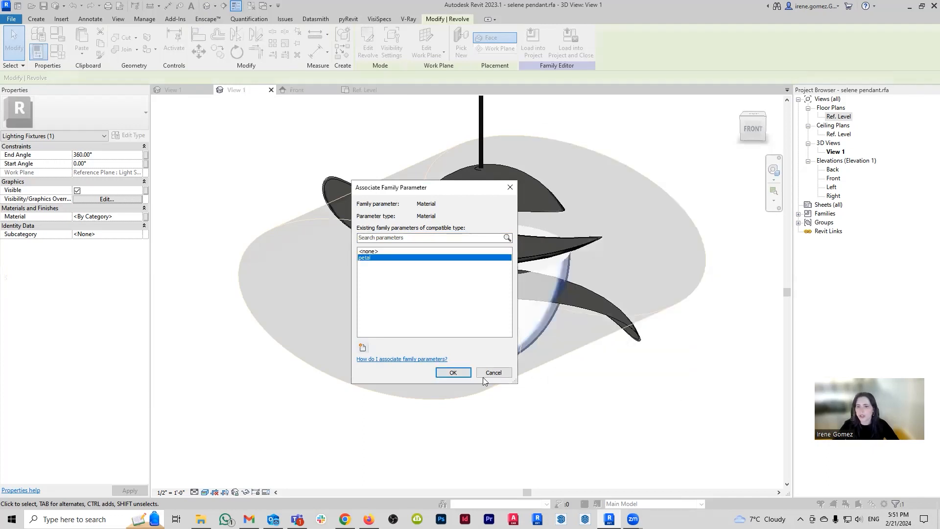
left_click(453, 373)
left_click(641, 374)
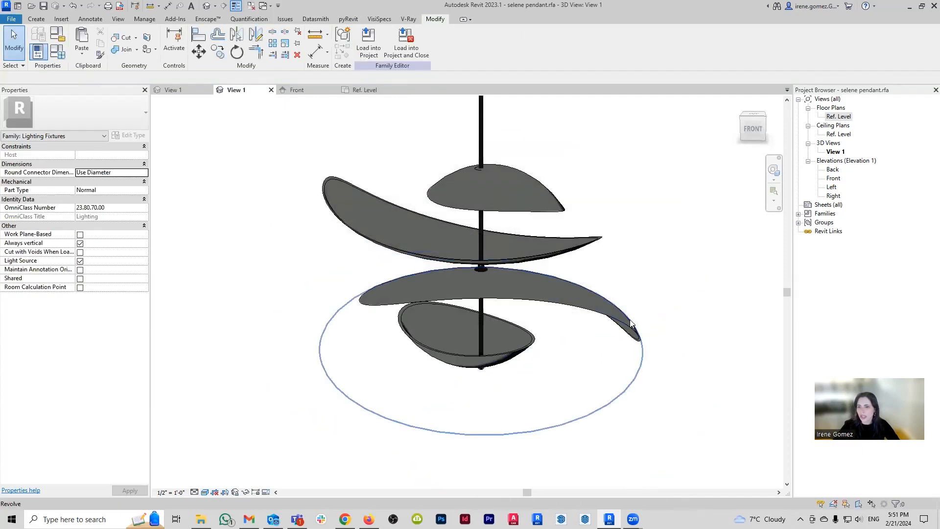
Step: Associate the material of the wide drooping petal below the middle joint with the petal parameter
left_click(631, 323)
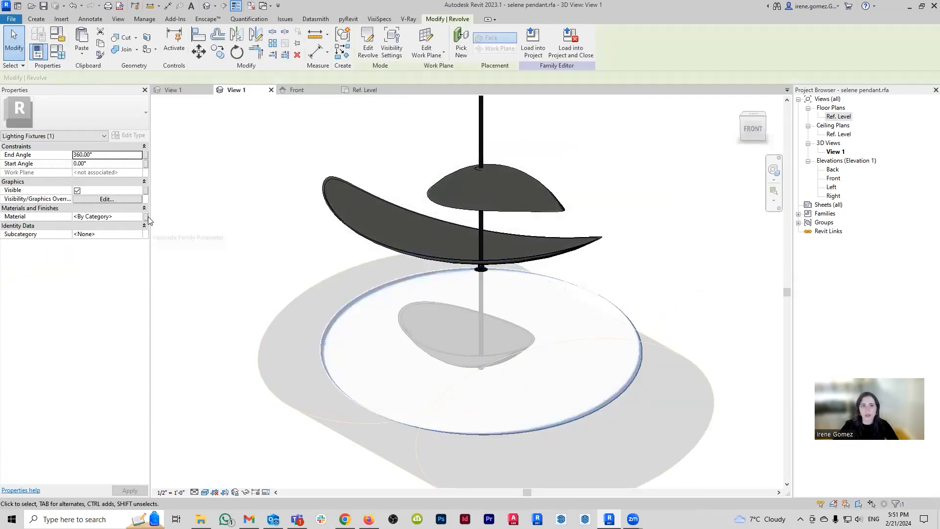
left_click(146, 217)
left_click(364, 258)
left_click(453, 373)
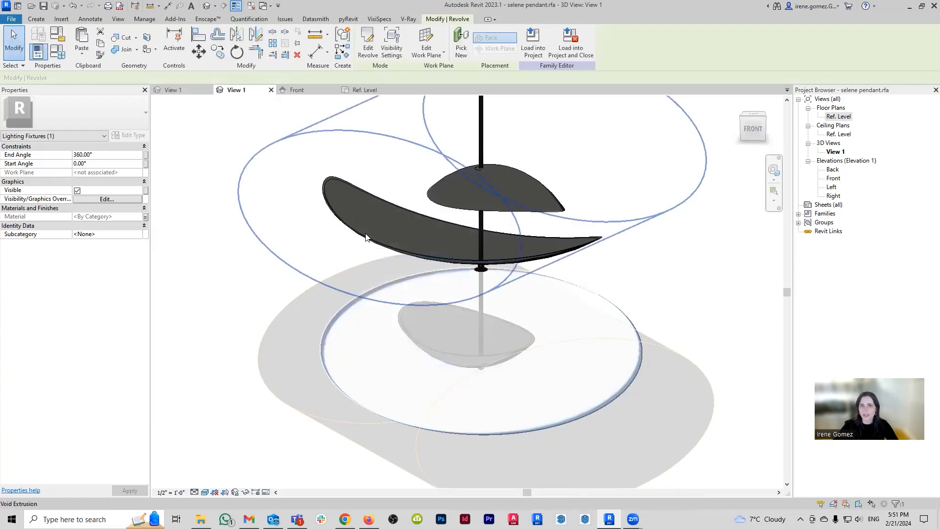
Step: Associate the material of the wide upturned petal above the middle joint with the petal parameter
left_click(337, 184)
left_click(146, 217)
left_click(364, 258)
left_click(457, 373)
left_click(744, 254)
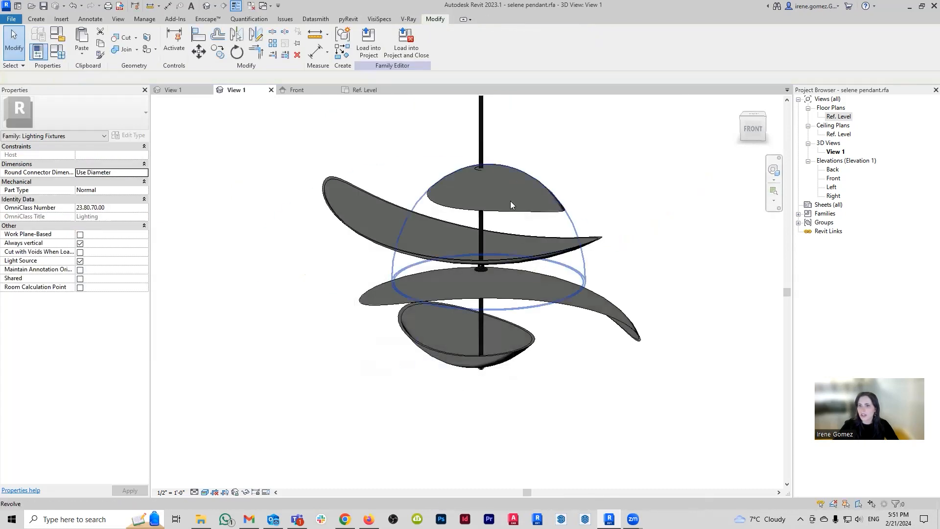
Step: Associate the topmost dome-shaped petal's material with the petal parameter
left_click(521, 182)
left_click(146, 217)
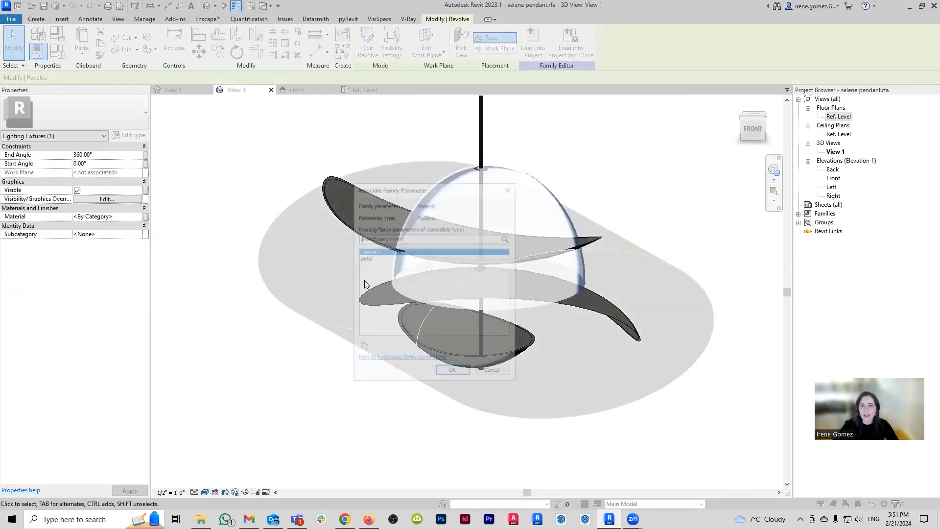
left_click(364, 259)
left_click(460, 374)
left_click(724, 421)
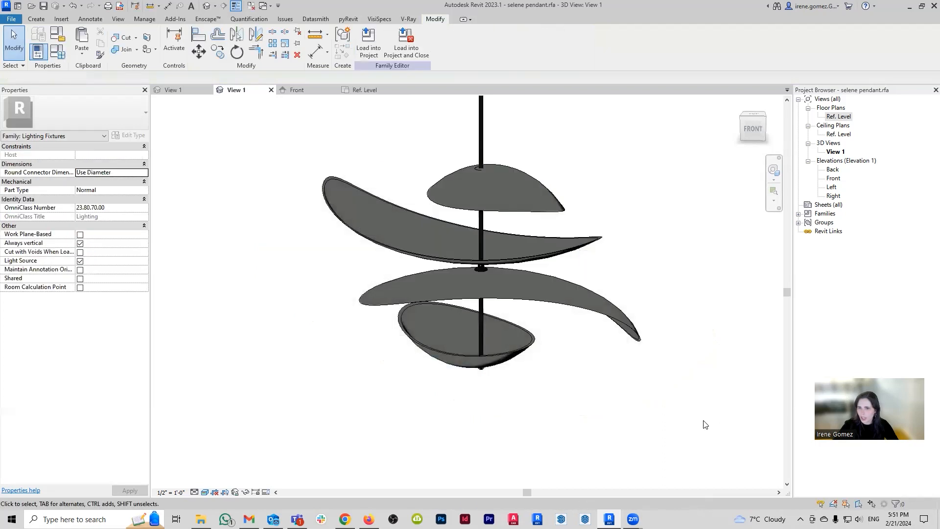
Step: Search the material library for porcelain and assign Porcelain, Ivory to the petal parameter in the family types
left_click(57, 51)
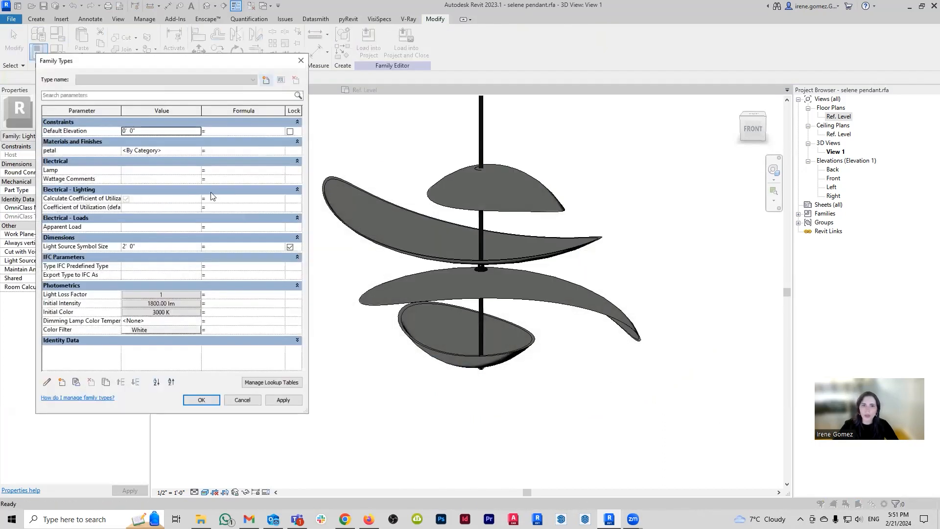
left_click(198, 151)
left_click(197, 151)
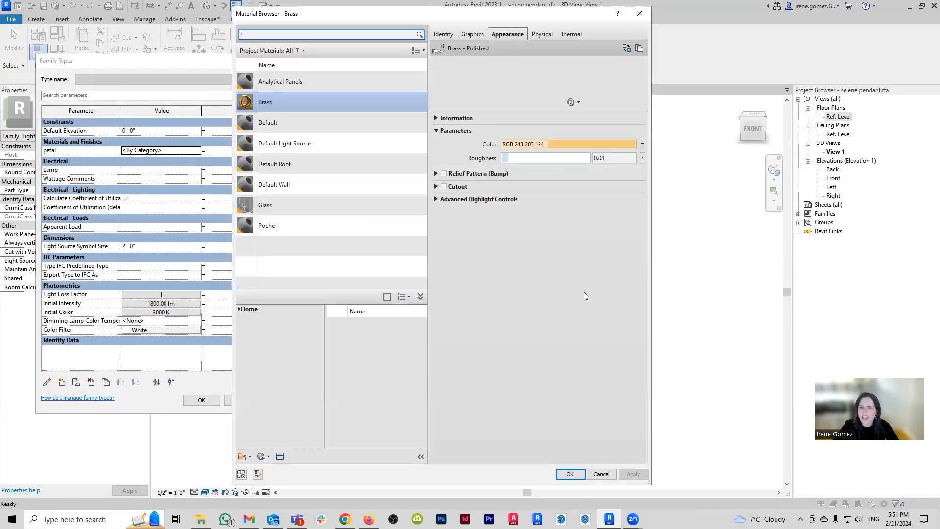
left_click(239, 308)
left_click(241, 325)
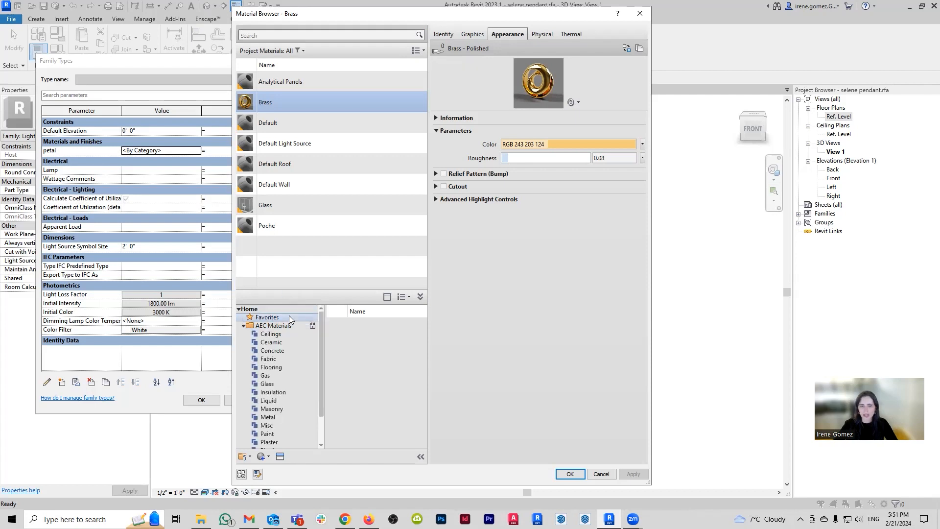
left_click(323, 36)
type("porcelain")
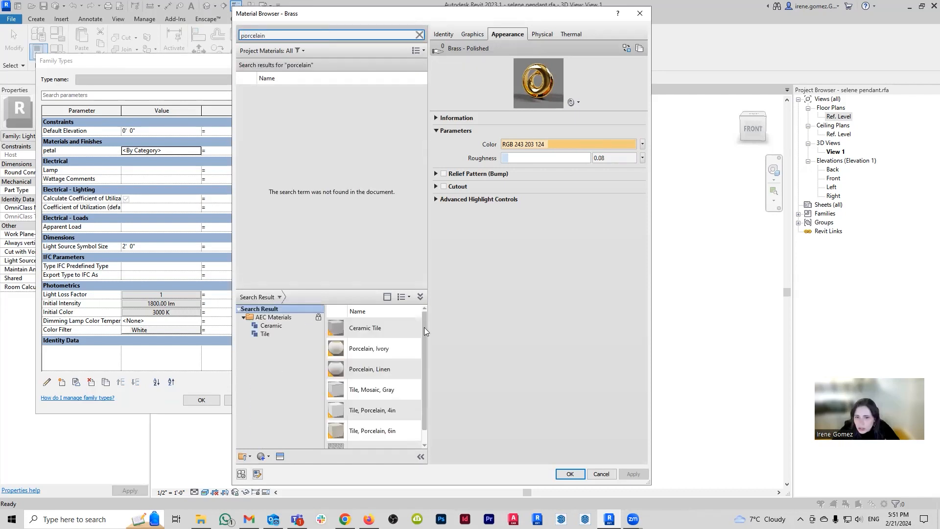
left_click(405, 347)
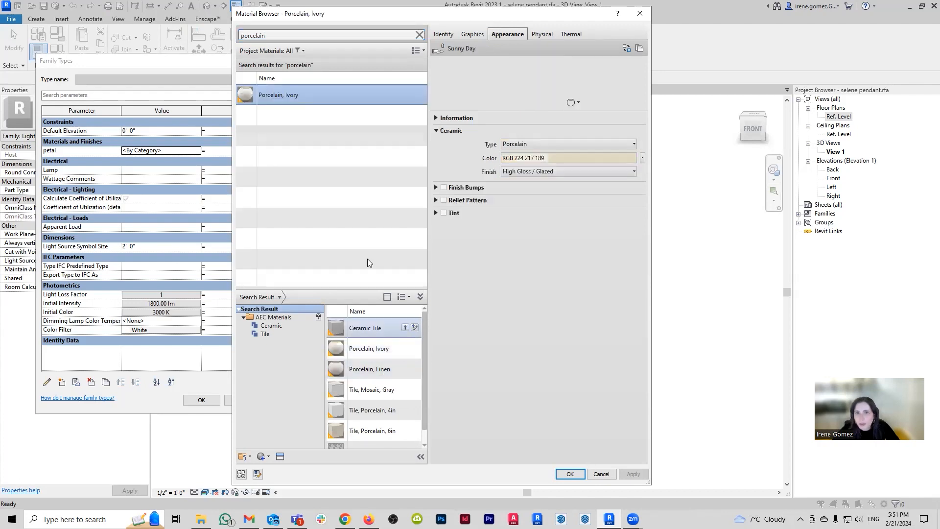
left_click(633, 474)
left_click(570, 474)
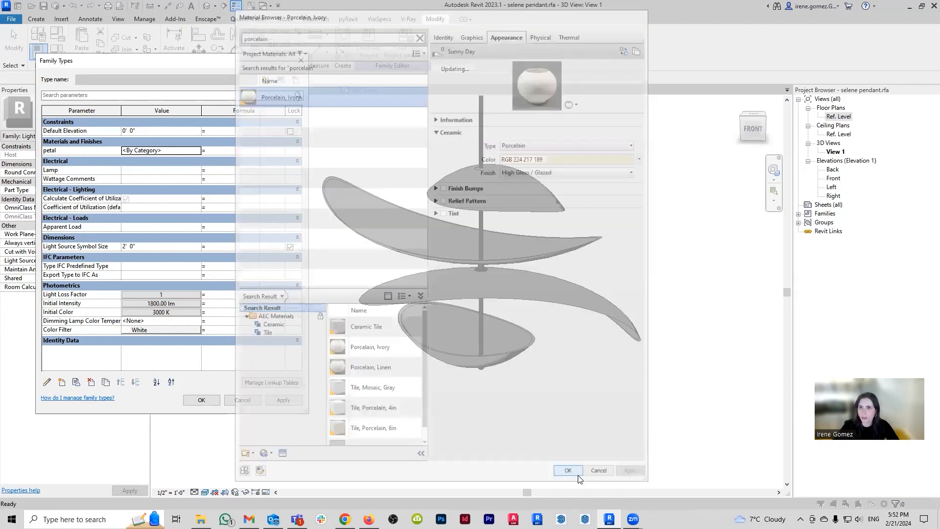
left_click(212, 405)
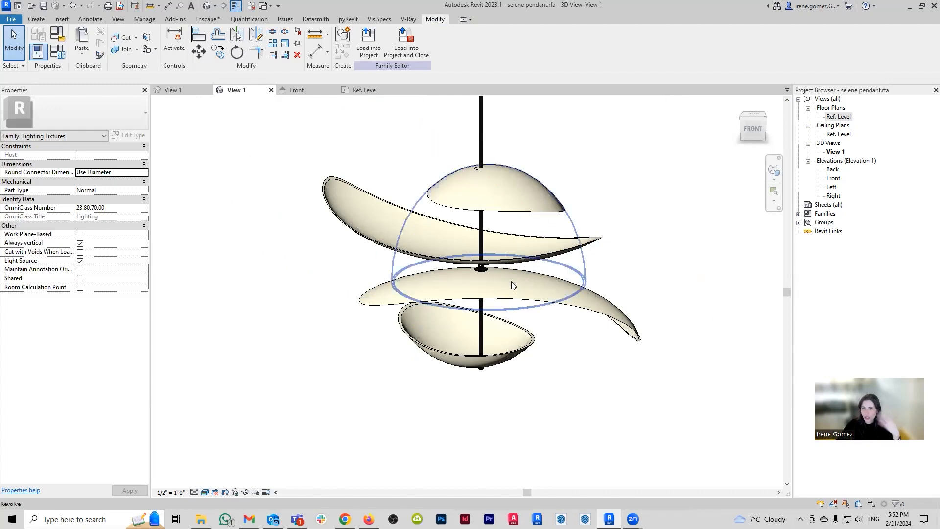
Step: Load the light bulb family into the selene pendant family from its open 3D view
left_click(295, 90)
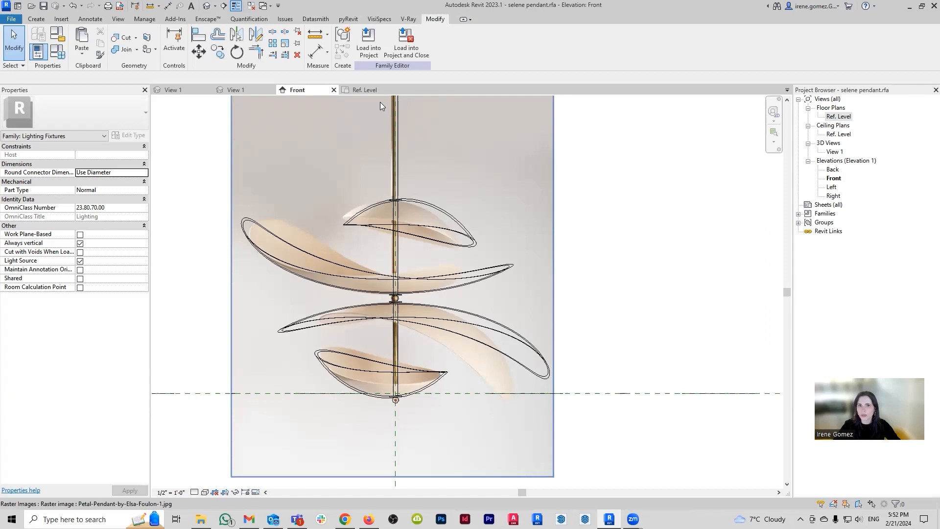
left_click(177, 90)
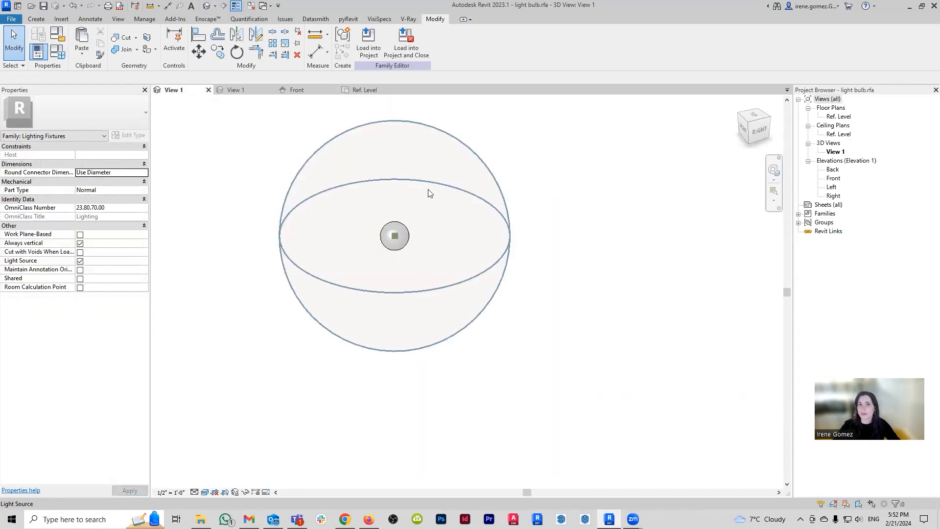
left_click(368, 51)
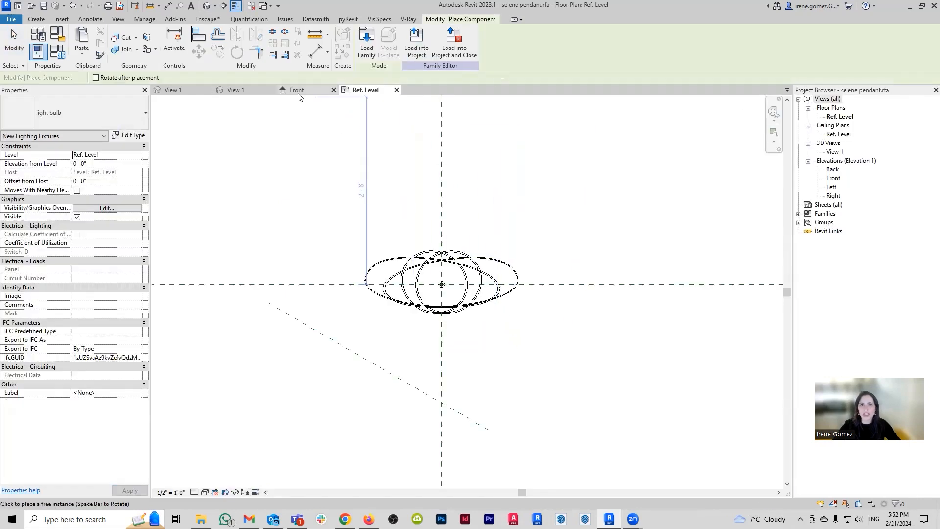
Step: Try to place the light bulb in the front elevation and return to the Ref. Level plan
left_click(298, 90)
key("Escape")
key("Escape")
key("m")
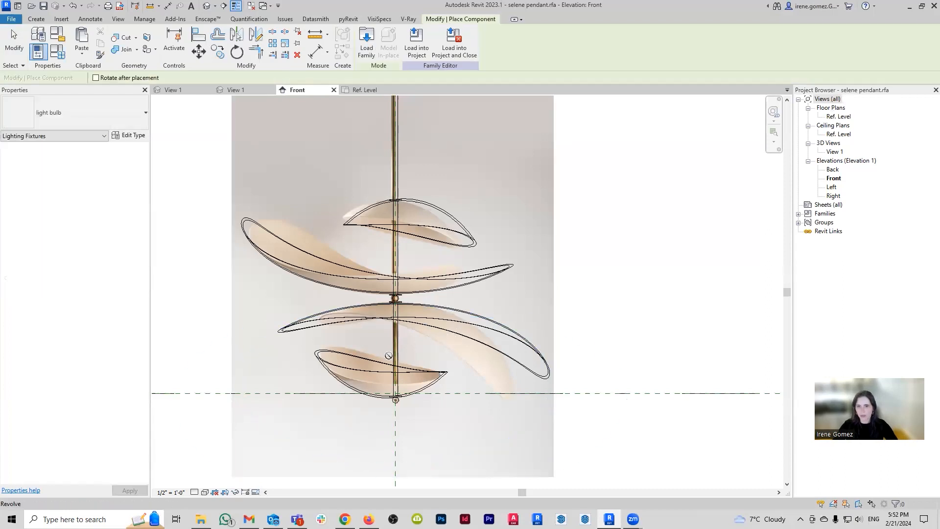
scroll(442, 296, "down", 3)
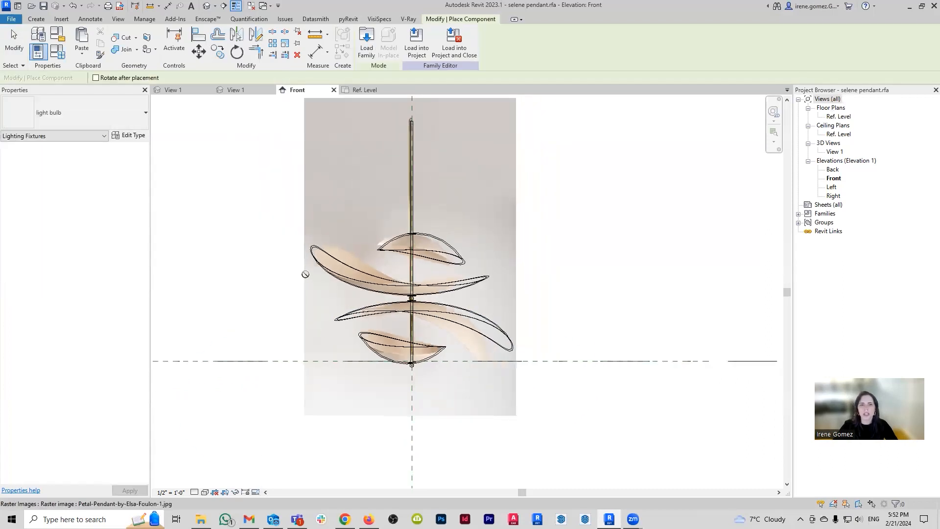
left_click(372, 90)
scroll(450, 303, "up", 4)
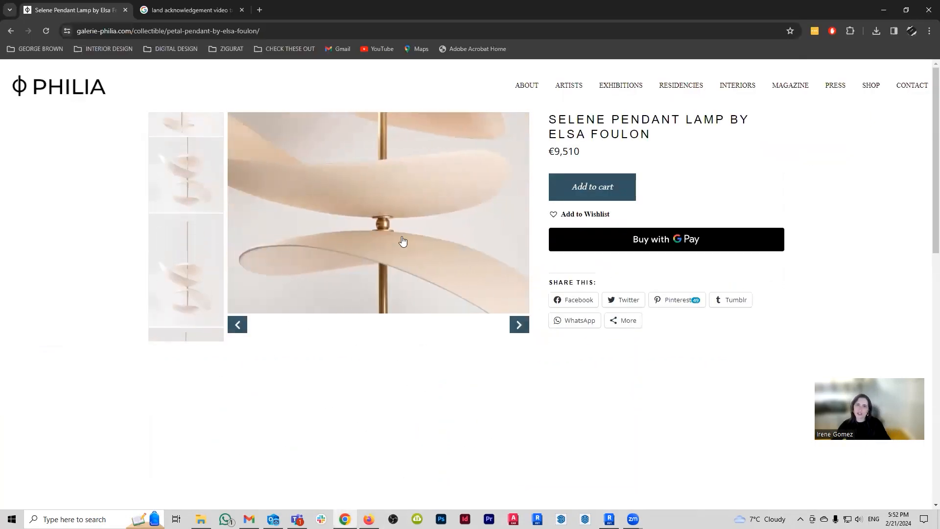
Step: Check the pendant's product photos in the browser, and back in Revit place a light bulb about 2 1/4" left of the stem in the Ref. Level plan
left_click(470, 250)
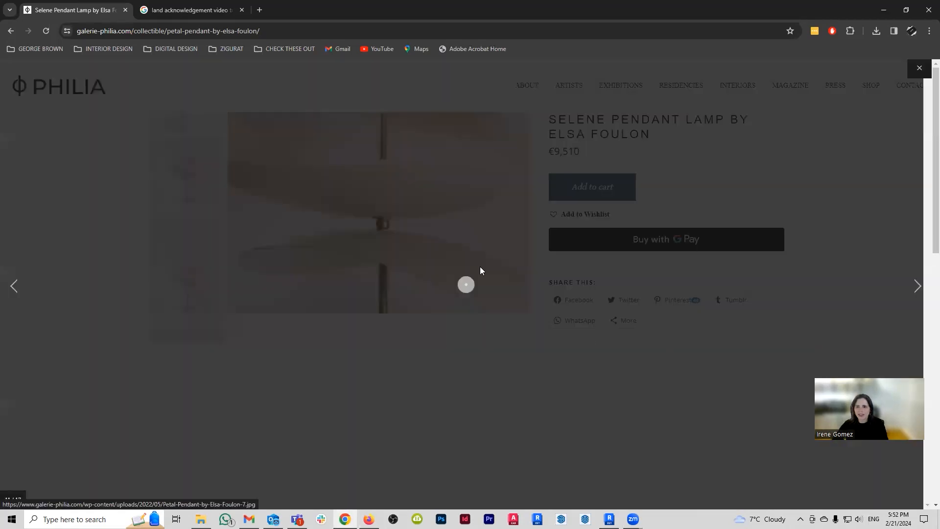
left_click(837, 288)
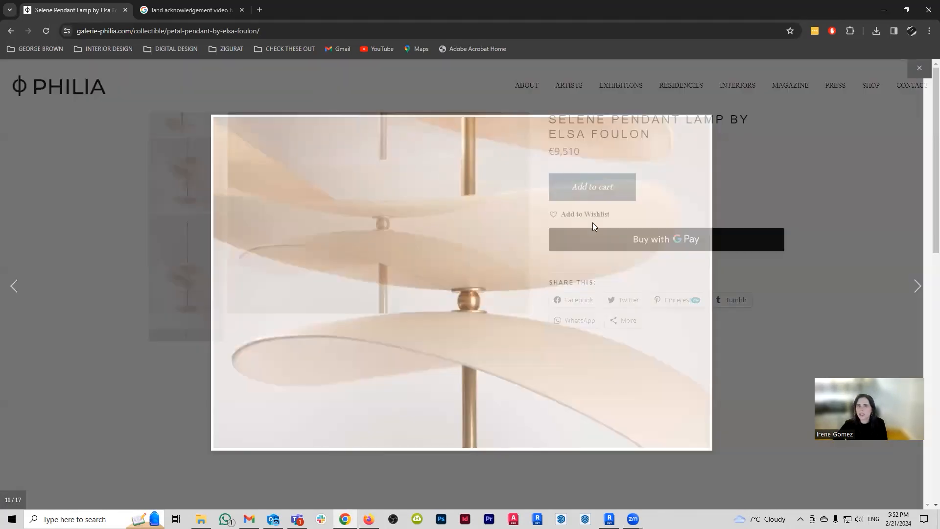
left_click(200, 189)
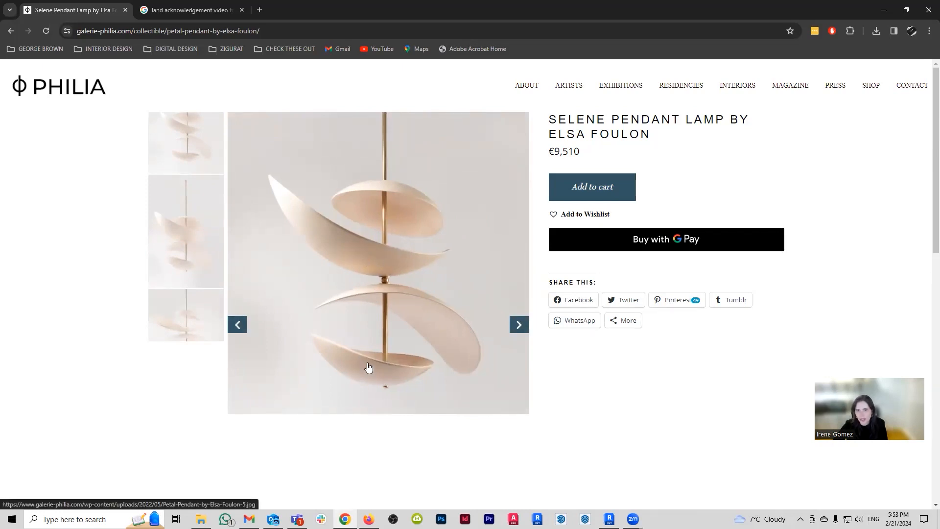
left_click(609, 518)
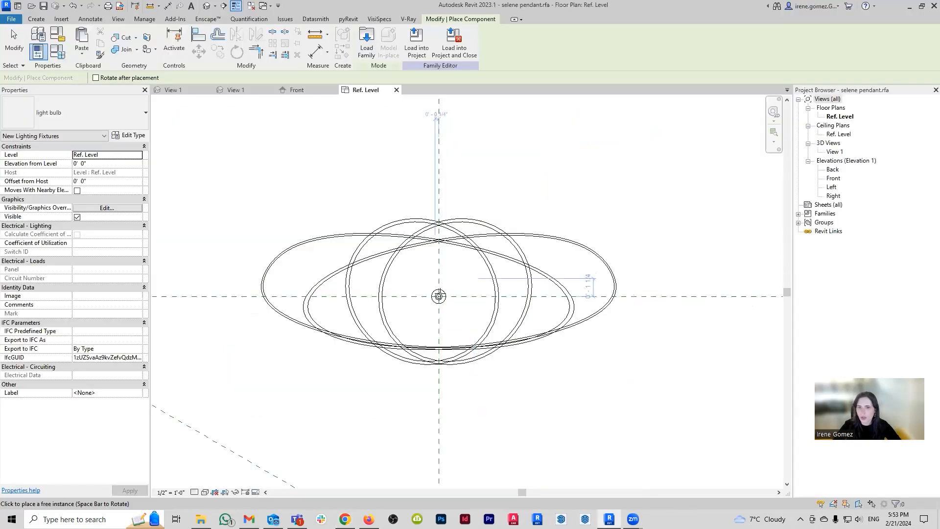
left_click(406, 296)
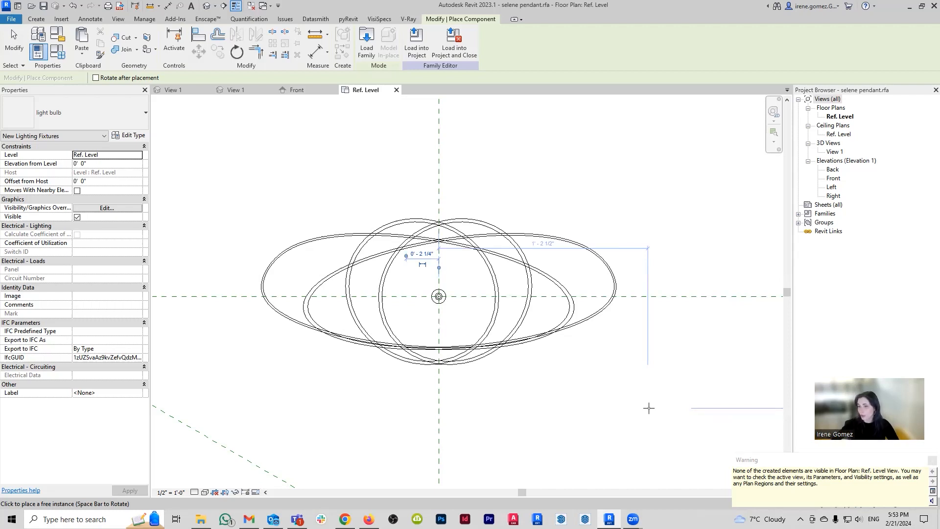
Step: Move the light bulb down into the lowest petal in the front elevation, at about -4' 4" elevation, and check it in plan
left_click(295, 90)
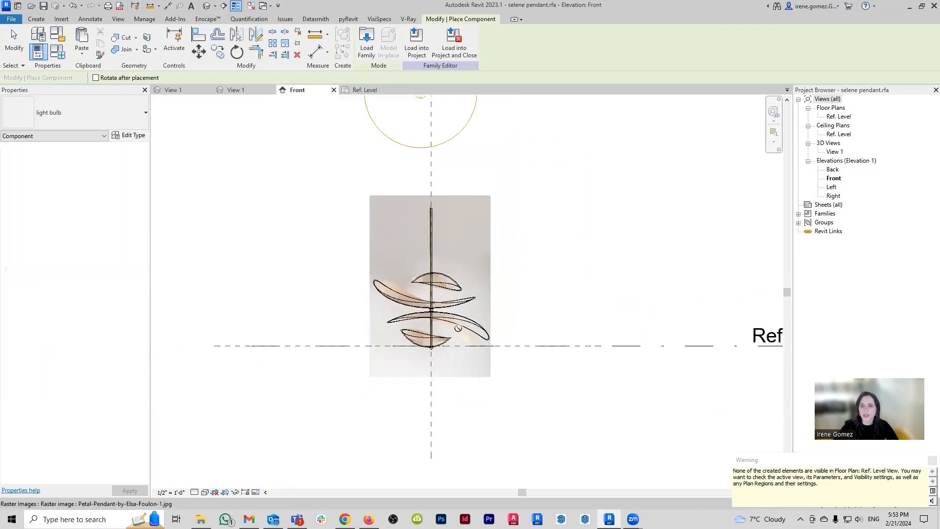
scroll(458, 327, "down", 3)
middle_click_drag(455, 229, 449, 239)
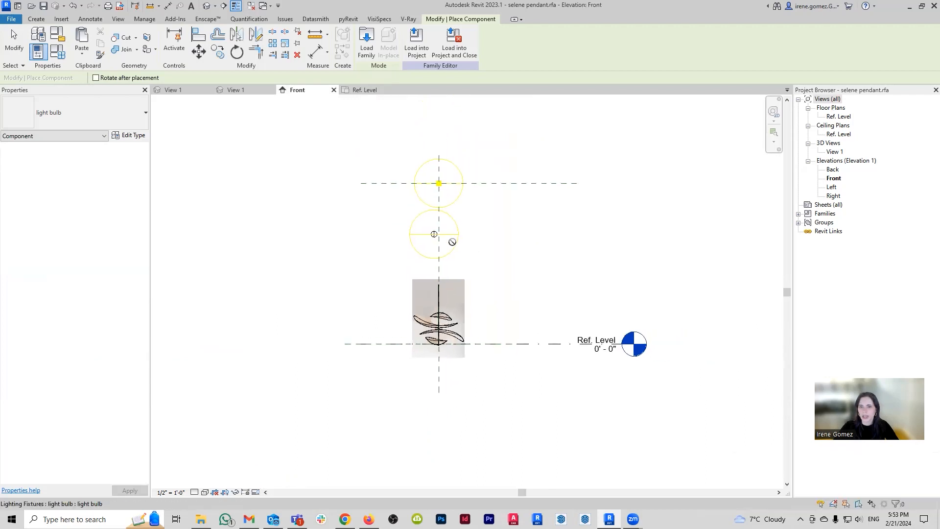
key("Escape")
left_click(449, 239)
scroll(434, 269, "up", 2)
left_click_drag(436, 204, 440, 391)
scroll(439, 402, "up", 6)
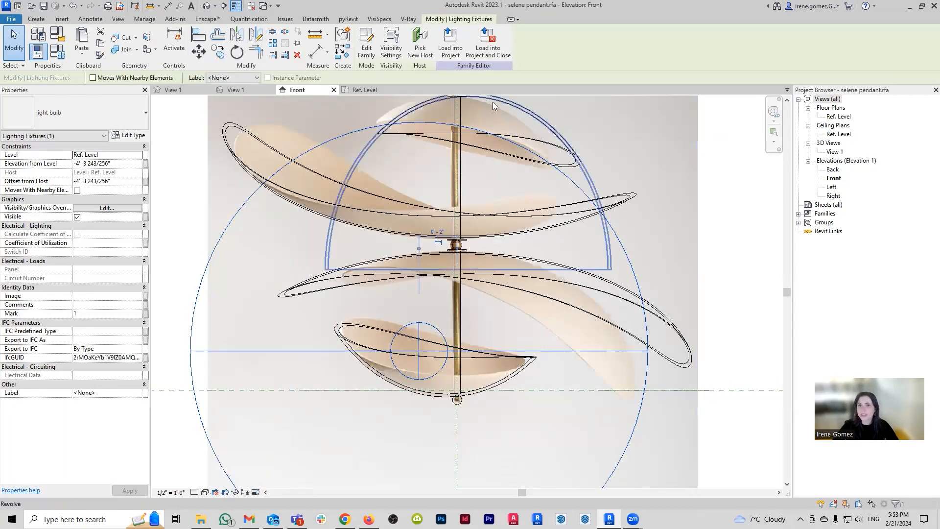
left_click(360, 89)
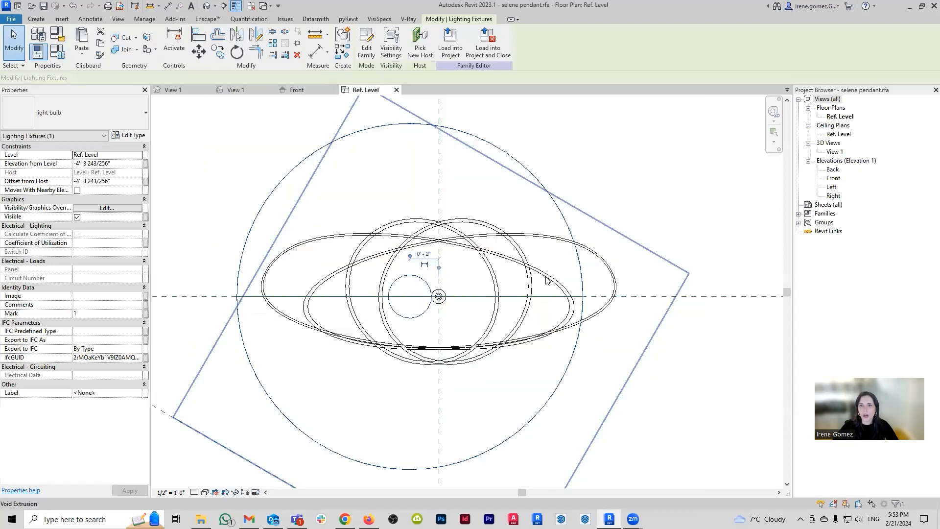
Step: In the light bulb family's 3D view, open the bulb sphere's revolve sketch for editing and show its half-circle profile
left_click(186, 87)
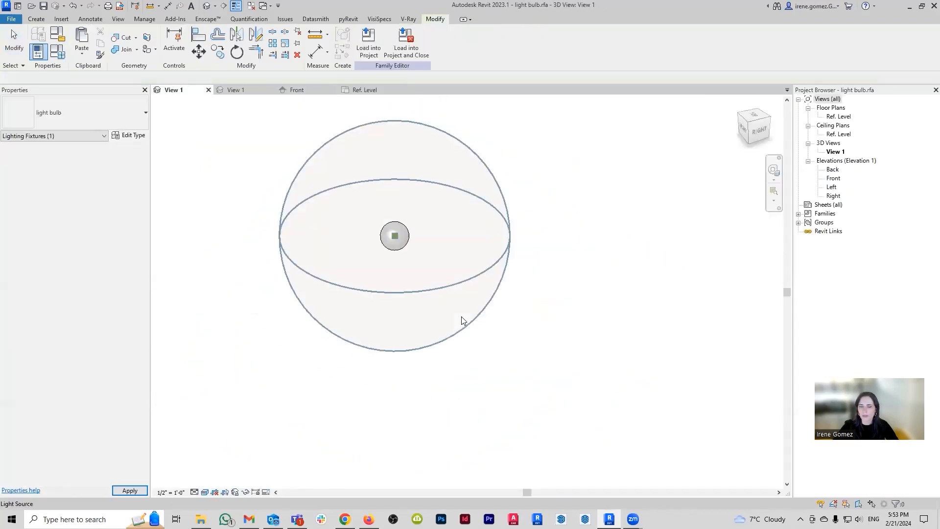
left_click_drag(218, 170, 479, 298)
left_click(368, 49)
scroll(398, 245, "up", 3)
middle_click_drag(342, 329, 443, 276, "shift")
scroll(402, 239, "up", 3)
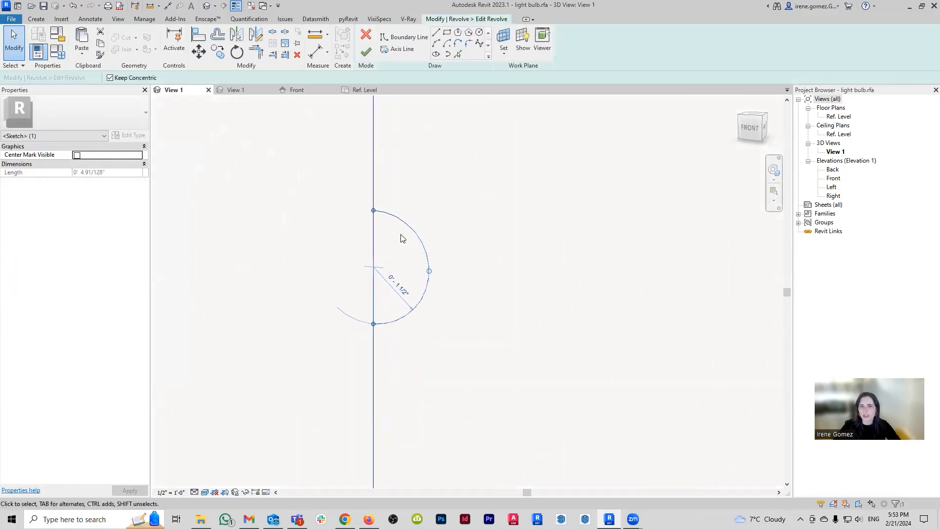
Step: Reduce the half-circle profile of the bulb's revolve to a 1/2" radius, keeping its ends on the vertical axis
scroll(411, 270, "down", 3)
key("Escape")
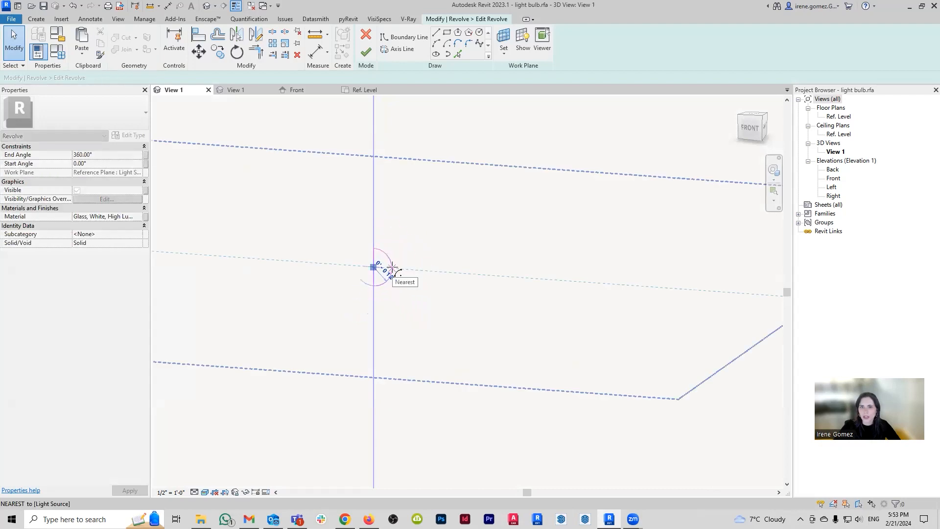
left_click_drag(389, 267, 373, 286)
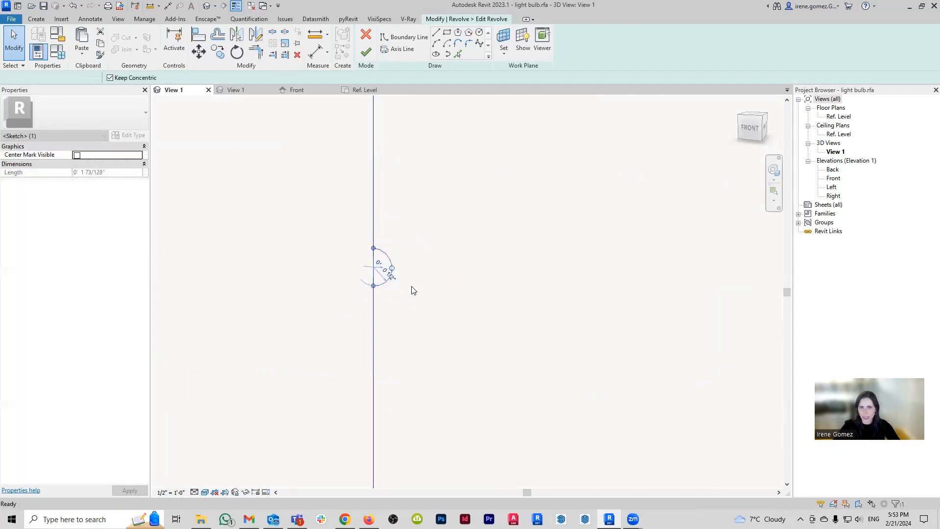
left_click(413, 289)
left_click_drag(324, 207, 445, 374)
left_click(406, 170)
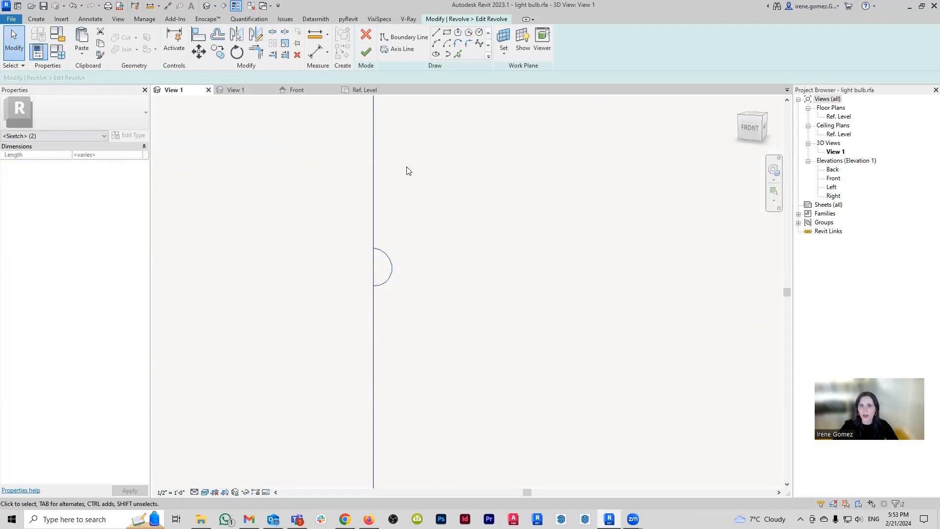
Step: Finish the revolve sketch and reload the light bulb into the selene pendant family, overwriting the existing version
left_click(365, 53)
scroll(412, 259, "down", 5)
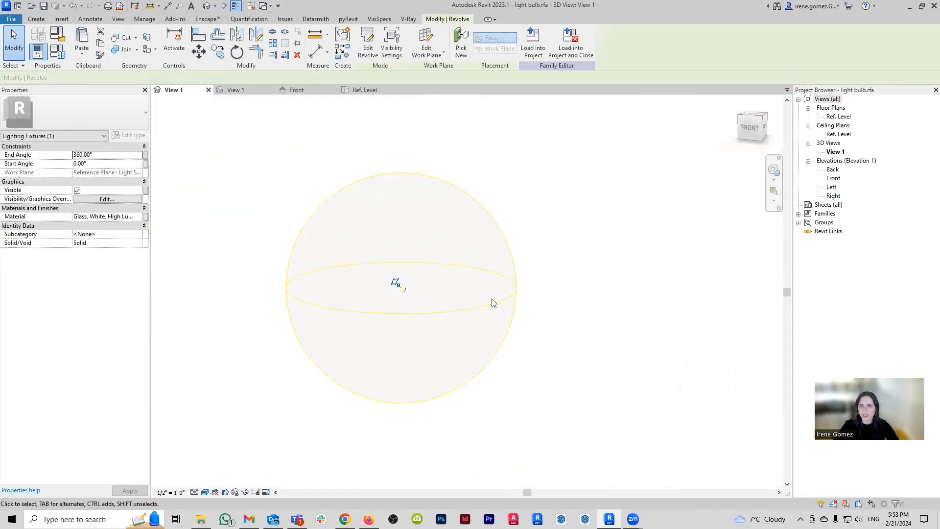
key("Escape")
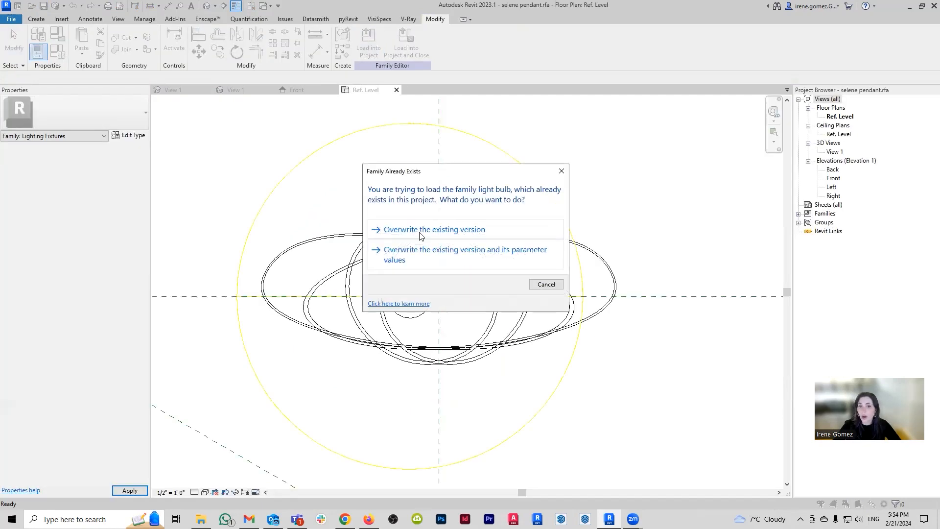
left_click(413, 230)
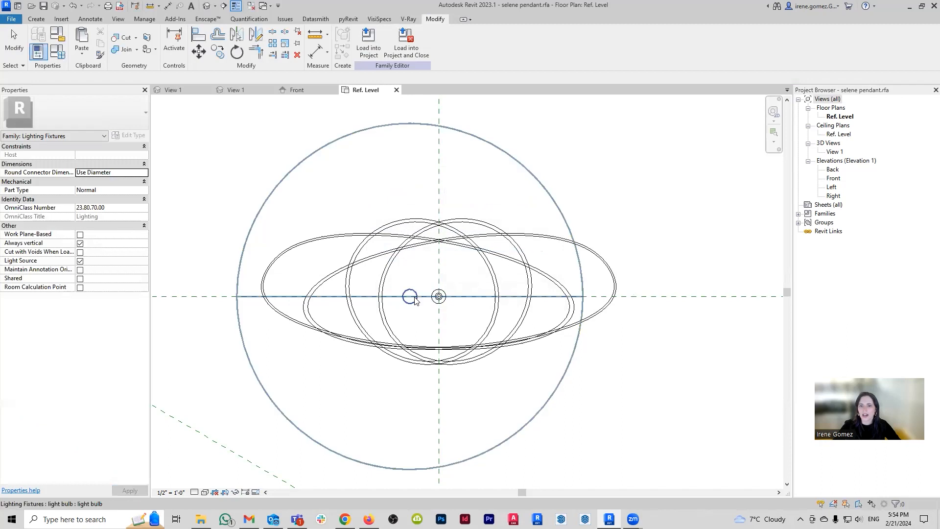
Step: In the front elevation, lower the light bulb inside the lowest petal to an elevation of -4' 5 1/4"
left_click(304, 90)
scroll(440, 338, "up", 3)
left_click(419, 334)
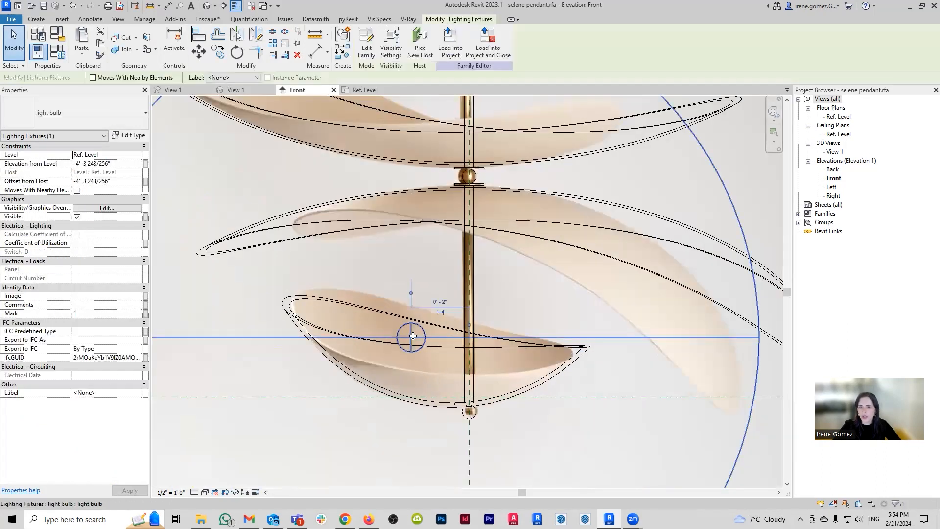
left_click_drag(412, 338, 413, 375)
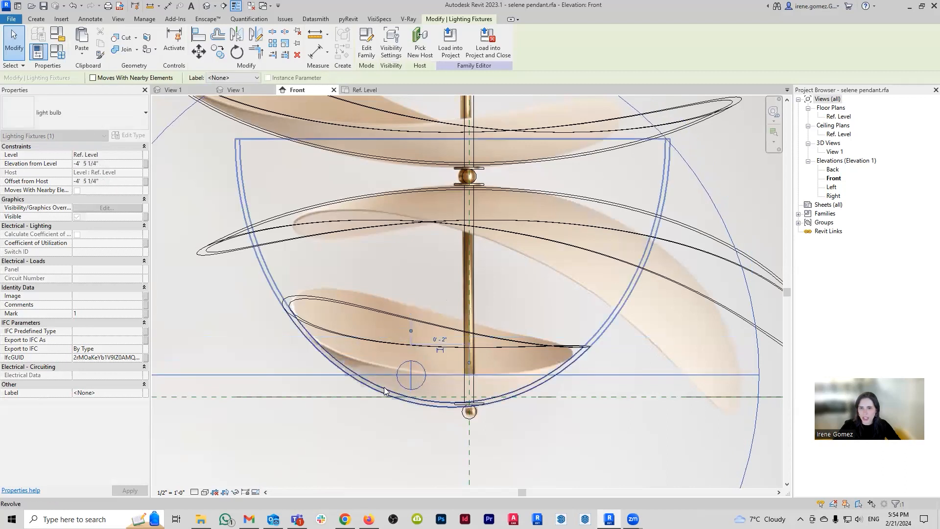
scroll(407, 366, "down", 1)
scroll(426, 360, "down", 5)
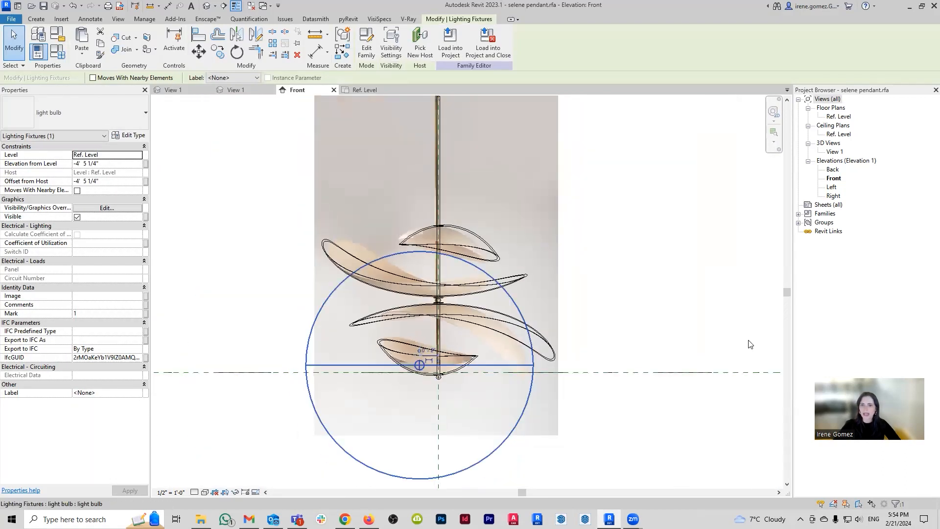
left_click(679, 407)
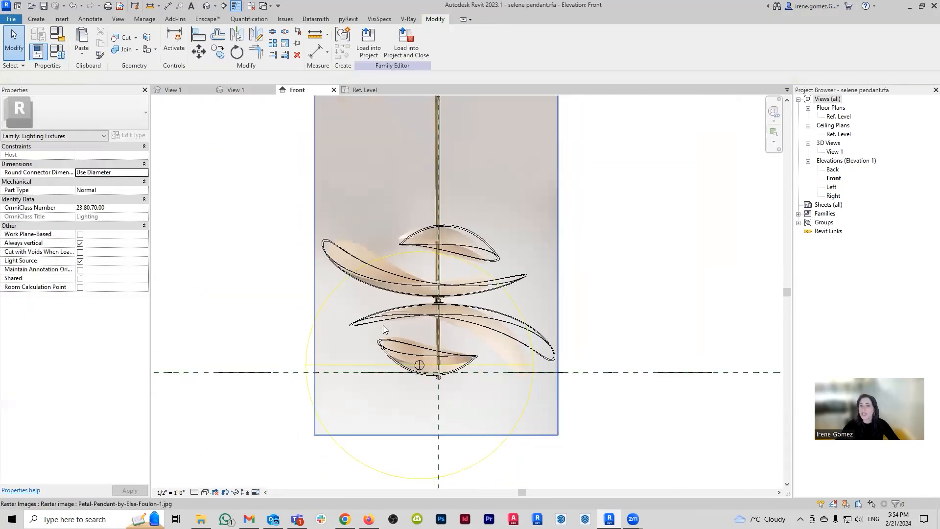
Step: Move the light bulb from the lowest petal up into the large upward-facing petal, at -3' 8 7/8" elevation
scroll(391, 330, "up", 4)
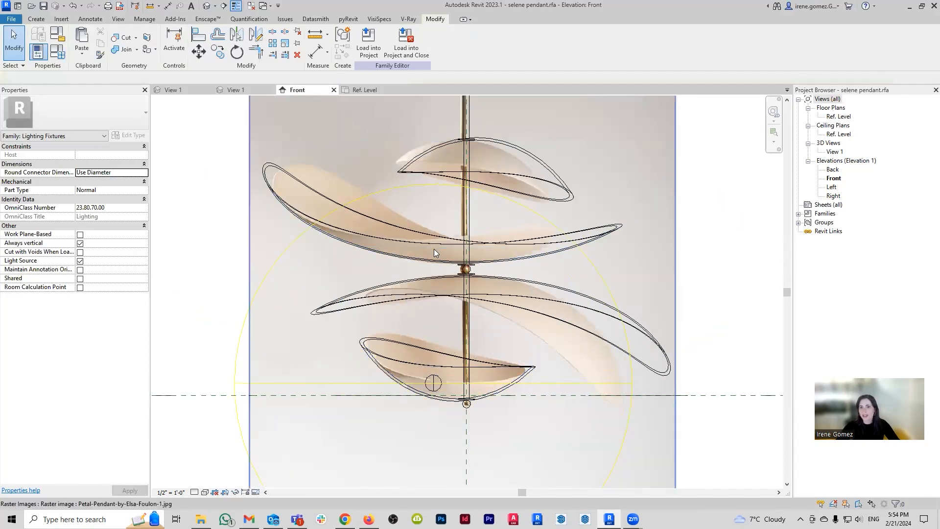
scroll(435, 244, "down", 5)
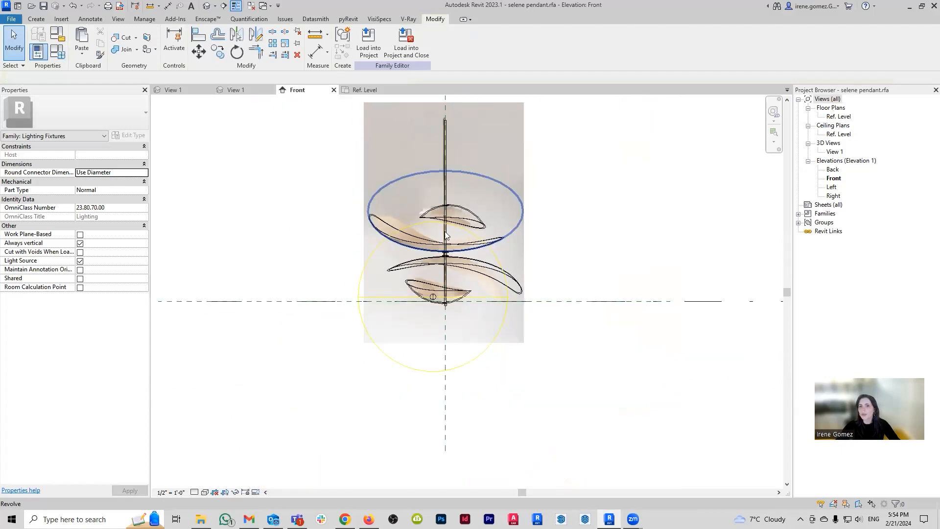
scroll(480, 316, "down", 2)
middle_click_drag(465, 182, 457, 231)
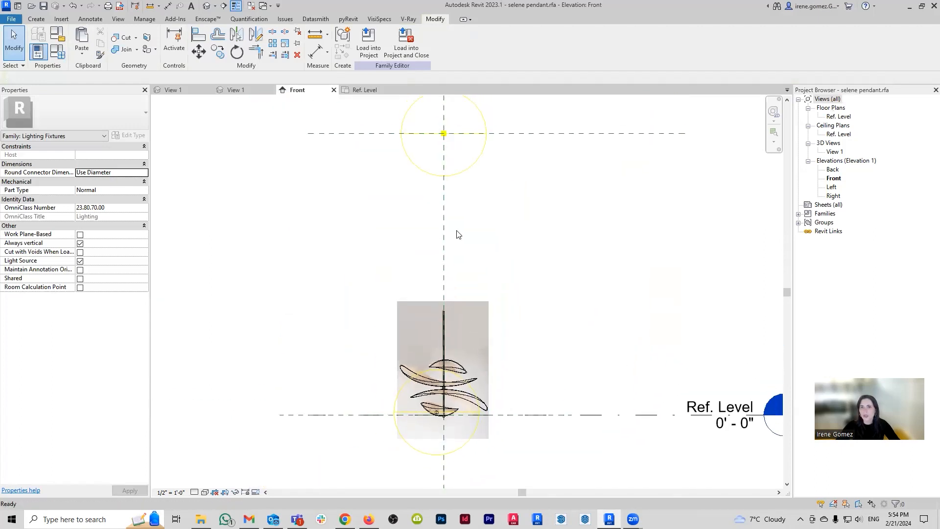
left_click(467, 167)
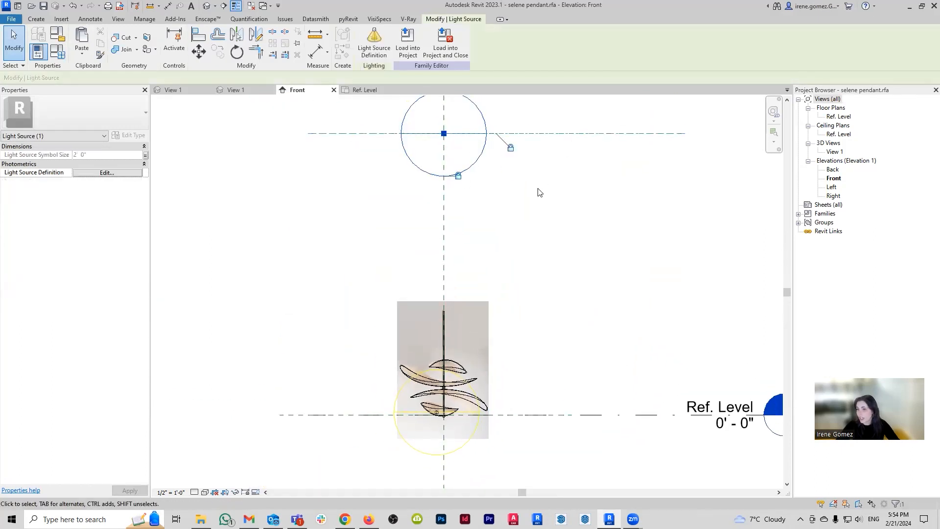
scroll(431, 415, "up", 5)
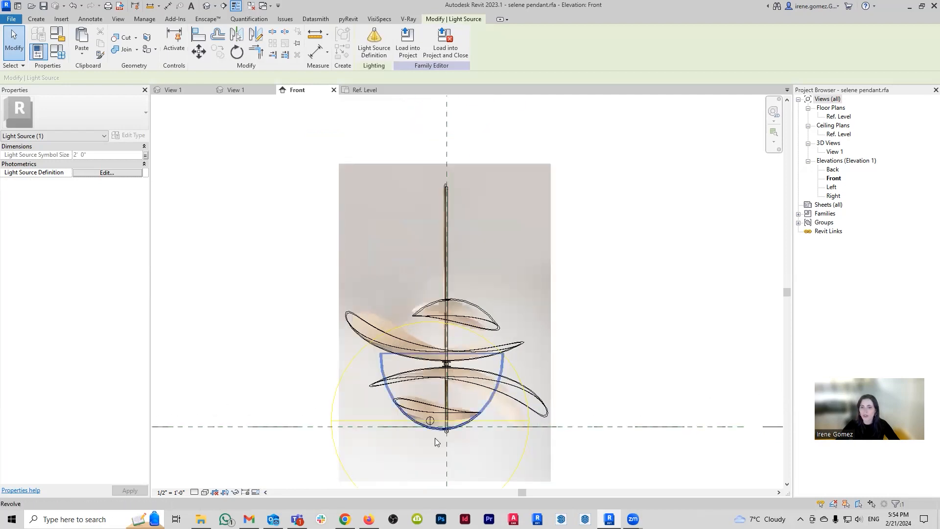
scroll(429, 413, "up", 2)
left_click(429, 413)
left_click_drag(429, 412, 439, 254)
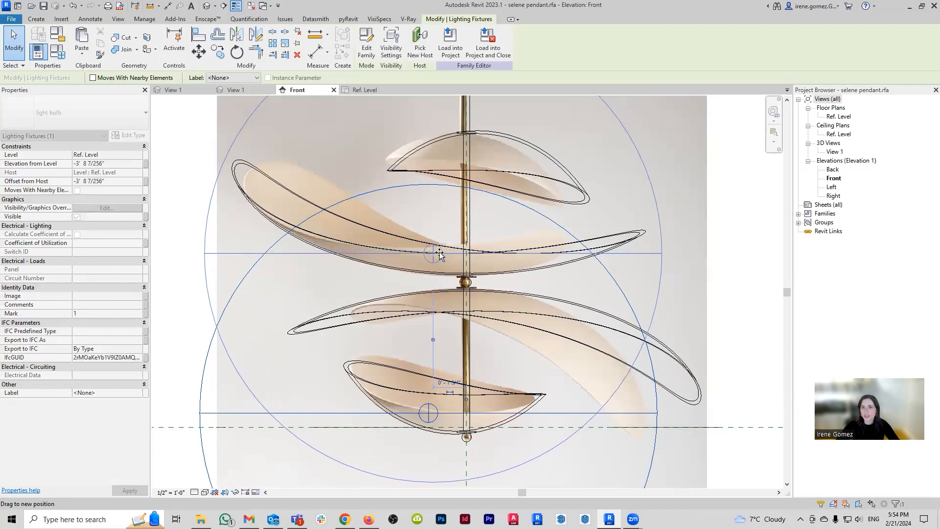
Step: Move the Light Source Elevation reference plane with the pendant's own light source down to the lowest petal
scroll(482, 267, "down", 5)
middle_click_drag(560, 297, 523, 340)
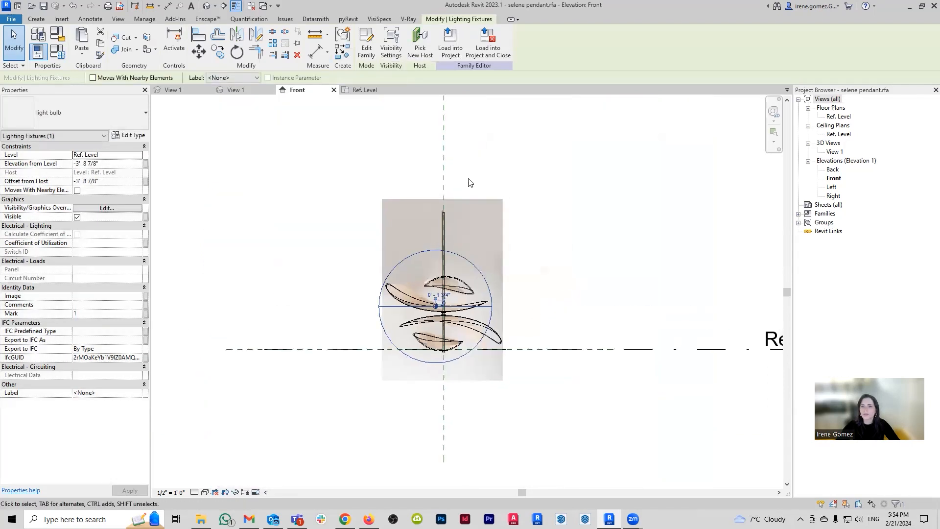
middle_click_drag(468, 182, 465, 265)
middle_click_drag(463, 160, 458, 206)
left_click(507, 106)
left_click_drag(510, 105, 504, 471)
middle_click_drag(504, 472, 520, 372)
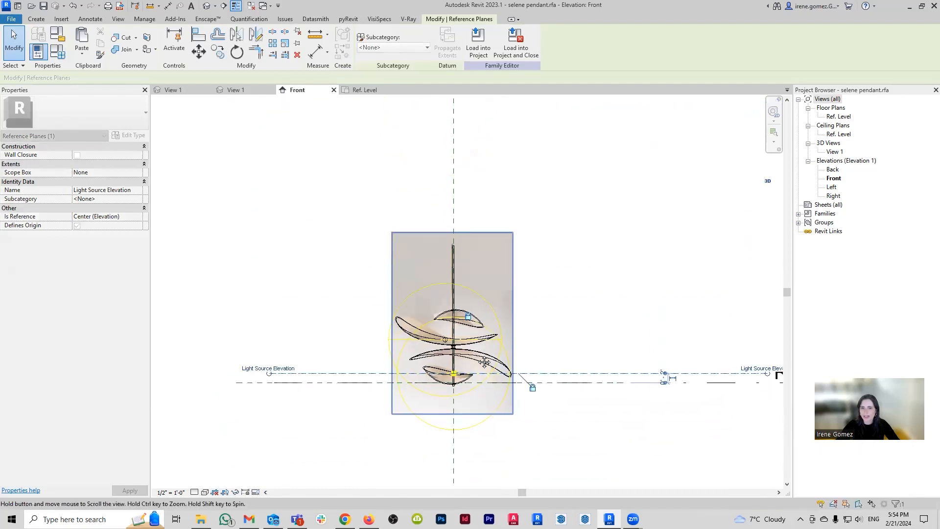
scroll(460, 372, "up", 2)
scroll(460, 371, "up", 6)
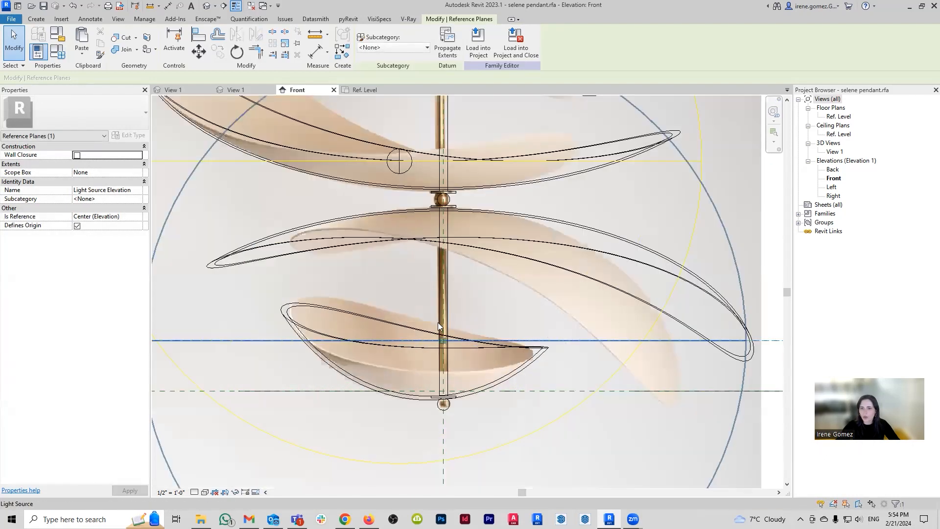
scroll(443, 343, "up", 2)
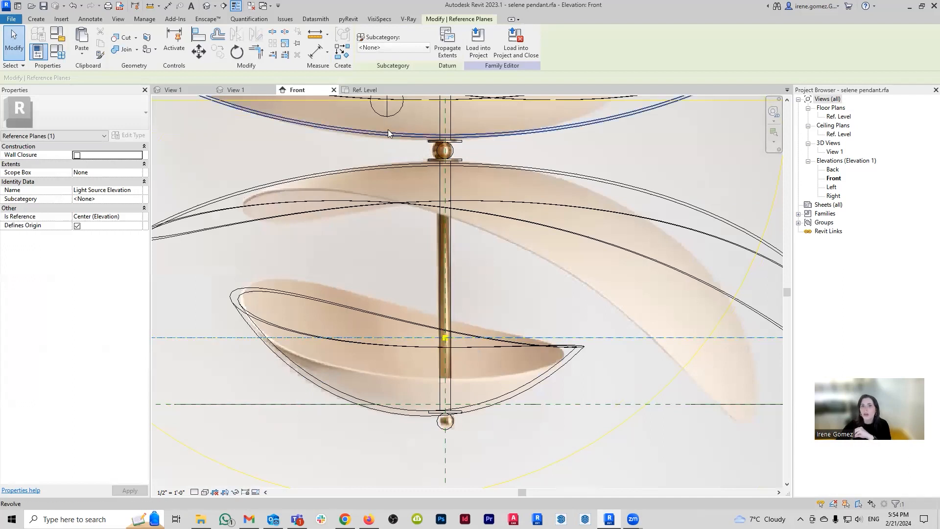
Step: In the Ref. Level plan, move the pendant's light source onto the light bulb's centre beside the stem, removing its constraints
left_click(376, 88)
scroll(412, 302, "down", 2)
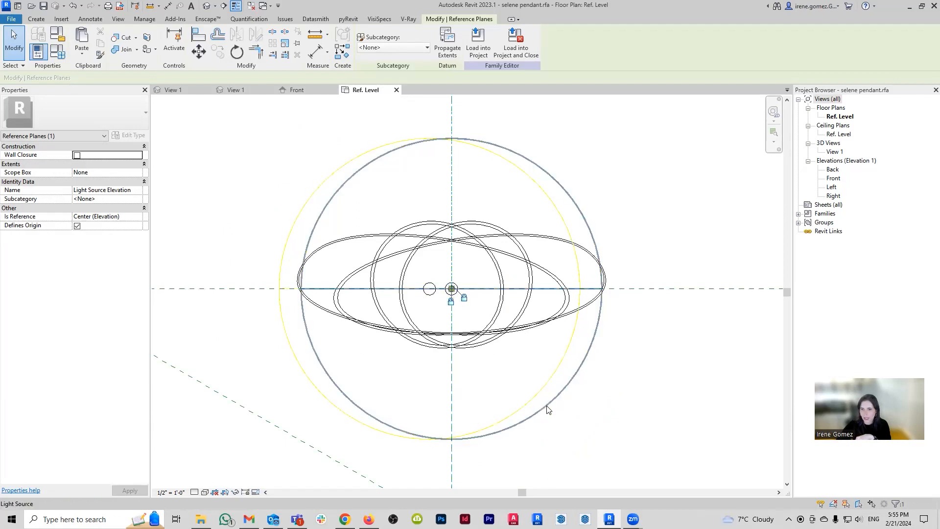
left_click(589, 333)
left_click_drag(451, 288, 375, 381)
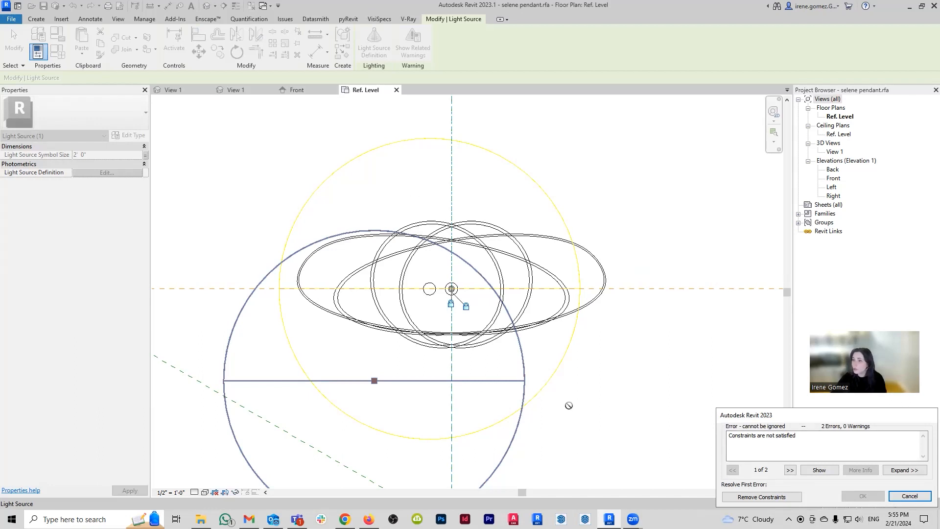
left_click(762, 496)
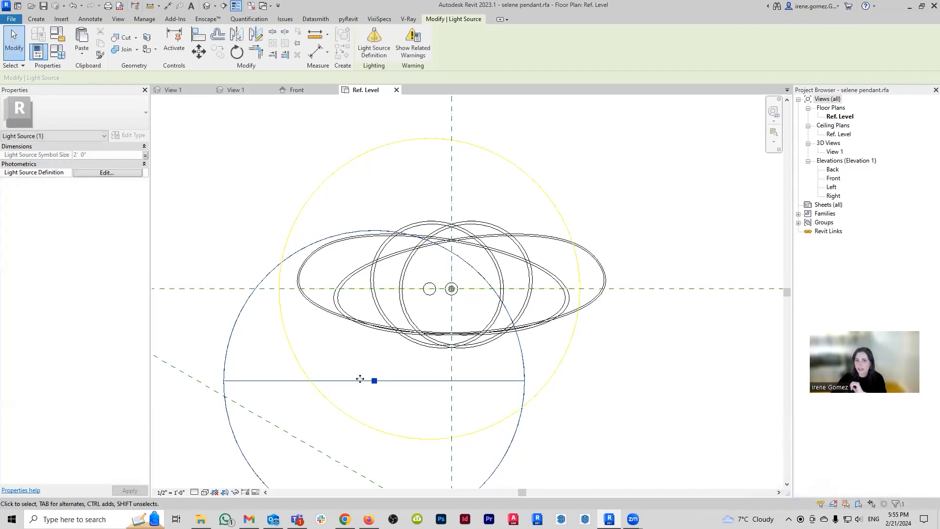
scroll(373, 385, "up", 3)
left_click_drag(373, 385, 447, 265)
scroll(448, 262, "up", 2)
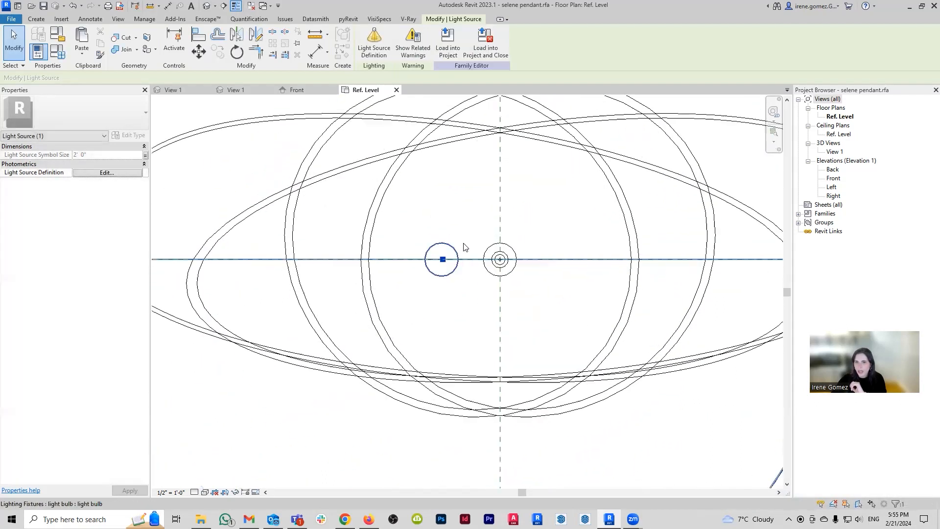
Step: In the front elevation, lower the light source and its elevation plane slightly deeper into the lowest petal
left_click(297, 90)
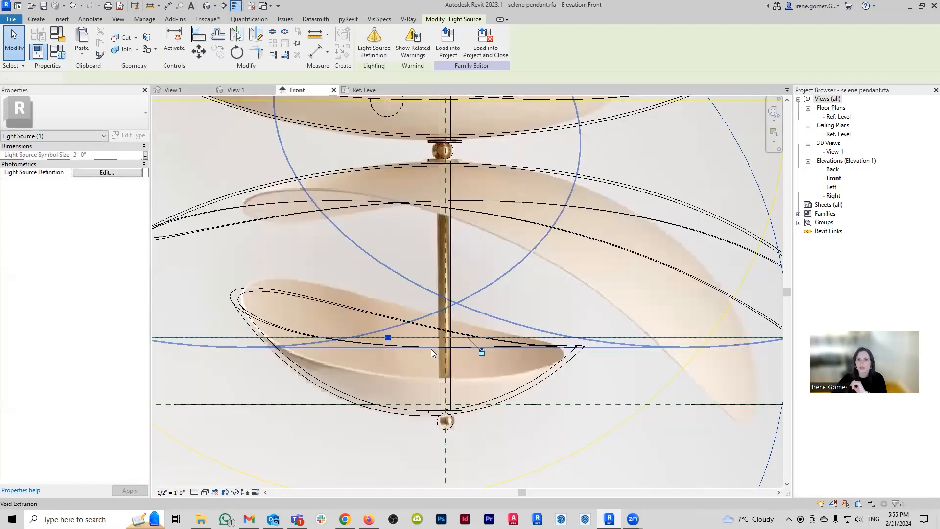
scroll(431, 348, "down", 2)
scroll(417, 378, "up", 2)
left_click_drag(415, 340, 416, 356)
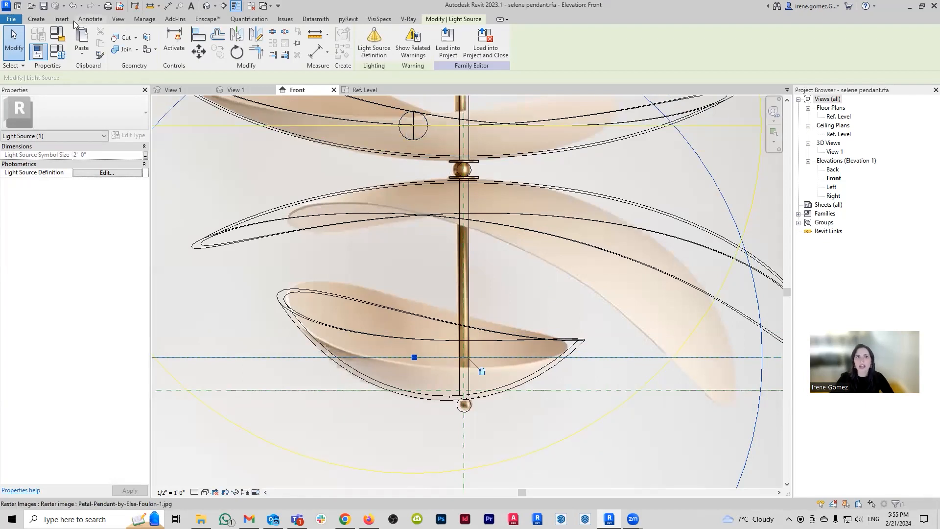
Step: Start a Revolve in the front elevation with its work plane set to Reference Plane : Light Source Axis (F/B)
left_click(36, 19)
left_click(127, 42)
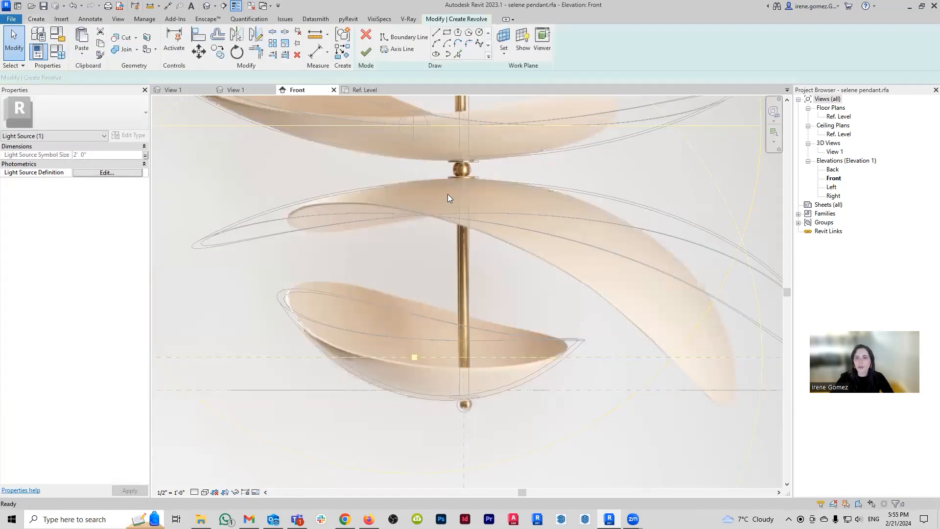
left_click(415, 357)
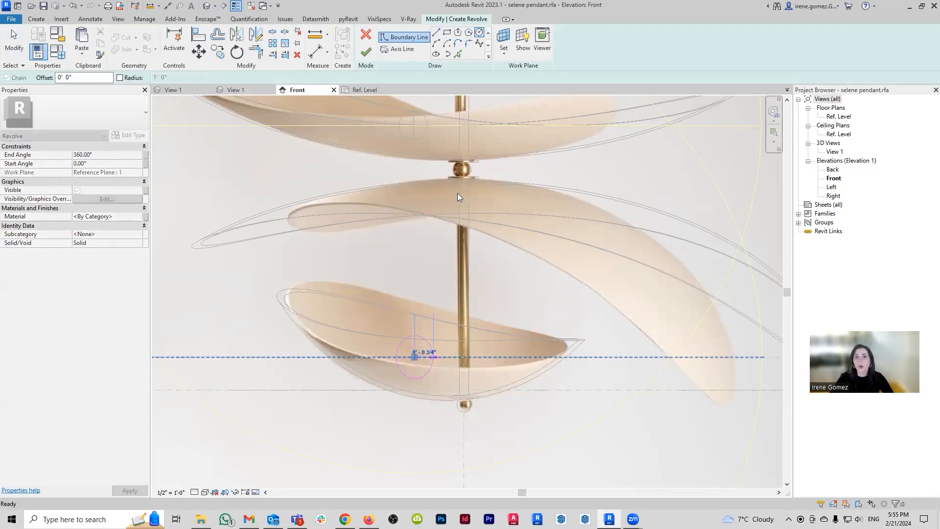
key("Escape")
key("Escape")
left_click(503, 49)
left_click(530, 74)
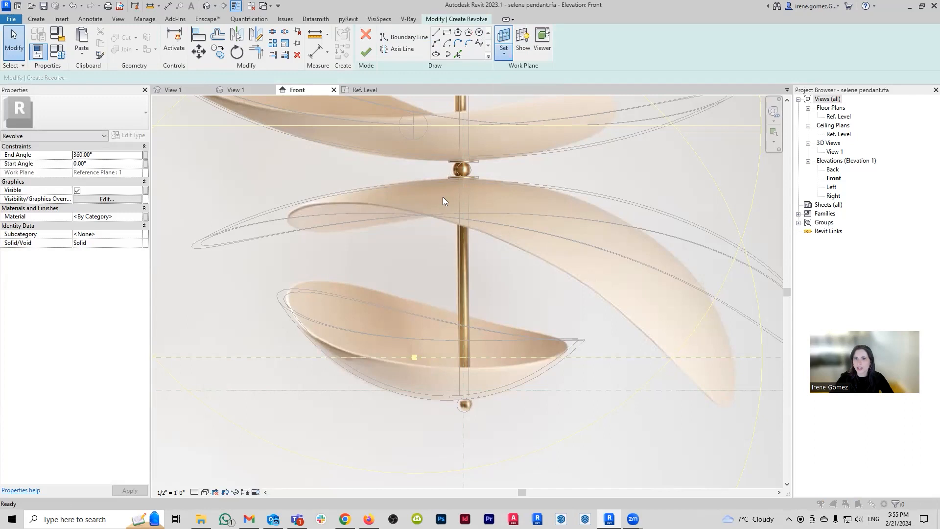
left_click(494, 258)
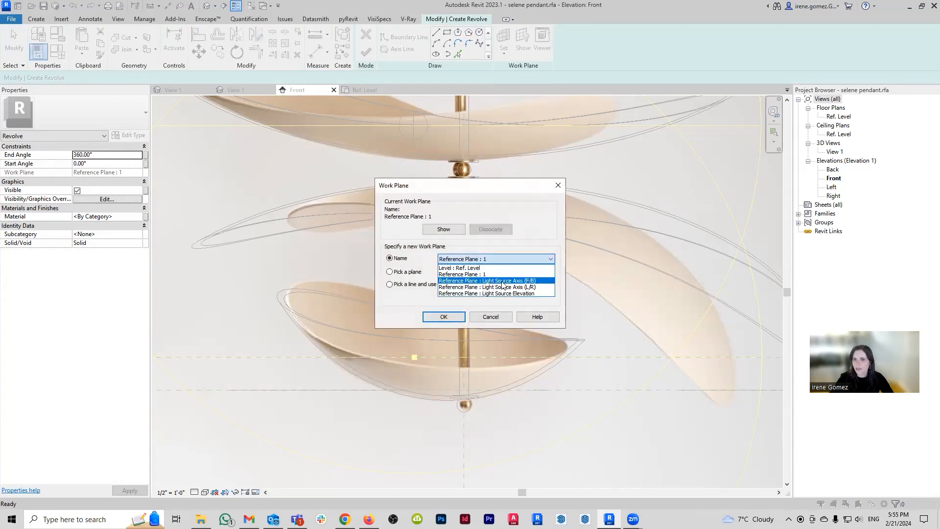
left_click(495, 280)
left_click(443, 317)
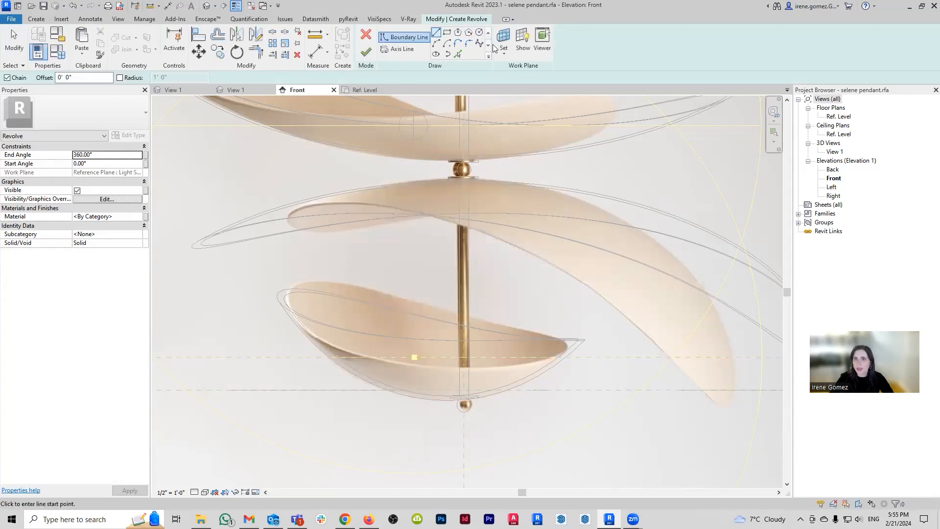
Step: Sketch a circle of 1/2" radius centred on the light source in the lowest petal as the revolve boundary
left_click(414, 357)
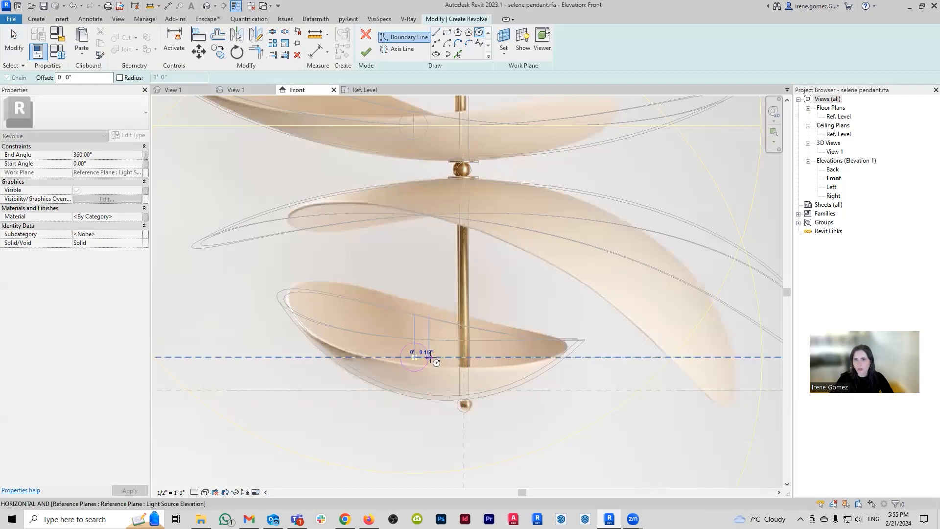
left_click(429, 358)
scroll(428, 382, "up", 2)
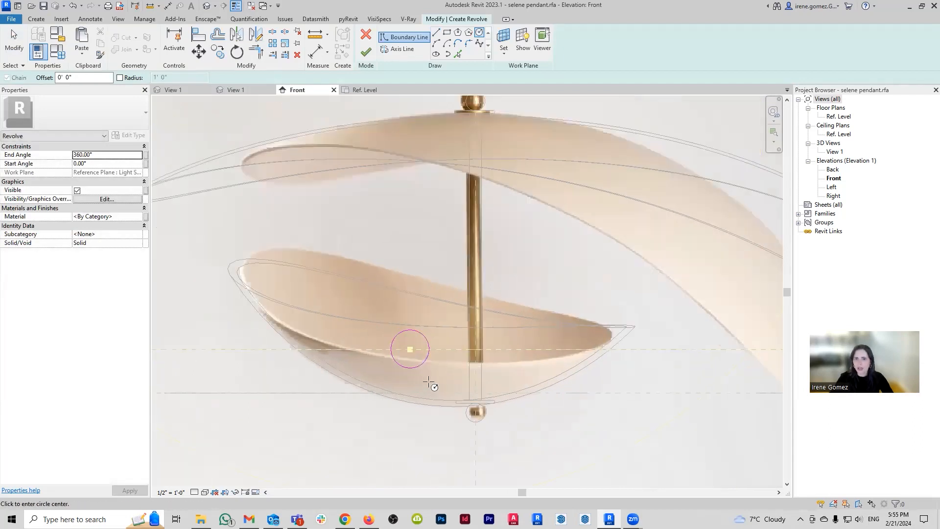
Step: Add a vertical line through the circle's centre and trim the boundary to the closed left half circle
key("Escape")
scroll(413, 356, "up", 2)
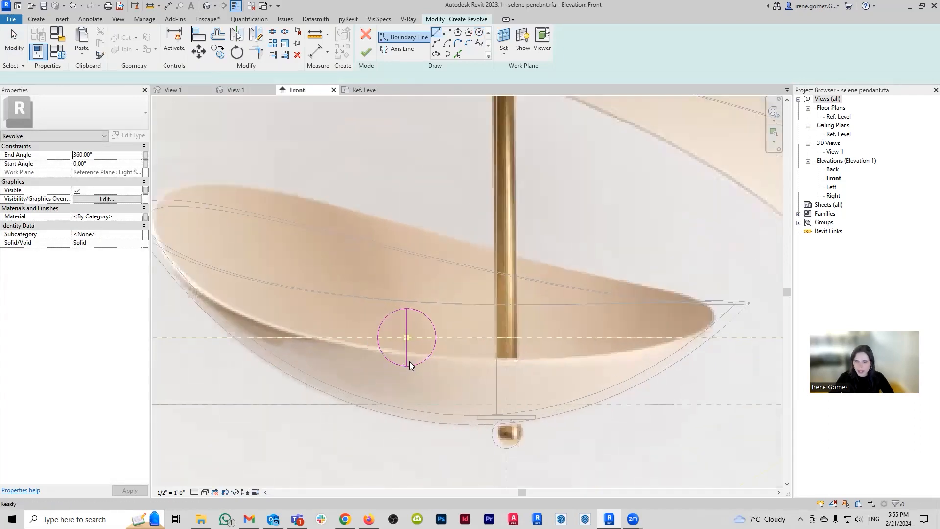
left_click(439, 348)
key("Escape")
key("t")
key("r")
left_click(390, 295)
left_click(403, 357)
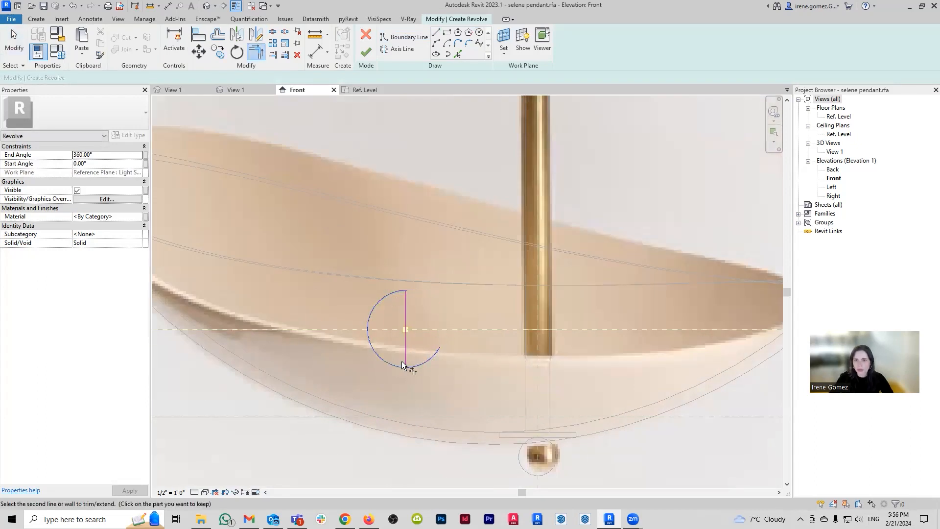
Step: Pick the half circle's straight edge as the revolve axis and finish the bulb sphere in the lowest petal
left_click(409, 53)
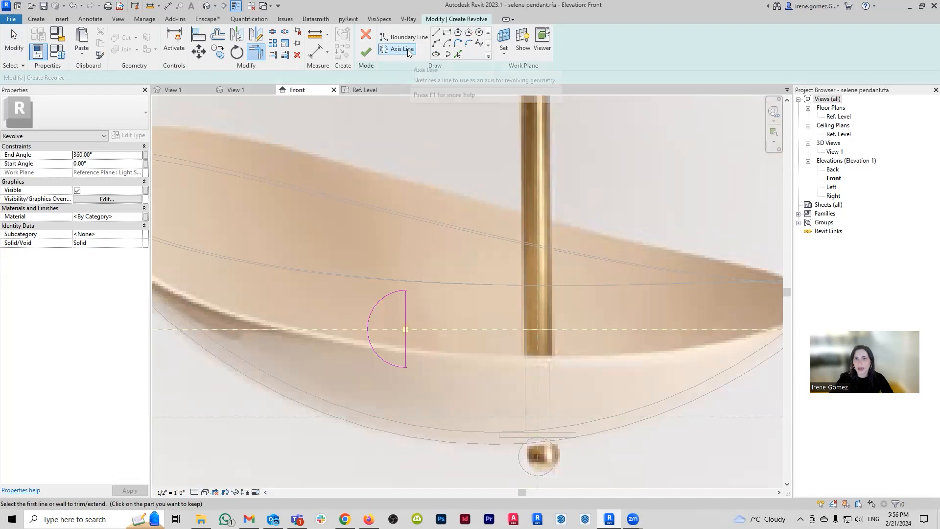
left_click(402, 316)
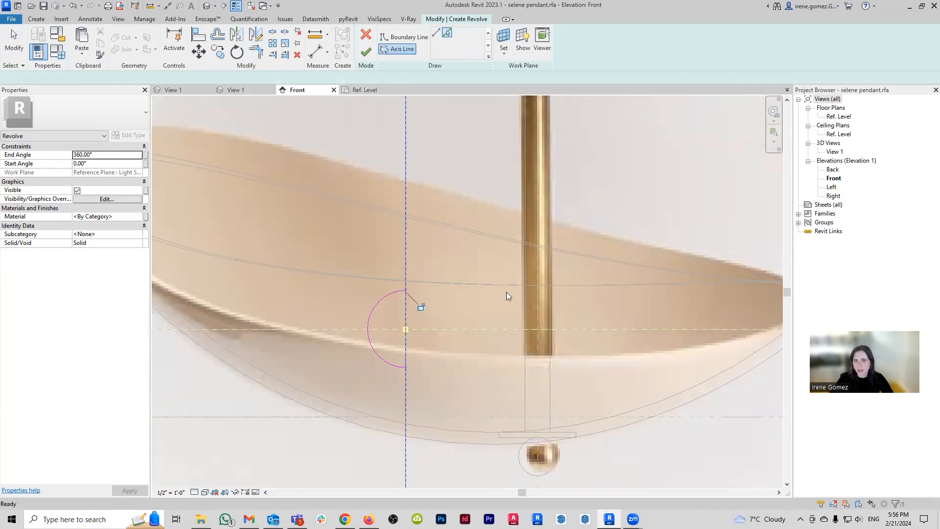
left_click(365, 55)
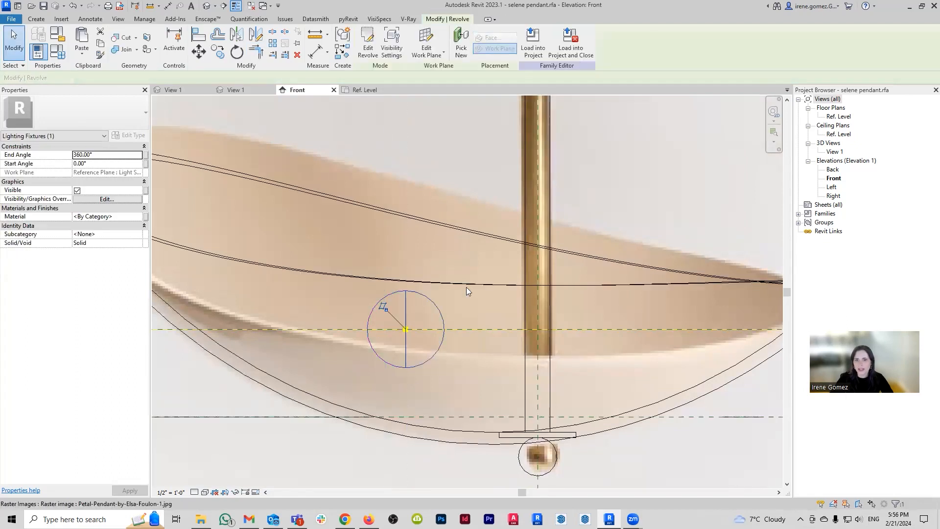
scroll(439, 276, "down", 5)
left_click(695, 365)
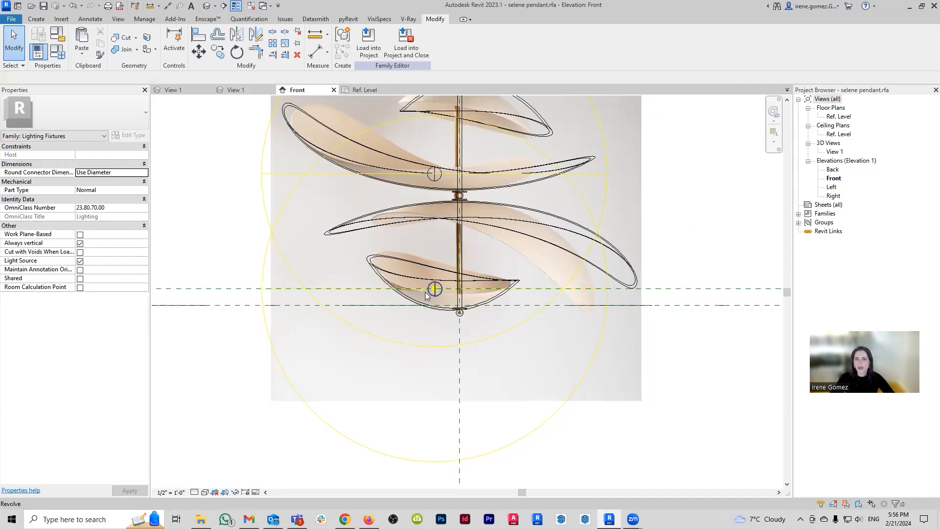
Step: Delete the Petal-Pendant-by-Elsa-Foulon-1.jpg reference image from the front elevation
scroll(481, 280, "down", 5)
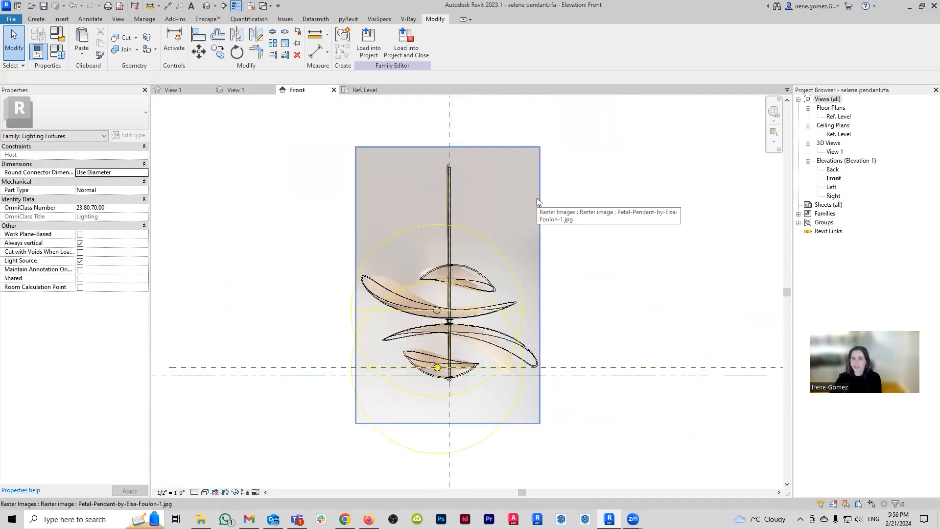
left_click(536, 198)
key("Delete")
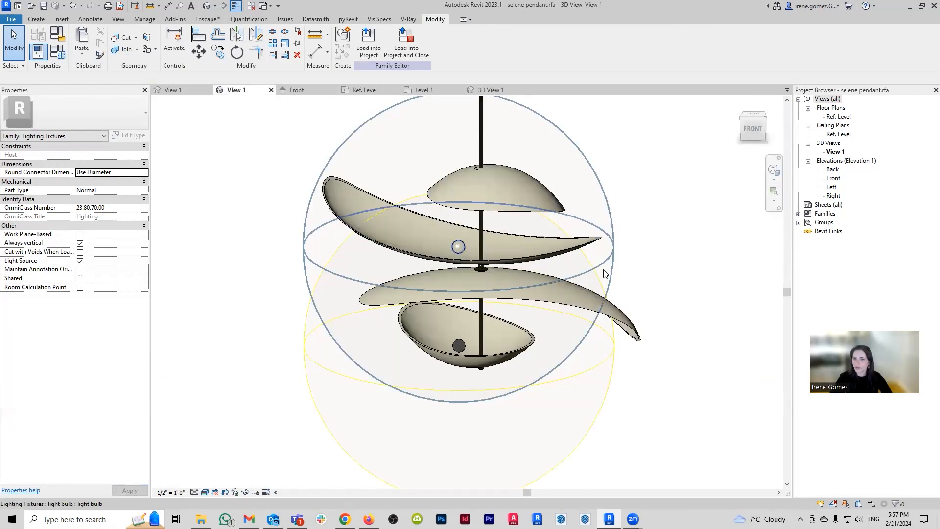
Step: In the family's 3D view, assign the material Glass, White, High Luminance to the revolved bulb in the lowest petal
scroll(480, 332, "up", 5)
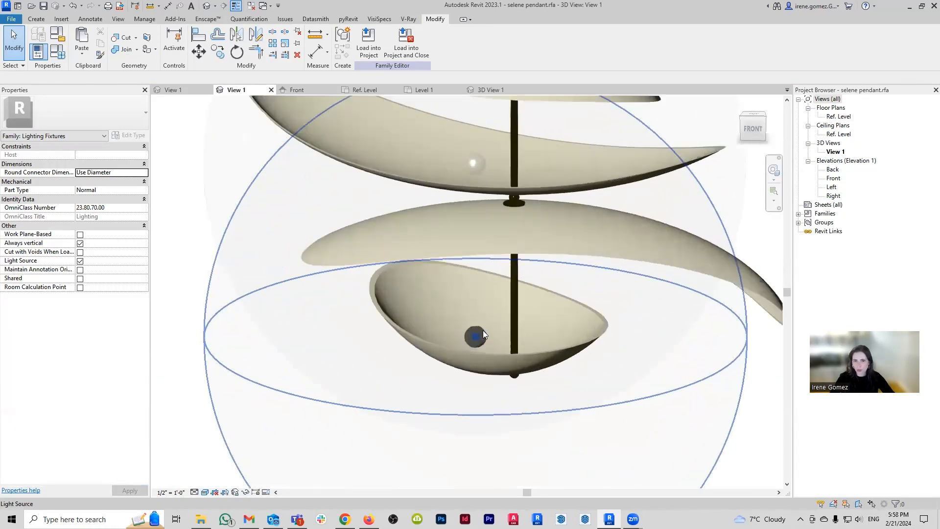
left_click_drag(504, 377, 492, 375)
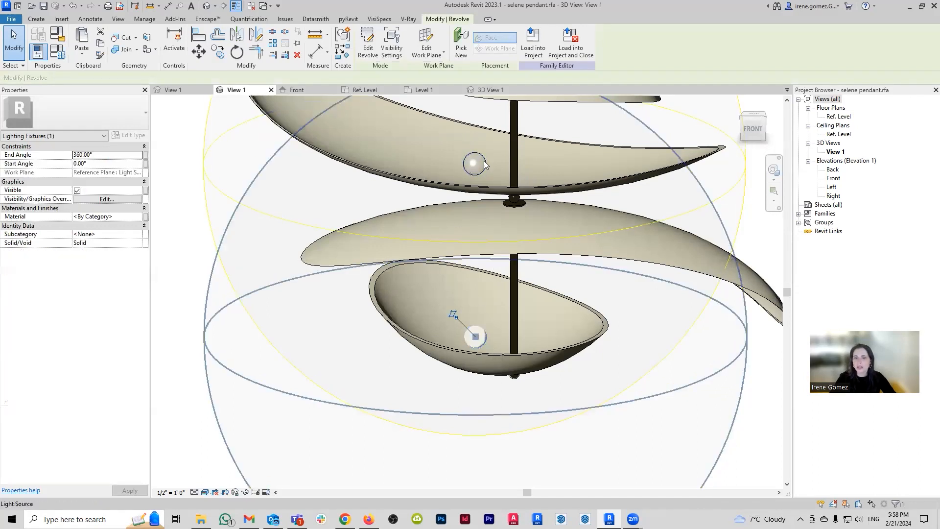
left_click(139, 217)
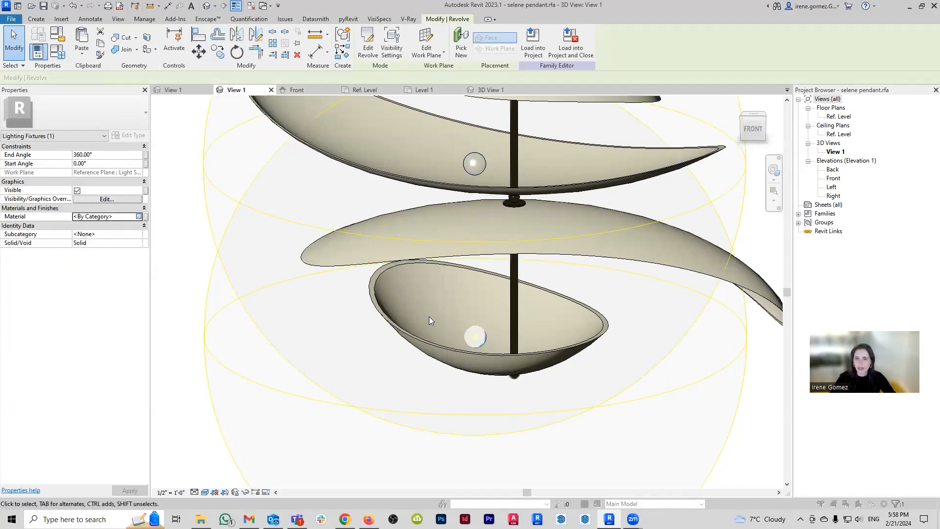
left_click(313, 227)
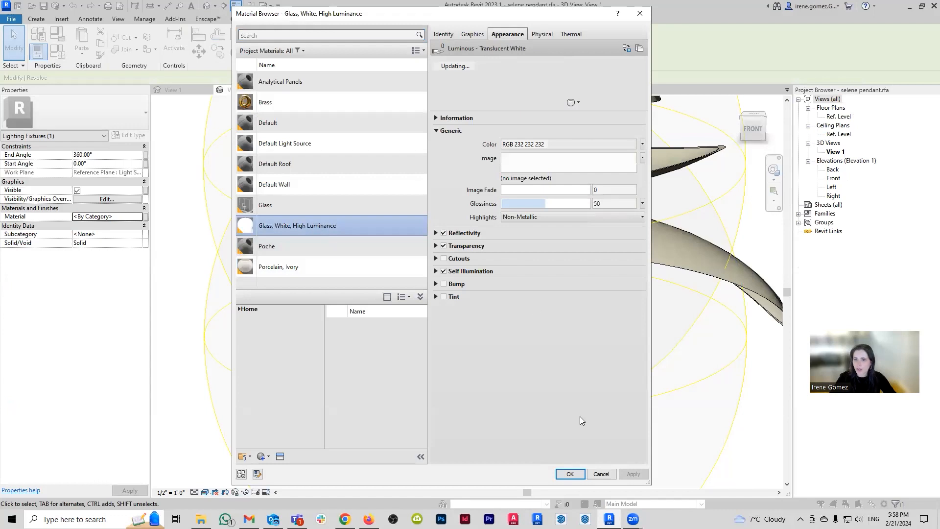
left_click(582, 470)
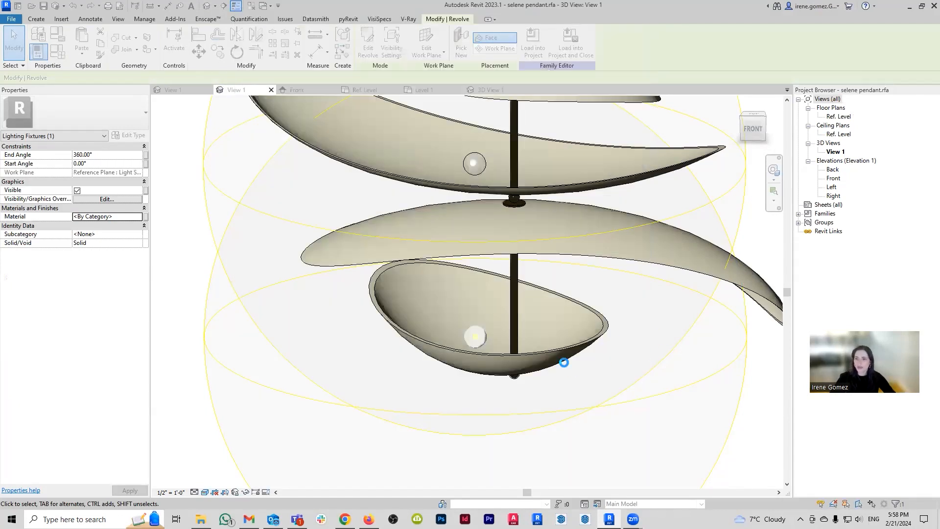
scroll(565, 362, "down", 3)
left_click(749, 441)
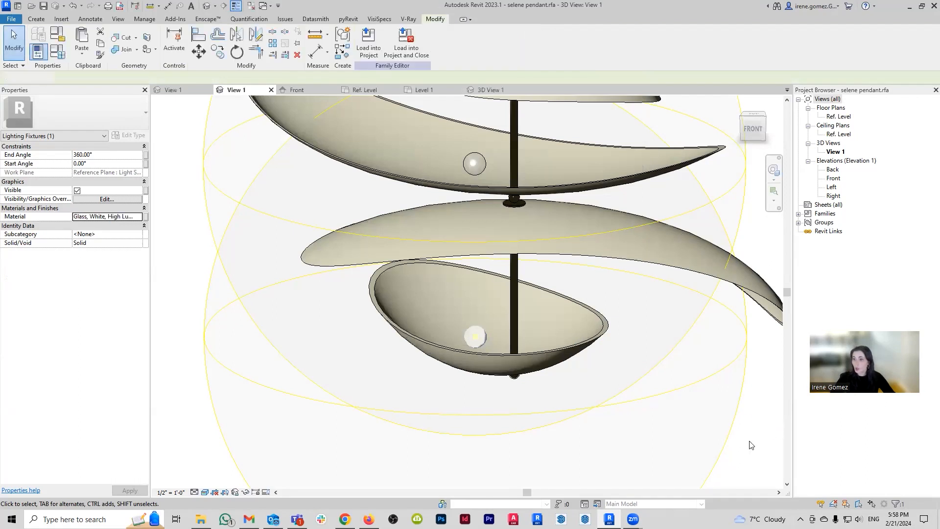
Step: Save the pendant family and load it into Project1
left_click(43, 6)
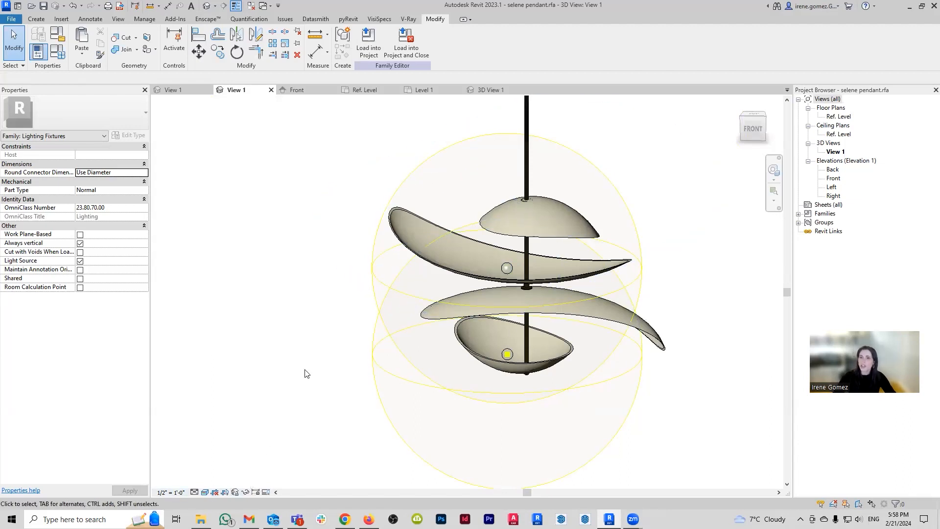
left_click(371, 53)
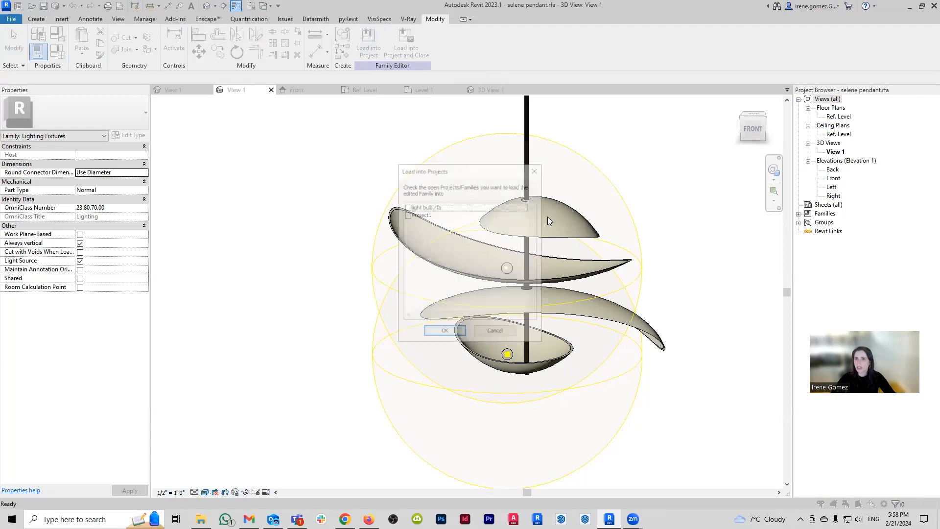
left_click(444, 332)
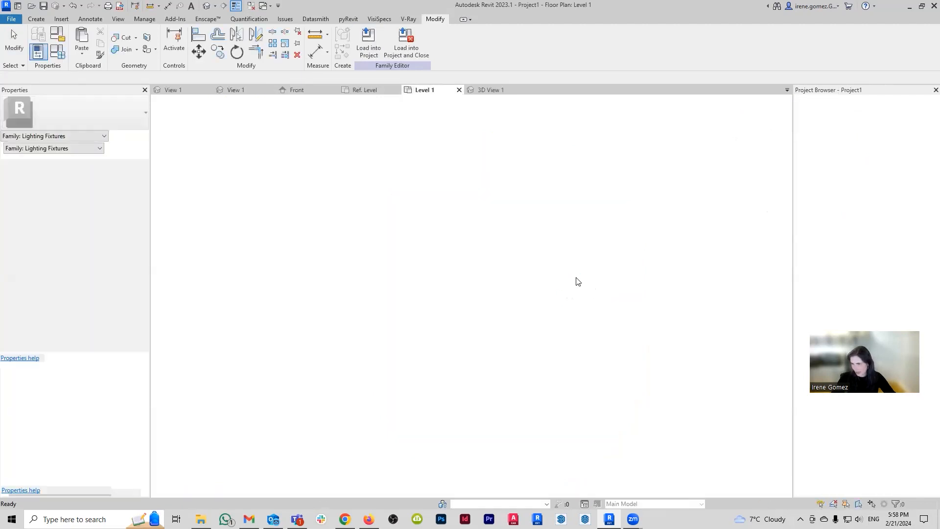
Step: Place one selene pendant on the Level 1 plan inside the room's upper right corner, about 2' 0" and 1' 5" from the walls
scroll(464, 251, "up", 1)
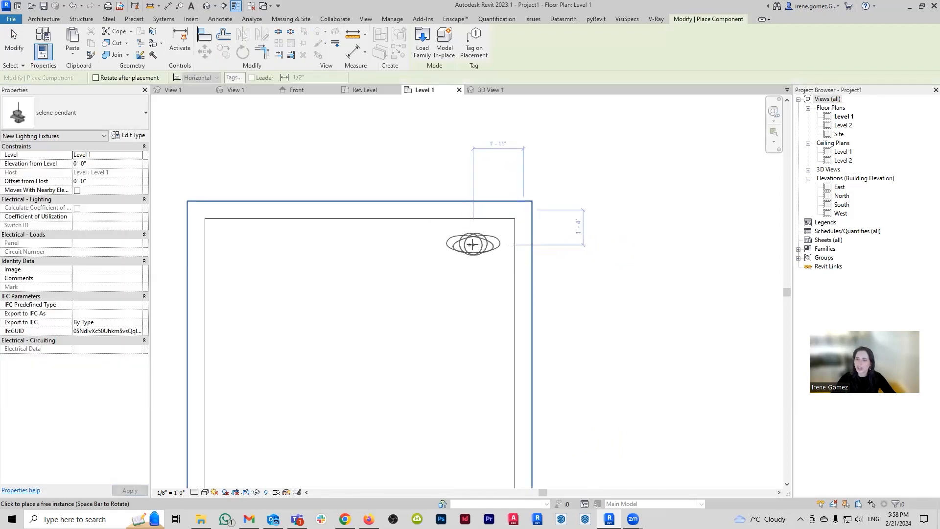
scroll(473, 246, "down", 3)
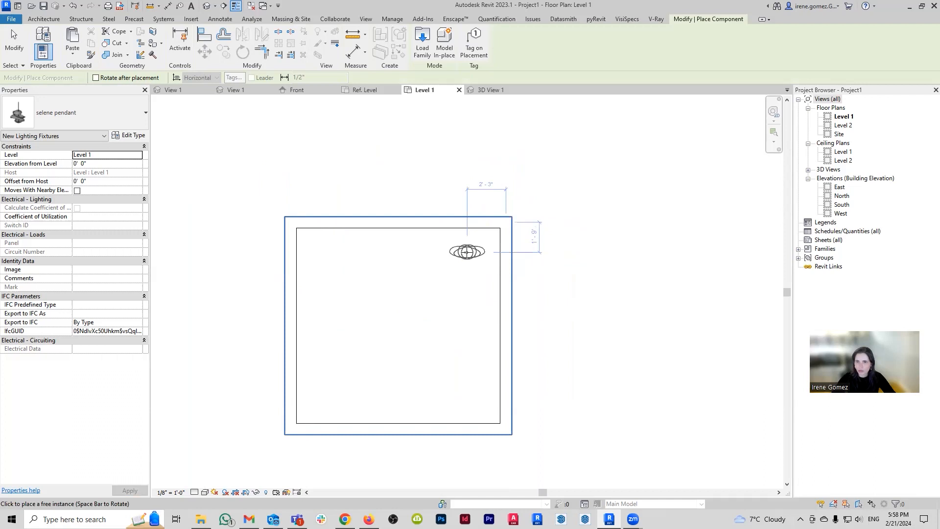
scroll(467, 253, "up", 3)
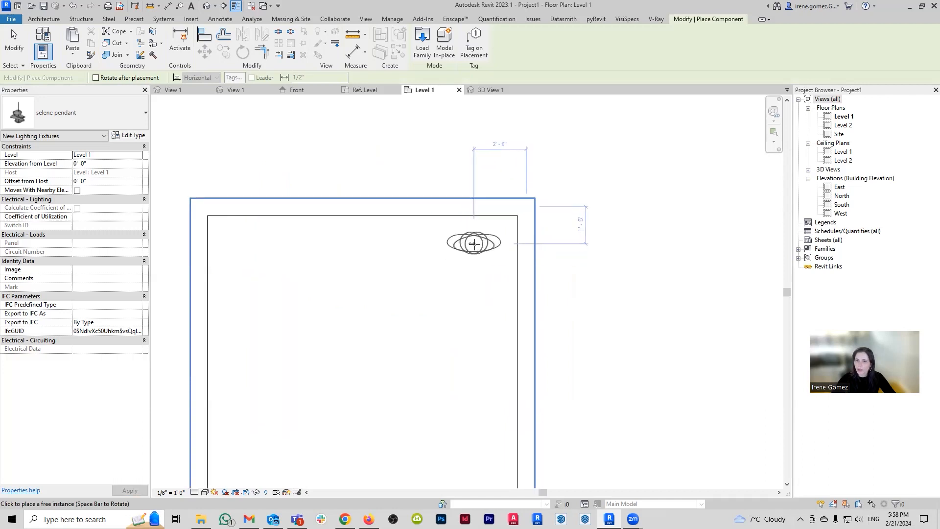
left_click(474, 243)
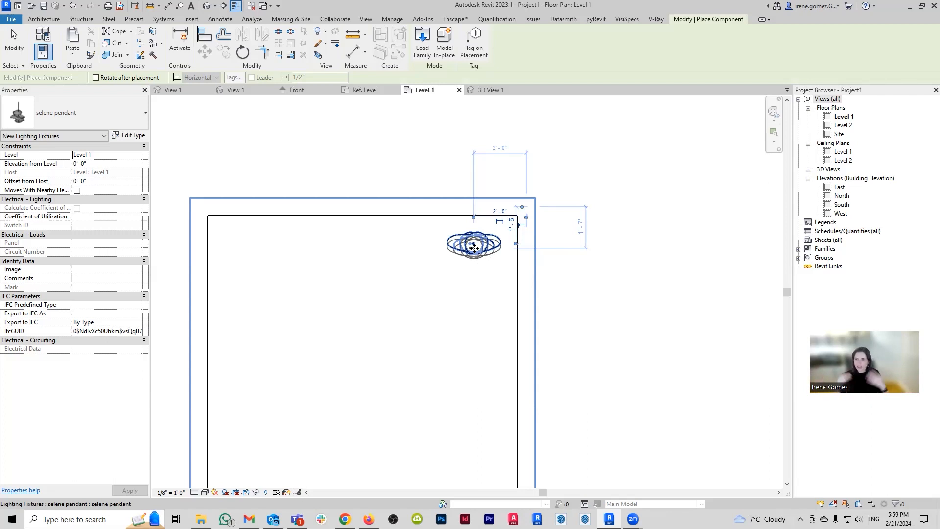
left_click(473, 247)
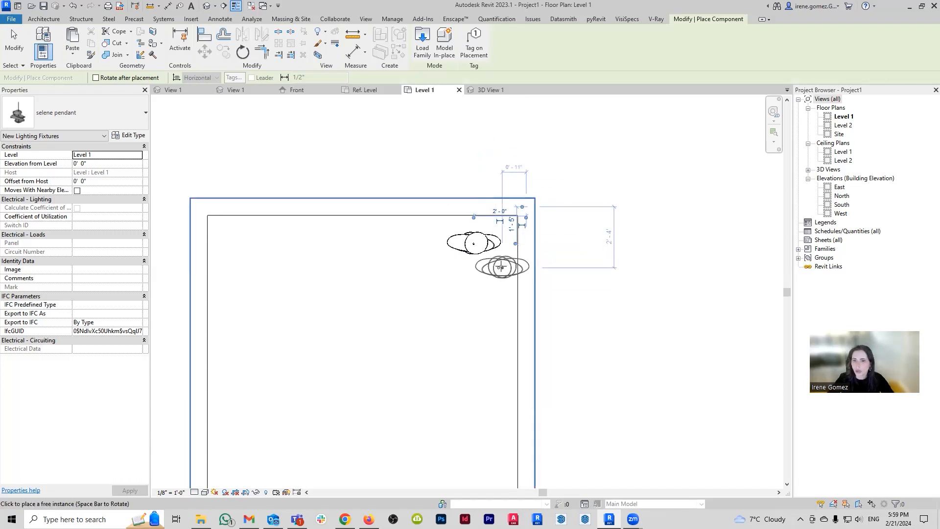
key("Escape")
Step: Rotate the placed pendant clockwise in plan to sit diagonally in the room's corner
left_click(482, 256)
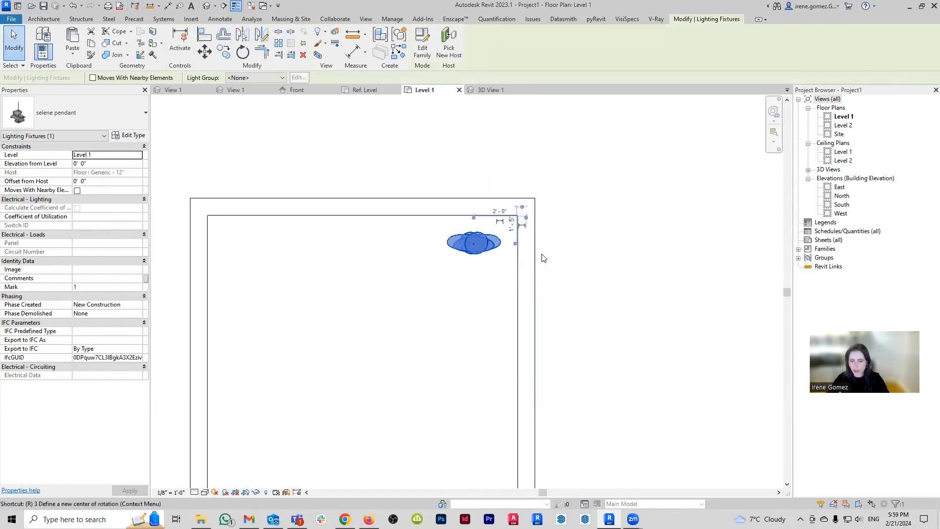
key("r")
key("o")
left_click(579, 243)
left_click(597, 302)
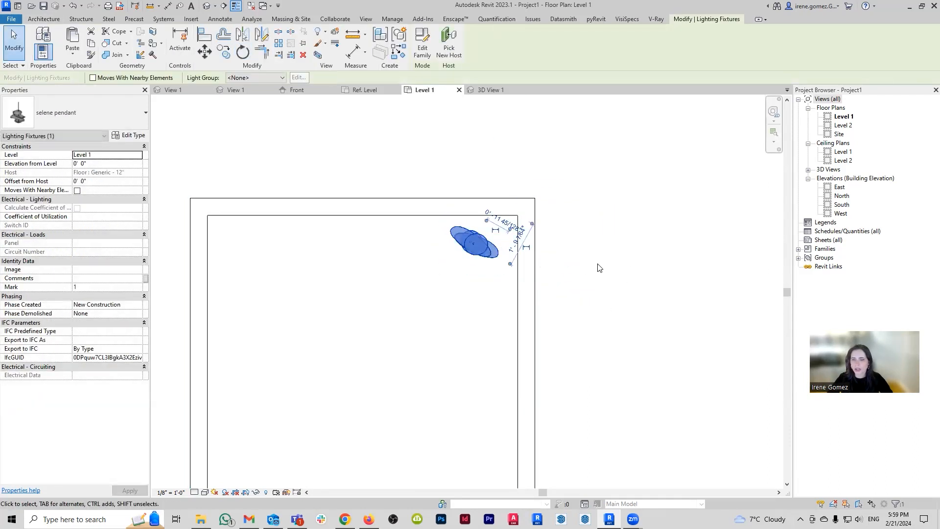
scroll(598, 266, "down", 2)
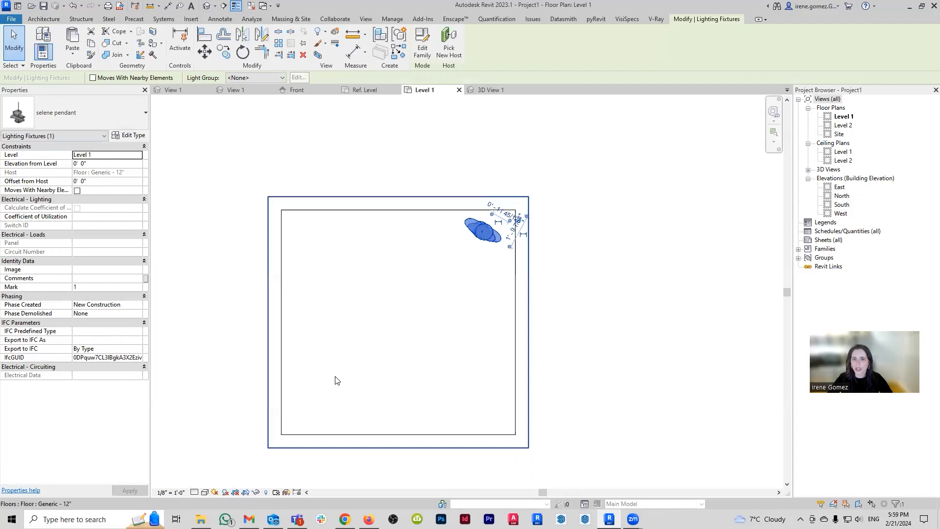
Step: View the placed pendant in 3D View 1 and examine the Light Source Elevation plane in the family's front elevation
left_click(489, 89)
scroll(490, 295, "up", 3)
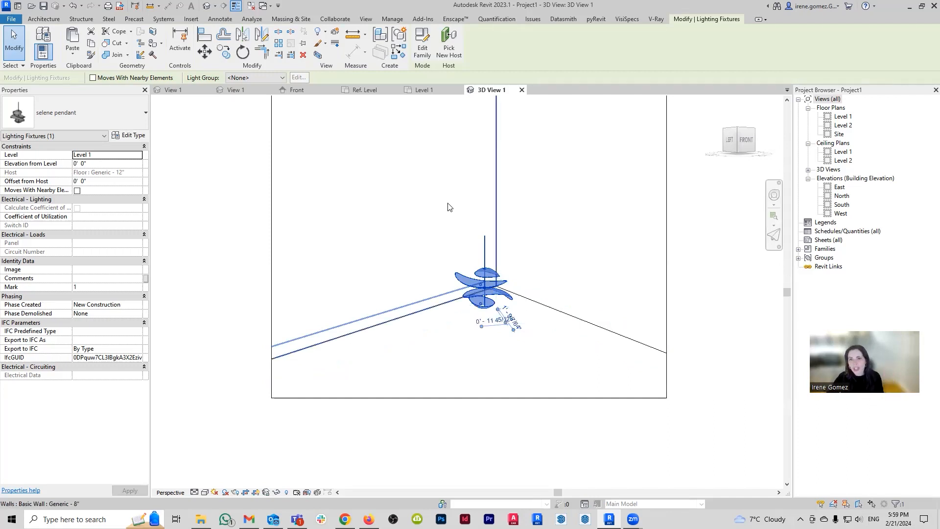
left_click(323, 91)
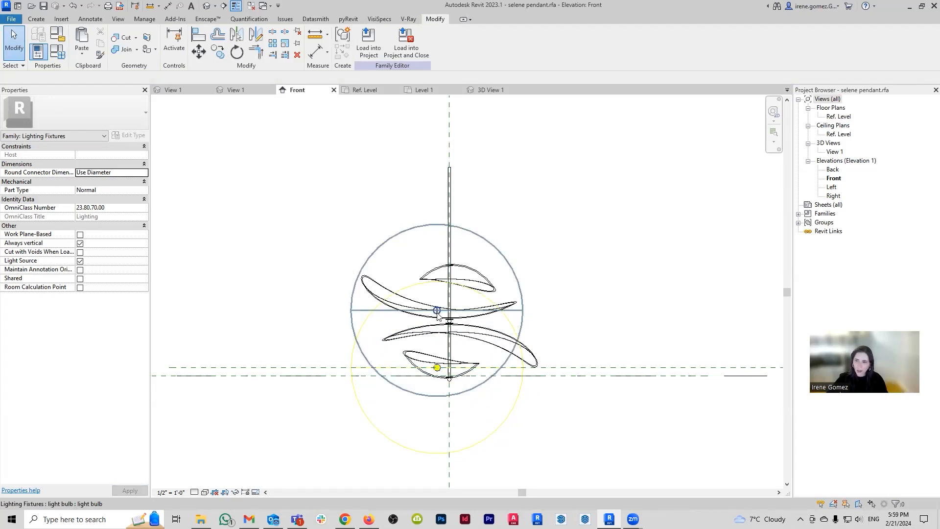
left_click(623, 367)
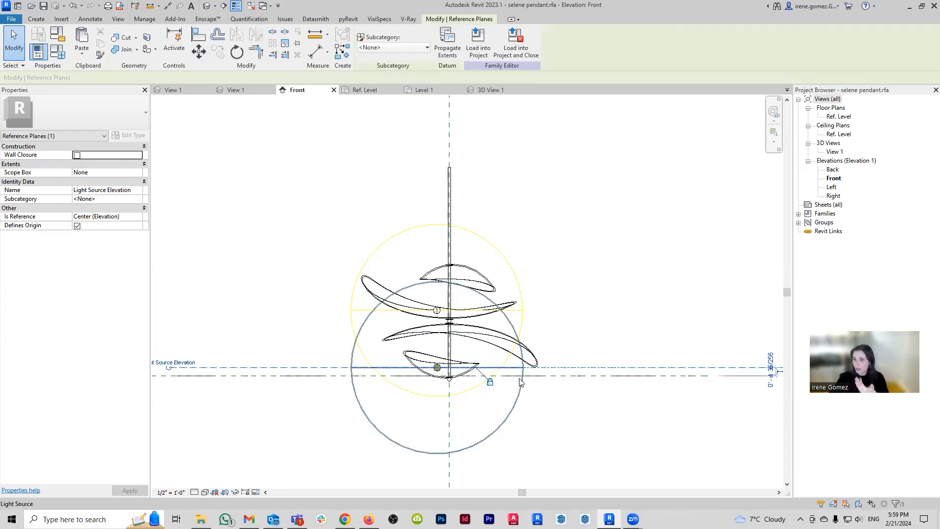
scroll(516, 383, "down", 1)
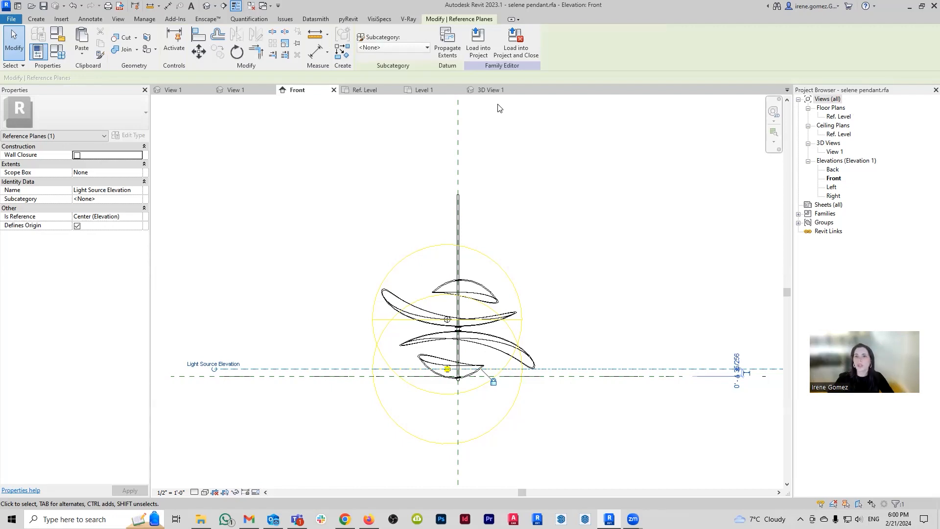
Step: In 3D View 1, raise the placed pendant to an elevation of 6' 0" from Level 1, and set its offset from host to 5' 0"
left_click(489, 90)
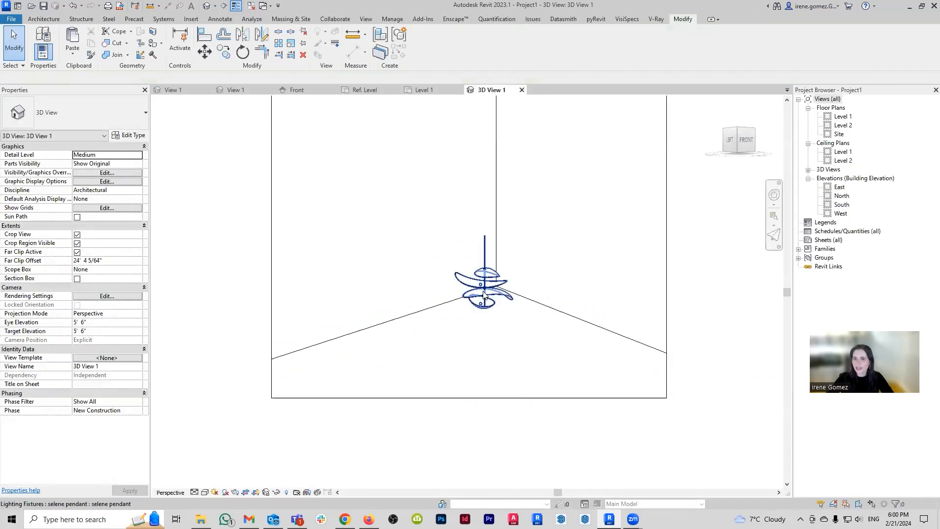
left_click(486, 295)
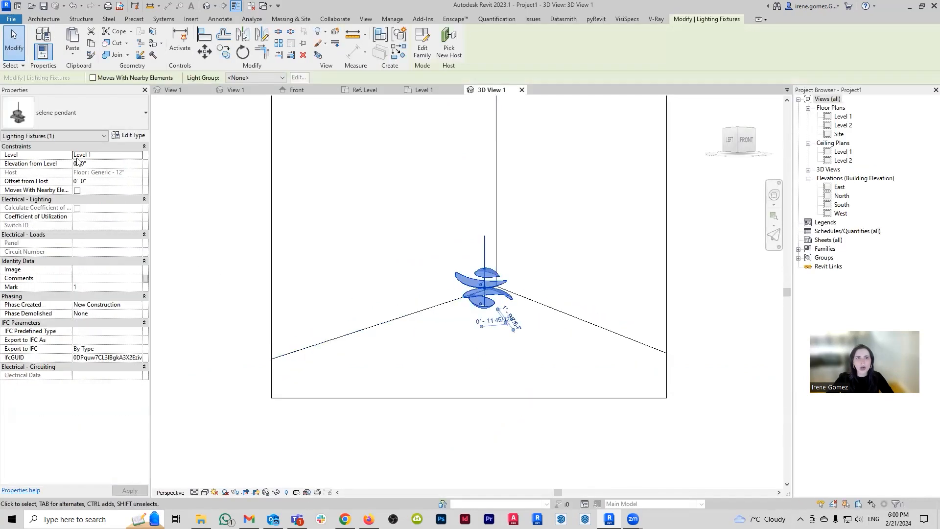
left_click(103, 163)
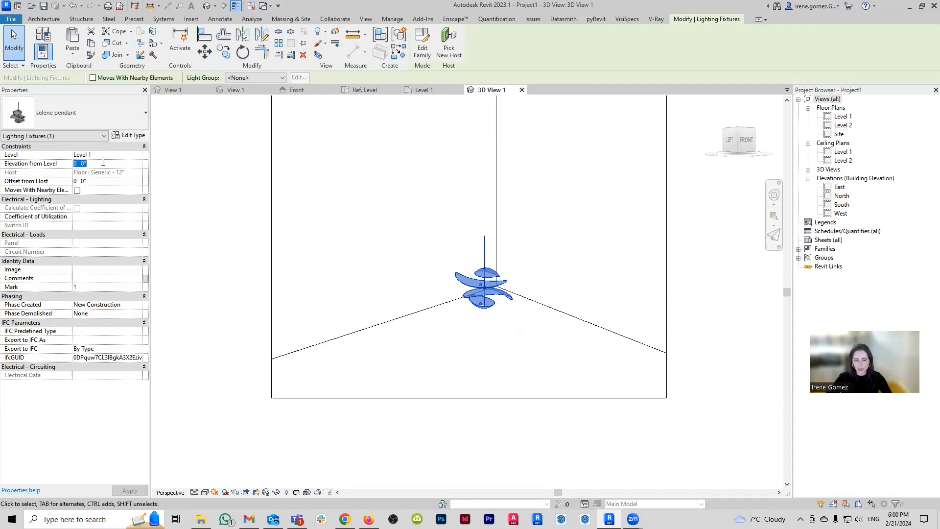
type("6")
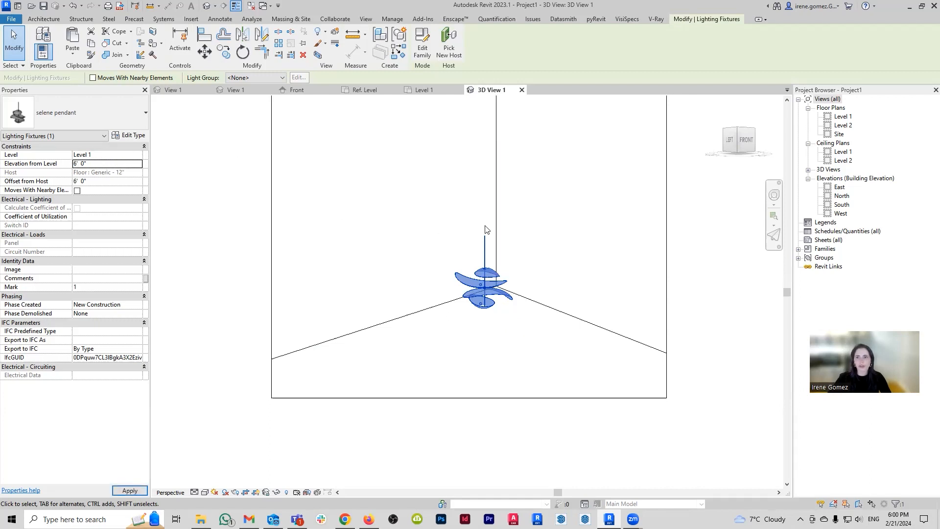
middle_click_drag(549, 181, 551, 269)
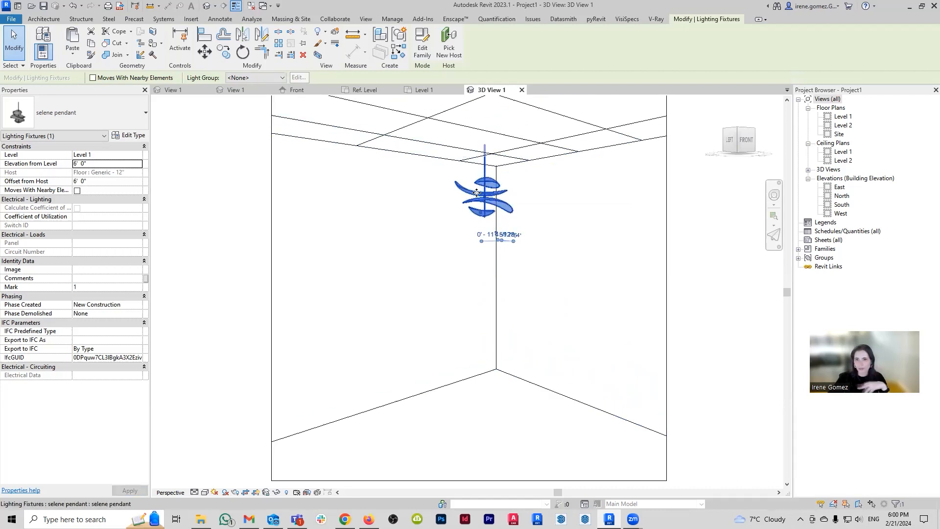
left_click(115, 181)
type("5")
key("Return")
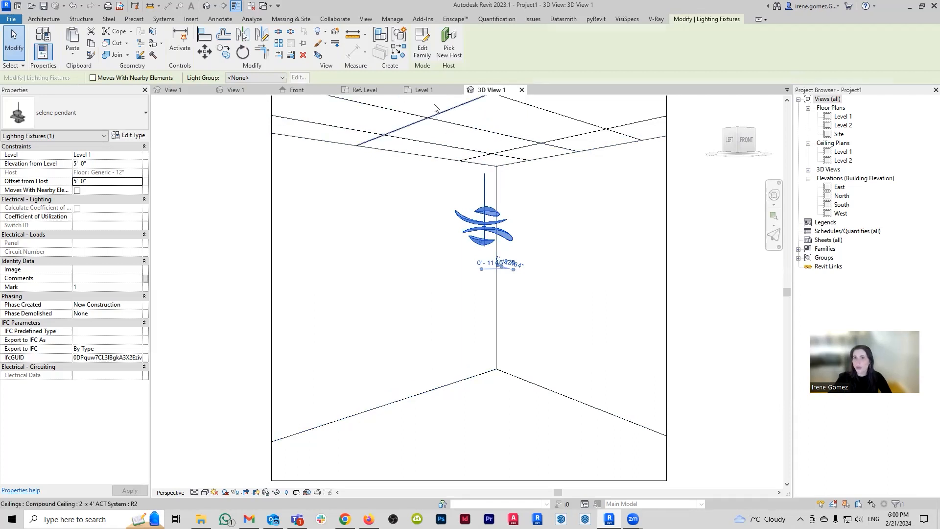
Step: On the Level 1 plan, cut a horizontal section across the lower part of the room facing the pendant, and open its view
left_click(424, 90)
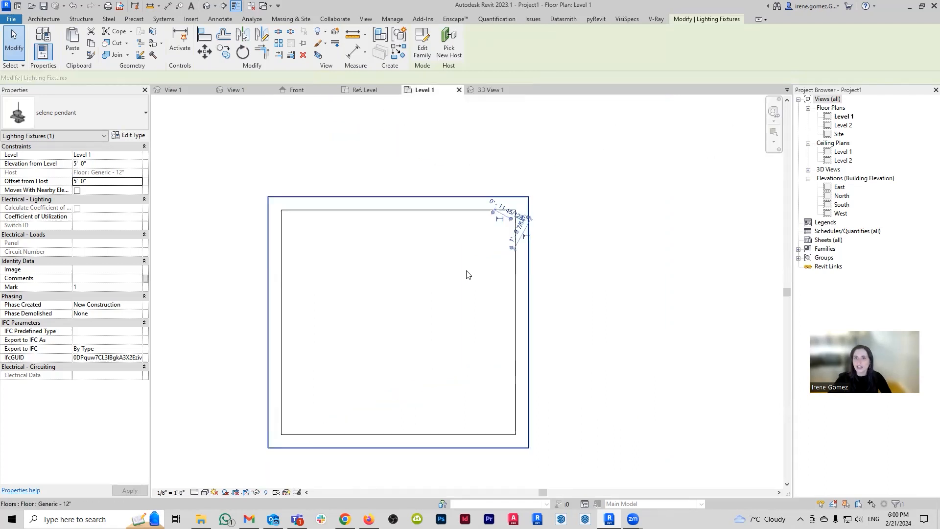
left_click(223, 6)
left_click(245, 371)
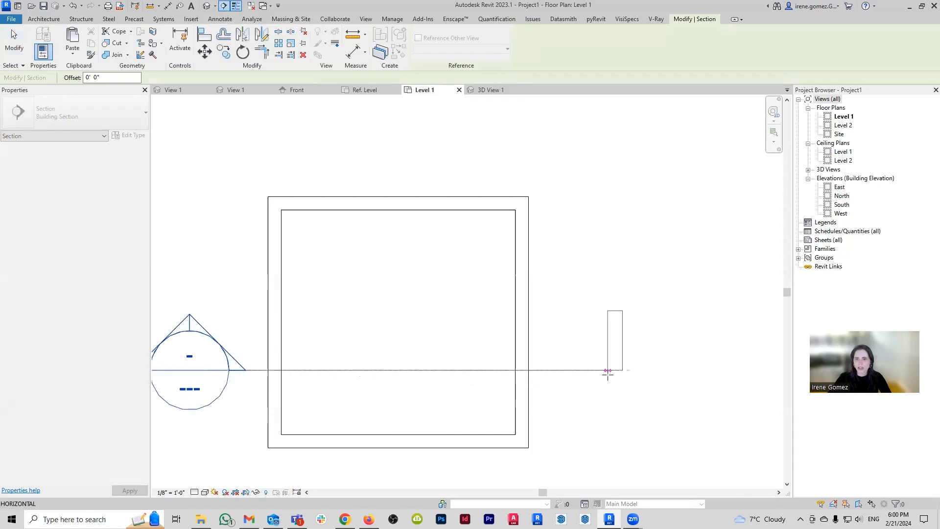
left_click(612, 371)
double_click(210, 359)
scroll(489, 235, "up", 5)
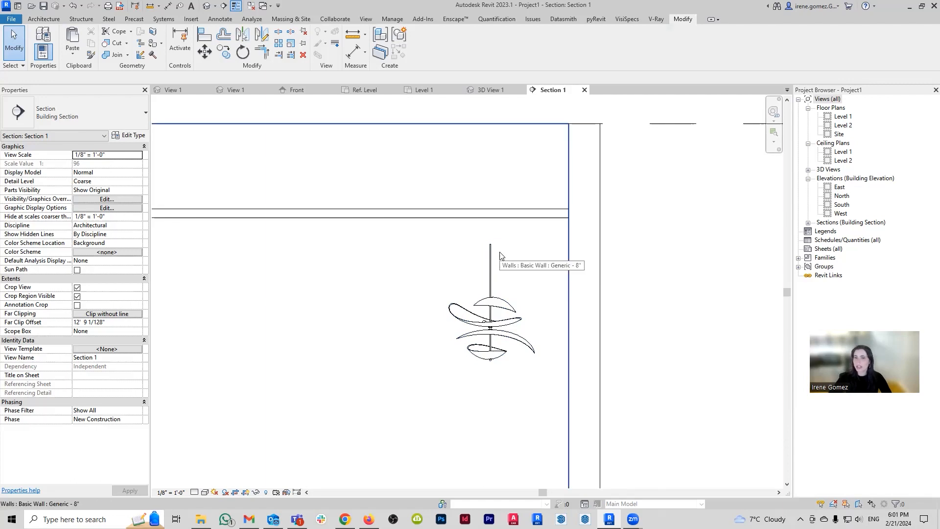
scroll(500, 256, "down", 2)
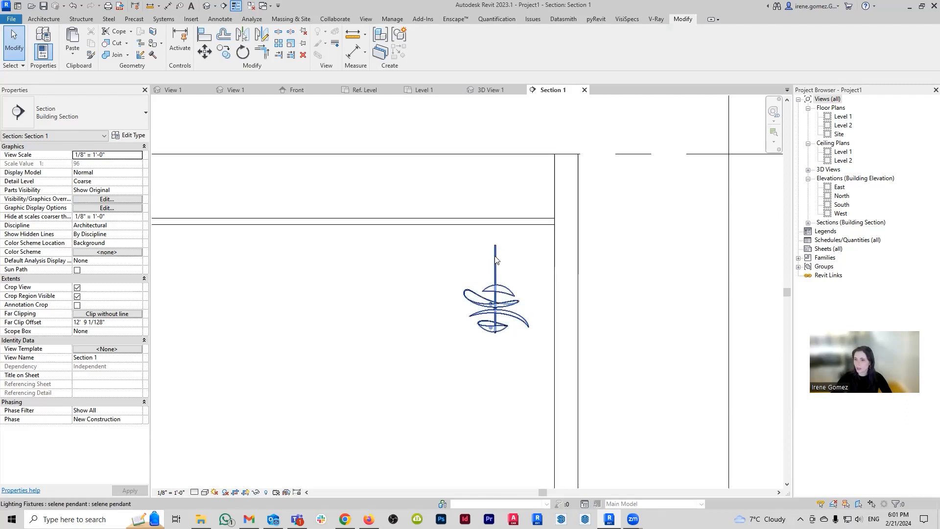
Step: In the selene pendant family's front elevation, draw a horizontal reference plane about 5' 6" above the Light Source Elevation plane
left_click(307, 89)
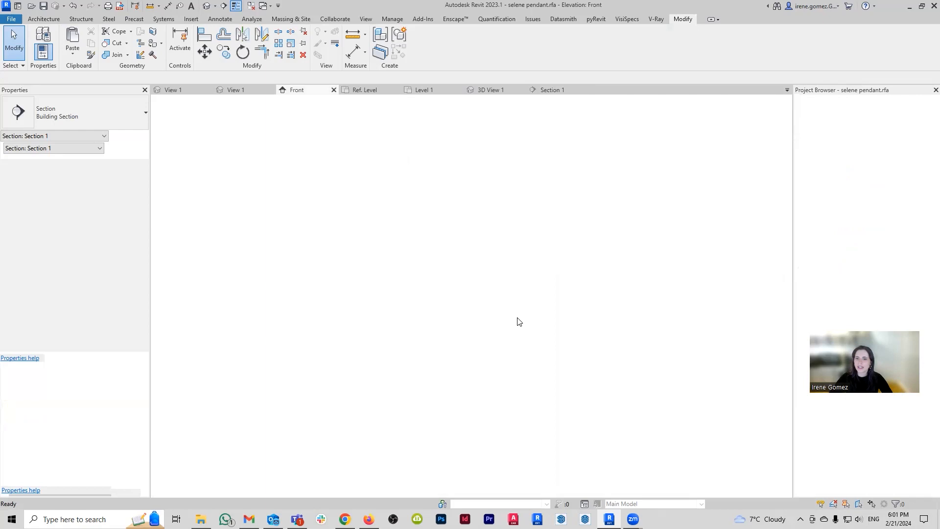
scroll(485, 305, "down", 5)
middle_click_drag(493, 294, 459, 362)
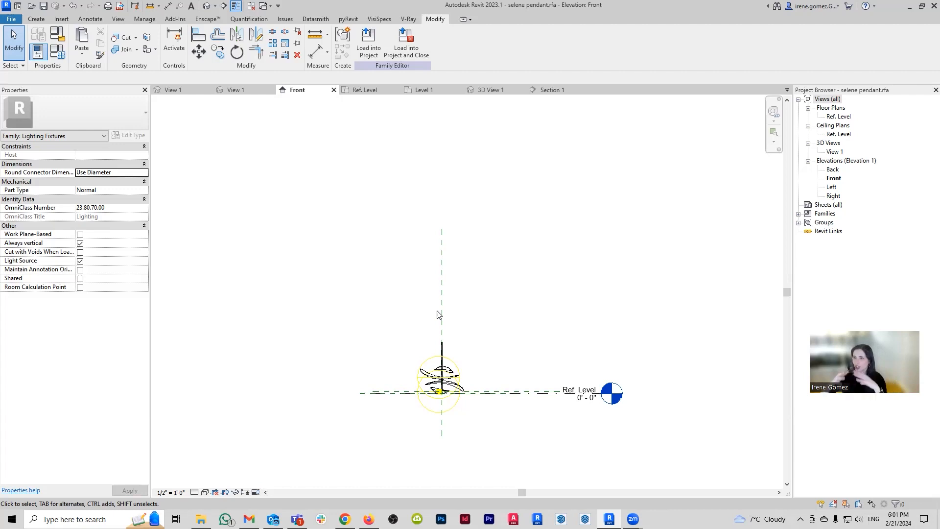
middle_click_drag(473, 299, 499, 318)
key("r")
key("p")
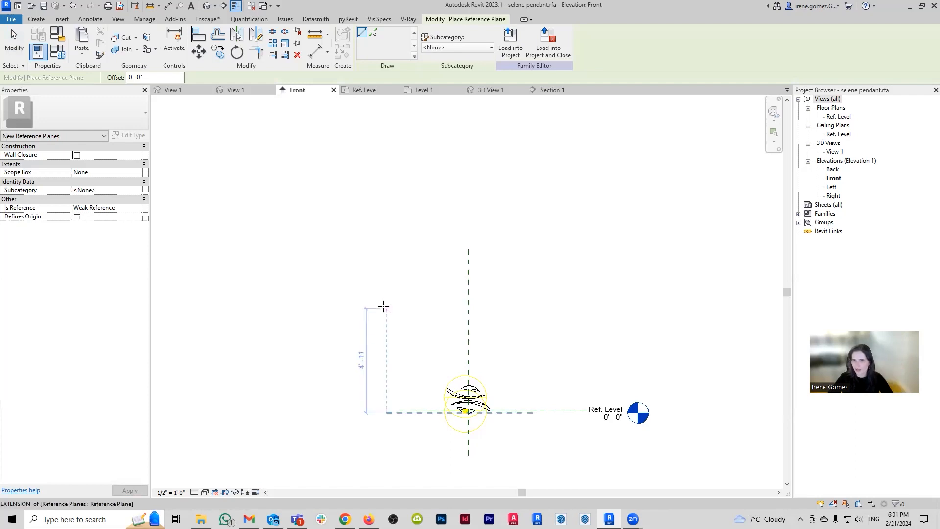
left_click(386, 293)
left_click(586, 294)
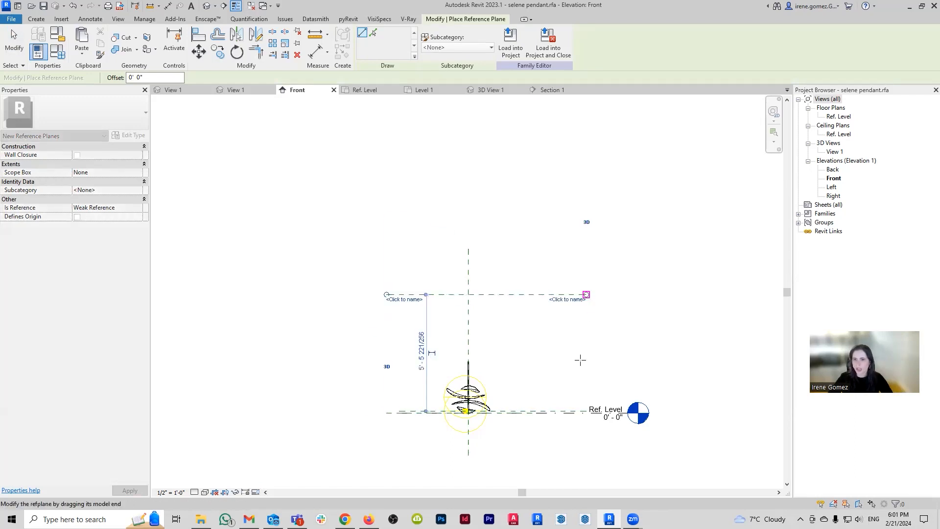
key("Escape")
scroll(493, 358, "up", 3)
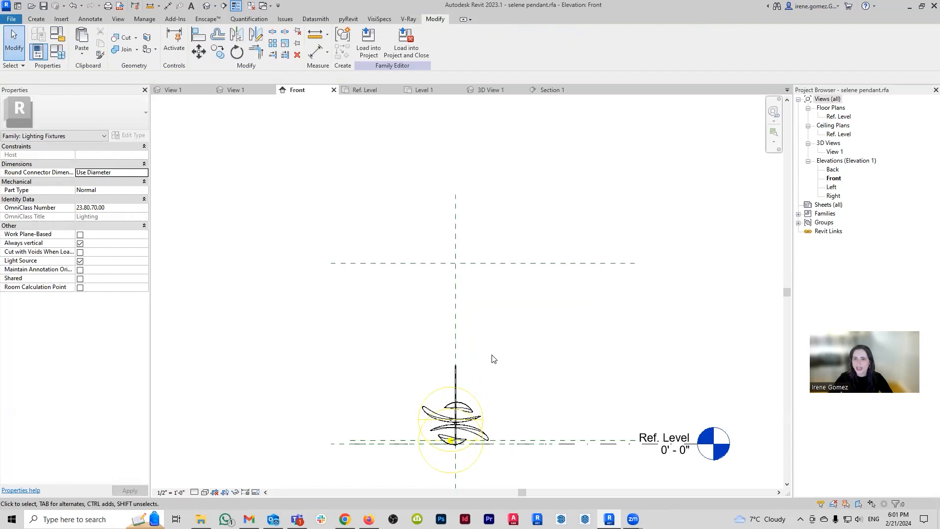
Step: Align the top end of the pendant's pipe with the new horizontal reference plane and lock the alignment
scroll(456, 376, "up", 2)
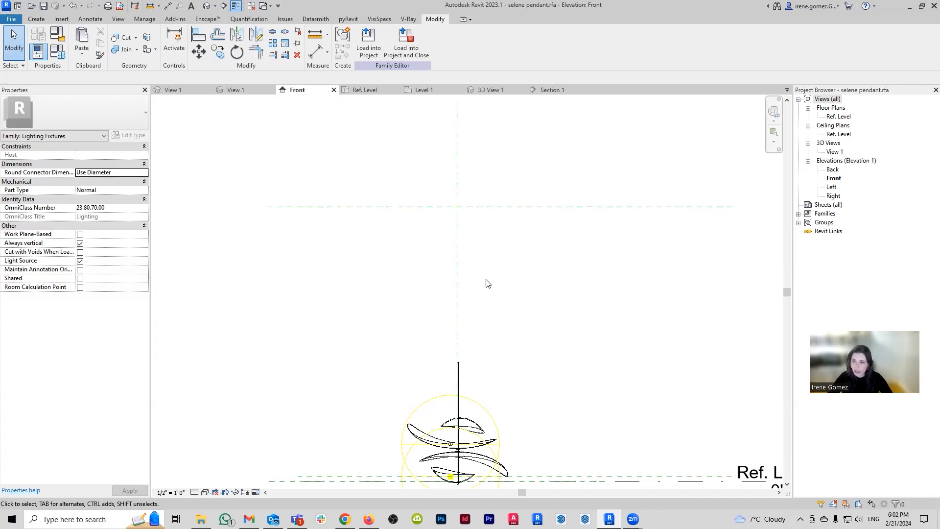
middle_click_drag(499, 346, 507, 334)
key("a")
key("l")
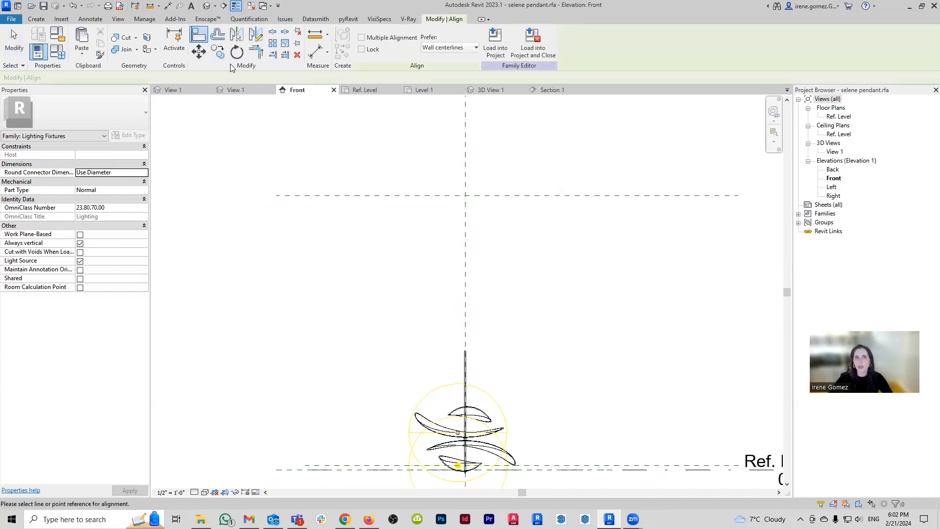
left_click(491, 194)
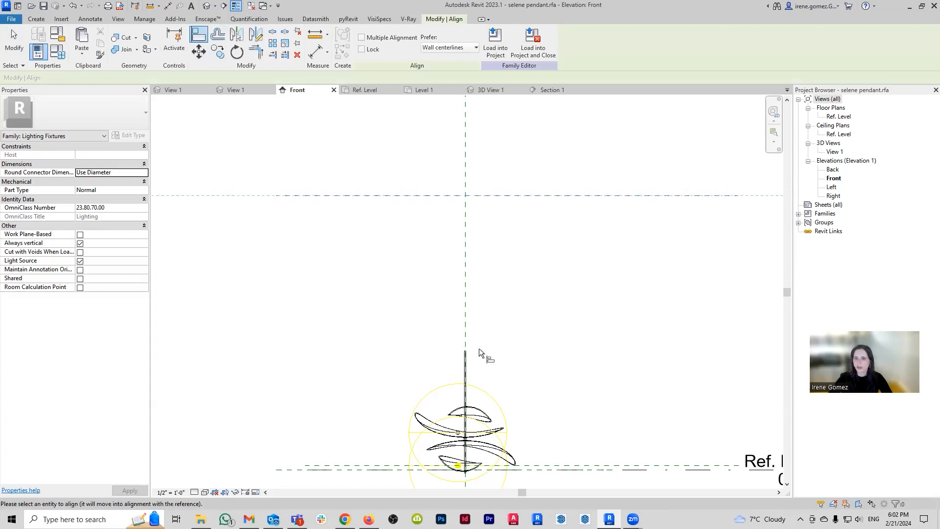
scroll(479, 348, "up", 4)
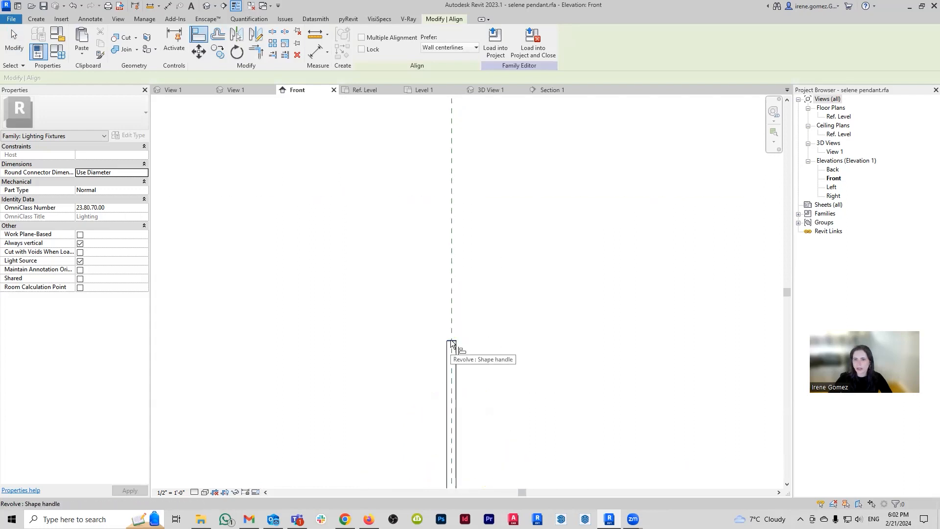
scroll(474, 318, "down", 5)
scroll(471, 427, "up", 1)
left_click(486, 417)
middle_click_drag(598, 128, 566, 295)
left_click(497, 211)
scroll(497, 214, "down", 4)
scroll(450, 251, "up", 1)
key("Escape")
key("Escape")
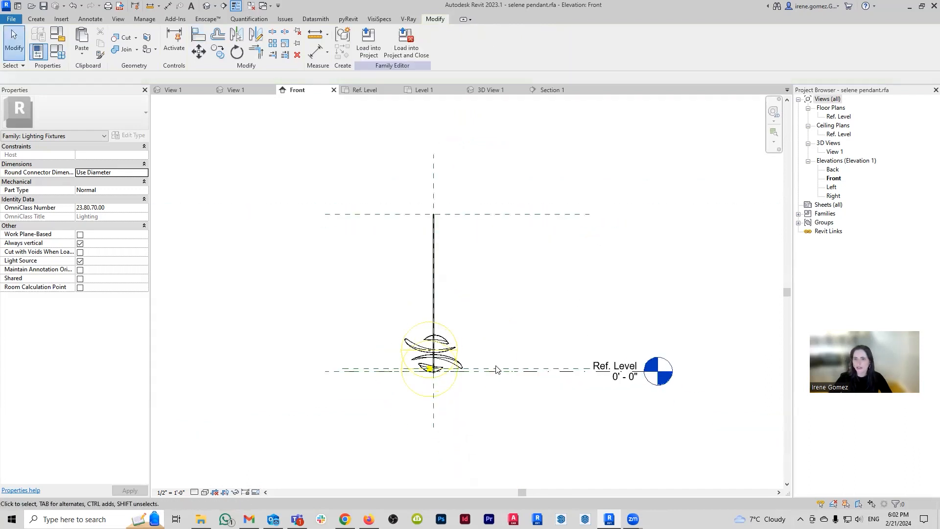
Step: Try raising the Light Source Elevation plane to about 2' 9" above Ref. Level
left_click_drag(495, 369, 494, 293)
scroll(460, 260, "up", 3)
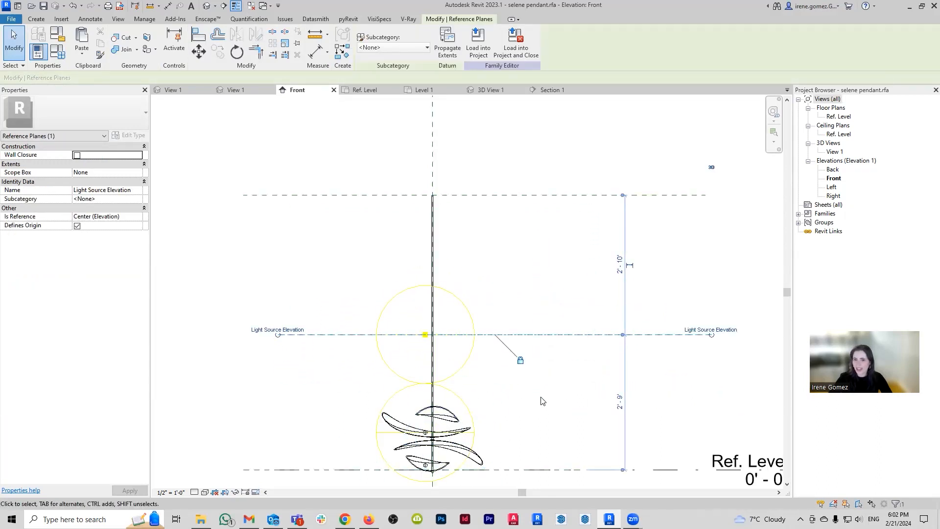
middle_click_drag(532, 409, 538, 330)
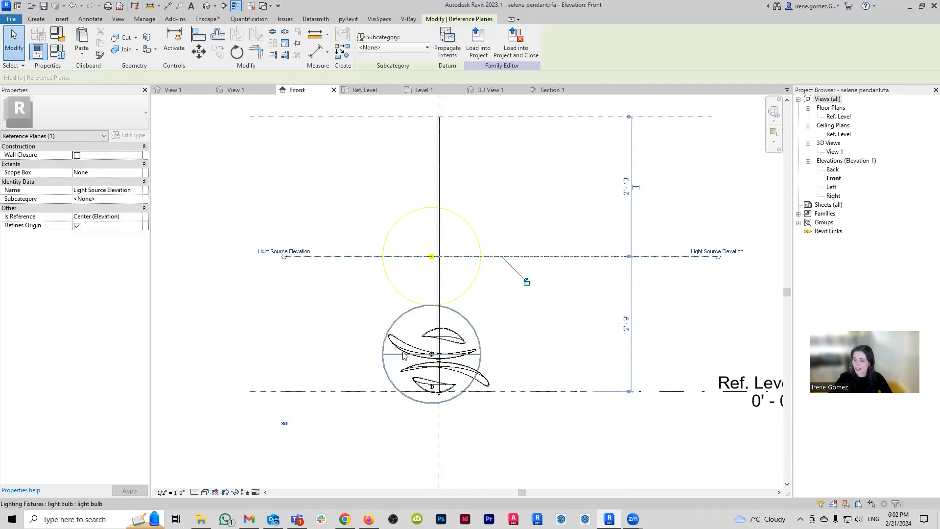
scroll(558, 325, "down", 3)
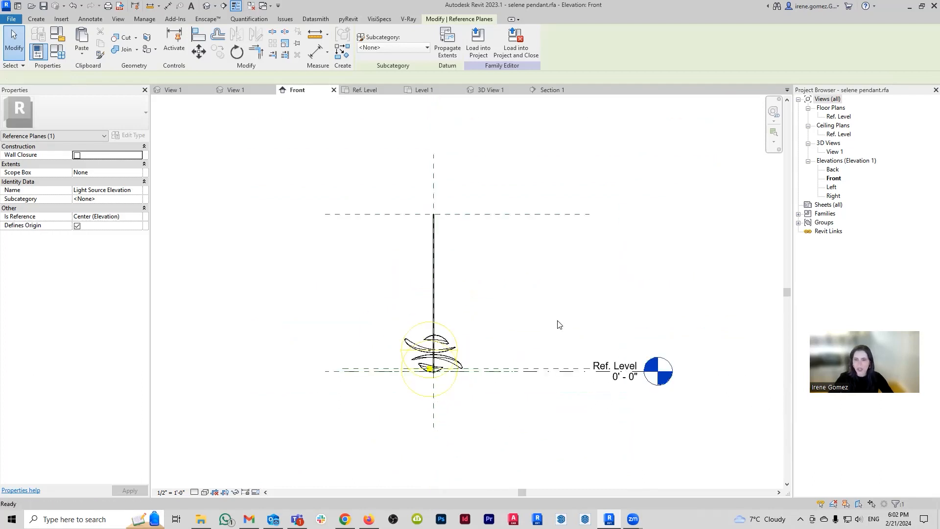
left_click(556, 323)
Step: Lower the pipe's top reference plane to about 3' 8" above the Light Source Elevation plane
scroll(486, 385, "up", 3)
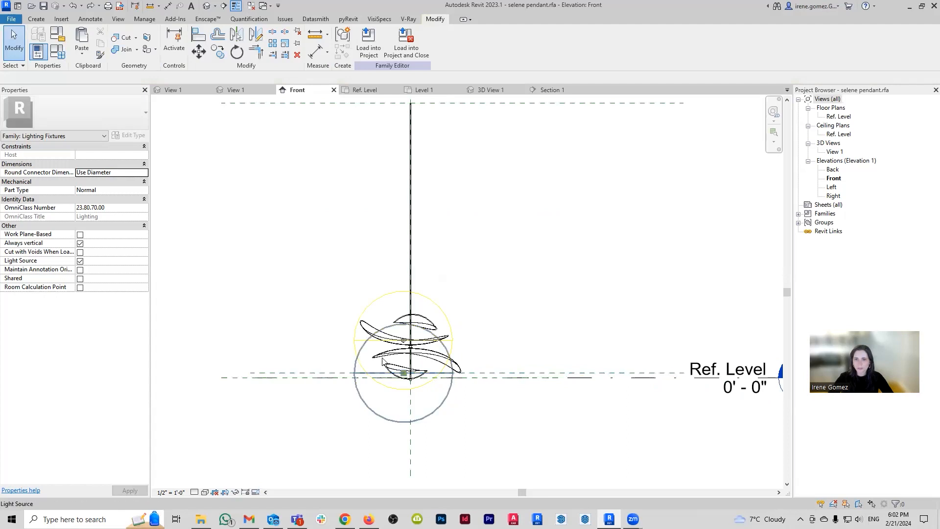
middle_click_drag(372, 357, 451, 401)
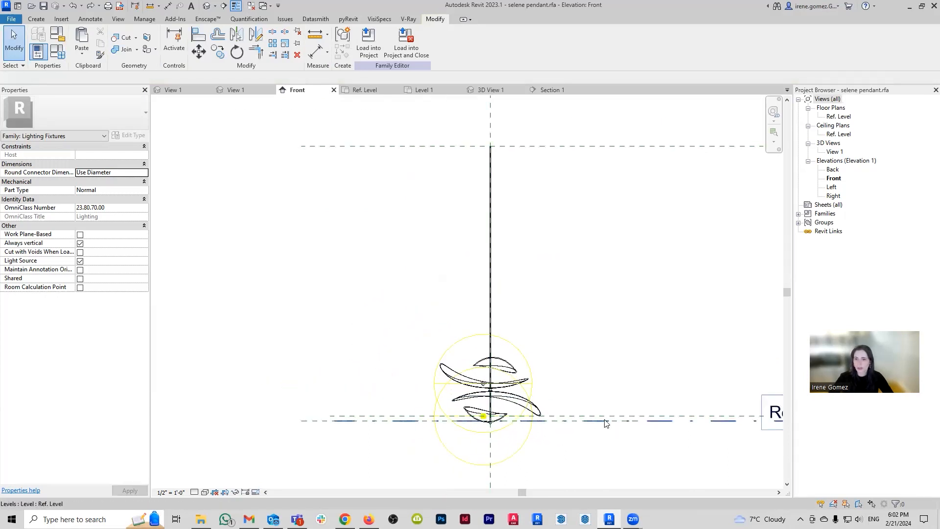
left_click(593, 146)
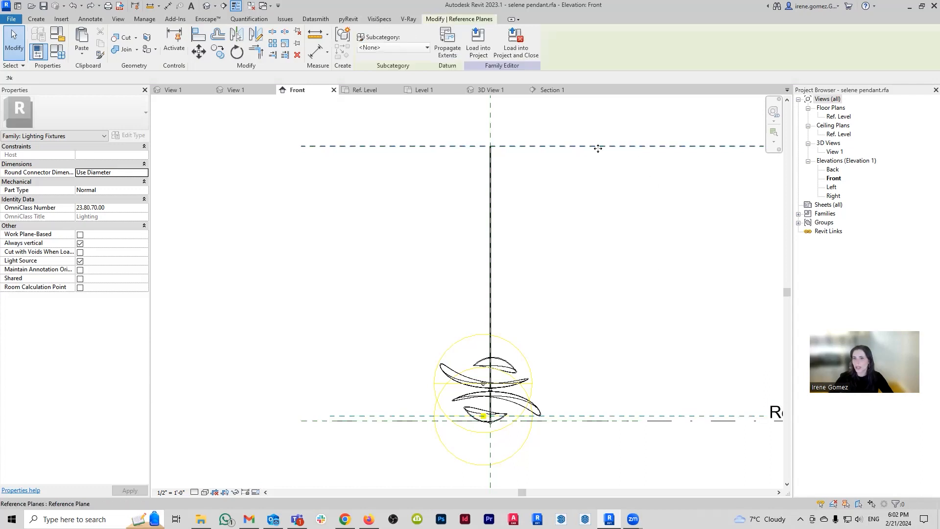
left_click_drag(593, 146, 593, 238)
scroll(510, 227, "up", 6)
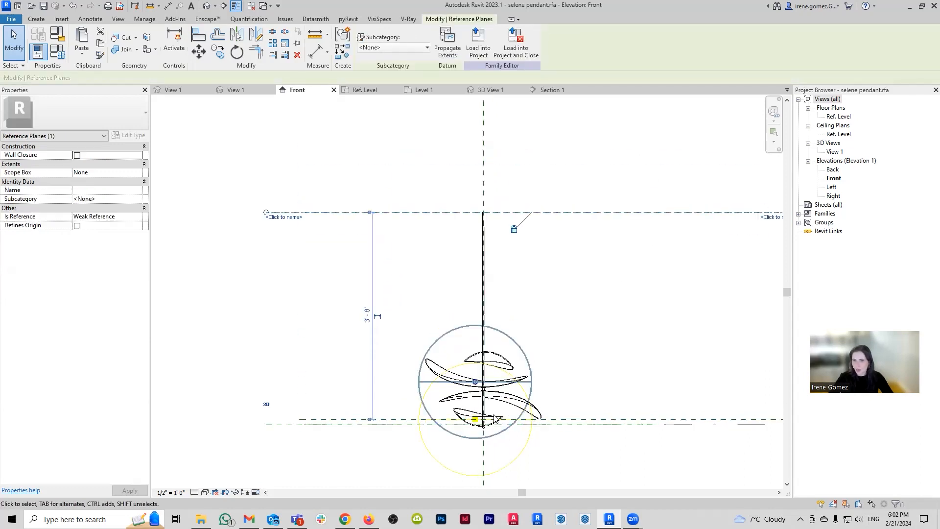
scroll(438, 276, "down", 6)
scroll(453, 361, "up", 7)
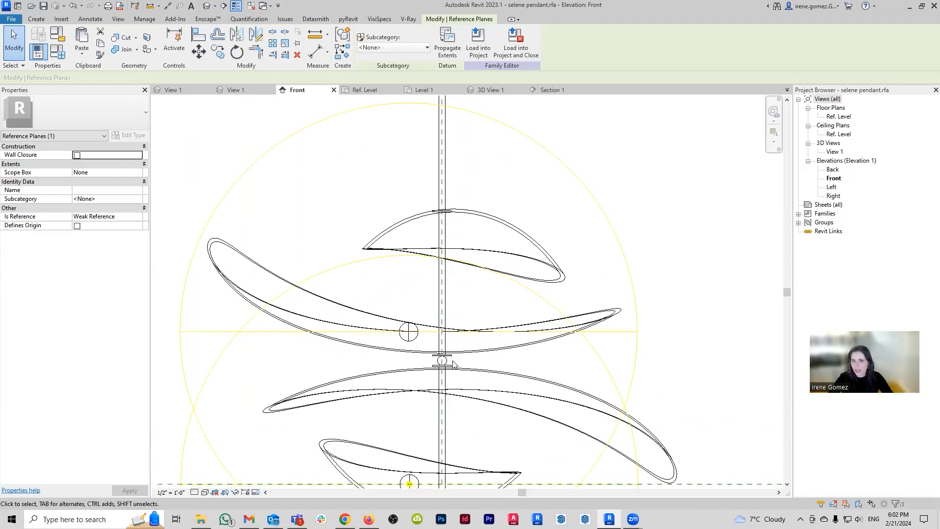
scroll(452, 361, "down", 2)
scroll(451, 360, "down", 5)
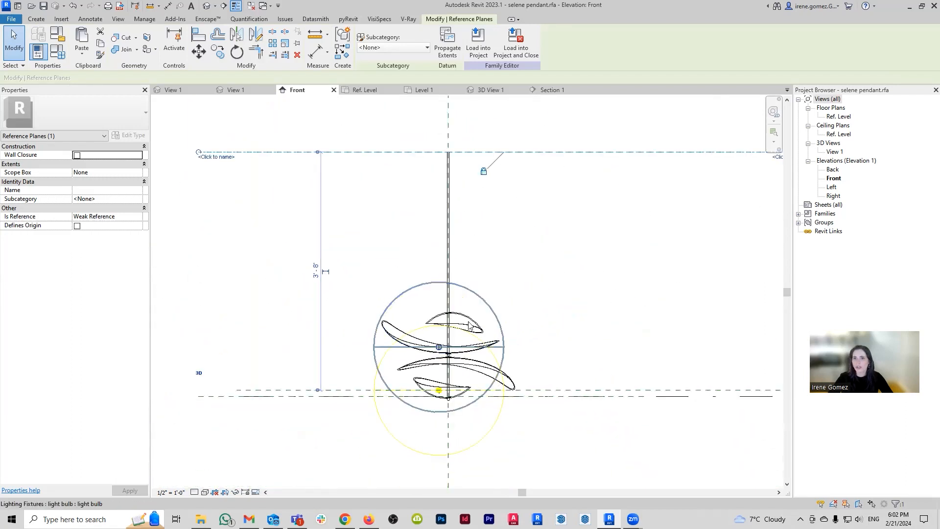
Step: Try to lower the pipe's top reference plane to about 1' 2" above the Light Source Elevation plane
left_click_drag(538, 152, 535, 317)
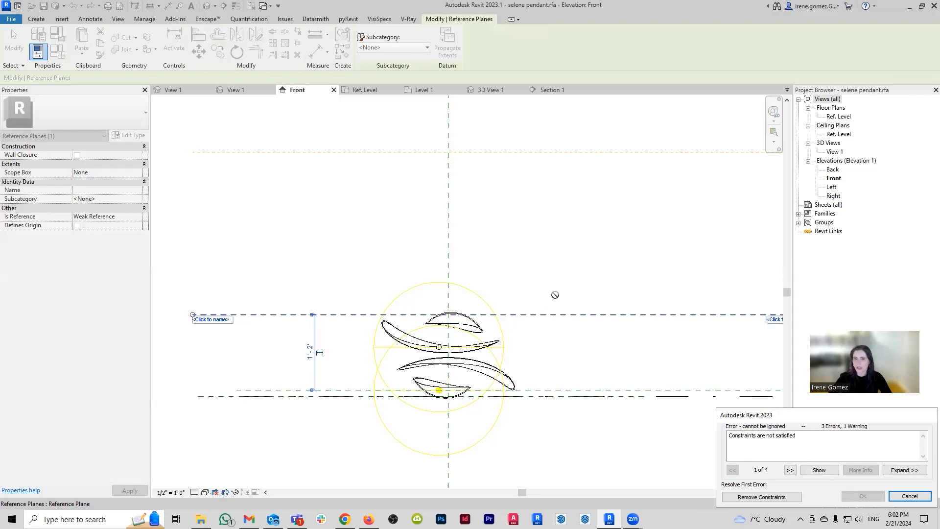
key("Escape")
key("z")
key("f")
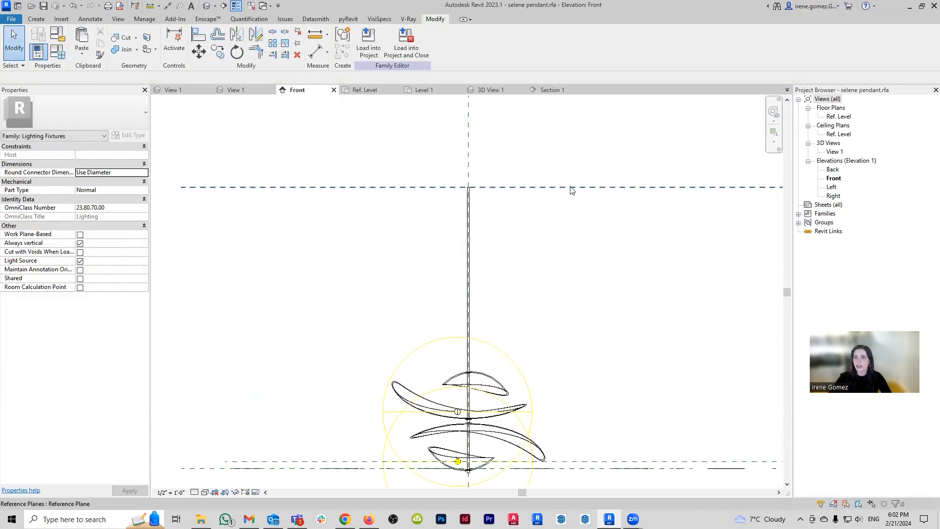
Step: Lower the pipe's top reference plane to about 1' 9" above Ref. Level, just above the petals
left_click(571, 188)
left_click_drag(571, 187, 549, 337)
middle_click_drag(496, 381, 522, 313)
left_click(417, 362)
scroll(417, 362, "up", 2)
middle_click_drag(347, 378, 450, 373)
scroll(397, 374, "up", 1)
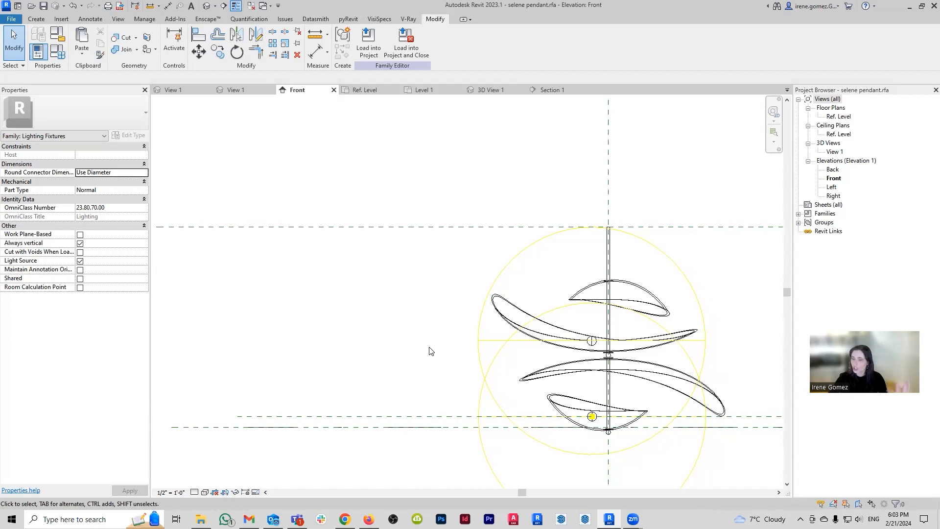
Step: Add an aligned dimension between Ref. Level and the pipe's top reference plane, placed beside the pendant
key("d")
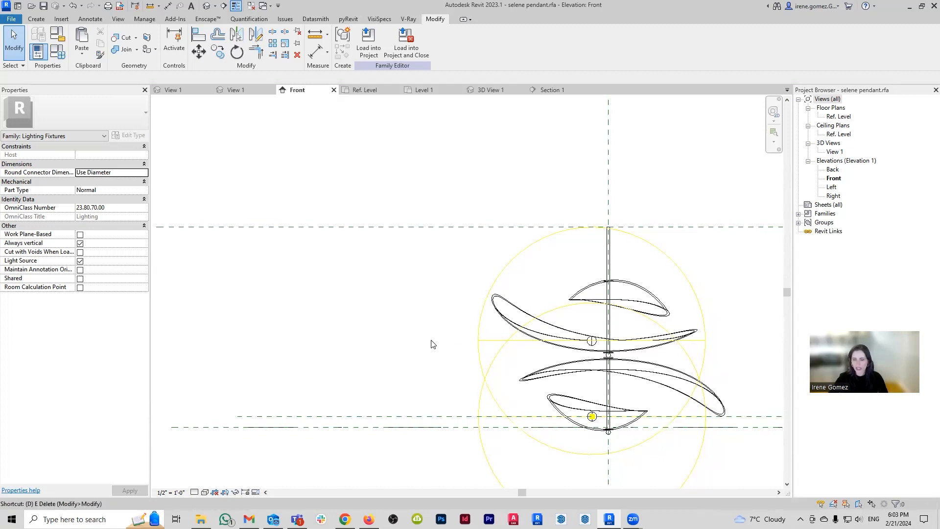
key("i")
scroll(407, 361, "down", 2)
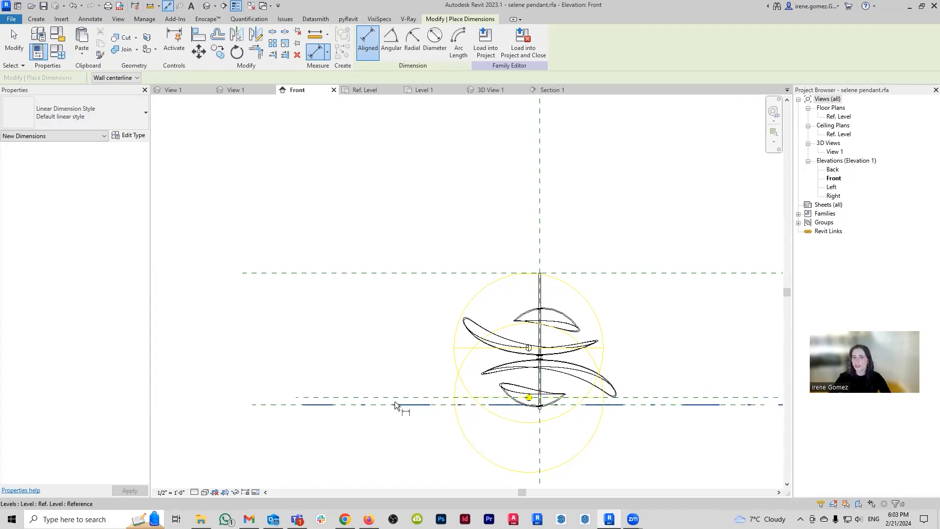
left_click(397, 403)
left_click(396, 272)
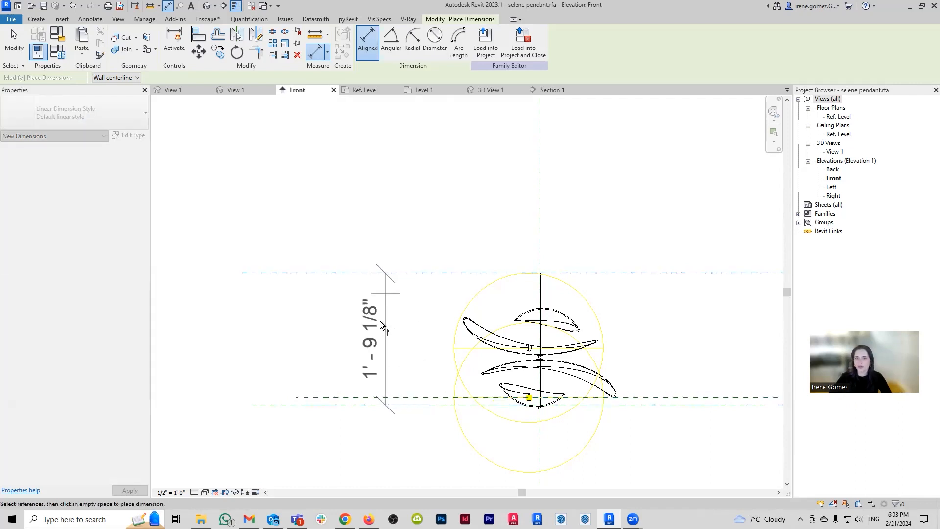
left_click(338, 341)
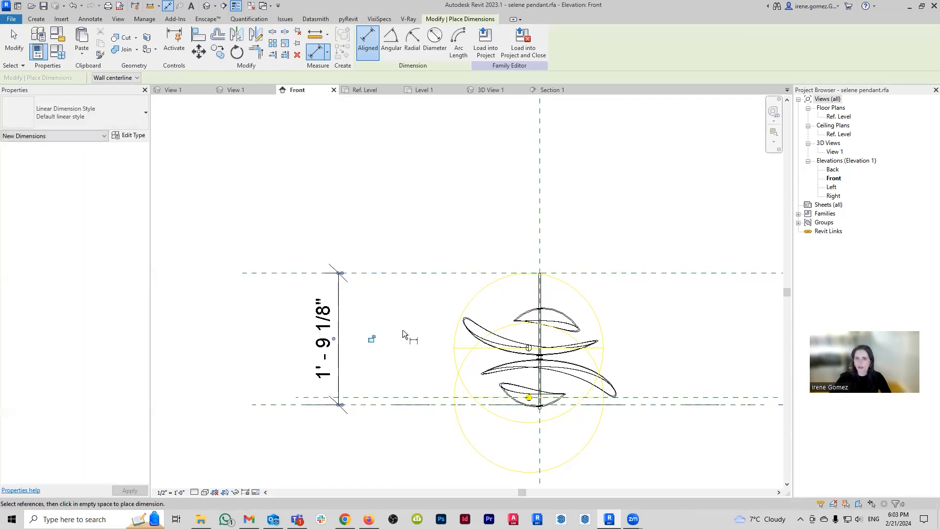
key("Escape")
Step: Label the pipe's vertical dimension with a new instance family parameter named "pipe height"
left_click(339, 338)
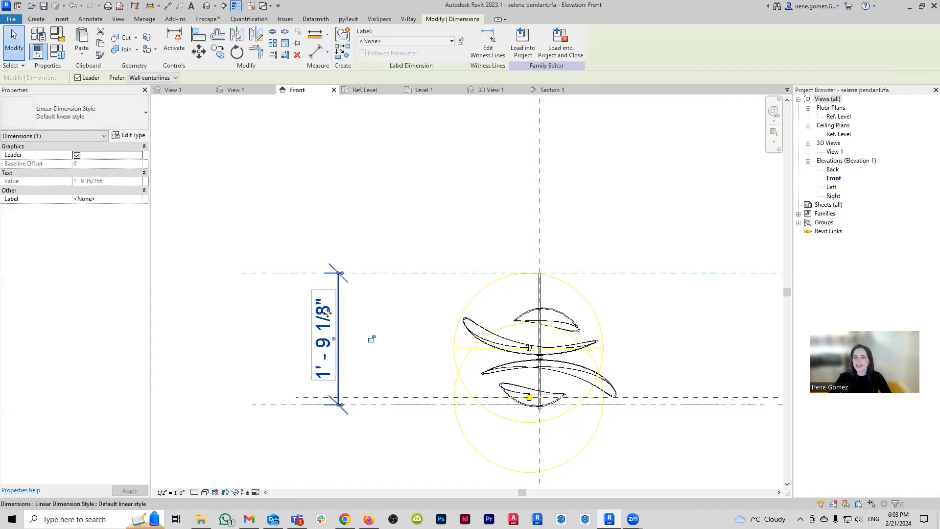
left_click(461, 43)
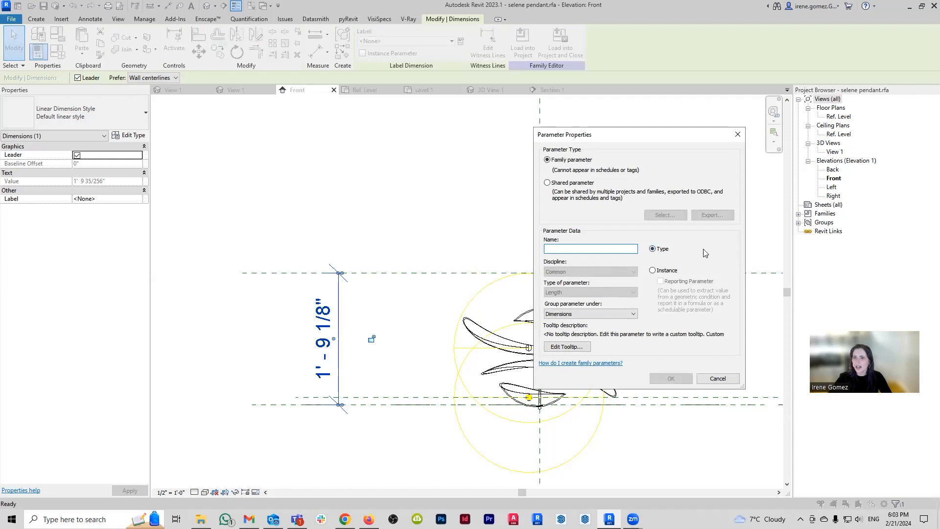
left_click(671, 272)
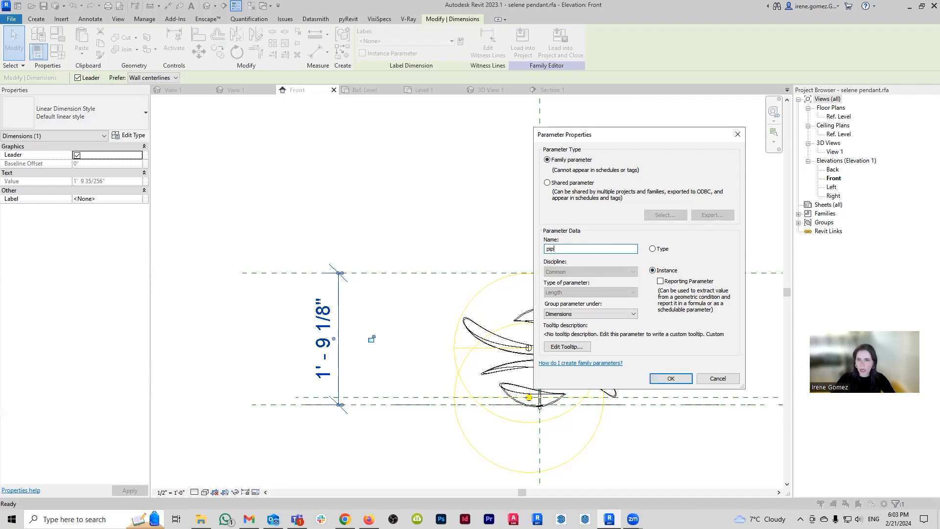
type("pipe height")
left_click(671, 378)
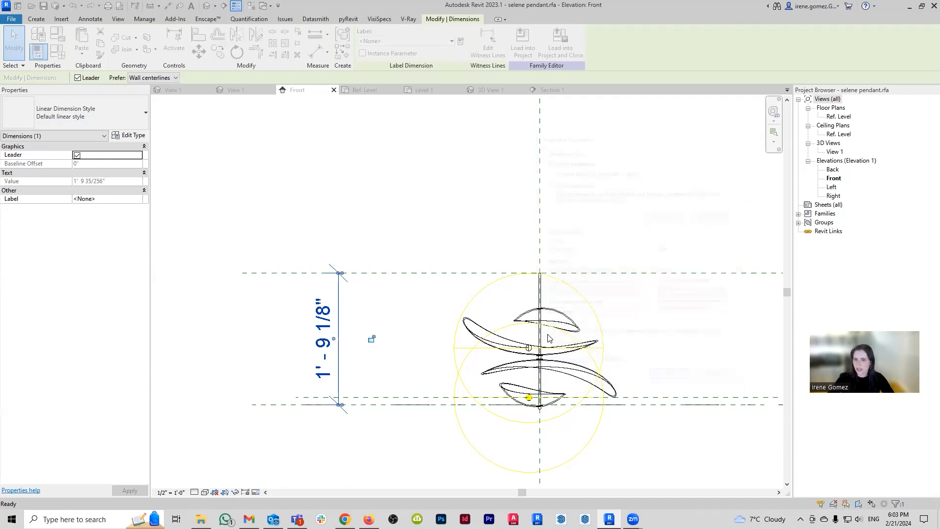
left_click(377, 199)
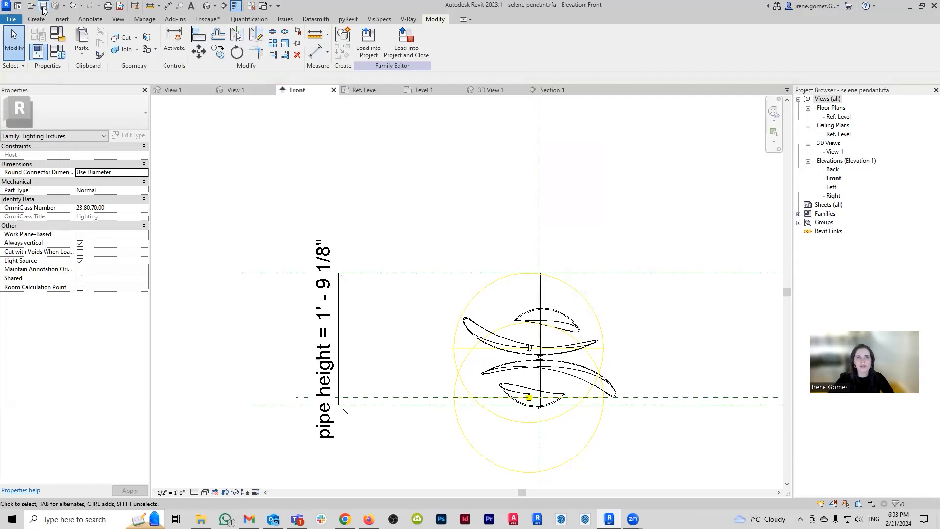
Step: Save the pendant family and load it into Project1, overwriting the existing version
left_click(44, 9)
left_click(368, 49)
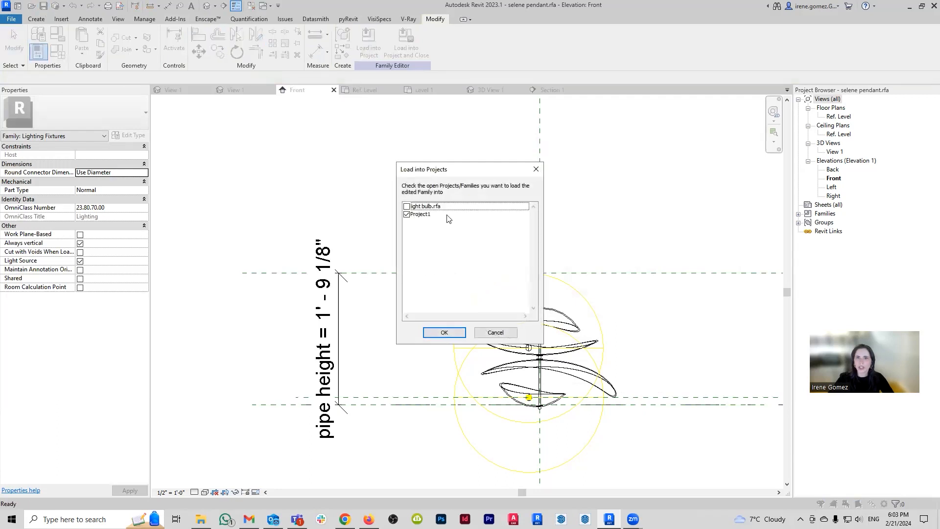
left_click(443, 333)
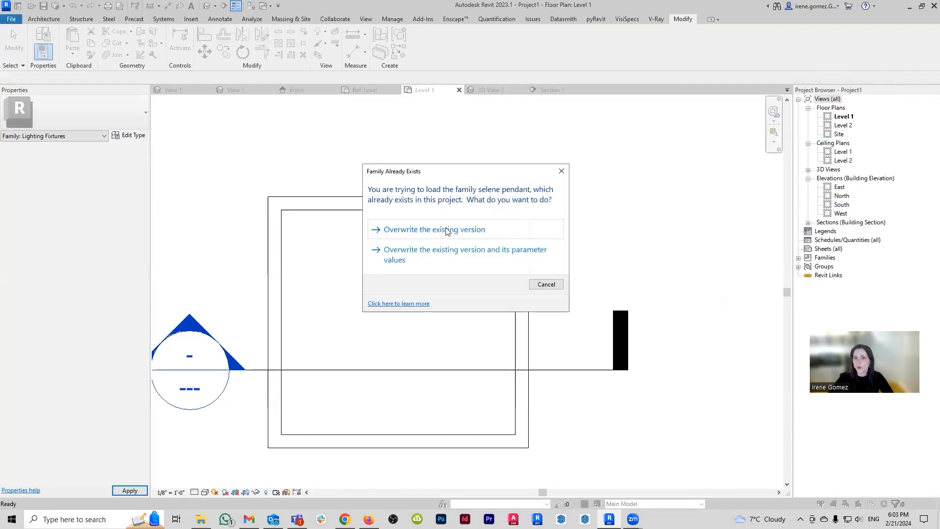
left_click(447, 231)
scroll(504, 158, "up", 1)
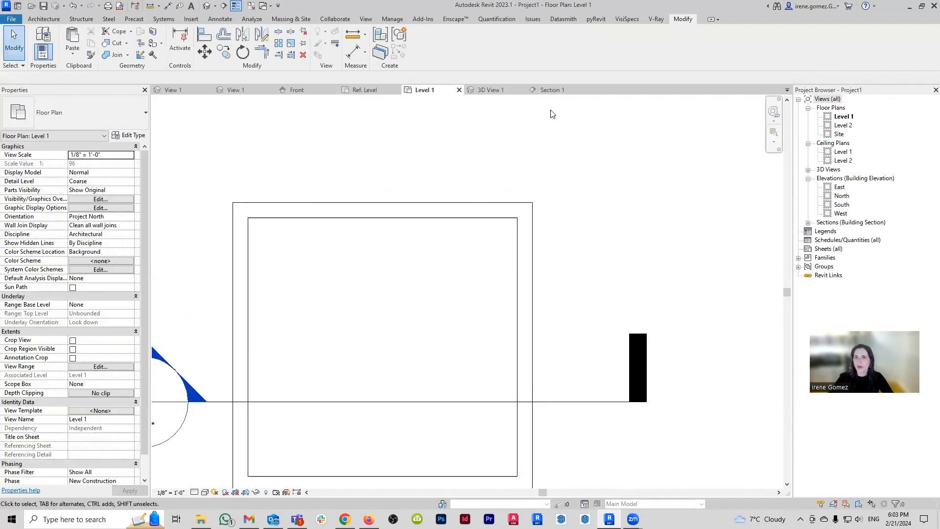
Step: In the Section 1 view, select the pendant and move it down to about 4' 5" above Level 1
left_click(554, 89)
middle_click_drag(539, 288, 550, 289)
left_click(531, 274)
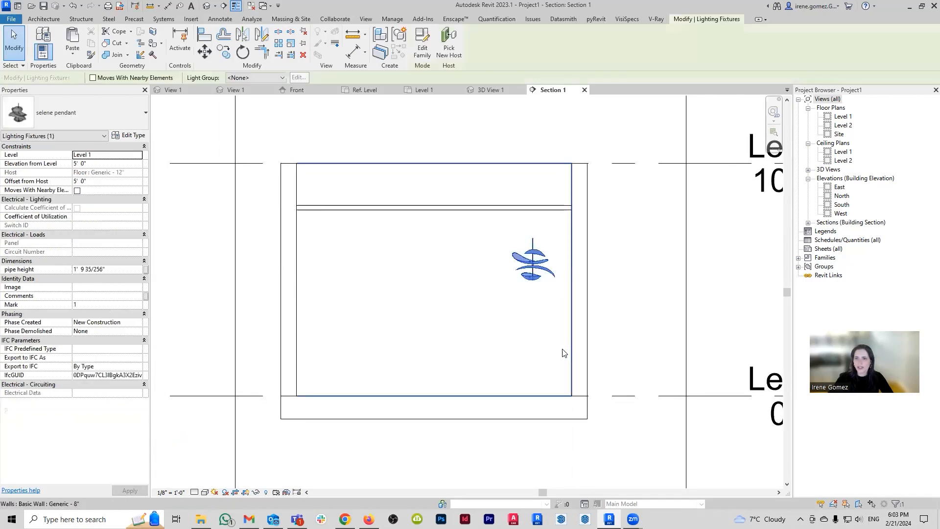
scroll(541, 245, "up", 2)
scroll(533, 242, "up", 10)
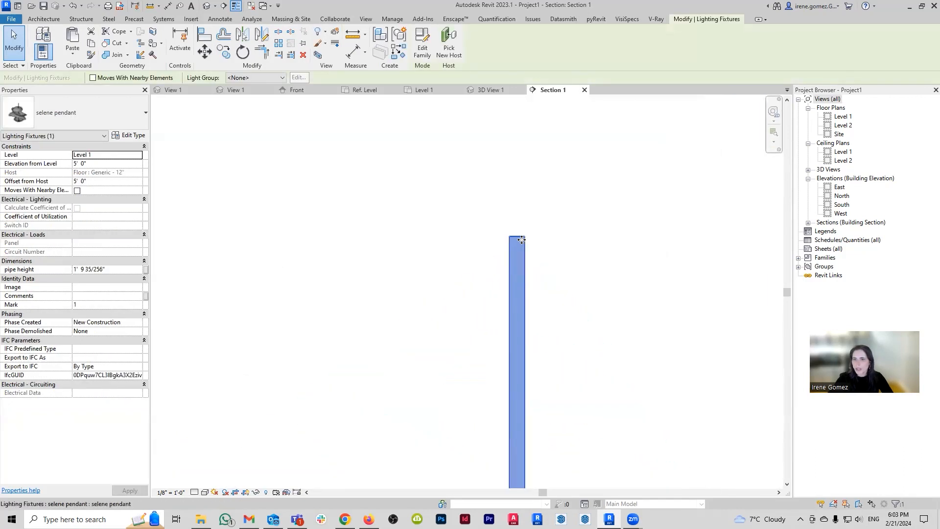
scroll(513, 228, "down", 8)
scroll(512, 225, "up", 7)
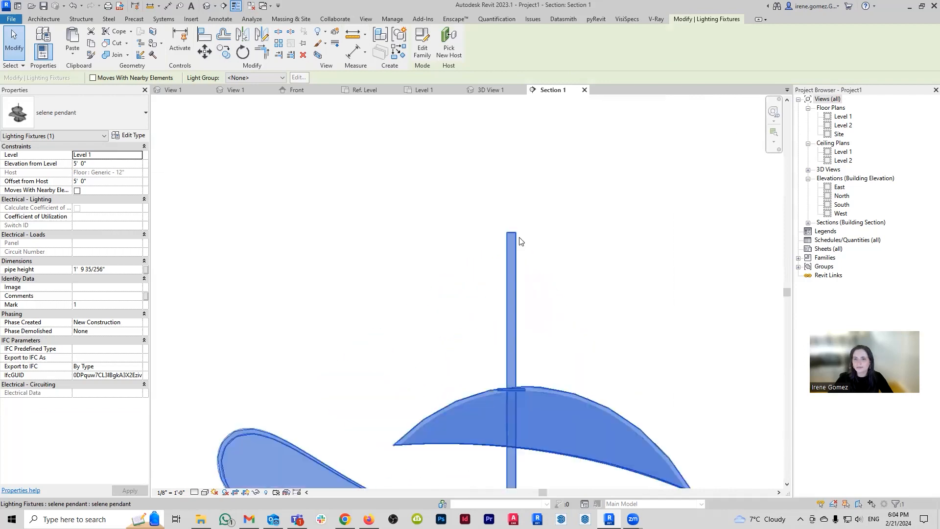
scroll(457, 218, "down", 8)
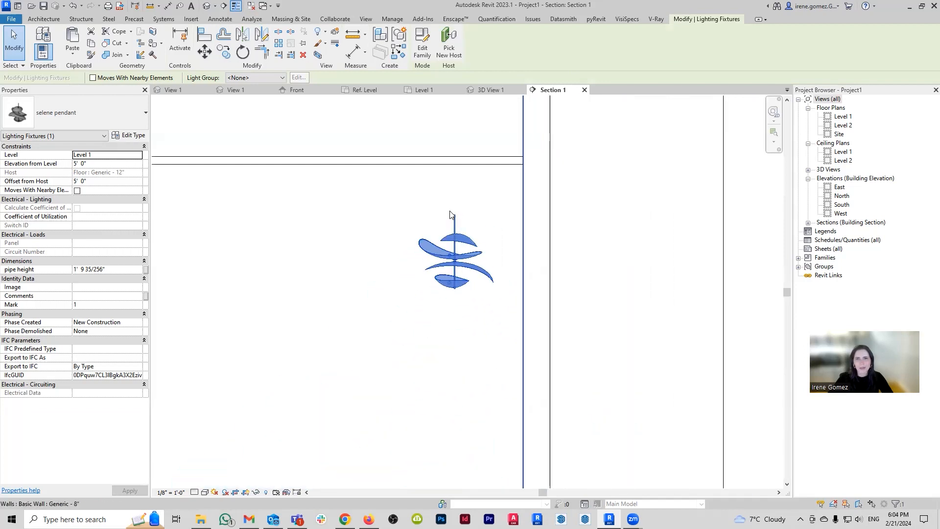
middle_click_drag(499, 269, 526, 283)
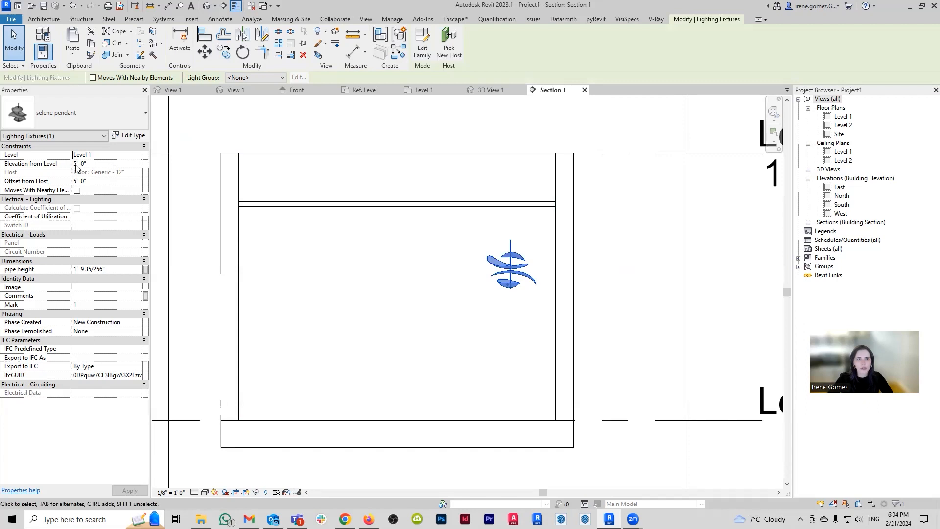
mouse_move(511, 280)
left_mouse_down()
mouse_move(512, 353)
mouse_move(511, 284)
left_mouse_up()
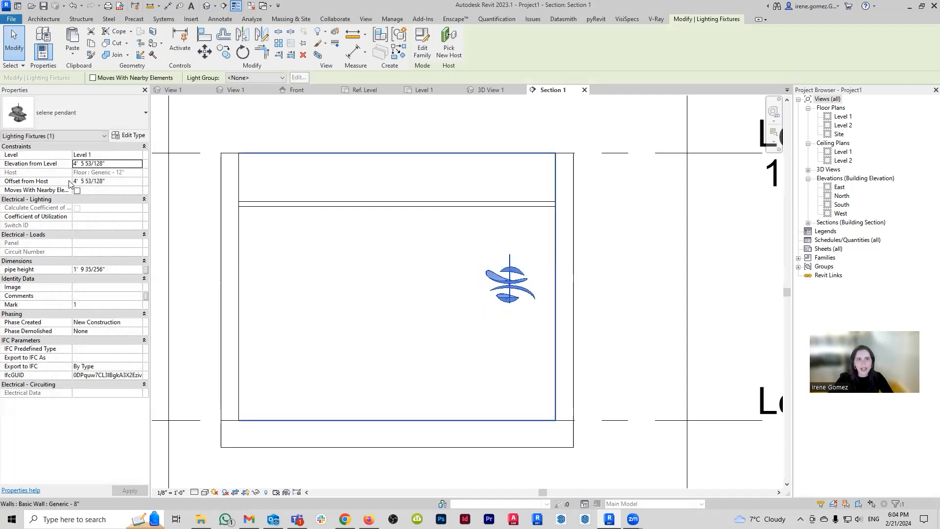
Step: Try an Offset from Host of 8' 0" for the pendant and undo it
left_click(114, 182)
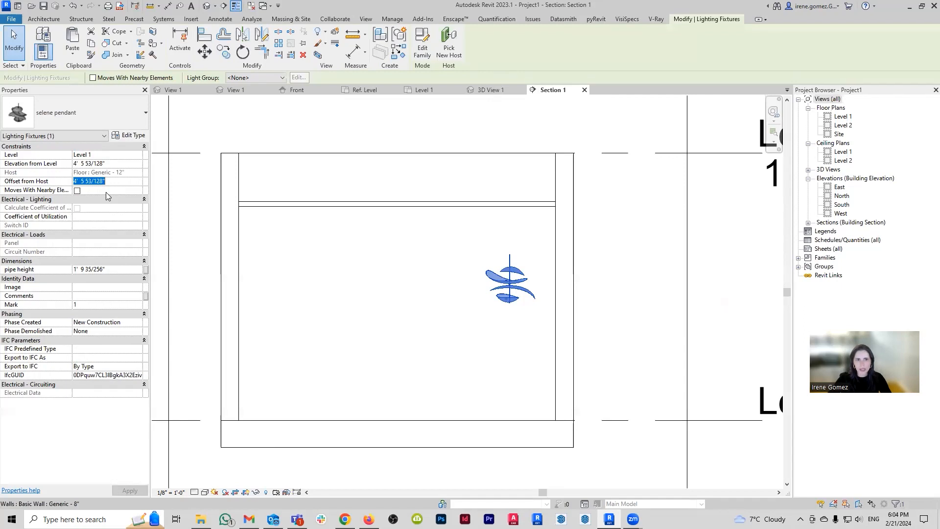
type("8")
key("Return")
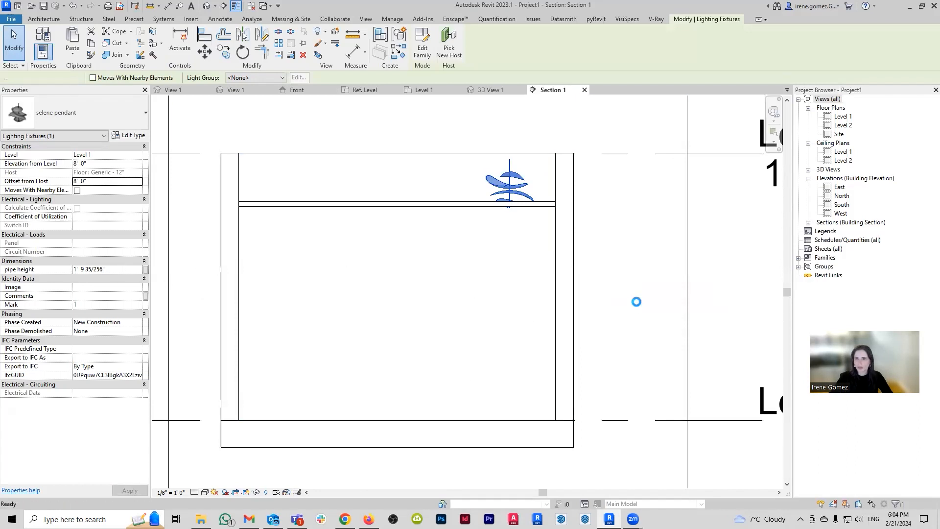
key("ctrl+z")
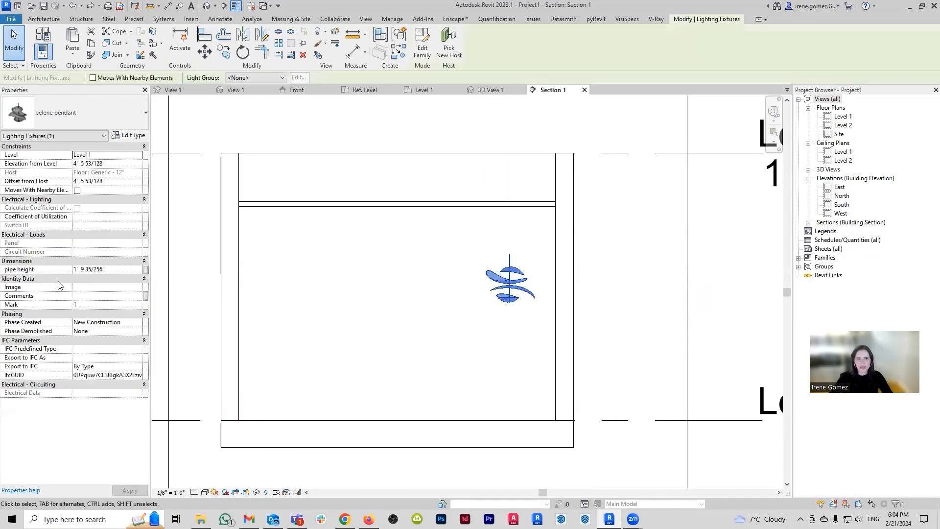
Step: Try a pipe height of 3' 0" on the placed pendant
left_click(120, 269)
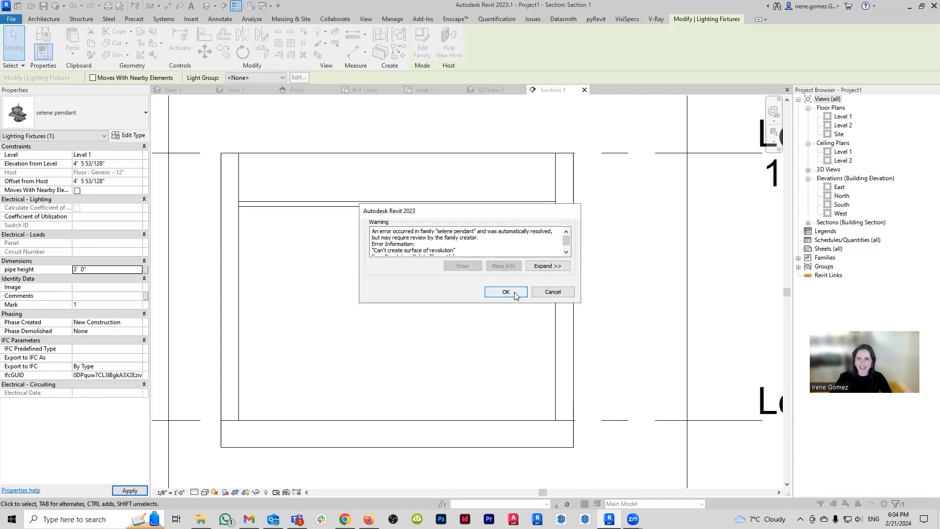
left_click(505, 292)
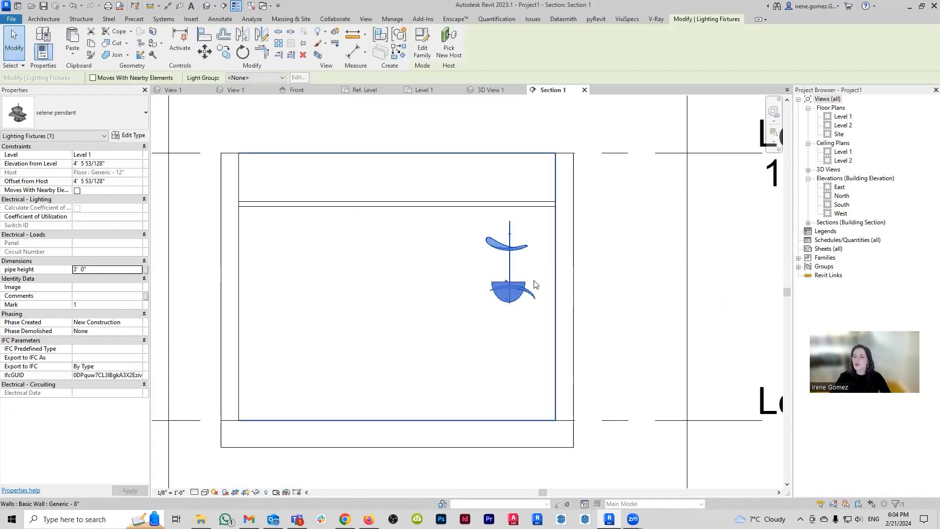
key("Escape")
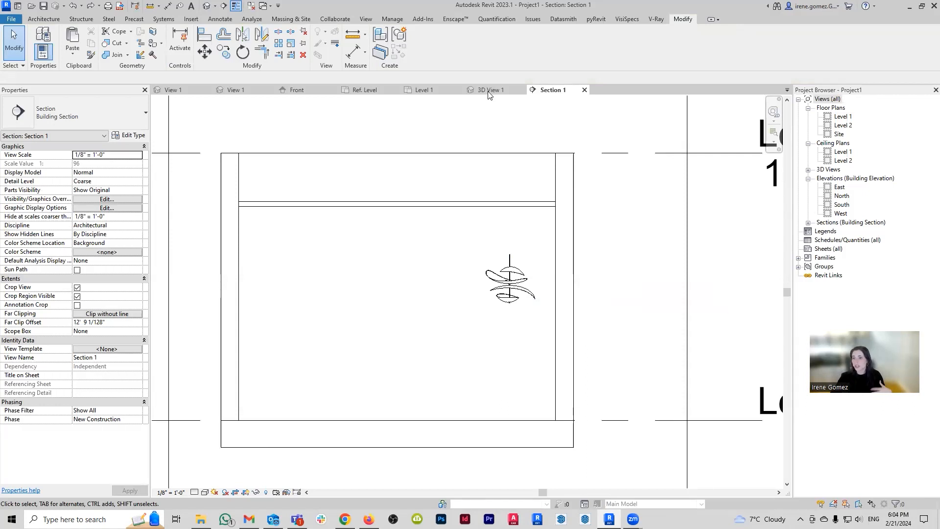
Step: Return to the pendant family's Front view and delete the pipe height dimension
left_click(298, 90)
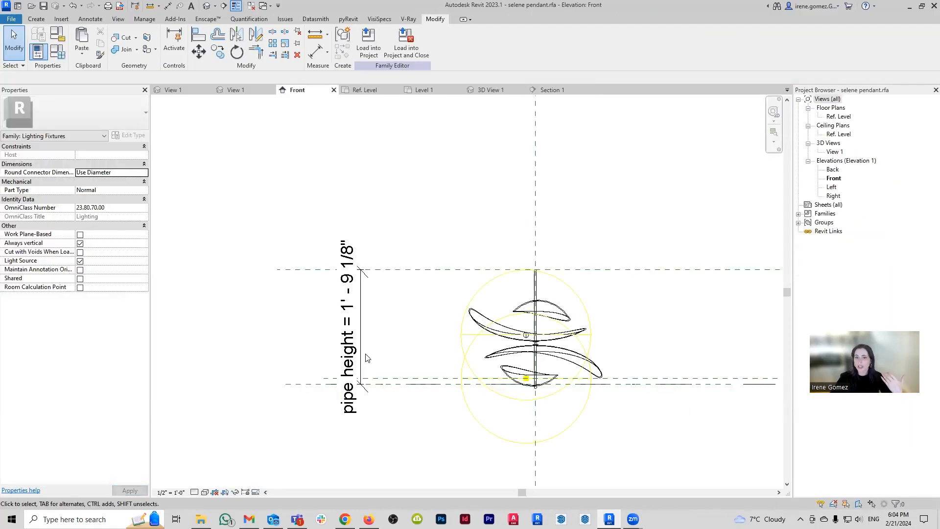
left_click(361, 351)
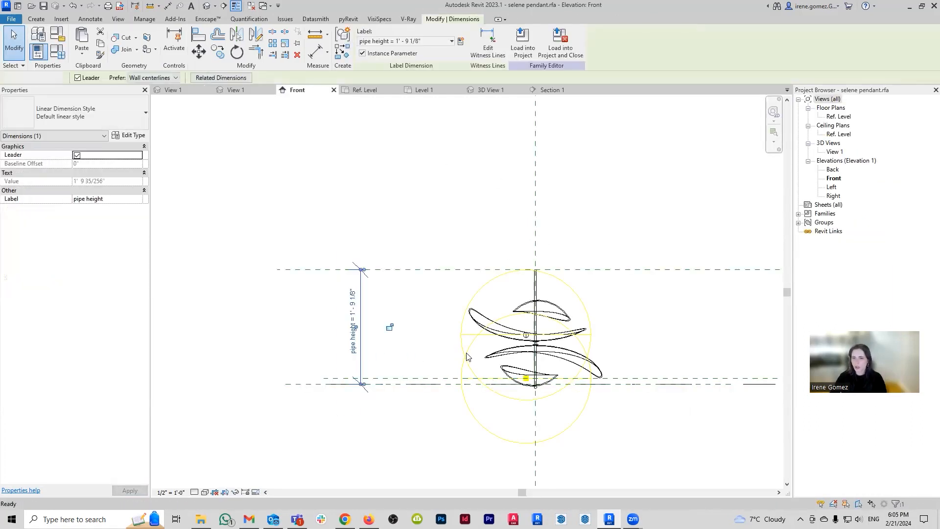
key("Delete")
middle_click_drag(465, 353, 434, 352)
scroll(386, 371, "up", 1)
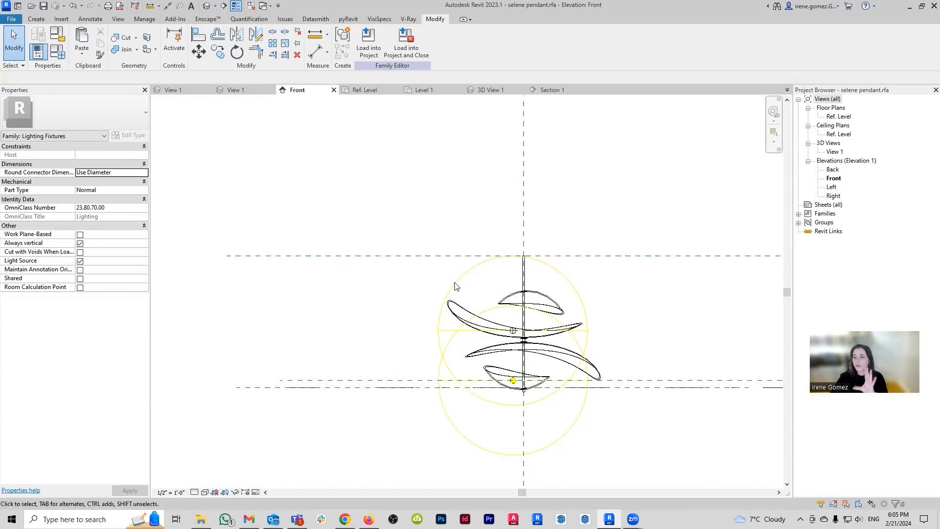
Step: Raise the pipe's top reference plane slightly, to about 1' 8 3/4" above the Light Source Elevation plane
scroll(549, 282, "up", 1)
left_click(595, 249)
mouse_move(595, 248)
left_mouse_down()
mouse_move(601, 149)
mouse_move(583, 245)
left_mouse_up()
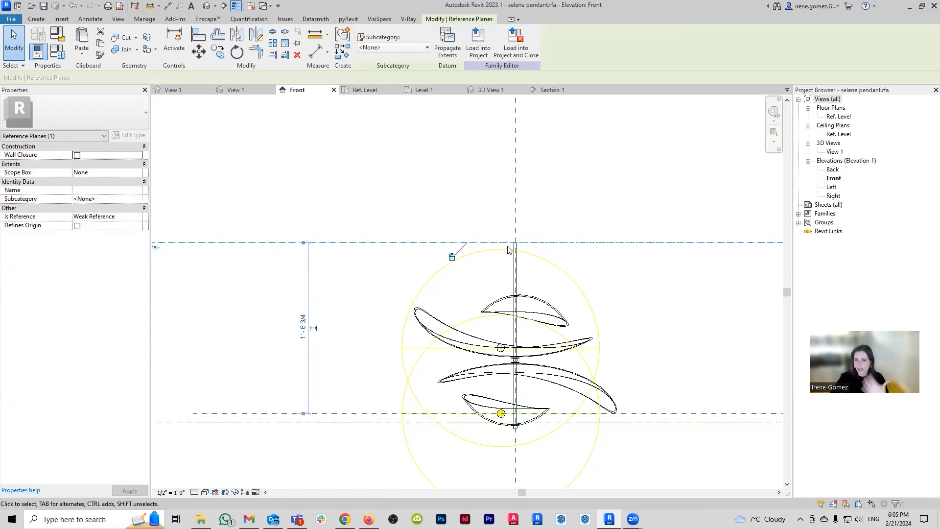
key("Escape")
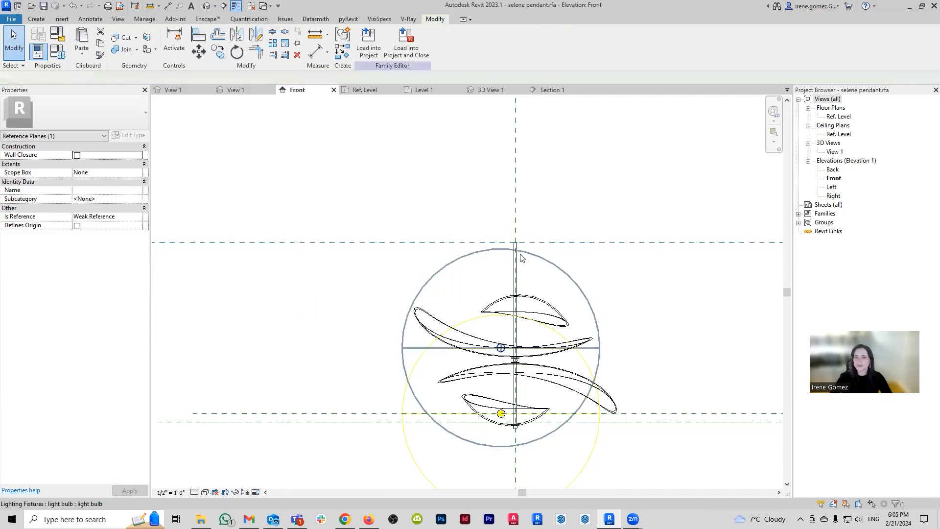
Step: Edit the pipe's revolve sketch and lower its short top edge to a little below the top reference plane
left_click(516, 256)
left_click(367, 49)
scroll(518, 250, "up", 3)
scroll(518, 250, "up", 2)
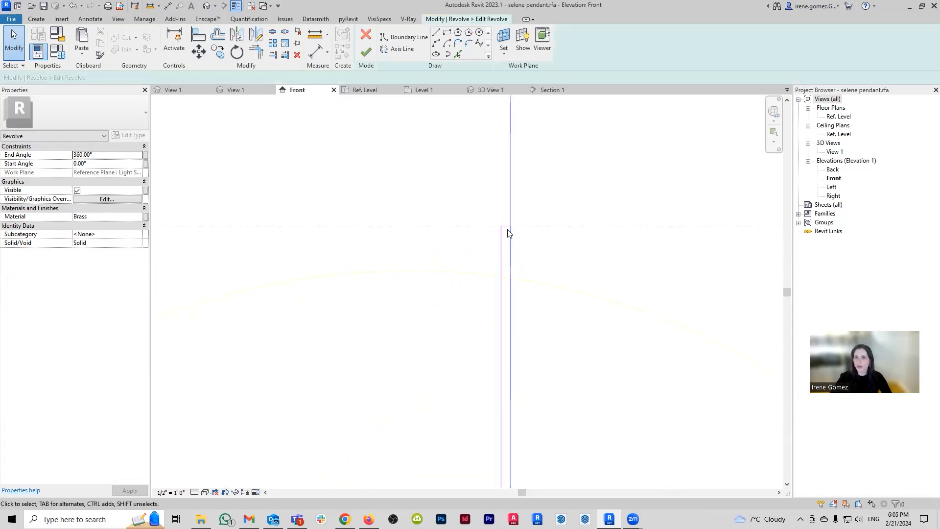
left_click(503, 225)
scroll(505, 224, "up", 1)
left_click_drag(503, 218, 510, 300)
left_click(531, 286)
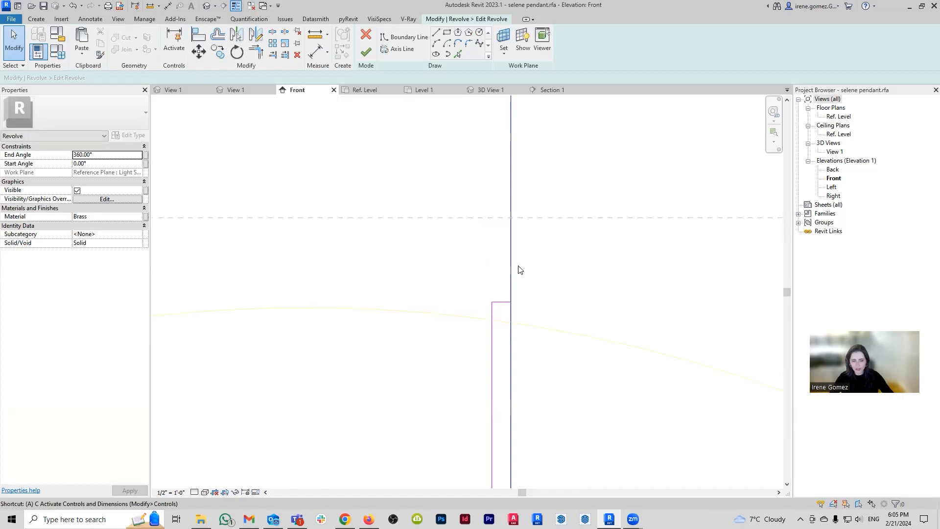
Step: Align and lock the pipe sketch's top edge to the top reference plane and finish the revolve edit
key("a")
key("l")
left_click(478, 216)
left_click(504, 302)
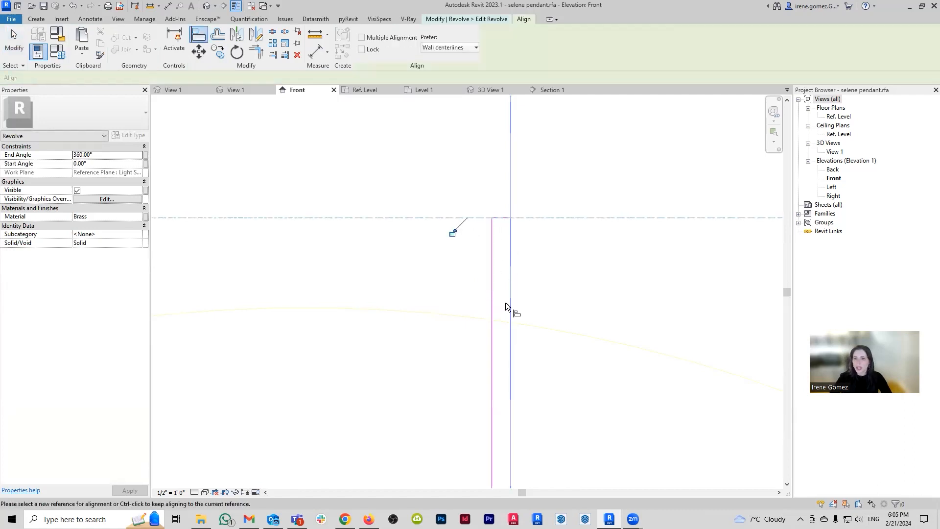
scroll(515, 234, "down", 5)
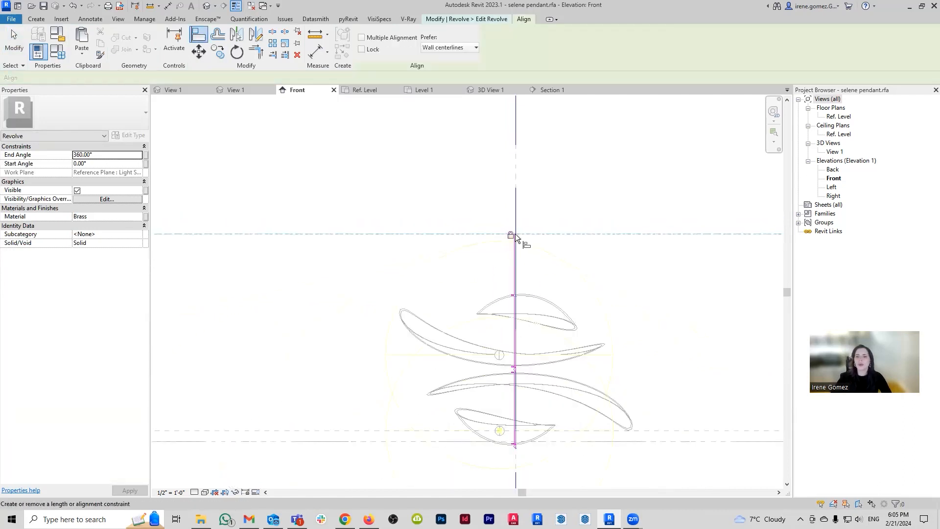
key("Escape")
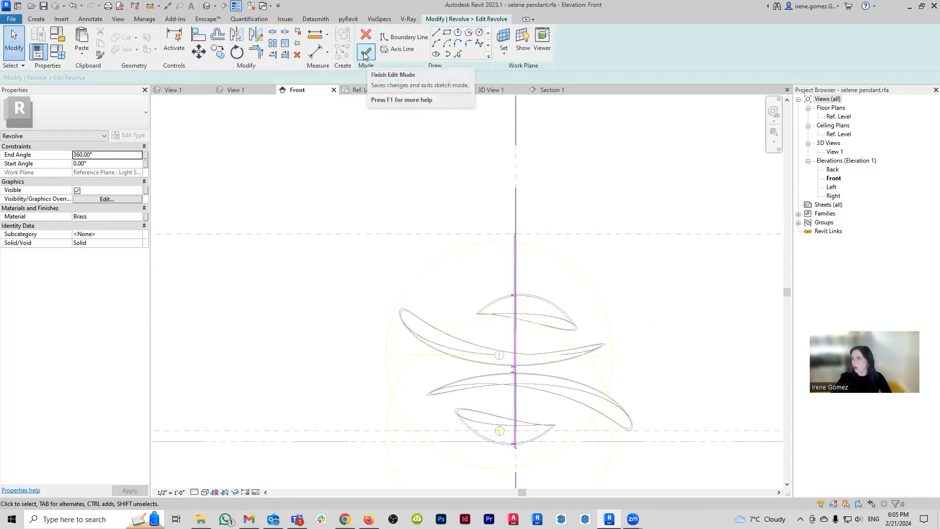
left_click(364, 53)
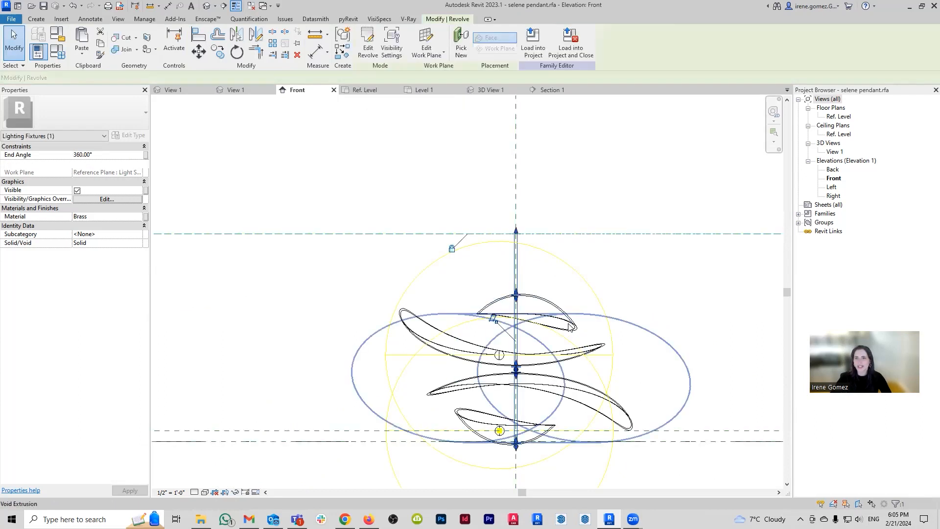
Step: Add an aligned dimension between the Light Source Elevation plane and the pipe's top reference plane, beside the pendant
middle_click_drag(360, 397, 380, 397)
key("d")
key("i")
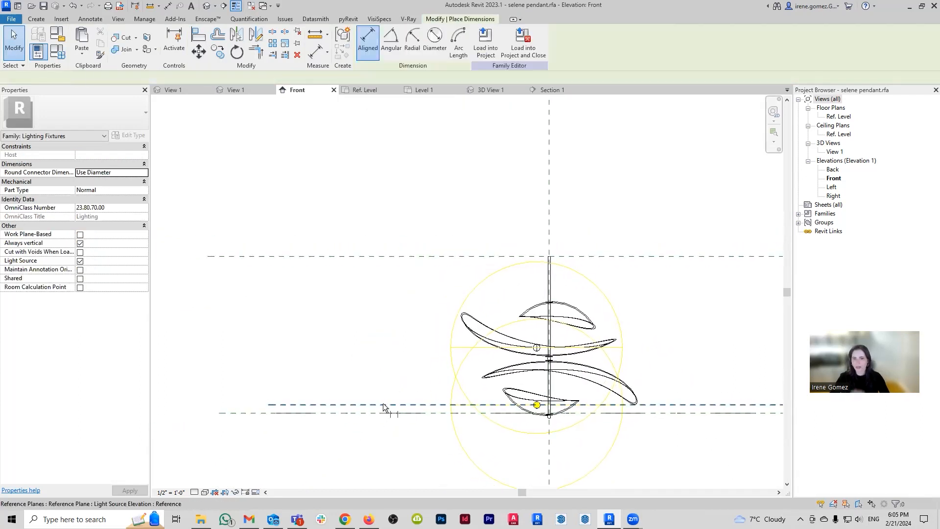
left_click(383, 405)
left_click(383, 257)
left_click(369, 301)
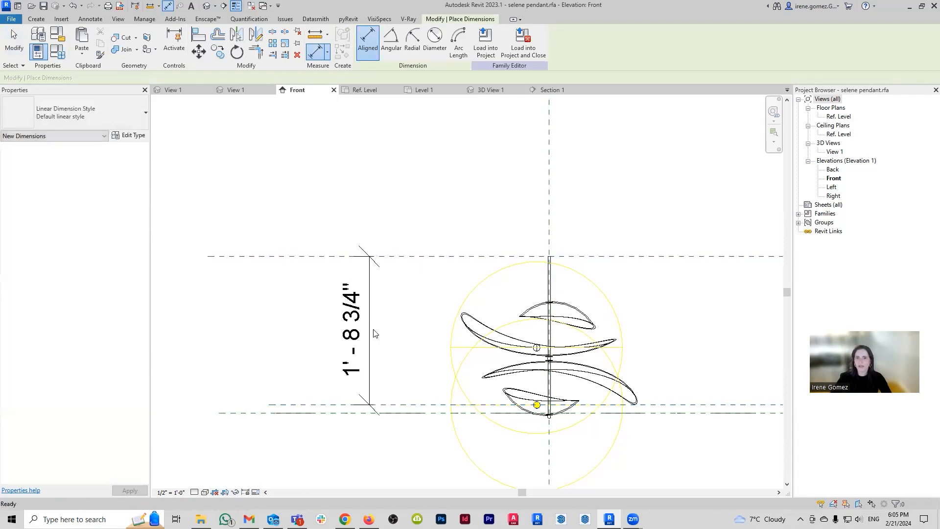
Step: Label the new vertical dimension with the existing "pipe height" parameter
key("Escape")
left_click(369, 326)
left_click(450, 41)
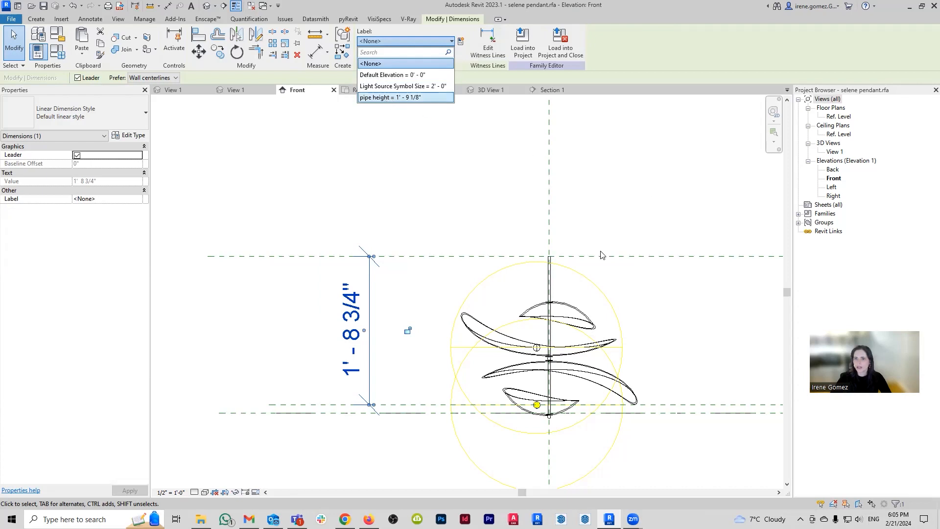
key("Return")
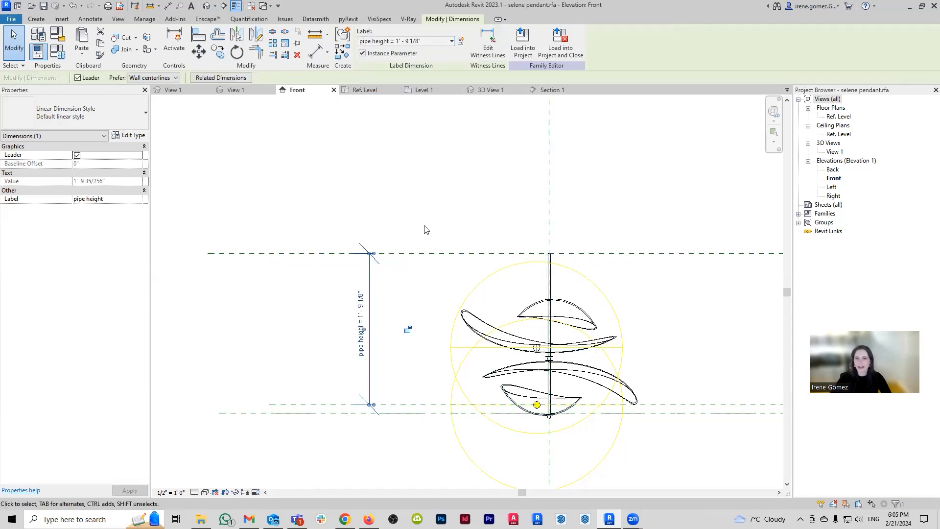
Step: Try to raise the pipe's top reference plane to a pipe height of about 2' 8 1/2"
left_click(430, 258)
left_click_drag(428, 253, 429, 172)
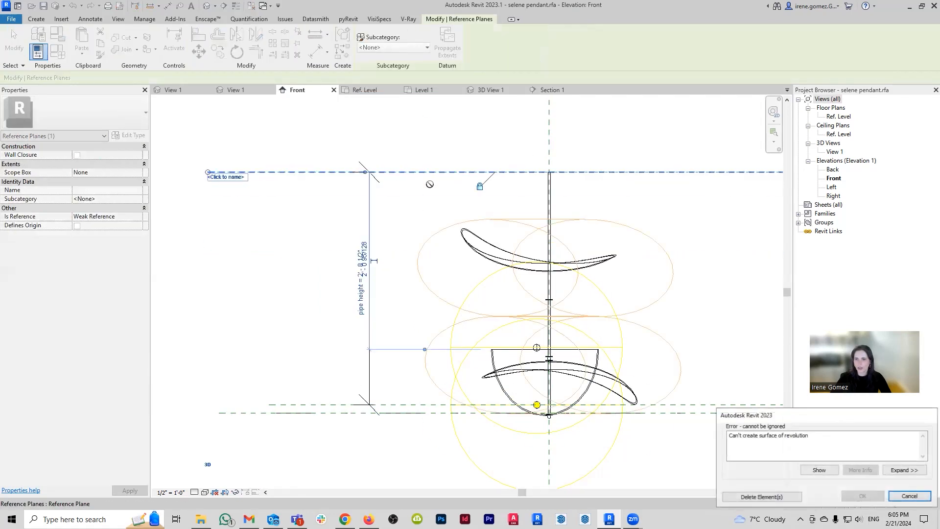
key("Escape")
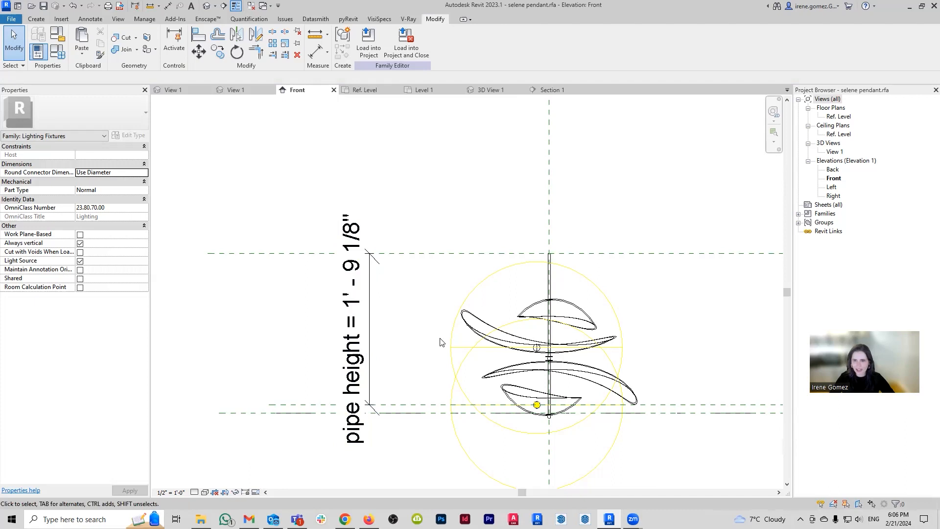
Step: Undo the pipe height label, its dimension and the pipe's revolve sketch edits
left_click(487, 254)
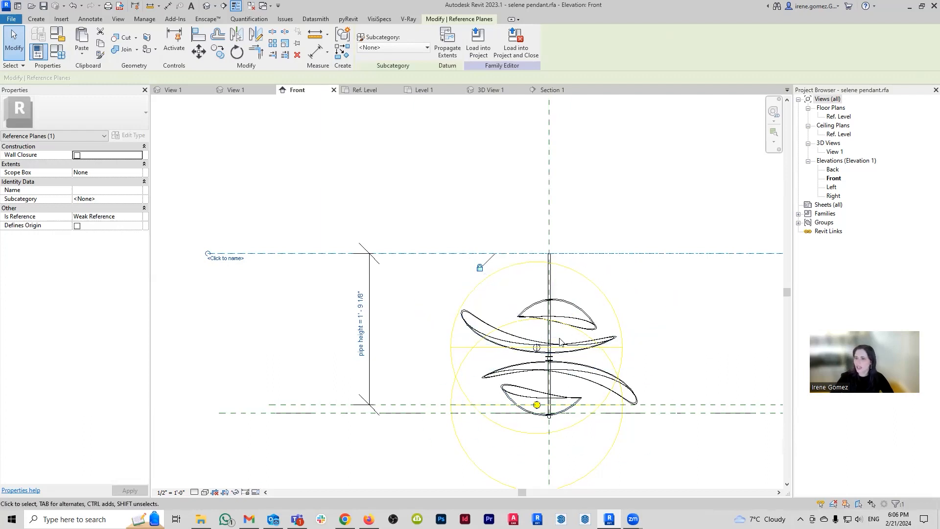
scroll(442, 320, "down", 1)
key("ctrl+z")
key("ctrl+z")
key("ctrl+z")
key("ctrl+z")
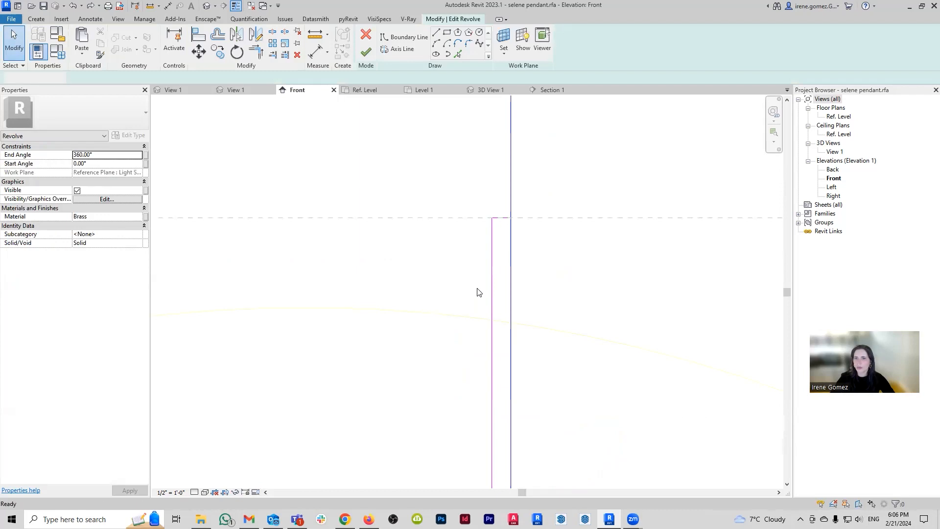
key("ctrl+z")
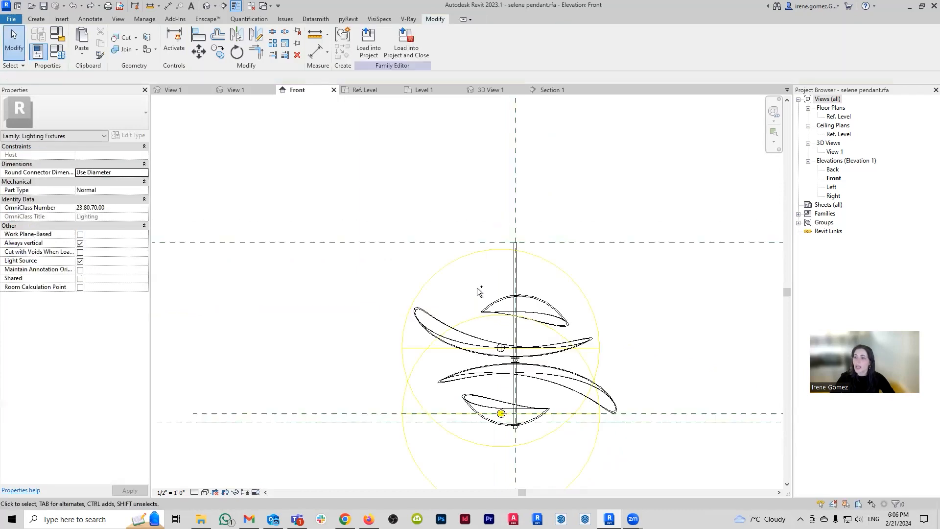
Step: Undo one more change to the pipe's top and check the Selene pendant product photo in the web browser
key("ctrl+z")
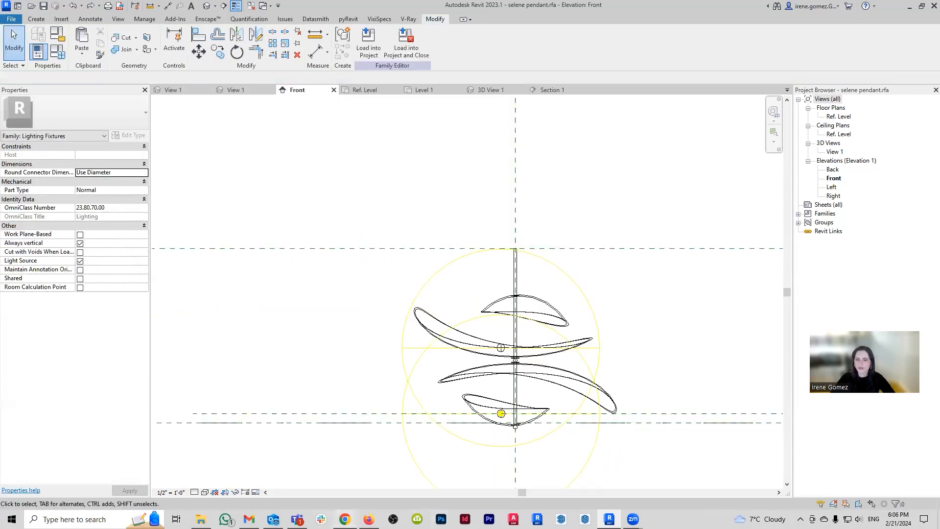
key("alt+Tab")
left_click(210, 193)
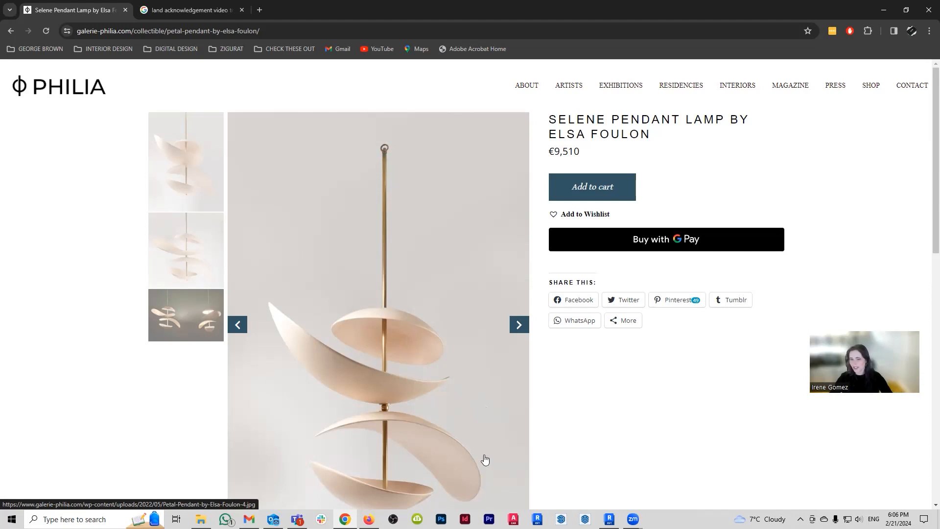
key("alt+Tab")
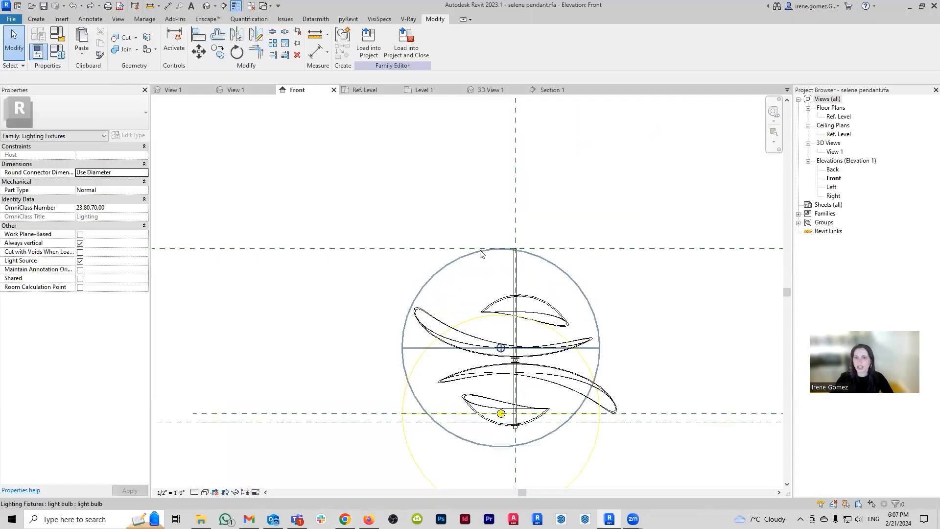
Step: Undo the earlier pipe extension edits back to the short pipe below the separate upper reference plane
middle_click_drag(524, 307, 477, 202)
scroll(572, 298, "down", 2)
key("ctrl+z")
key("ctrl+z")
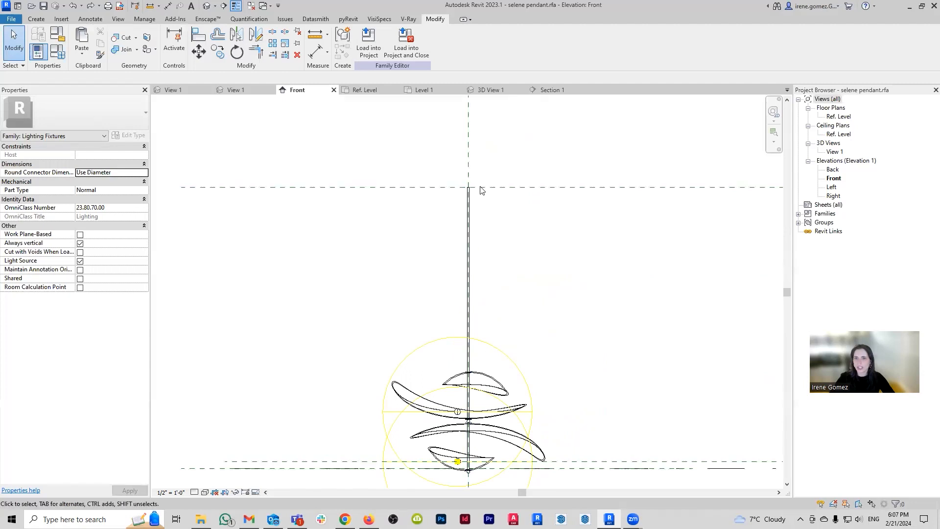
scroll(504, 251, "down", 2)
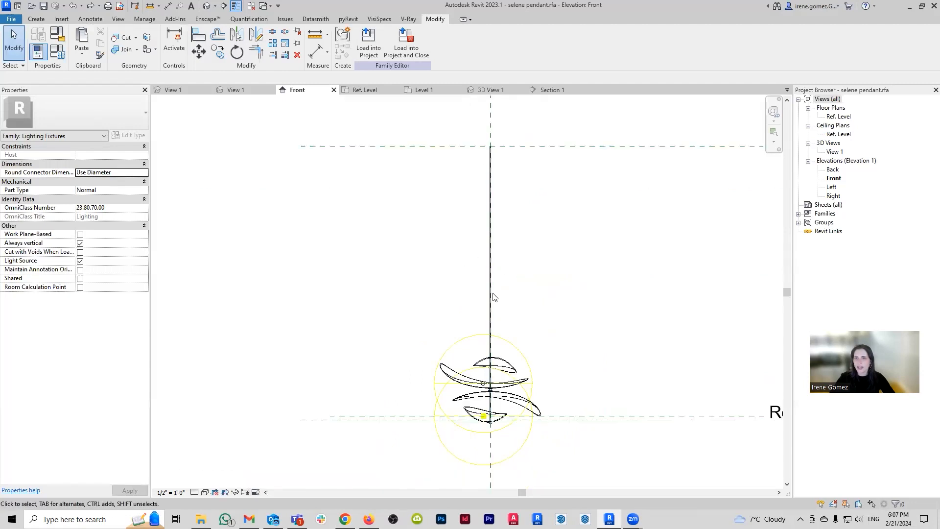
key("ctrl+z")
key("ctrl+z")
scroll(458, 309, "down", 6)
middle_click_drag(457, 319, 452, 333)
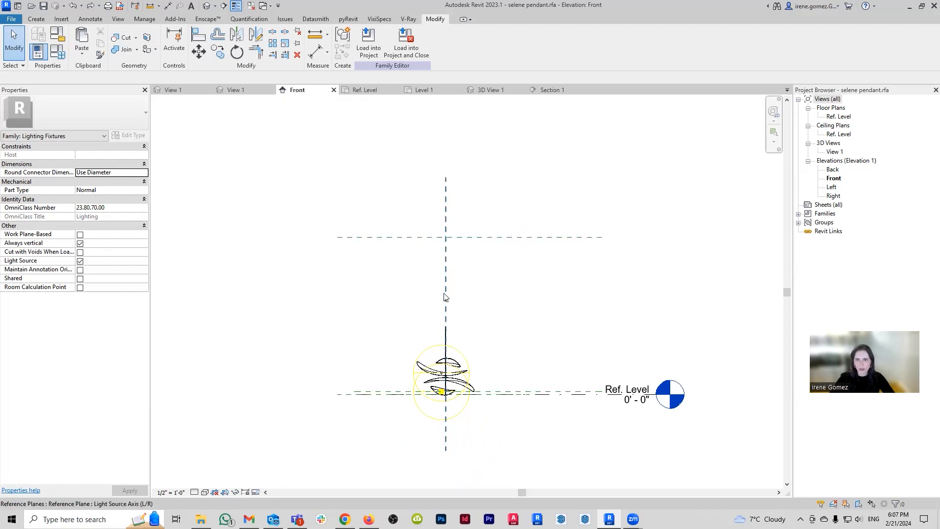
scroll(447, 293, "up", 3)
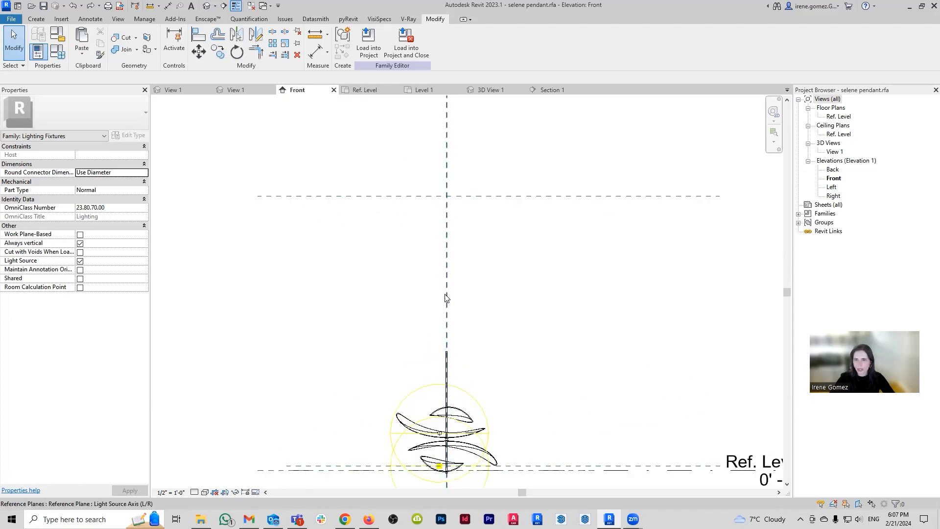
left_click(511, 196)
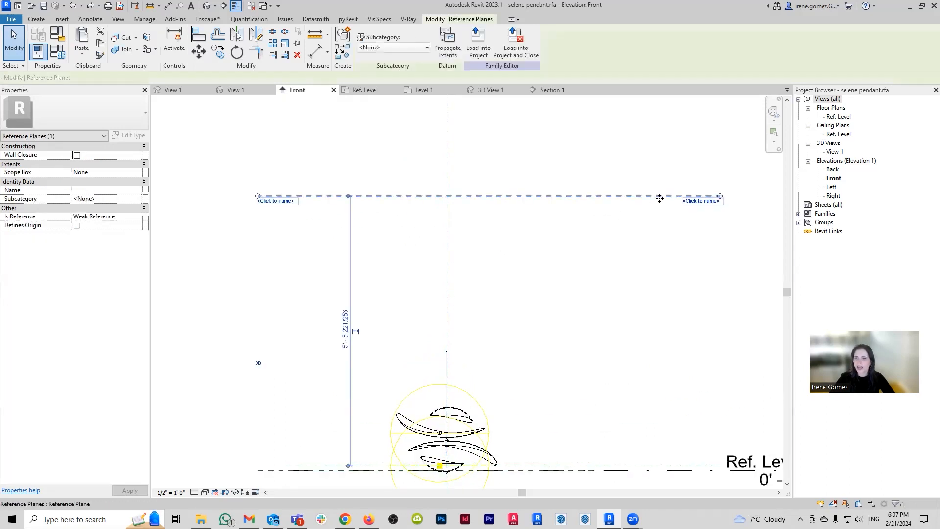
left_click(648, 259)
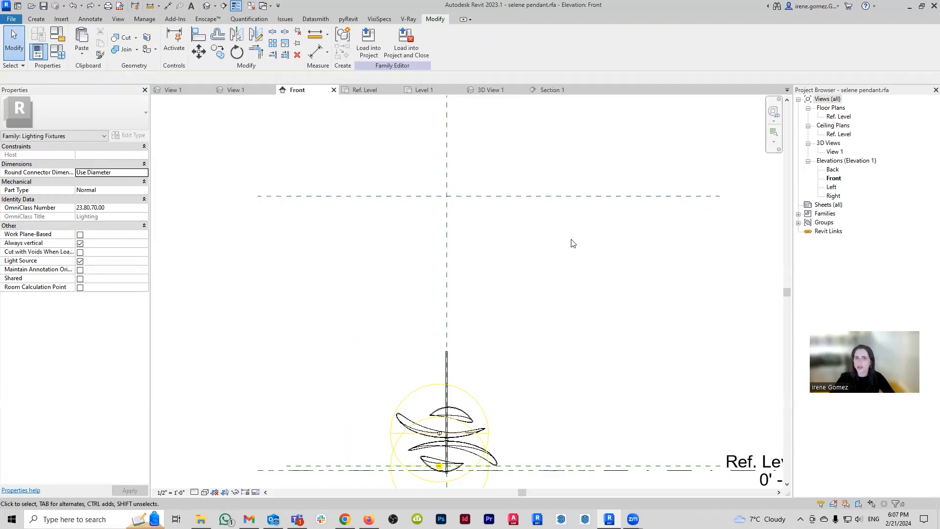
Step: Start an extrusion in the Ref. Level plan and sketch a small circle beside the pendant's pipe
left_click(366, 90)
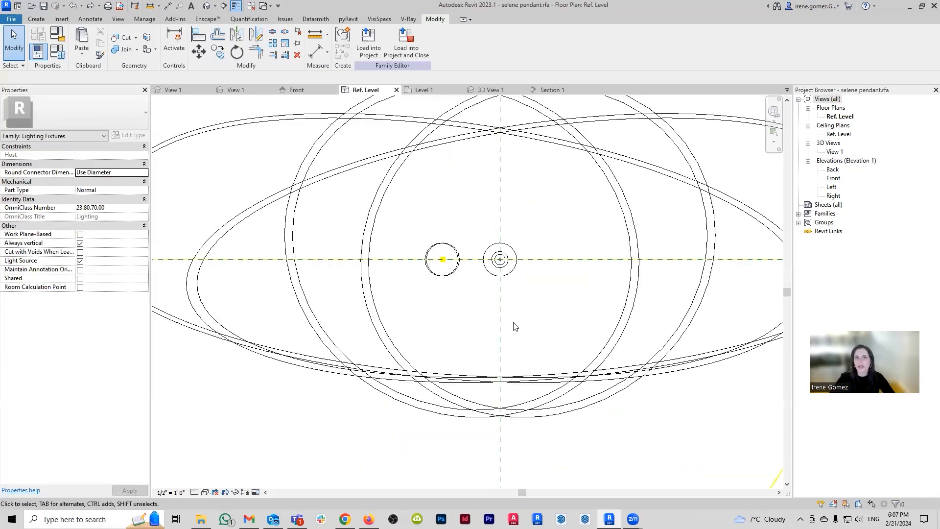
left_click(36, 18)
left_click(83, 43)
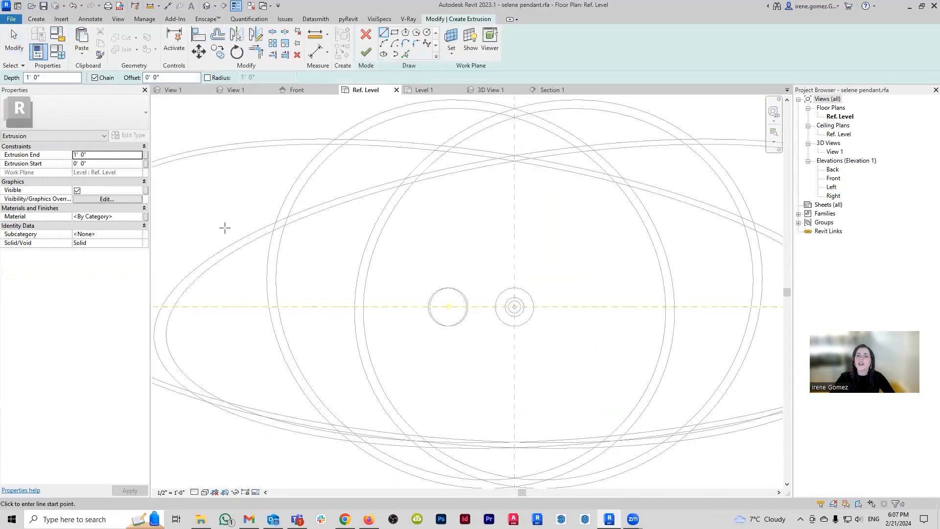
left_click(427, 32)
scroll(533, 311, "up", 2)
scroll(566, 334, "up", 4)
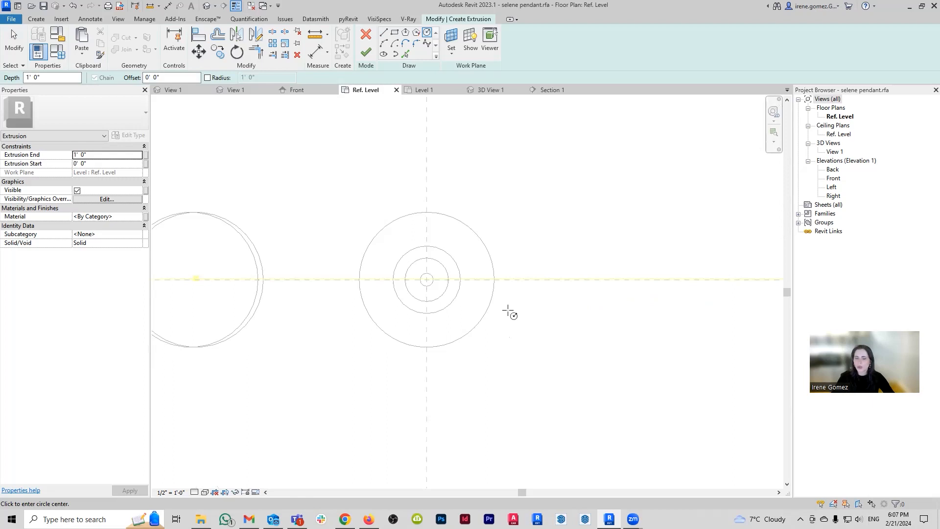
scroll(439, 272, "up", 2)
scroll(426, 315, "up", 2)
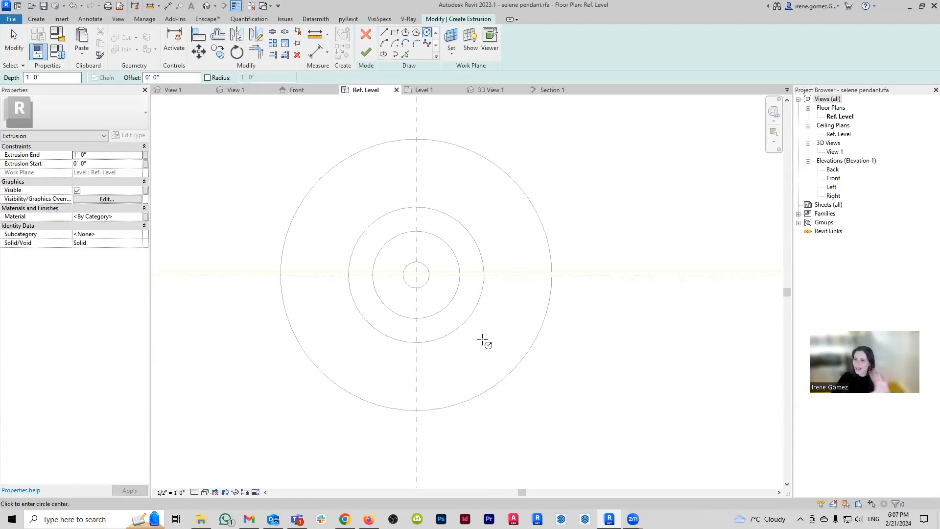
scroll(476, 338, "up", 2)
left_click(484, 344)
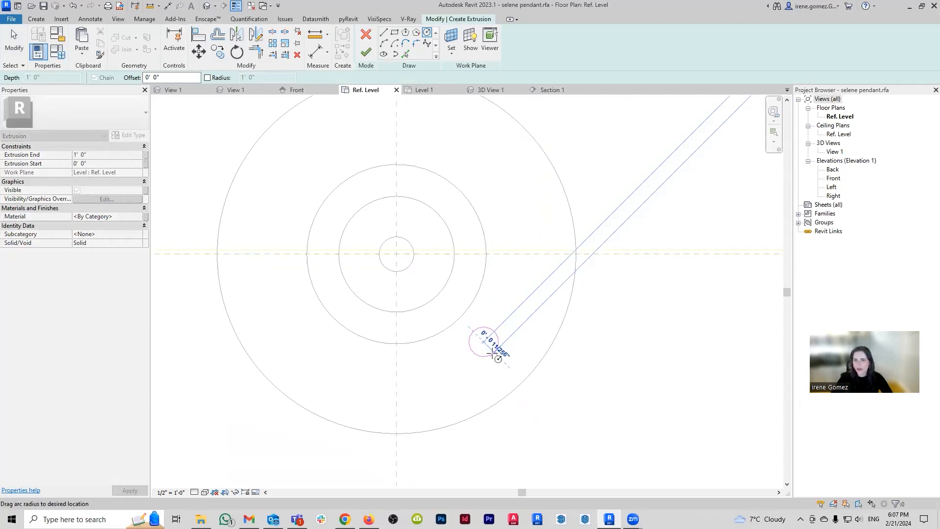
left_click(491, 352)
key("Escape")
Step: Make the center mark of the sketched circle visible
left_click(491, 350)
left_click(76, 156)
left_click(520, 361)
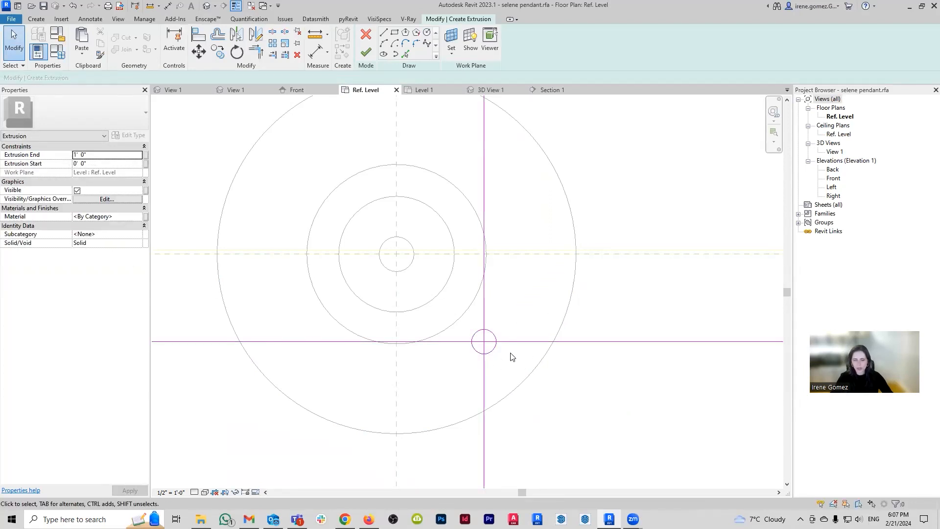
Step: Align the circle's center to the horizontal and vertical axis reference planes through the pipe, locking the horizontal alignment
key("a")
key("l")
left_click(549, 254)
left_click(536, 341)
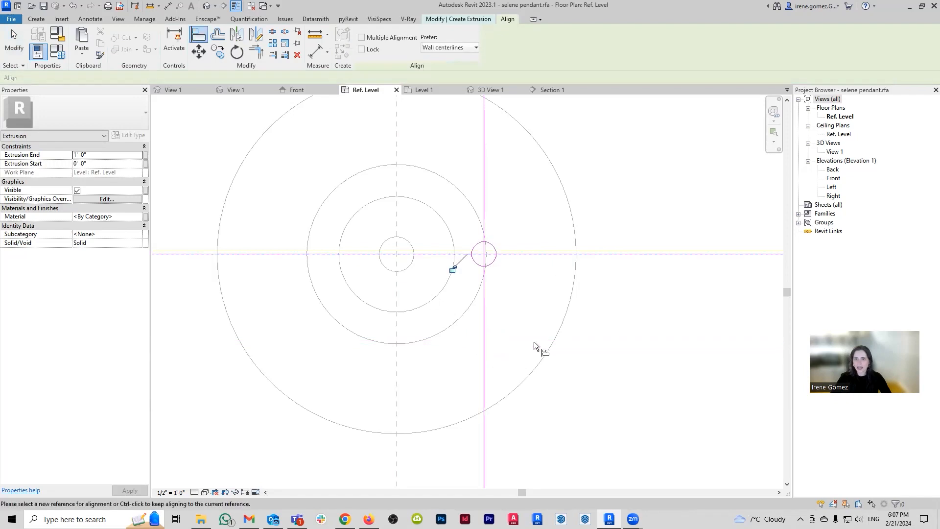
left_click(452, 268)
left_click(396, 376)
left_click(485, 373)
key("Escape")
key("Escape")
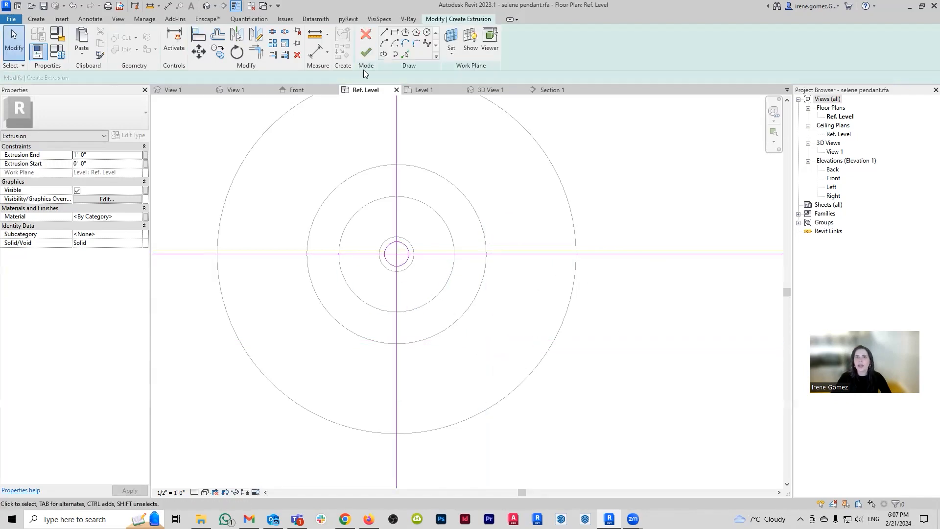
Step: Finish the extrusion and, in the Front elevation, raise it along the axis above the existing pipe
left_click(297, 90)
scroll(445, 211, "down", 2)
scroll(447, 356, "up", 2)
left_click_drag(449, 353, 452, 255)
scroll(452, 264, "up", 2)
left_click(459, 284)
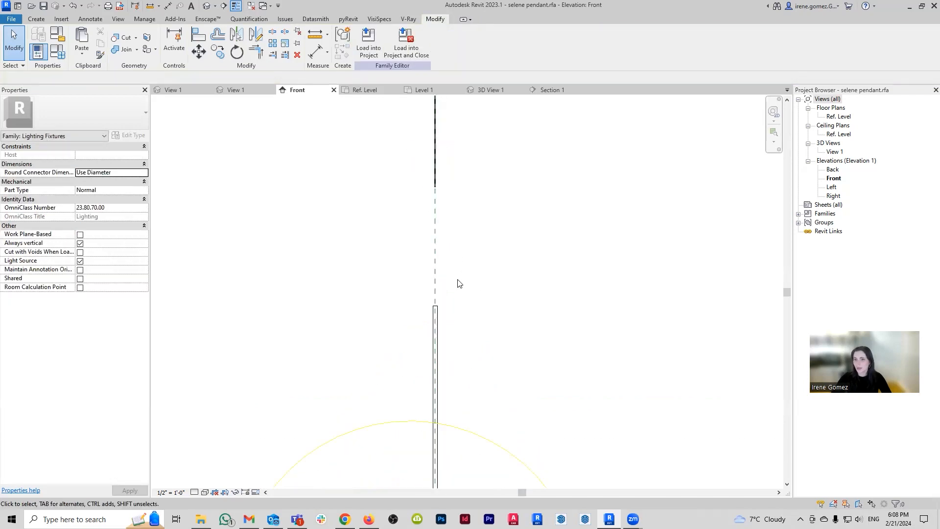
Step: Align the new extrusion's lower end to the top of the existing pipe and lock it there
key("a")
key("l")
left_click(435, 306)
left_click(435, 149)
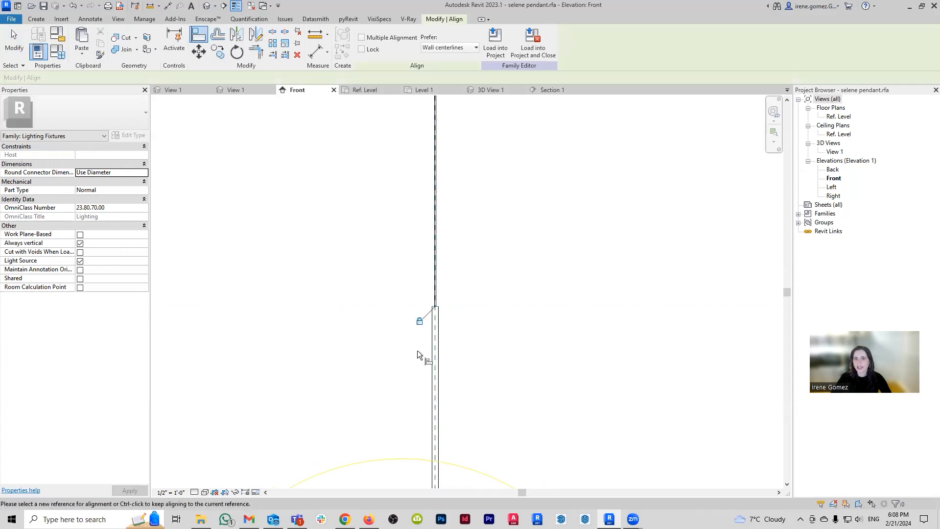
Step: Align the extrusion's upper end to the upper reference plane and lock the alignment
scroll(417, 351, "down", 4)
scroll(437, 271, "up", 1)
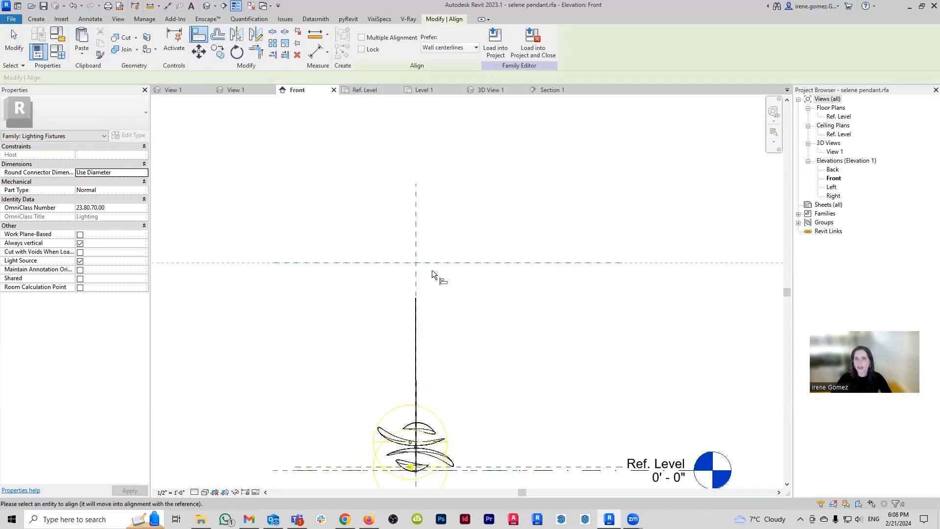
scroll(415, 298, "up", 4)
left_click(416, 298)
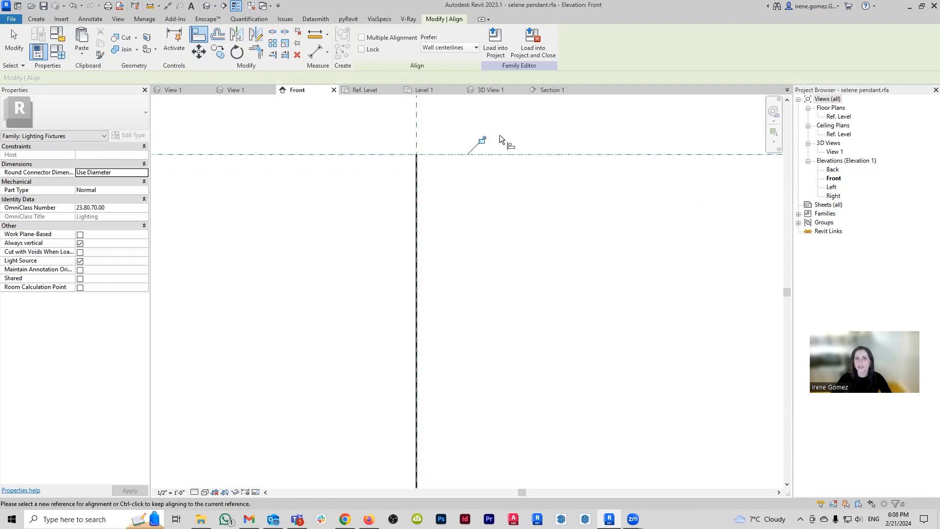
scroll(456, 193, "down", 4)
key("Escape")
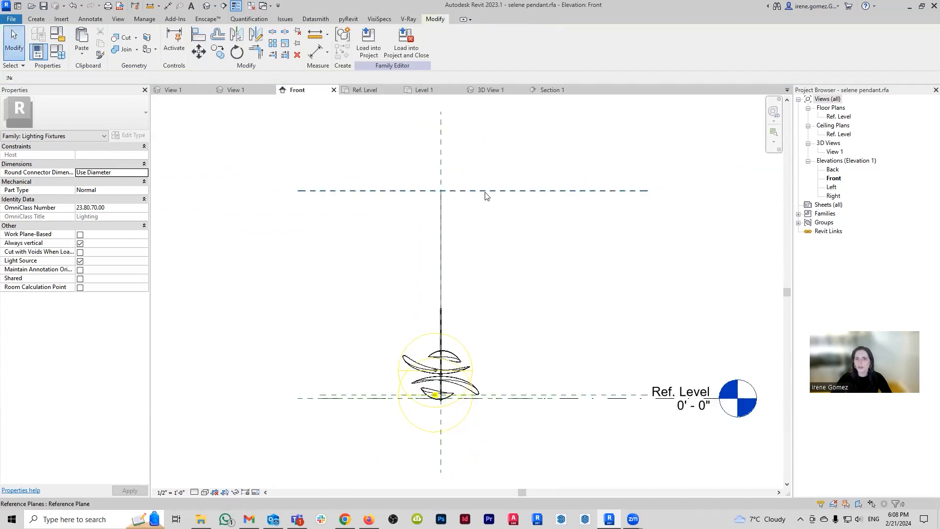
Step: Lower the upper reference plane to about 3' 8" above the Light Source Elevation plane
left_click(487, 202)
mouse_move(478, 245)
left_mouse_down()
mouse_move(483, 298)
mouse_move(489, 258)
left_mouse_up()
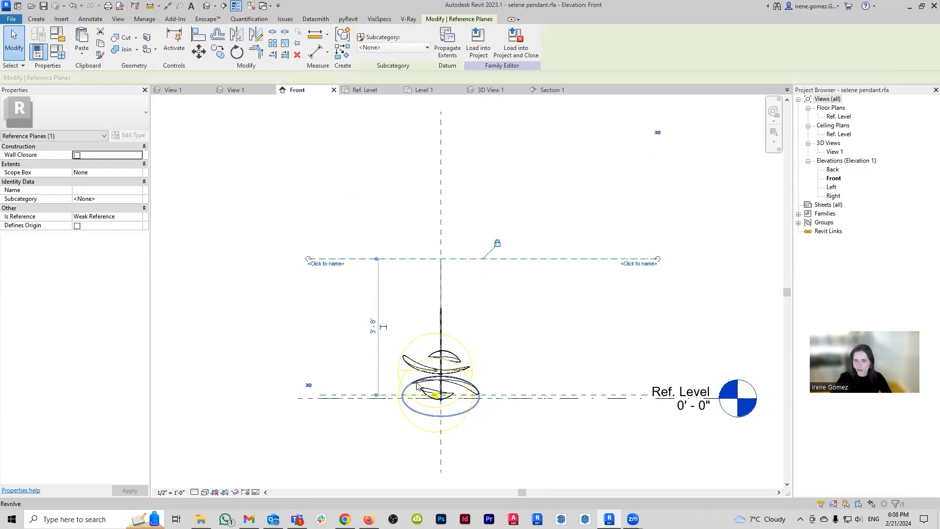
scroll(343, 385, "up", 2)
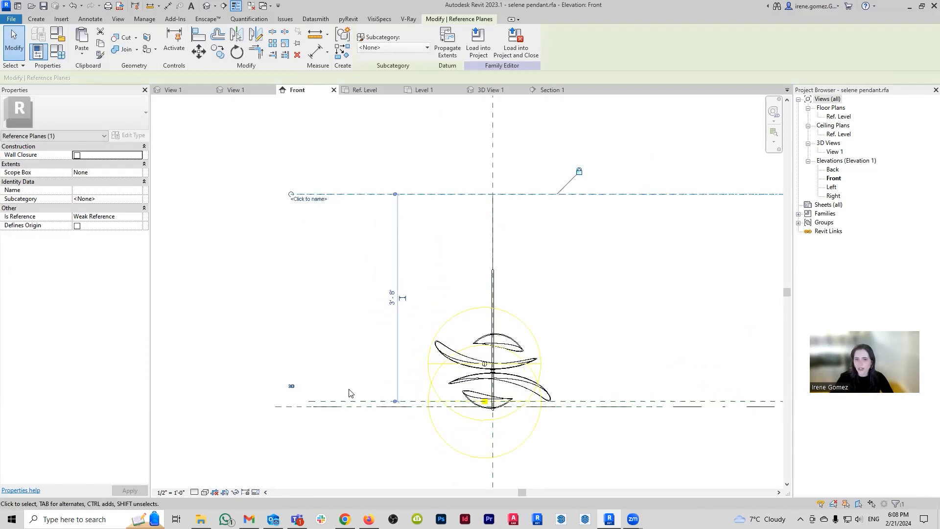
left_click(390, 374)
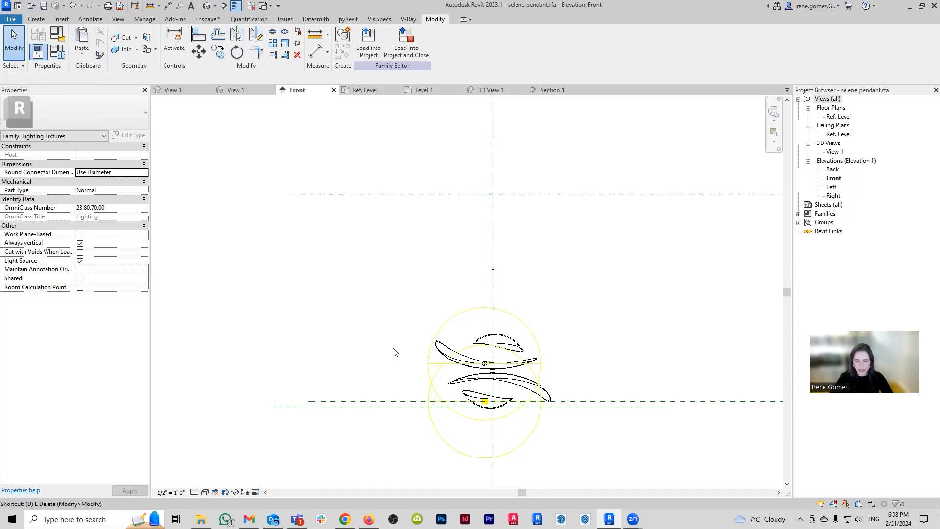
Step: Add a vertical aligned dimension between the Ref. Level and the upper reference plane, beside the pendant
key("d")
key("i")
left_click(386, 409)
left_click(377, 195)
left_click(386, 323)
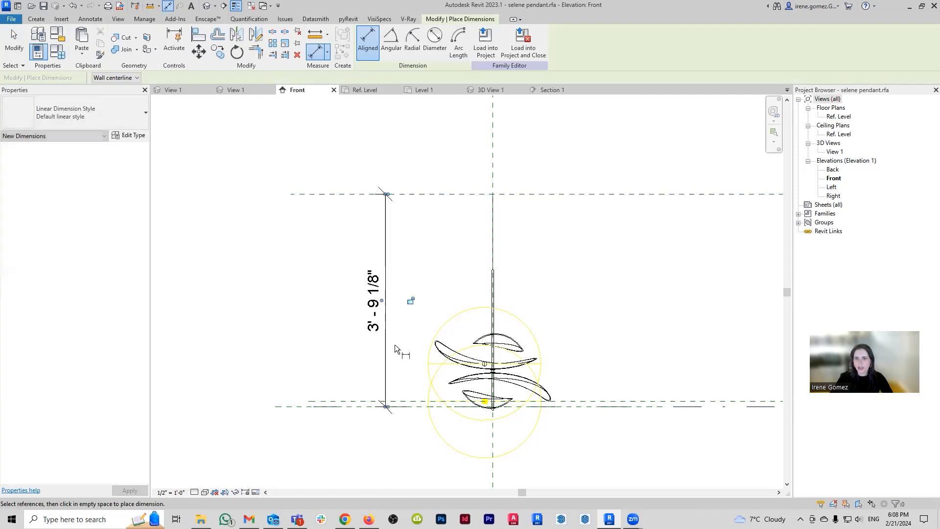
Step: Label the vertical dimension with a new instance family parameter named "chain height", grouped under Dimensions
key("Escape")
left_click(385, 303)
left_click(451, 41)
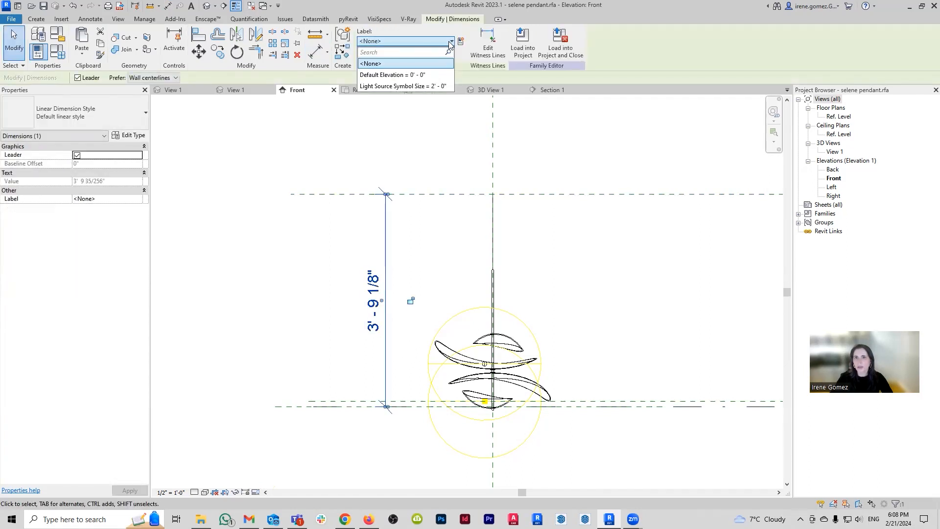
left_click(460, 42)
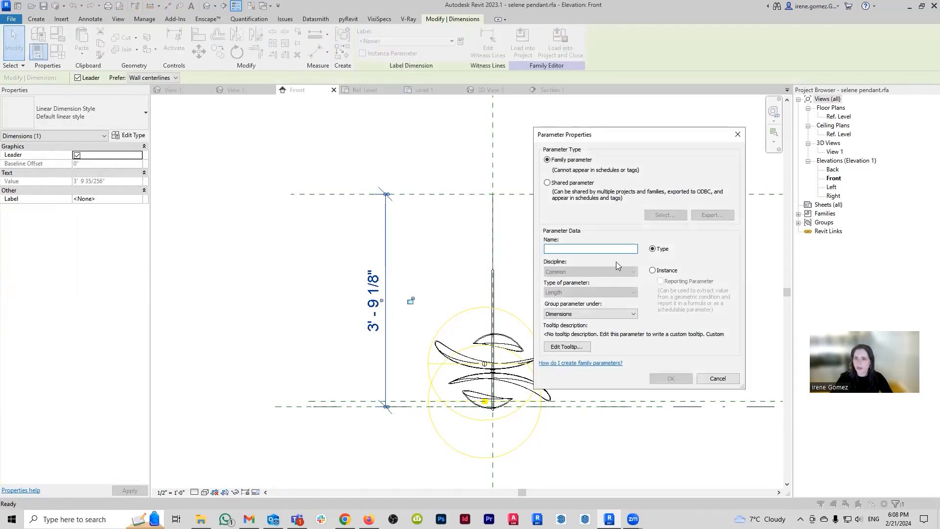
type("p")
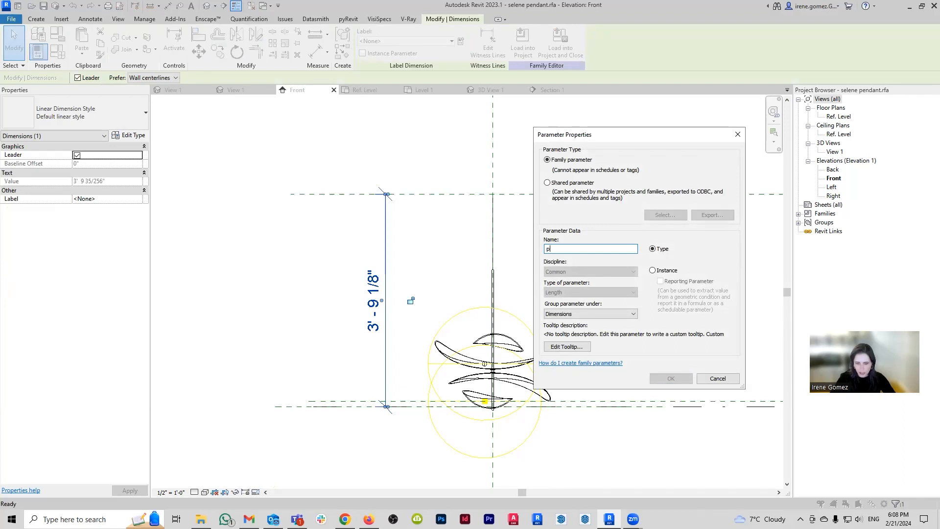
type("chain height")
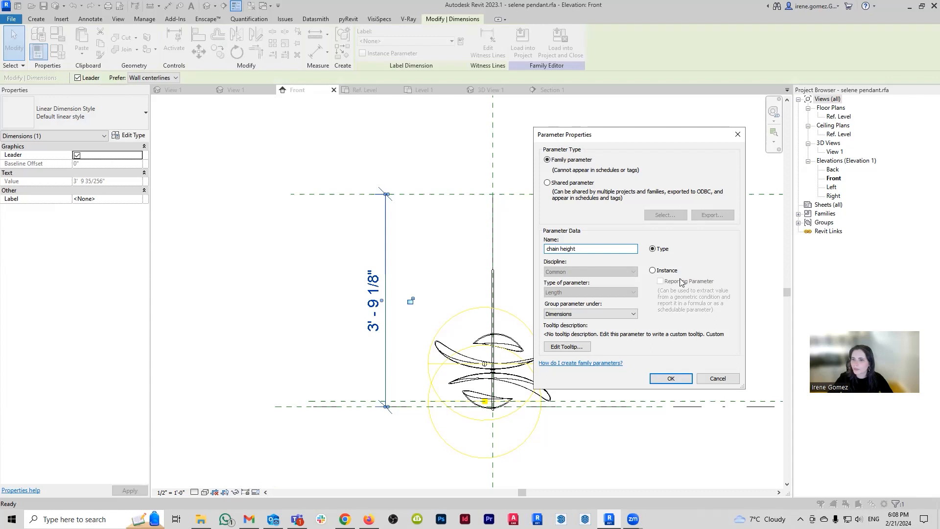
left_click(668, 270)
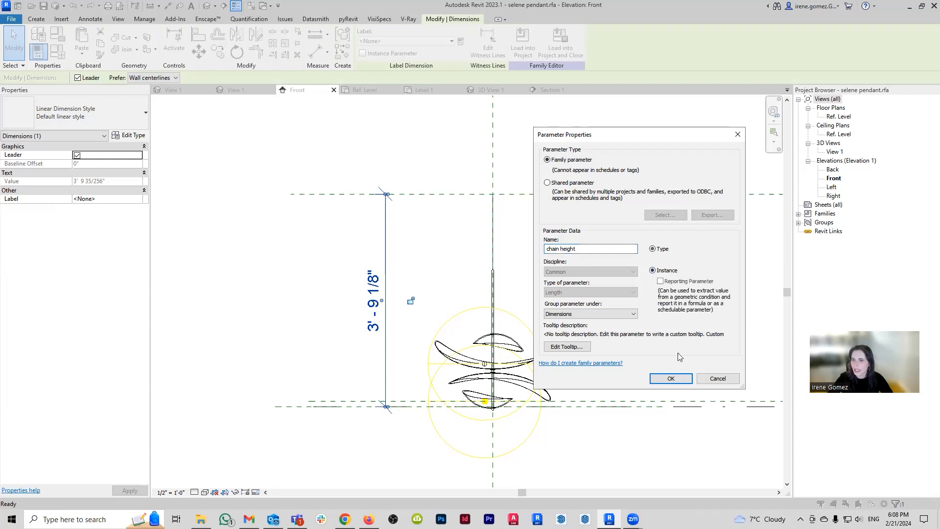
left_click(671, 379)
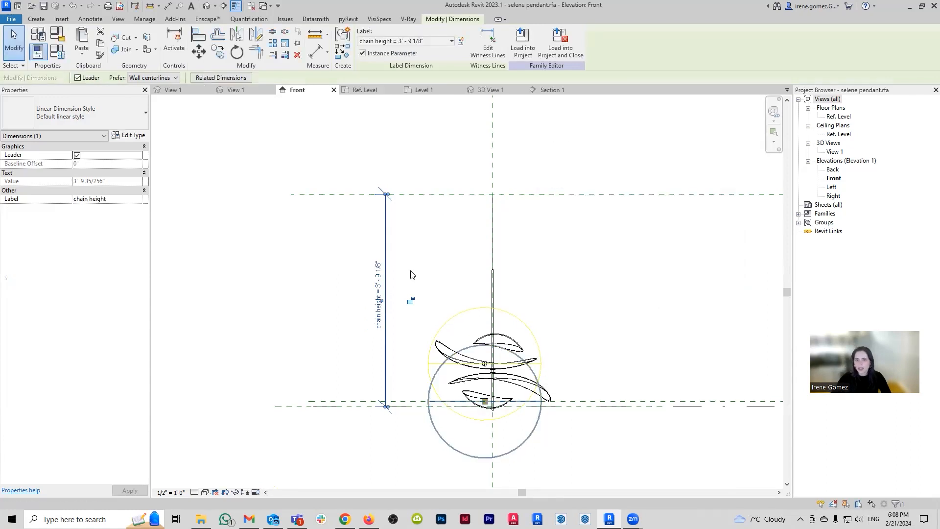
left_click(335, 150)
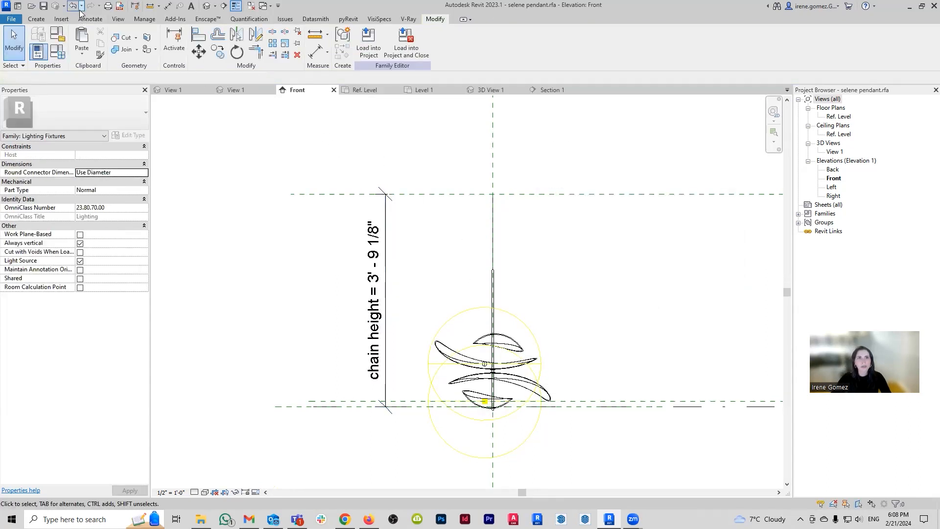
Step: Load the updated Selene pendant family into Project1, overwriting the existing version
left_click(375, 54)
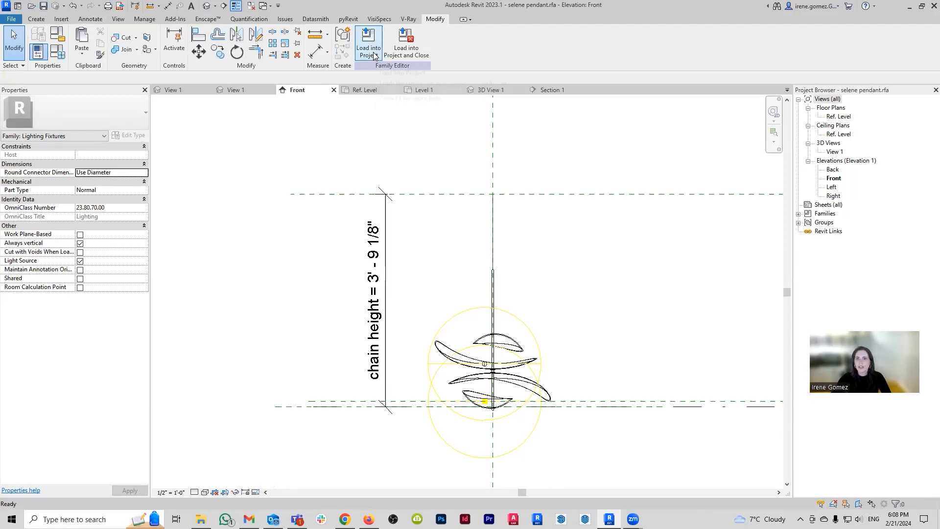
left_click(444, 332)
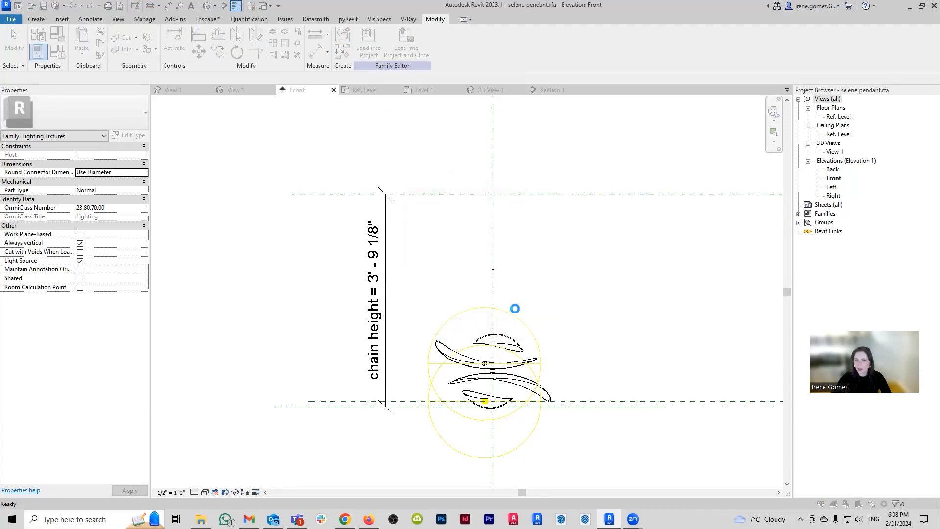
left_click(422, 229)
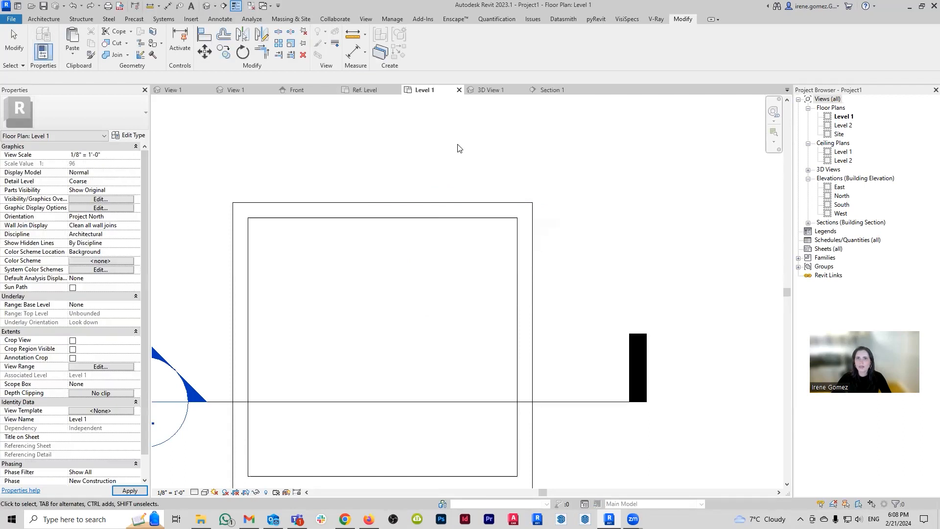
Step: Lower the pendant in the Section 1 view to about 3' 4 1/2" above Level 1, clear of the ceiling
left_click(563, 92)
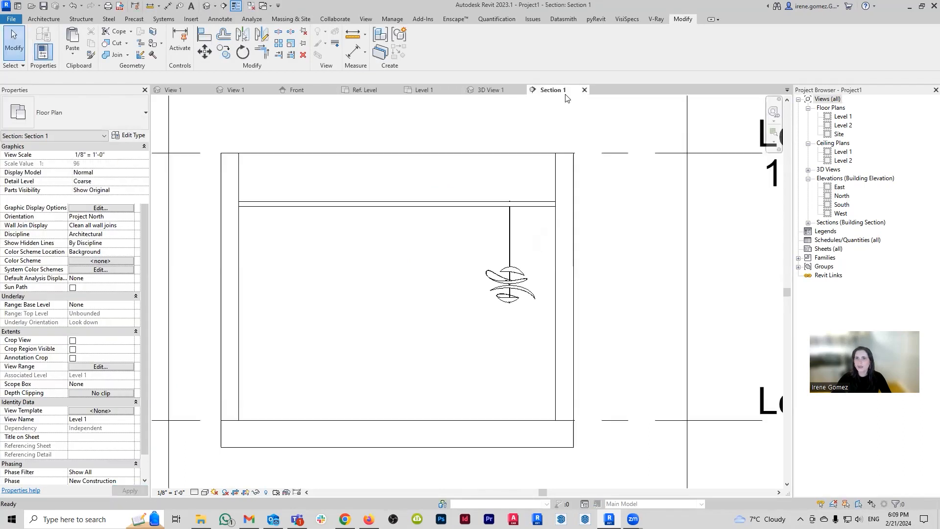
left_click(510, 236)
scroll(509, 236, "up", 4)
scroll(515, 172, "up", 3)
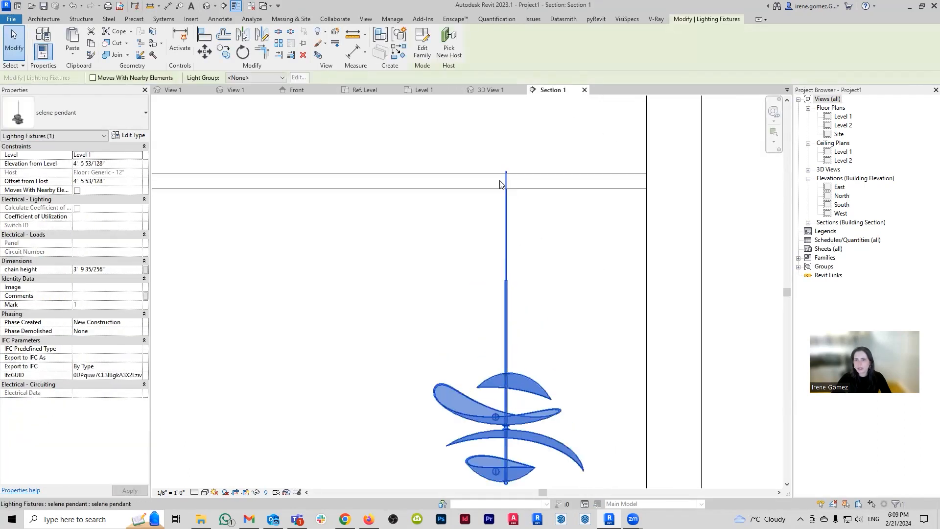
left_click(508, 162)
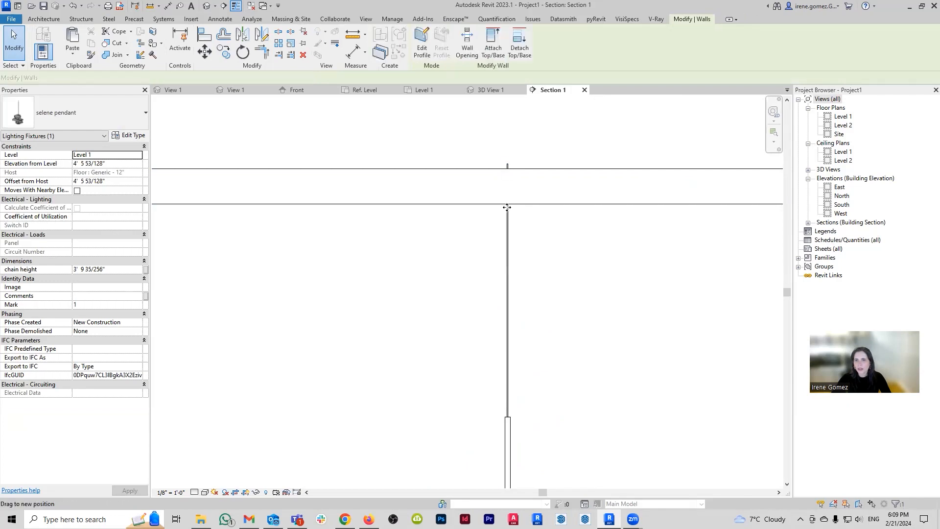
scroll(512, 170, "down", 8)
key("Escape")
scroll(512, 202, "up", 1)
left_click(512, 234)
left_click_drag(512, 232, 497, 260)
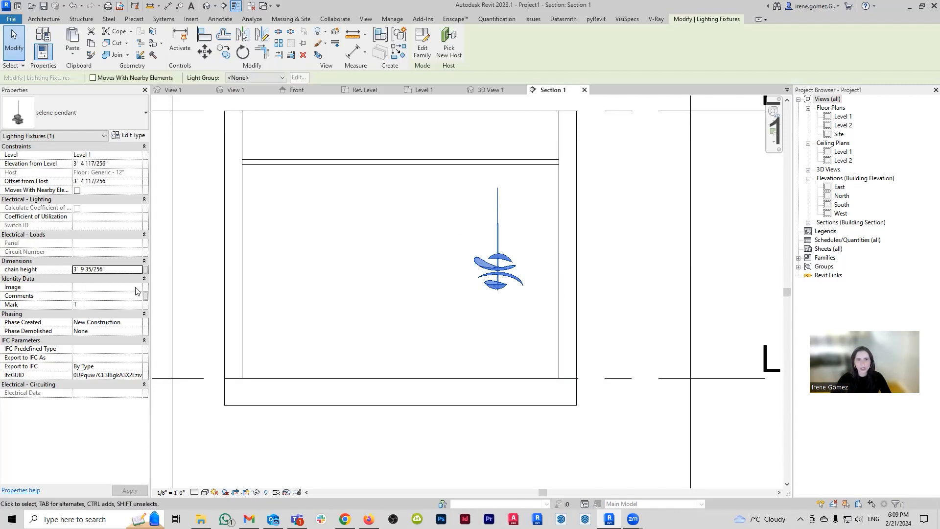
Step: Set the pendant's chain height to 12' and inspect how the chain and petals respond
type("12")
key("Return")
scroll(519, 259, "down", 3)
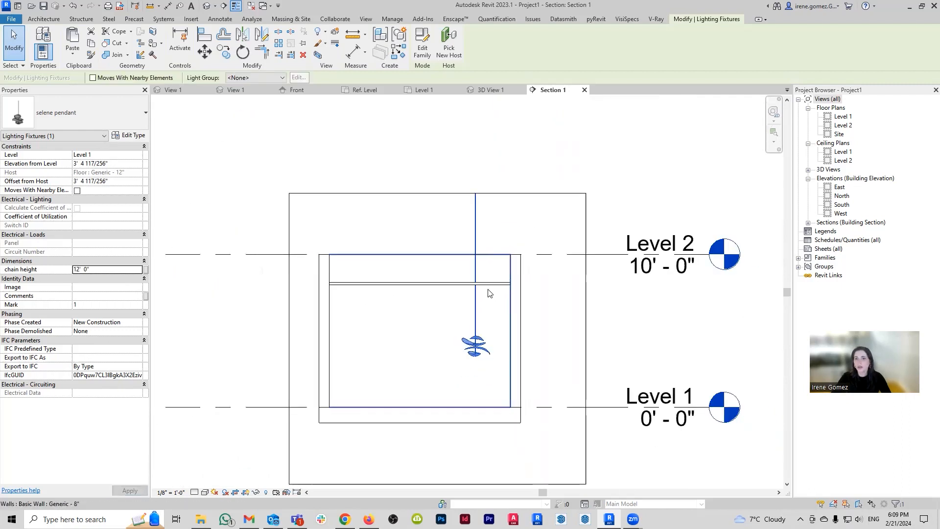
scroll(470, 304, "up", 8)
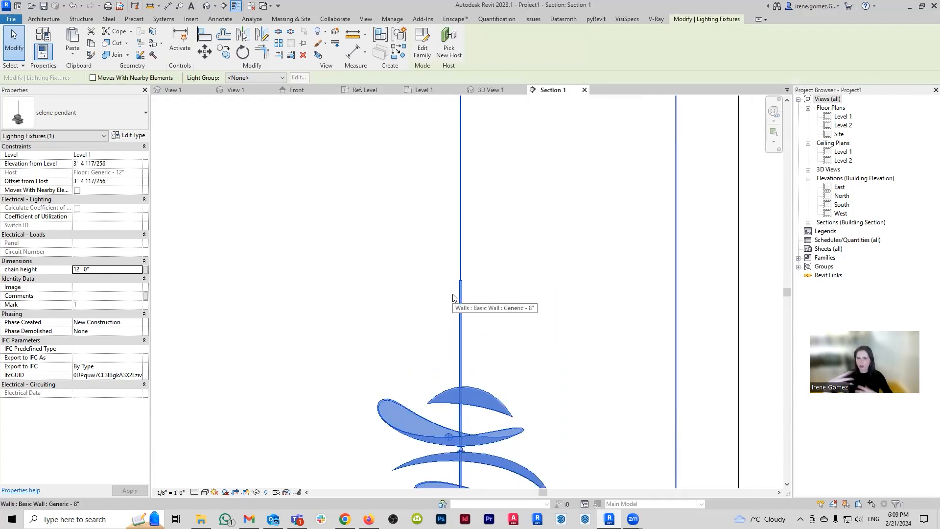
scroll(460, 274, "down", 3)
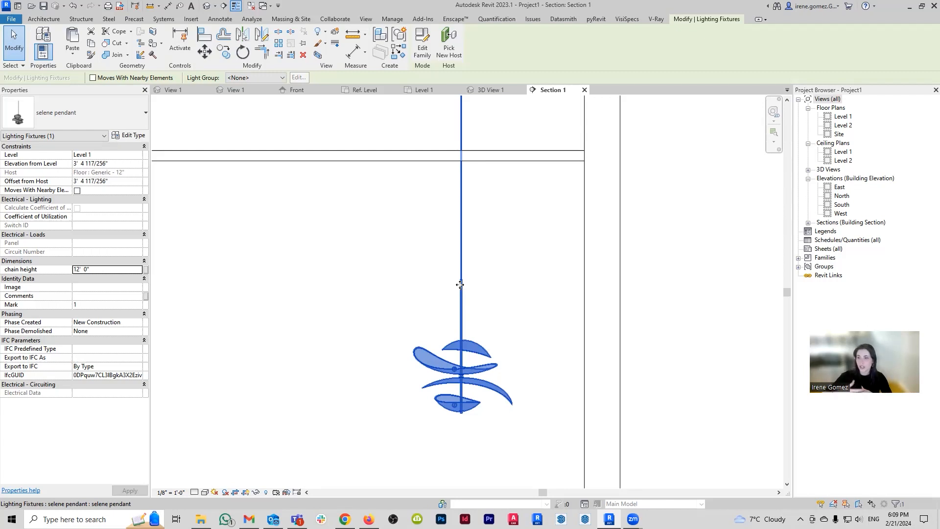
Step: Measure the vertical distance from the pendant's Light Source Elevation plane to the underside of the ceiling
left_click(135, 268)
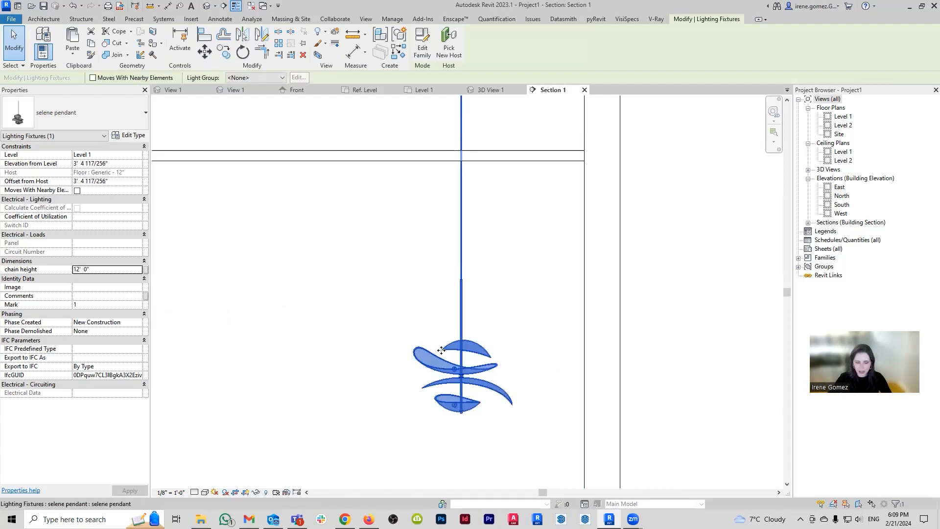
left_click(469, 432)
key("d")
key("i")
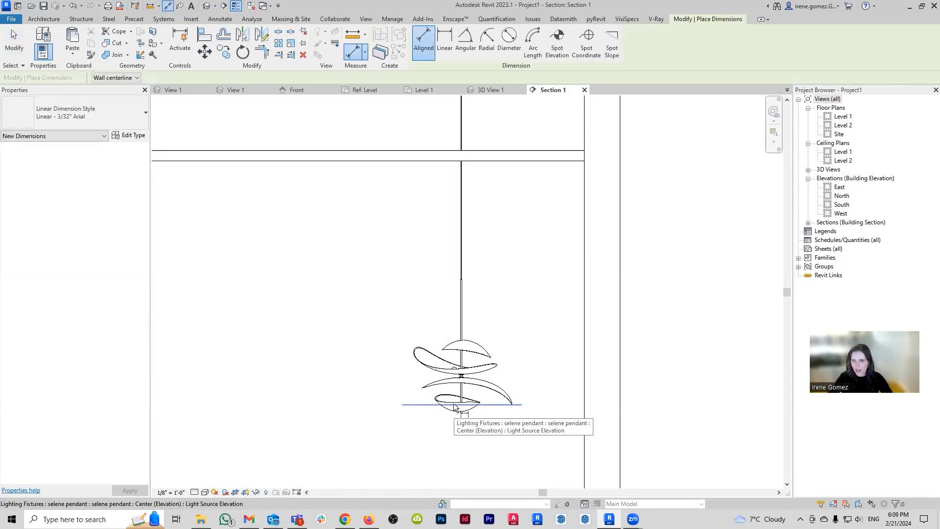
left_click(436, 161)
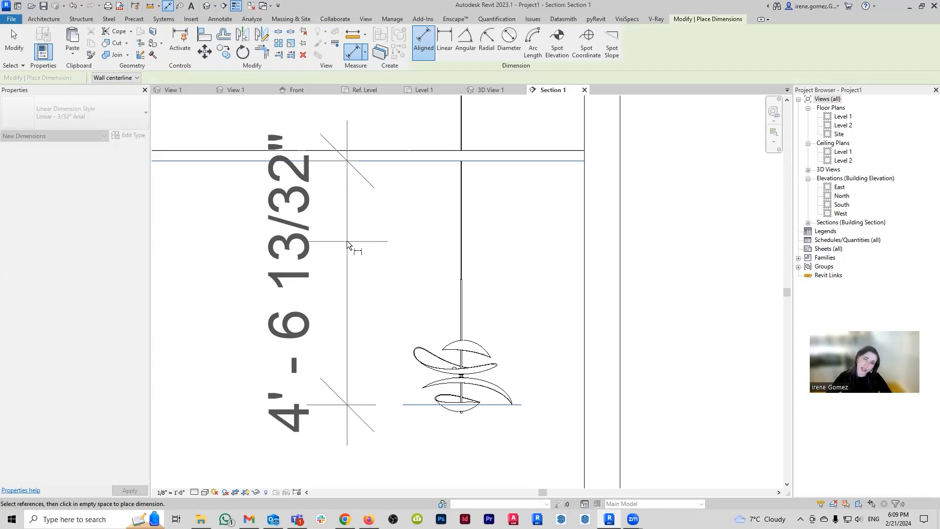
key("Escape")
key("Escape")
Step: Set the selected pendant's chain height to 4' 8" in the section
left_click(461, 246)
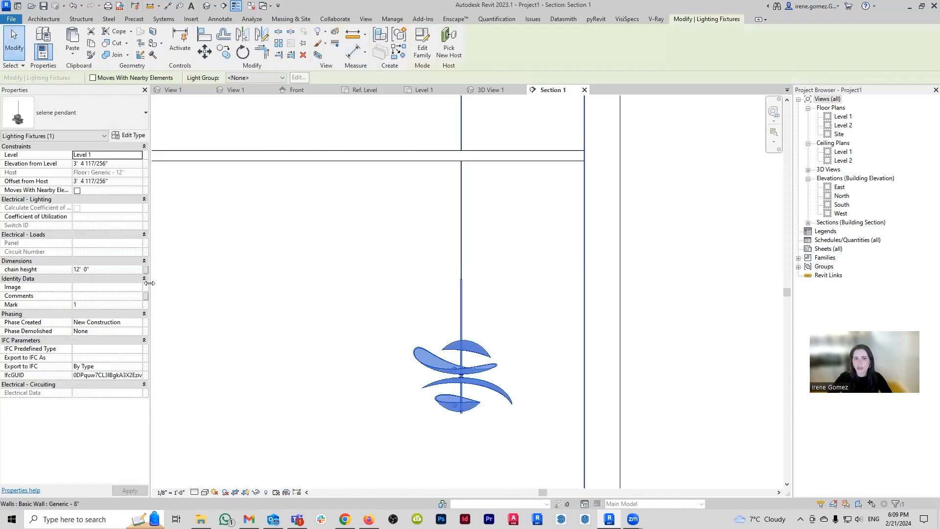
left_click(107, 269)
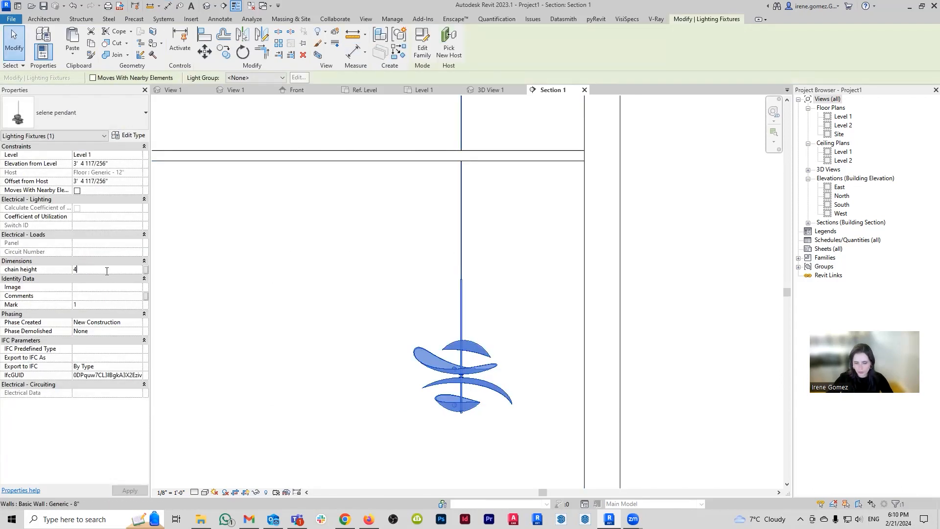
scroll(544, 308, "down", 1)
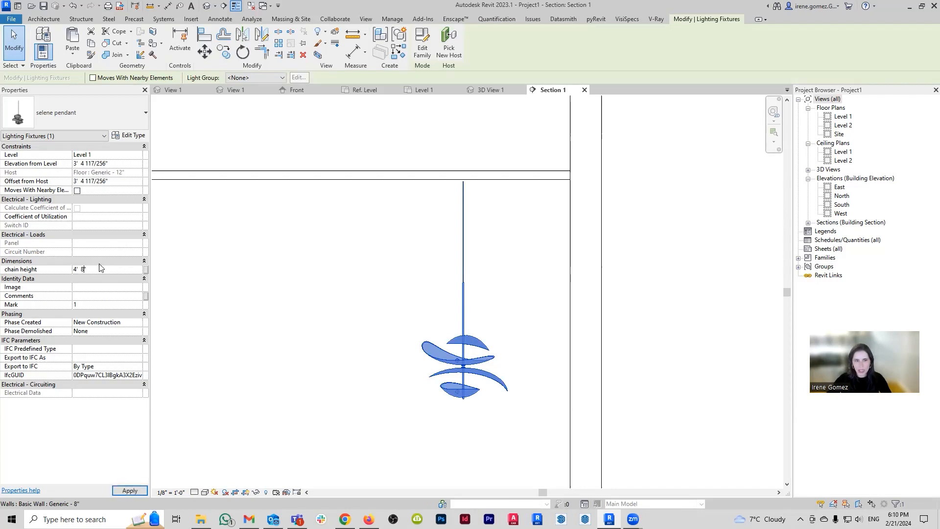
left_click(680, 276)
scroll(519, 259, "down", 2)
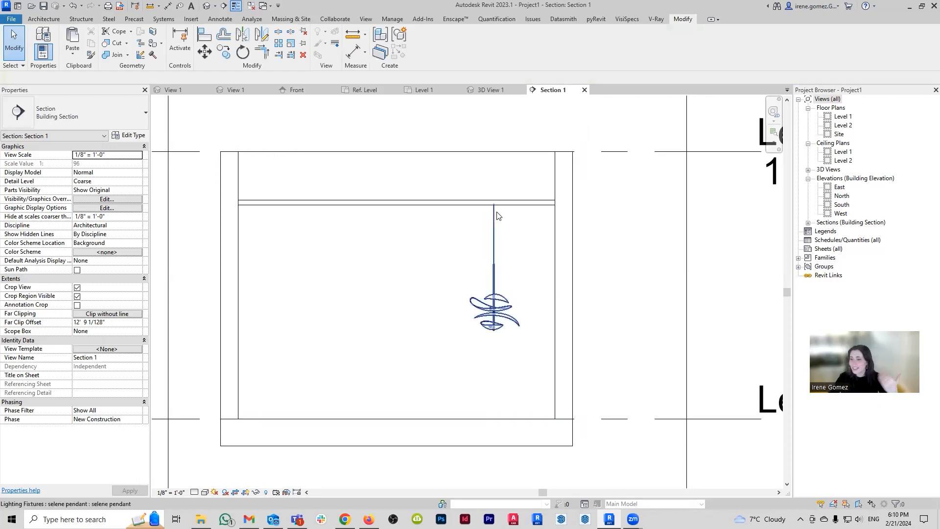
Step: Render 3D View 1 at Draft quality with the Interior: Artificial only lighting scheme, framing the pendant in the room corner
left_click(491, 90)
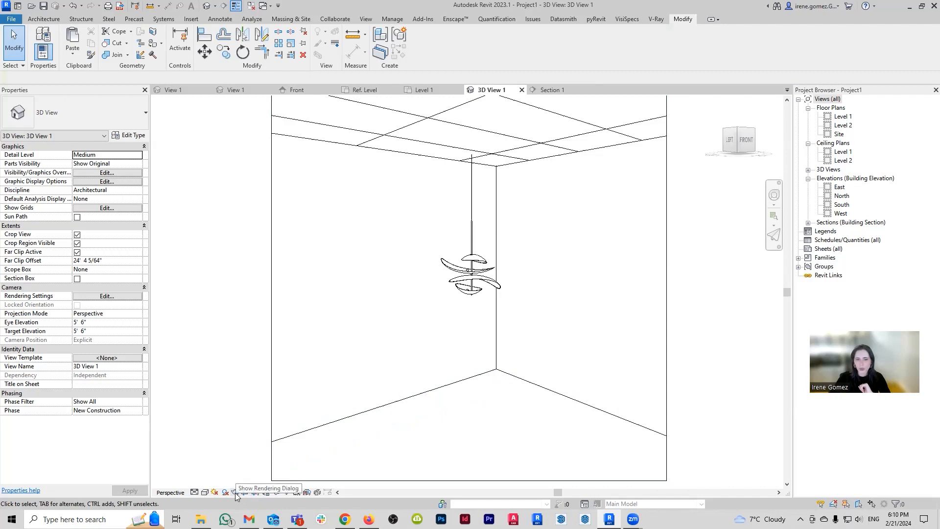
scroll(619, 351, "up", 5)
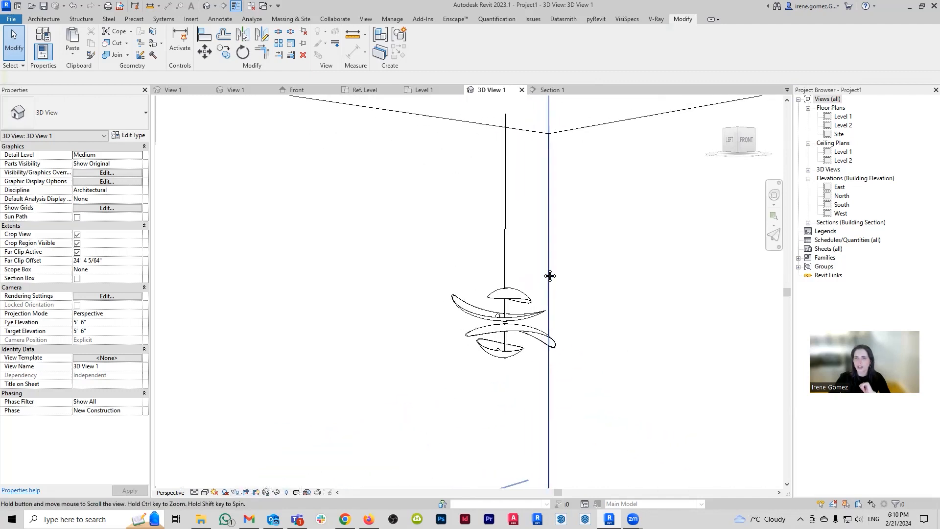
middle_click_drag(608, 275, 613, 295)
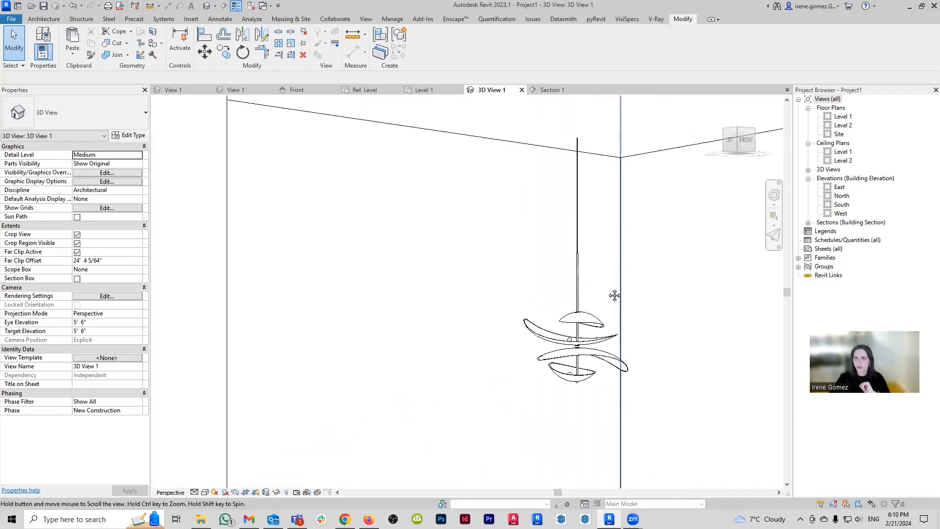
left_click(235, 492)
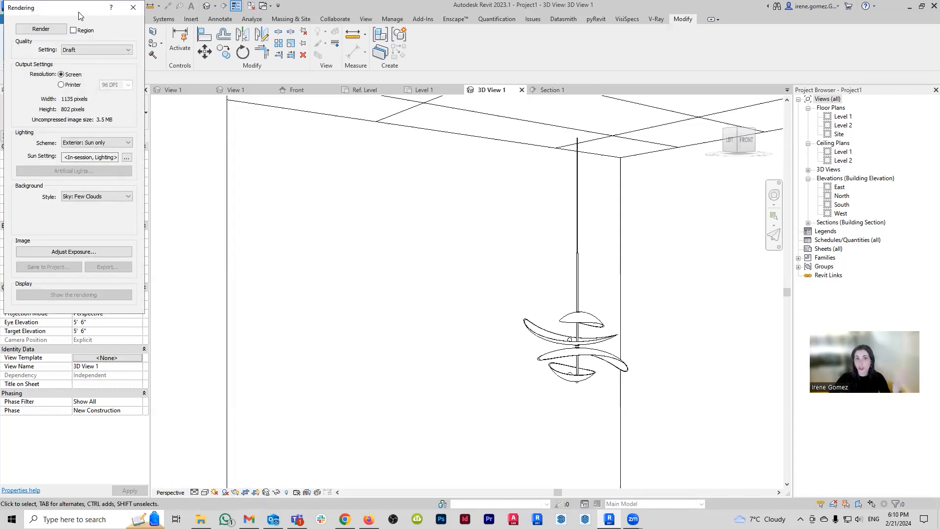
left_click_drag(80, 12, 247, 116)
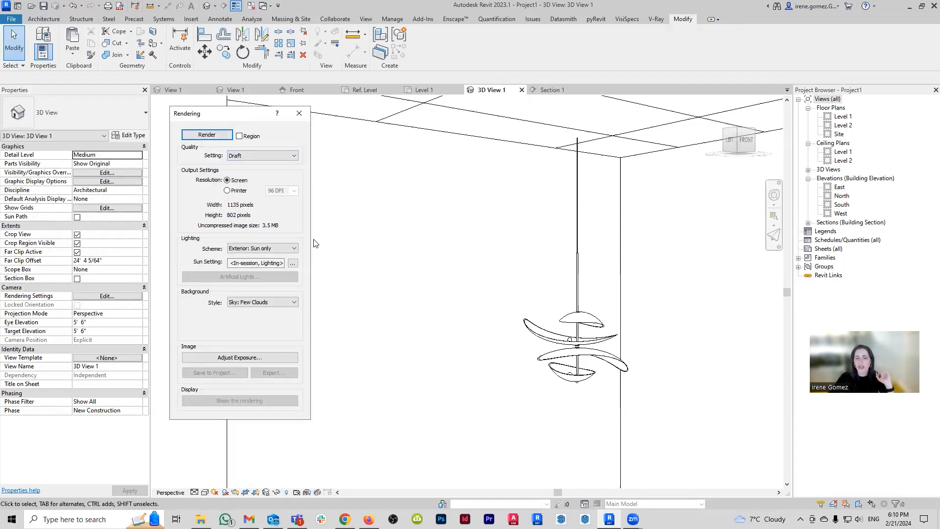
left_click(289, 247)
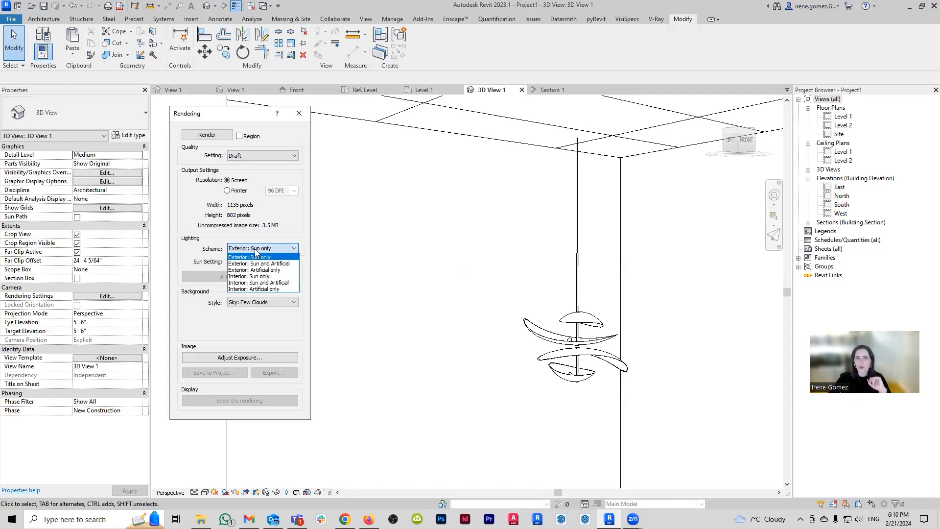
left_click(252, 288)
left_click(213, 133)
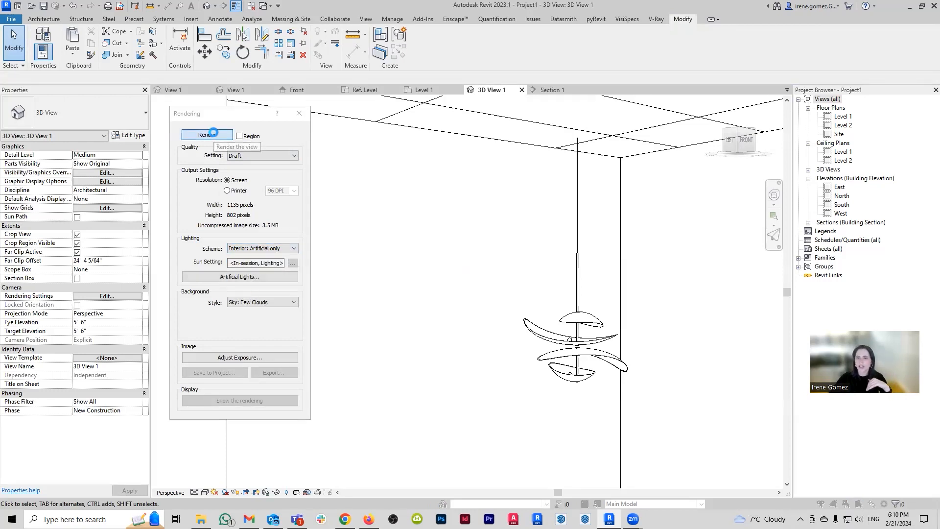
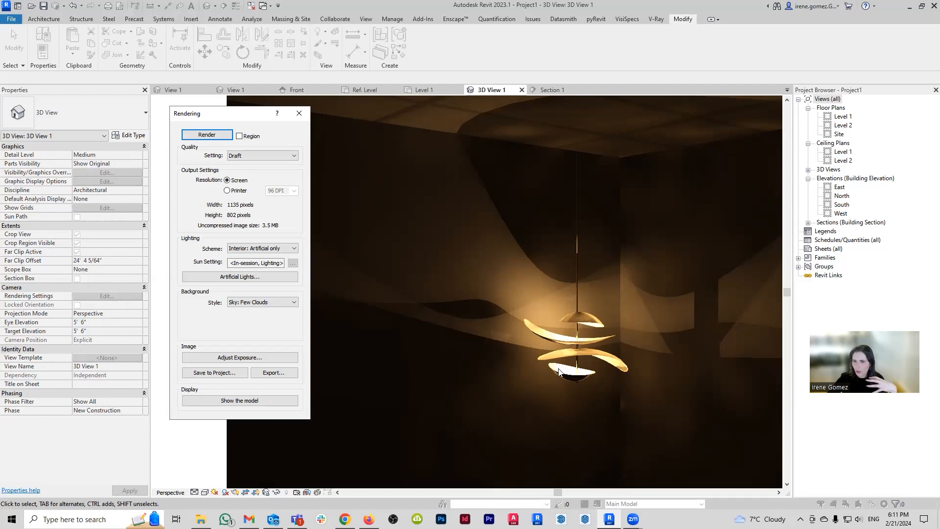
Step: Adjust the rendering's exposure value to 6.96 and highlights to 0.00, and close the rendering settings
left_click(252, 357)
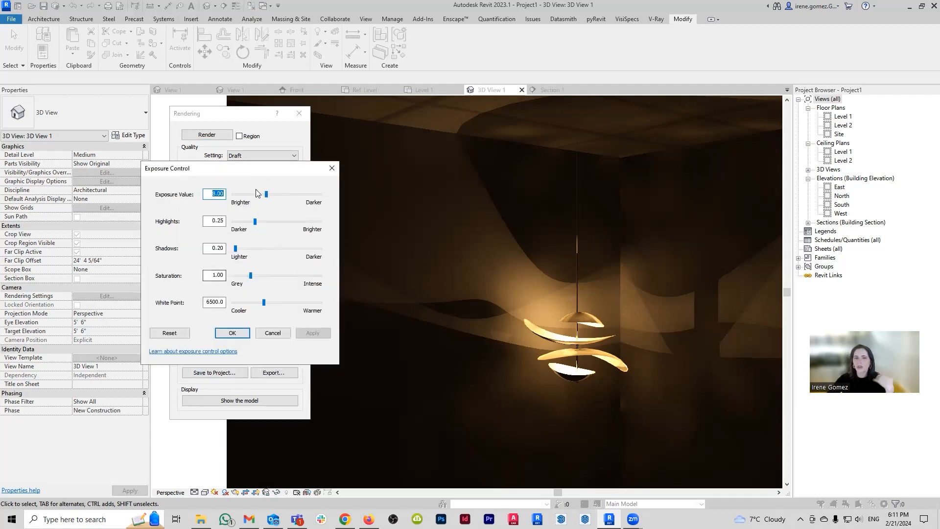
left_click_drag(266, 194, 196, 224)
left_click(312, 332)
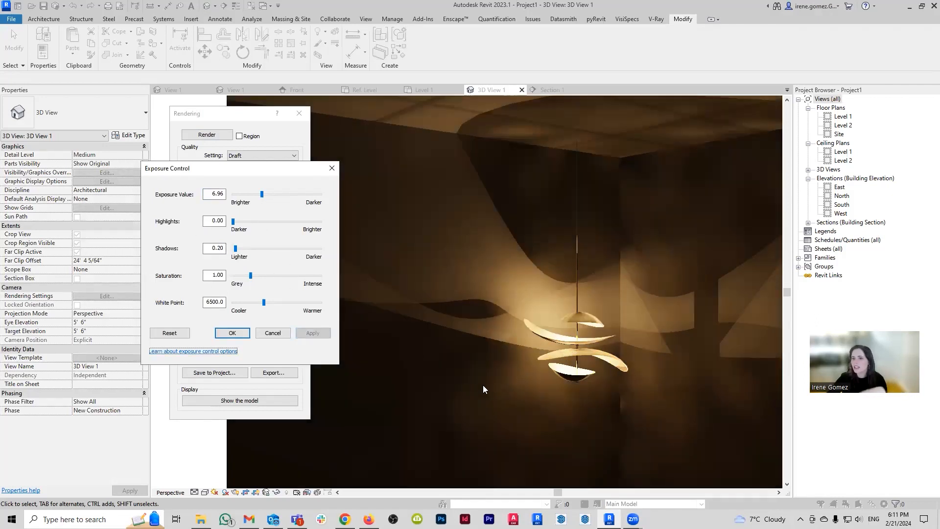
left_click(232, 333)
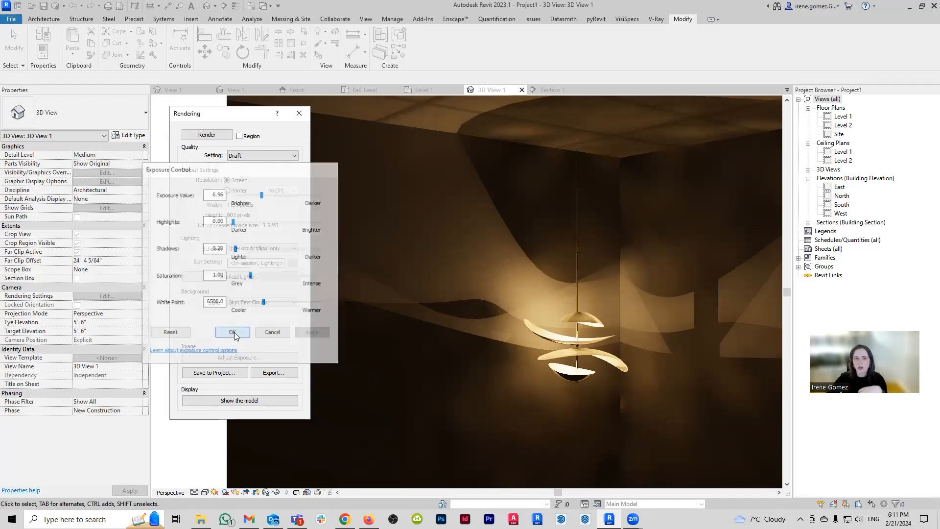
left_click(301, 113)
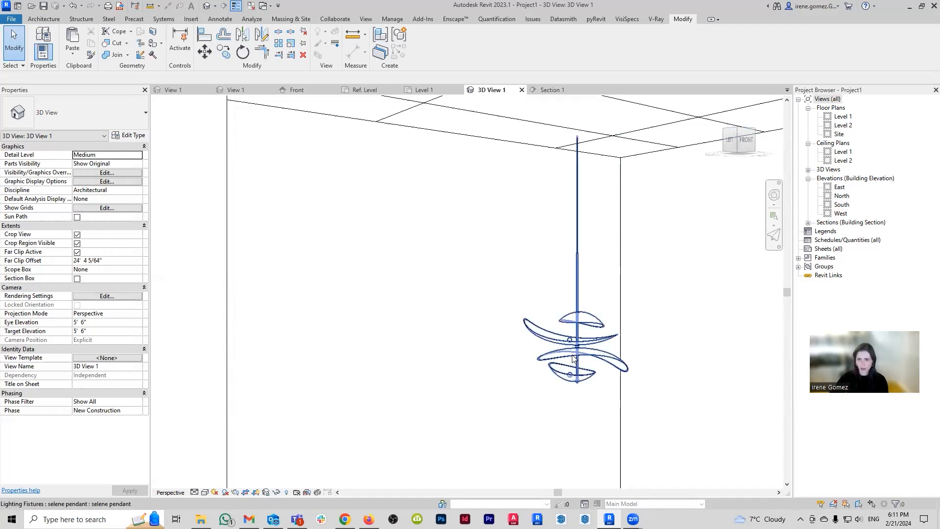
Step: Set the selene pendant type's initial intensity to an illuminance of 10 lx at a distance of 5'
left_click(576, 356)
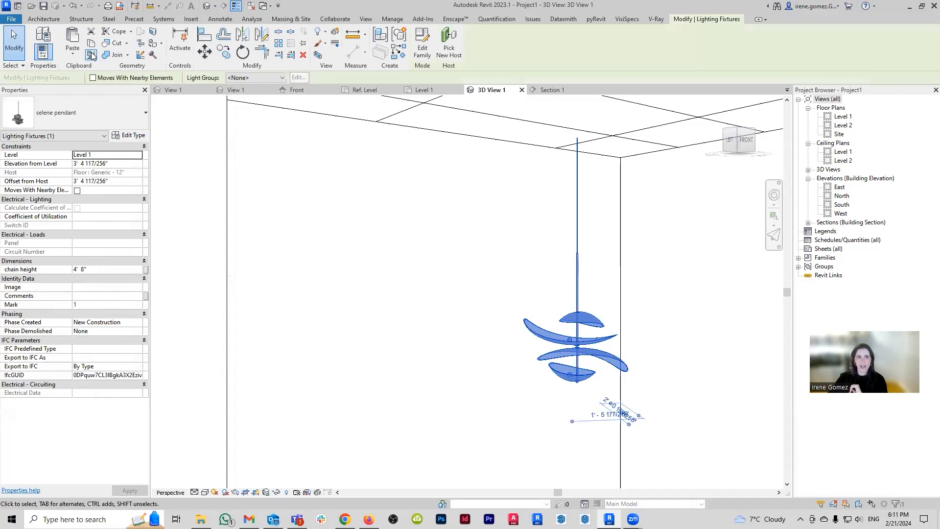
left_click(139, 140)
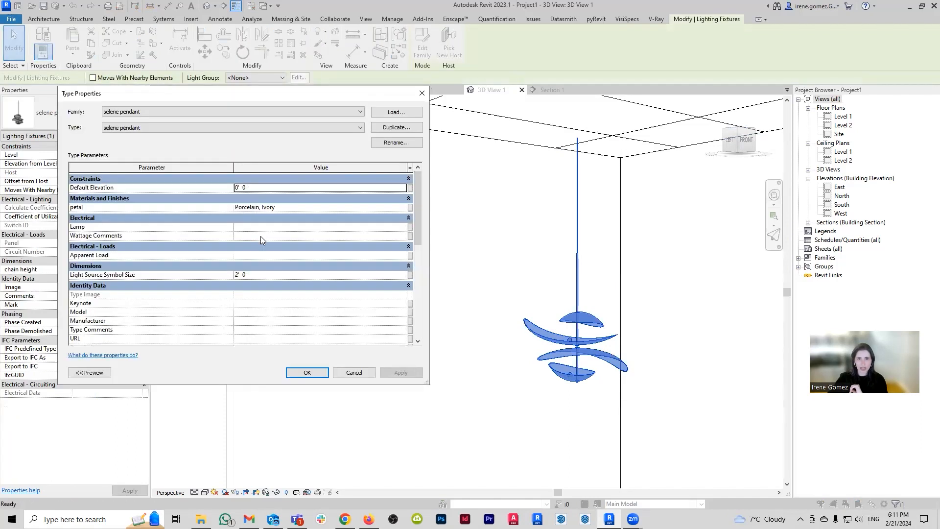
left_click(308, 296)
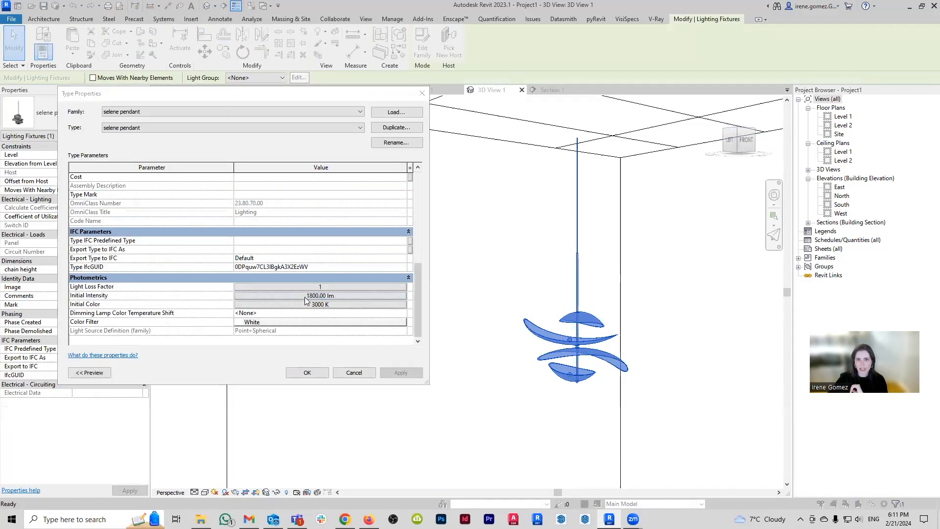
left_click(207, 259)
left_click_drag(290, 257, 252, 252)
type("10")
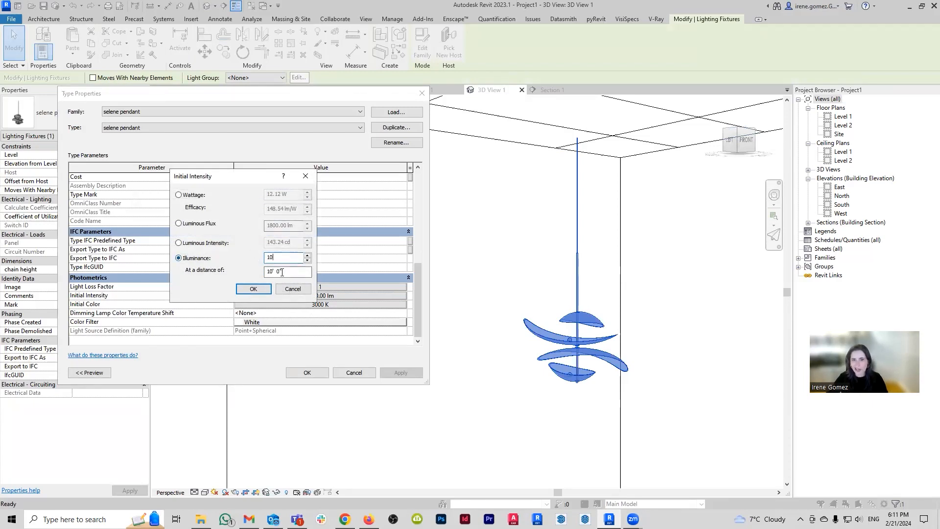
left_click(290, 273)
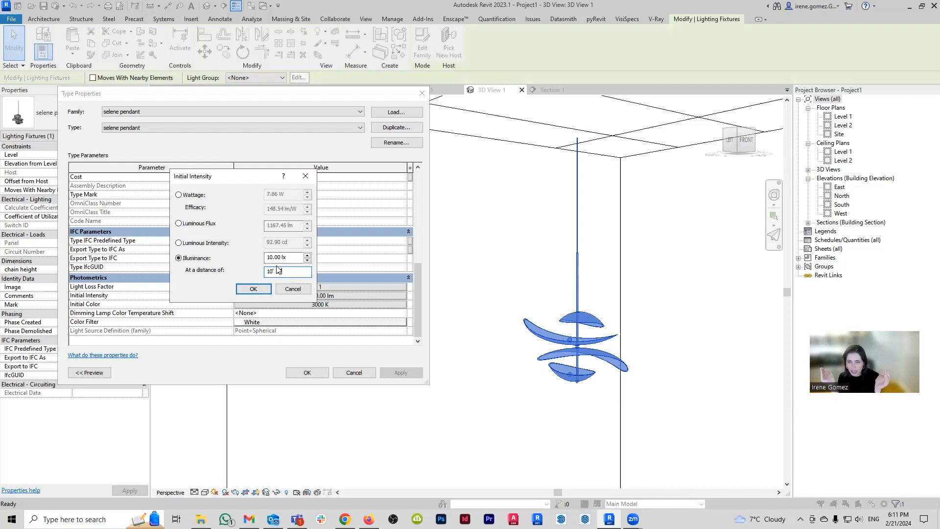
left_click_drag(287, 271, 257, 270)
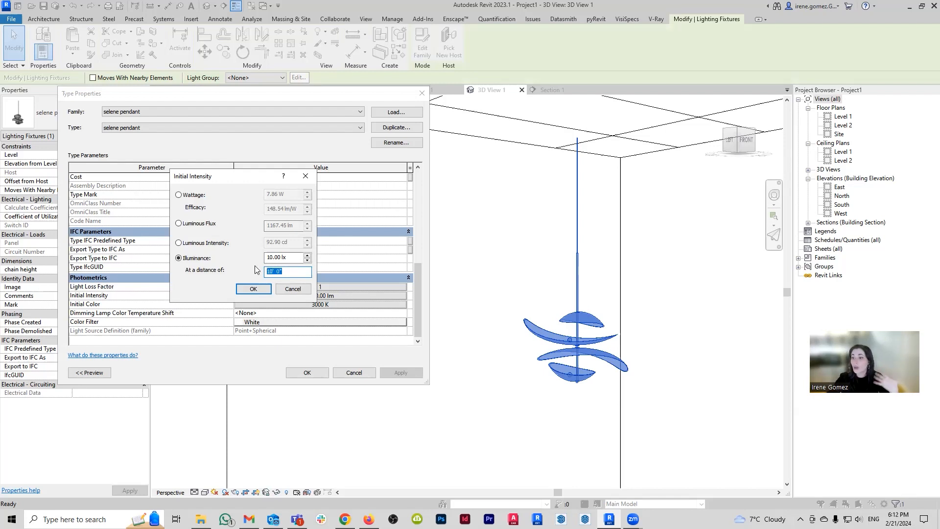
type("5")
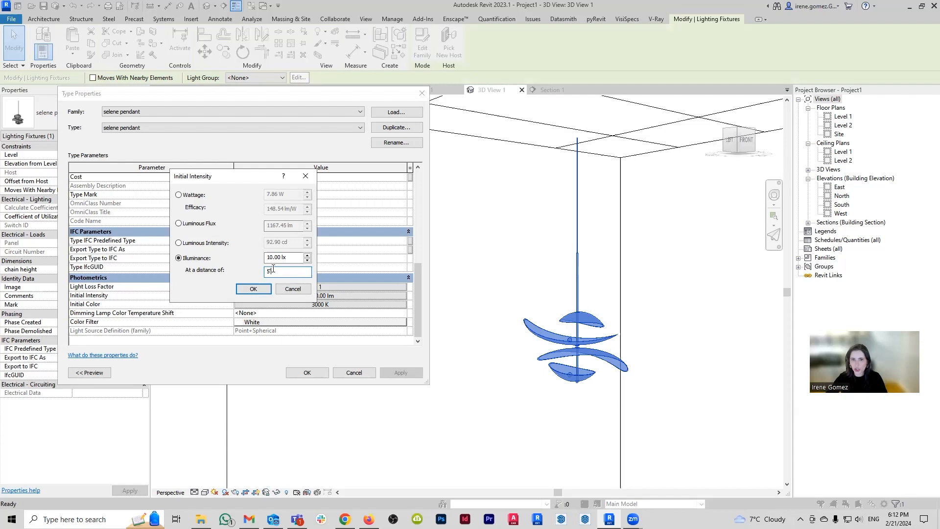
left_click(257, 288)
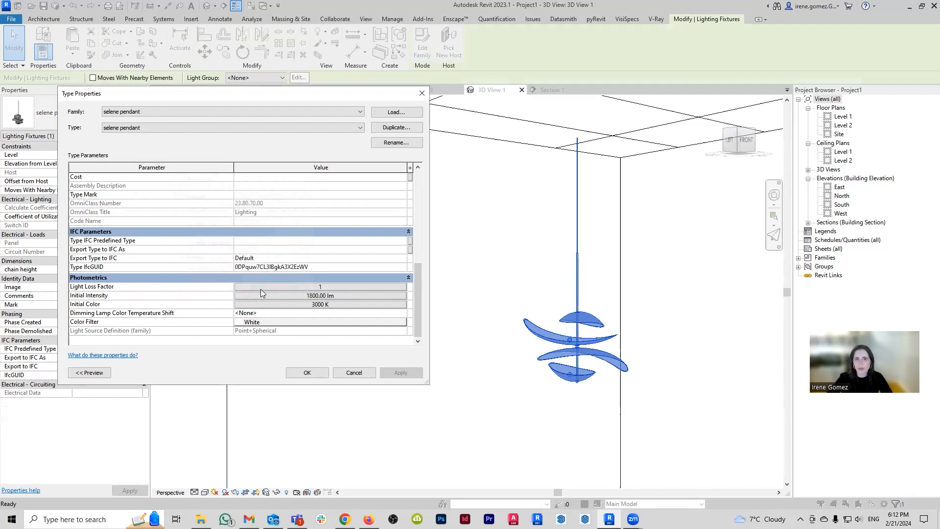
Step: Set the pendant type's initial color temperature to 4500 K and apply the type changes
left_click(302, 306)
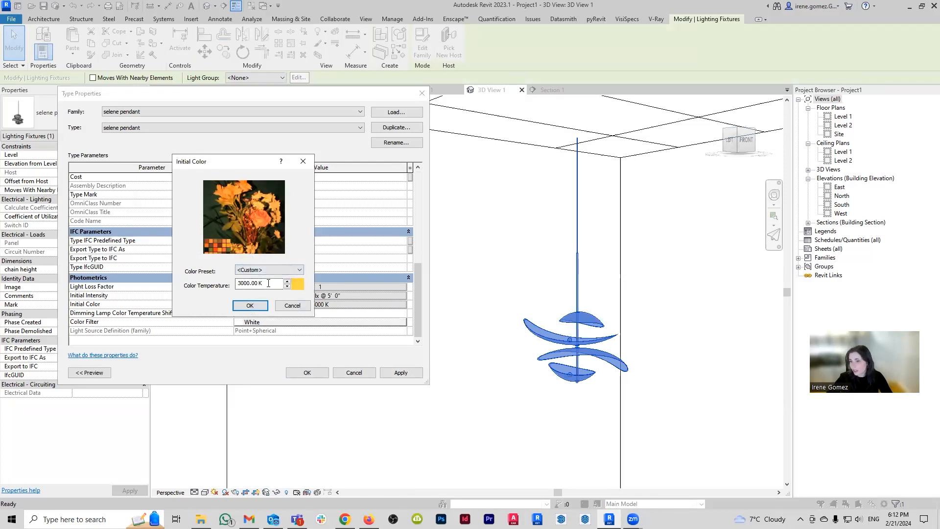
left_click_drag(268, 283, 221, 287)
type("4500")
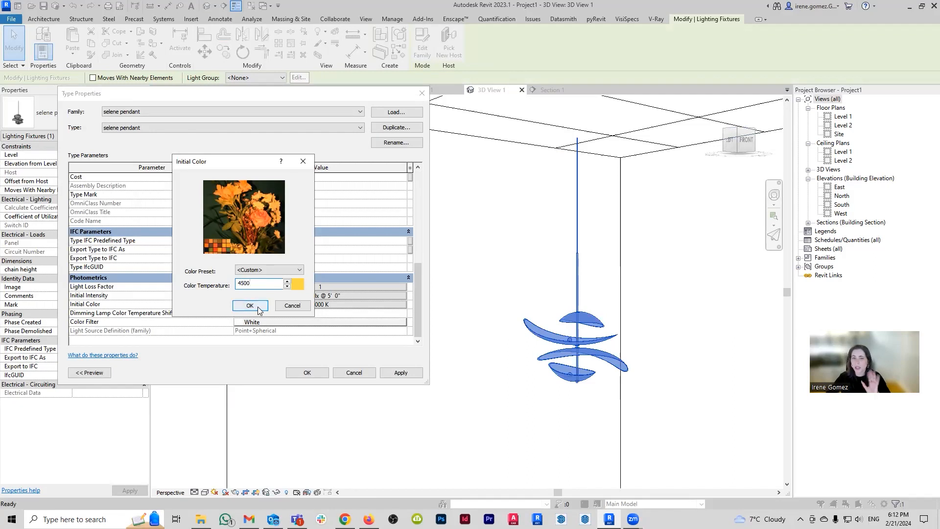
left_click(259, 309)
left_click(399, 374)
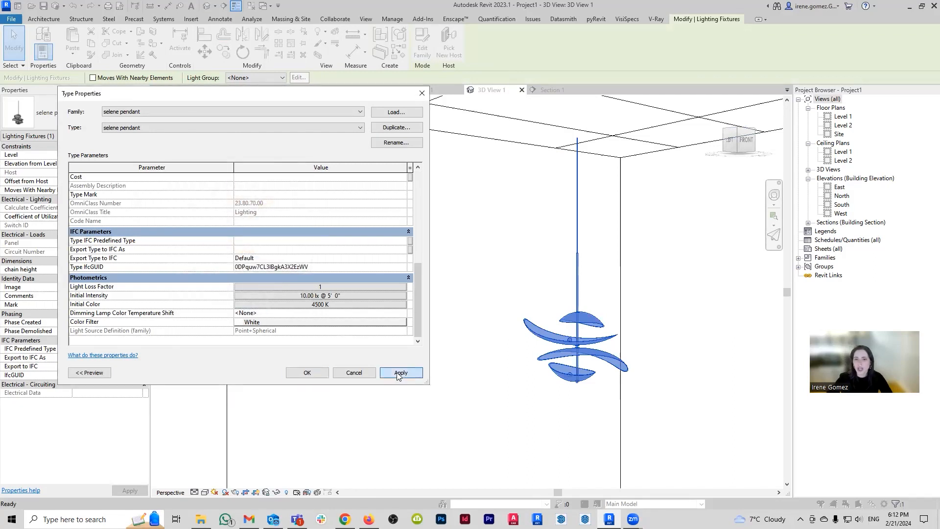
left_click(307, 373)
Step: Render 3D View 1 at Draft quality, inspect the pendant's petals up close, and close the rendering settings
key("r")
key("r")
left_click(200, 135)
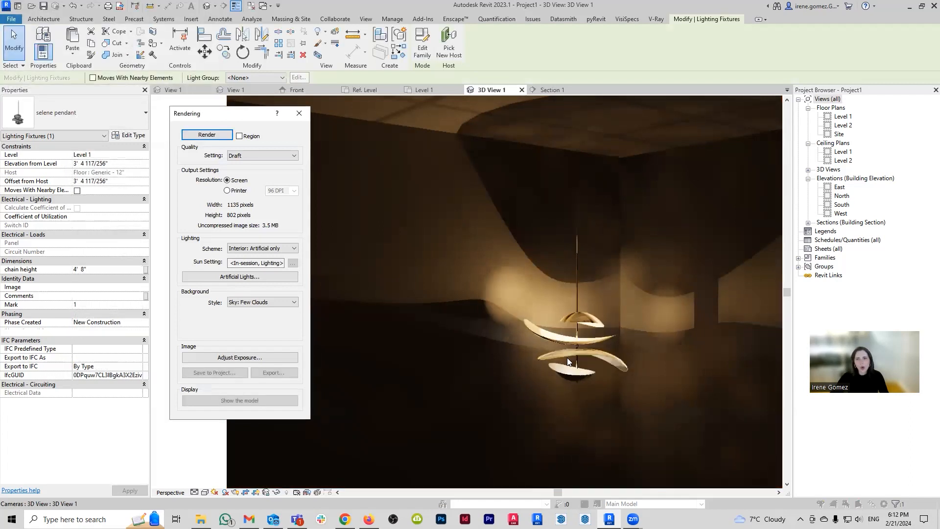
scroll(587, 368, "up", 3)
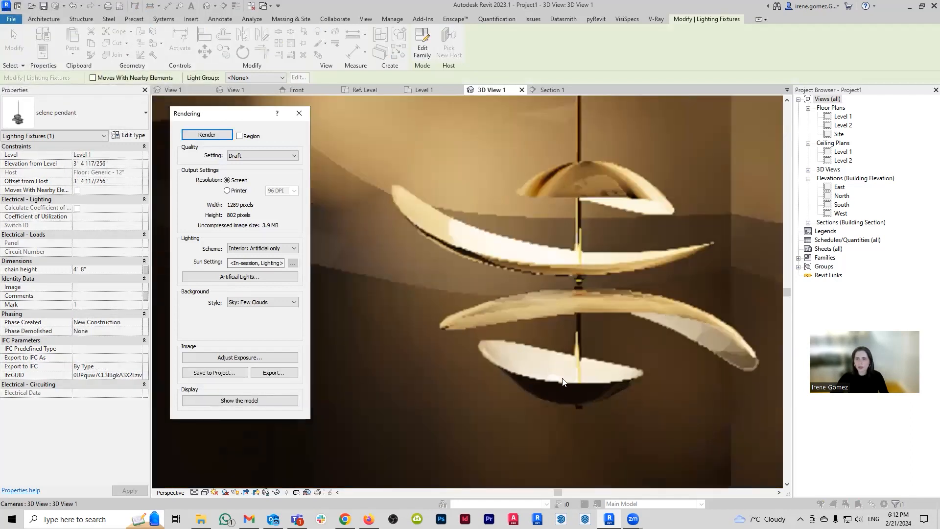
scroll(541, 379, "down", 2)
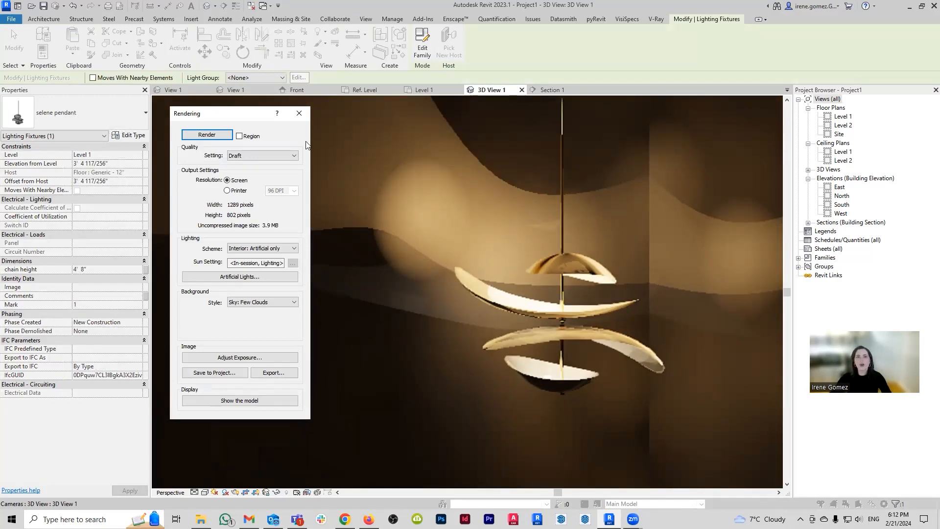
left_click(571, 294)
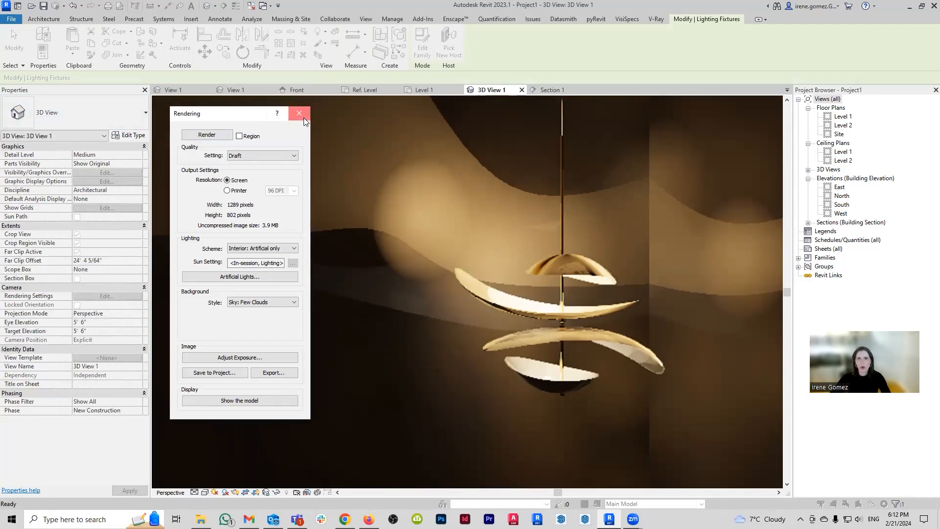
left_click(299, 113)
Step: Change the pendant type's initial color temperature to 7500 K
left_click(562, 289)
left_click(137, 137)
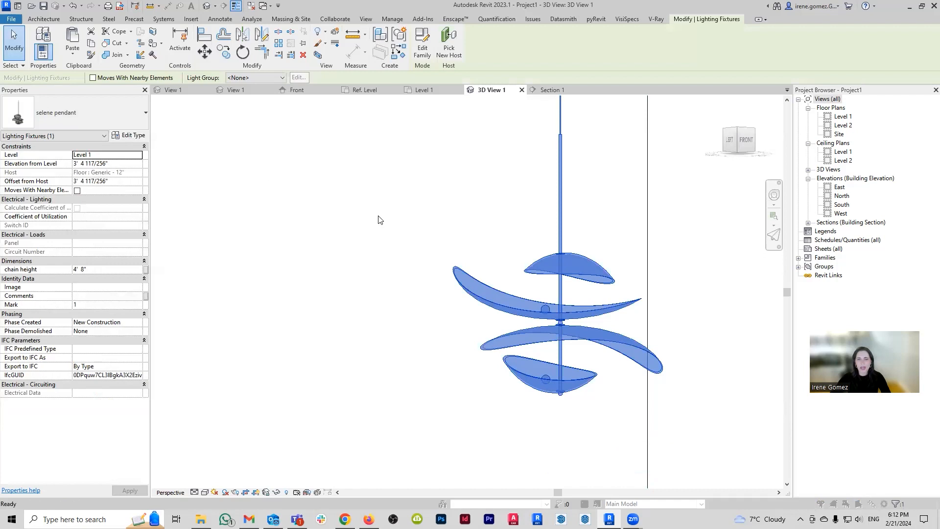
scroll(342, 294, "down", 10)
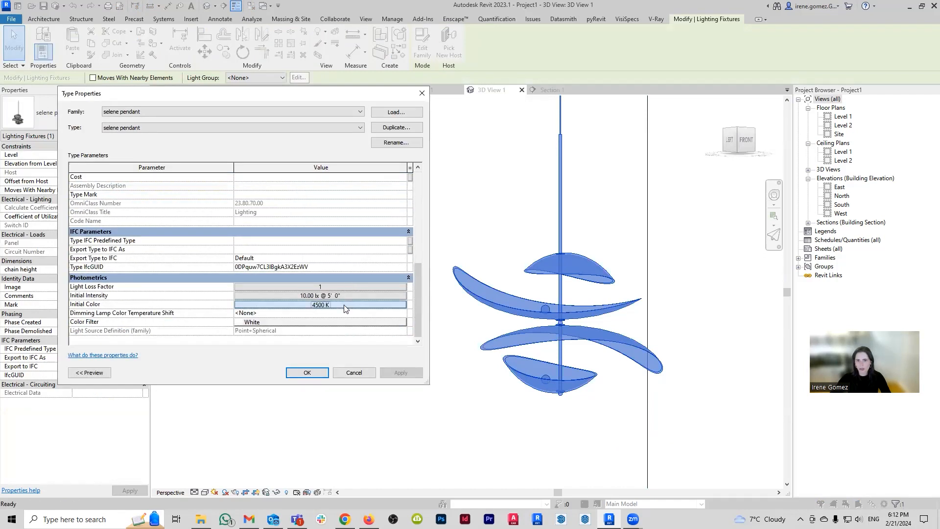
left_click(342, 304)
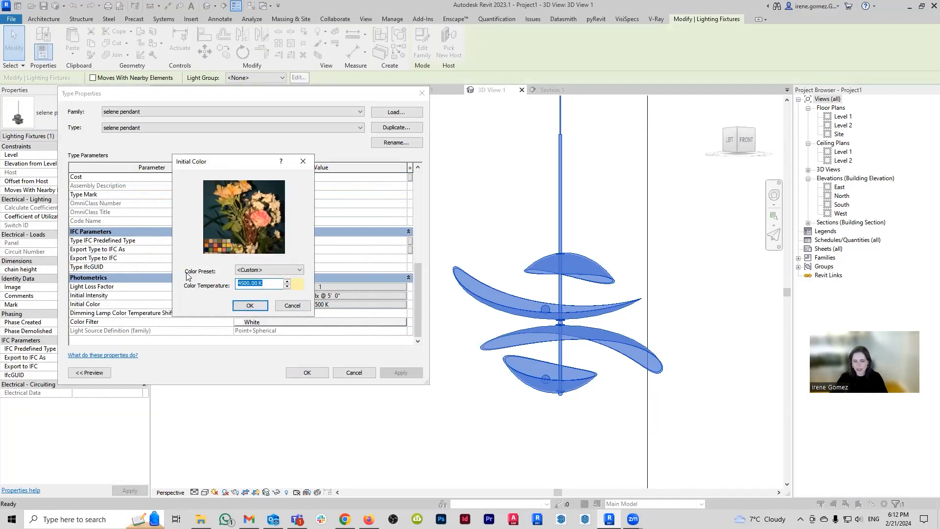
type("7500")
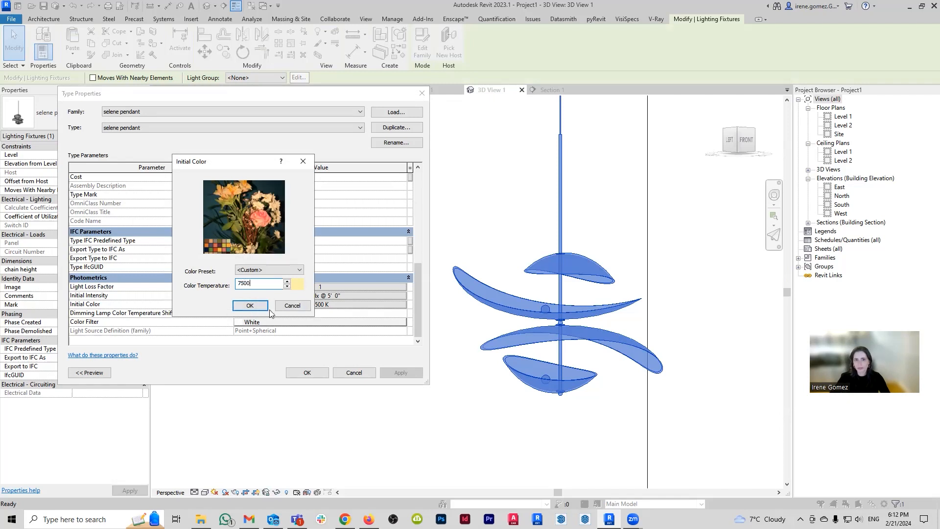
left_click(252, 305)
left_click(307, 373)
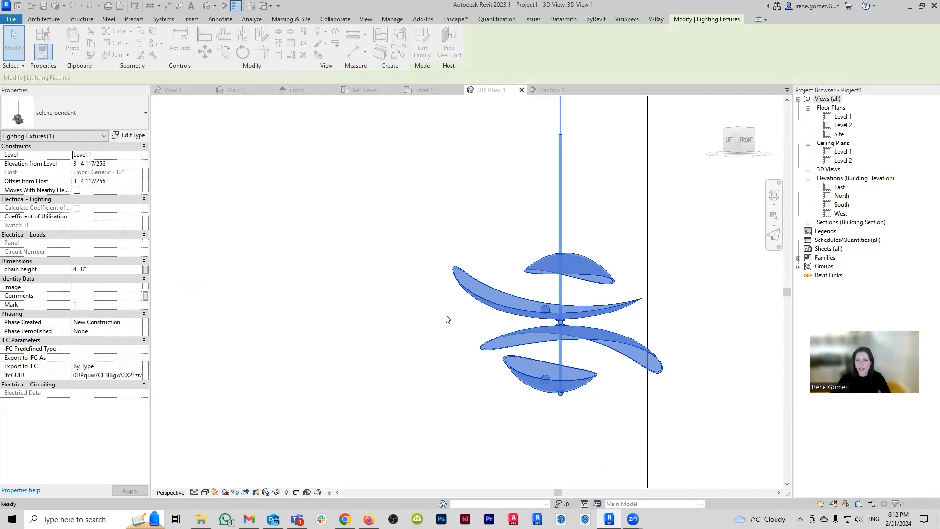
Step: Re-render the close-up of the pendant with the Interior: Artificial only scheme and close the rendering settings
left_click(235, 492)
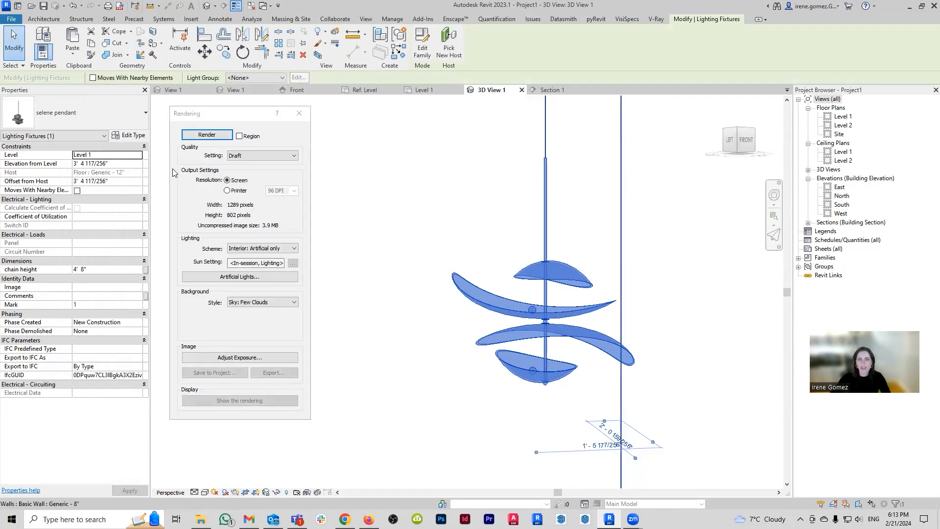
left_click(201, 137)
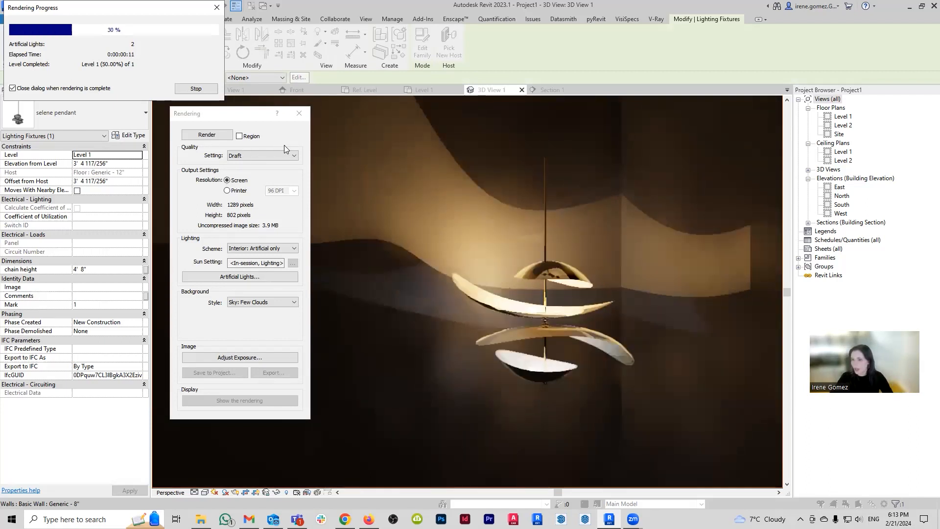
left_click(298, 113)
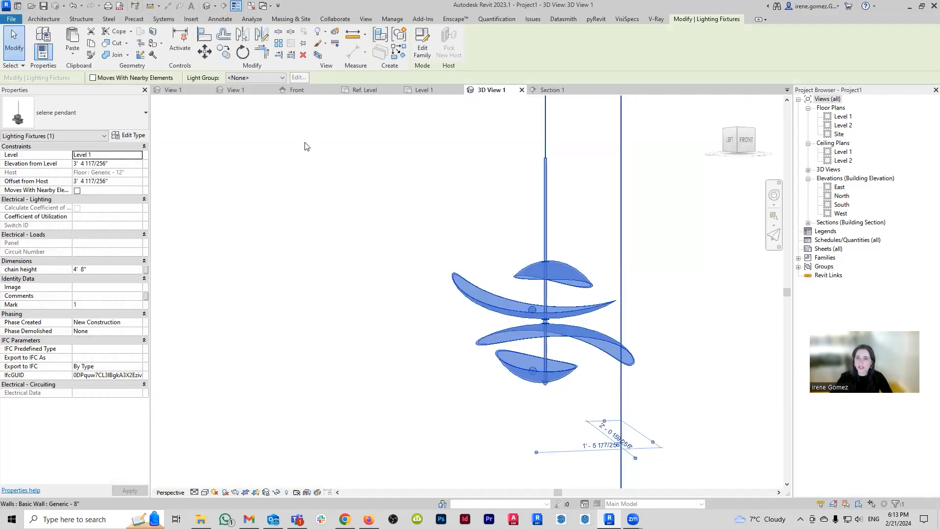
Step: Review the selene pendant's type parameters down to its photometric settings
left_click(129, 135)
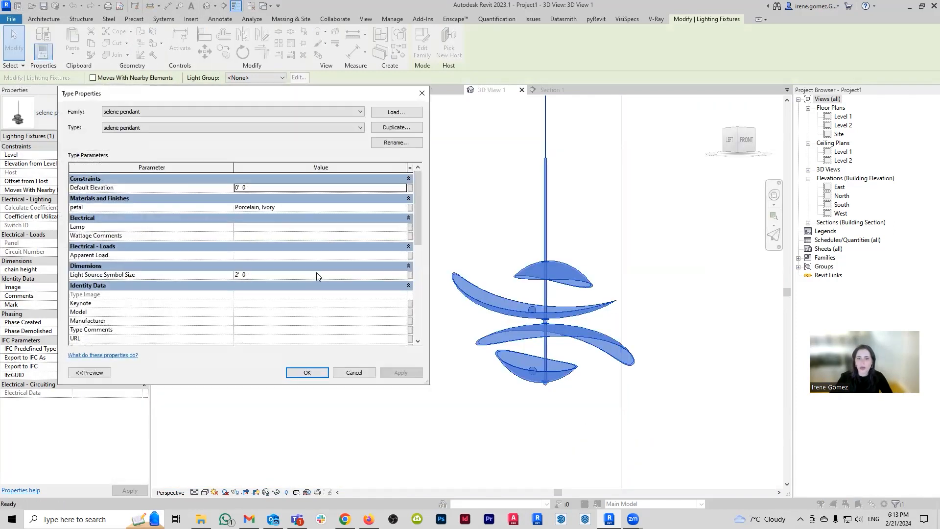
scroll(326, 289, "down", 5)
left_click(307, 372)
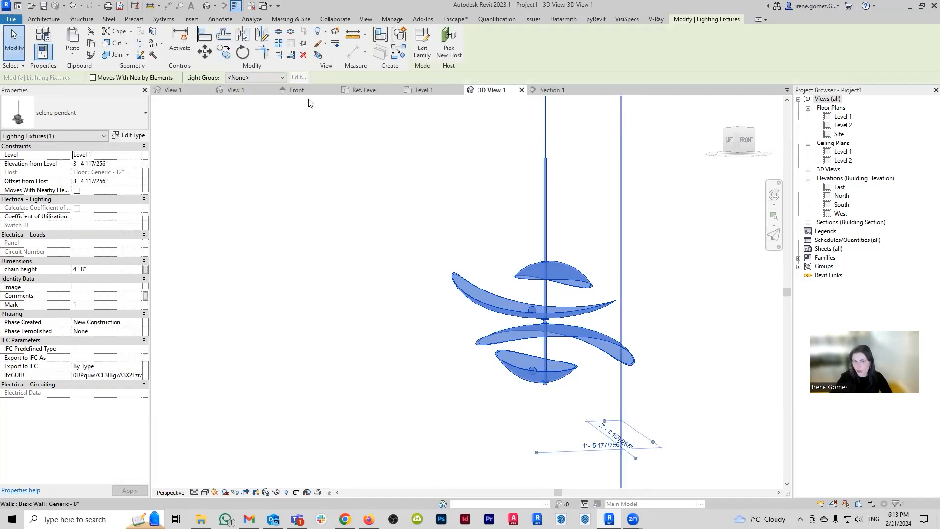
Step: Display the selene pendant family's Front elevation in the Realistic visual style and check its lower light source
left_click(296, 90)
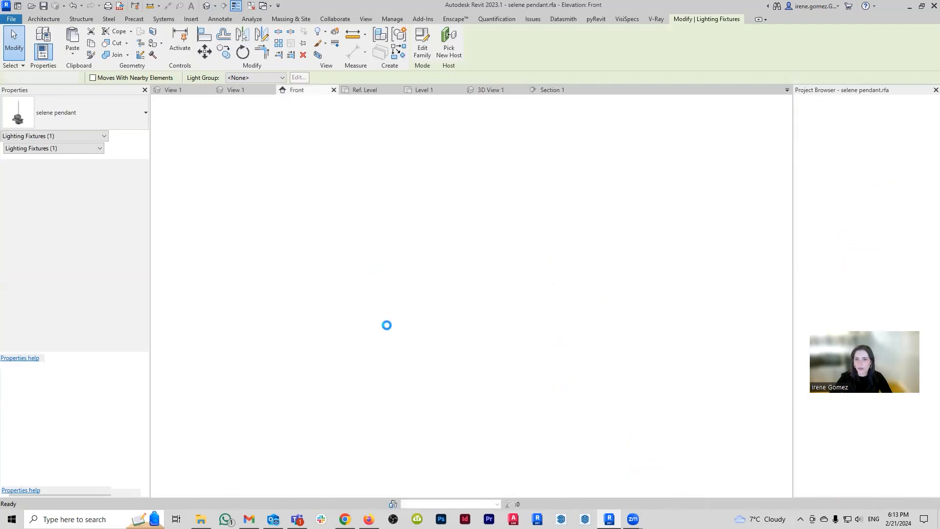
left_click(205, 492)
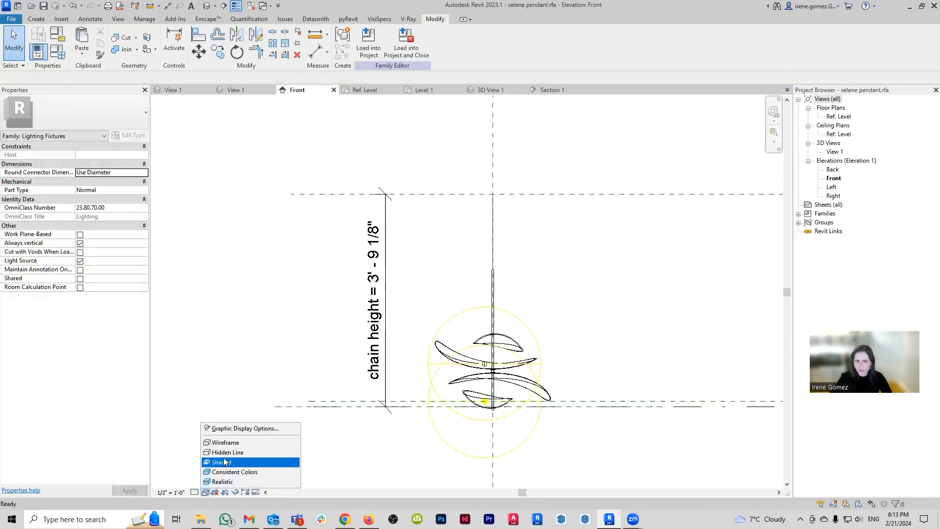
left_click(223, 481)
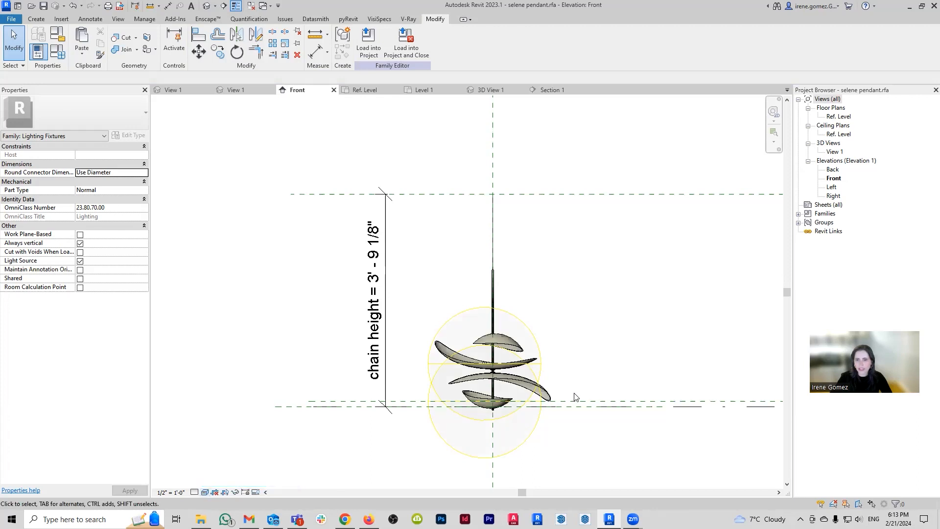
scroll(522, 435, "up", 1)
left_click(528, 439)
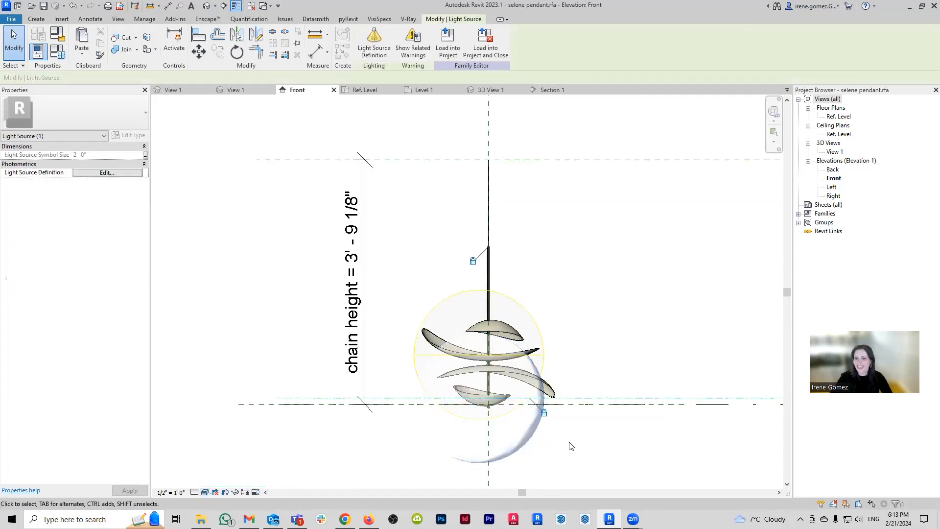
left_click(601, 436)
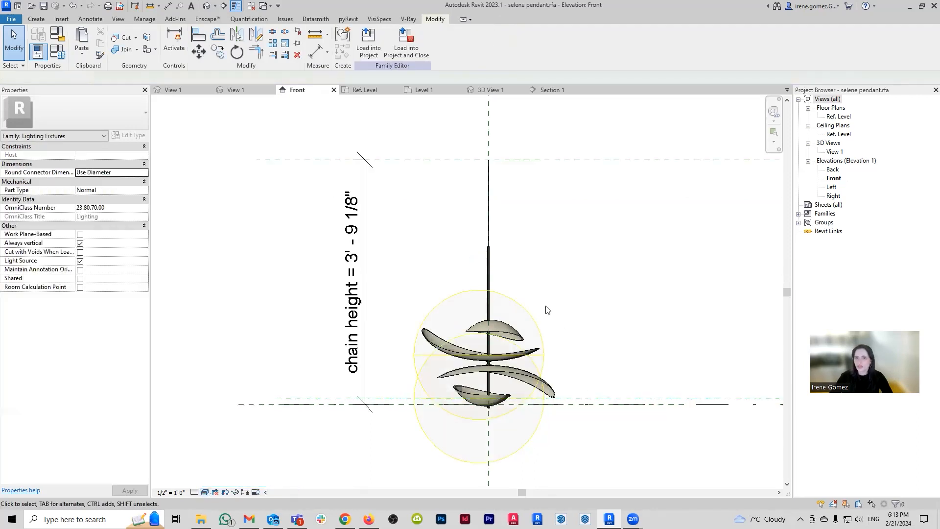
Step: Associate the nested light bulb's Light Source Symbol Size with the pendant family's parameter of the same name
left_click(523, 317)
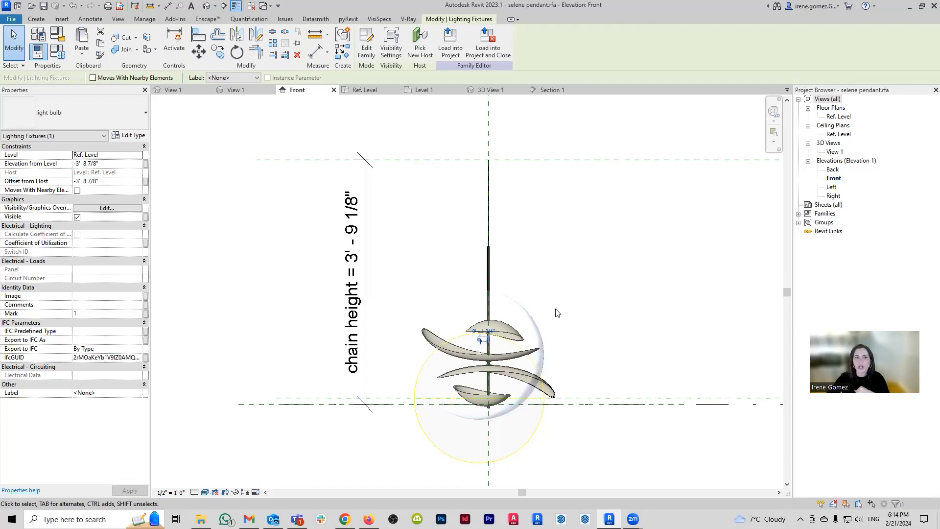
left_click(133, 136)
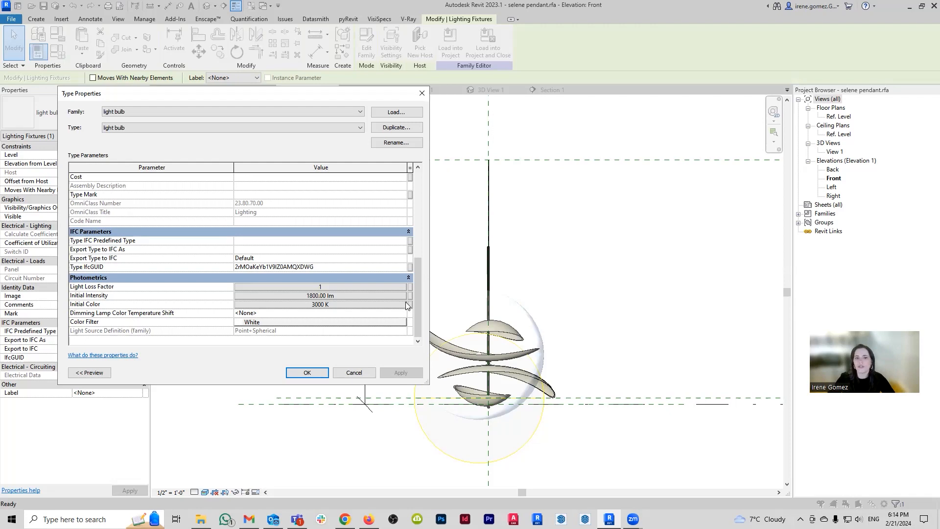
scroll(406, 306, "up", 5)
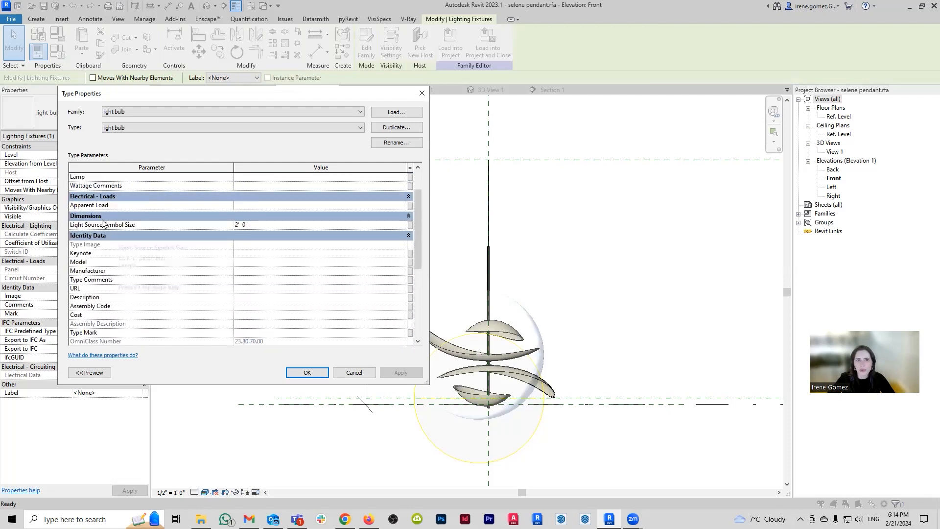
left_click(410, 225)
left_click(397, 271)
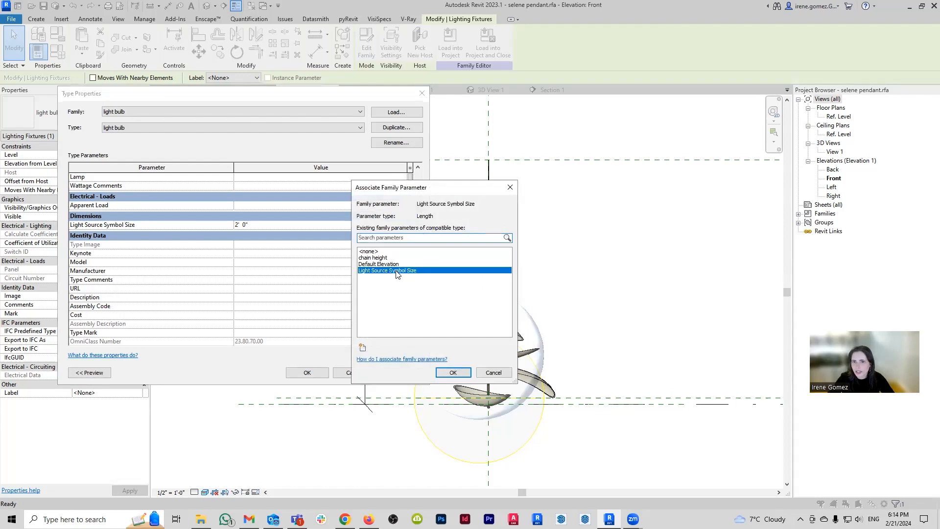
left_click(453, 373)
scroll(389, 231, "down", 5)
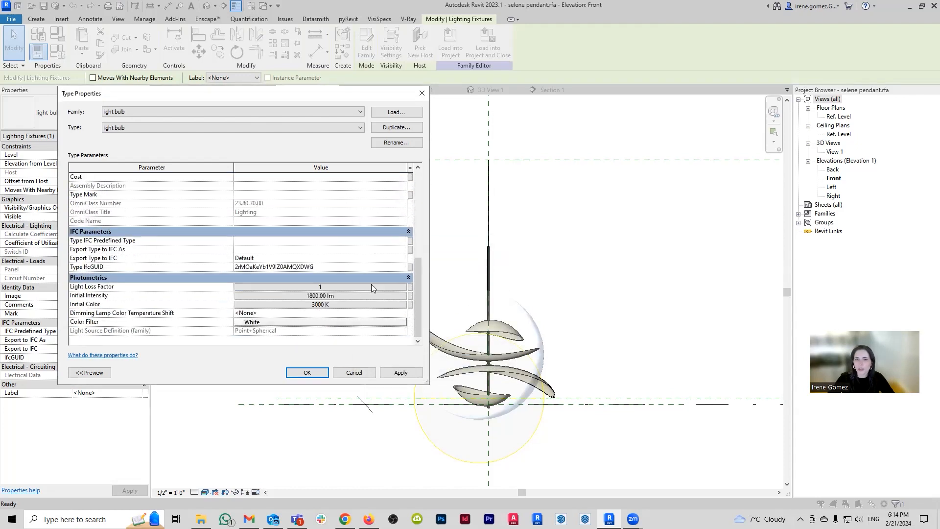
Step: Associate the nested light bulb's Light Loss Factor, Initial Intensity and Initial Color with the pendant family's matching parameters
left_click(410, 287)
left_click(378, 257)
left_click(453, 373)
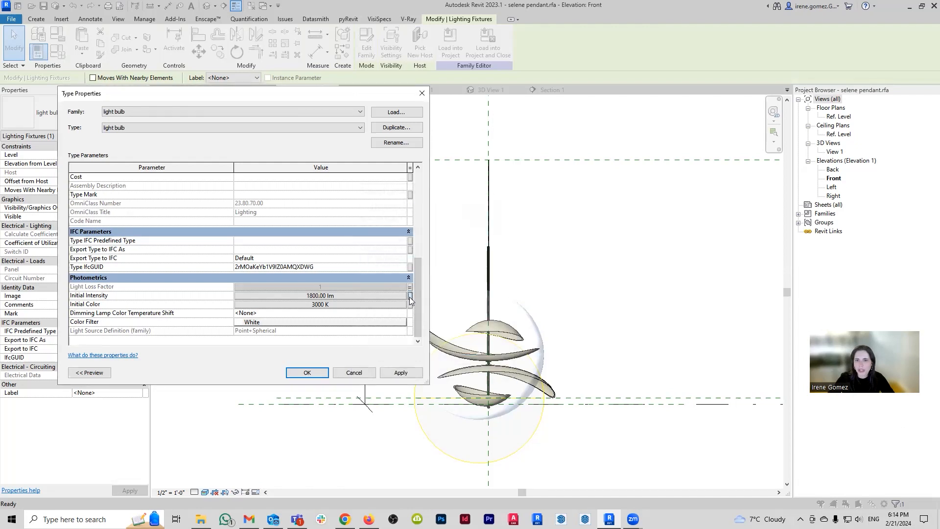
left_click(410, 296)
left_click(378, 257)
left_click(453, 373)
left_click(410, 305)
left_click(377, 257)
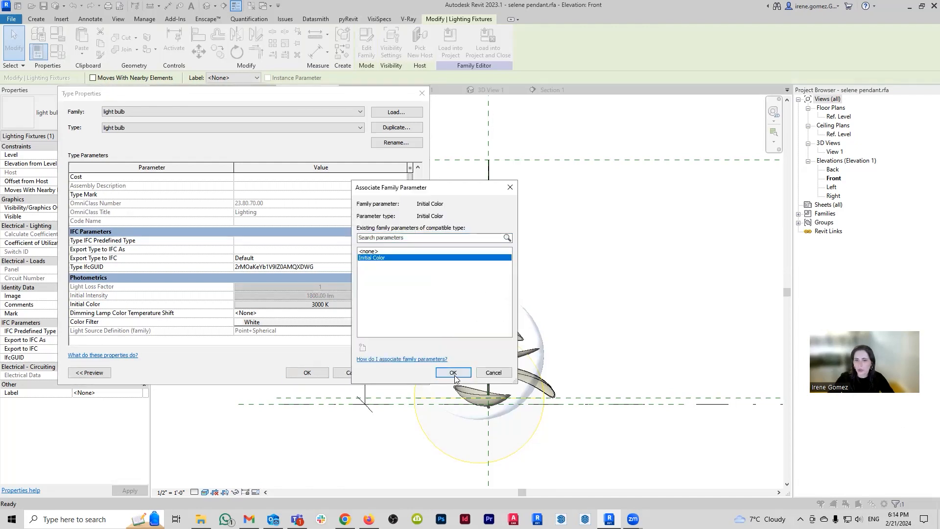
left_click(453, 373)
left_click(307, 372)
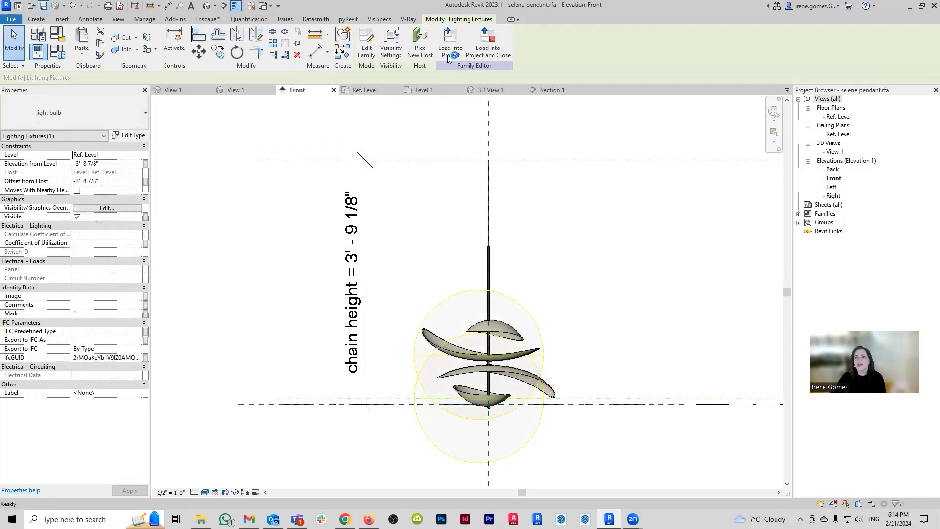
Step: Load the updated selene pendant family into Project1 only, replacing the version already in the project
left_click(449, 49)
left_click(443, 333)
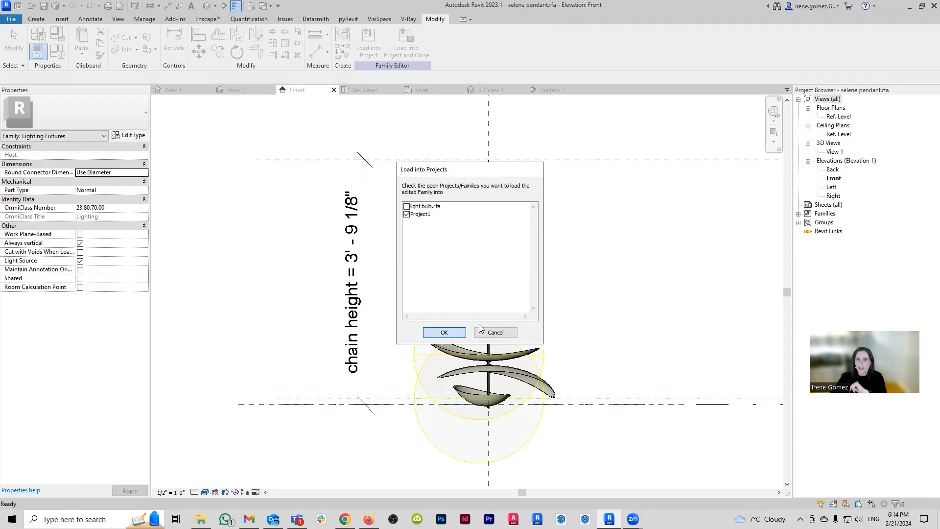
left_click(431, 226)
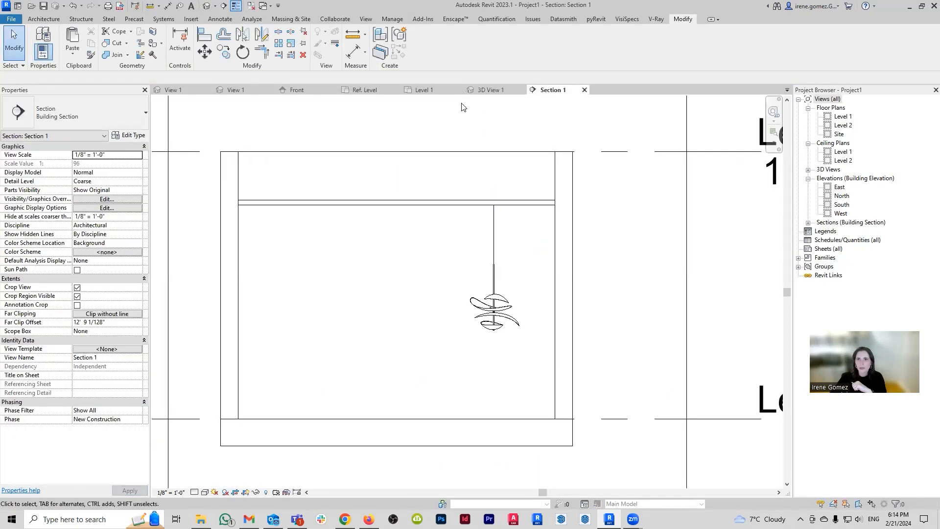
Step: Test-render the pendant close-up in 3D View 1 at Draft quality, stop the render partway and close the rendering settings
left_click(488, 88)
left_click(244, 493)
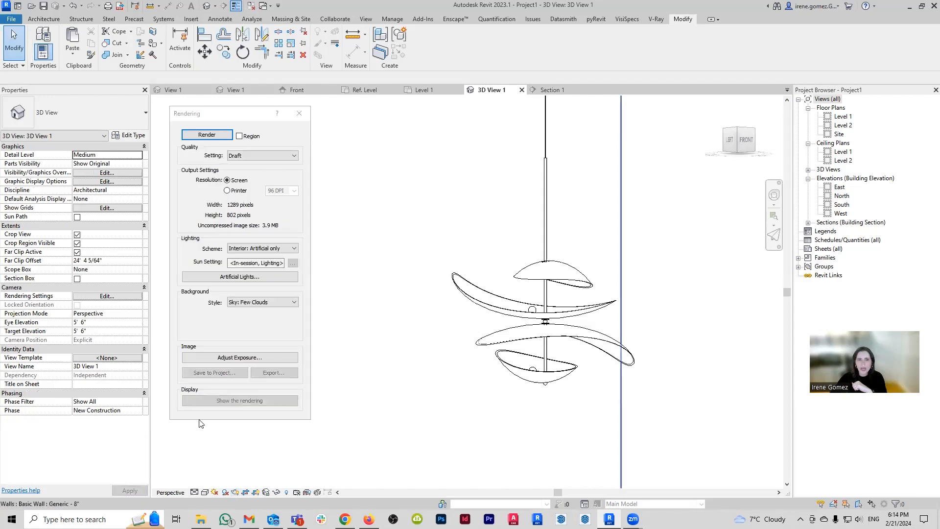
left_click(223, 137)
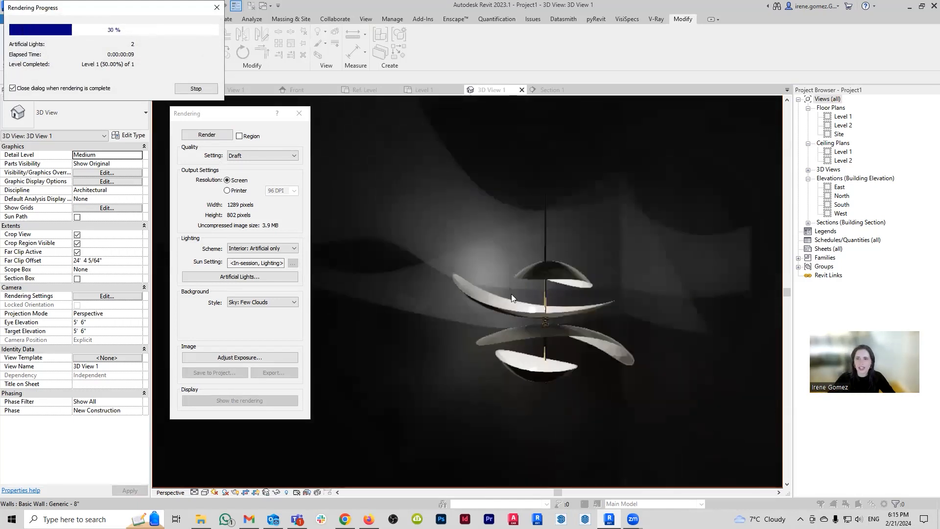
left_click(196, 89)
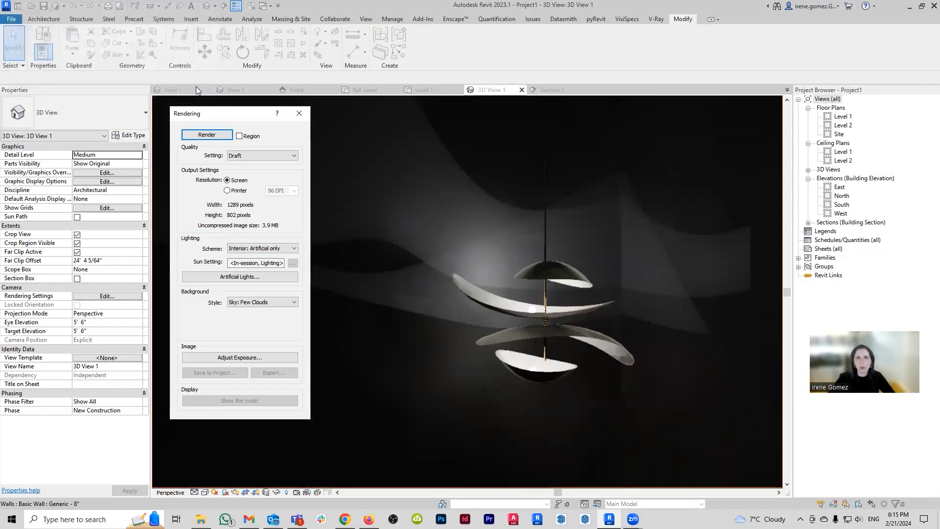
left_click(299, 113)
Step: Set the selene pendant type's Initial Color to 4000 K and apply the change
left_click(134, 135)
scroll(303, 307, "down", 8)
left_click(336, 304)
type("4000")
left_click(257, 304)
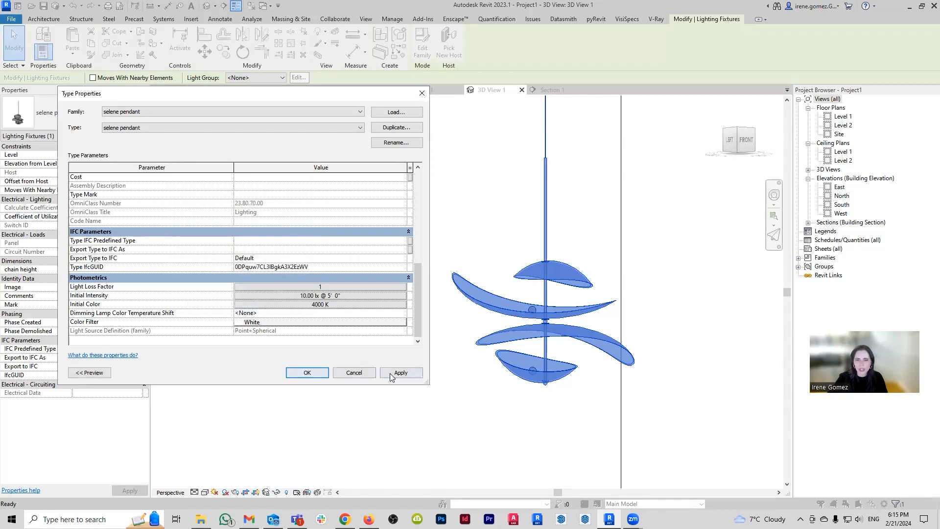
left_click(391, 374)
left_click(307, 372)
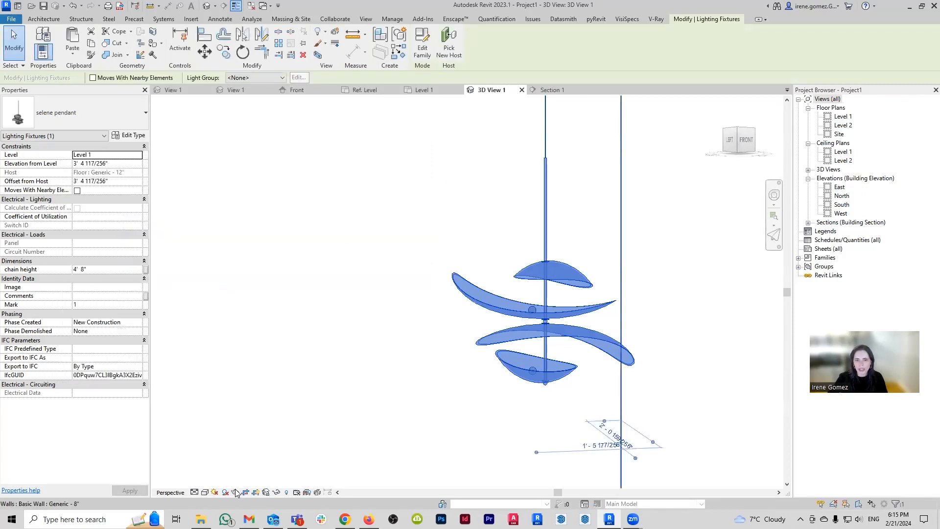
Step: Render the pendant close-up again at Draft quality with the Interior: Artificial only scheme
left_click(235, 494)
left_click(206, 135)
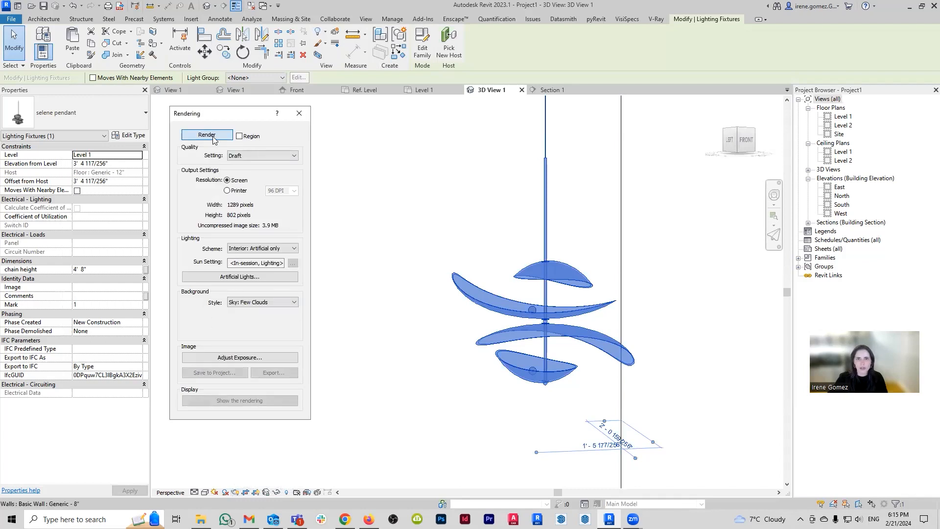